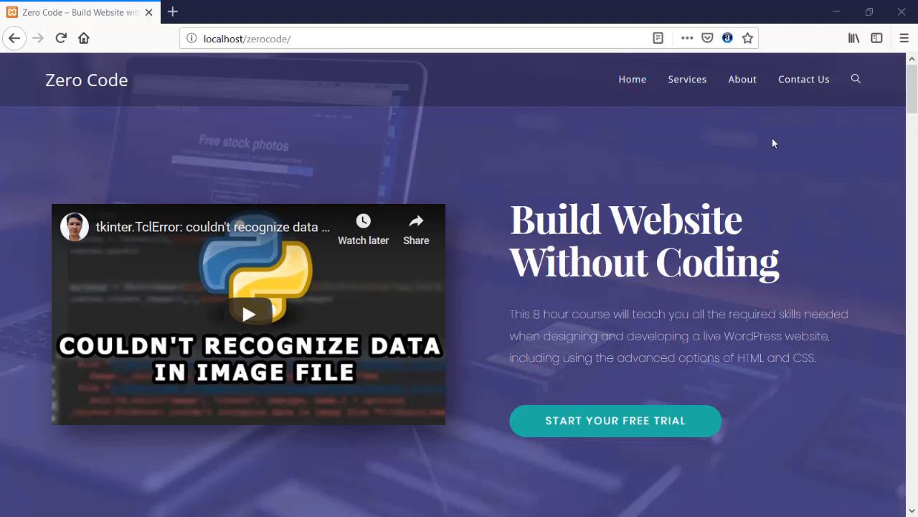
- Read down the Zero Code home page, highlighting the Build Website heading and intro text
{"action": "scroll", "coordinate": [654, 173], "scroll_direction": "down", "scroll_amount": 2}
{"action": "scroll", "coordinate": [380, 143], "scroll_direction": "up", "scroll_amount": 2}
{"action": "left_click_drag", "start_coordinate": [518, 213], "coordinate": [686, 213]}
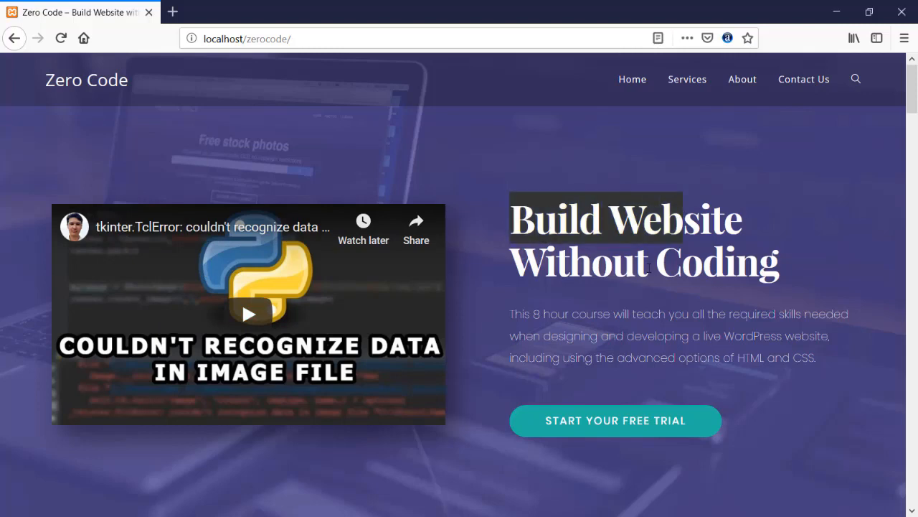
{"action": "scroll", "coordinate": [644, 268], "scroll_direction": "down", "scroll_amount": 2}
{"action": "left_click_drag", "start_coordinate": [523, 240], "coordinate": [654, 253]}
{"action": "left_click", "coordinate": [642, 275]}
{"action": "scroll", "coordinate": [574, 278], "scroll_direction": "down", "scroll_amount": 2}
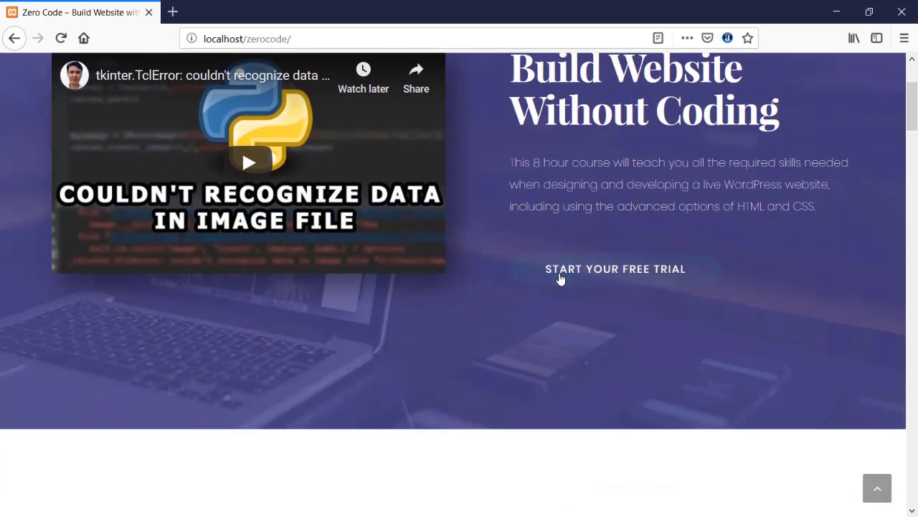
{"action": "scroll", "coordinate": [463, 274], "scroll_direction": "down", "scroll_amount": 4}
{"action": "scroll", "coordinate": [439, 275], "scroll_direction": "down", "scroll_amount": 2}
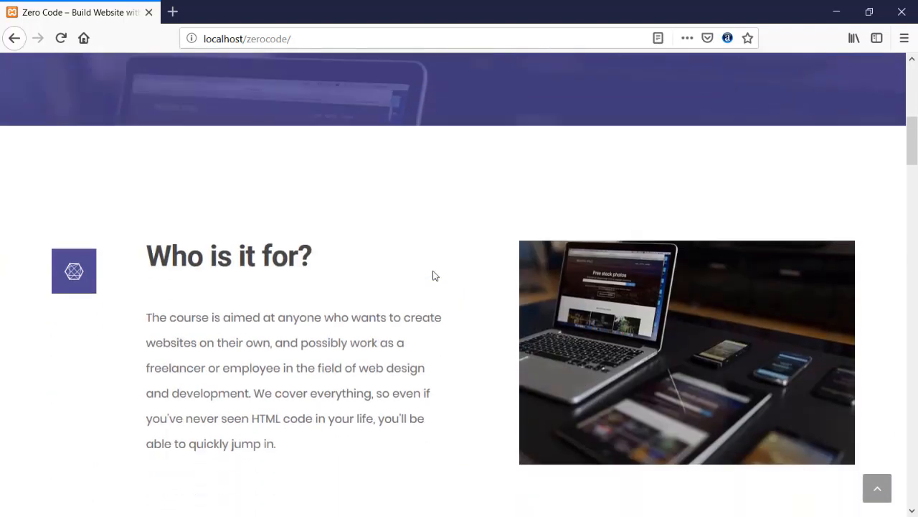
{"action": "scroll", "coordinate": [417, 269], "scroll_direction": "down", "scroll_amount": 1}
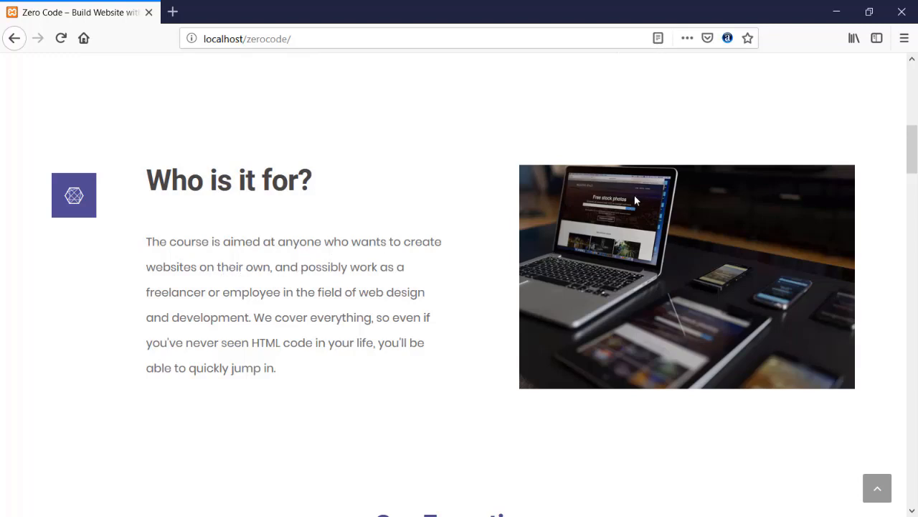
{"action": "scroll", "coordinate": [550, 232], "scroll_direction": "down", "scroll_amount": 5}
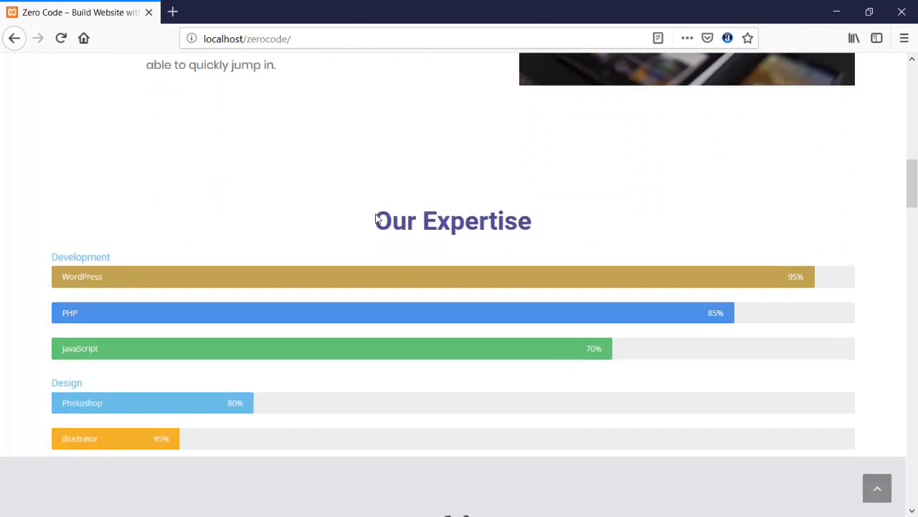
{"action": "scroll", "coordinate": [376, 215], "scroll_direction": "down", "scroll_amount": 1}
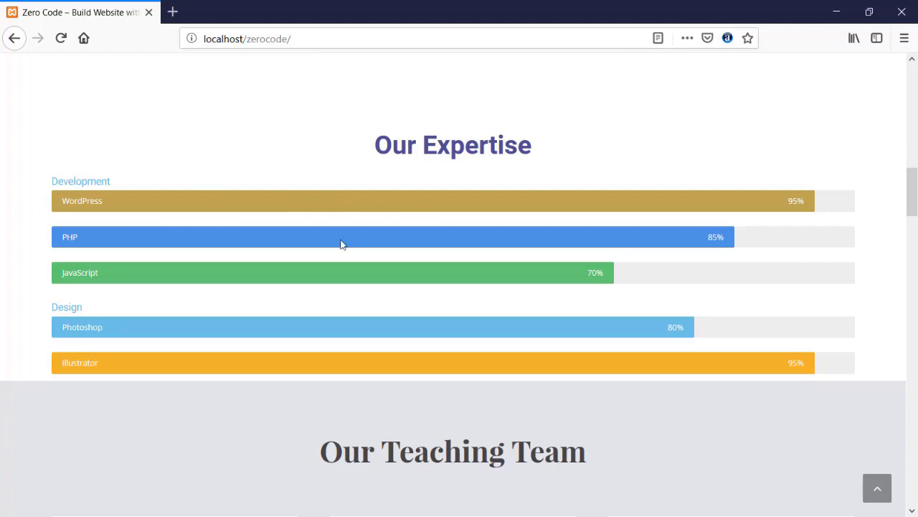
- Reload the Zero Code home page and scroll down through it again
{"action": "left_click", "coordinate": [60, 39]}
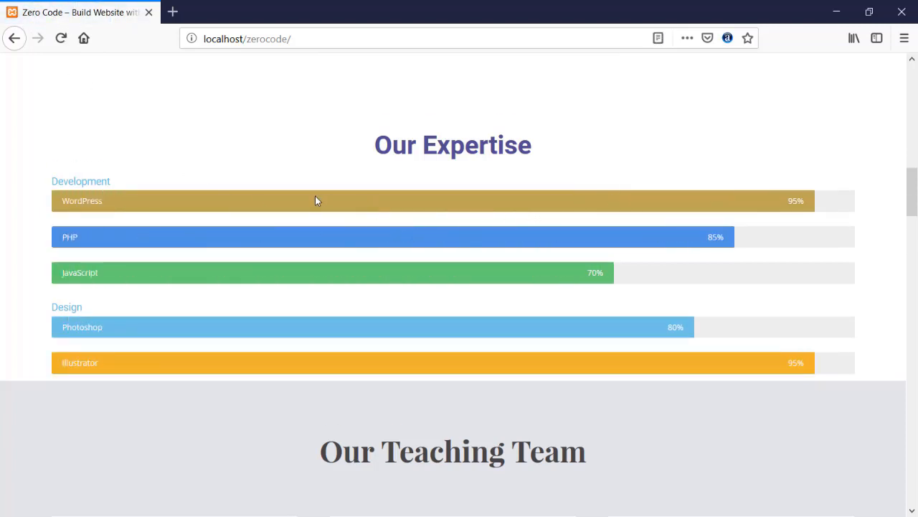
{"action": "scroll", "coordinate": [255, 198], "scroll_direction": "down", "scroll_amount": 4}
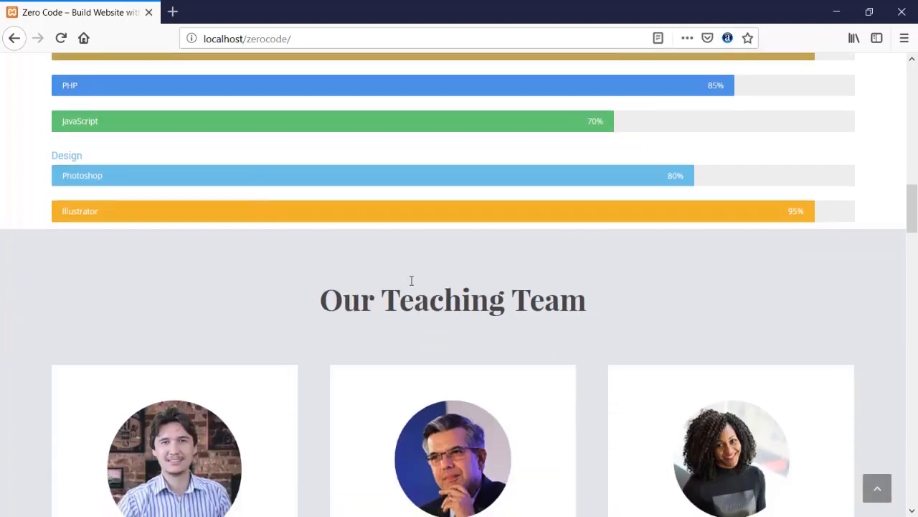
{"action": "scroll", "coordinate": [414, 278], "scroll_direction": "down", "scroll_amount": 7}
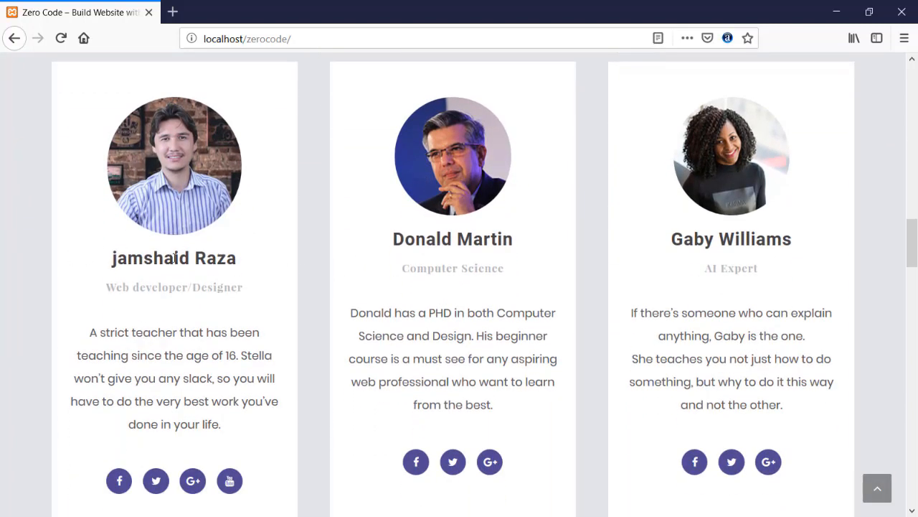
{"action": "scroll", "coordinate": [170, 222], "scroll_direction": "up", "scroll_amount": 2}
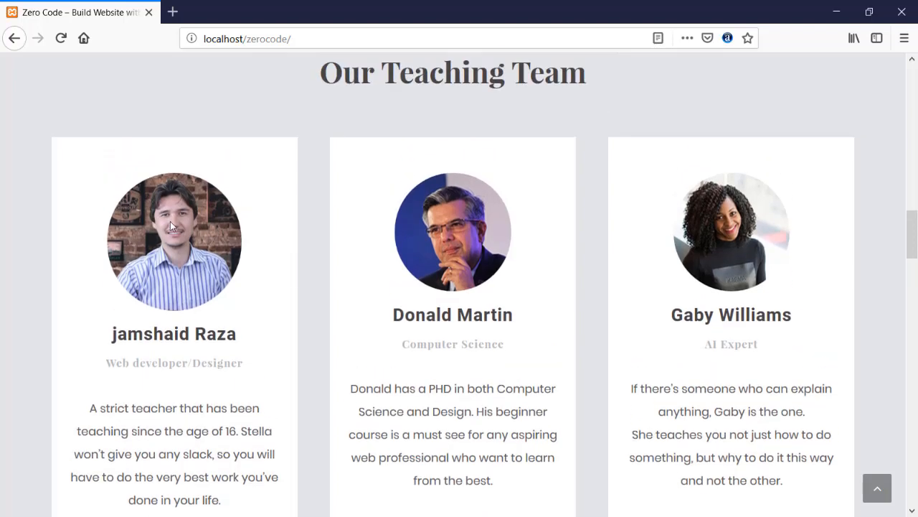
{"action": "scroll", "coordinate": [170, 223], "scroll_direction": "down", "scroll_amount": 4}
{"action": "scroll", "coordinate": [172, 230], "scroll_direction": "down", "scroll_amount": 9}
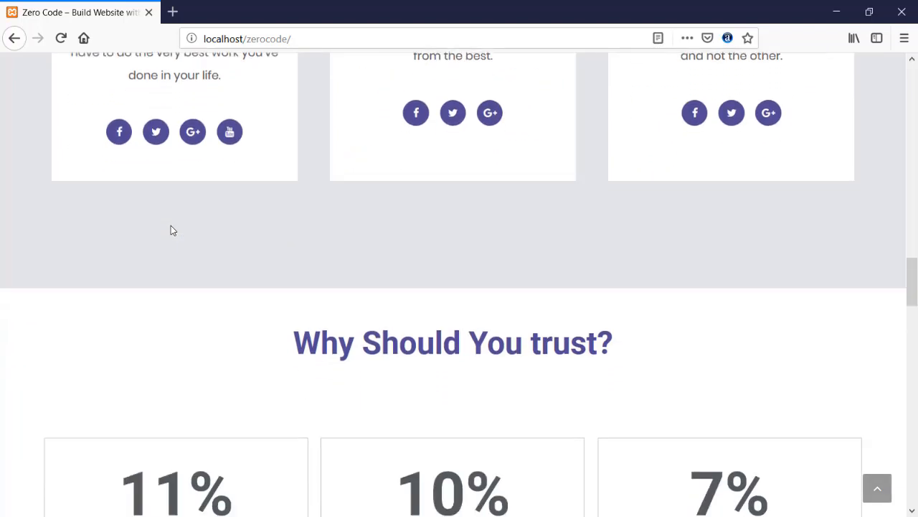
{"action": "scroll", "coordinate": [172, 229], "scroll_direction": "down", "scroll_amount": 2}
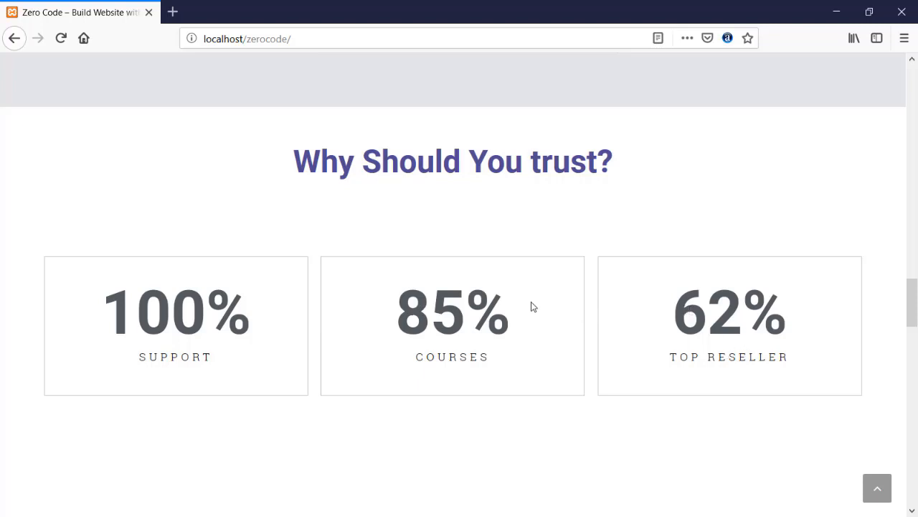
- Reload to replay the stat counters, scroll to the Copyright 2018 footer, and return to top
{"action": "left_click", "coordinate": [61, 39]}
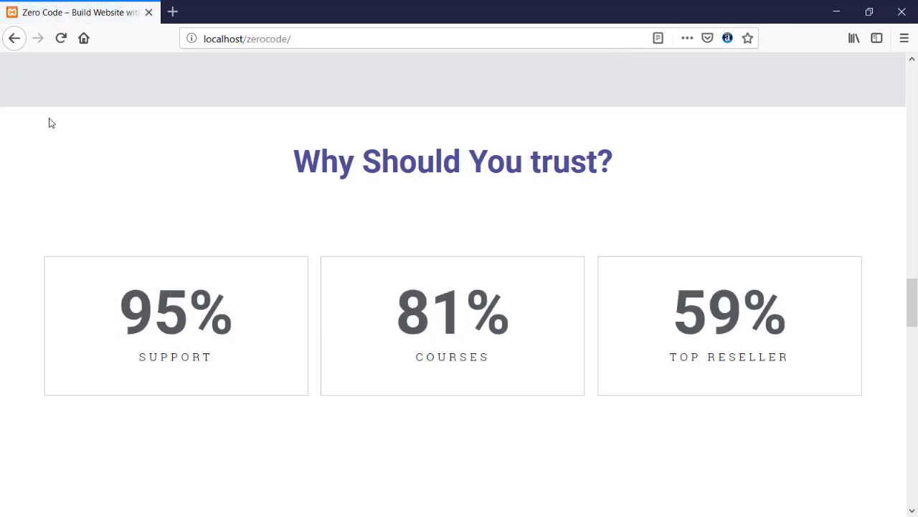
{"action": "scroll", "coordinate": [48, 123], "scroll_direction": "down", "scroll_amount": 4}
{"action": "scroll", "coordinate": [49, 122], "scroll_direction": "down", "scroll_amount": 2}
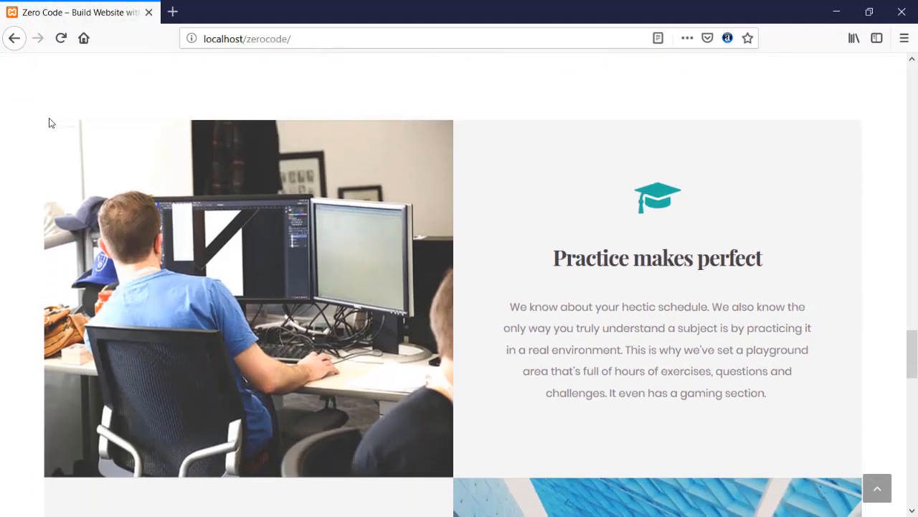
{"action": "scroll", "coordinate": [257, 180], "scroll_direction": "down", "scroll_amount": 1}
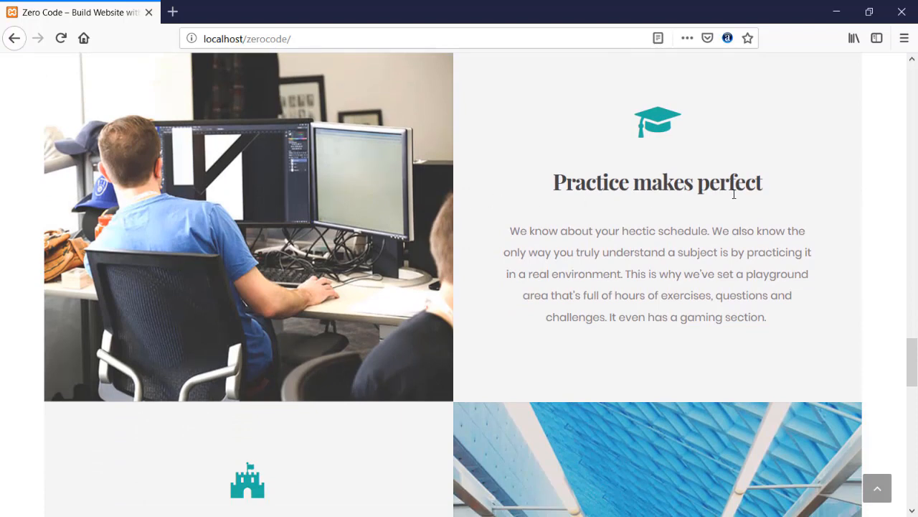
{"action": "scroll", "coordinate": [261, 194], "scroll_direction": "down", "scroll_amount": 4}
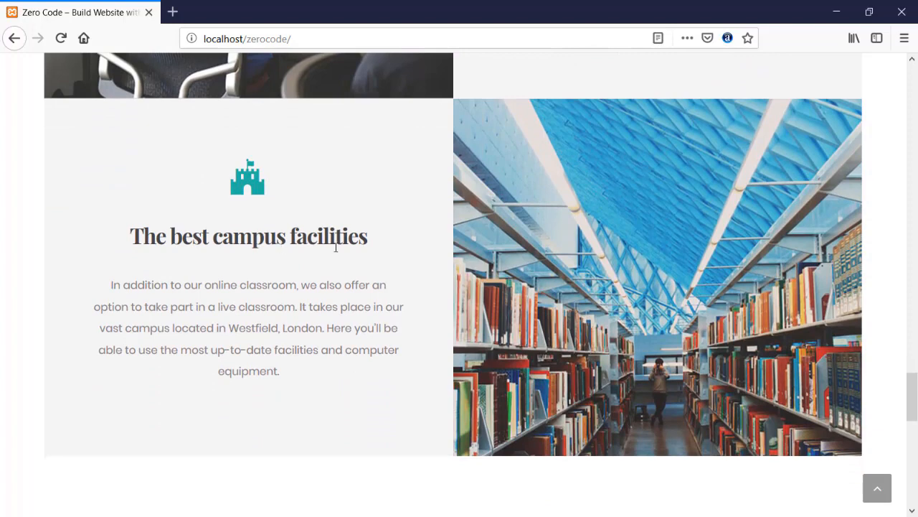
{"action": "scroll", "coordinate": [317, 230], "scroll_direction": "down", "scroll_amount": 6}
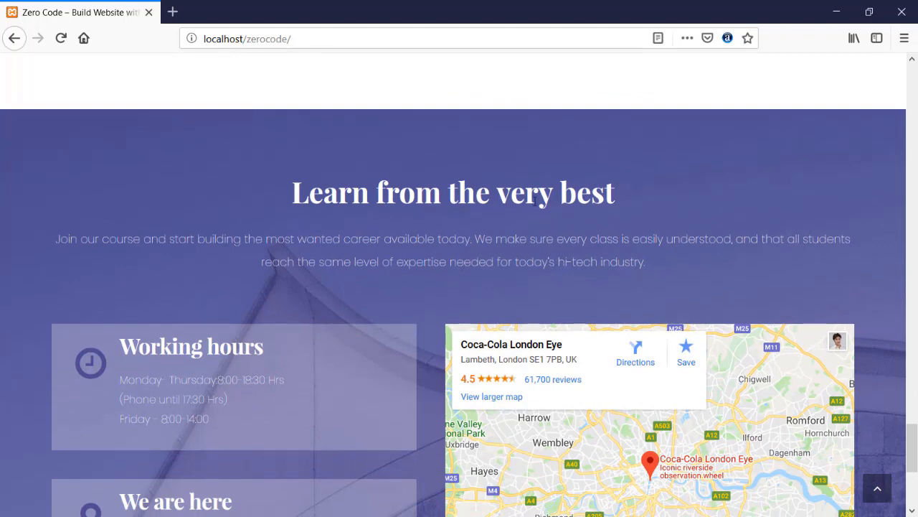
{"action": "scroll", "coordinate": [247, 212], "scroll_direction": "down", "scroll_amount": 2}
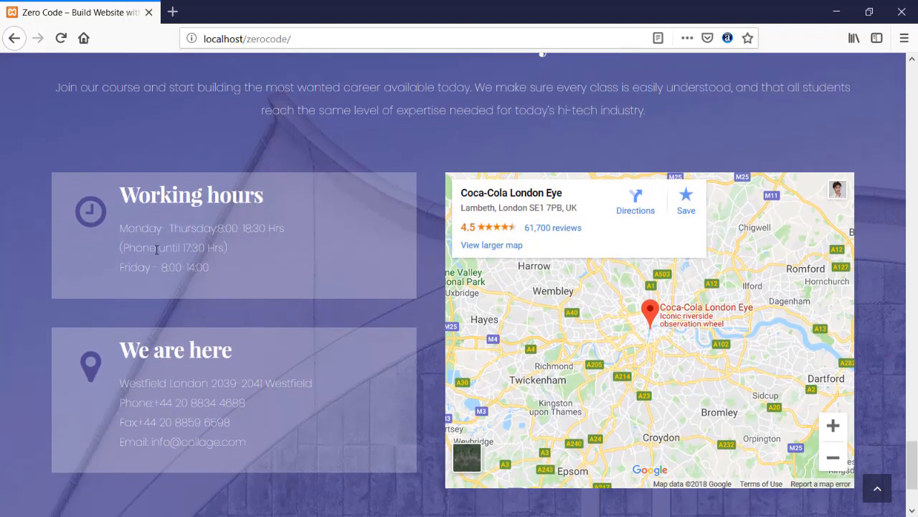
{"action": "scroll", "coordinate": [276, 361], "scroll_direction": "down", "scroll_amount": 2}
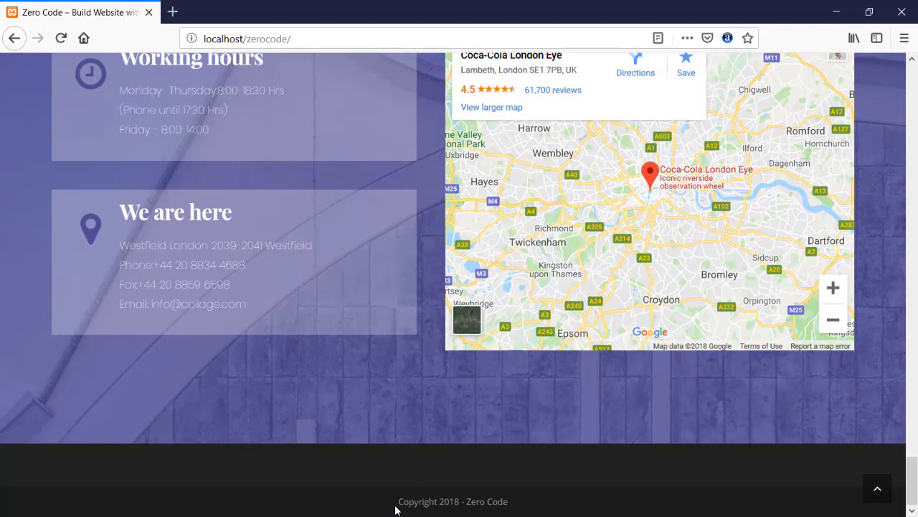
{"action": "left_click_drag", "start_coordinate": [395, 509], "coordinate": [460, 512]}
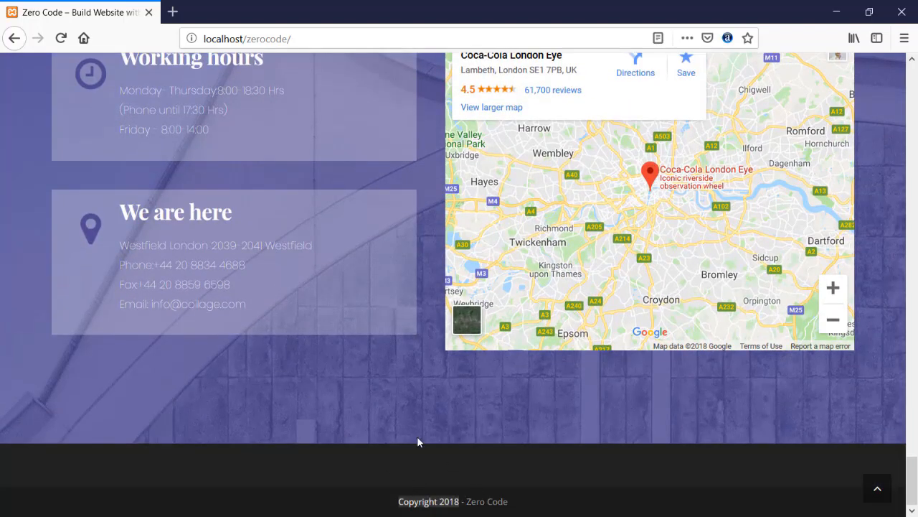
{"action": "left_click", "coordinate": [877, 488]}
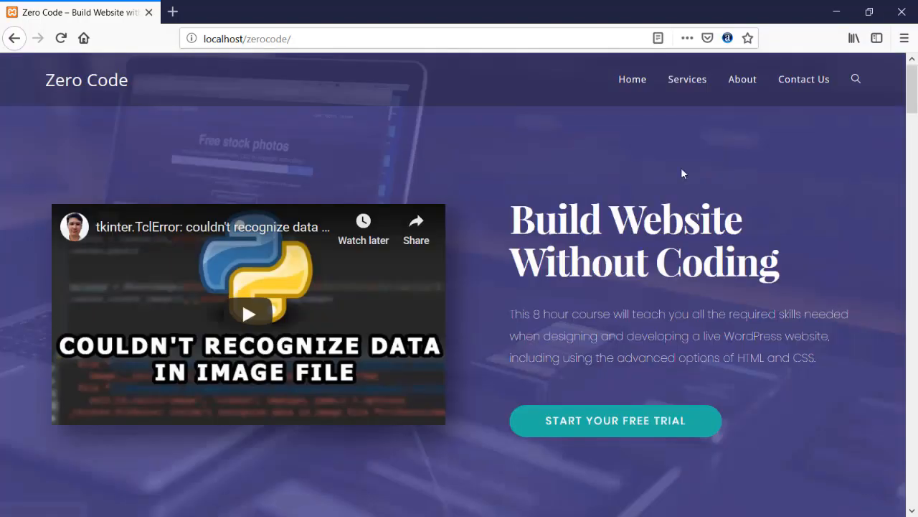
- Open the Services page and scroll through it, briefly selecting the Lorem ipsum paragraph
{"action": "left_click", "coordinate": [685, 81]}
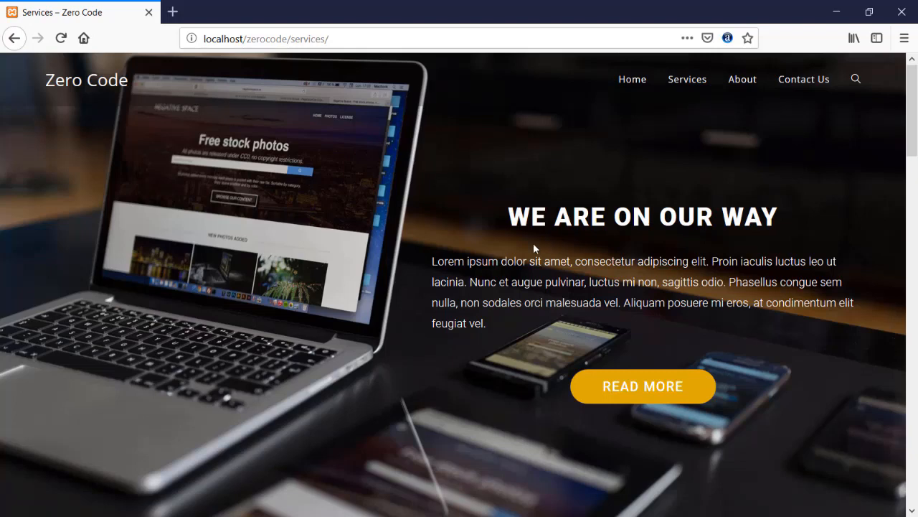
{"action": "scroll", "coordinate": [429, 260], "scroll_direction": "down", "scroll_amount": 2}
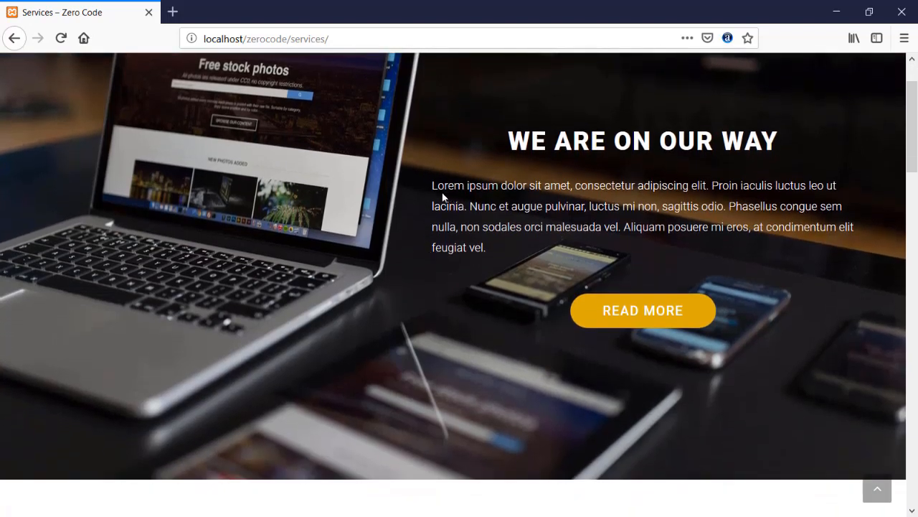
{"action": "left_click_drag", "start_coordinate": [432, 185], "coordinate": [488, 250]}
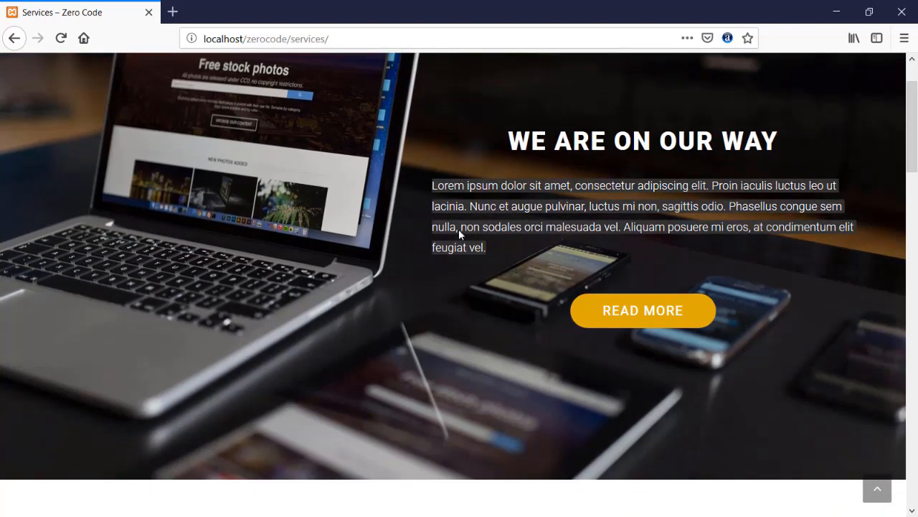
{"action": "left_click", "coordinate": [427, 189]}
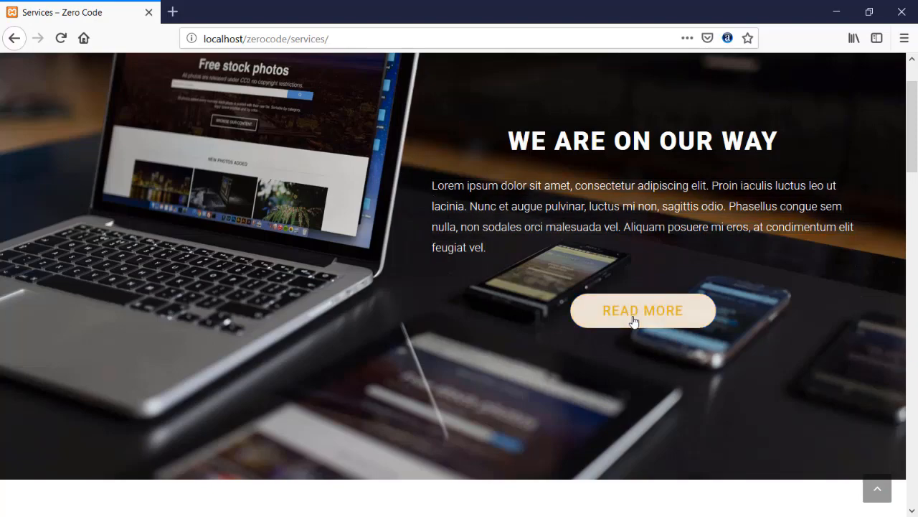
{"action": "scroll", "coordinate": [365, 266], "scroll_direction": "down", "scroll_amount": 3}
{"action": "scroll", "coordinate": [352, 259], "scroll_direction": "down", "scroll_amount": 2}
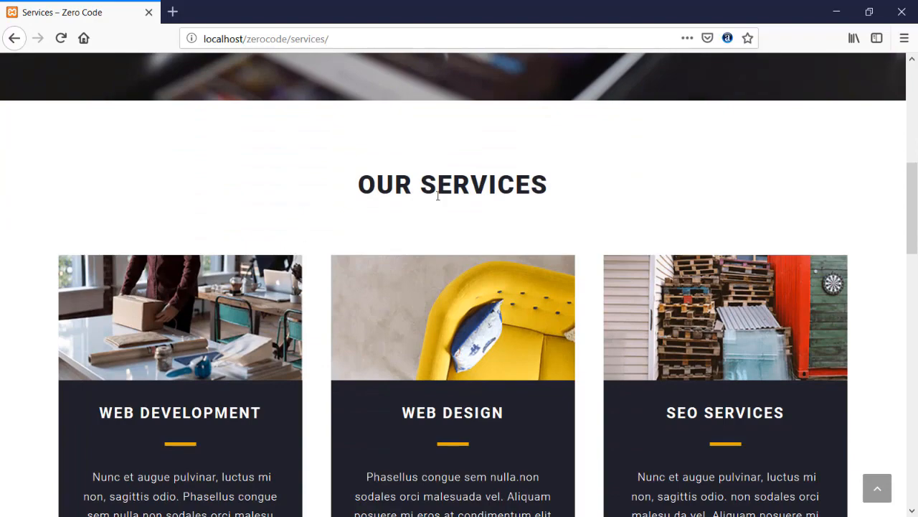
{"action": "scroll", "coordinate": [438, 196], "scroll_direction": "down", "scroll_amount": 2}
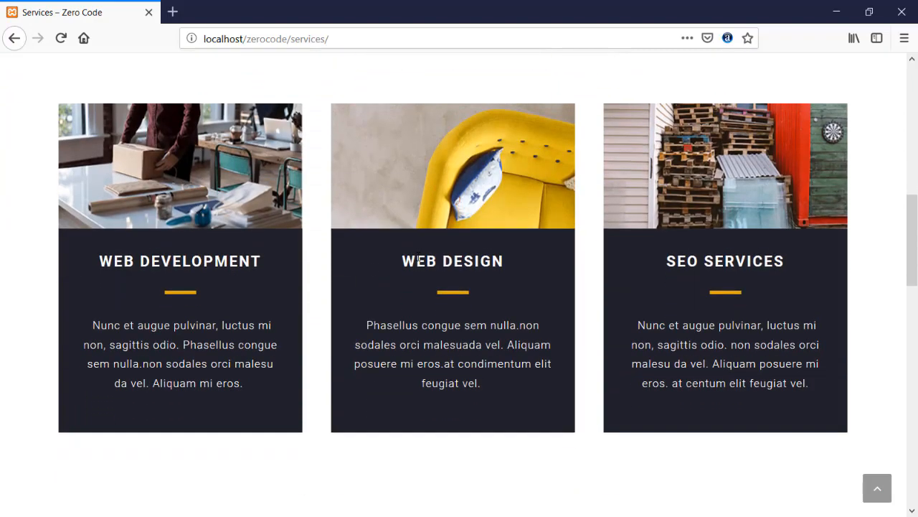
{"action": "scroll", "coordinate": [216, 338], "scroll_direction": "down", "scroll_amount": 3}
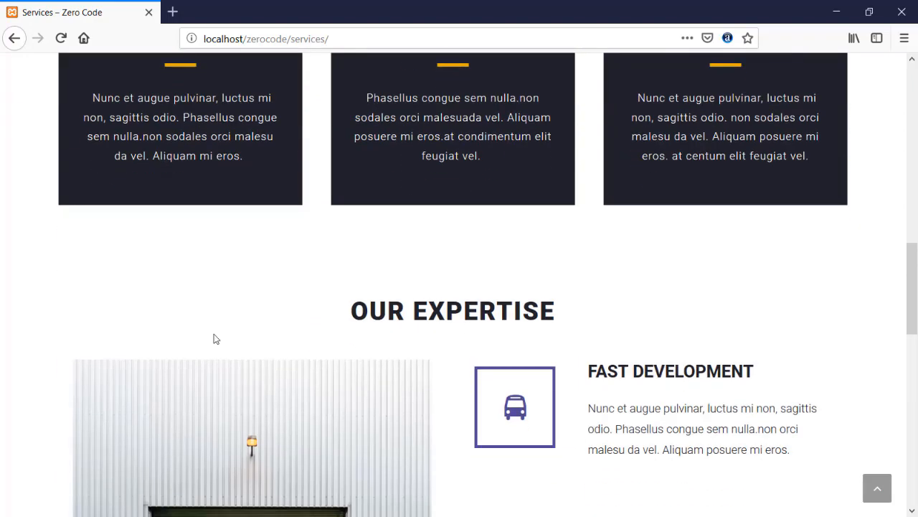
{"action": "scroll", "coordinate": [214, 338], "scroll_direction": "down", "scroll_amount": 1}
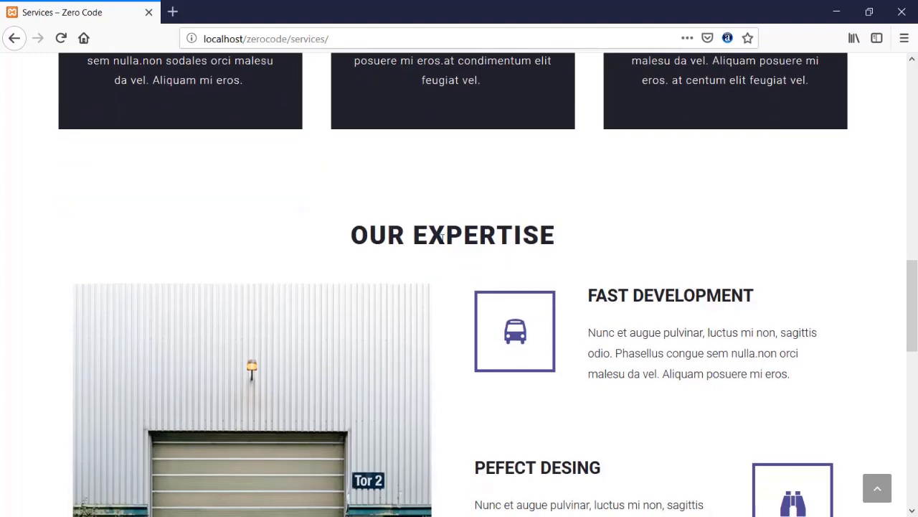
{"action": "scroll", "coordinate": [502, 251], "scroll_direction": "down", "scroll_amount": 2}
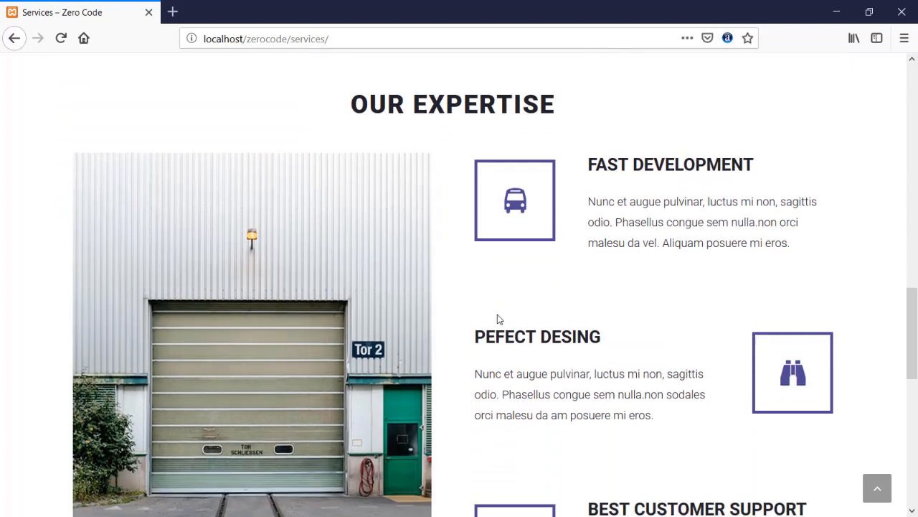
{"action": "scroll", "coordinate": [510, 313], "scroll_direction": "down", "scroll_amount": 3}
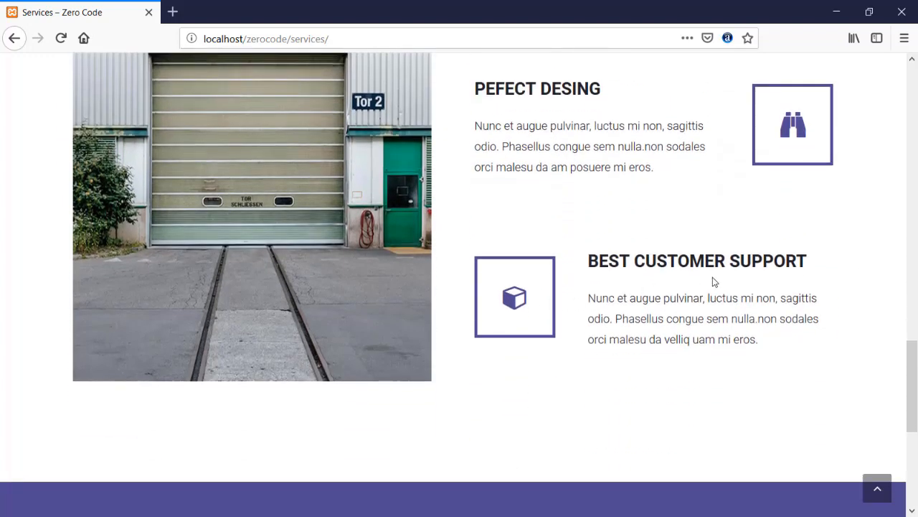
{"action": "scroll", "coordinate": [467, 301], "scroll_direction": "down", "scroll_amount": 4}
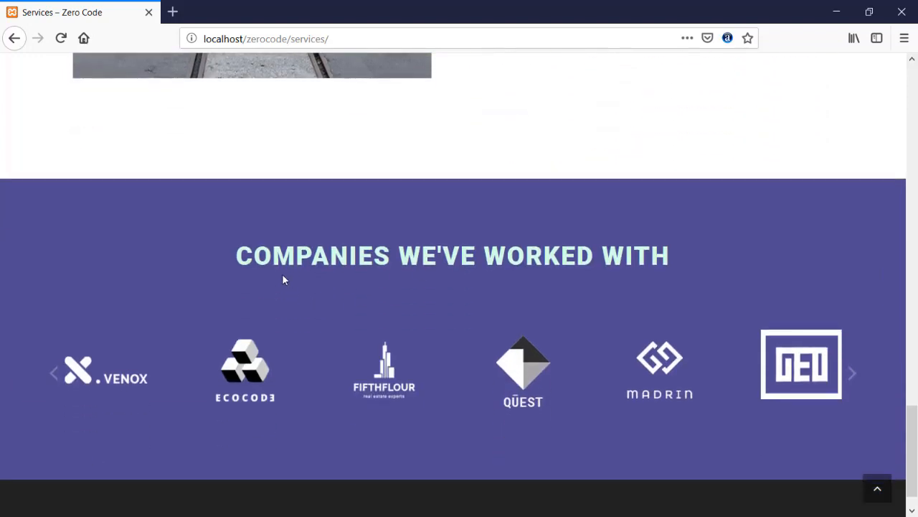
{"action": "scroll", "coordinate": [296, 276], "scroll_direction": "down", "scroll_amount": 1}
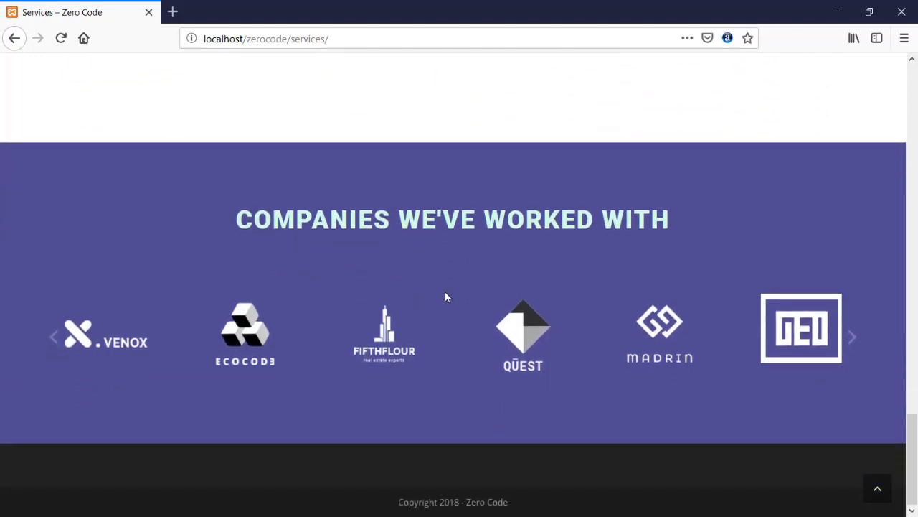
- Advance the company logo carousel two positions, then go to the About page
{"action": "left_click", "coordinate": [851, 338]}
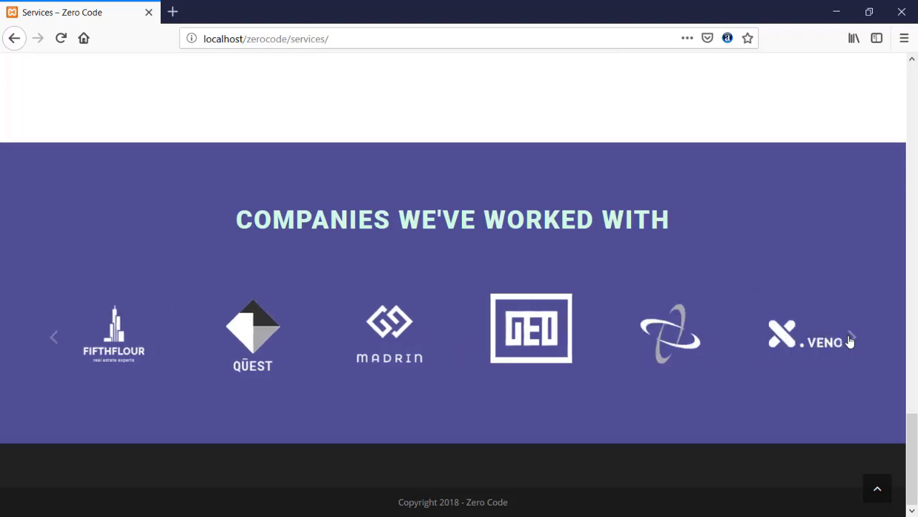
{"action": "left_click", "coordinate": [851, 339]}
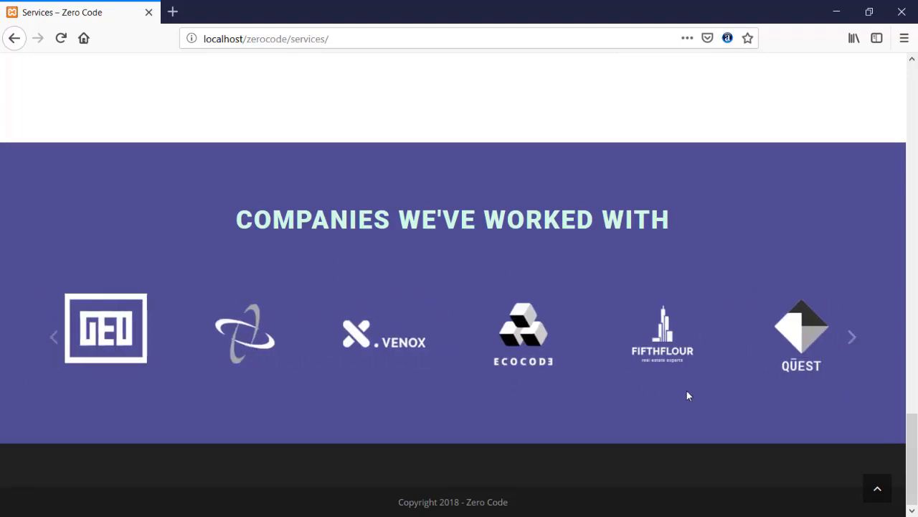
{"action": "scroll", "coordinate": [686, 391], "scroll_direction": "up", "scroll_amount": 10}
{"action": "scroll", "coordinate": [404, 297], "scroll_direction": "up", "scroll_amount": 6}
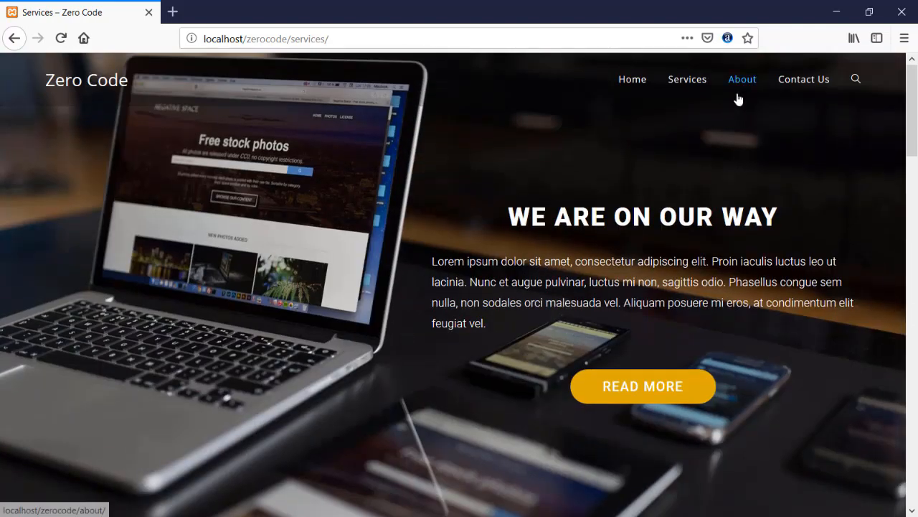
{"action": "left_click", "coordinate": [738, 82]}
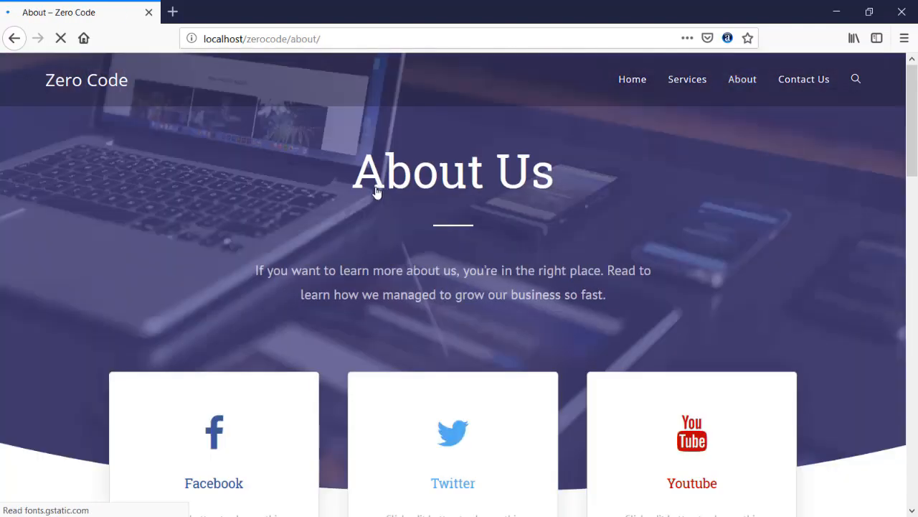
- Scroll through the About page, briefly selecting text in Our Story
{"action": "scroll", "coordinate": [323, 188], "scroll_direction": "down", "scroll_amount": 5}
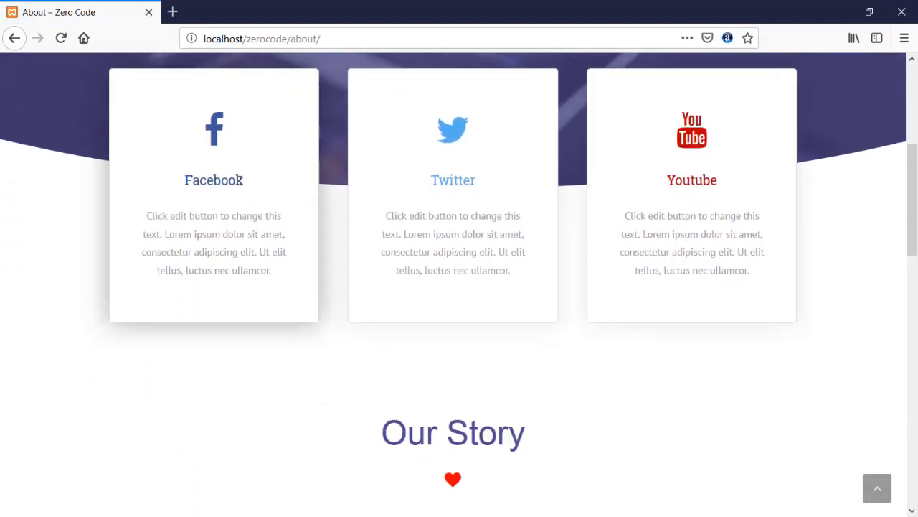
{"action": "scroll", "coordinate": [590, 211], "scroll_direction": "down", "scroll_amount": 3}
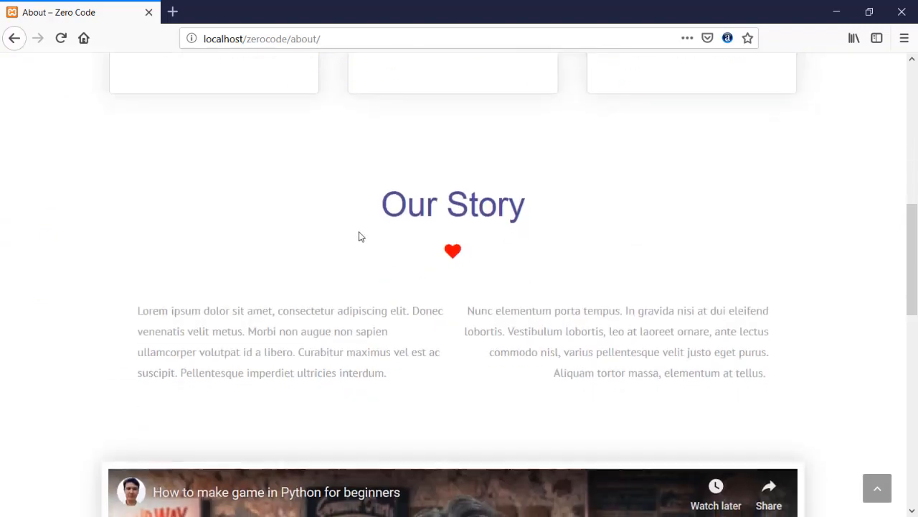
{"action": "scroll", "coordinate": [215, 176], "scroll_direction": "up", "scroll_amount": 1}
{"action": "left_click_drag", "start_coordinate": [139, 236], "coordinate": [207, 236]}
{"action": "left_click", "coordinate": [266, 242]}
{"action": "scroll", "coordinate": [267, 244], "scroll_direction": "down", "scroll_amount": 1}
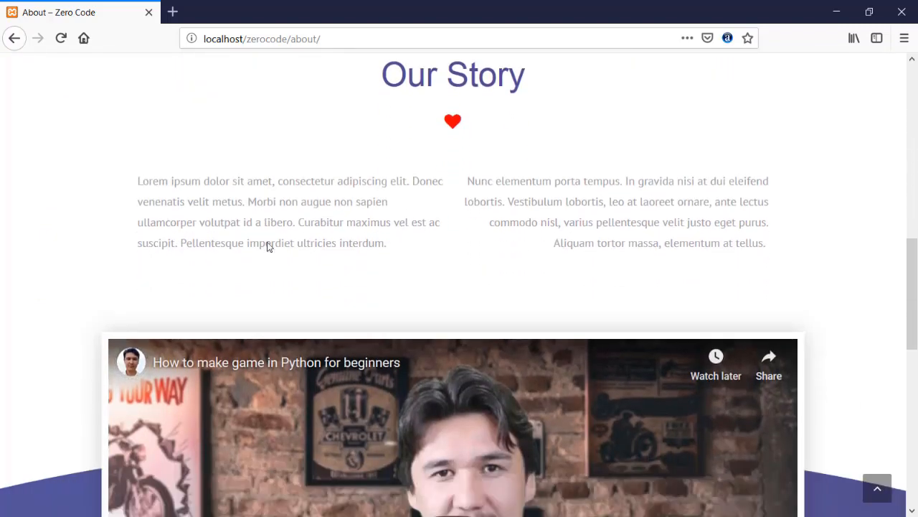
{"action": "scroll", "coordinate": [267, 246], "scroll_direction": "down", "scroll_amount": 3}
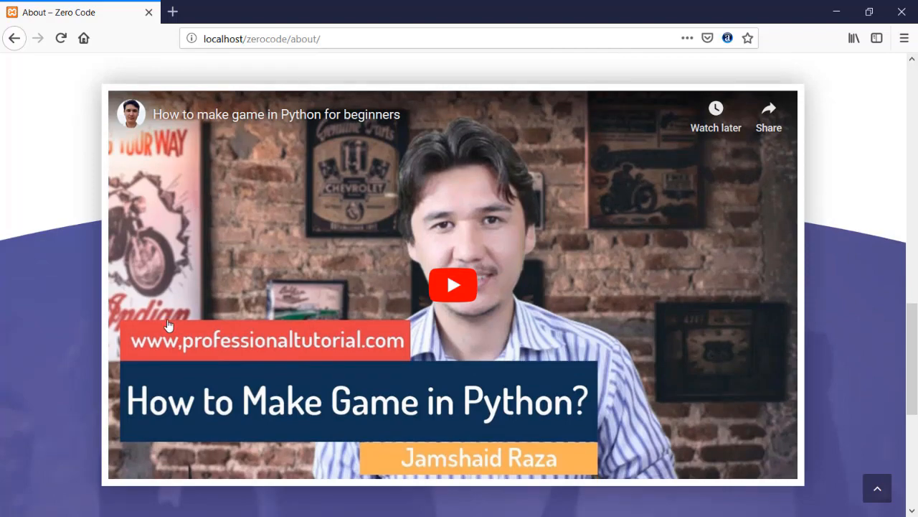
{"action": "scroll", "coordinate": [168, 325], "scroll_direction": "down", "scroll_amount": 5}
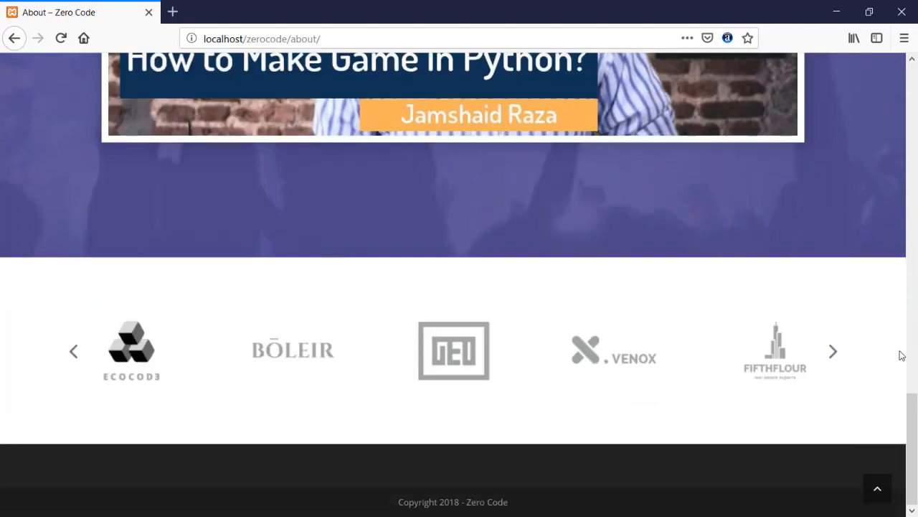
- Cycle the client logo carousel twice, then go to the Contact Us page
{"action": "left_click", "coordinate": [832, 354]}
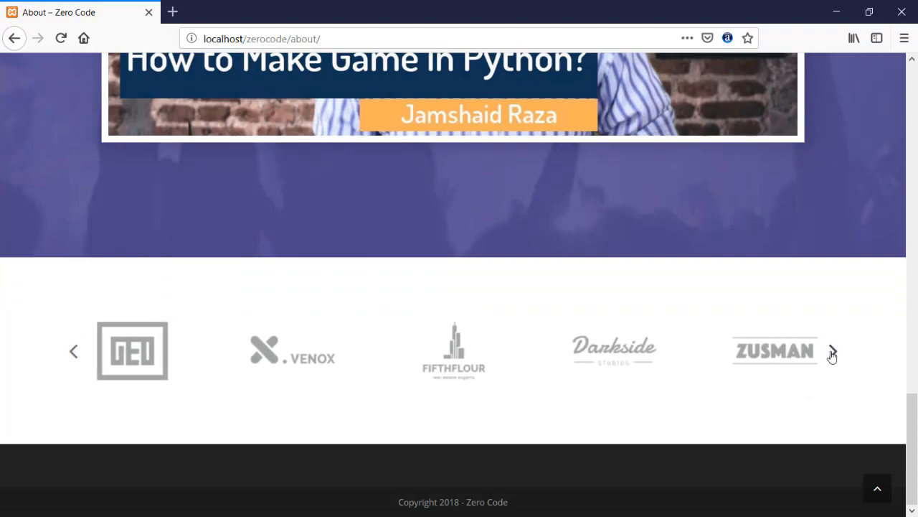
{"action": "left_click", "coordinate": [833, 355]}
{"action": "scroll", "coordinate": [450, 297], "scroll_direction": "up", "scroll_amount": 3}
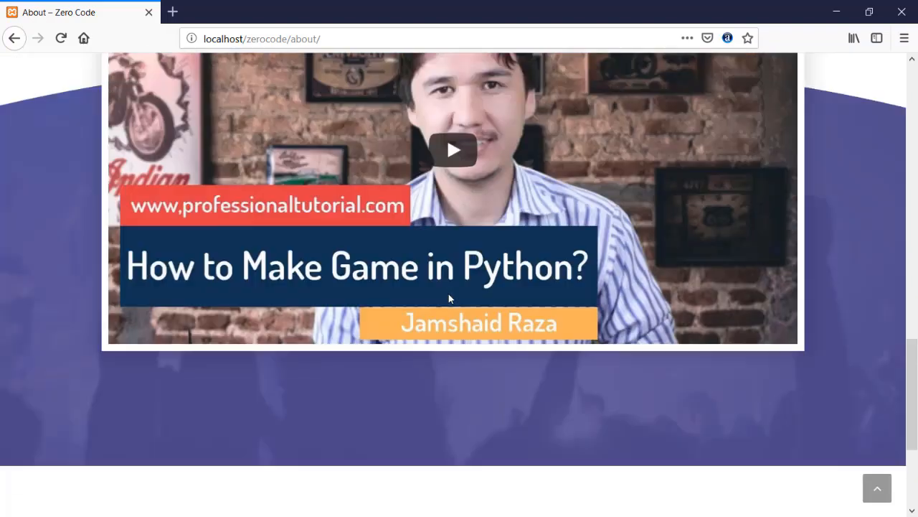
{"action": "scroll", "coordinate": [450, 298], "scroll_direction": "up", "scroll_amount": 10}
{"action": "left_click", "coordinate": [798, 84]}
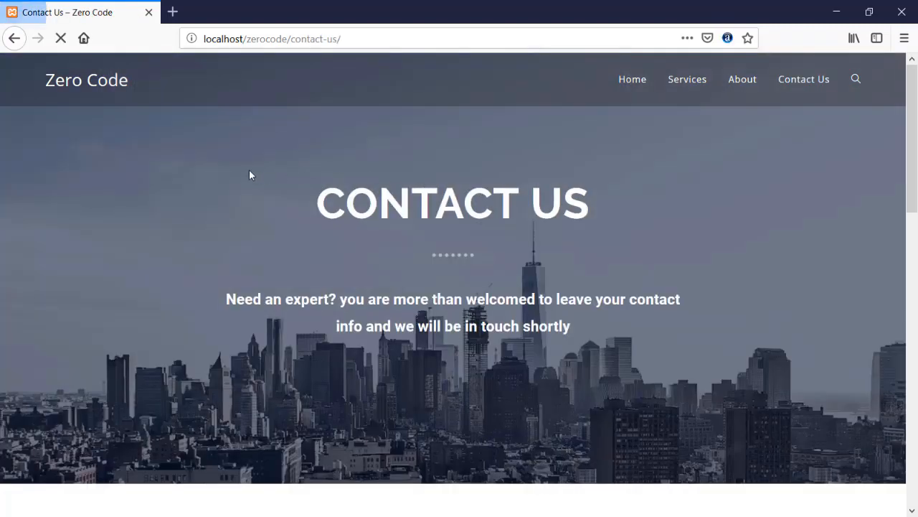
- Select the Visit Us address, Call Us phone number and CONTACT US details on the page
{"action": "scroll", "coordinate": [250, 176], "scroll_direction": "down", "scroll_amount": 2}
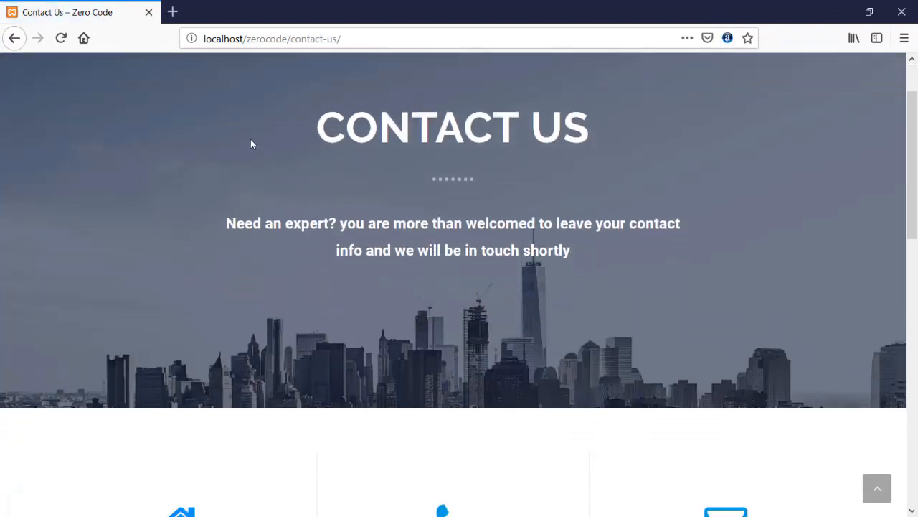
{"action": "scroll", "coordinate": [251, 141], "scroll_direction": "up", "scroll_amount": 2}
{"action": "scroll", "coordinate": [250, 146], "scroll_direction": "down", "scroll_amount": 2}
{"action": "scroll", "coordinate": [250, 147], "scroll_direction": "up", "scroll_amount": 2}
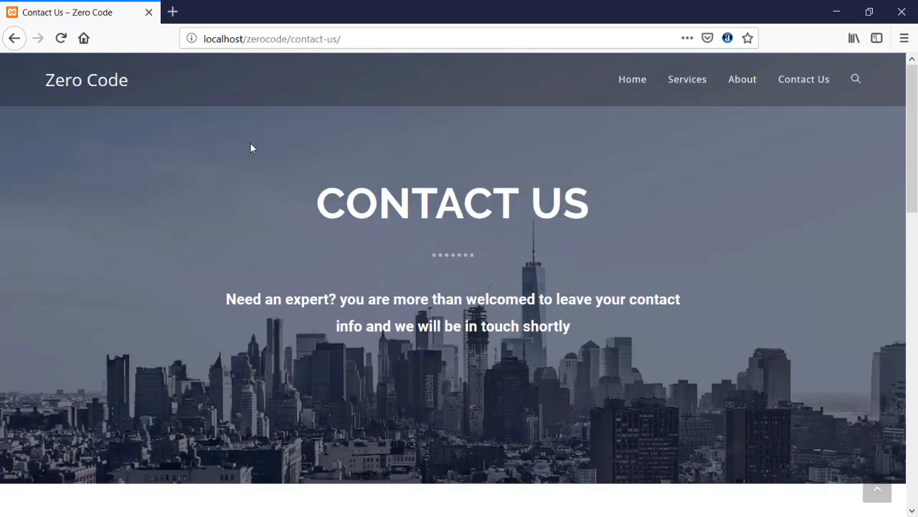
{"action": "scroll", "coordinate": [250, 147], "scroll_direction": "down", "scroll_amount": 3}
{"action": "scroll", "coordinate": [251, 148], "scroll_direction": "down", "scroll_amount": 3}
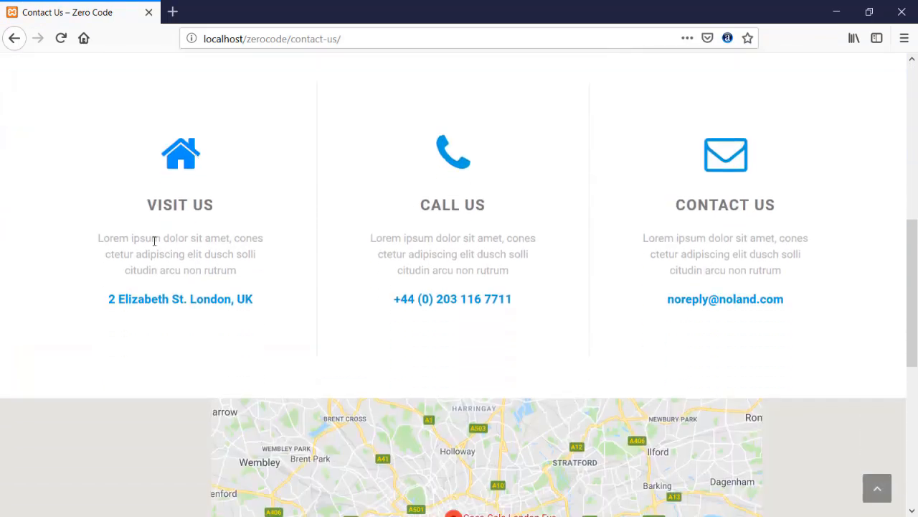
{"action": "left_click_drag", "start_coordinate": [108, 289], "coordinate": [276, 293]}
{"action": "double_click", "coordinate": [430, 201]}
{"action": "left_click_drag", "start_coordinate": [396, 289], "coordinate": [494, 289]}
{"action": "left_click_drag", "start_coordinate": [509, 257], "coordinate": [370, 228]}
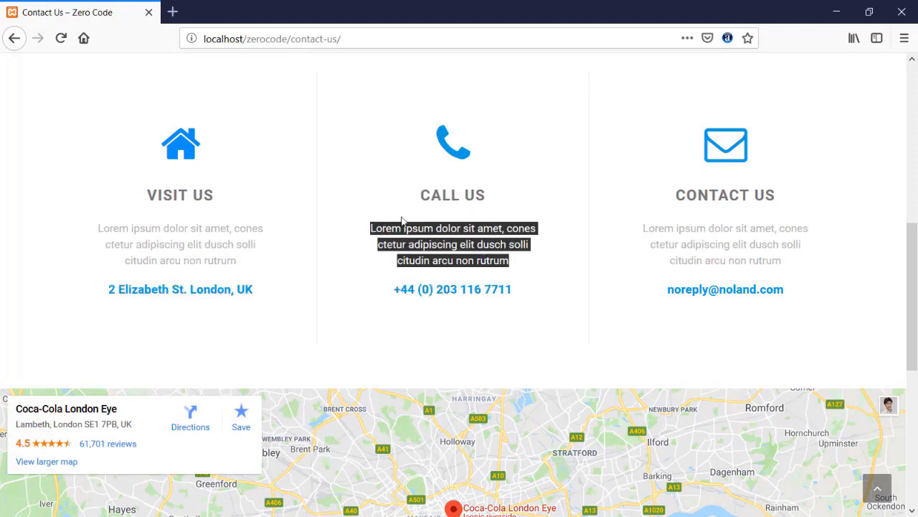
{"action": "left_click_drag", "start_coordinate": [685, 193], "coordinate": [792, 203]}
{"action": "left_click_drag", "start_coordinate": [792, 290], "coordinate": [699, 289]}
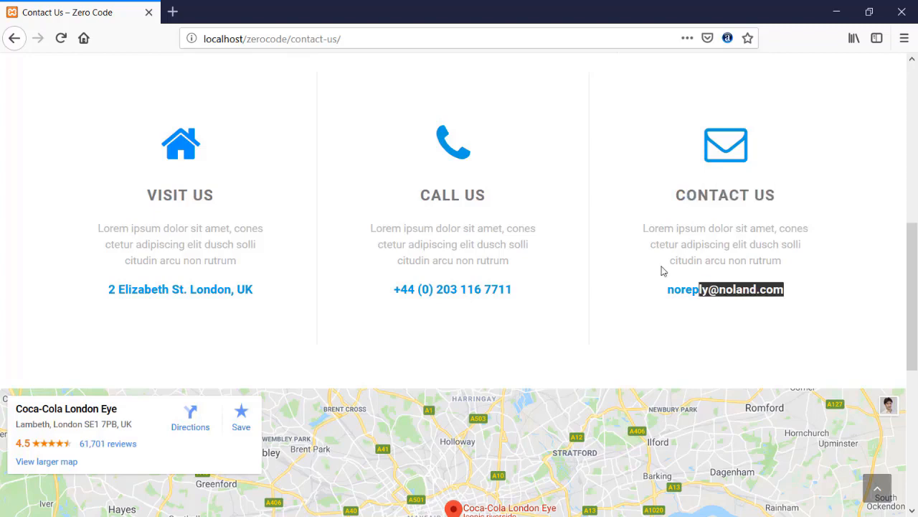
{"action": "left_click_drag", "start_coordinate": [626, 218], "coordinate": [744, 227]}
- Scroll past the London Eye map and social icons, then jump back to the page top
{"action": "scroll", "coordinate": [585, 213], "scroll_direction": "down", "scroll_amount": 5}
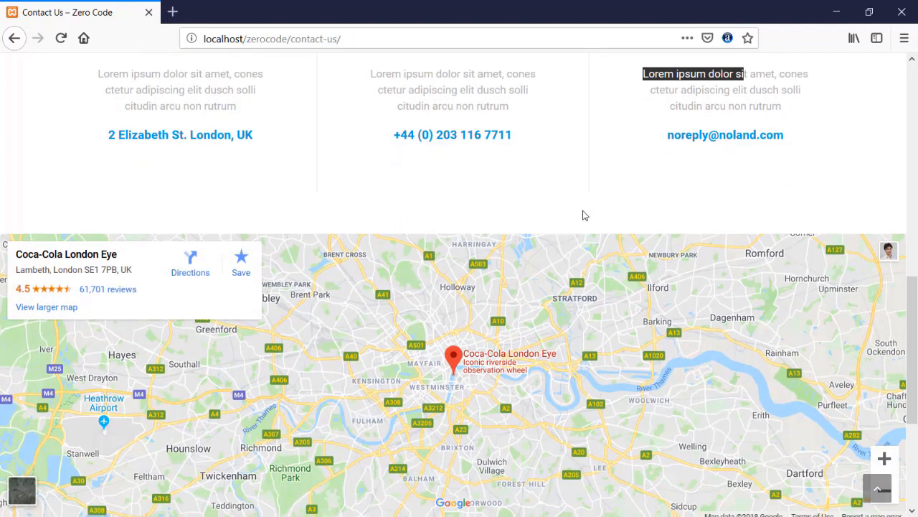
{"action": "scroll", "coordinate": [446, 223], "scroll_direction": "up", "scroll_amount": 1}
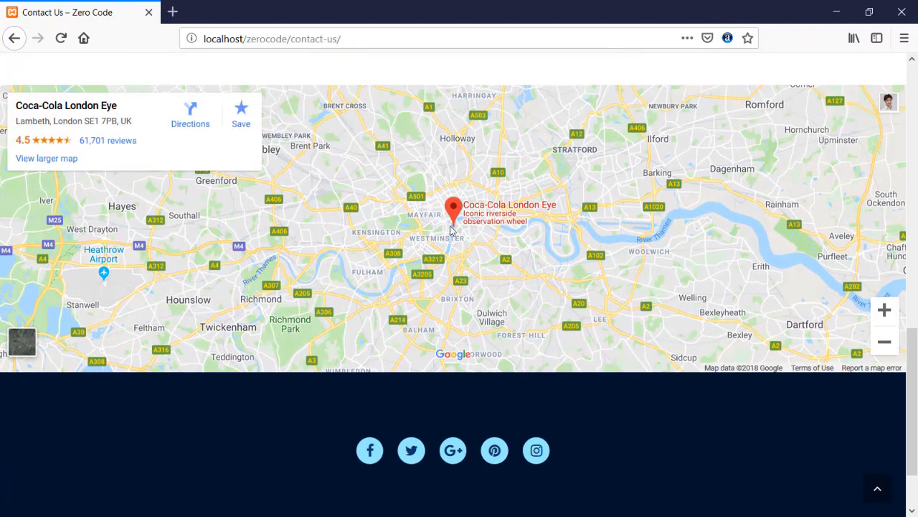
{"action": "scroll", "coordinate": [450, 228], "scroll_direction": "up", "scroll_amount": 1}
{"action": "scroll", "coordinate": [431, 230], "scroll_direction": "down", "scroll_amount": 2}
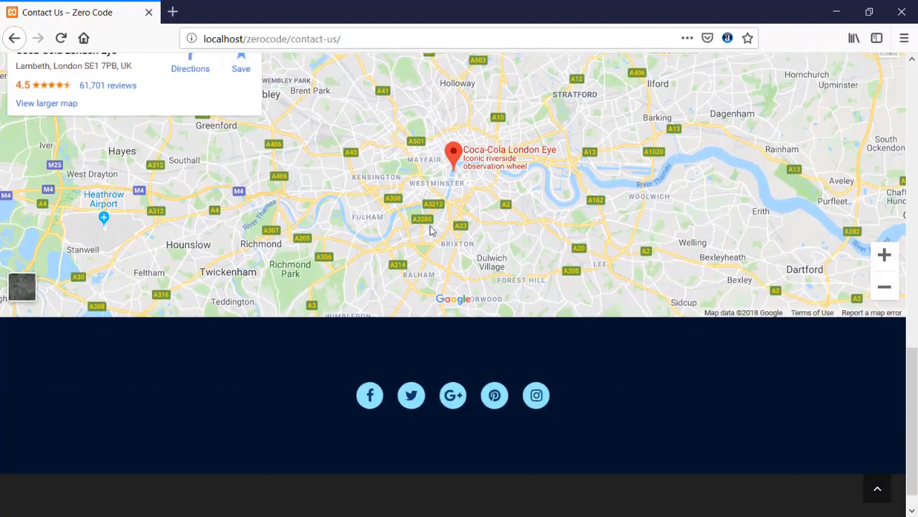
{"action": "scroll", "coordinate": [431, 229], "scroll_direction": "up", "scroll_amount": 2}
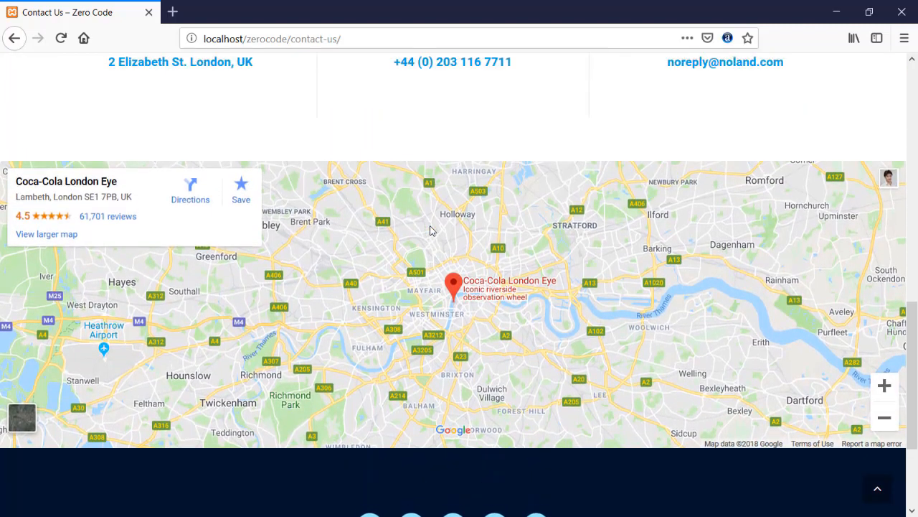
{"action": "scroll", "coordinate": [431, 230], "scroll_direction": "down", "scroll_amount": 1}
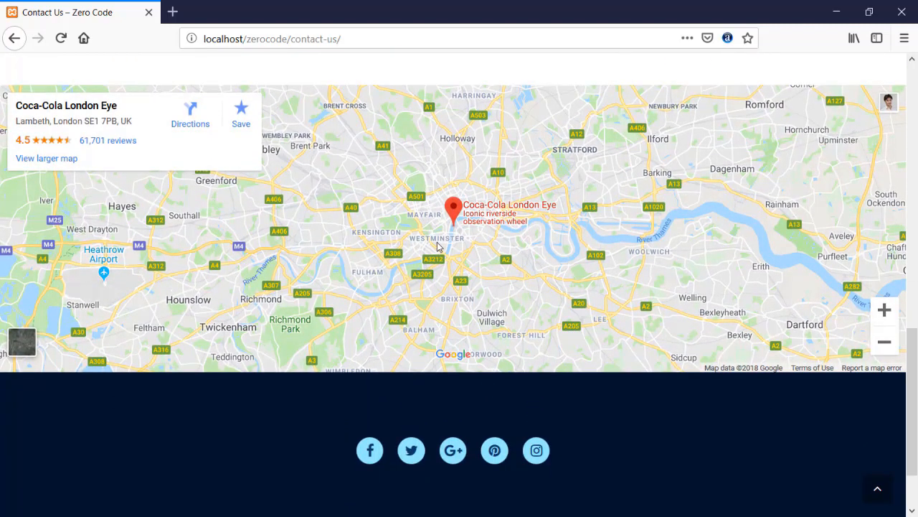
{"action": "scroll", "coordinate": [439, 255], "scroll_direction": "down", "scroll_amount": 1}
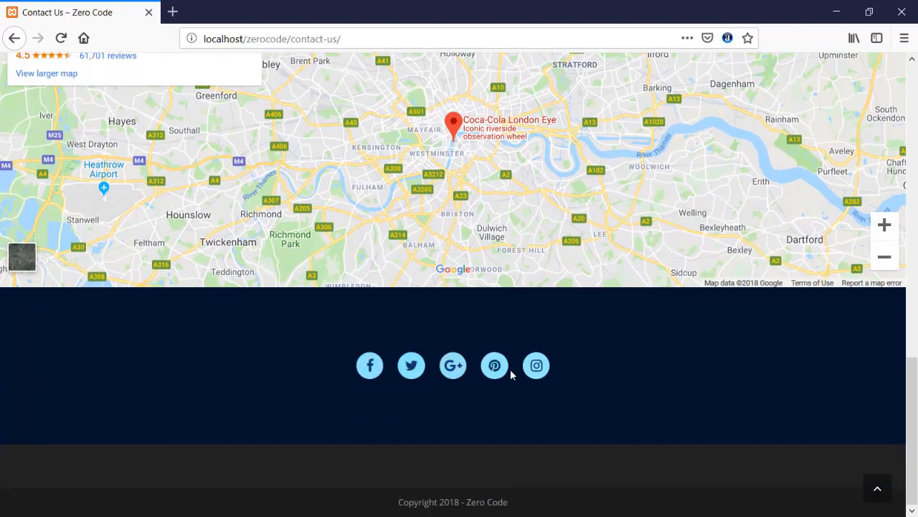
{"action": "scroll", "coordinate": [511, 375], "scroll_direction": "up", "scroll_amount": 1}
{"action": "left_click", "coordinate": [877, 490]}
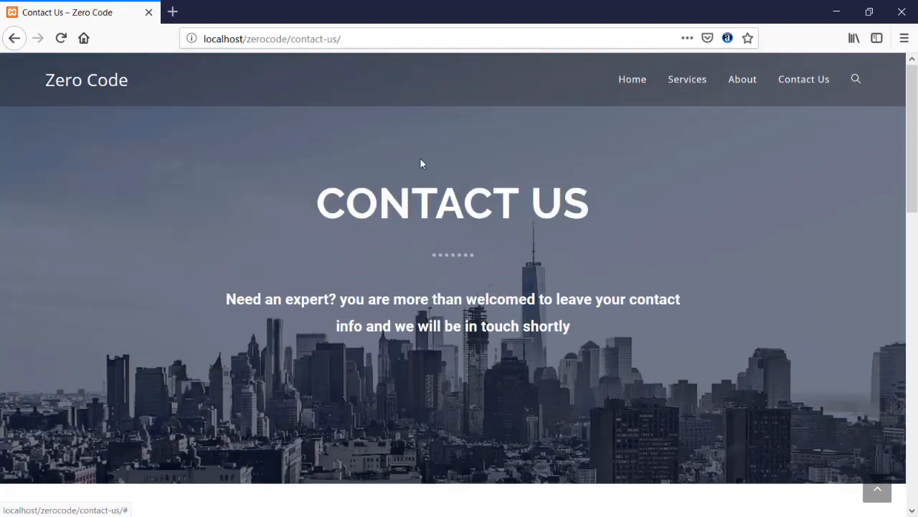
- Return to the home page, then load localhost/zerocode/wp-admin to reach the login page
{"action": "left_click", "coordinate": [625, 79]}
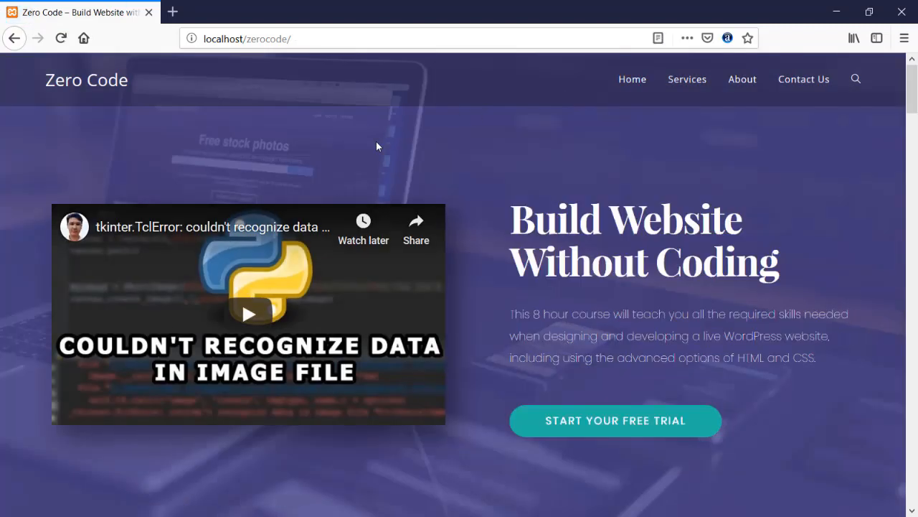
{"action": "left_click", "coordinate": [294, 39]}
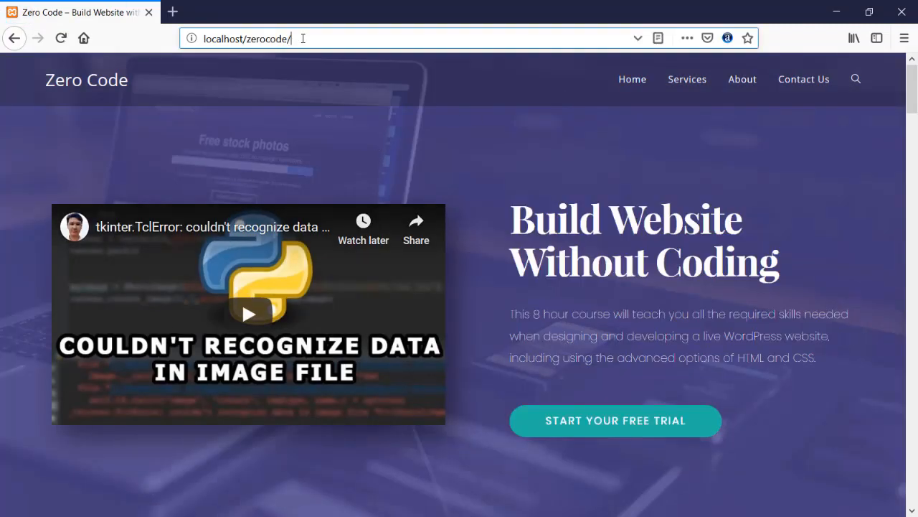
{"action": "type", "text": "wp"}
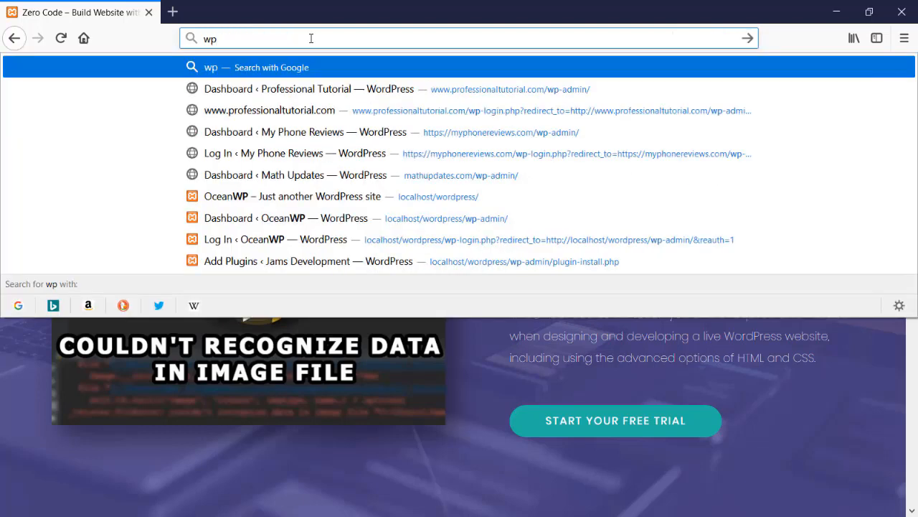
{"action": "key", "text": "Escape"}
{"action": "key", "text": "Escape"}
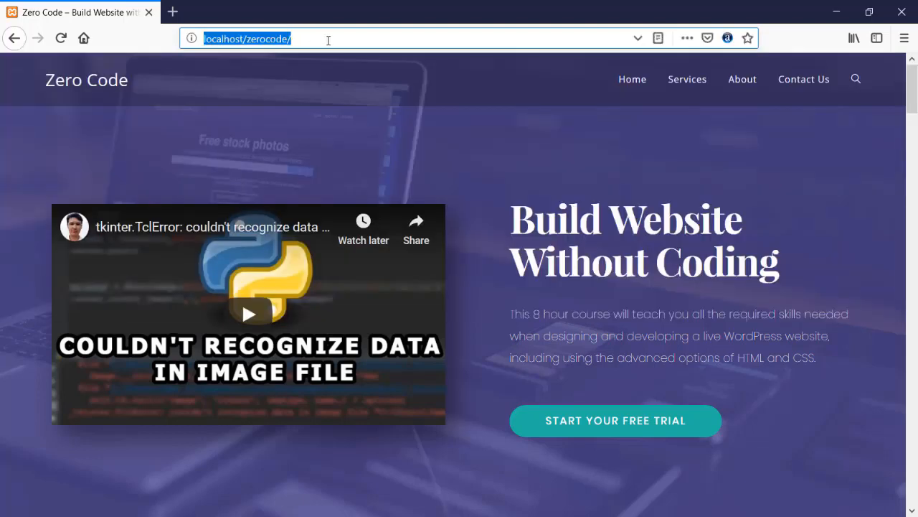
{"action": "left_click", "coordinate": [328, 40]}
{"action": "type", "text": "wp-admin/"}
{"action": "key", "text": "Return"}
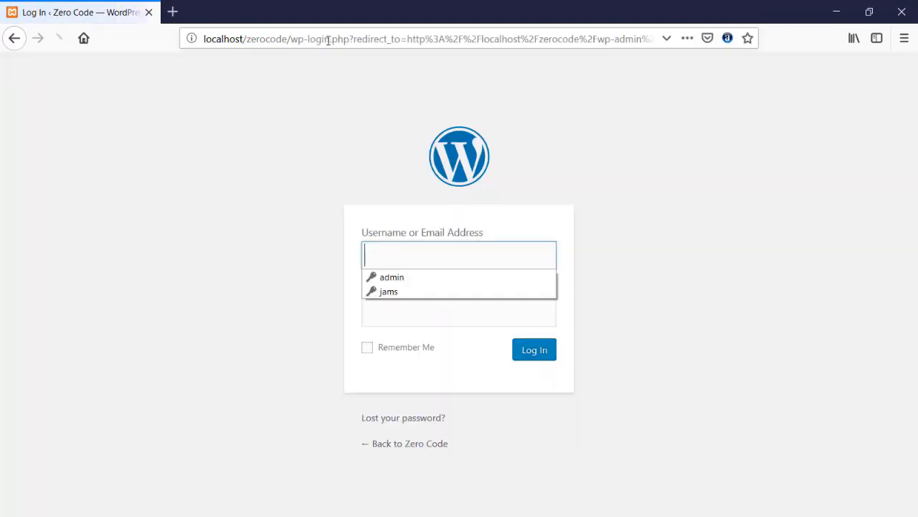
- Log in to the WordPress dashboard with the saved admin credentials
{"action": "left_click", "coordinate": [404, 279]}
{"action": "left_click", "coordinate": [535, 350]}
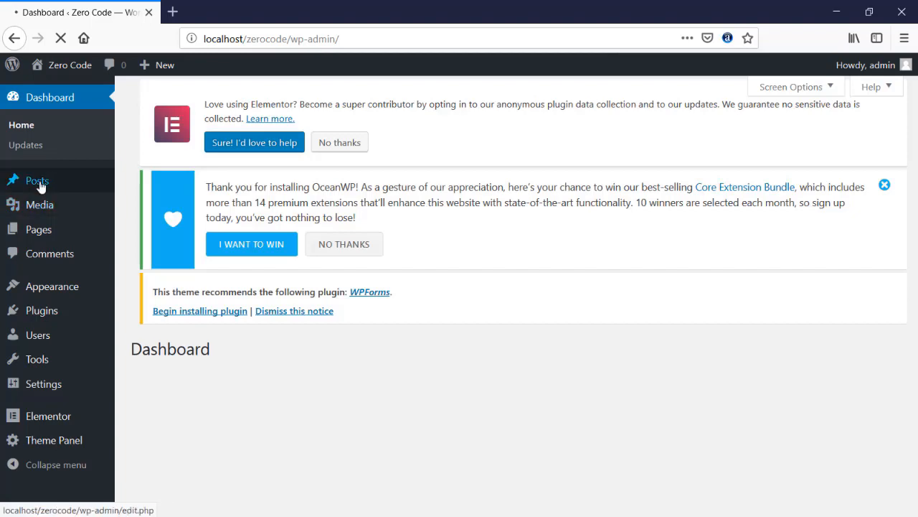
{"action": "scroll", "coordinate": [24, 127], "scroll_direction": "down", "scroll_amount": 5}
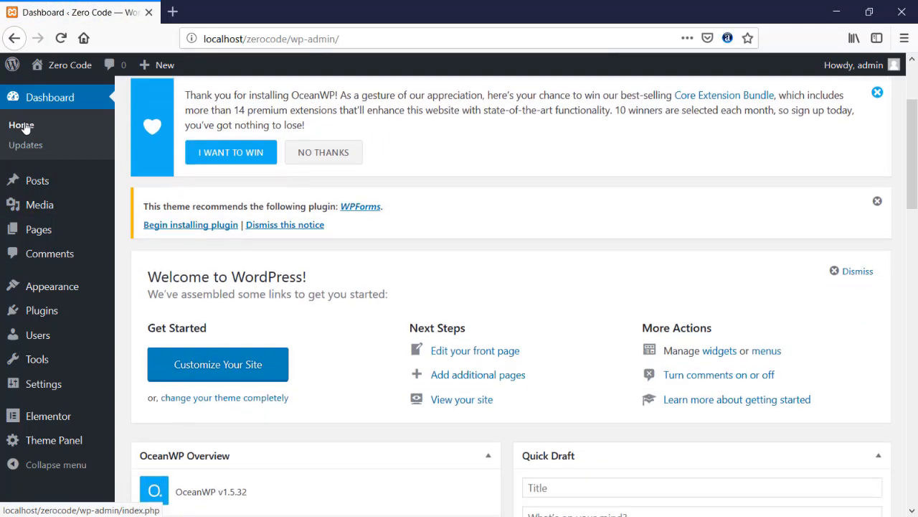
{"action": "scroll", "coordinate": [233, 209], "scroll_direction": "down", "scroll_amount": 4}
{"action": "scroll", "coordinate": [231, 209], "scroll_direction": "up", "scroll_amount": 2}
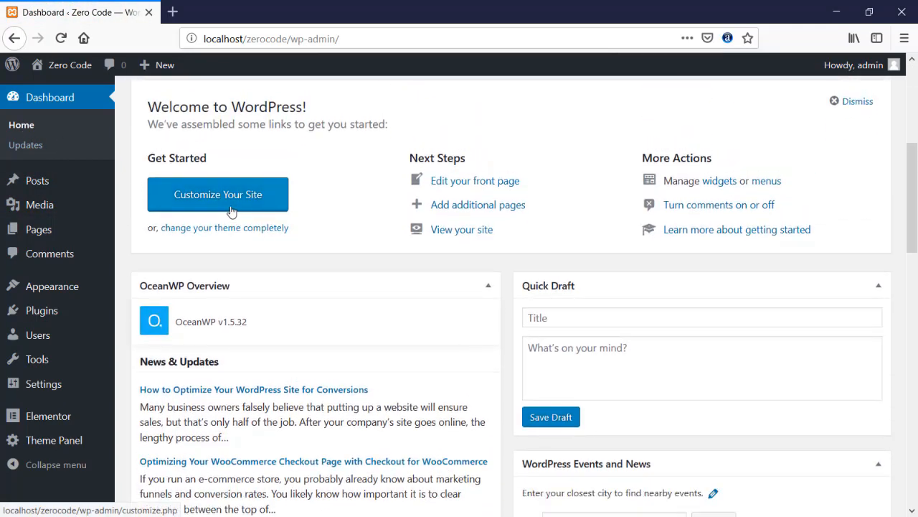
- Look over the Posts and Pages lists, then view the live Zero Code site
{"action": "left_click", "coordinate": [44, 188]}
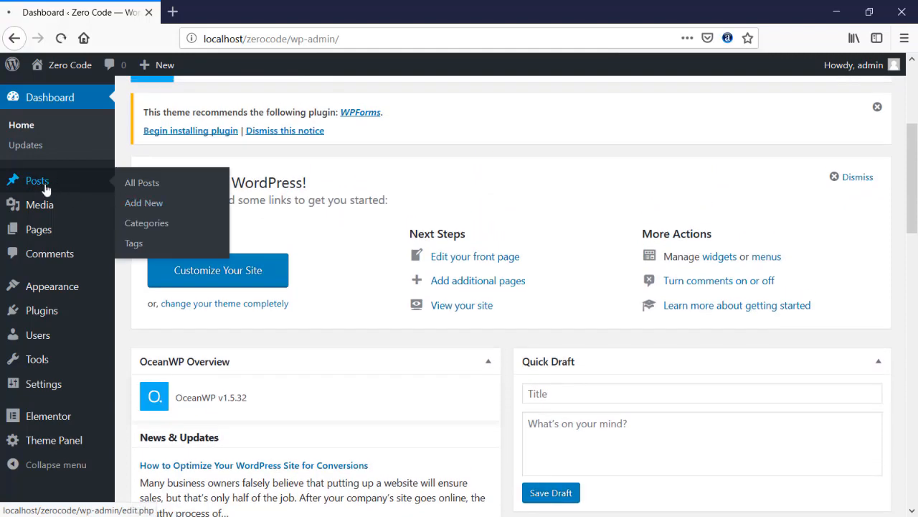
{"action": "scroll", "coordinate": [46, 193], "scroll_direction": "down", "scroll_amount": 3}
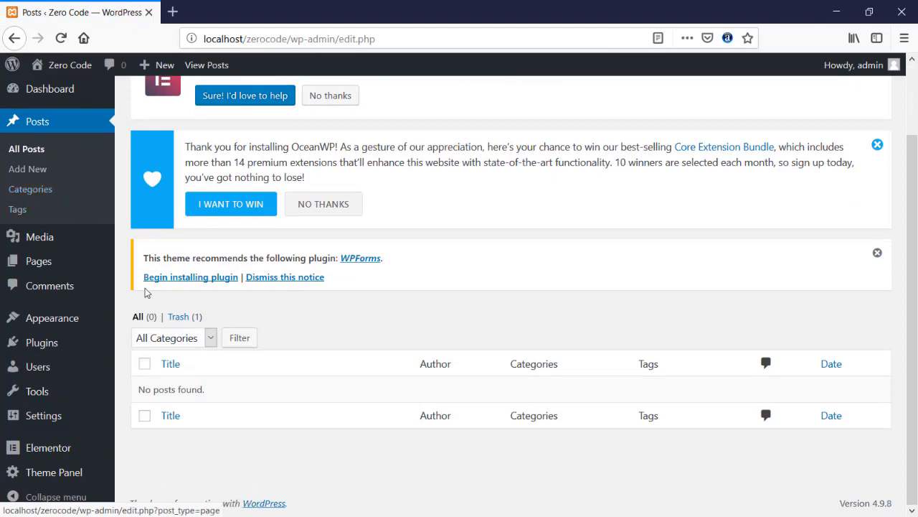
{"action": "left_click", "coordinate": [45, 263]}
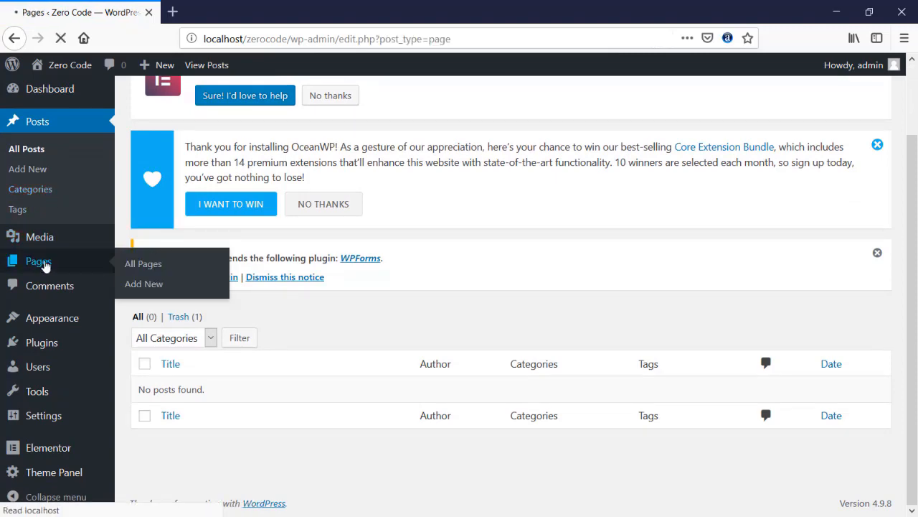
{"action": "scroll", "coordinate": [211, 303], "scroll_direction": "down", "scroll_amount": 5}
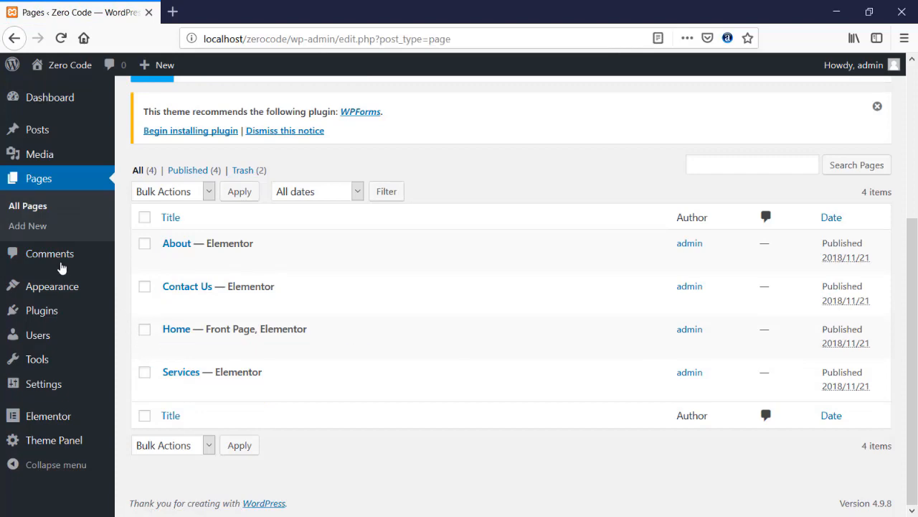
{"action": "mouse_move", "coordinate": [49, 285]}
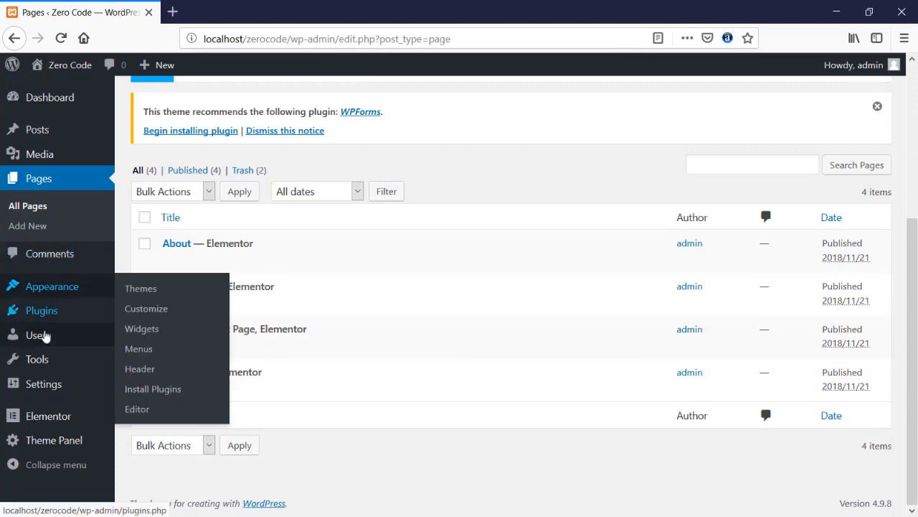
{"action": "scroll", "coordinate": [41, 333], "scroll_direction": "up", "scroll_amount": 5}
{"action": "mouse_move", "coordinate": [36, 170]}
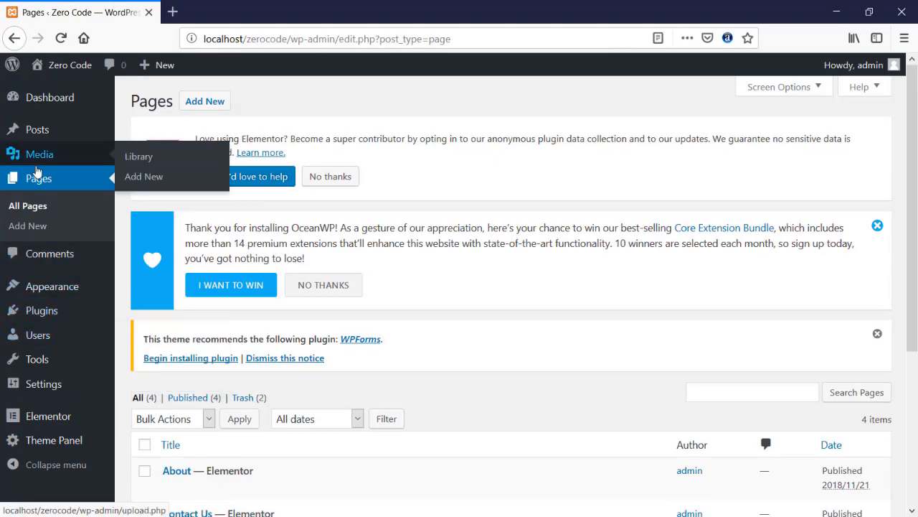
{"action": "scroll", "coordinate": [35, 165], "scroll_direction": "down", "scroll_amount": 2}
{"action": "scroll", "coordinate": [36, 144], "scroll_direction": "up", "scroll_amount": 2}
{"action": "left_click", "coordinate": [58, 69]}
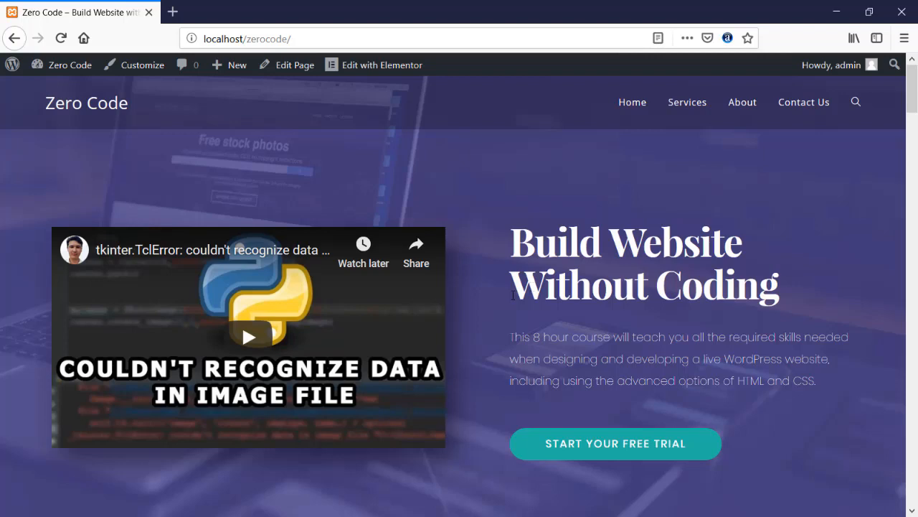
{"action": "scroll", "coordinate": [514, 295], "scroll_direction": "down", "scroll_amount": 5}
{"action": "scroll", "coordinate": [513, 299], "scroll_direction": "down", "scroll_amount": 4}
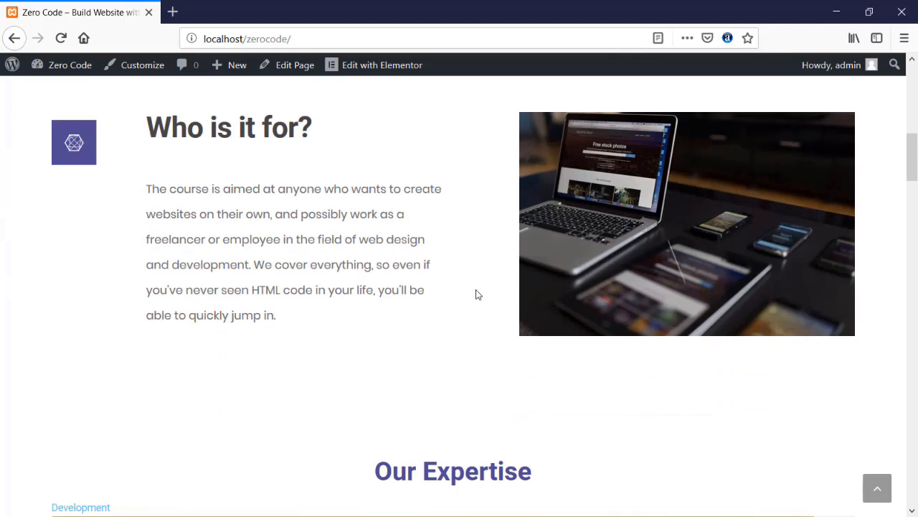
{"action": "scroll", "coordinate": [477, 294], "scroll_direction": "up", "scroll_amount": 9}
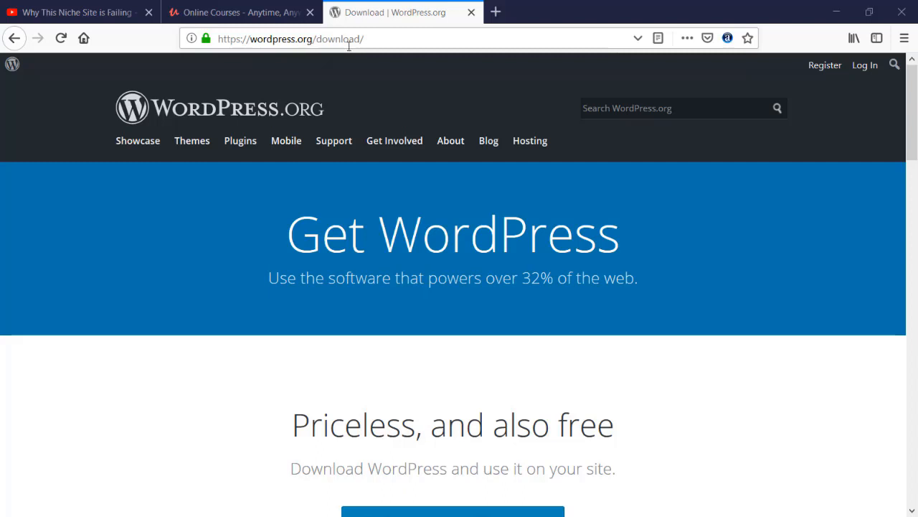
- Start the WordPress 4.9.8 download on wordpress.org, then cancel the zip download dialog
{"action": "scroll", "coordinate": [245, 301], "scroll_direction": "down", "scroll_amount": 3}
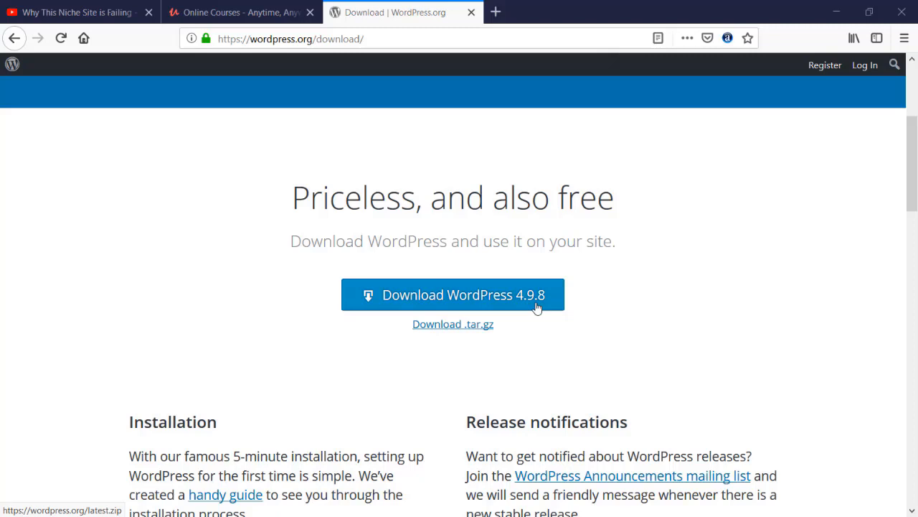
{"action": "left_click", "coordinate": [460, 294]}
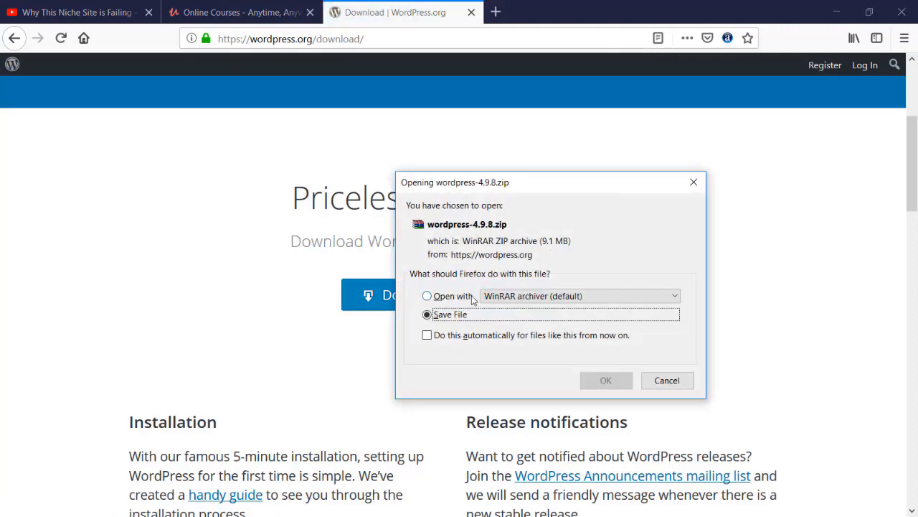
{"action": "left_click", "coordinate": [663, 382]}
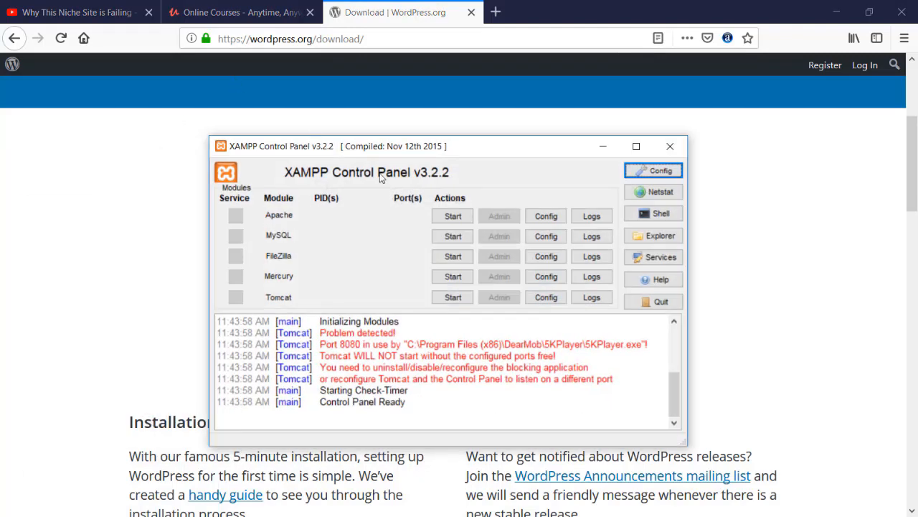
- Start Apache and MySQL in XAMPP and open the C:\xampp folder in File Explorer
{"action": "left_click", "coordinate": [441, 219]}
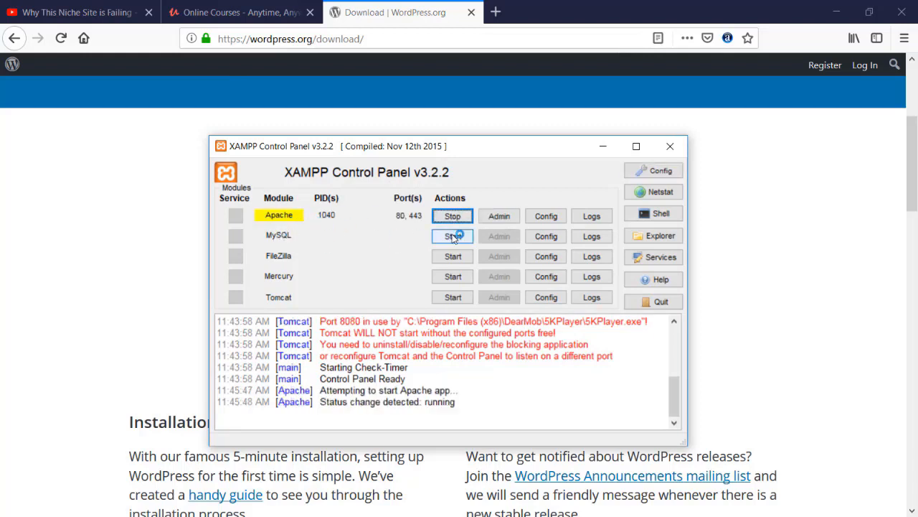
{"action": "left_click", "coordinate": [452, 236]}
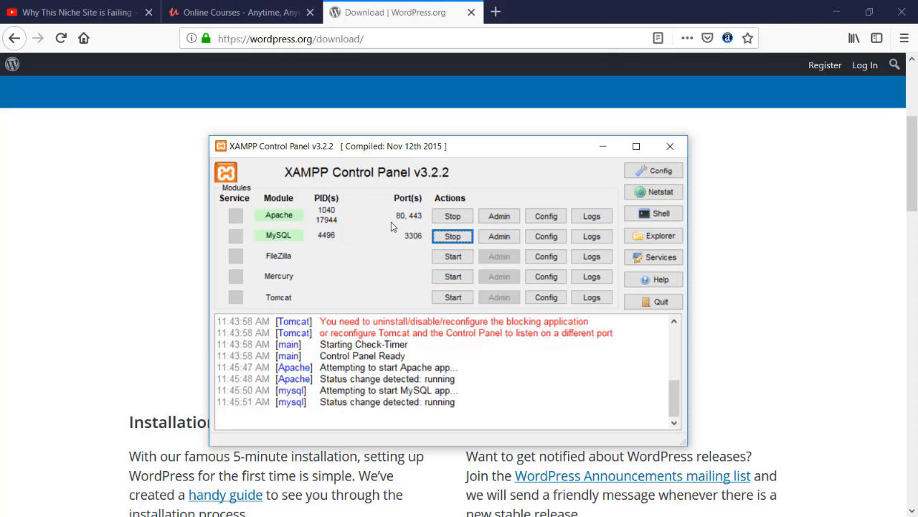
{"action": "left_click", "coordinate": [651, 241]}
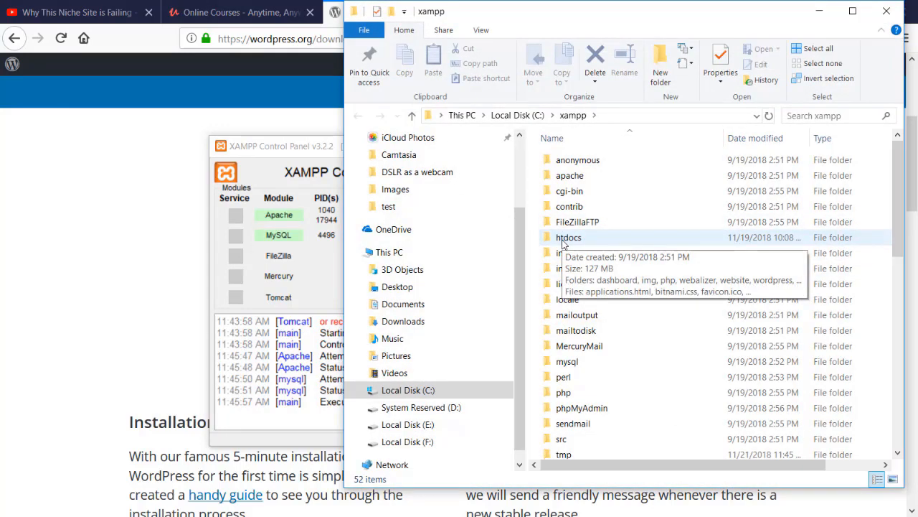
- In htdocs, rename the existing wordpress folder to wordpress1
{"action": "double_click", "coordinate": [563, 241]}
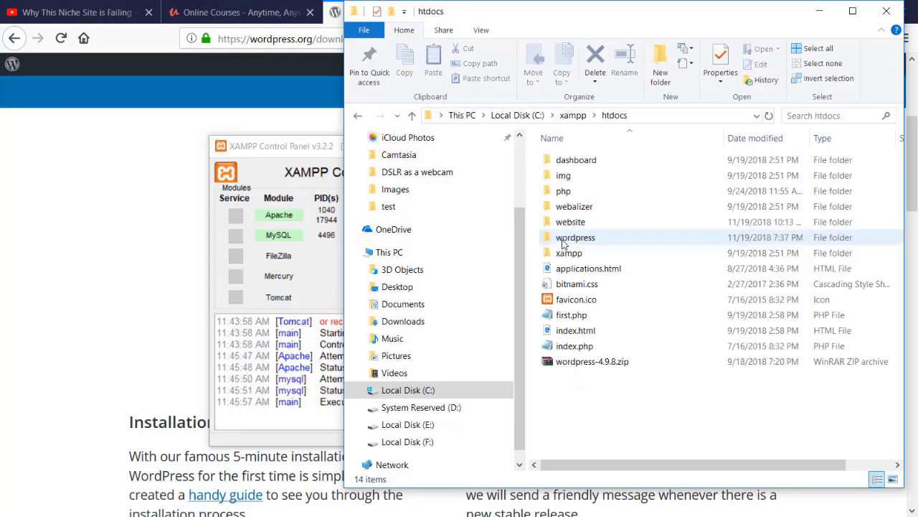
{"action": "left_click", "coordinate": [581, 364]}
{"action": "right_click", "coordinate": [581, 364]}
{"action": "left_click", "coordinate": [554, 406]}
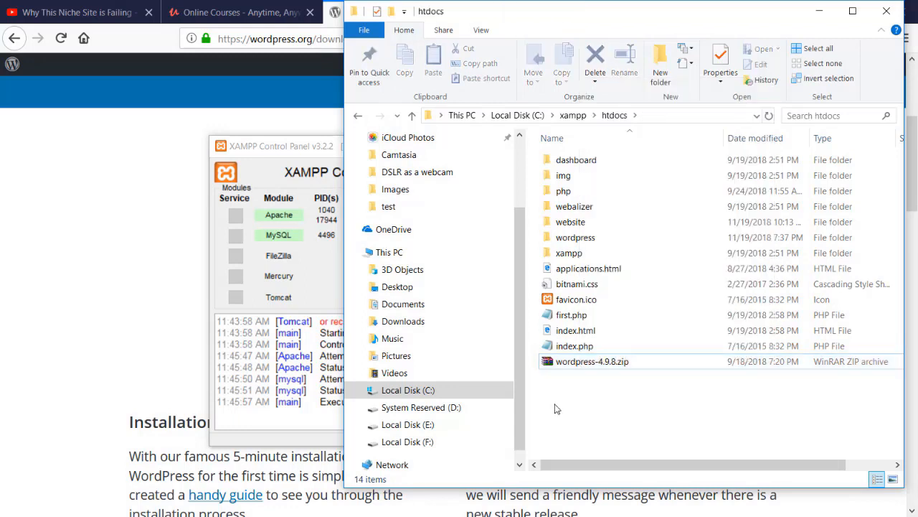
{"action": "right_click", "coordinate": [573, 368]}
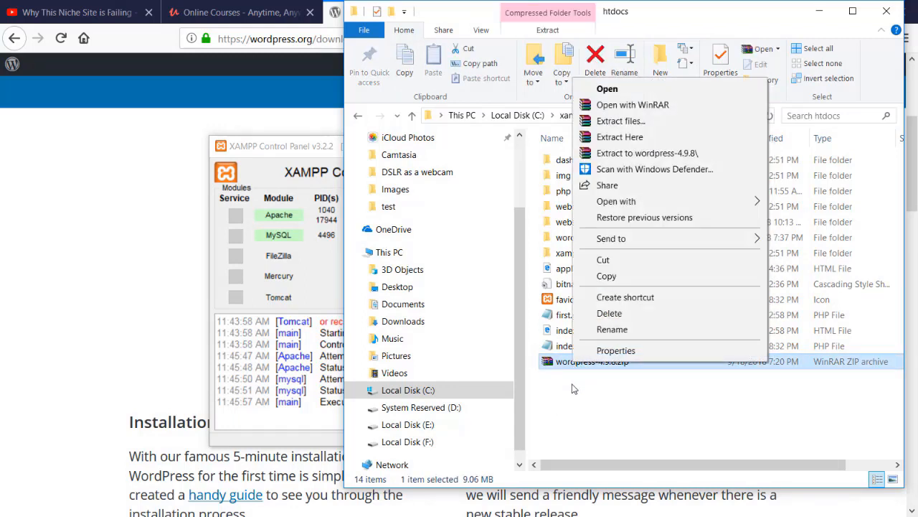
{"action": "left_click", "coordinate": [572, 392]}
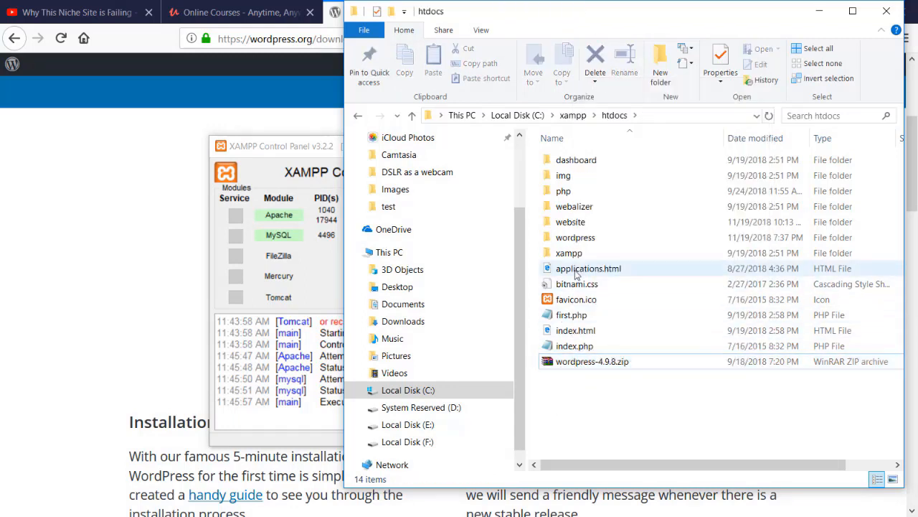
{"action": "left_click", "coordinate": [576, 241]}
{"action": "left_click", "coordinate": [594, 243]}
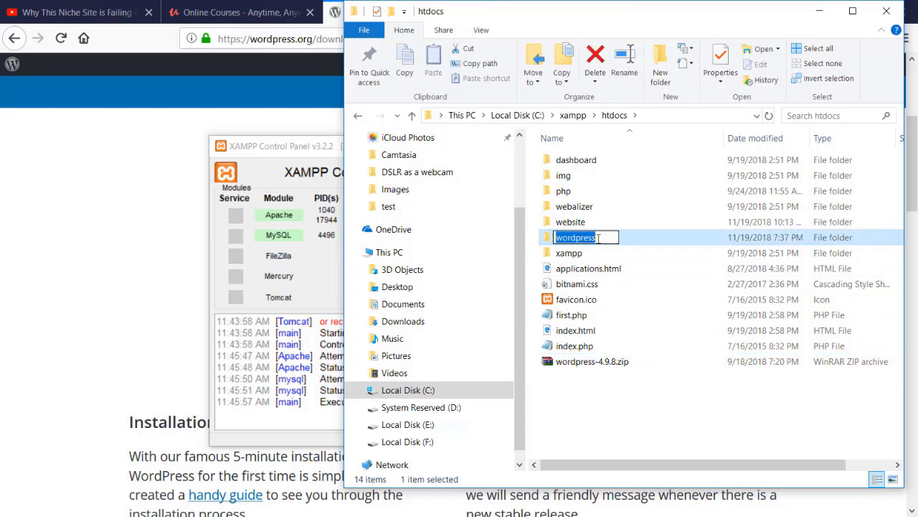
{"action": "left_click", "coordinate": [607, 240]}
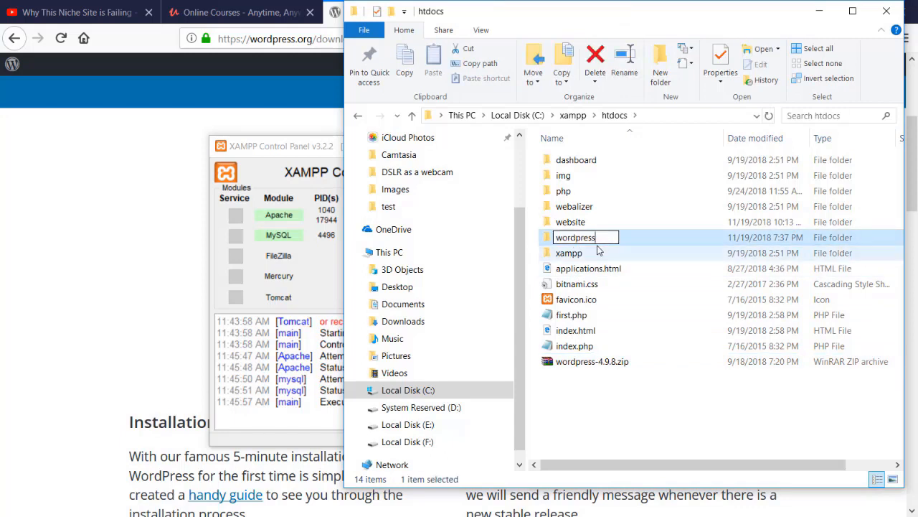
{"action": "type", "text": "1"}
{"action": "key", "text": "Return"}
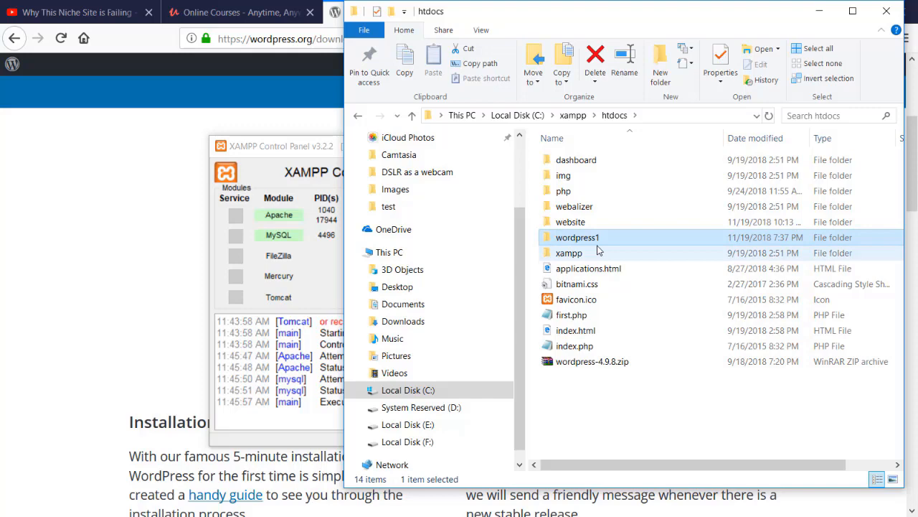
- Extract wordpress-4.9.8.zip into htdocs with Extract Here
{"action": "left_click", "coordinate": [584, 362]}
{"action": "right_click", "coordinate": [583, 362]}
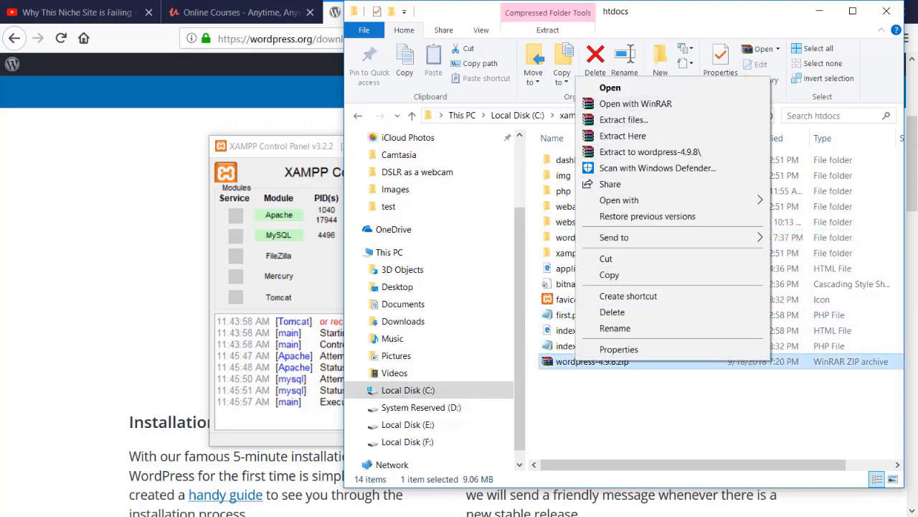
{"action": "left_click", "coordinate": [549, 368]}
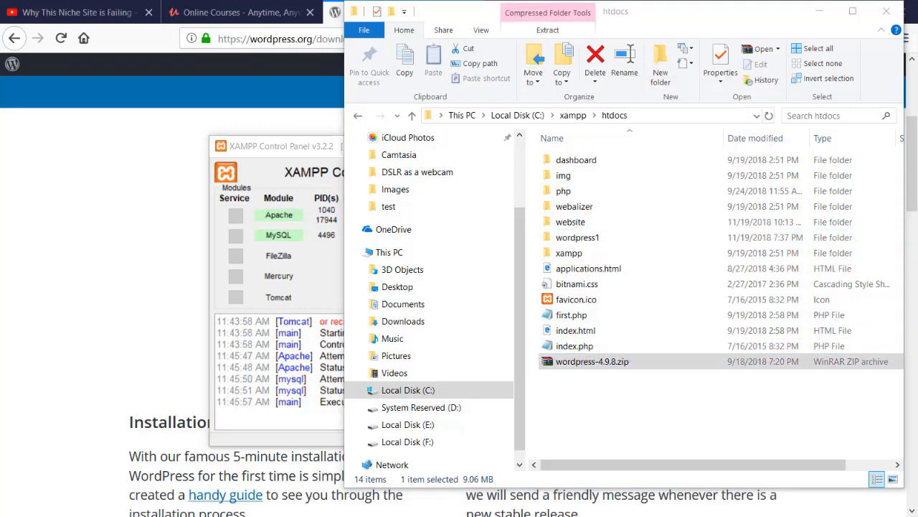
{"action": "right_click", "coordinate": [599, 366]}
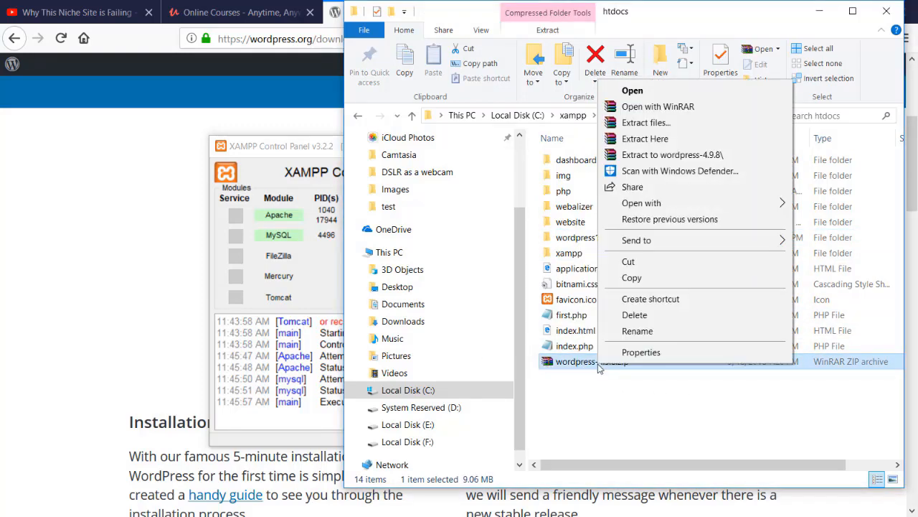
{"action": "left_click", "coordinate": [655, 139]}
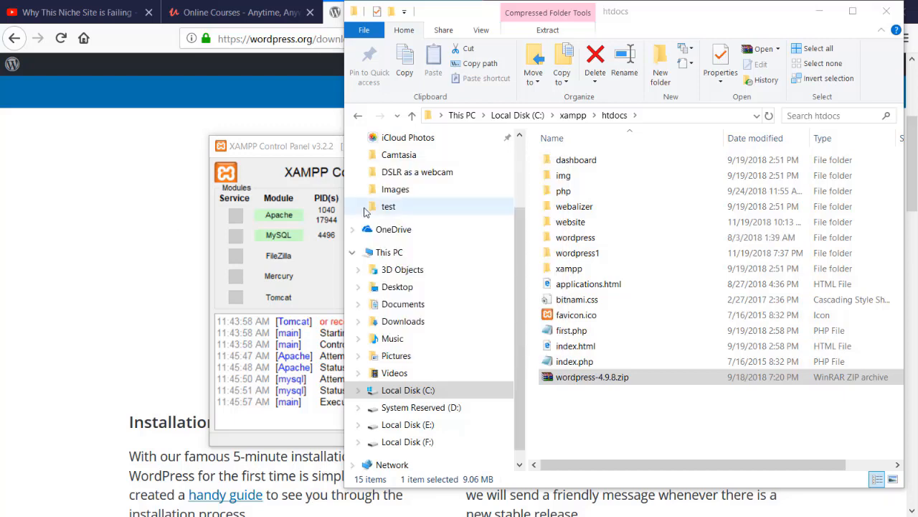
- Rename the newly extracted wordpress folder to zerocode
{"action": "left_click", "coordinate": [600, 242]}
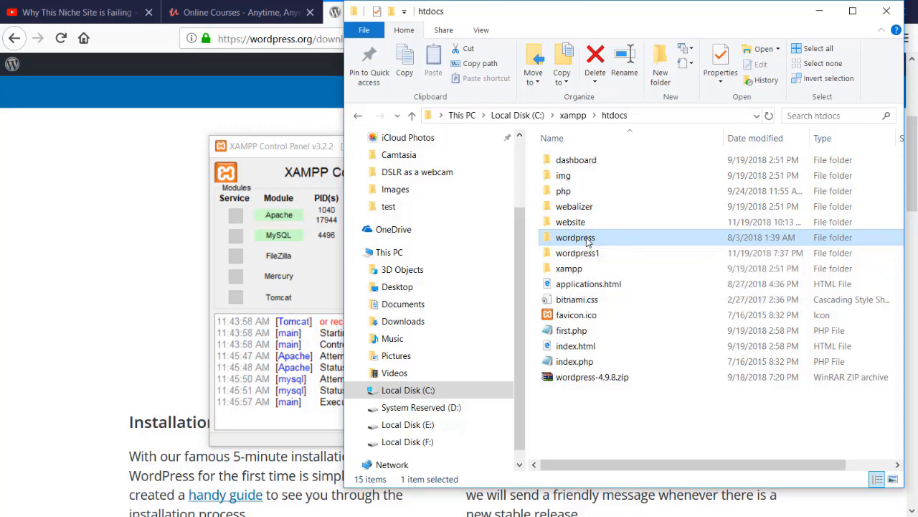
{"action": "left_click", "coordinate": [587, 242]}
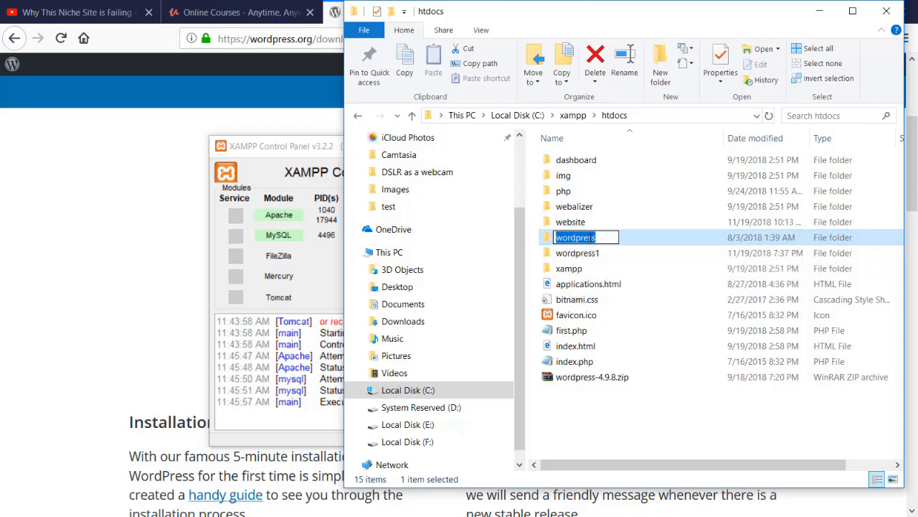
{"action": "type", "text": "ze"}
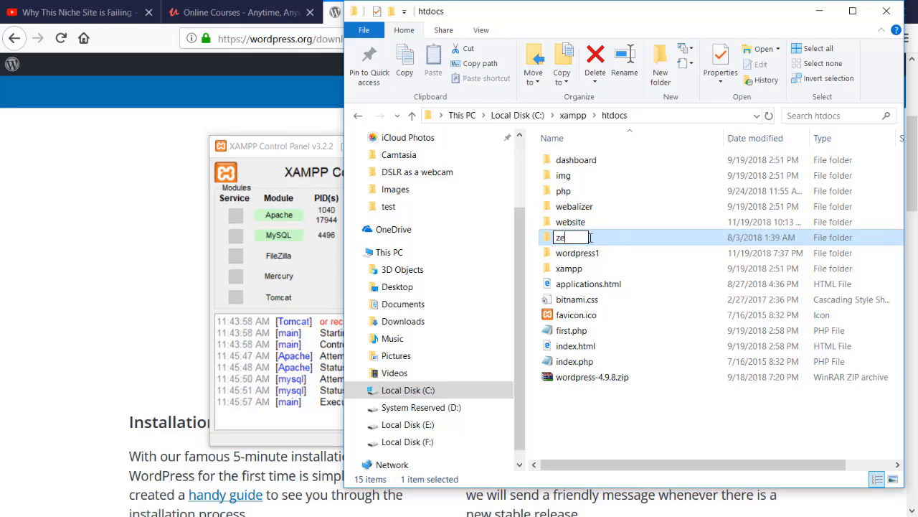
{"action": "type", "text": "rocode"}
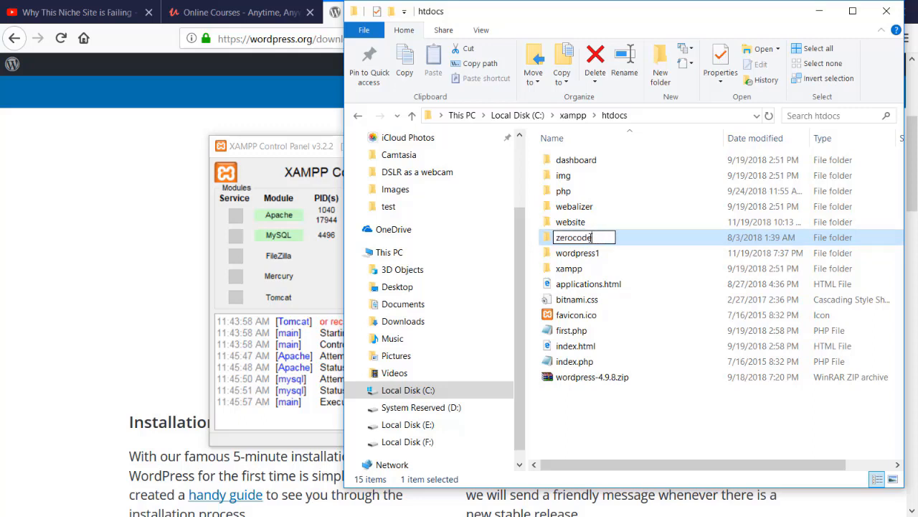
{"action": "key", "text": "Return"}
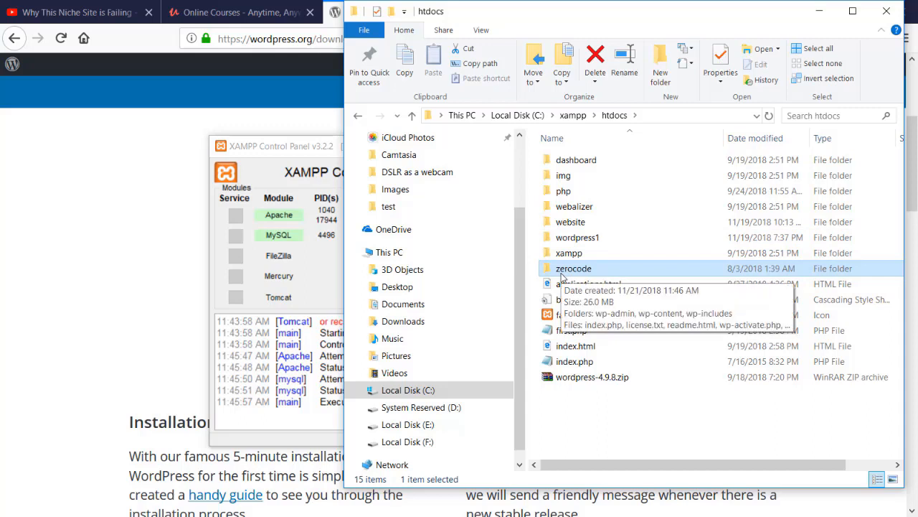
- Rename the wordpress1 folder back to wordpress and close File Explorer
{"action": "left_click", "coordinate": [590, 237]}
{"action": "key", "text": "F2"}
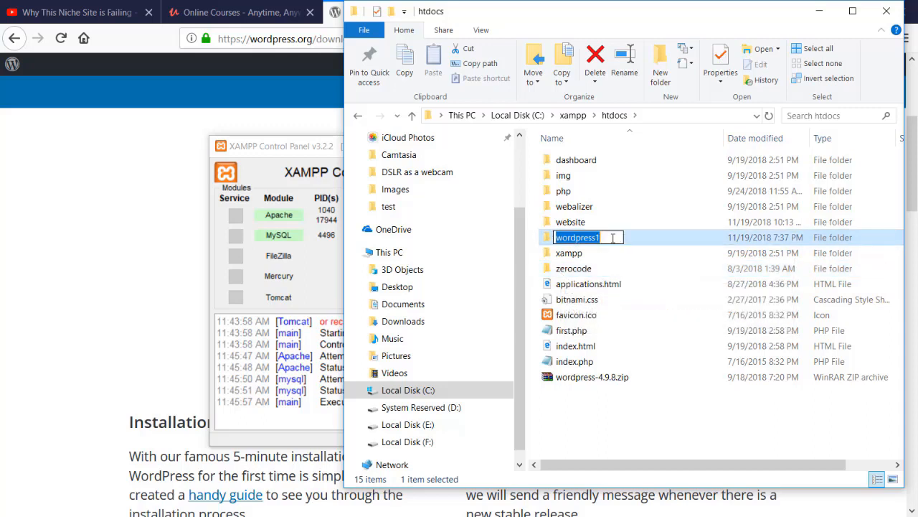
{"action": "left_click", "coordinate": [612, 238]}
{"action": "key", "text": "BackSpace"}
{"action": "key", "text": "Return"}
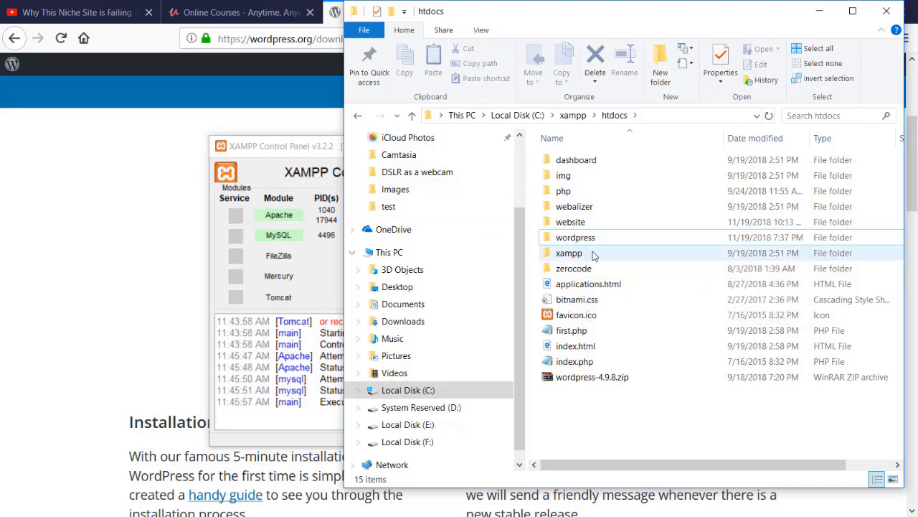
{"action": "left_click", "coordinate": [549, 237]}
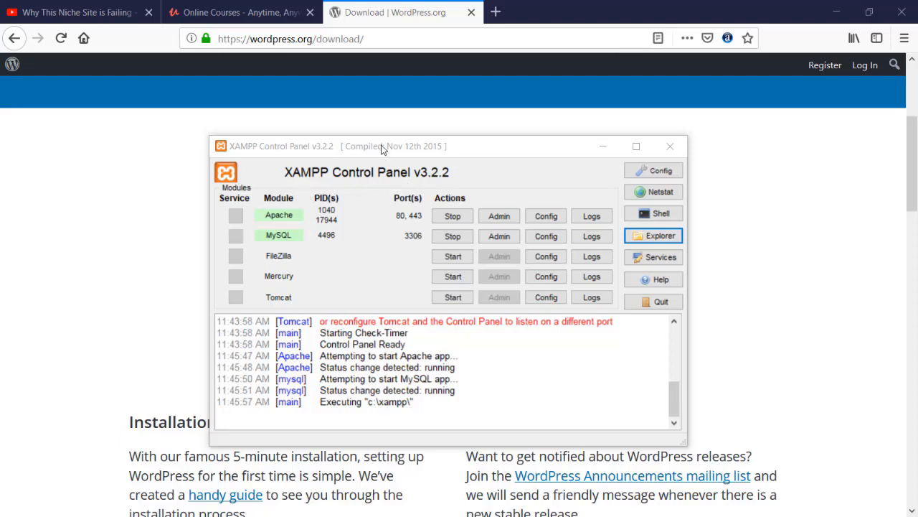
- Load localhost in Firefox and open phpMyAdmin from the XAMPP dashboard
{"action": "left_click_drag", "start_coordinate": [381, 152], "coordinate": [376, 141]}
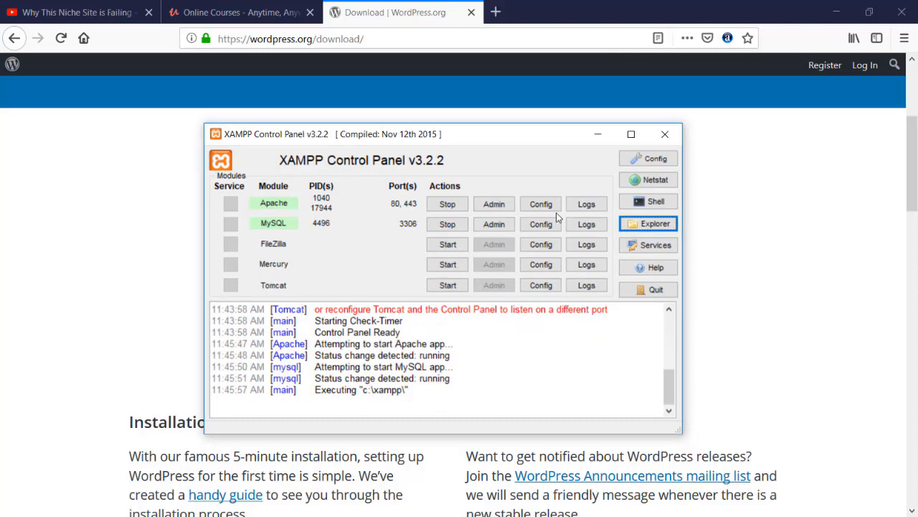
{"action": "left_click", "coordinate": [406, 16]}
{"action": "left_click", "coordinate": [411, 37]}
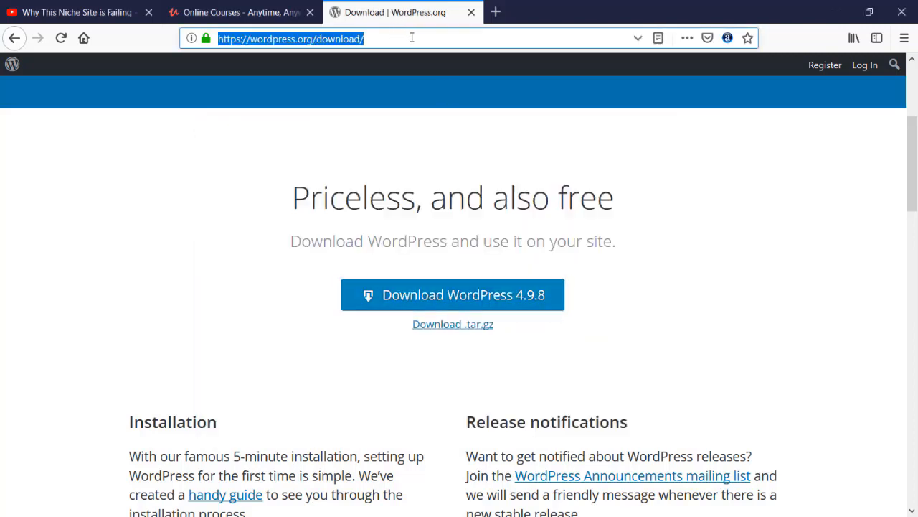
{"action": "type", "text": "localhost/"}
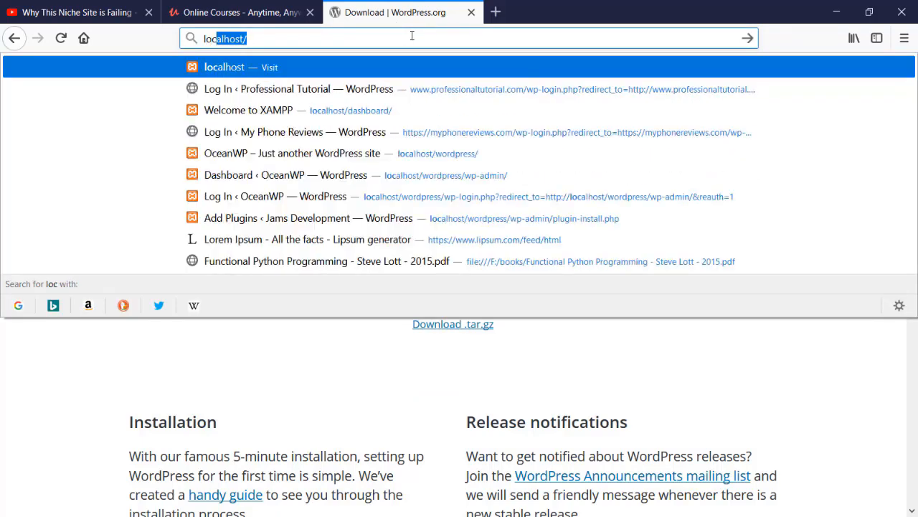
{"action": "key", "text": "Right"}
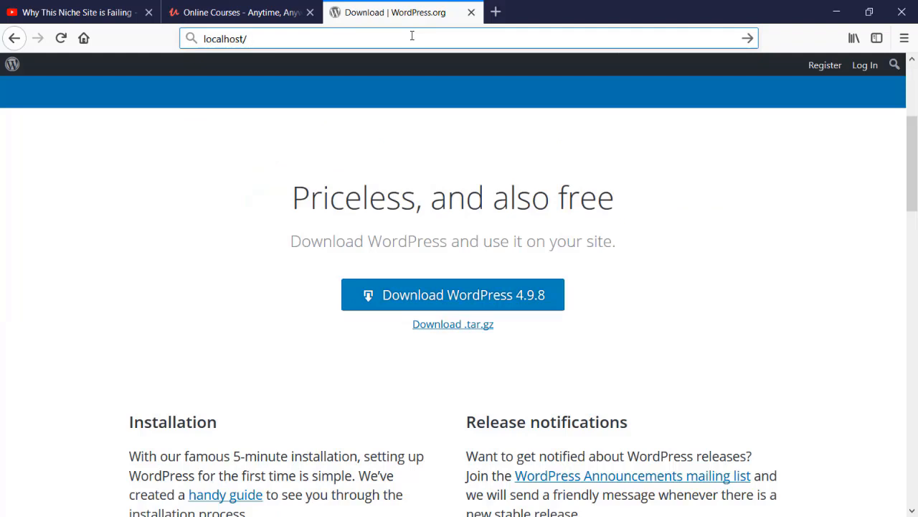
{"action": "key", "text": "Return"}
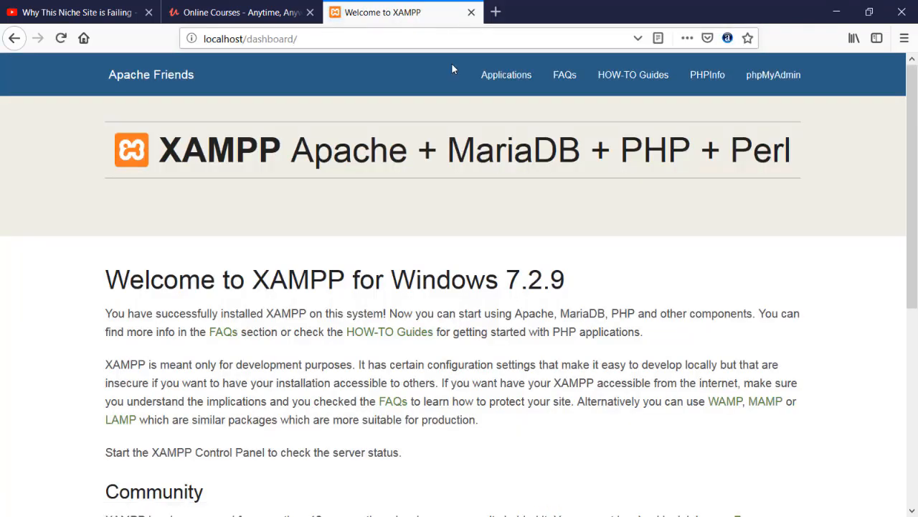
{"action": "left_click", "coordinate": [759, 88]}
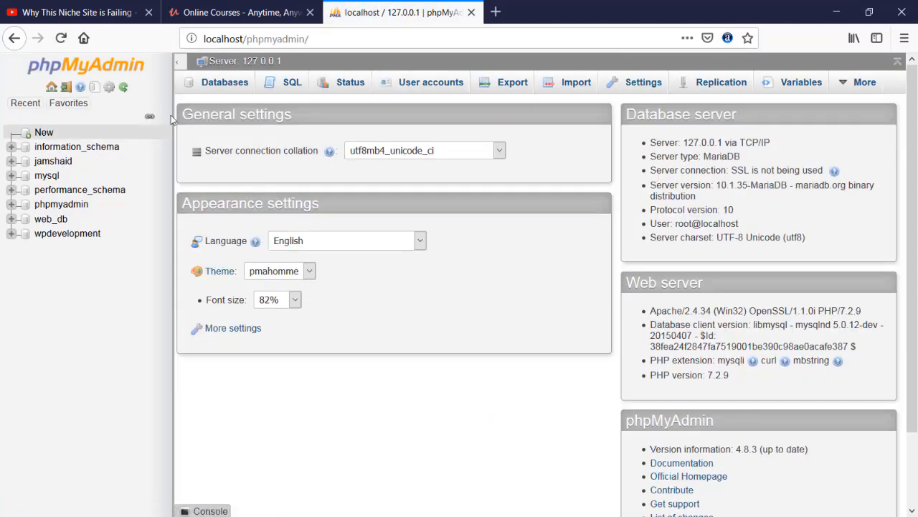
- Create a new database named 'zerocode' from phpMyAdmin's New page, fixing the typo first
{"action": "left_click", "coordinate": [32, 133]}
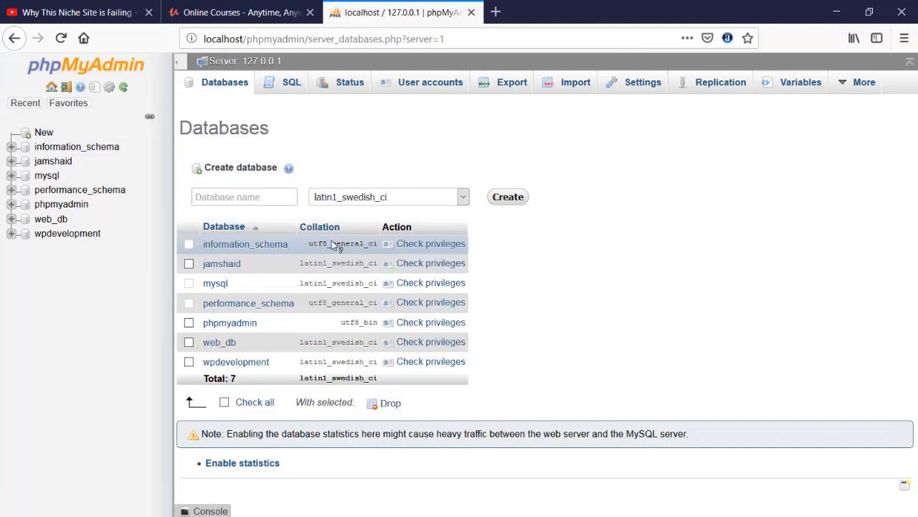
{"action": "left_click", "coordinate": [248, 195]}
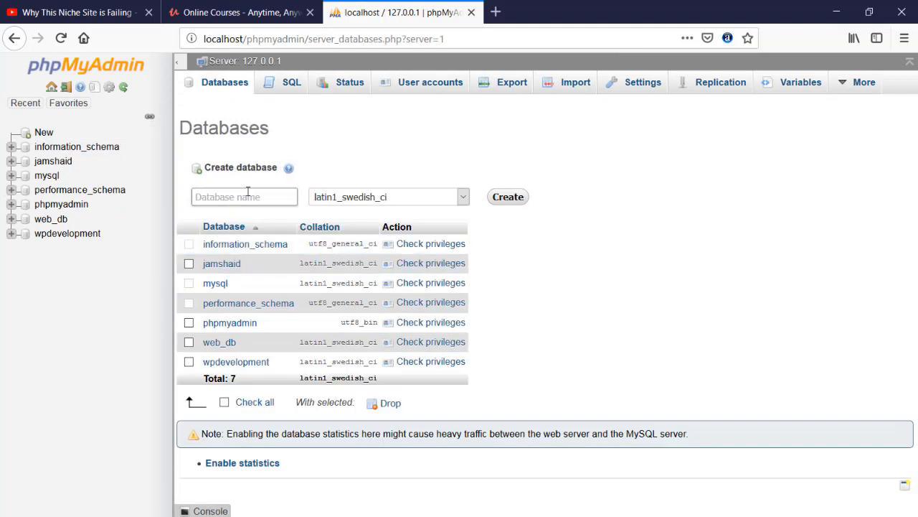
{"action": "type", "text": "zer"}
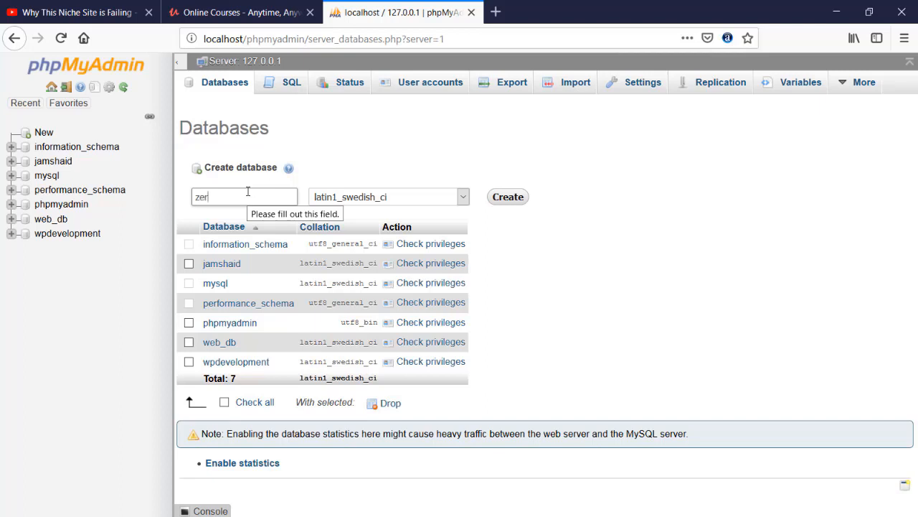
{"action": "type", "text": "odode"}
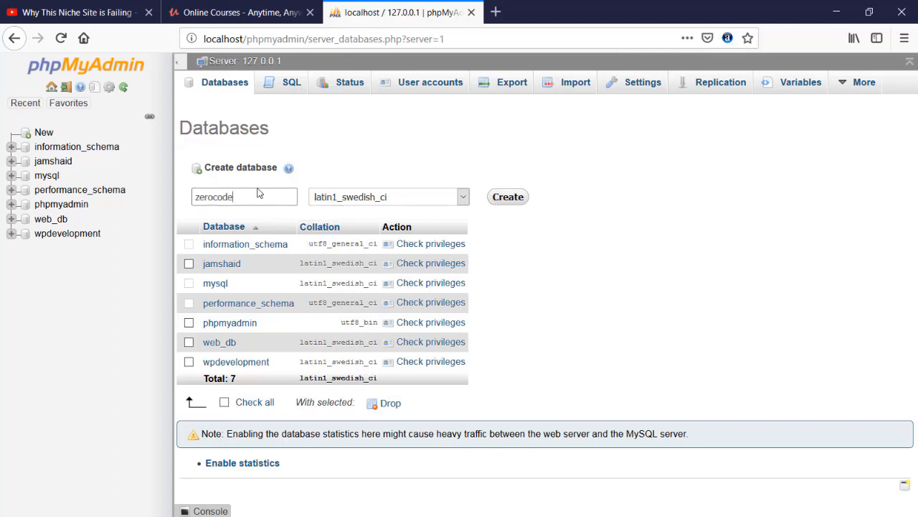
{"action": "left_click", "coordinate": [221, 196]}
{"action": "left_click", "coordinate": [507, 198]}
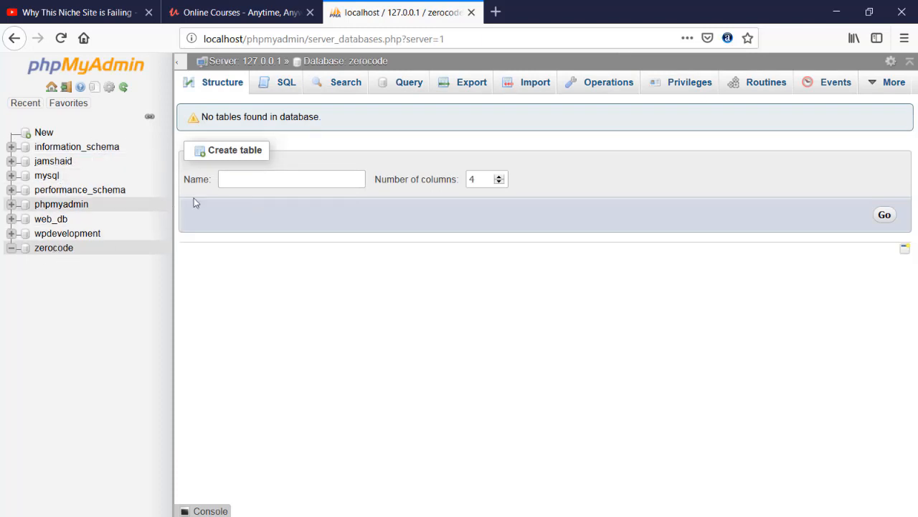
- Browse localhost and check the zerocode site folder in the htdocs listing
{"action": "left_click", "coordinate": [488, 43]}
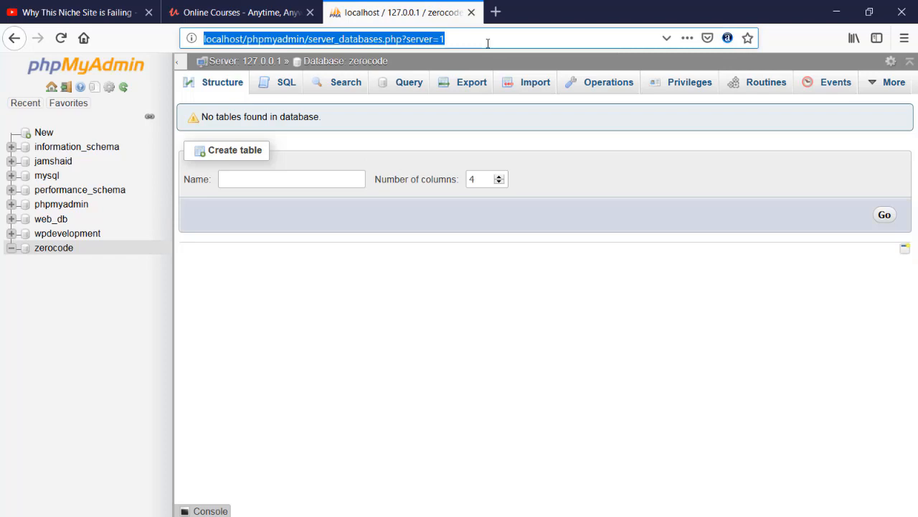
{"action": "type", "text": "l"}
{"action": "key", "text": "BackSpace"}
{"action": "type", "text": "loc"}
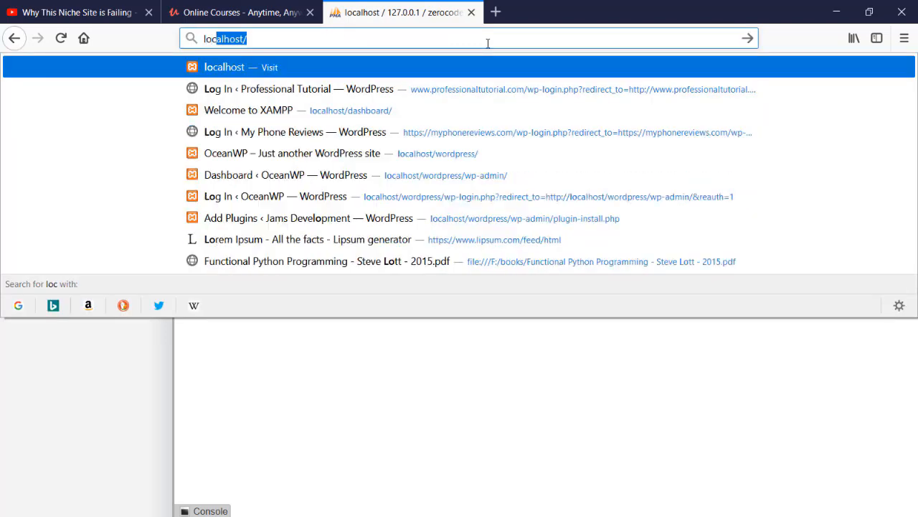
{"action": "type", "text": "a"}
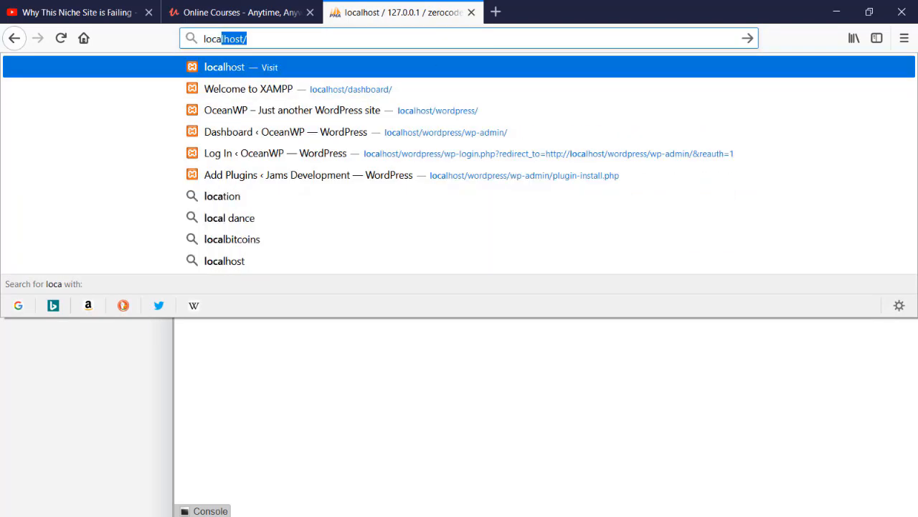
{"action": "key", "text": "Return"}
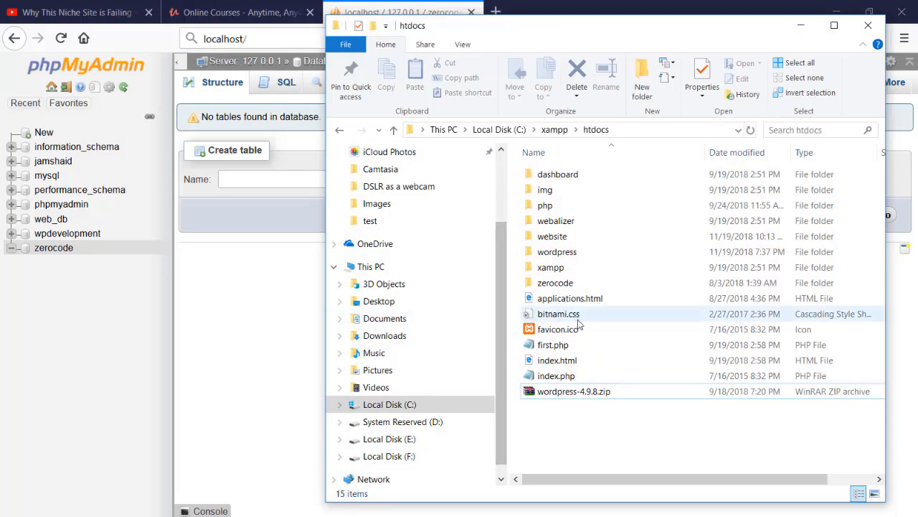
{"action": "left_click", "coordinate": [559, 283]}
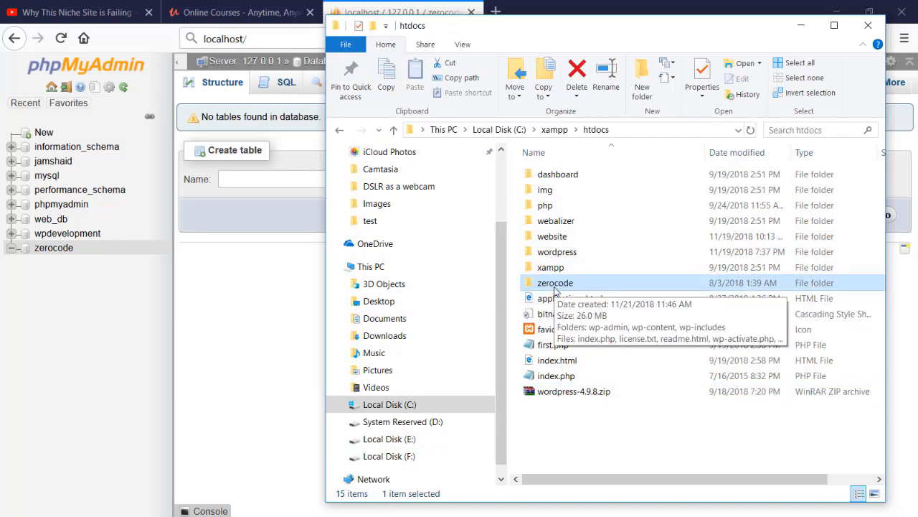
- Load localhost/zerocode to start the WordPress installer
{"action": "left_click", "coordinate": [273, 40]}
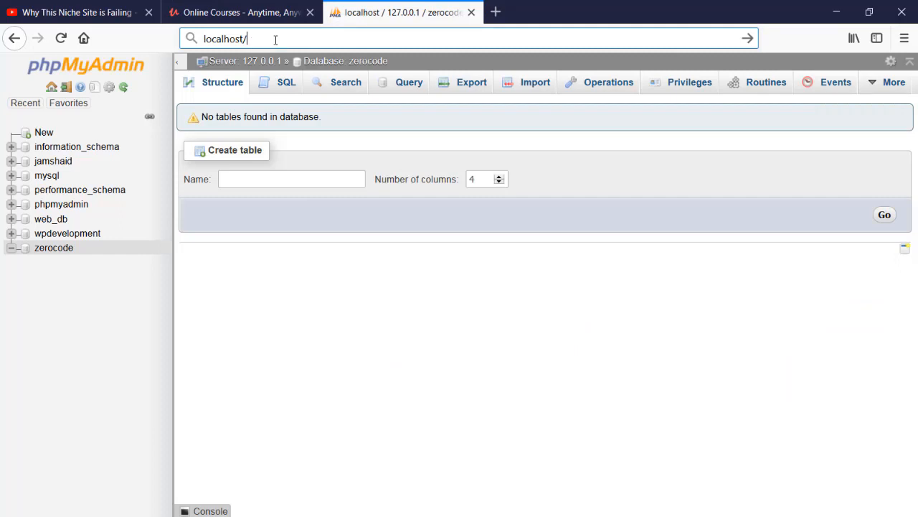
{"action": "type", "text": "zero"}
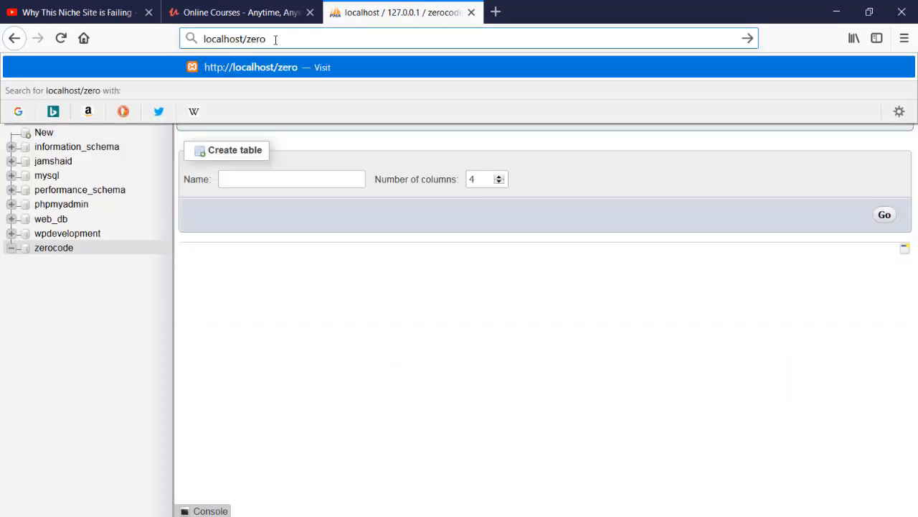
{"action": "type", "text": "word"}
{"action": "key", "text": "BackSpace"}
{"action": "key", "text": "BackSpace"}
{"action": "key", "text": "BackSpace"}
{"action": "key", "text": "BackSpace"}
{"action": "type", "text": "code"}
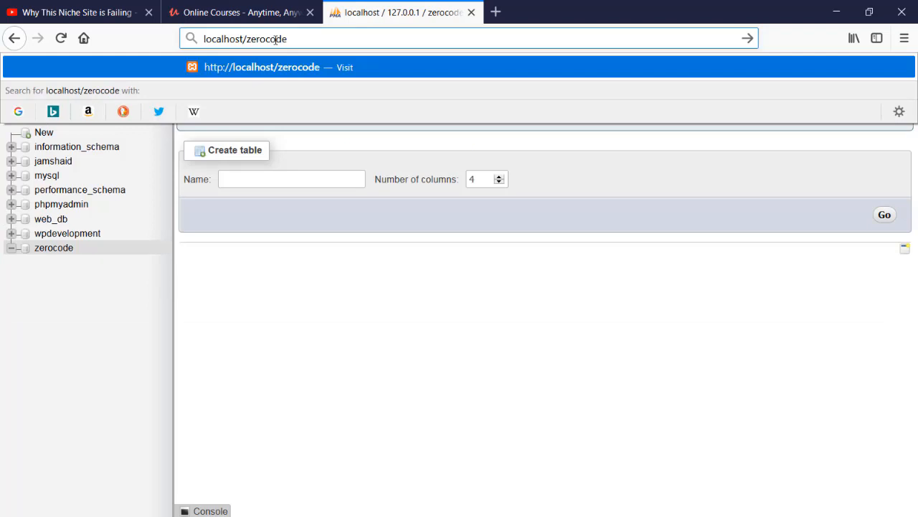
{"action": "key", "text": "Return"}
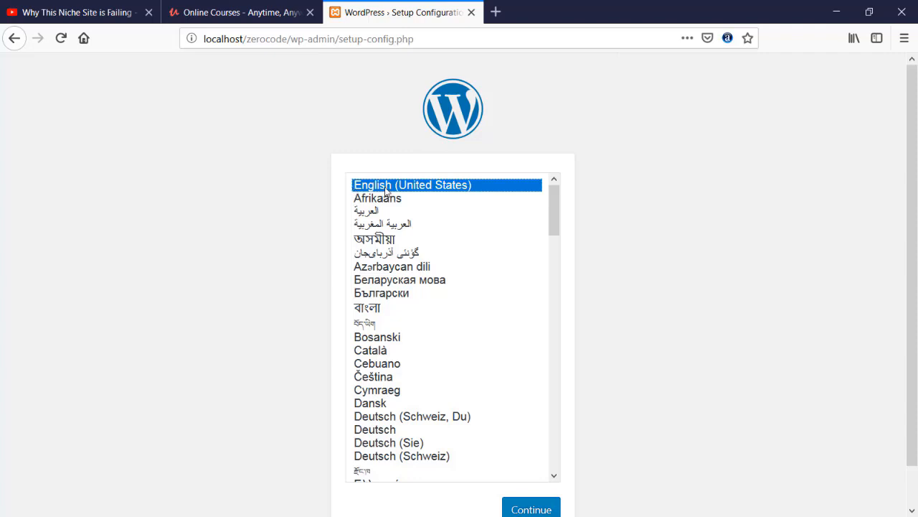
- Keep English (United States) as the installation language and continue setup
{"action": "scroll", "coordinate": [612, 201], "scroll_direction": "down", "scroll_amount": 1}
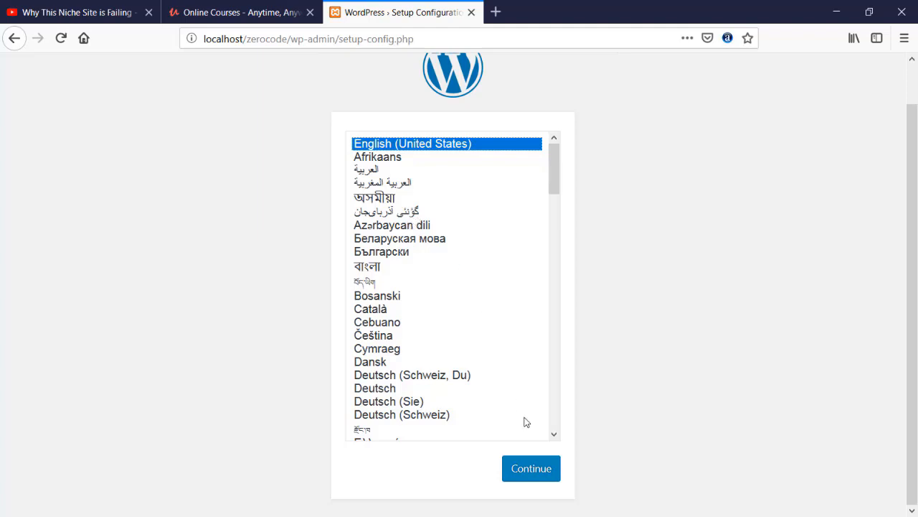
{"action": "left_click_drag", "start_coordinate": [555, 172], "coordinate": [524, 430]}
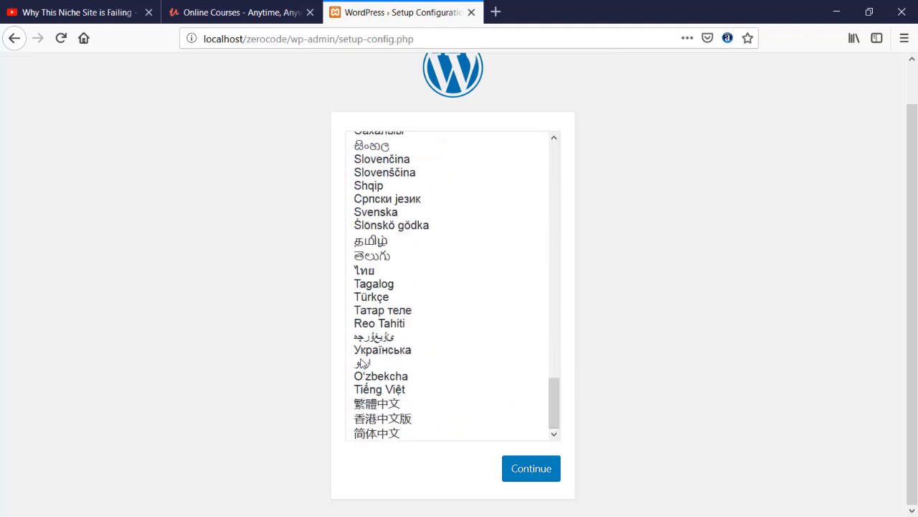
{"action": "left_click_drag", "start_coordinate": [552, 397], "coordinate": [555, 147]}
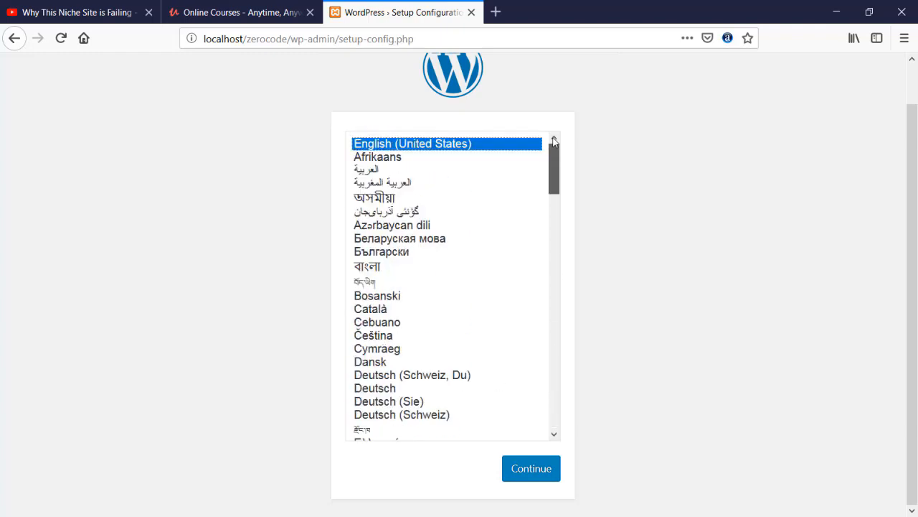
{"action": "scroll", "coordinate": [626, 237], "scroll_direction": "up", "scroll_amount": 1}
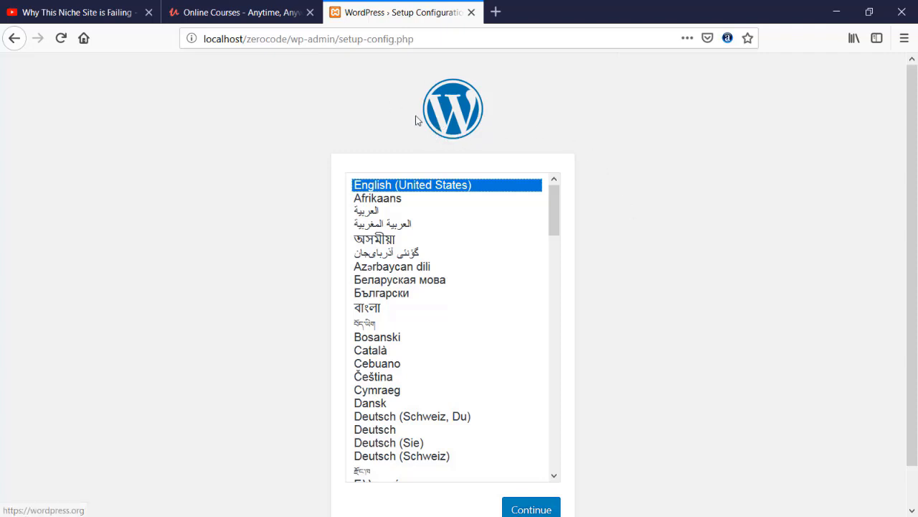
{"action": "scroll", "coordinate": [584, 308], "scroll_direction": "down", "scroll_amount": 1}
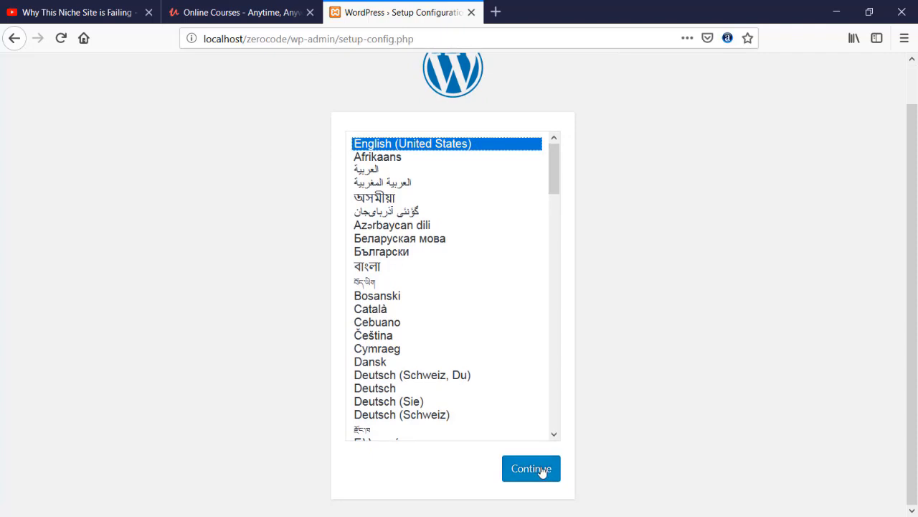
{"action": "left_click", "coordinate": [540, 468]}
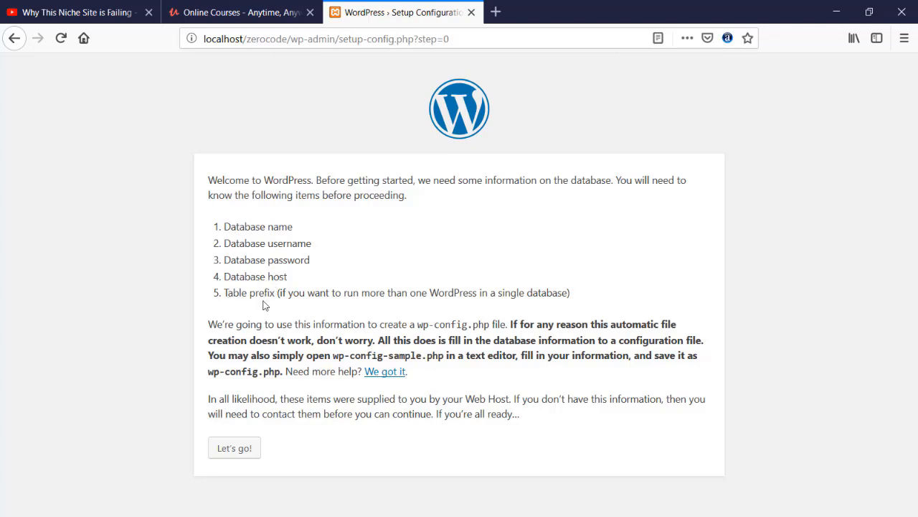
- Enter database name 'zerocode' and username 'root' in the connection form
{"action": "left_click", "coordinate": [234, 449]}
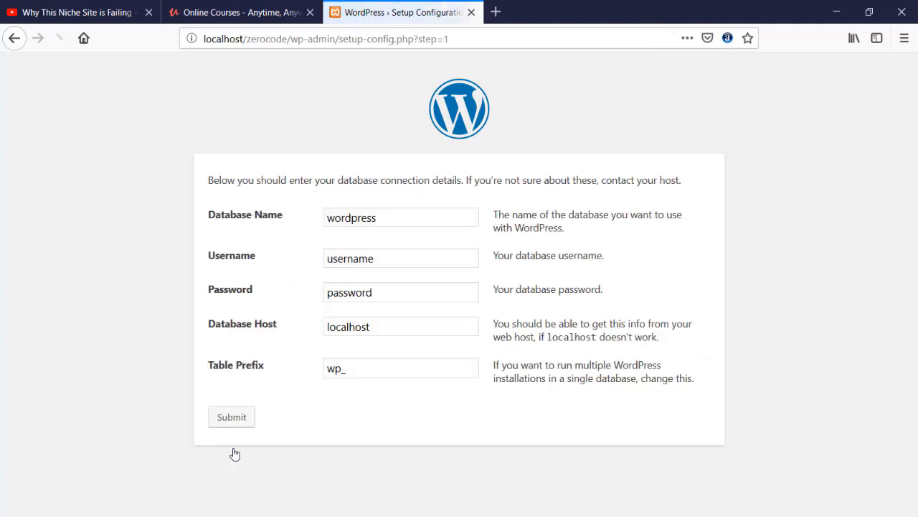
{"action": "left_click_drag", "start_coordinate": [376, 218], "coordinate": [289, 221]}
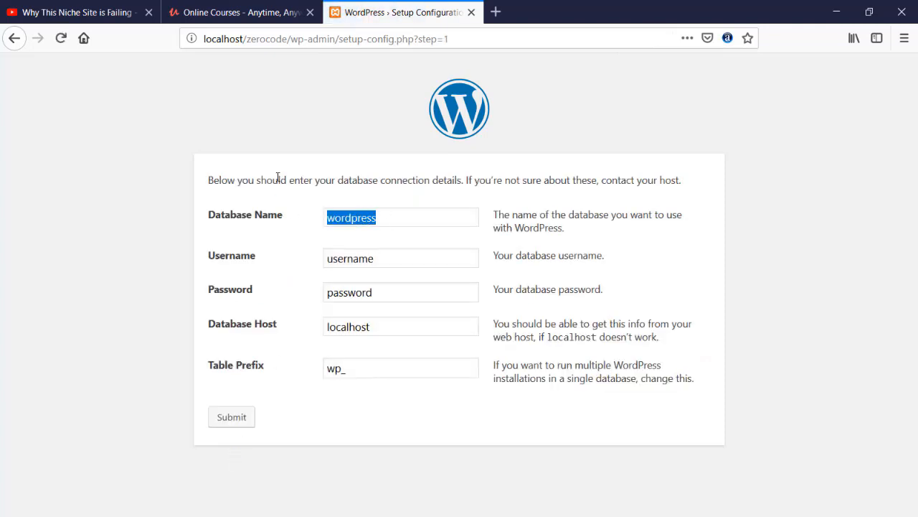
{"action": "type", "text": "zerocode"}
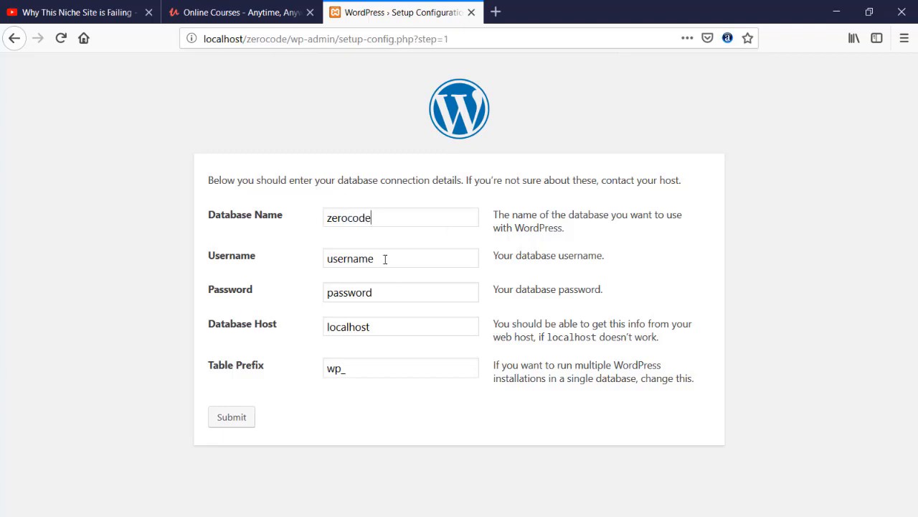
{"action": "left_click_drag", "start_coordinate": [385, 259], "coordinate": [271, 263]}
{"action": "type", "text": "root"}
{"action": "key", "text": "BackSpace"}
{"action": "key", "text": "BackSpace"}
{"action": "type", "text": "ot"}
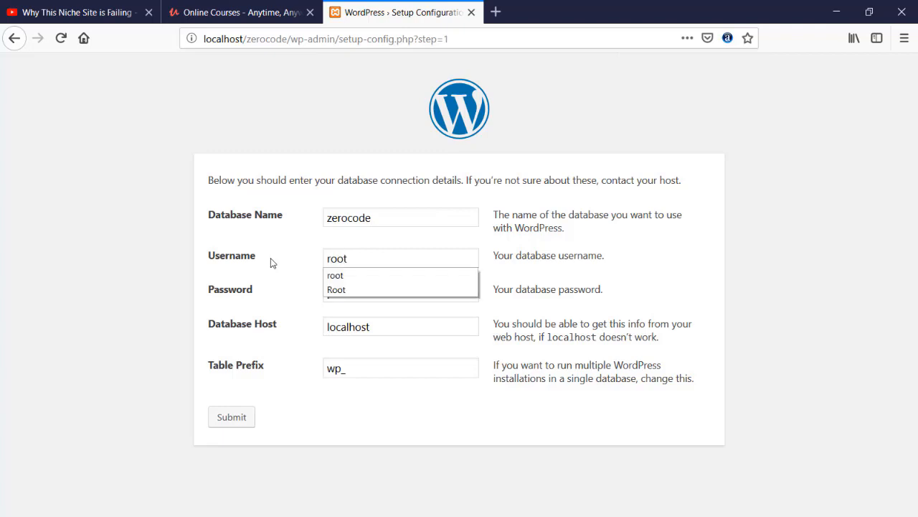
{"action": "left_click", "coordinate": [173, 250]}
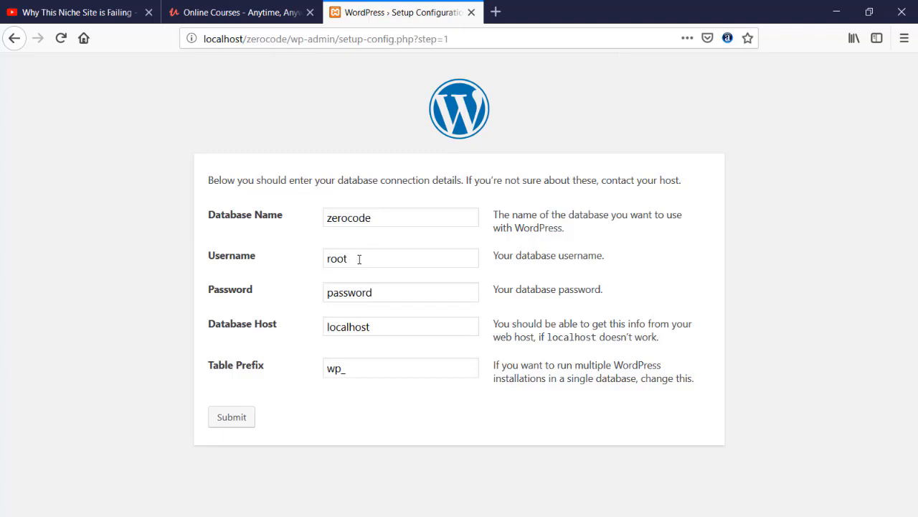
- Leave the database password blank, submit the details and run the installation
{"action": "left_click_drag", "start_coordinate": [402, 290], "coordinate": [250, 290]}
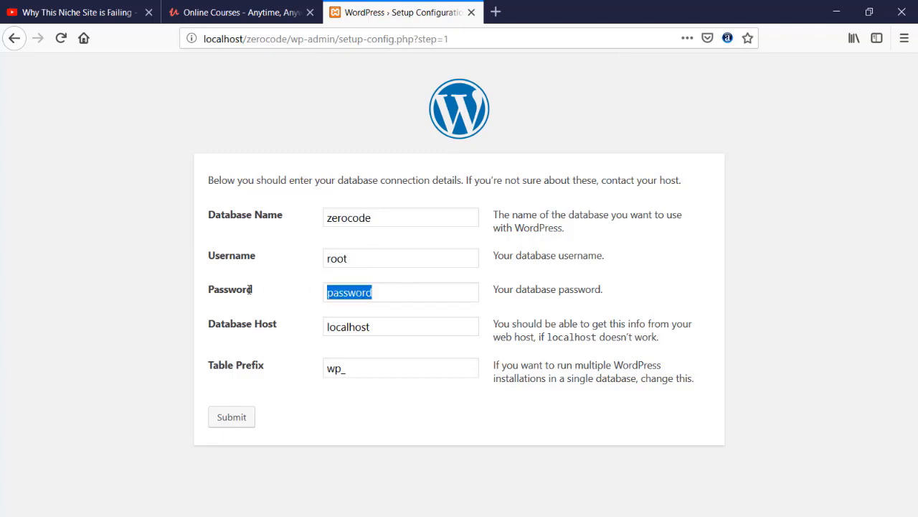
{"action": "key", "text": "BackSpace"}
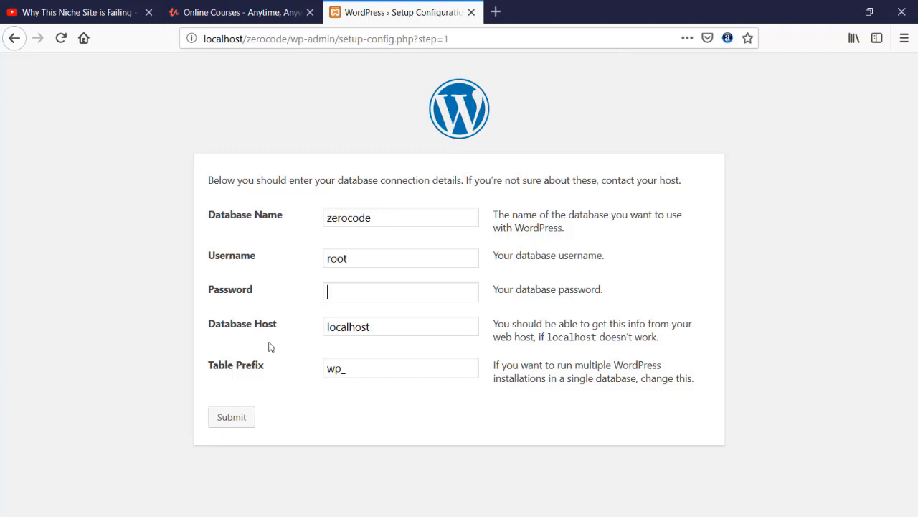
{"action": "left_click", "coordinate": [231, 419]}
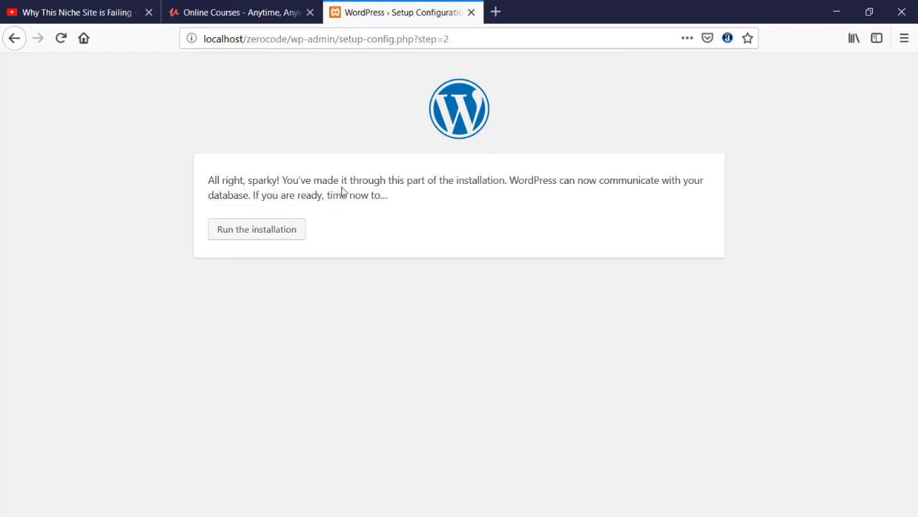
{"action": "left_click", "coordinate": [251, 237]}
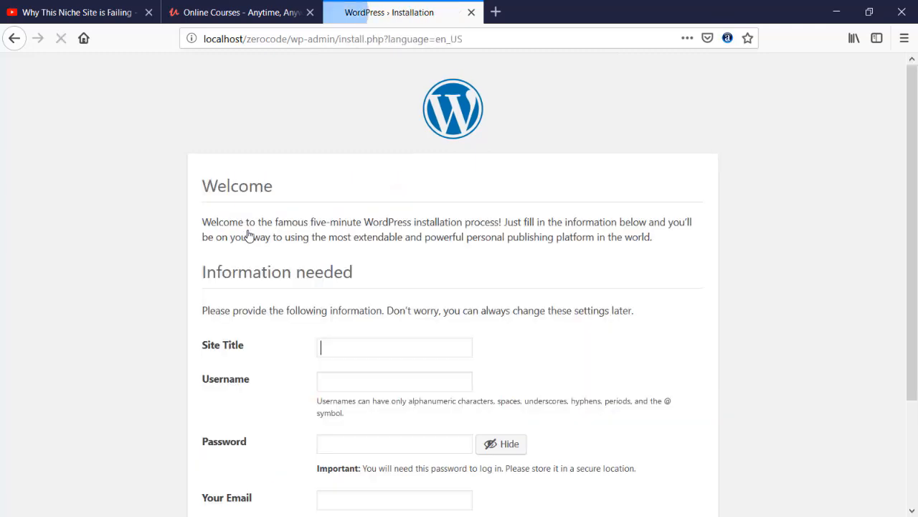
- Enter site title 'Zero Code' and admin username 'admin'
{"action": "scroll", "coordinate": [150, 225], "scroll_direction": "down", "scroll_amount": 2}
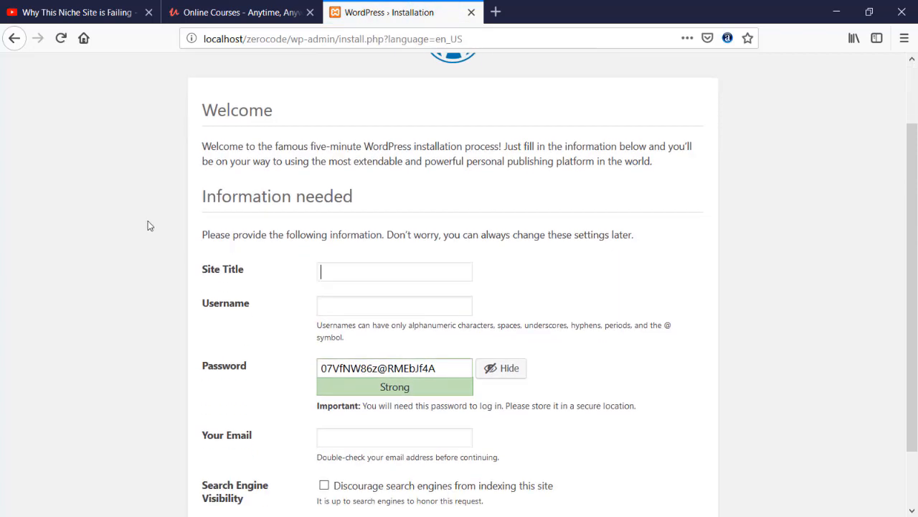
{"action": "scroll", "coordinate": [150, 226], "scroll_direction": "down", "scroll_amount": 2}
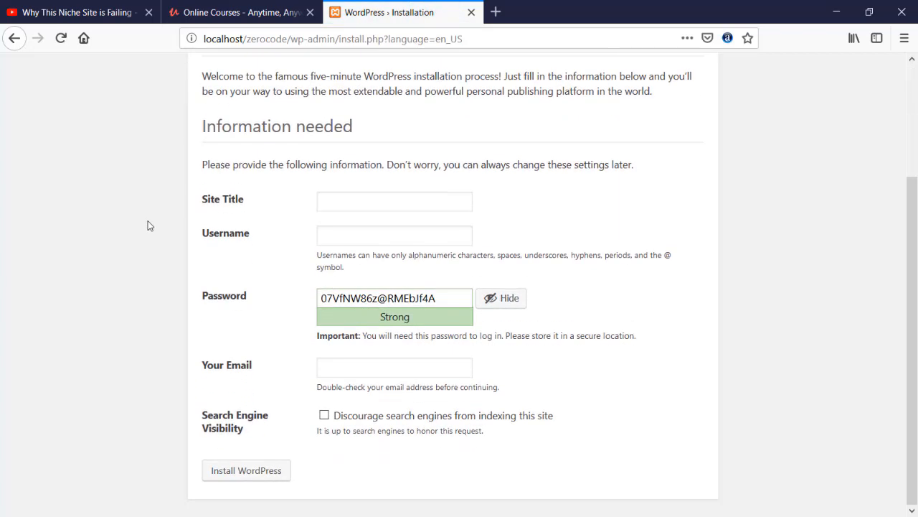
{"action": "scroll", "coordinate": [149, 226], "scroll_direction": "up", "scroll_amount": 2}
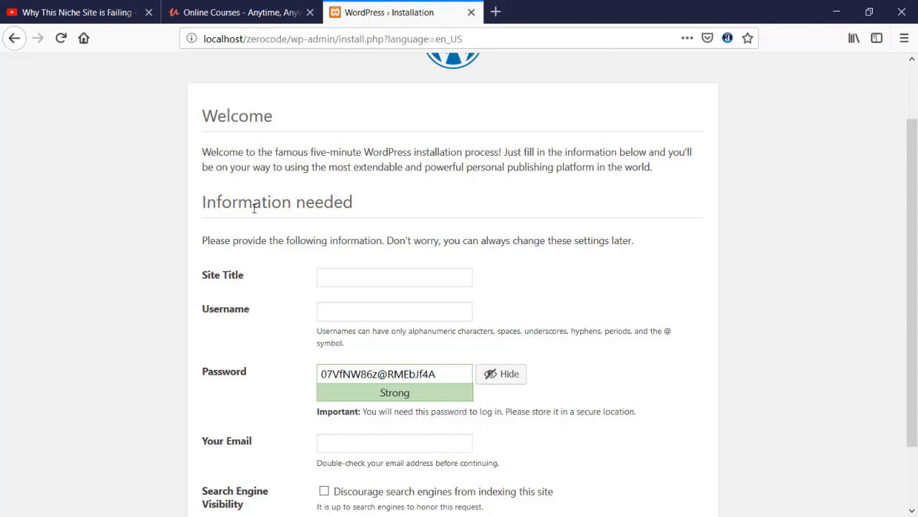
{"action": "left_click", "coordinate": [394, 281]}
{"action": "type", "text": "Zero"}
{"action": "key", "text": "BackSpace"}
{"action": "type", "text": "Code"}
{"action": "left_click", "coordinate": [366, 314]}
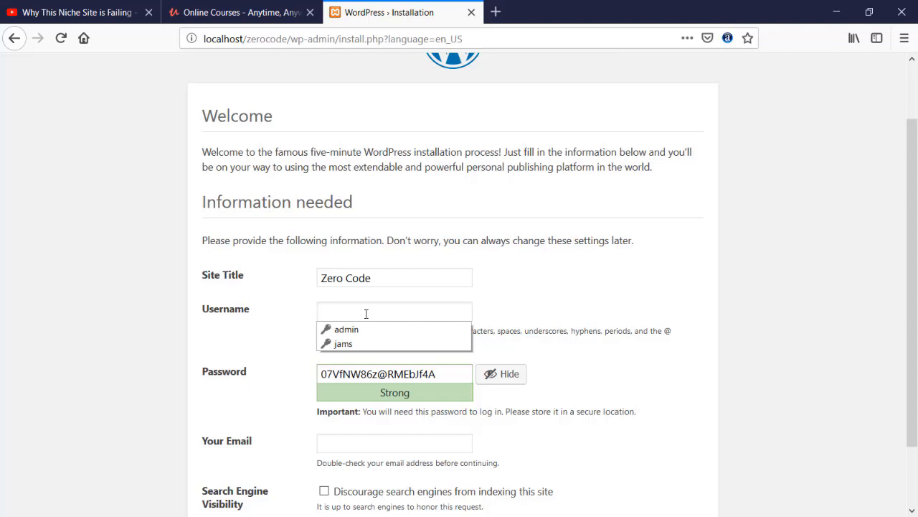
{"action": "type", "text": "admin"}
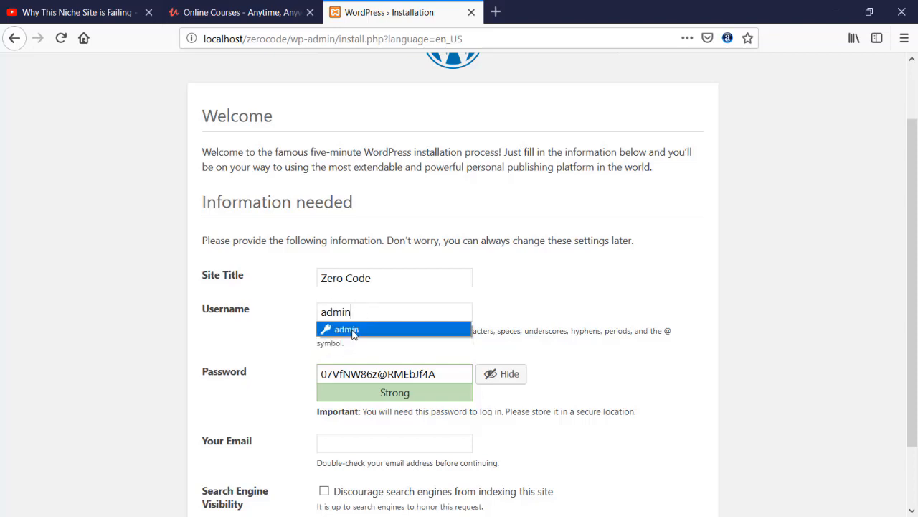
{"action": "left_click", "coordinate": [352, 329]}
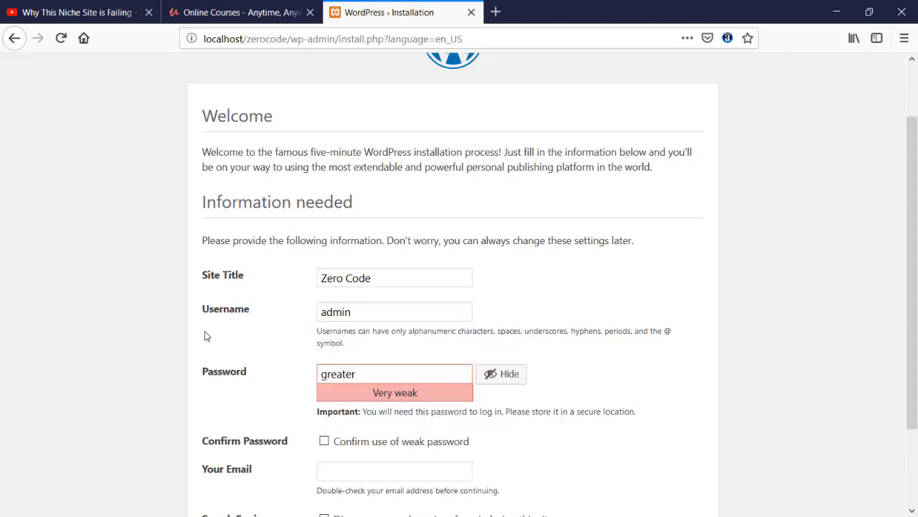
- Replace the autofilled password with a short one and confirm use of a weak password
{"action": "left_click", "coordinate": [490, 374]}
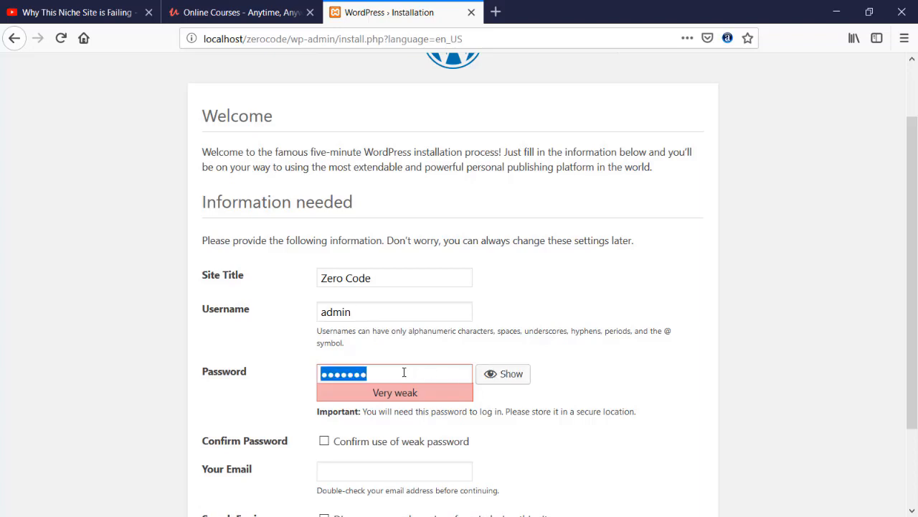
{"action": "left_click", "coordinate": [404, 372]}
{"action": "key", "text": "BackSpace"}
{"action": "key", "text": "BackSpace"}
{"action": "key", "text": "BackSpace"}
{"action": "key", "text": "BackSpace"}
{"action": "key", "text": "BackSpace"}
{"action": "key", "text": "BackSpace"}
{"action": "key", "text": "BackSpace"}
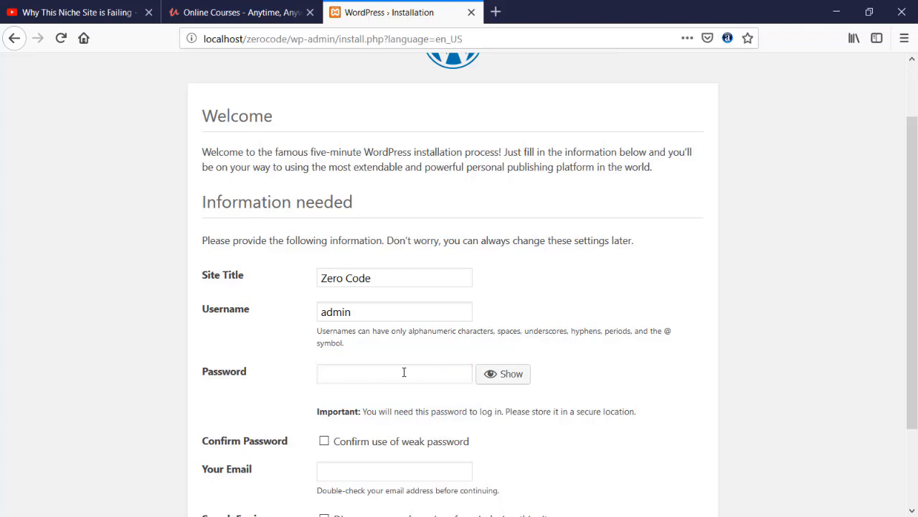
{"action": "type", "text": "•••"}
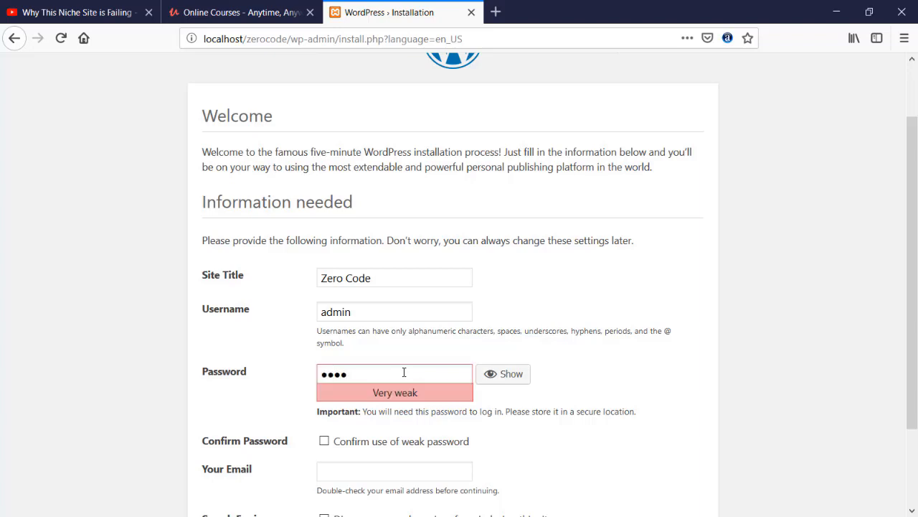
{"action": "scroll", "coordinate": [323, 358], "scroll_direction": "down", "scroll_amount": 2}
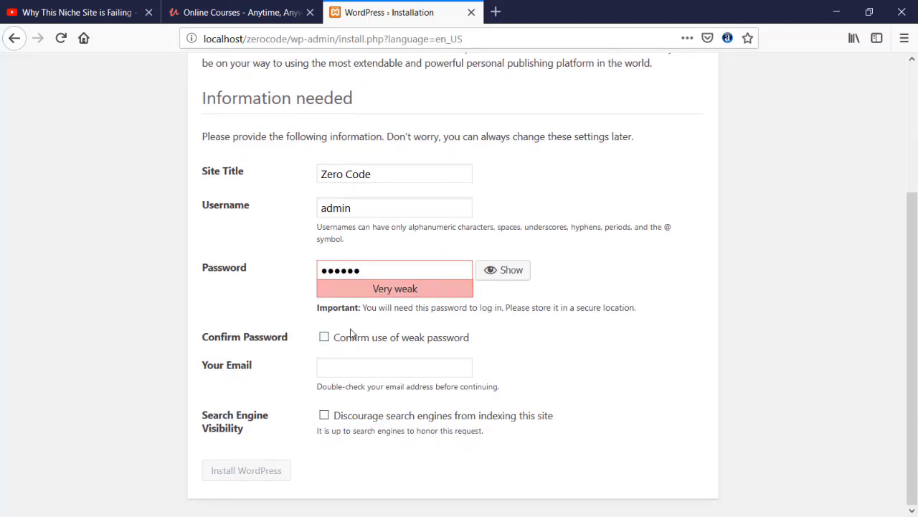
{"action": "left_click", "coordinate": [325, 338]}
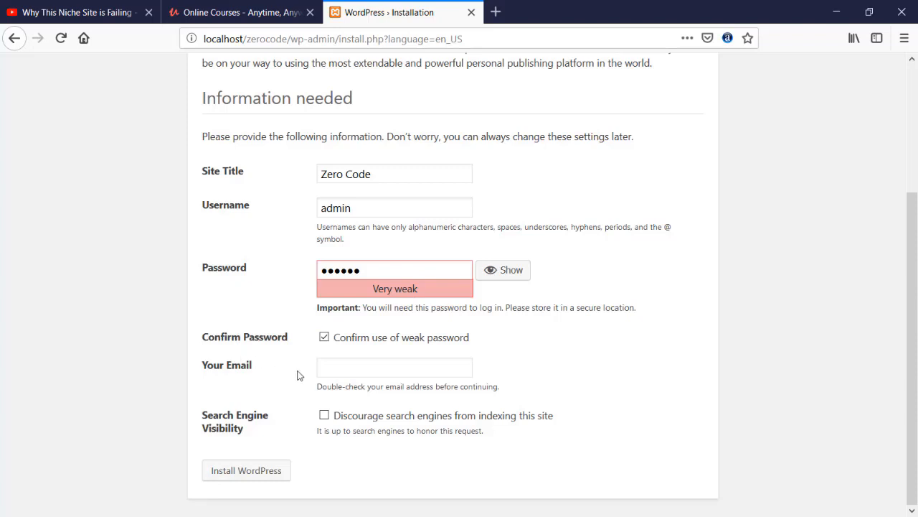
- Fill in the admin e-mail address from the browser suggestion and install WordPress
{"action": "left_click", "coordinate": [326, 369]}
{"action": "type", "text": "jams"}
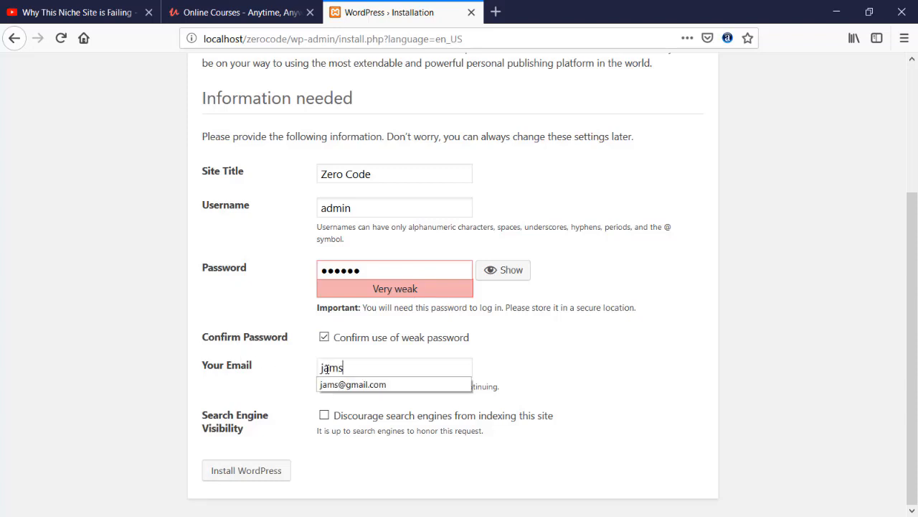
{"action": "key", "text": "Down"}
{"action": "key", "text": "Return"}
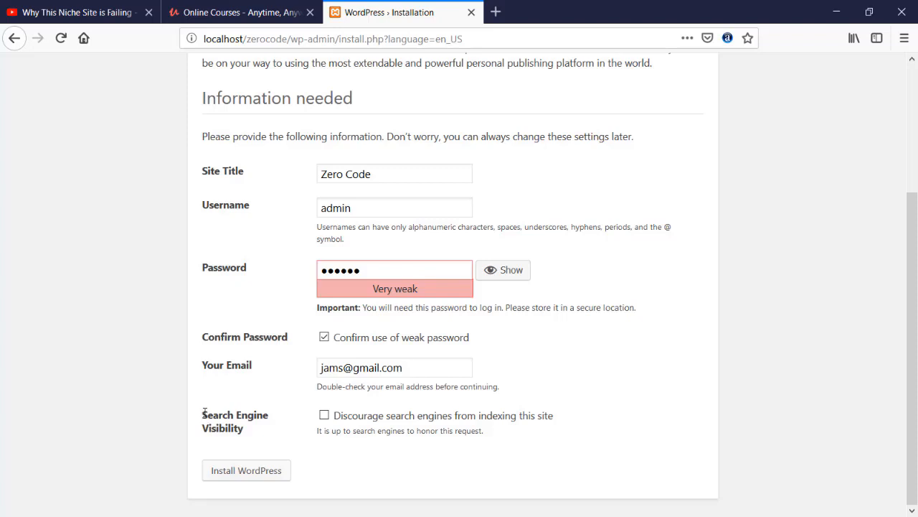
{"action": "left_click", "coordinate": [248, 471]}
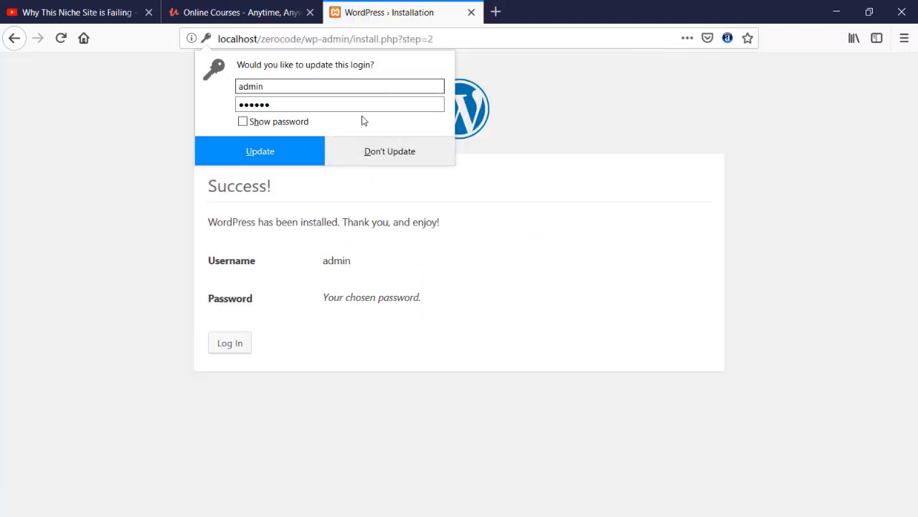
- Log in to the Zero Code admin with the saved 'admin' login and its password
{"action": "left_click", "coordinate": [402, 160]}
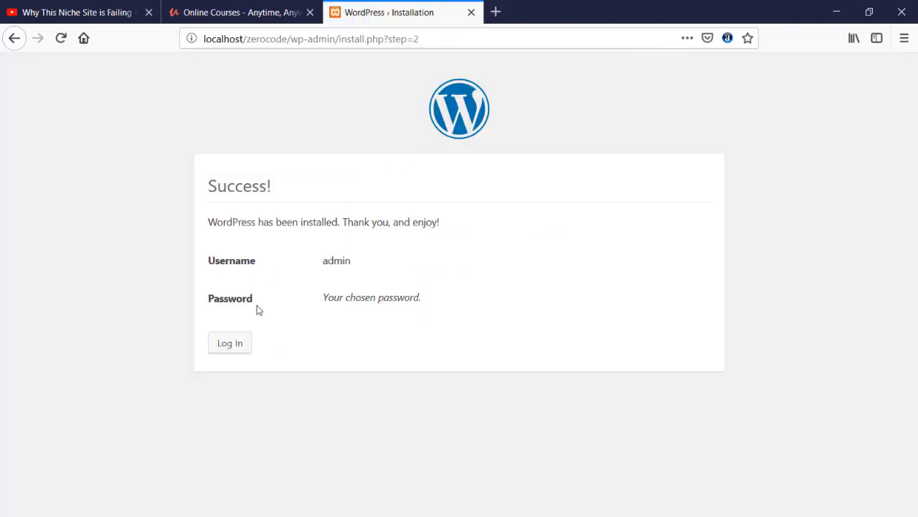
{"action": "left_click", "coordinate": [233, 343]}
{"action": "left_click", "coordinate": [406, 260]}
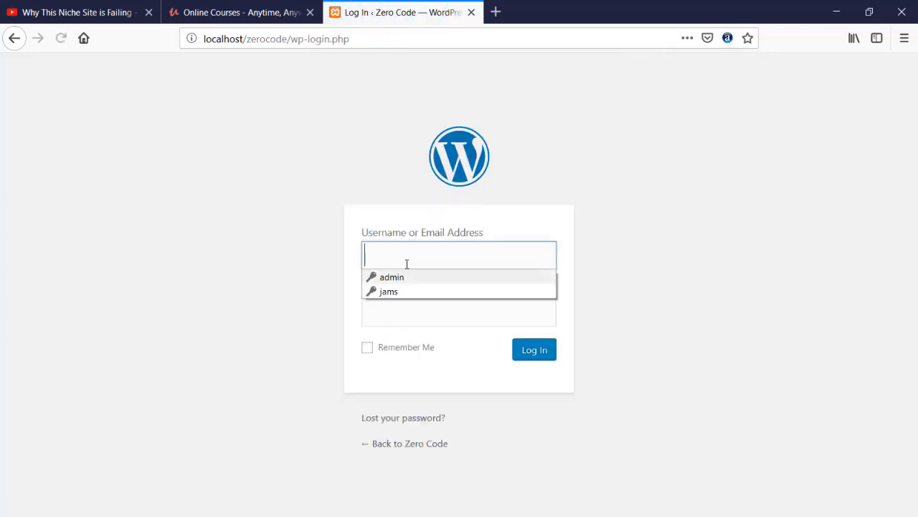
{"action": "left_click", "coordinate": [409, 277]}
{"action": "key", "text": "Tab"}
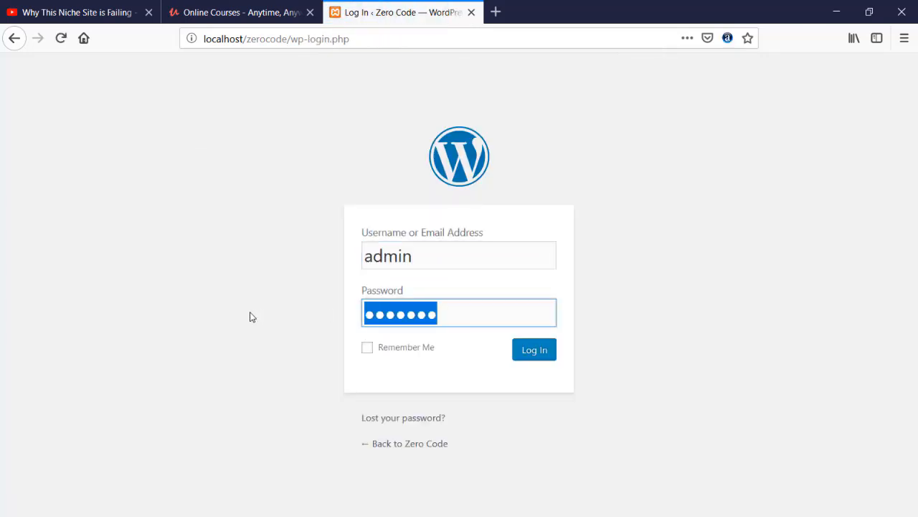
{"action": "type", "text": "●●●●●●"}
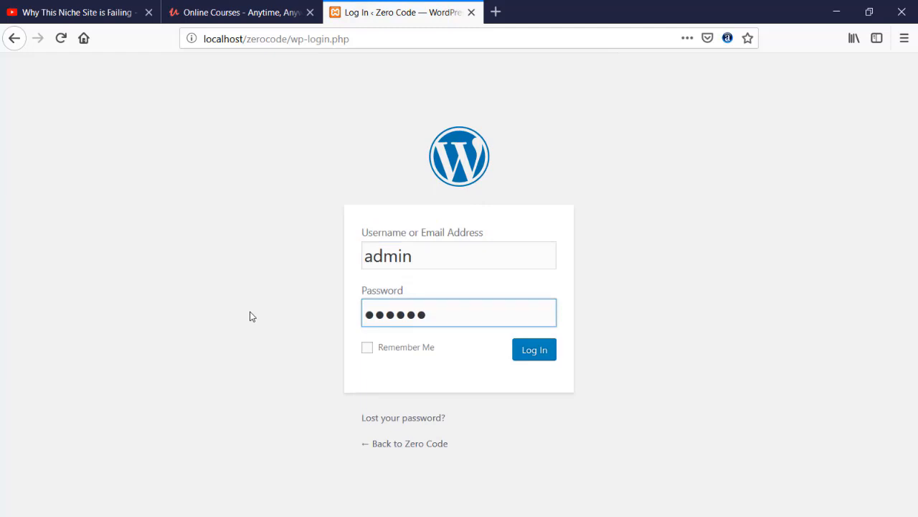
{"action": "left_click", "coordinate": [537, 353]}
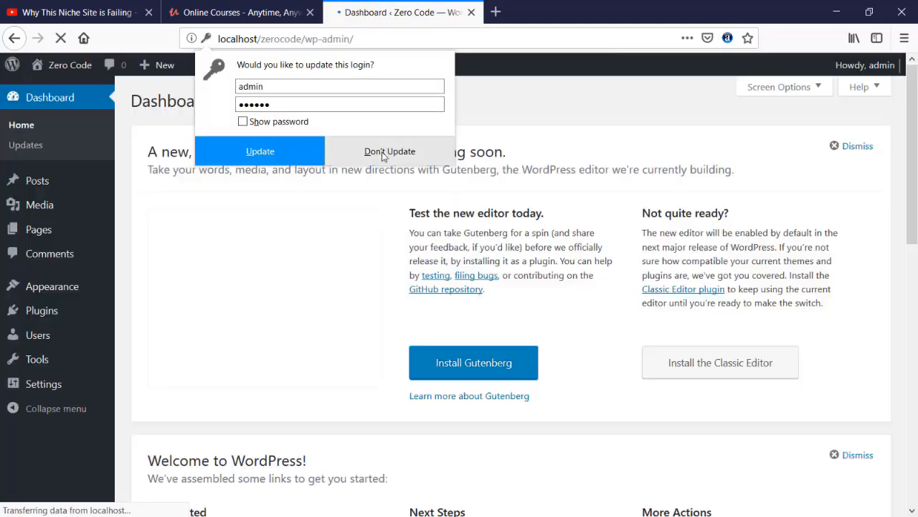
{"action": "left_click", "coordinate": [382, 152]}
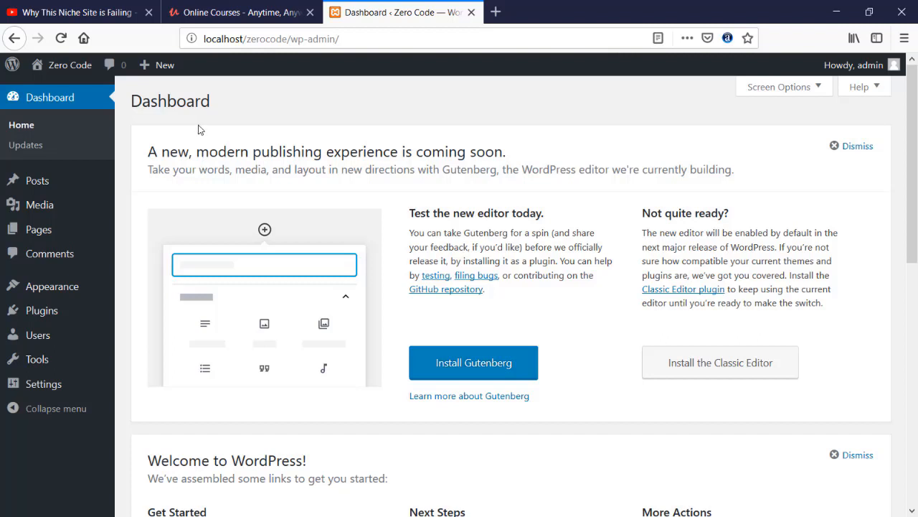
- Open the Zero Code site in a new tab, look over its Hello world! post, and return to the Dashboard
{"action": "right_click", "coordinate": [62, 73]}
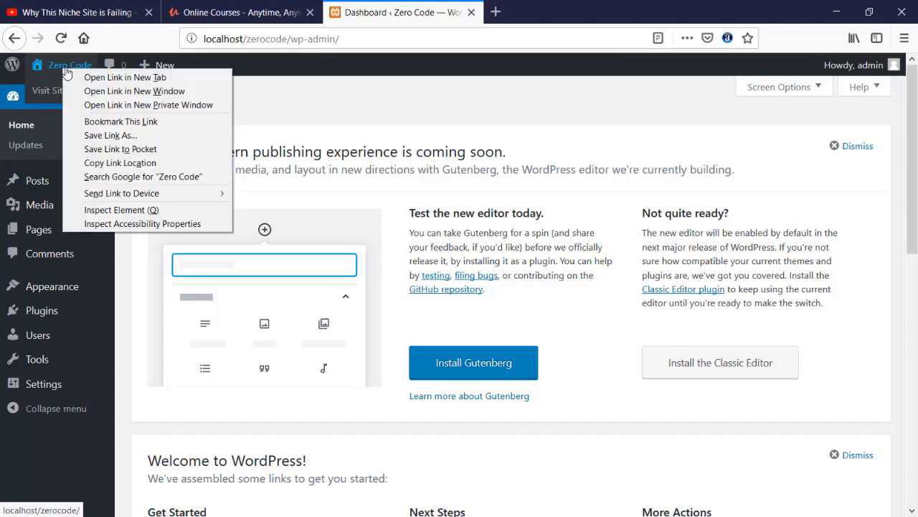
{"action": "left_click", "coordinate": [96, 79]}
{"action": "left_click", "coordinate": [560, 10]}
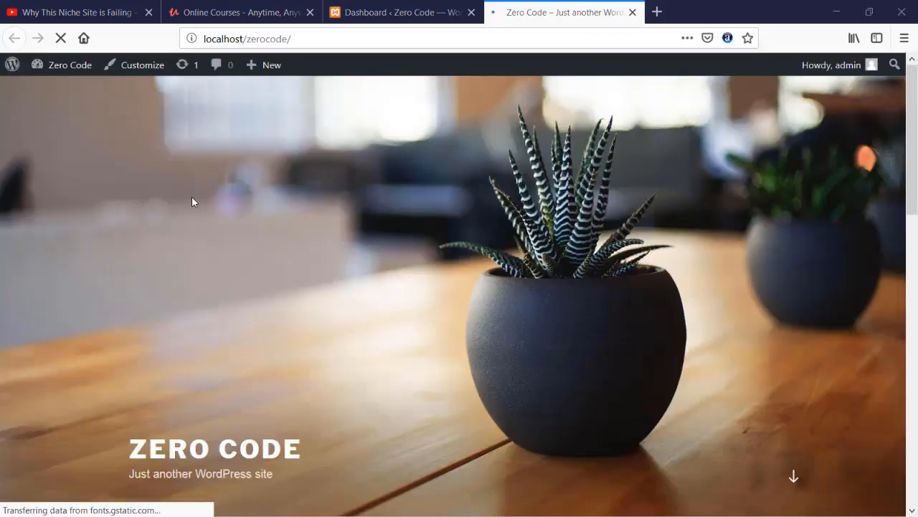
{"action": "scroll", "coordinate": [204, 195], "scroll_direction": "down", "scroll_amount": 5}
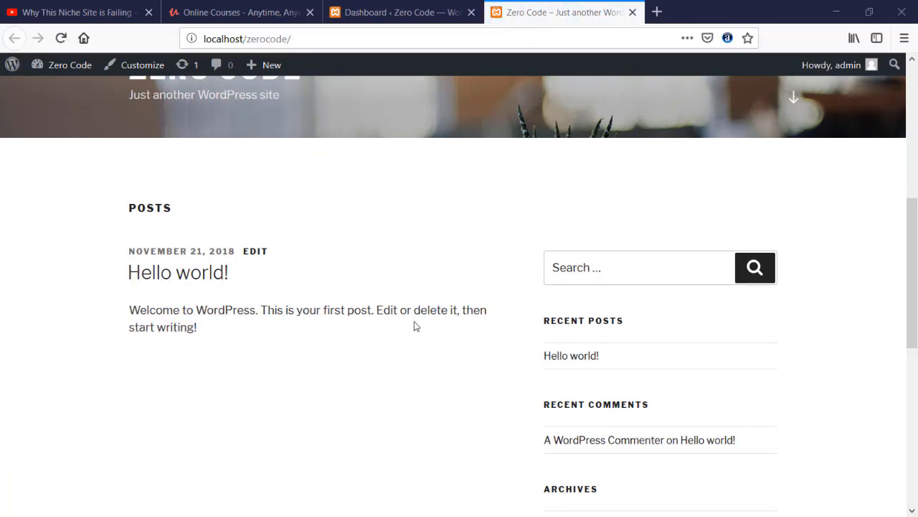
{"action": "scroll", "coordinate": [400, 206], "scroll_direction": "up", "scroll_amount": 3}
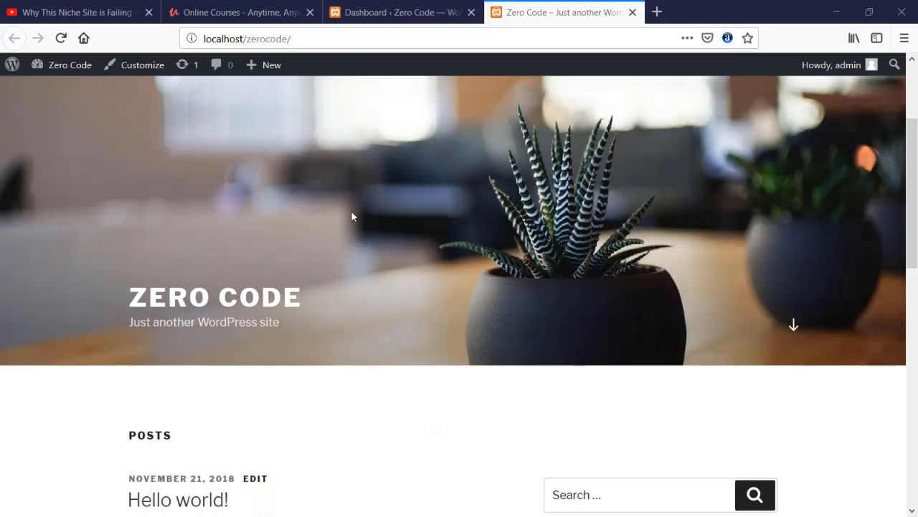
{"action": "left_click", "coordinate": [391, 13]}
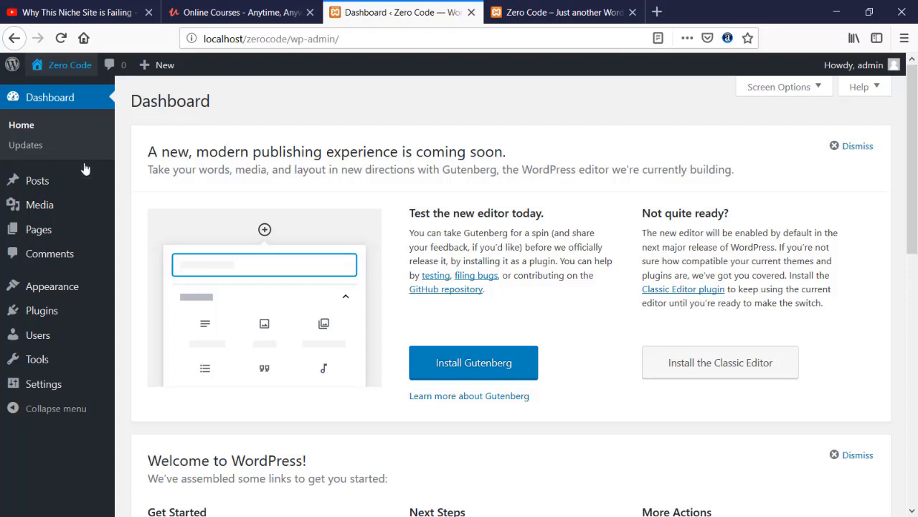
- From the front page, go back to the Dashboard through the admin bar's Zero Code menu
{"action": "left_click", "coordinate": [520, 14]}
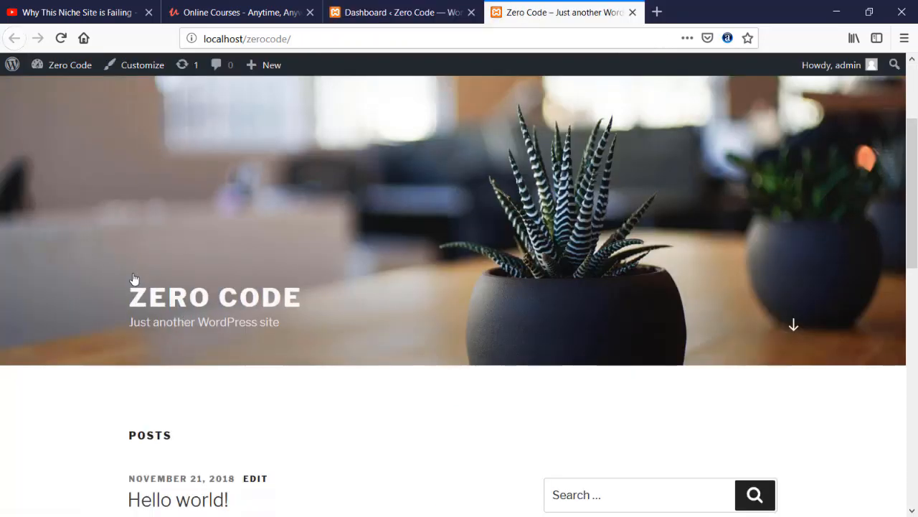
{"action": "scroll", "coordinate": [136, 279], "scroll_direction": "down", "scroll_amount": 2}
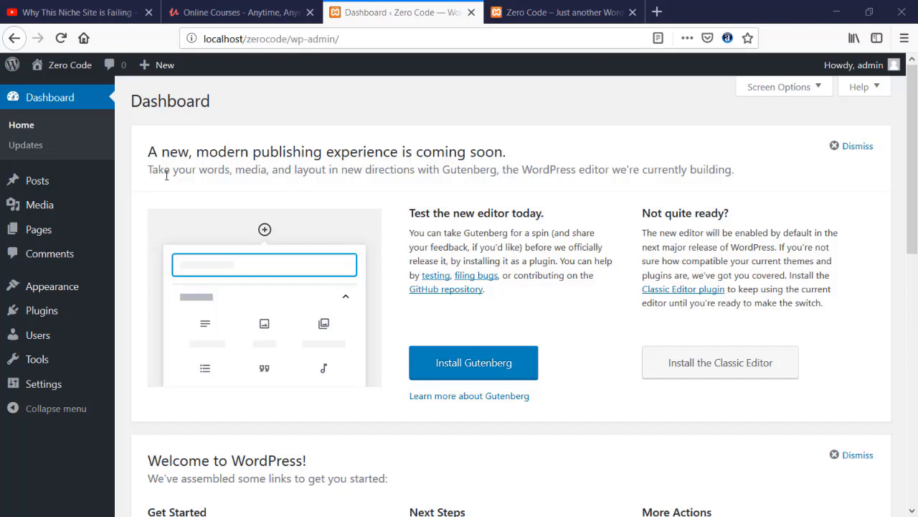
{"action": "mouse_move", "coordinate": [61, 66]}
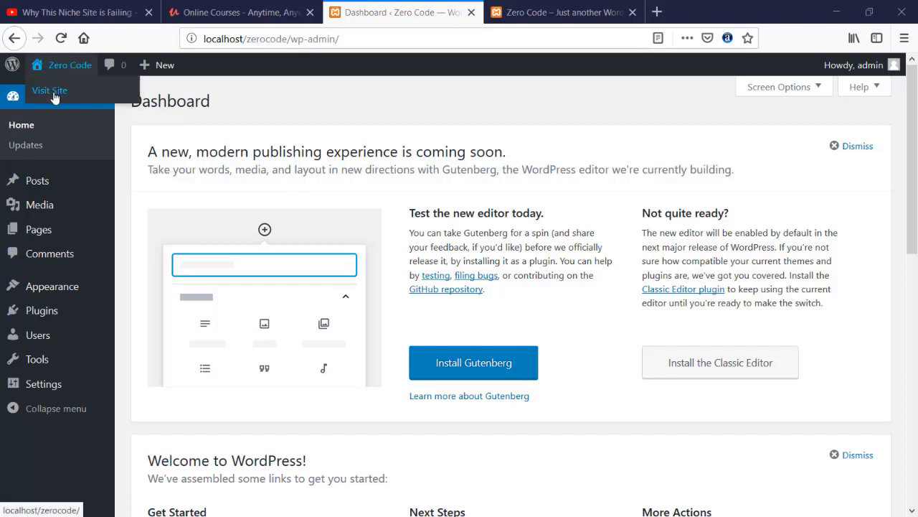
{"action": "left_click", "coordinate": [527, 13]}
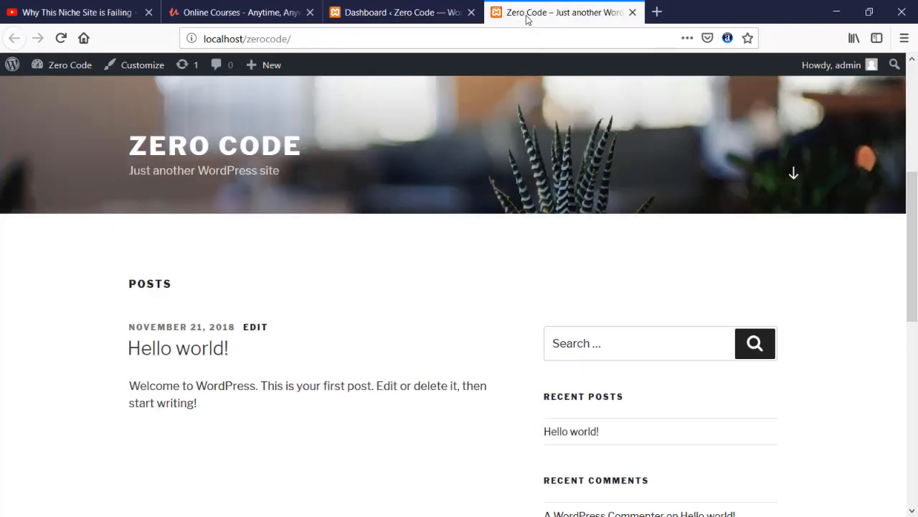
{"action": "mouse_move", "coordinate": [68, 68]}
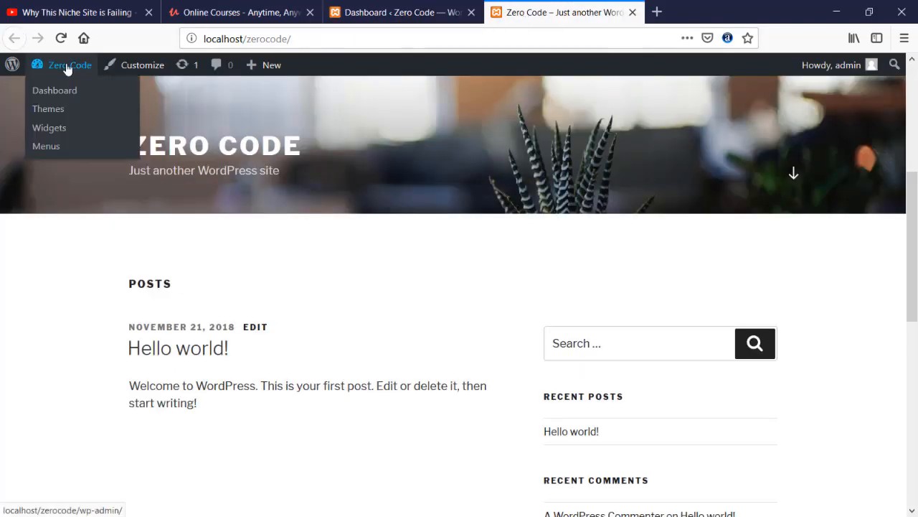
{"action": "left_click", "coordinate": [84, 104]}
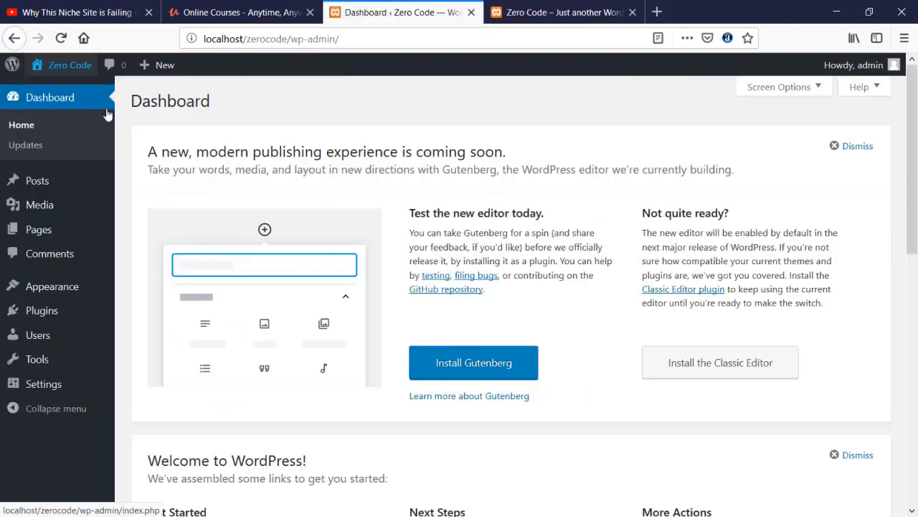
- Dismiss the Gutenberg announcement panel on the Dashboard
{"action": "scroll", "coordinate": [323, 194], "scroll_direction": "down", "scroll_amount": 3}
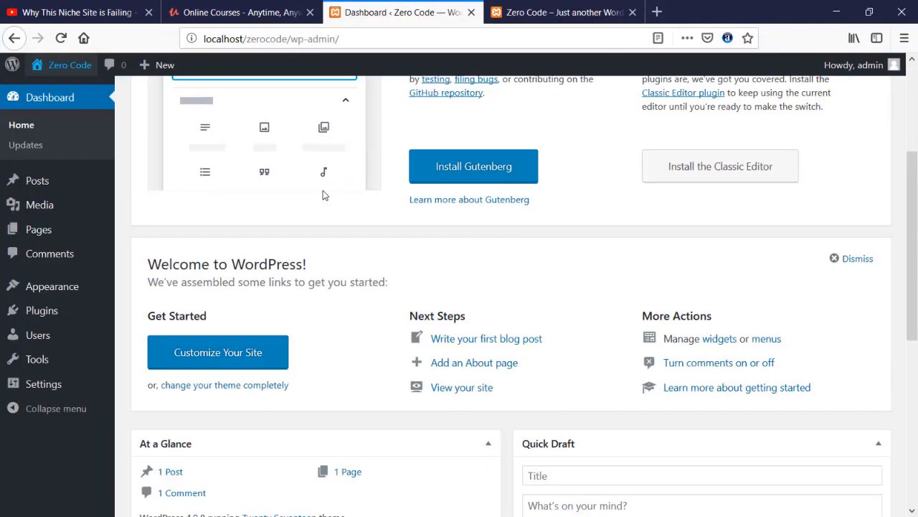
{"action": "scroll", "coordinate": [323, 195], "scroll_direction": "down", "scroll_amount": 2}
{"action": "scroll", "coordinate": [309, 187], "scroll_direction": "up", "scroll_amount": 5}
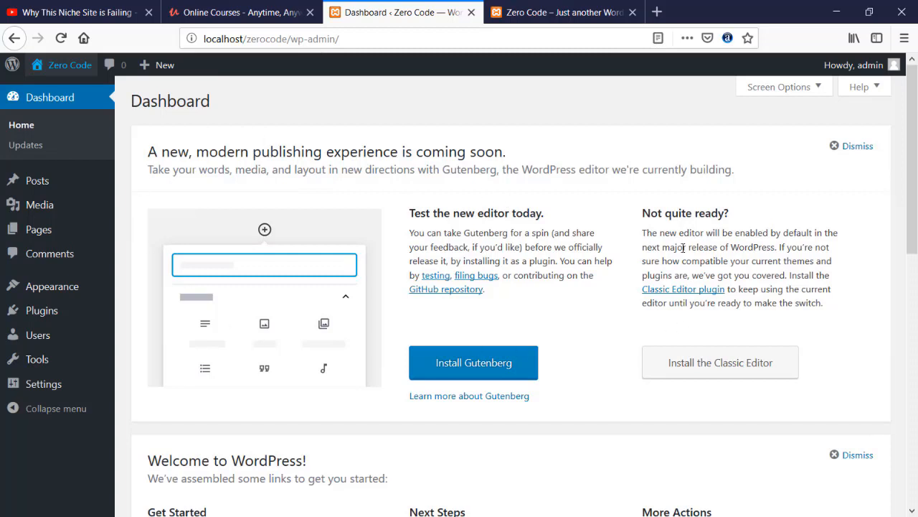
{"action": "left_click", "coordinate": [843, 151]}
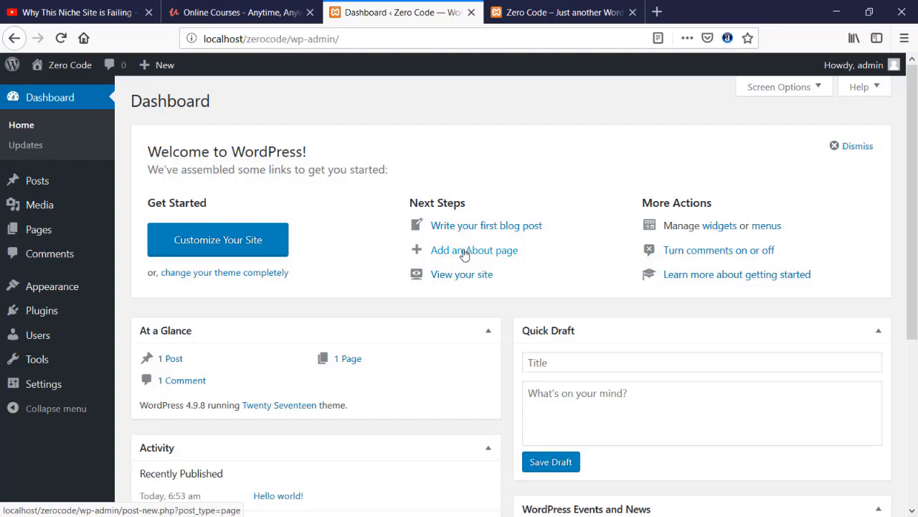
{"action": "mouse_move", "coordinate": [11, 190]}
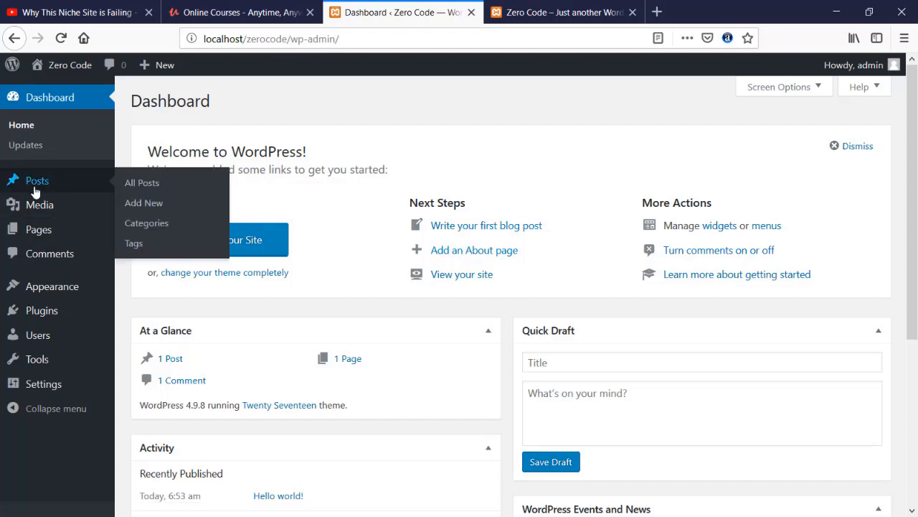
{"action": "mouse_move", "coordinate": [41, 230]}
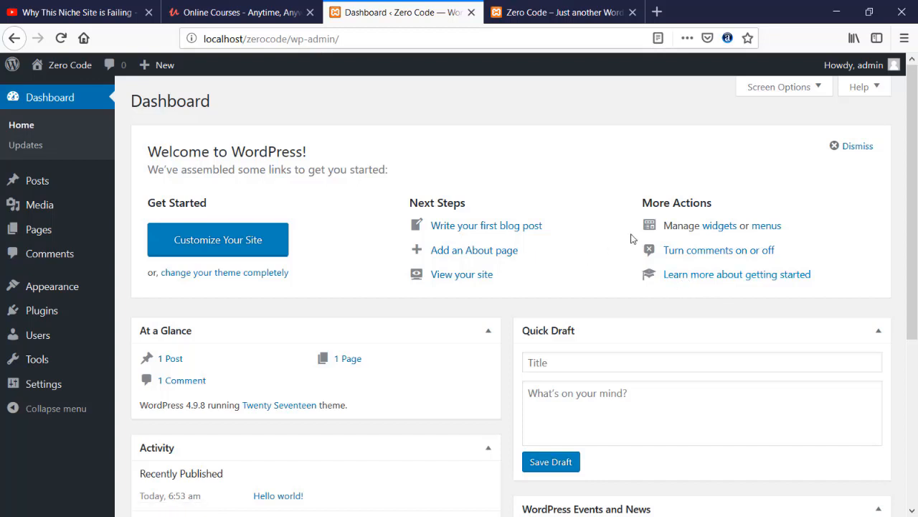
{"action": "scroll", "coordinate": [210, 294], "scroll_direction": "down", "scroll_amount": 2}
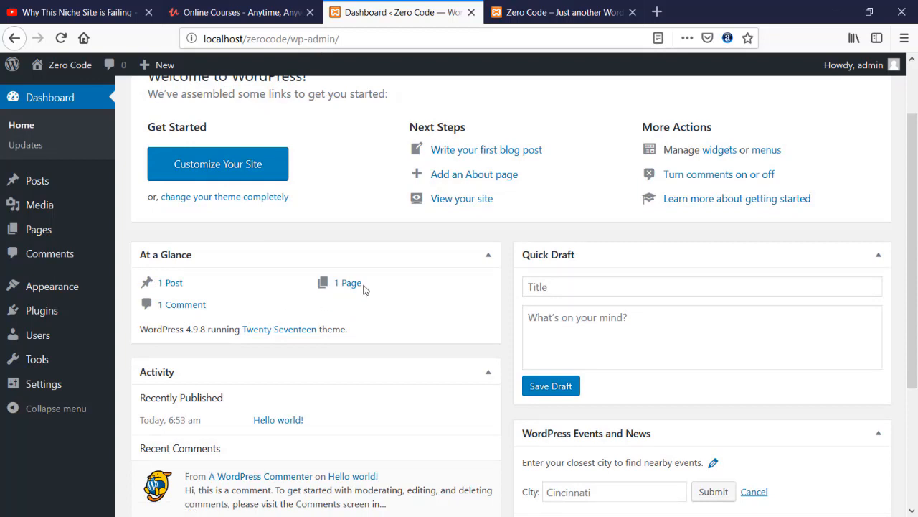
{"action": "left_click", "coordinate": [516, 13]}
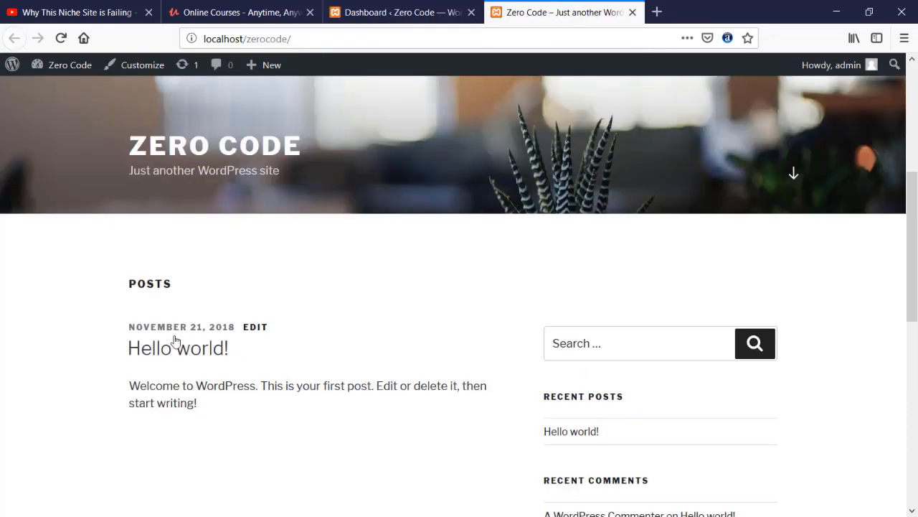
{"action": "scroll", "coordinate": [175, 339], "scroll_direction": "down", "scroll_amount": 2}
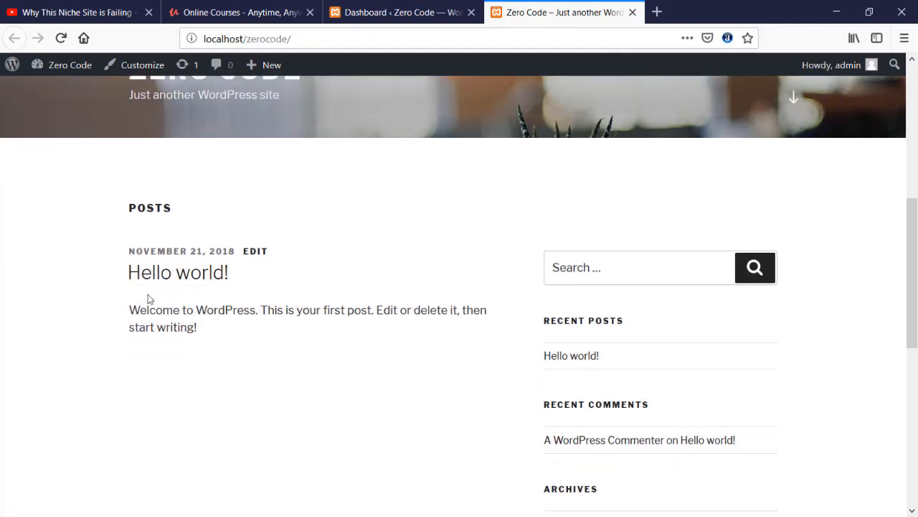
{"action": "scroll", "coordinate": [147, 299], "scroll_direction": "down", "scroll_amount": 3}
{"action": "scroll", "coordinate": [148, 299], "scroll_direction": "down", "scroll_amount": 2}
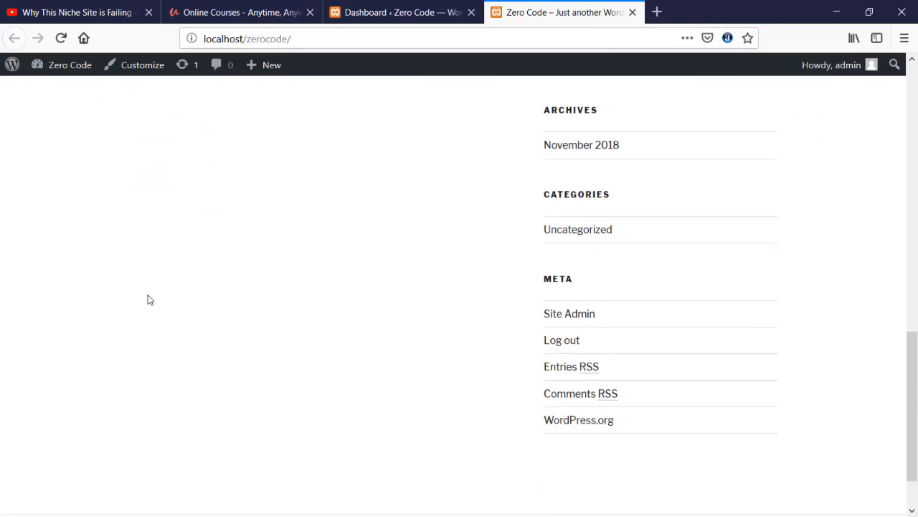
{"action": "scroll", "coordinate": [148, 299], "scroll_direction": "up", "scroll_amount": 3}
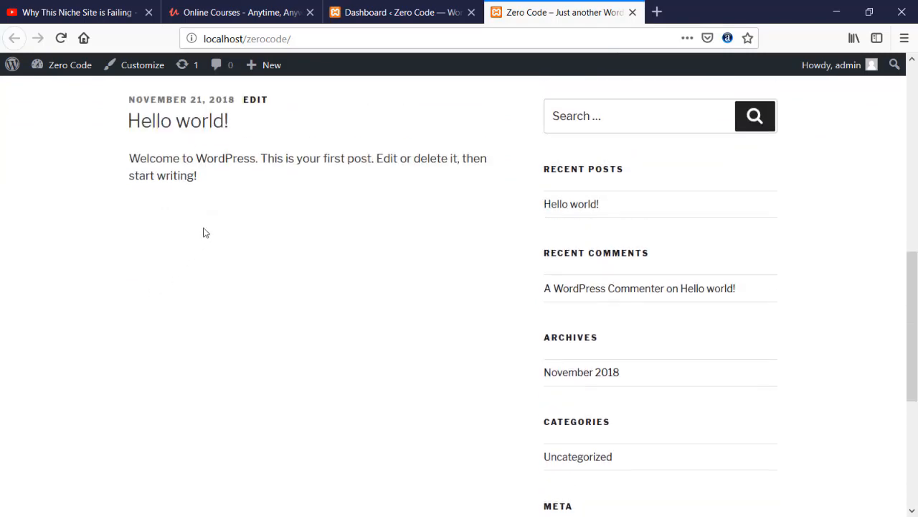
{"action": "left_click", "coordinate": [185, 121]}
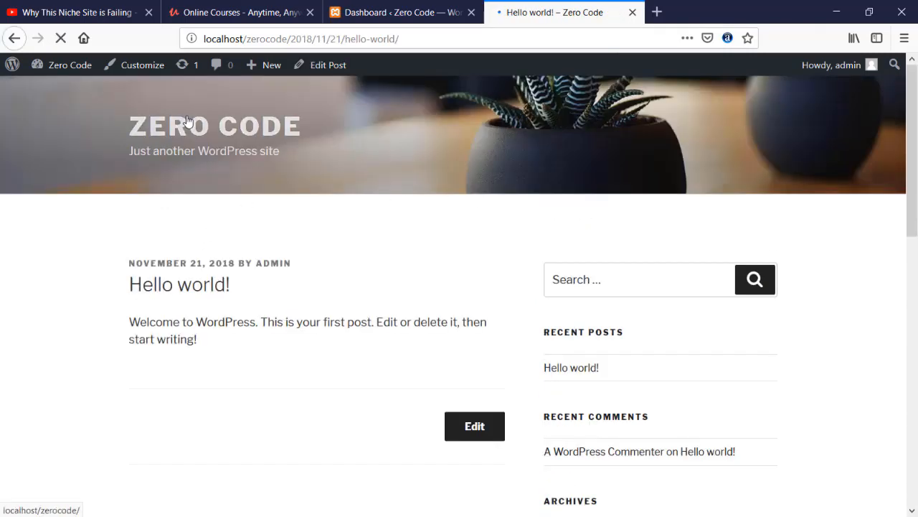
{"action": "scroll", "coordinate": [148, 311], "scroll_direction": "down", "scroll_amount": 5}
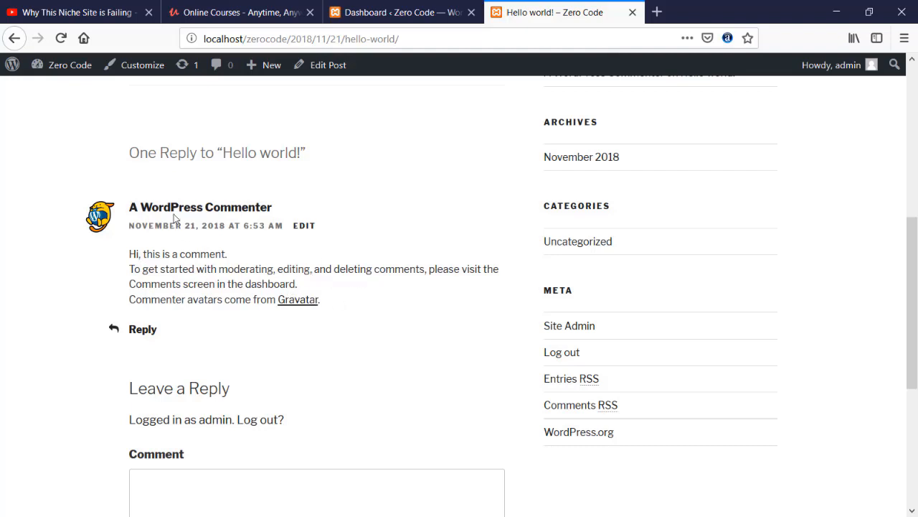
{"action": "scroll", "coordinate": [154, 224], "scroll_direction": "up", "scroll_amount": 5}
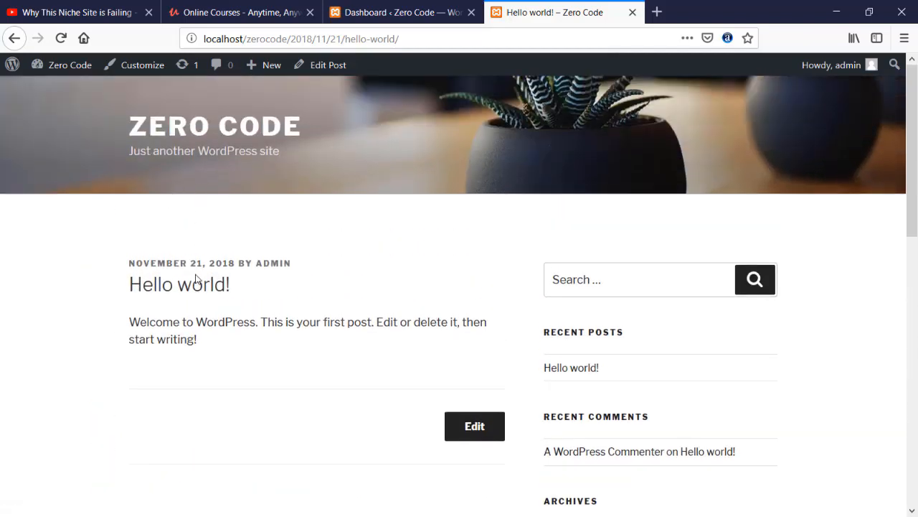
{"action": "left_click", "coordinate": [176, 127]}
{"action": "left_click", "coordinate": [384, 13]}
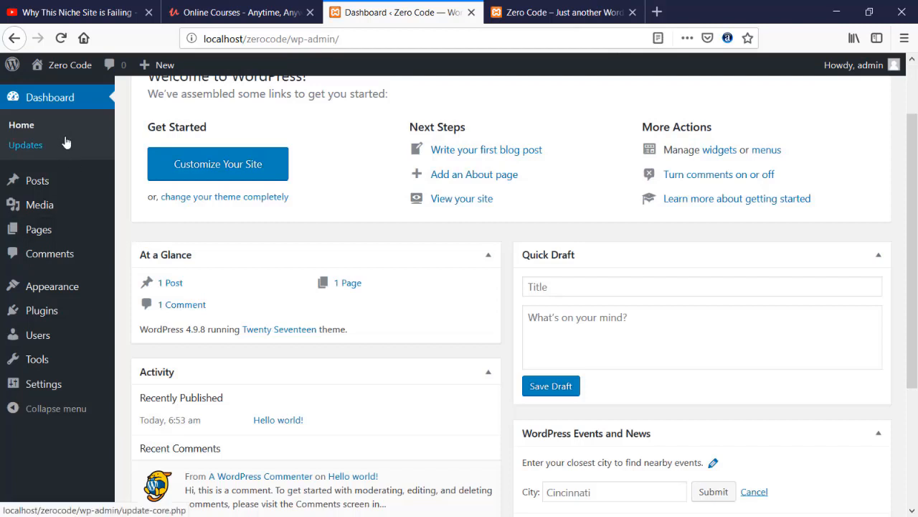
{"action": "mouse_move", "coordinate": [62, 182]}
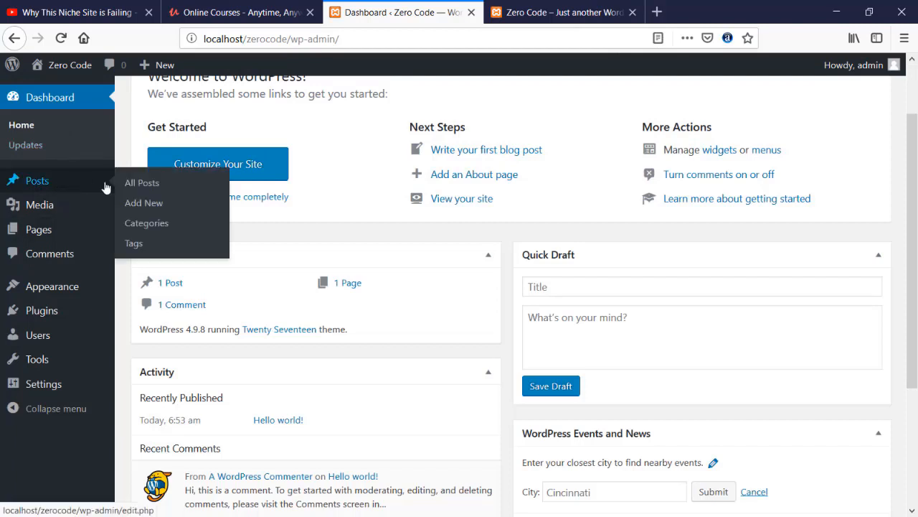
- Select all posts under All Posts and move Hello world! to the Trash with Bulk Actions
{"action": "left_click", "coordinate": [155, 187]}
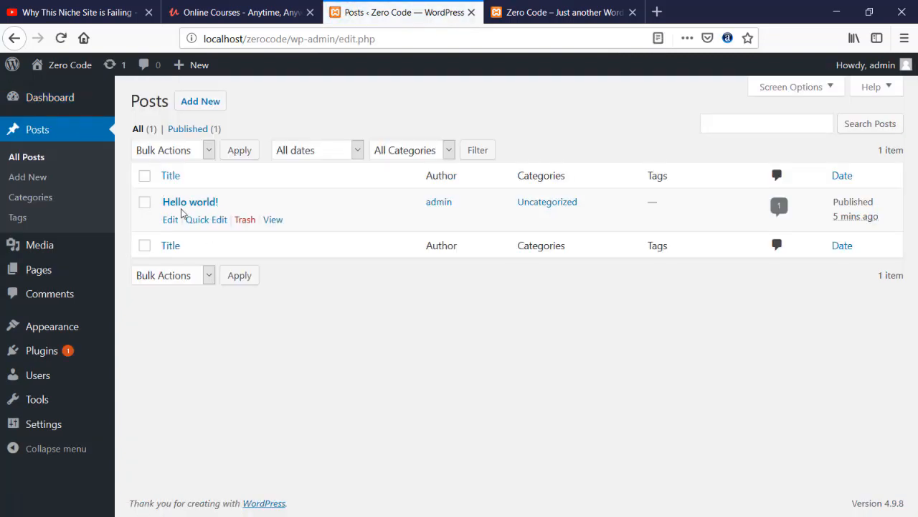
{"action": "left_click", "coordinate": [144, 175]}
{"action": "left_click", "coordinate": [208, 149]}
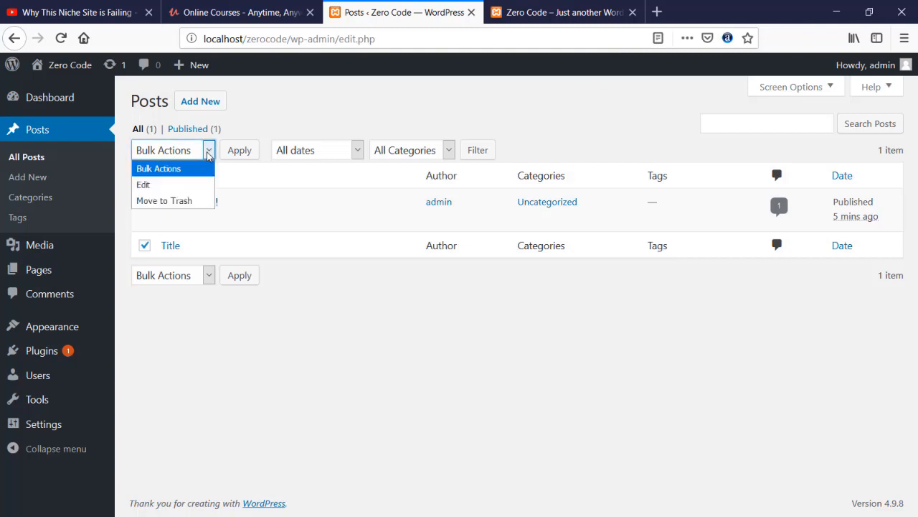
{"action": "left_click", "coordinate": [170, 205]}
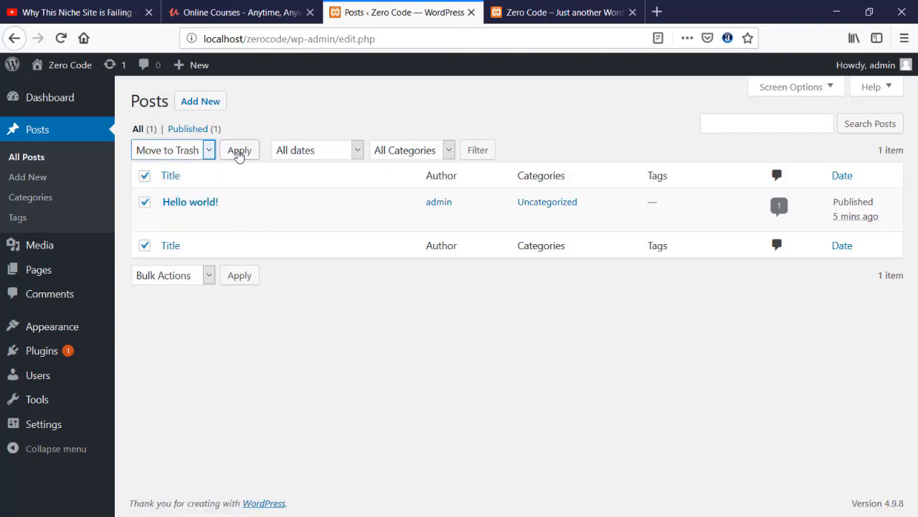
{"action": "left_click", "coordinate": [239, 153]}
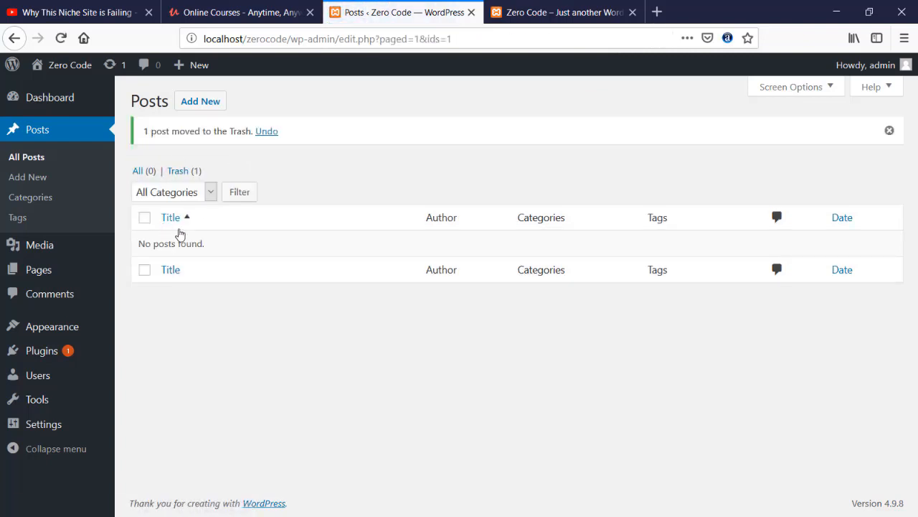
- Trash the Privacy Policy and Sample Page with Bulk Actions, then view the Comments list
{"action": "mouse_move", "coordinate": [57, 271]}
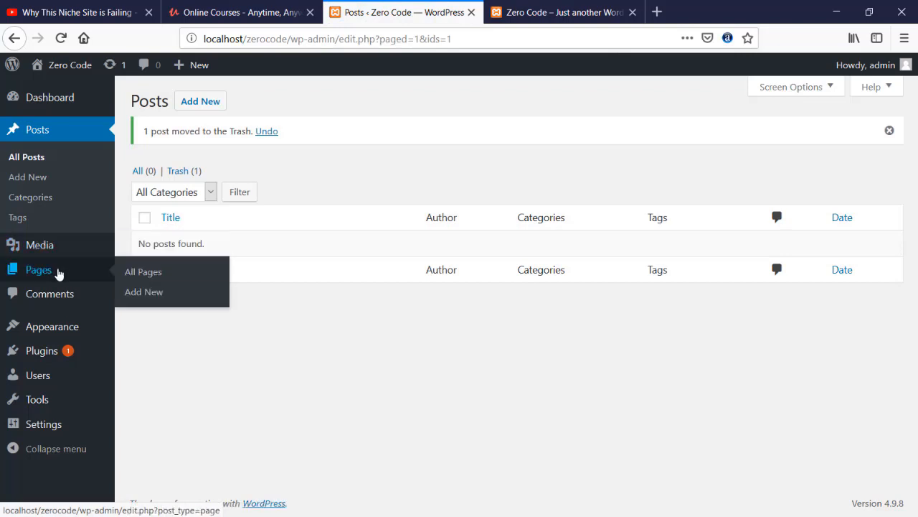
{"action": "left_click", "coordinate": [152, 279]}
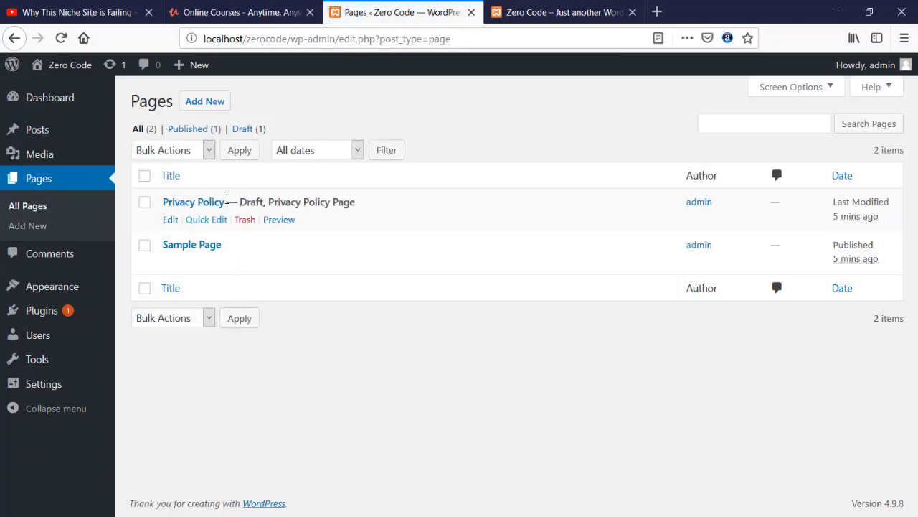
{"action": "left_click", "coordinate": [144, 175]}
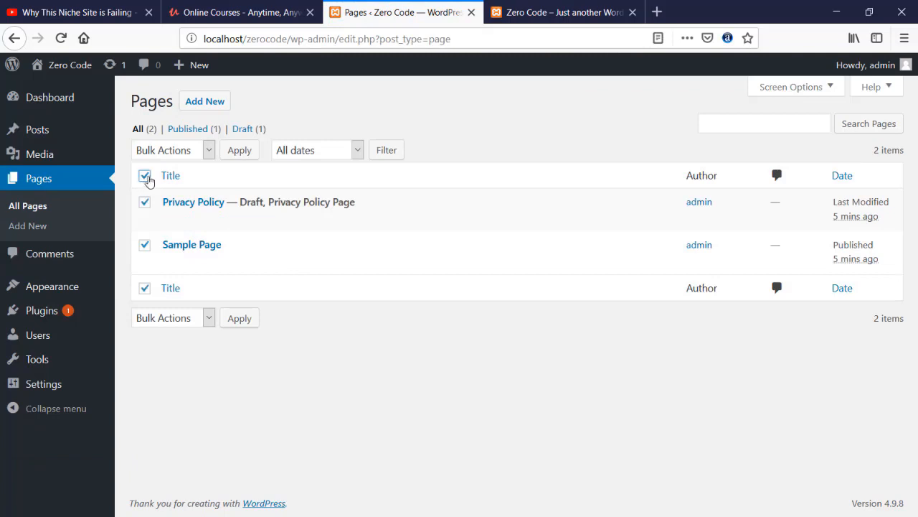
{"action": "left_click", "coordinate": [199, 157]}
{"action": "left_click", "coordinate": [192, 200]}
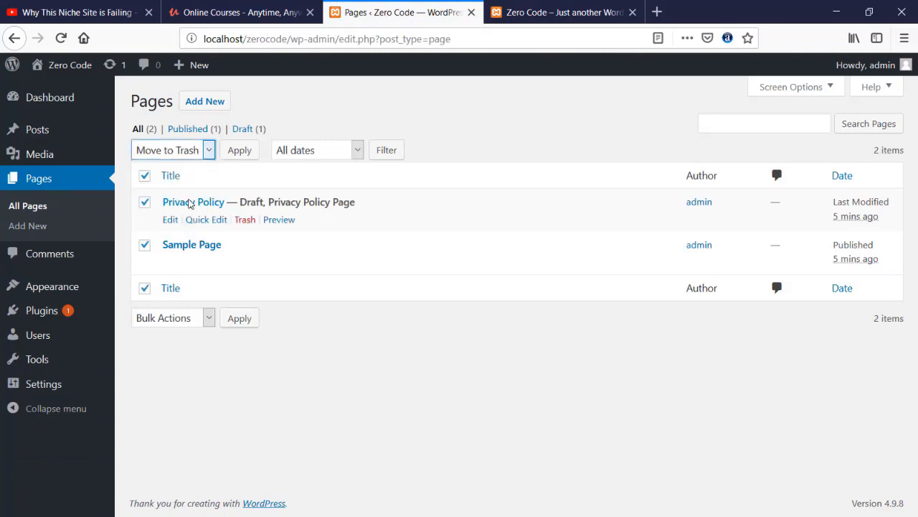
{"action": "left_click", "coordinate": [242, 153]}
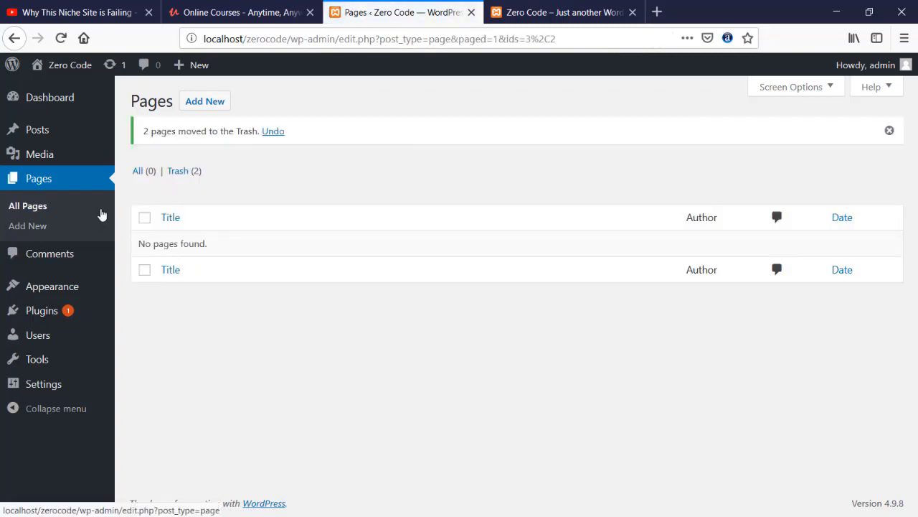
{"action": "left_click", "coordinate": [56, 256]}
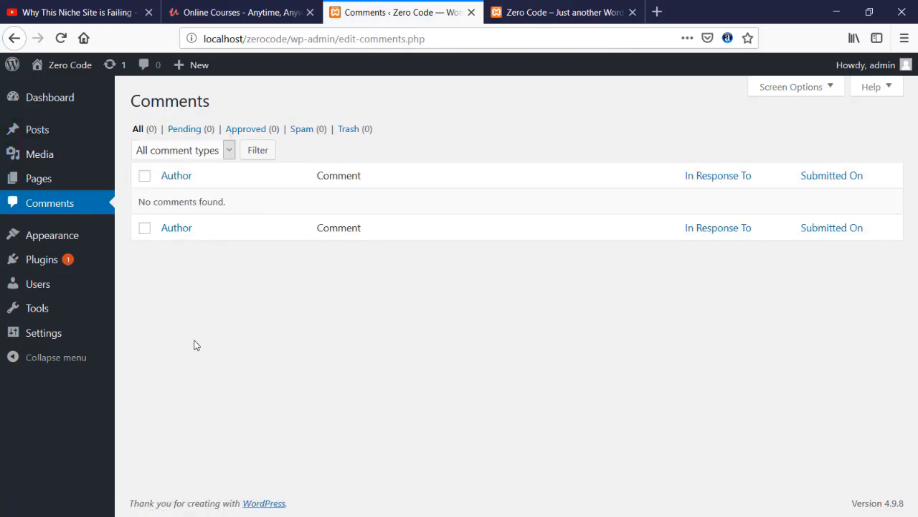
- Visit the Media Library's upload screen, then go to the empty Comments page
{"action": "left_click", "coordinate": [55, 156]}
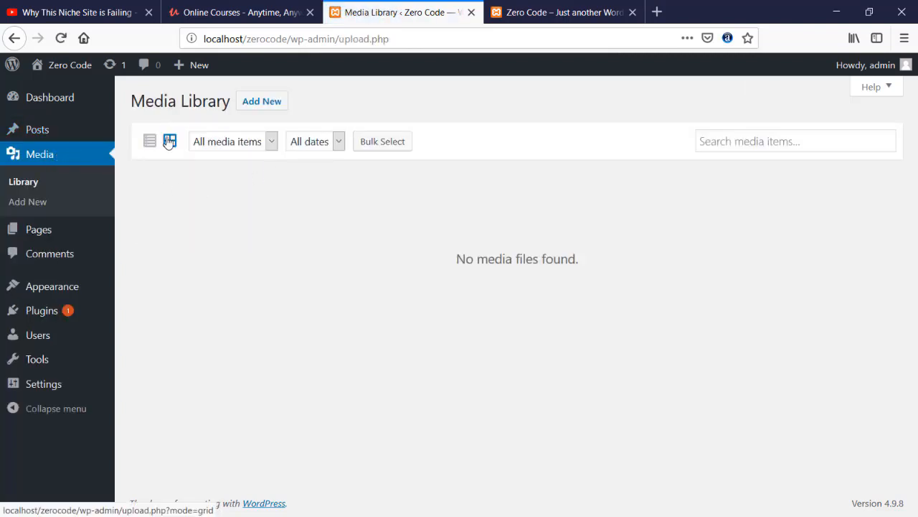
{"action": "left_click", "coordinate": [256, 107]}
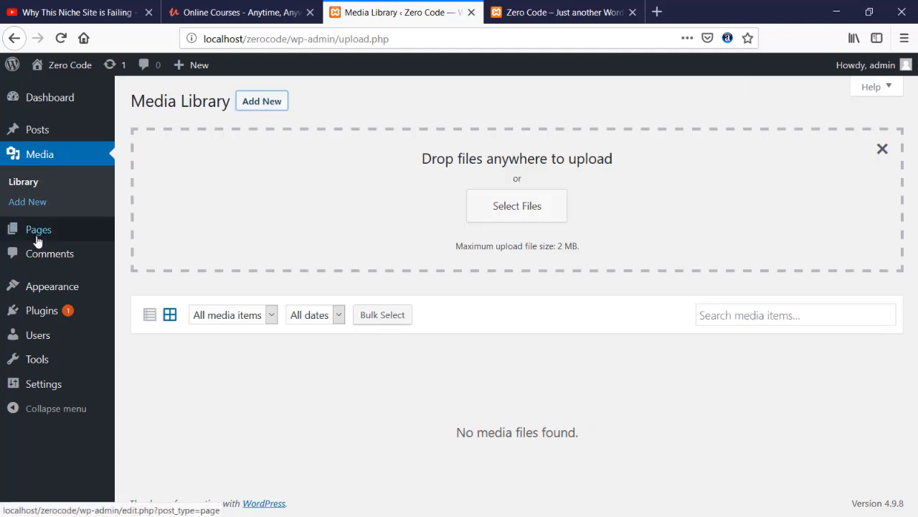
{"action": "left_click", "coordinate": [61, 256]}
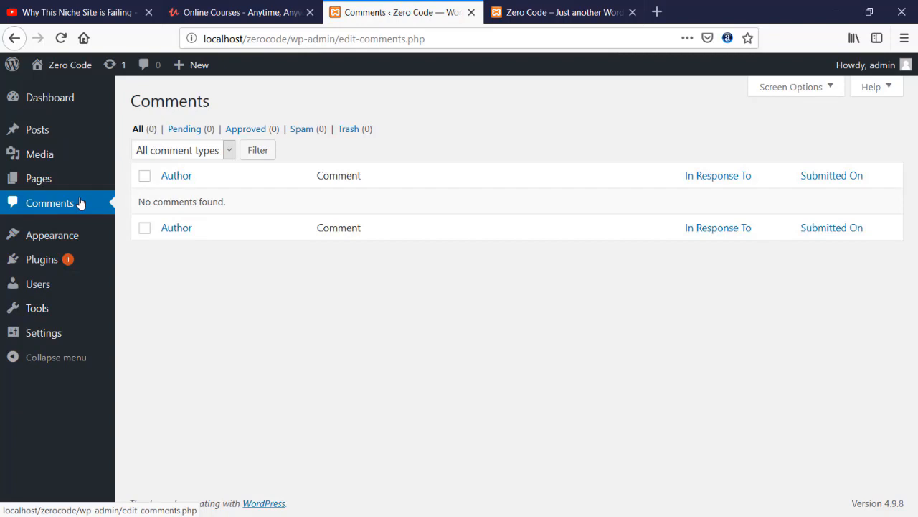
{"action": "mouse_move", "coordinate": [65, 240]}
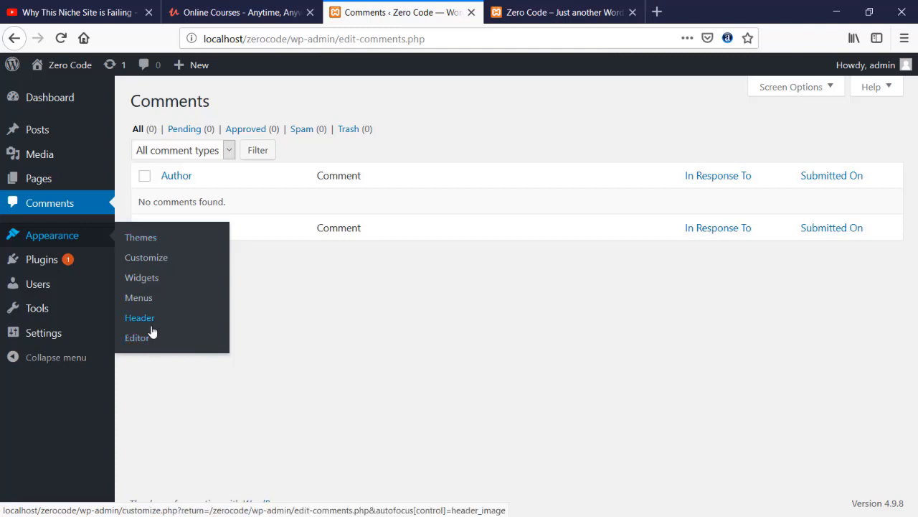
{"action": "mouse_move", "coordinate": [36, 269]}
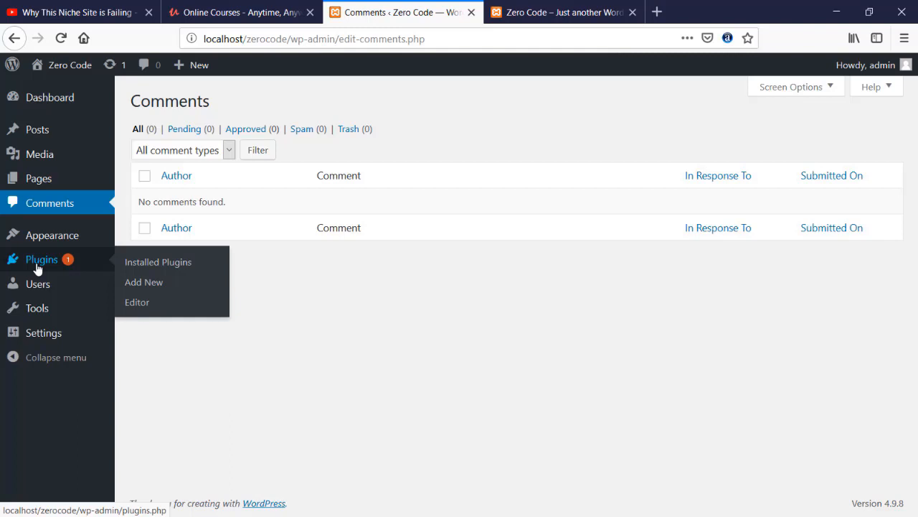
- Look over the Users, Tools and Settings sidebar menus and return to the Dashboard
{"action": "mouse_move", "coordinate": [41, 287]}
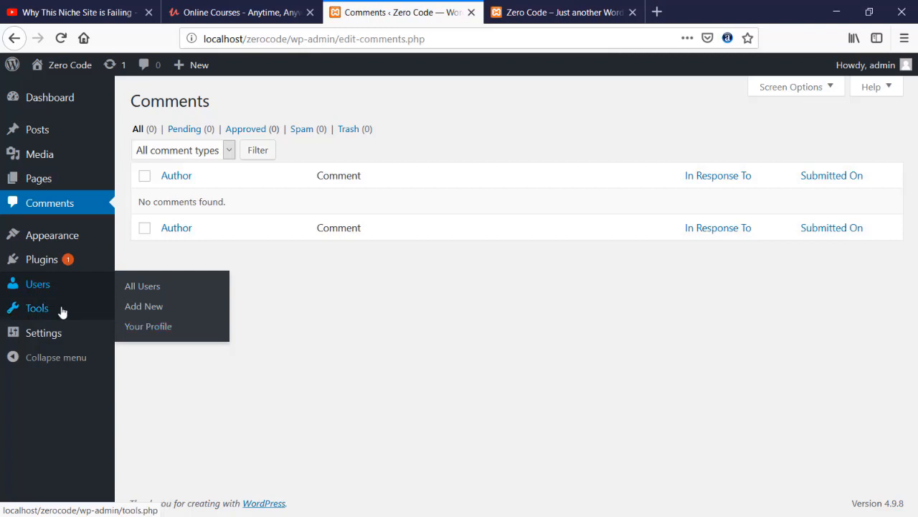
{"action": "mouse_move", "coordinate": [60, 311]}
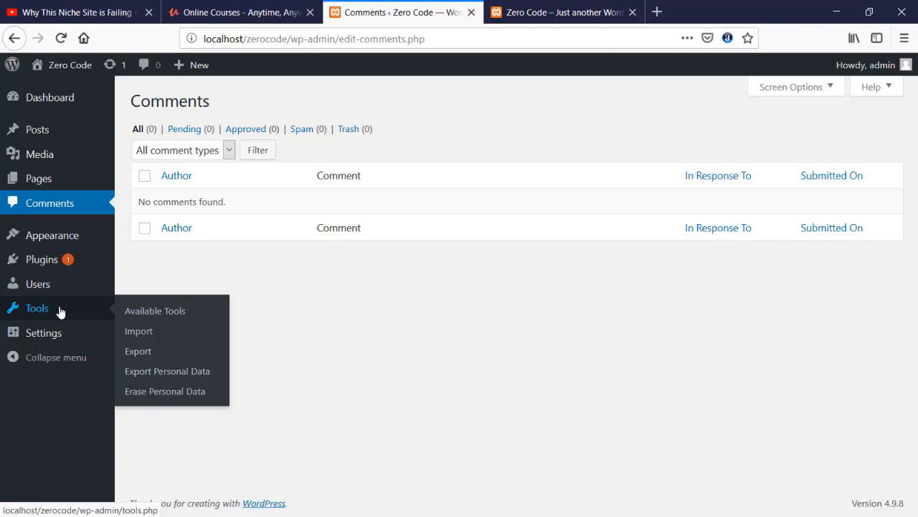
{"action": "mouse_move", "coordinate": [56, 336]}
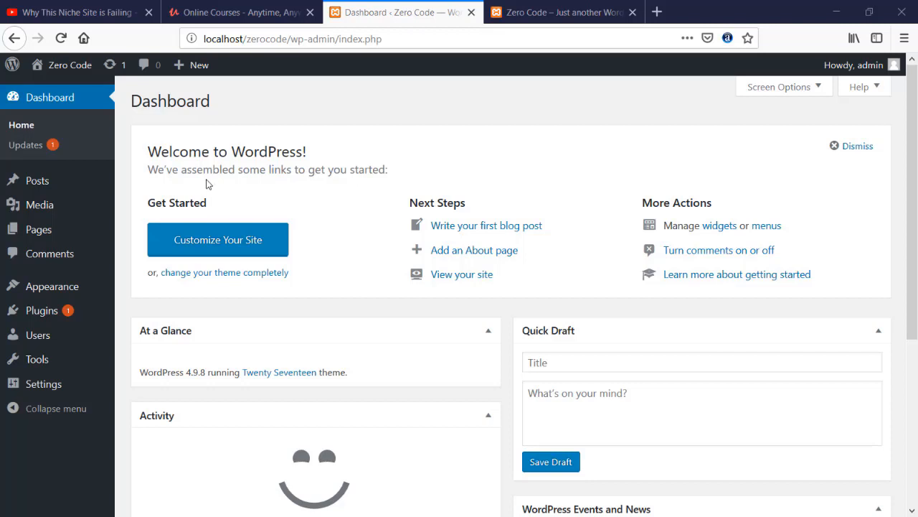
- Bulk-delete the Akismet Anti-Spam and Hello Dolly plugins, then go to General Settings
{"action": "mouse_move", "coordinate": [44, 318]}
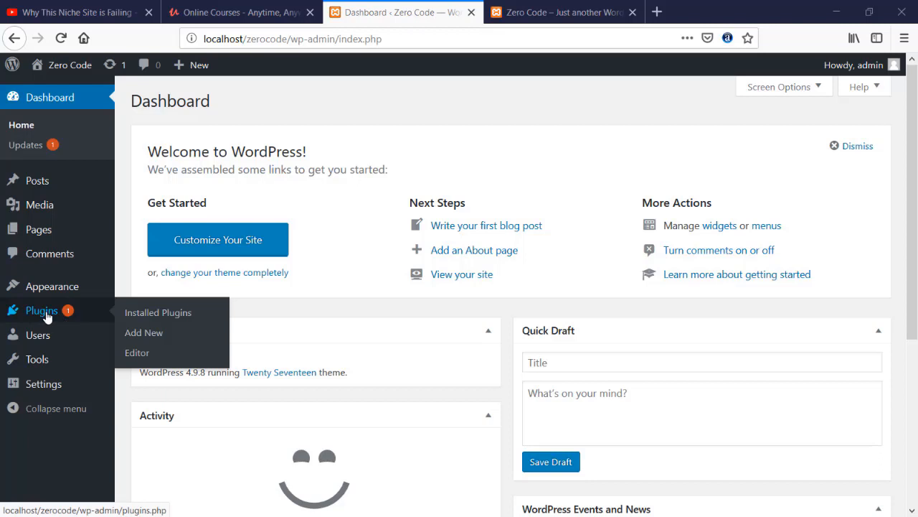
{"action": "left_click", "coordinate": [44, 316]}
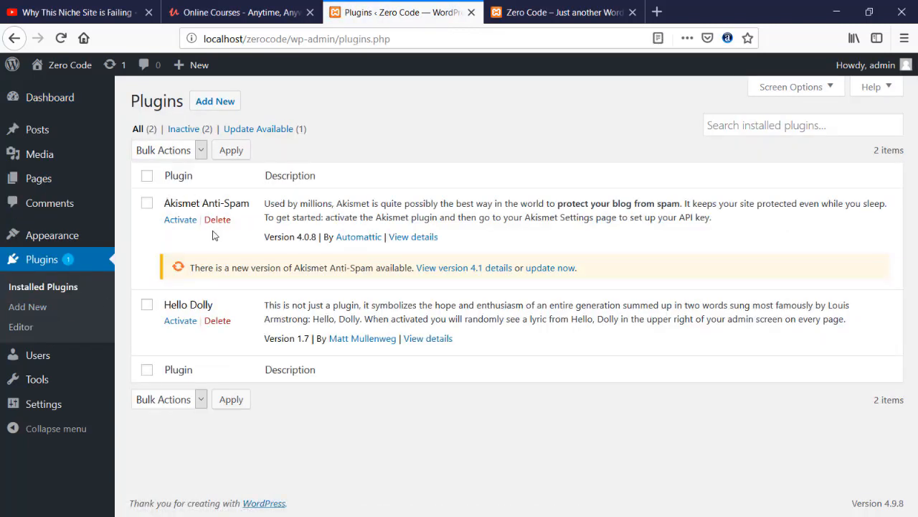
{"action": "left_click", "coordinate": [147, 175]}
{"action": "left_click", "coordinate": [179, 154]}
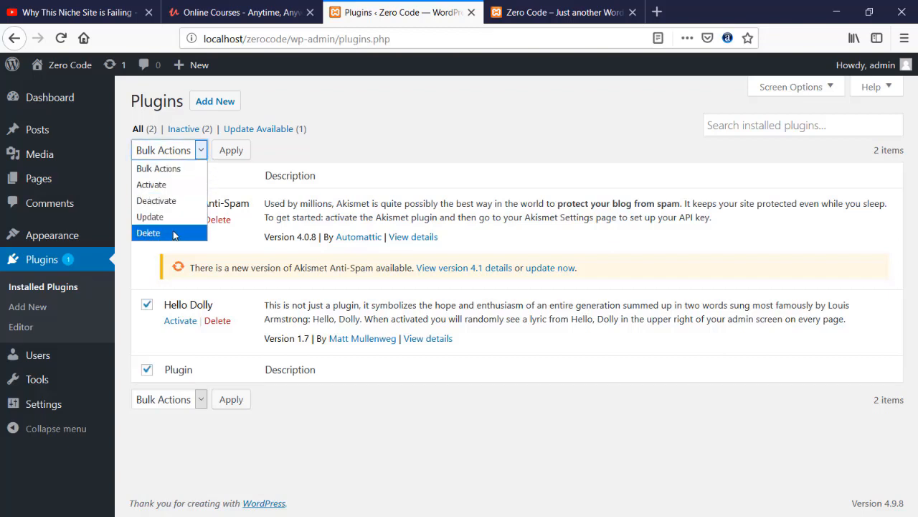
{"action": "left_click", "coordinate": [173, 232]}
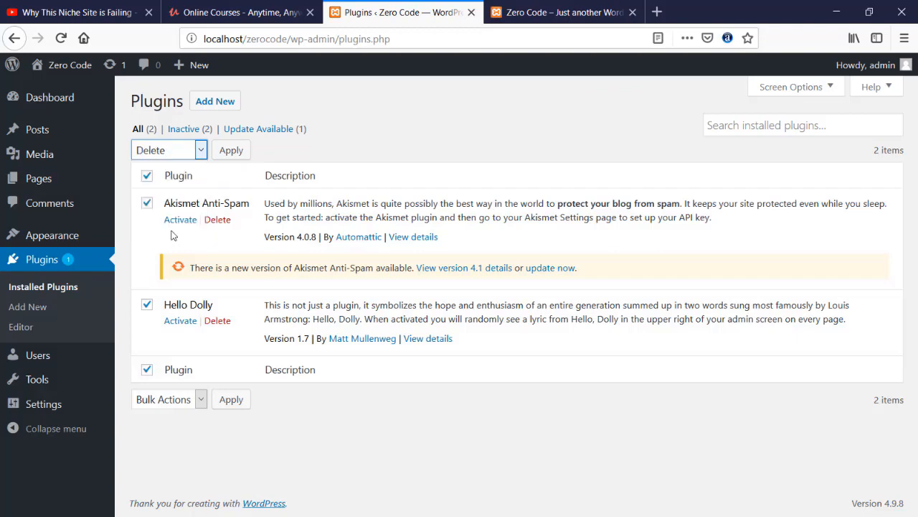
{"action": "left_click", "coordinate": [225, 155]}
{"action": "left_click", "coordinate": [490, 255]}
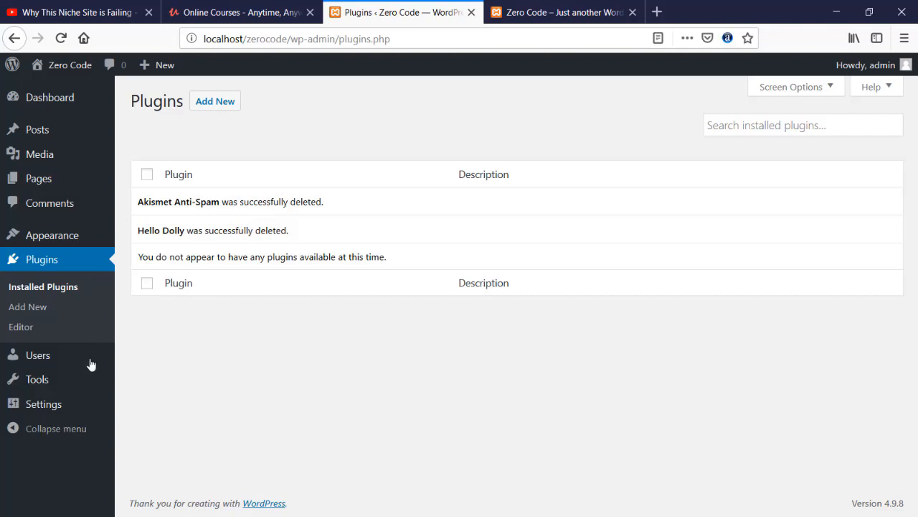
{"action": "mouse_move", "coordinate": [50, 407]}
{"action": "left_click", "coordinate": [151, 325]}
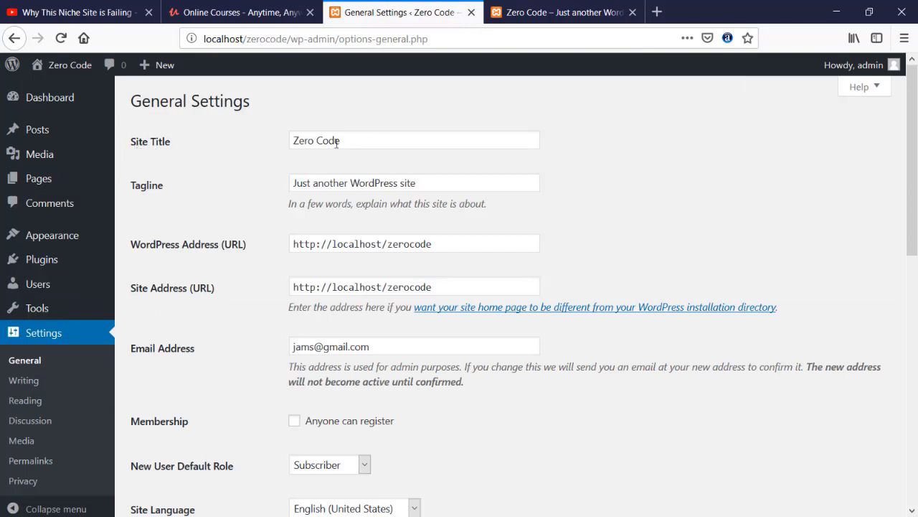
- Check the Zero Code title and the front page's tagline 'Just another WordPress site'
{"action": "left_click_drag", "start_coordinate": [347, 141], "coordinate": [296, 141]}
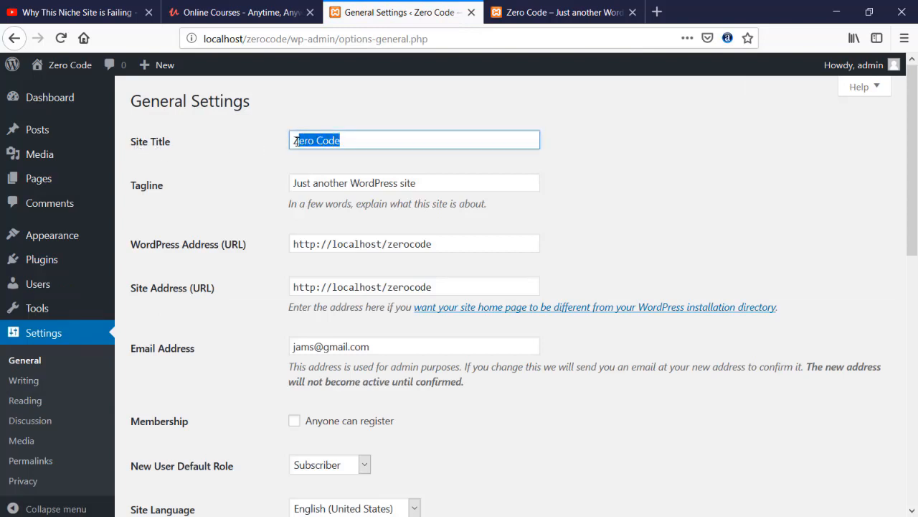
{"action": "left_click", "coordinate": [295, 141]}
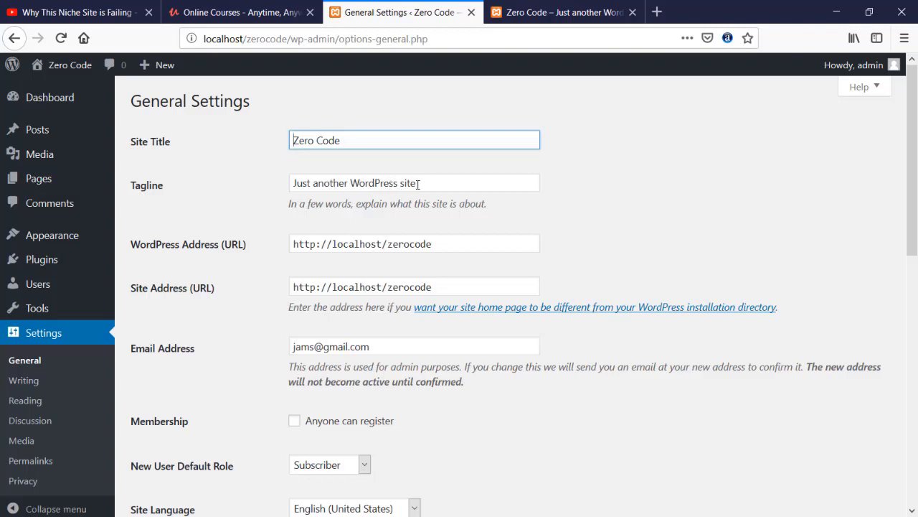
{"action": "left_click", "coordinate": [534, 15]}
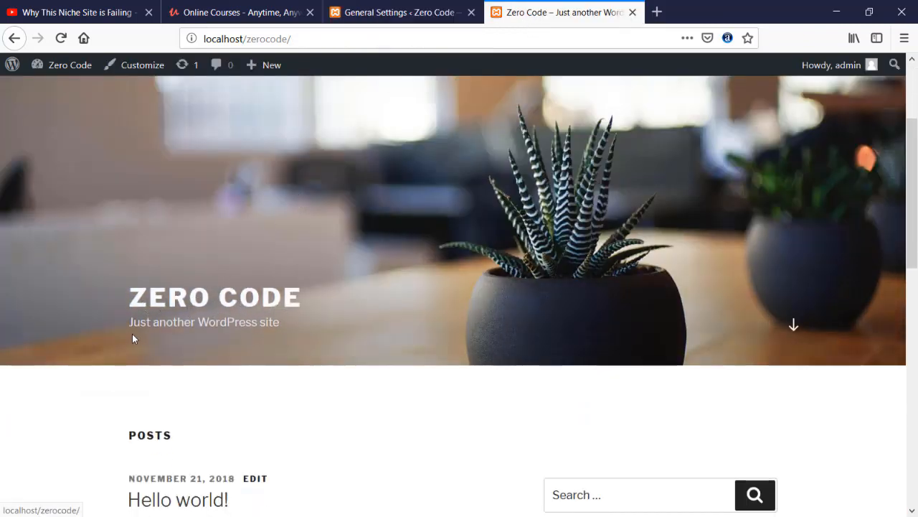
{"action": "left_click_drag", "start_coordinate": [129, 321], "coordinate": [271, 322]}
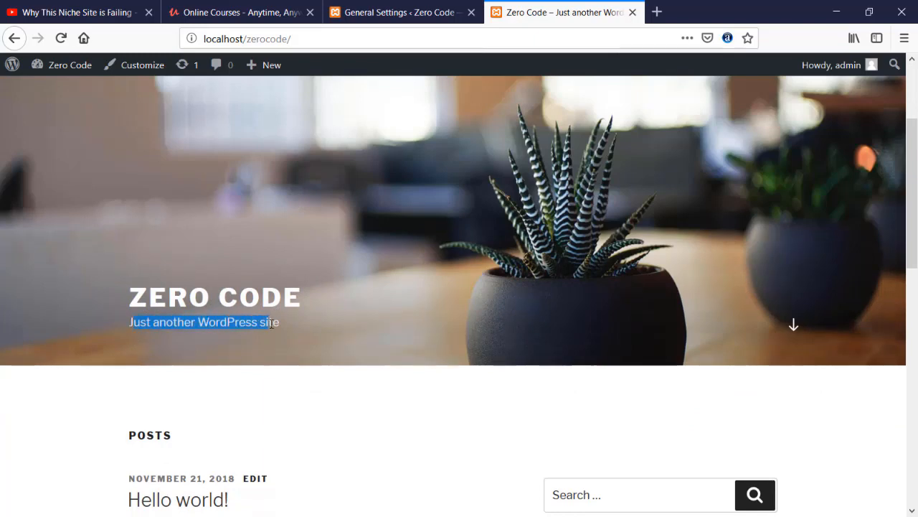
{"action": "left_click", "coordinate": [92, 359]}
{"action": "left_click", "coordinate": [426, 11]}
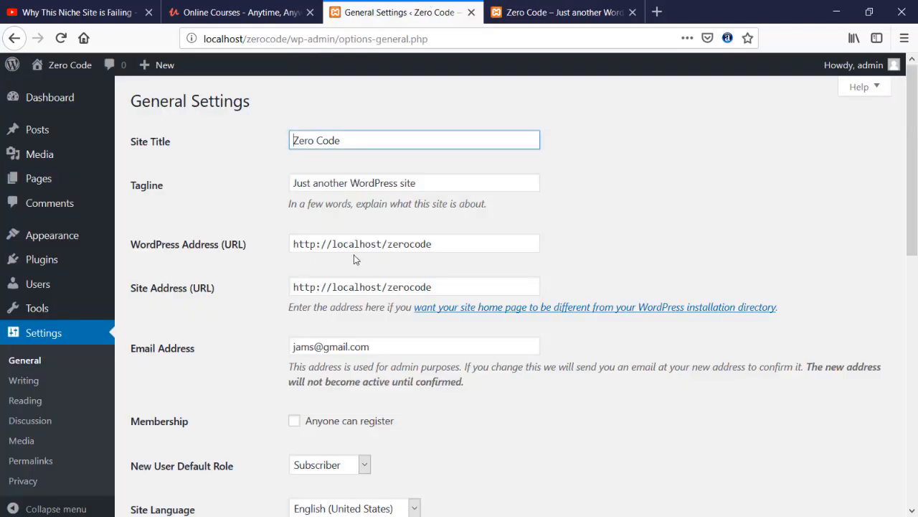
- Replace the default tagline with 'Build Website without Coding Experience'
{"action": "triple_click", "coordinate": [397, 188]}
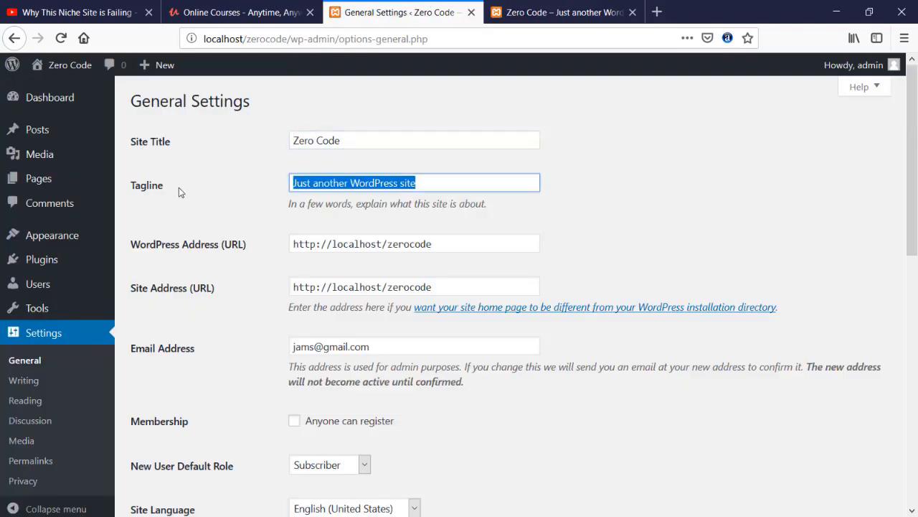
{"action": "key", "text": "BackSpace"}
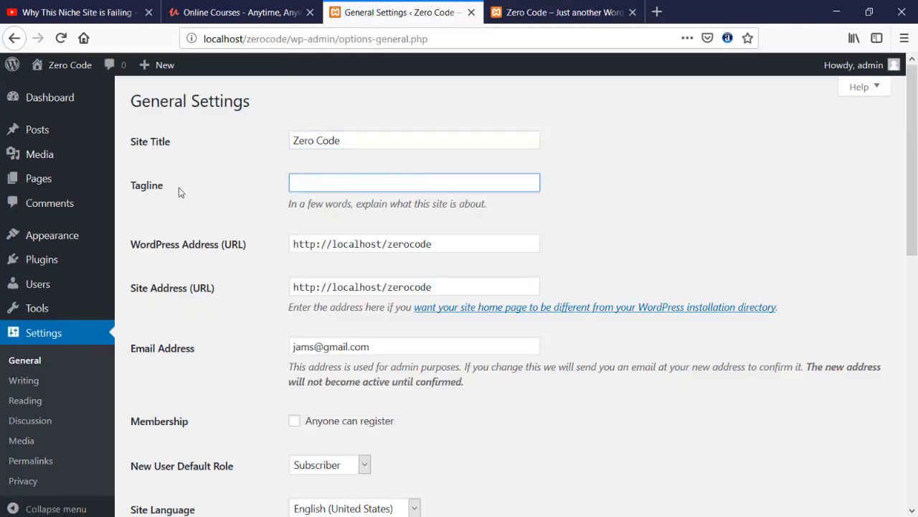
{"action": "type", "text": "C"}
{"action": "key", "text": "BackSpace"}
{"action": "type", "text": "Build WEb"}
{"action": "key", "text": "BackSpace"}
{"action": "key", "text": "BackSpace"}
{"action": "type", "text": "ebsite witho"}
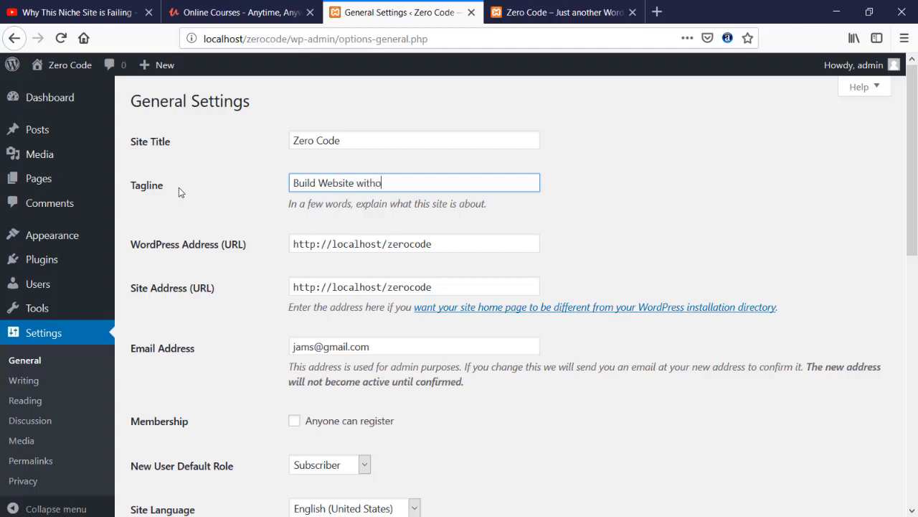
{"action": "type", "text": "ut Coding Experience"}
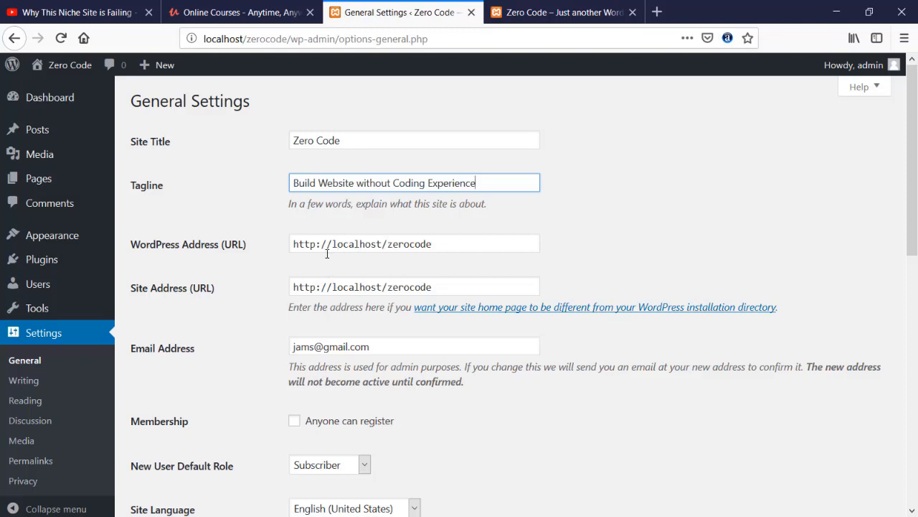
{"action": "scroll", "coordinate": [190, 248], "scroll_direction": "down", "scroll_amount": 1}
{"action": "scroll", "coordinate": [417, 242], "scroll_direction": "down", "scroll_amount": 10}
{"action": "scroll", "coordinate": [418, 247], "scroll_direction": "down", "scroll_amount": 2}
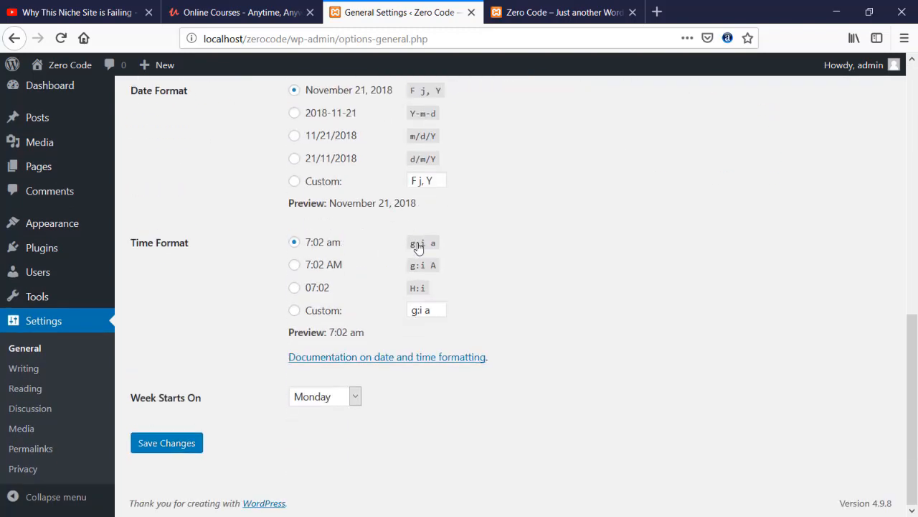
{"action": "scroll", "coordinate": [417, 244], "scroll_direction": "up", "scroll_amount": 5}
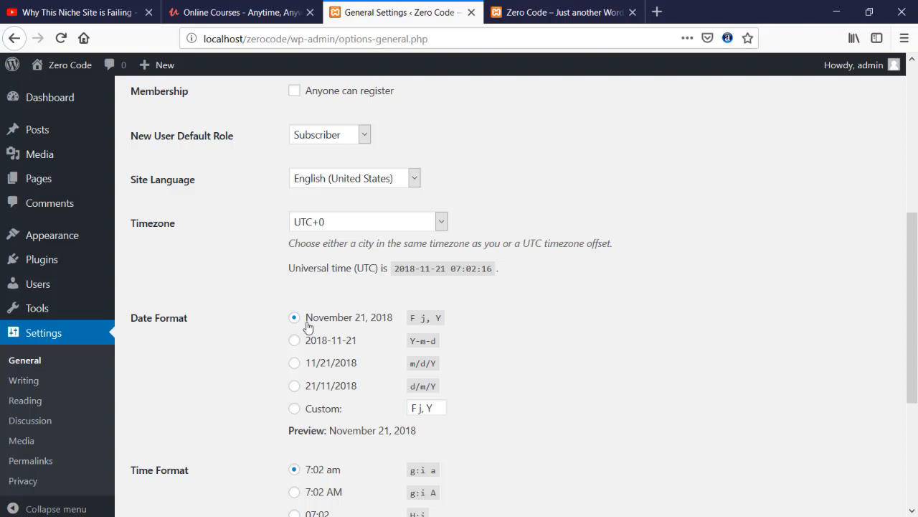
{"action": "scroll", "coordinate": [308, 327], "scroll_direction": "down", "scroll_amount": 2}
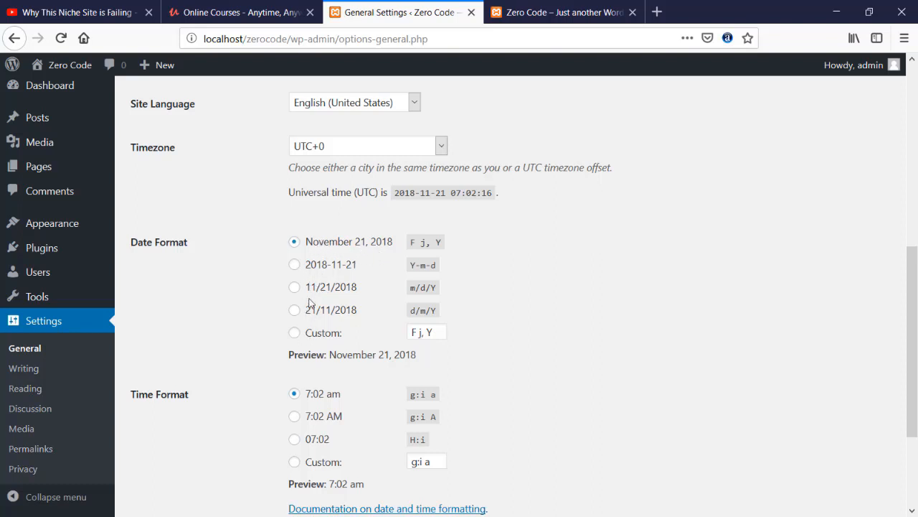
{"action": "scroll", "coordinate": [260, 322], "scroll_direction": "down", "scroll_amount": 3}
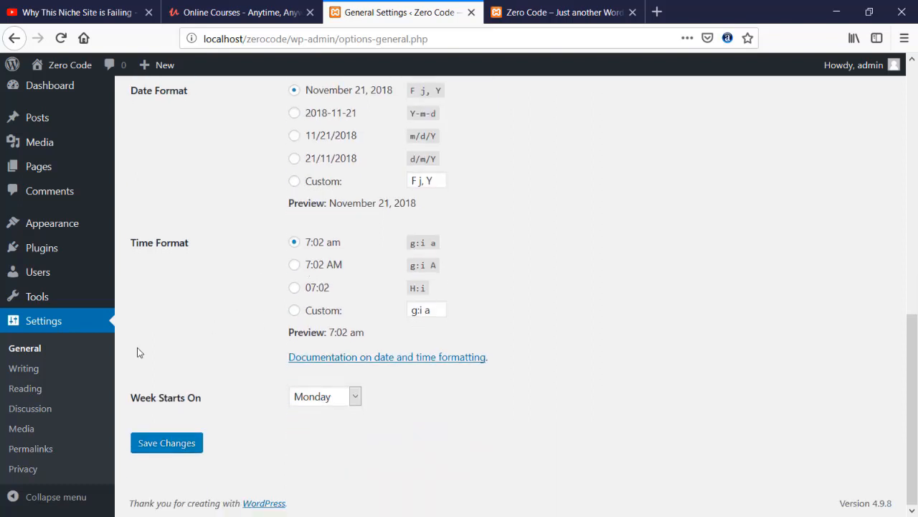
- Open Permalink Settings and compare the Day and name and Post name example addresses
{"action": "left_click", "coordinate": [41, 452]}
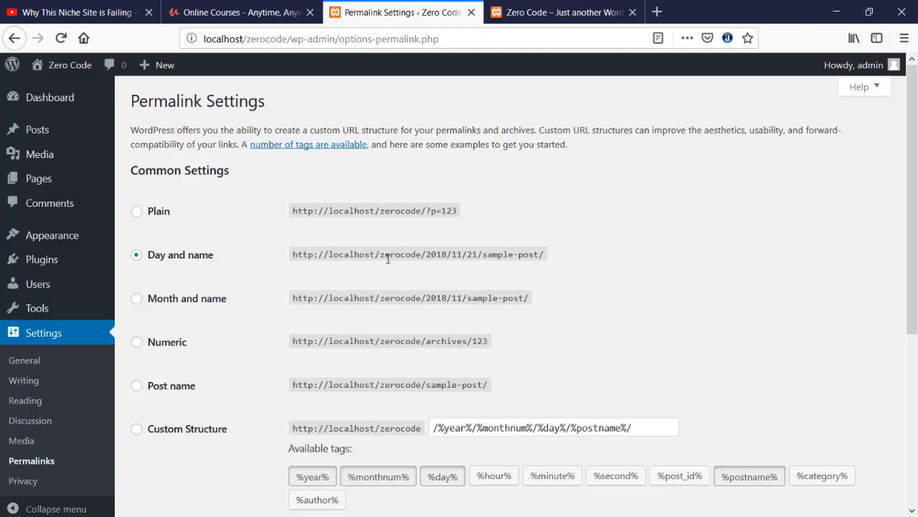
{"action": "left_click_drag", "start_coordinate": [428, 254], "coordinate": [470, 254]}
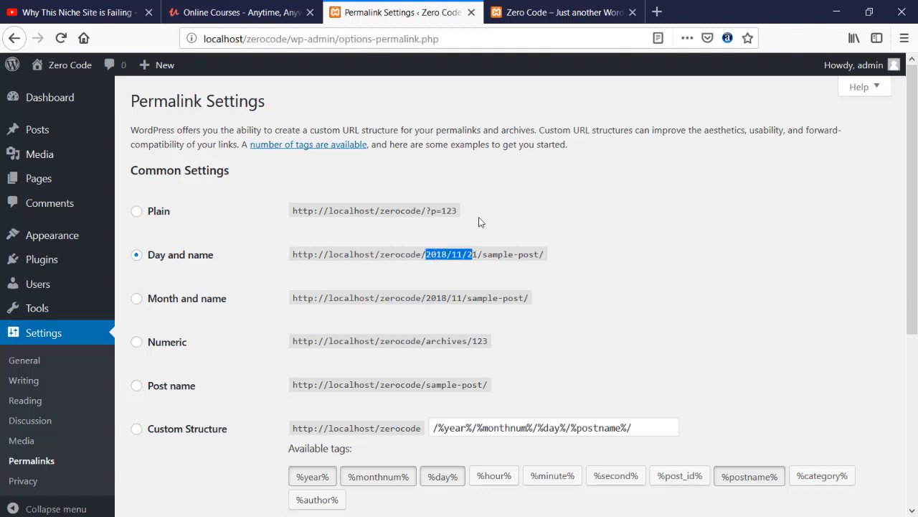
{"action": "left_click_drag", "start_coordinate": [298, 39], "coordinate": [320, 40]}
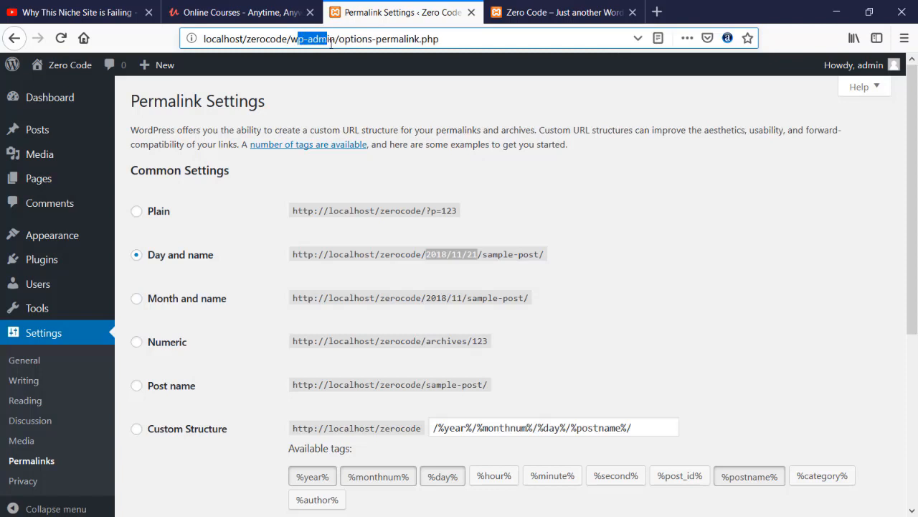
{"action": "left_click_drag", "start_coordinate": [455, 39], "coordinate": [280, 39]}
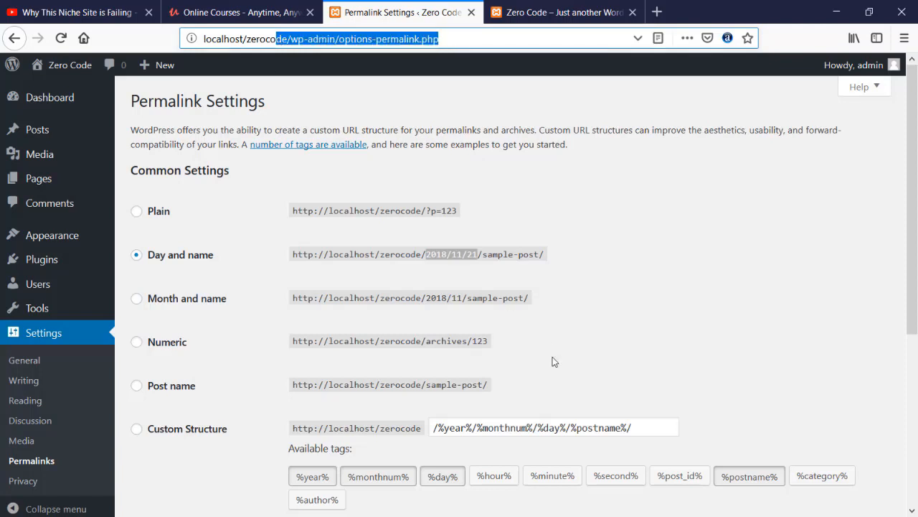
{"action": "left_click", "coordinate": [461, 282]}
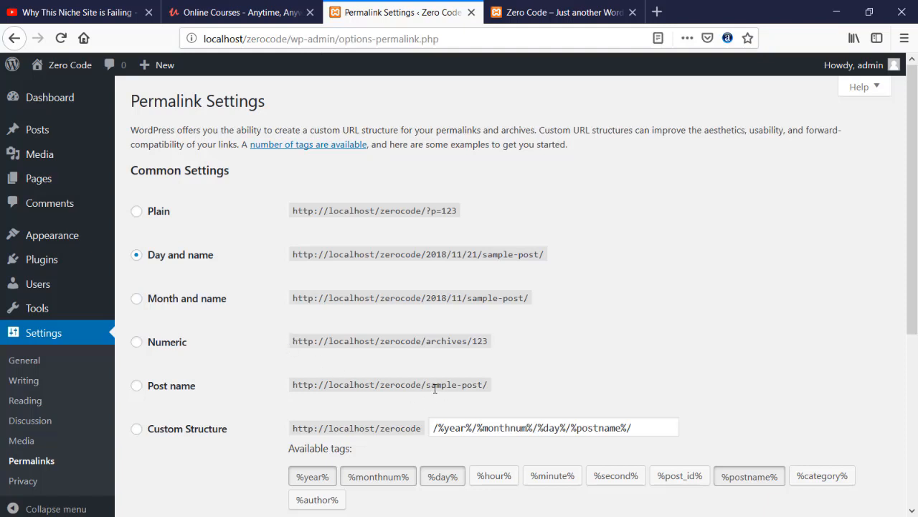
{"action": "left_click_drag", "start_coordinate": [424, 387], "coordinate": [478, 388]}
- Switch permalinks to the Post name structure (/%postname%/) and save the change
{"action": "left_click", "coordinate": [135, 387]}
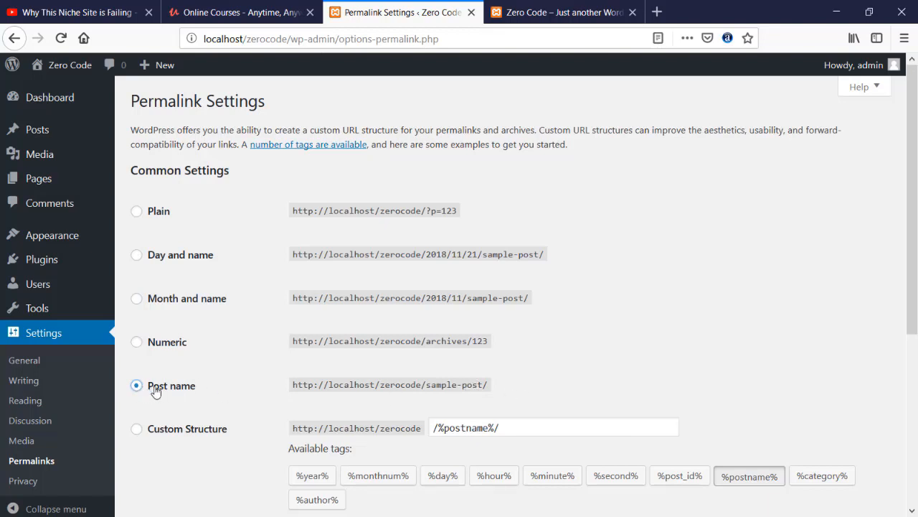
{"action": "scroll", "coordinate": [218, 360], "scroll_direction": "down", "scroll_amount": 5}
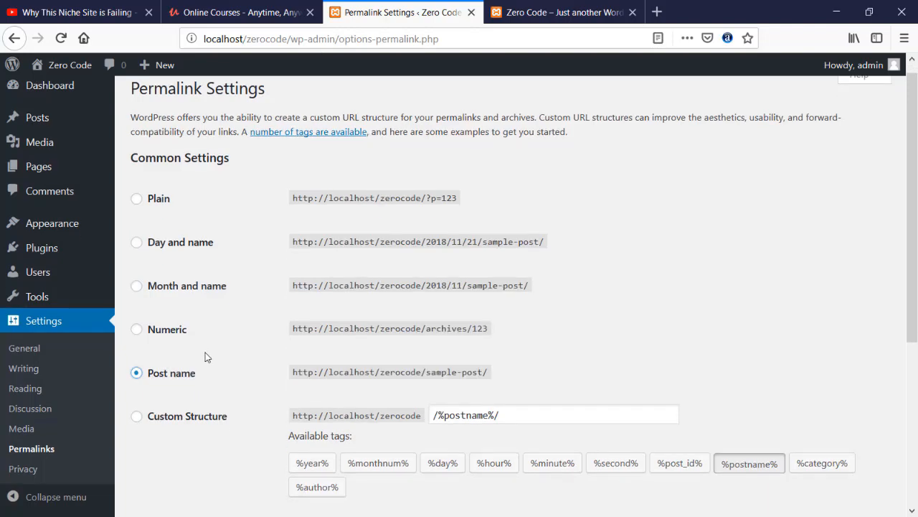
{"action": "scroll", "coordinate": [193, 429], "scroll_direction": "down", "scroll_amount": 1}
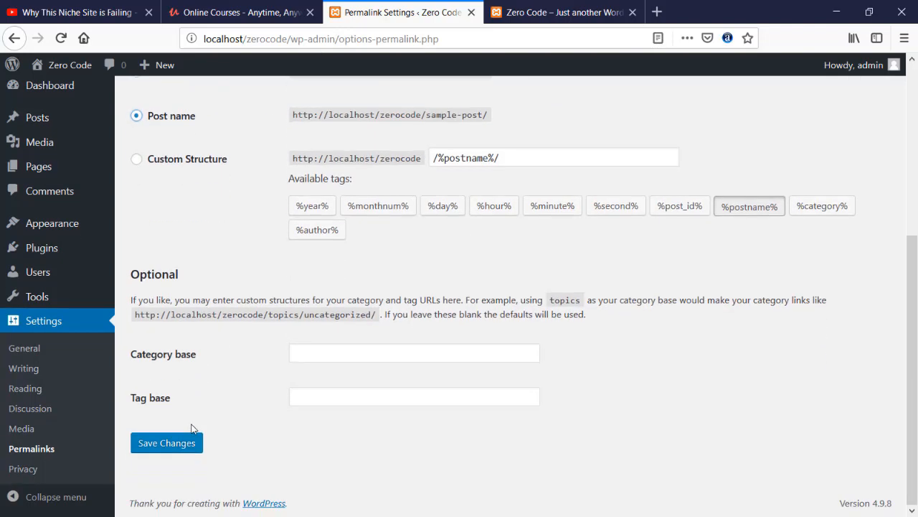
{"action": "left_click", "coordinate": [170, 442]}
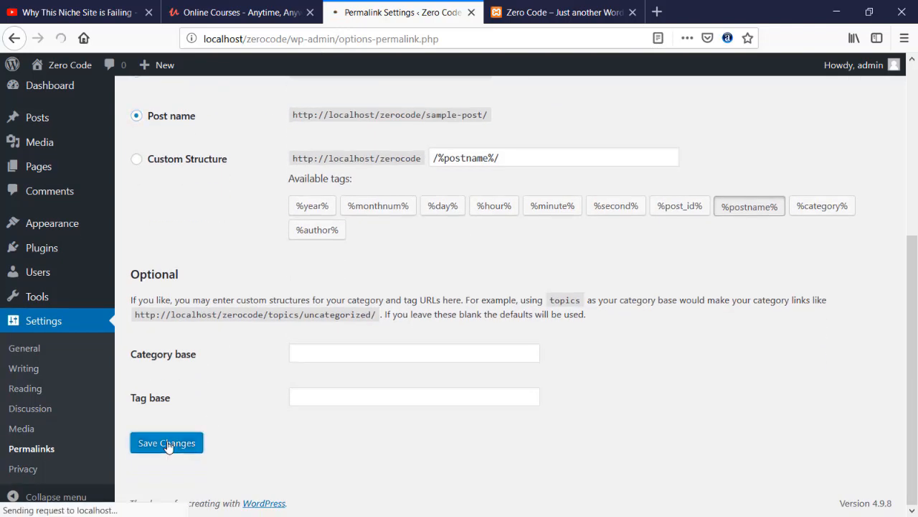
{"action": "scroll", "coordinate": [170, 442], "scroll_direction": "down", "scroll_amount": 3}
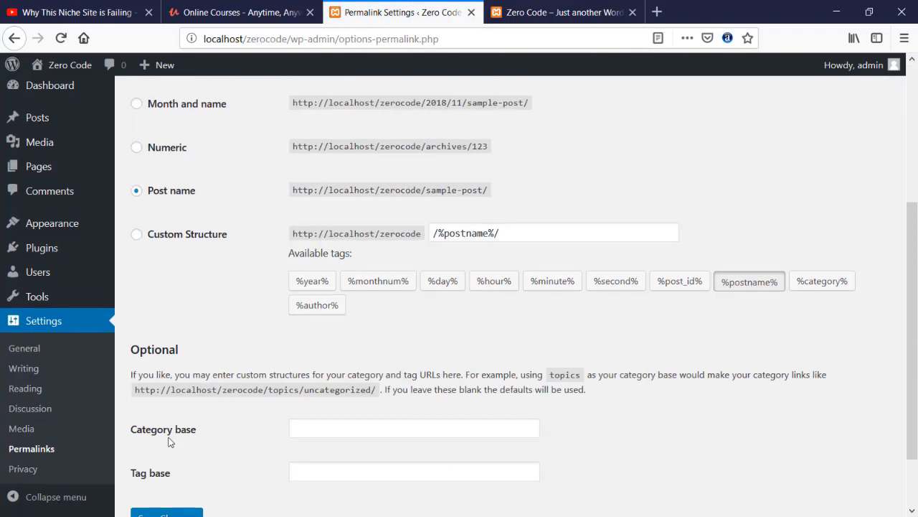
{"action": "scroll", "coordinate": [50, 185], "scroll_direction": "up", "scroll_amount": 3}
- Go from the Dashboard to Appearance > Themes to see the three installed themes
{"action": "mouse_move", "coordinate": [52, 179]}
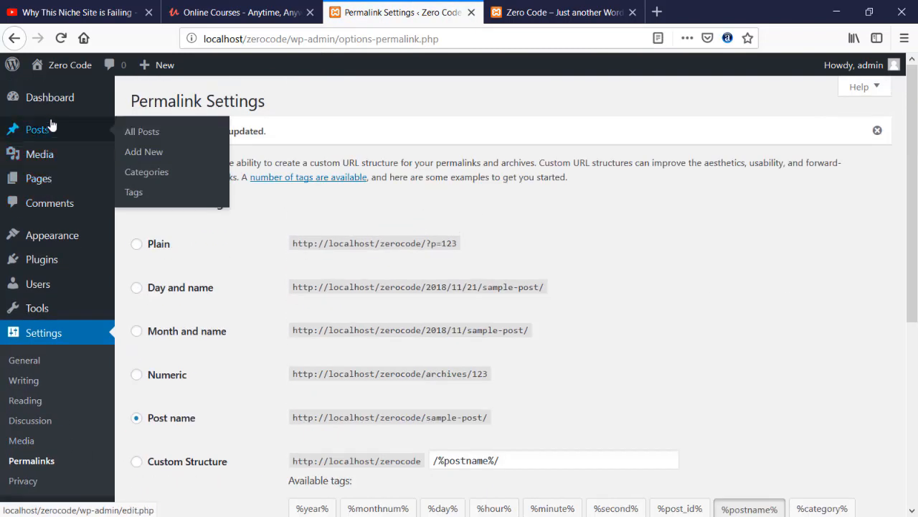
{"action": "left_click", "coordinate": [43, 98]}
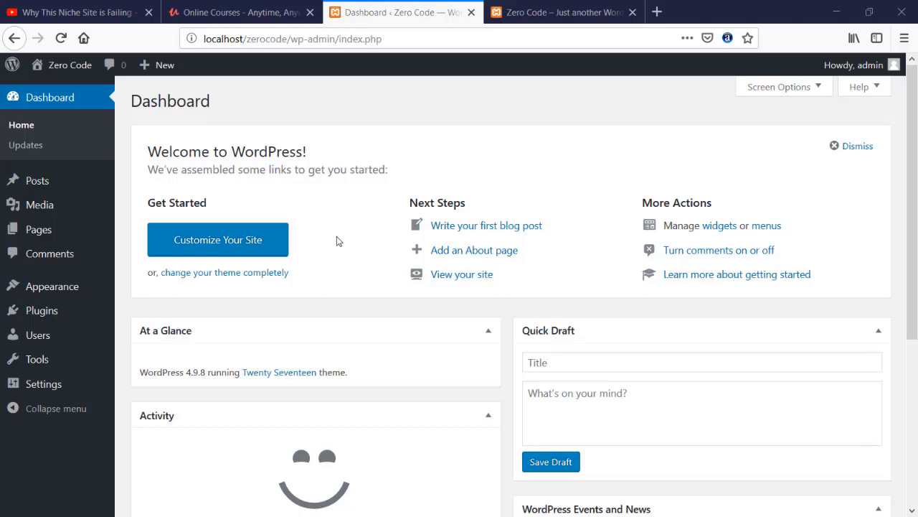
{"action": "mouse_move", "coordinate": [90, 286]}
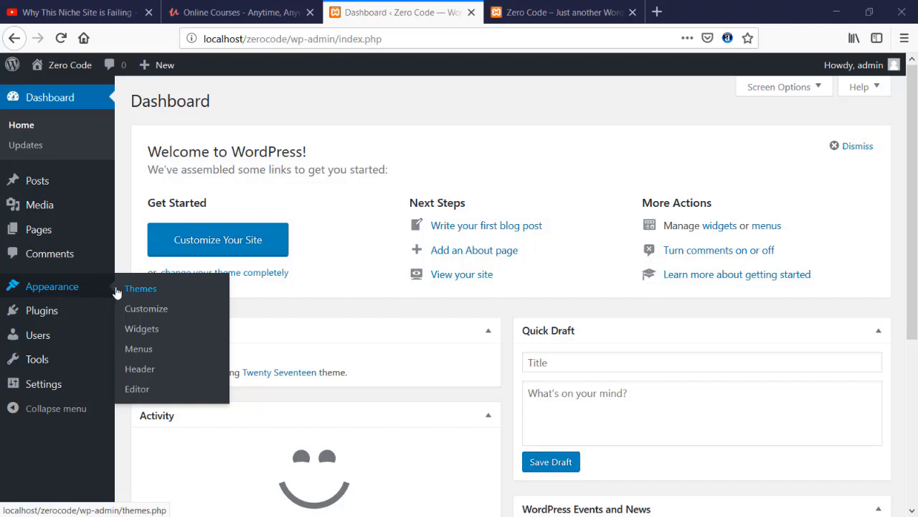
{"action": "left_click", "coordinate": [151, 295]}
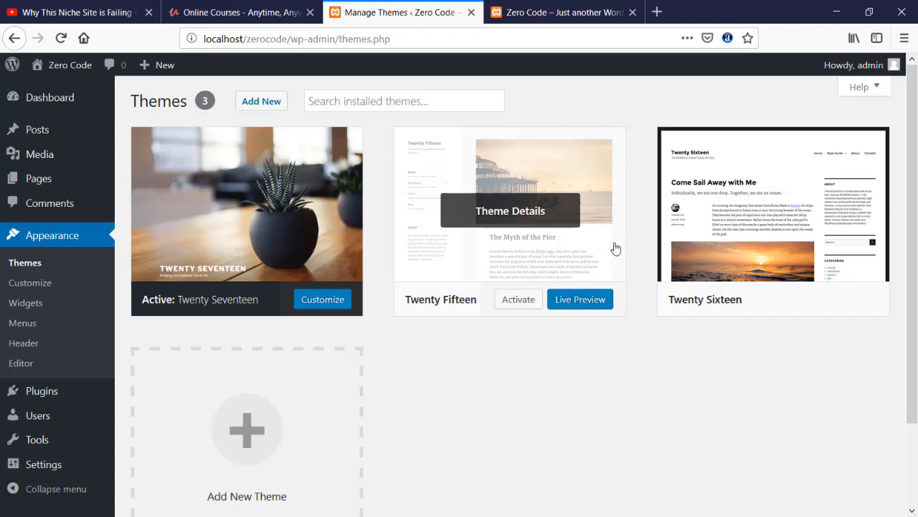
{"action": "mouse_move", "coordinate": [685, 251]}
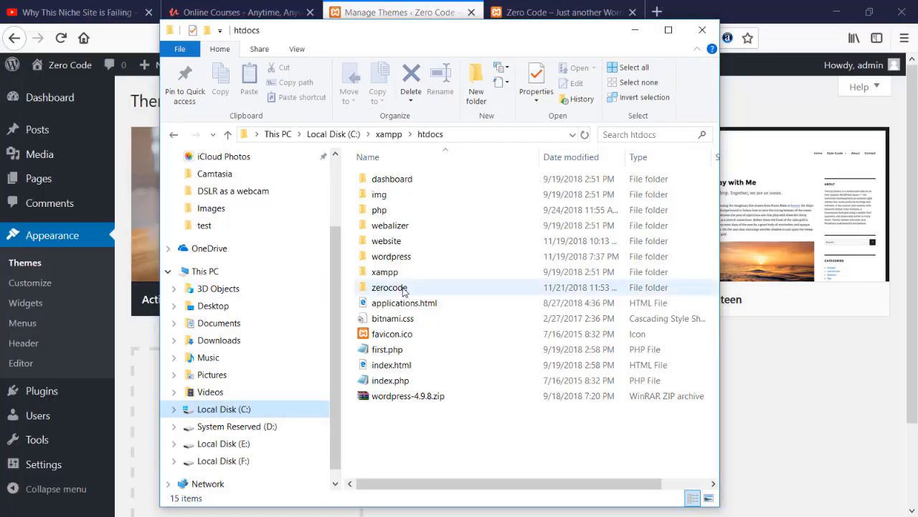
- Browse File Explorer to zerocode\wp-content\themes, placed beside the WordPress Themes page
{"action": "double_click", "coordinate": [403, 289]}
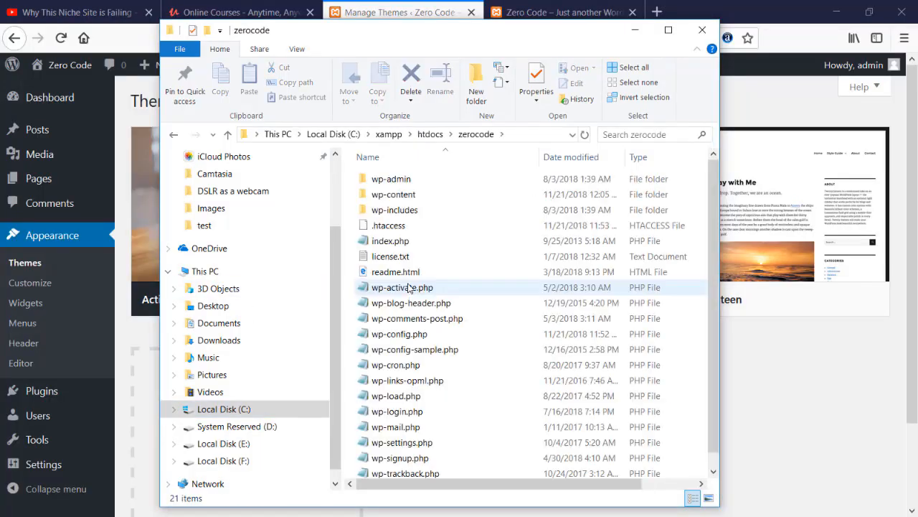
{"action": "double_click", "coordinate": [391, 201]}
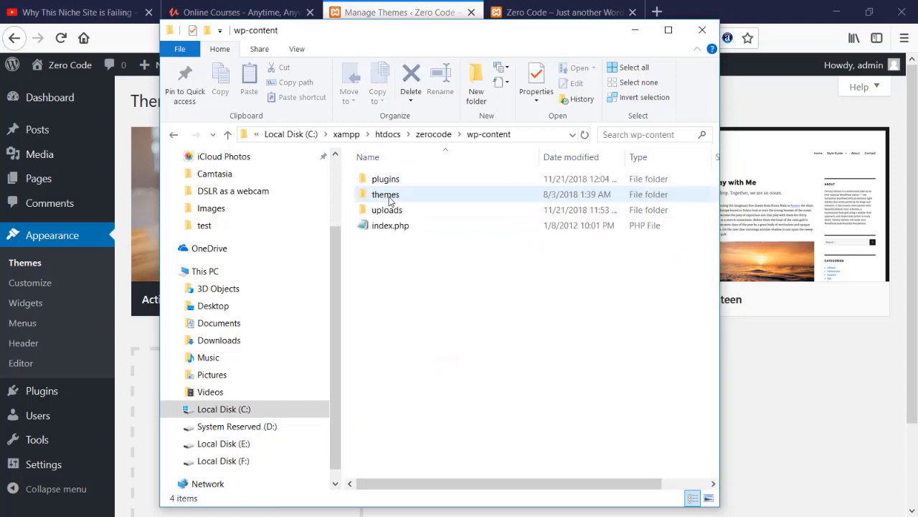
{"action": "double_click", "coordinate": [381, 195]}
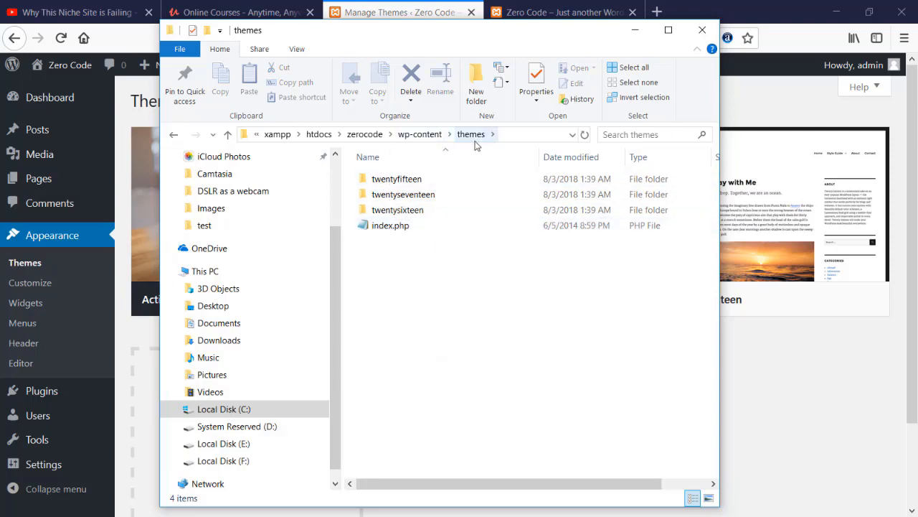
{"action": "left_click_drag", "start_coordinate": [360, 41], "coordinate": [558, 45]}
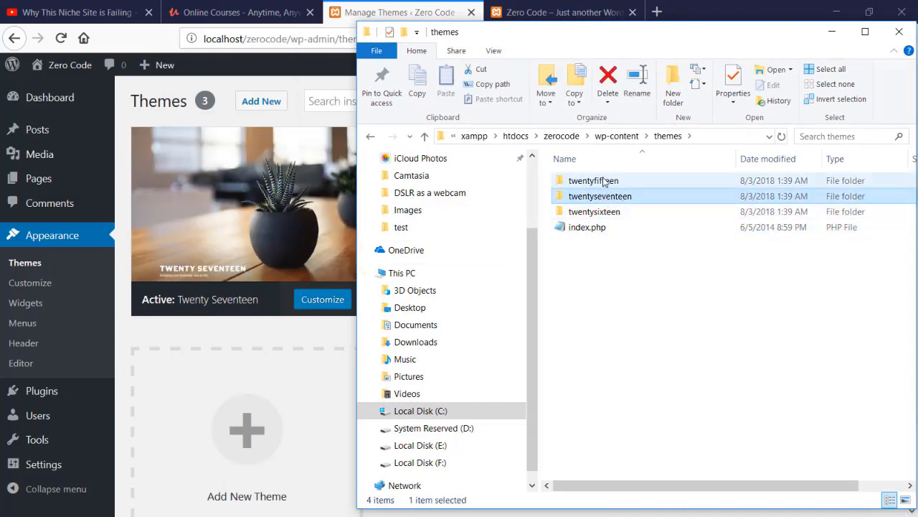
- Permanently delete the twentyfifteen and twentysixteen theme folders
{"action": "left_click", "coordinate": [608, 180]}
{"action": "left_click", "coordinate": [602, 215], "text": "ctrl"}
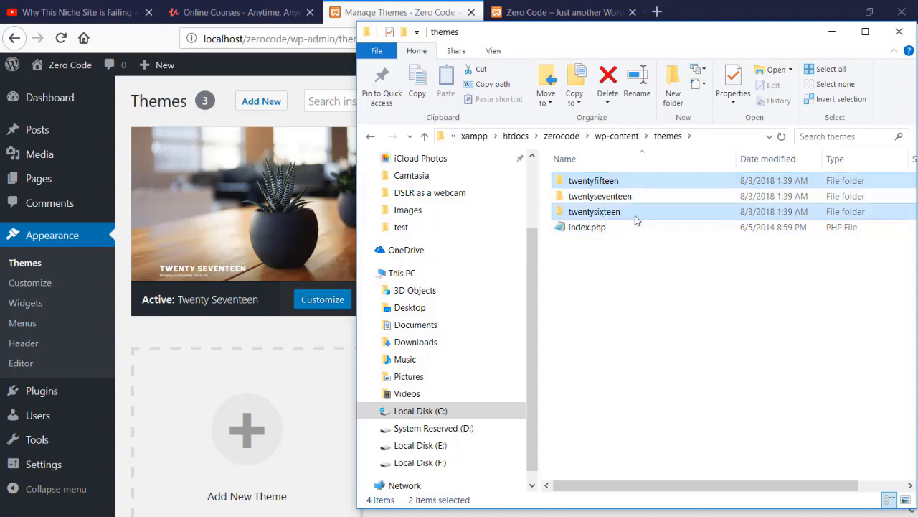
{"action": "key", "text": "shift+Delete"}
{"action": "key", "text": "Return"}
- Reload the Themes page in Firefox to confirm only Twenty Seventeen remains
{"action": "left_click", "coordinate": [405, 13]}
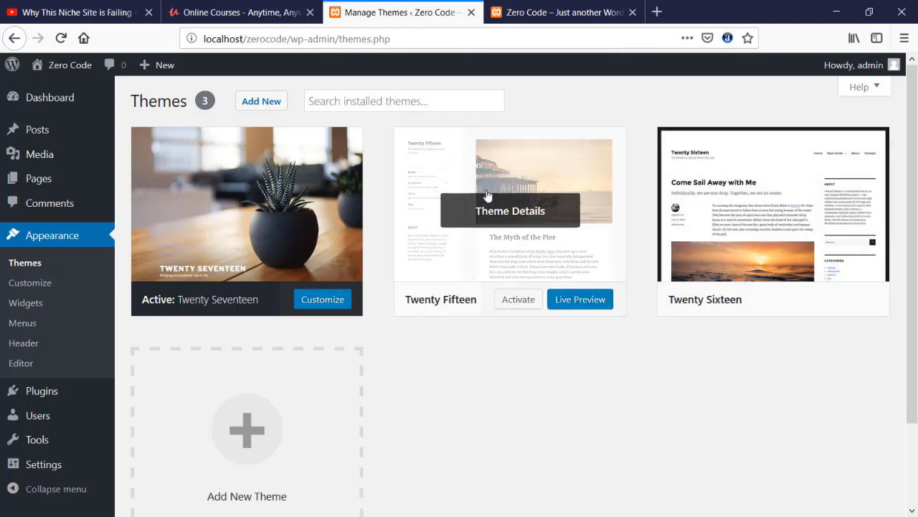
{"action": "left_click", "coordinate": [61, 38]}
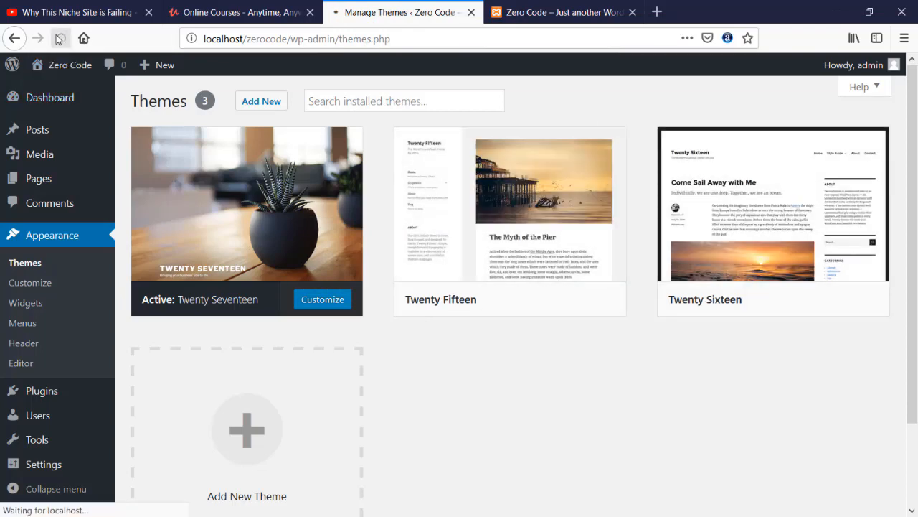
{"action": "scroll", "coordinate": [515, 302], "scroll_direction": "down", "scroll_amount": 1}
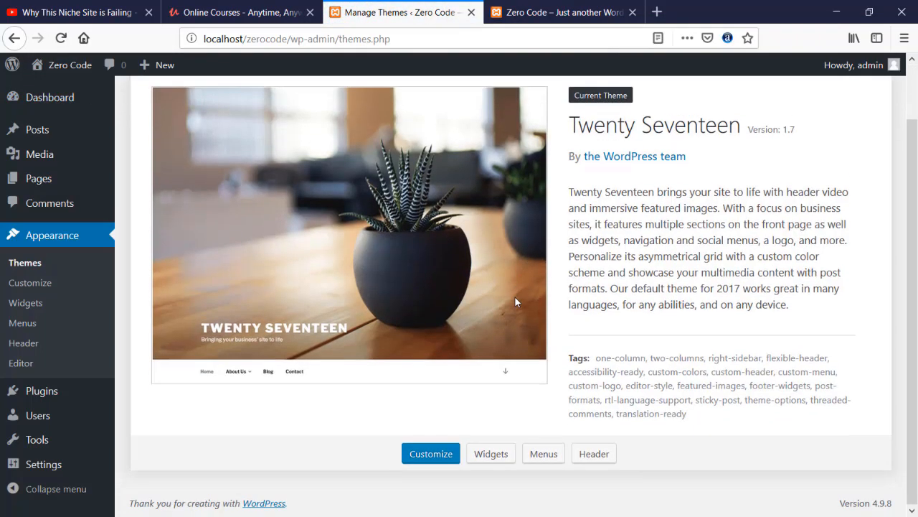
{"action": "key", "text": "alt+Tab"}
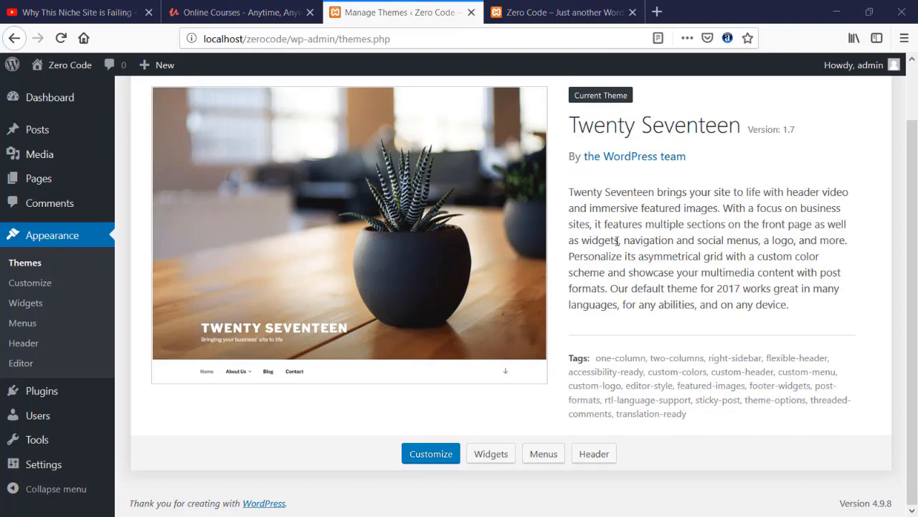
{"action": "scroll", "coordinate": [718, 140], "scroll_direction": "up", "scroll_amount": 1}
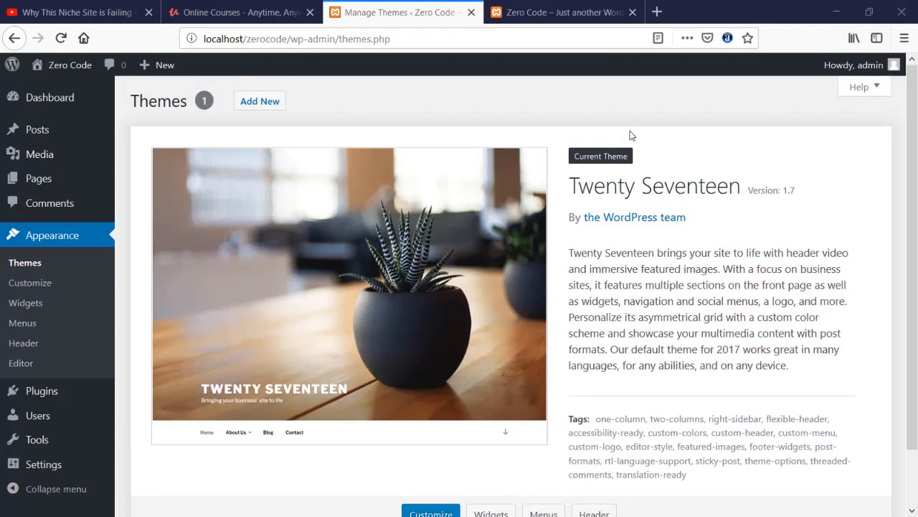
- Browse the Popular themes list on the Add Themes page, including OceanWP, Astra and Hestia
{"action": "left_click", "coordinate": [256, 106]}
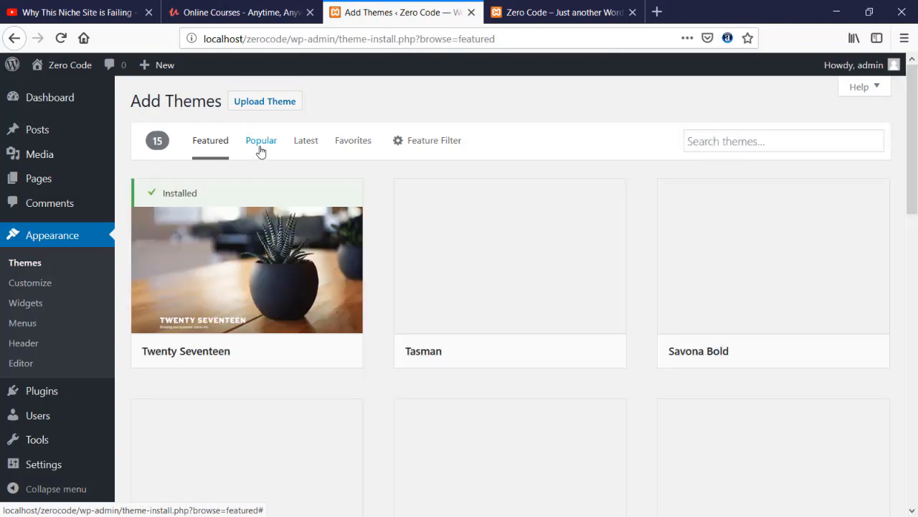
{"action": "left_click", "coordinate": [260, 147]}
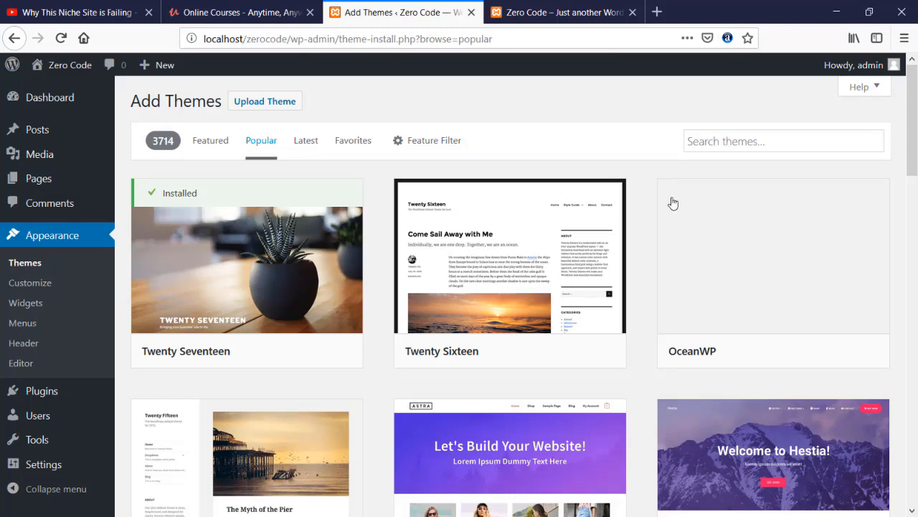
{"action": "mouse_move", "coordinate": [719, 337]}
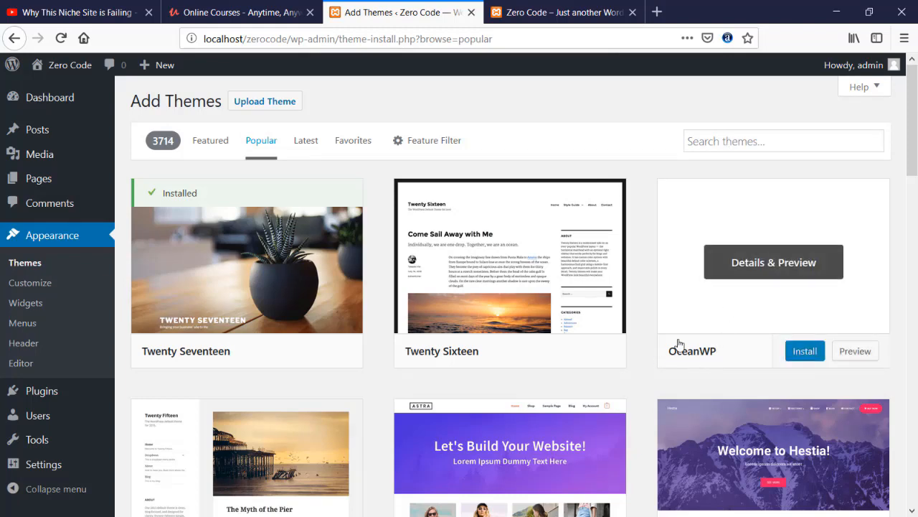
{"action": "scroll", "coordinate": [677, 342], "scroll_direction": "down", "scroll_amount": 2}
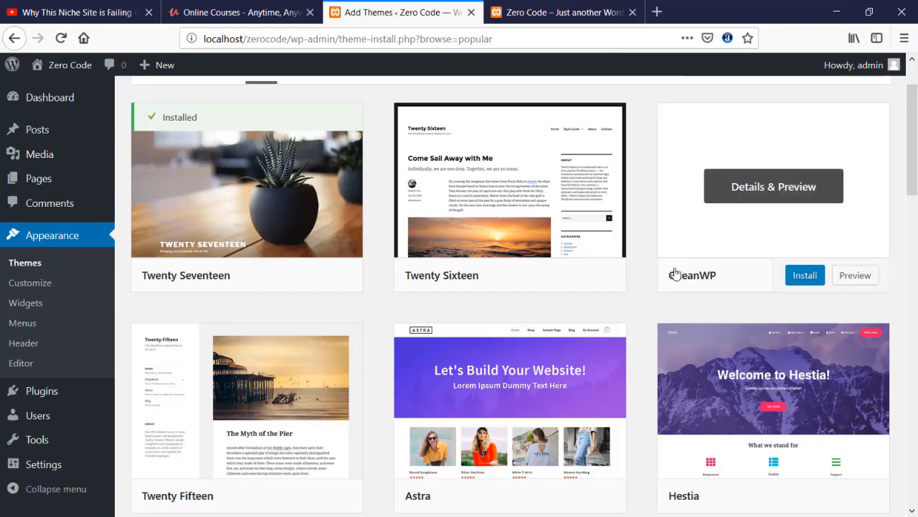
{"action": "scroll", "coordinate": [672, 272], "scroll_direction": "down", "scroll_amount": 1}
{"action": "scroll", "coordinate": [673, 273], "scroll_direction": "up", "scroll_amount": 3}
- Search themes for 'oceanwp' and install the OceanWP theme
{"action": "left_click", "coordinate": [715, 132]}
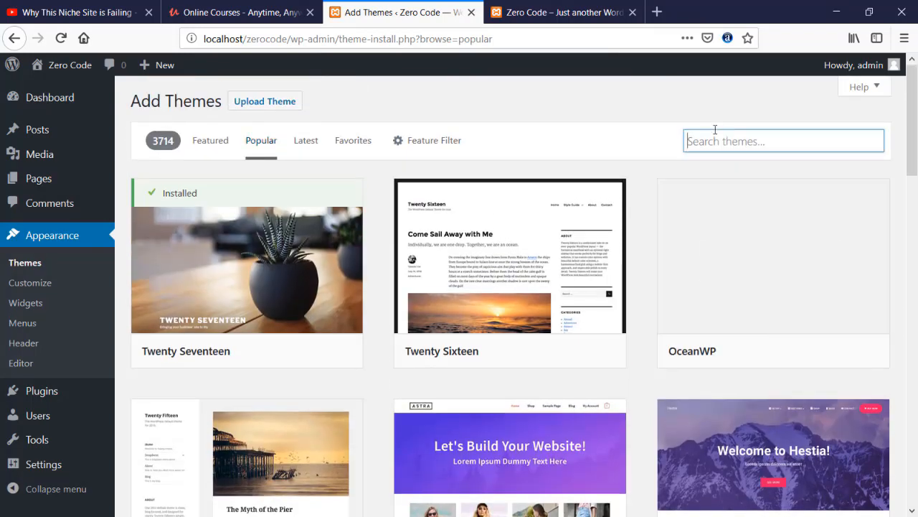
{"action": "type", "text": "oceanwp"}
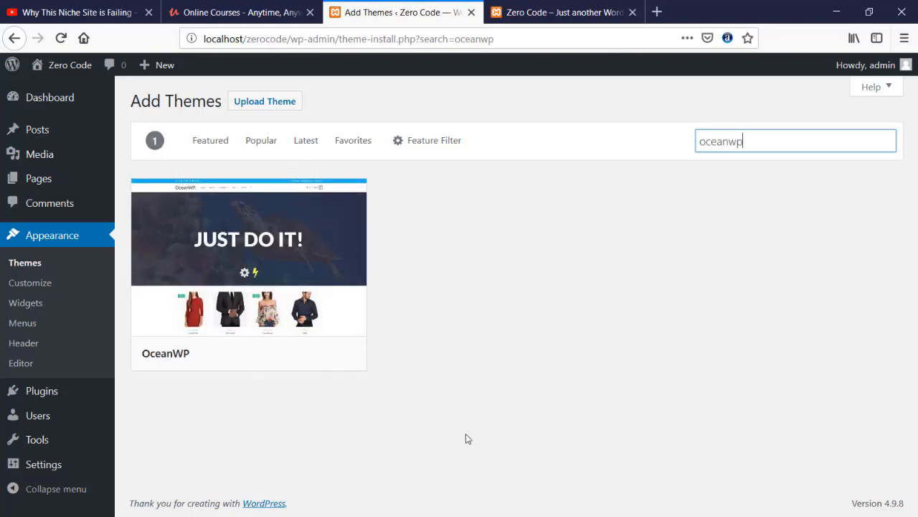
{"action": "mouse_move", "coordinate": [357, 287]}
{"action": "mouse_move", "coordinate": [322, 236]}
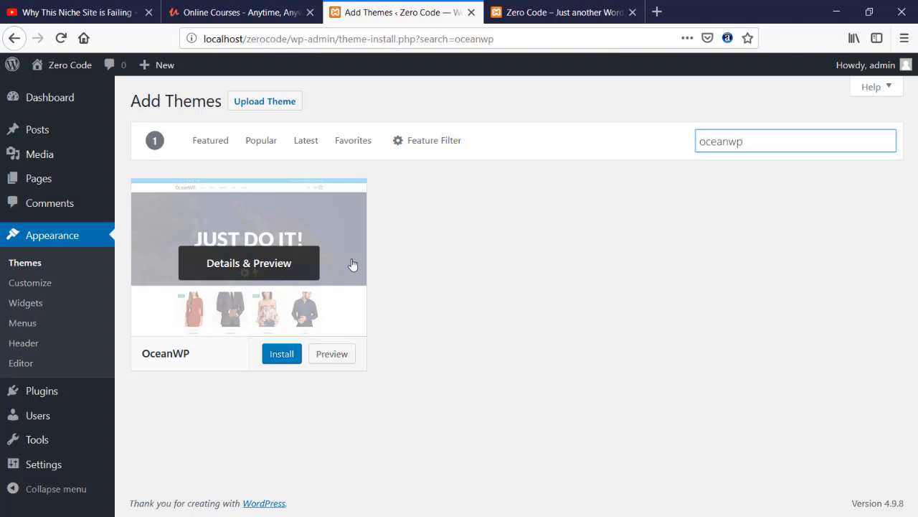
{"action": "left_click", "coordinate": [286, 357]}
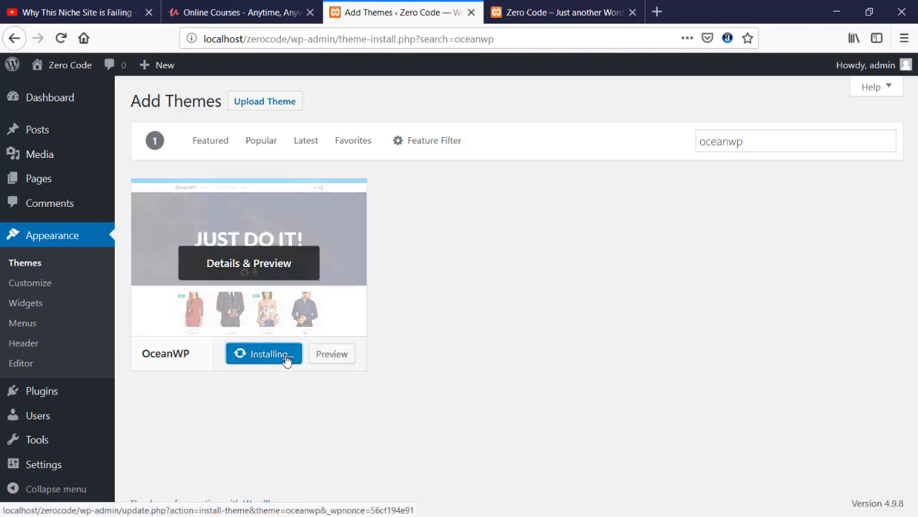
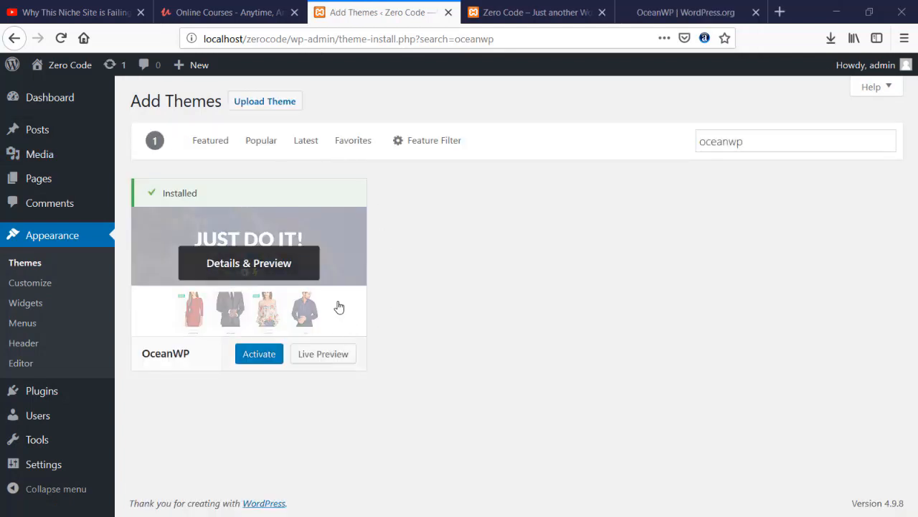
- Activate the OceanWP theme and close the OceanWP.org tab
{"action": "left_click", "coordinate": [255, 356]}
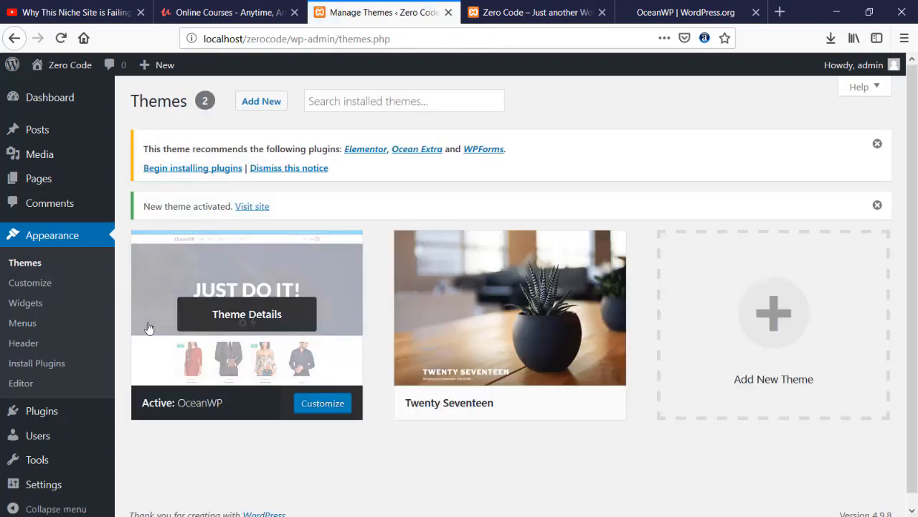
{"action": "scroll", "coordinate": [94, 312], "scroll_direction": "down", "scroll_amount": 1}
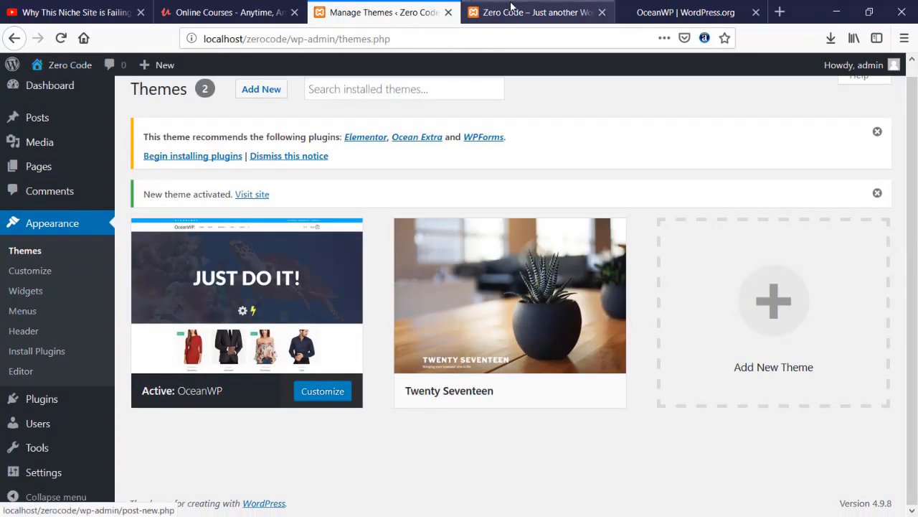
{"action": "left_click", "coordinate": [756, 12]}
- Reload the front page to view it in OceanWP, then go back to the Themes page
{"action": "left_click", "coordinate": [545, 12]}
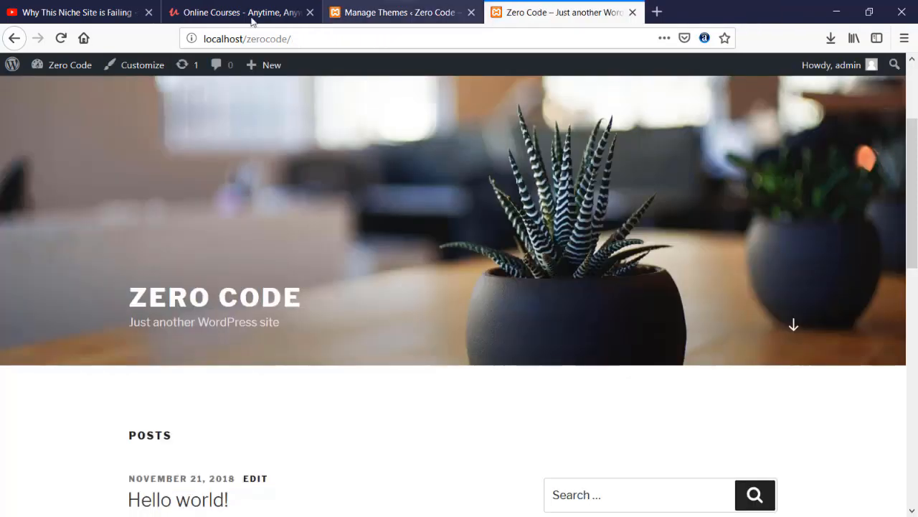
{"action": "left_click", "coordinate": [61, 38]}
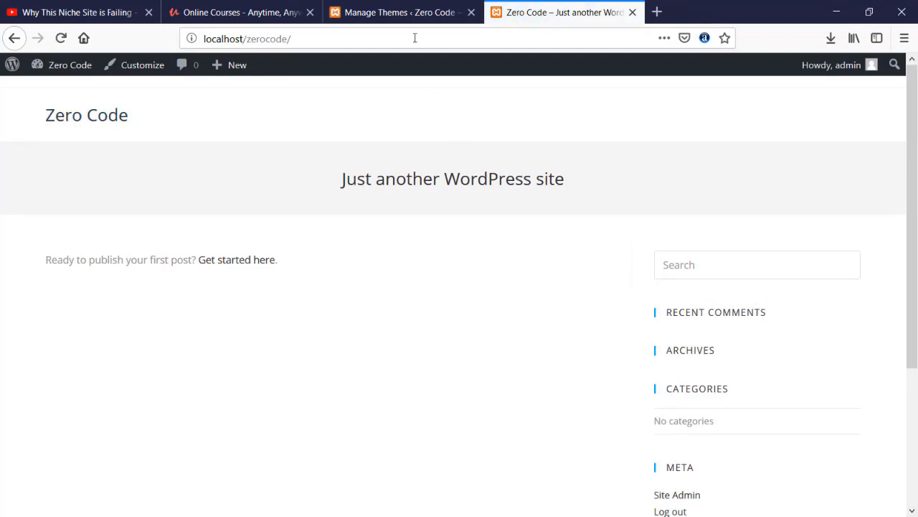
{"action": "left_click", "coordinate": [402, 12]}
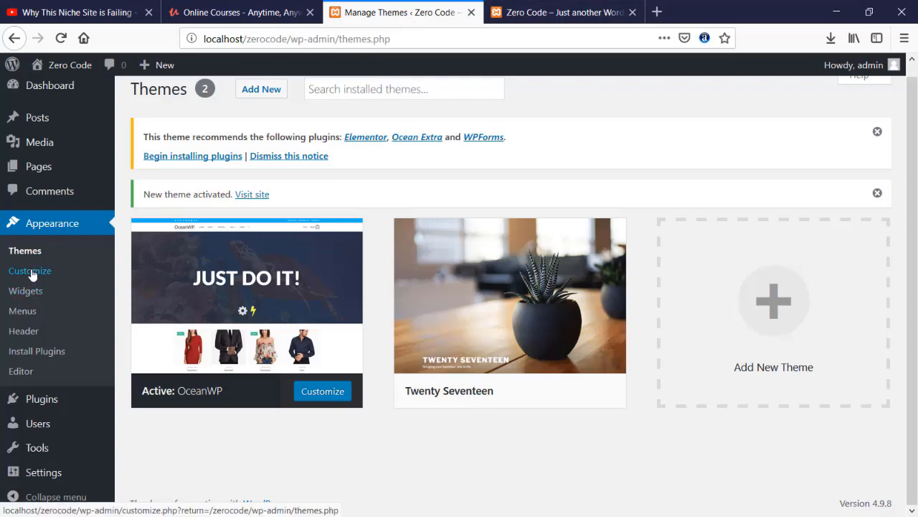
{"action": "key", "text": "ctrl+Tab"}
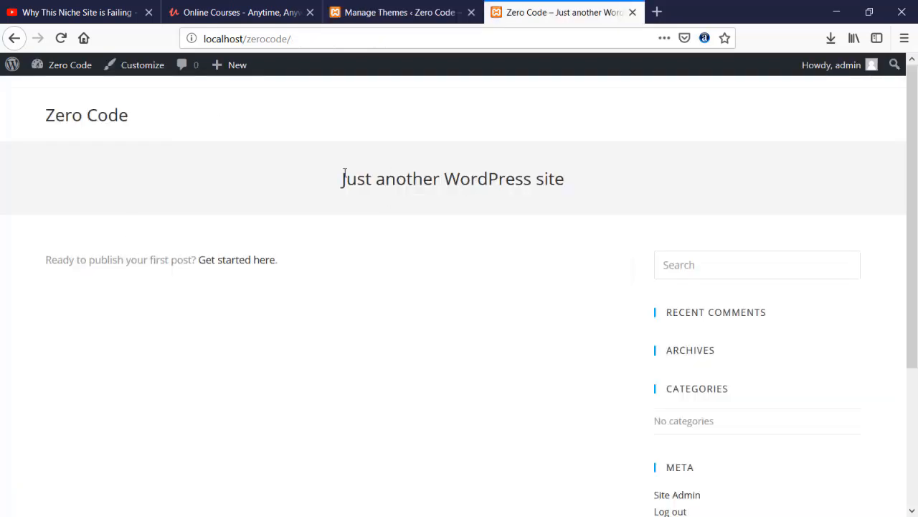
{"action": "left_click", "coordinate": [399, 10]}
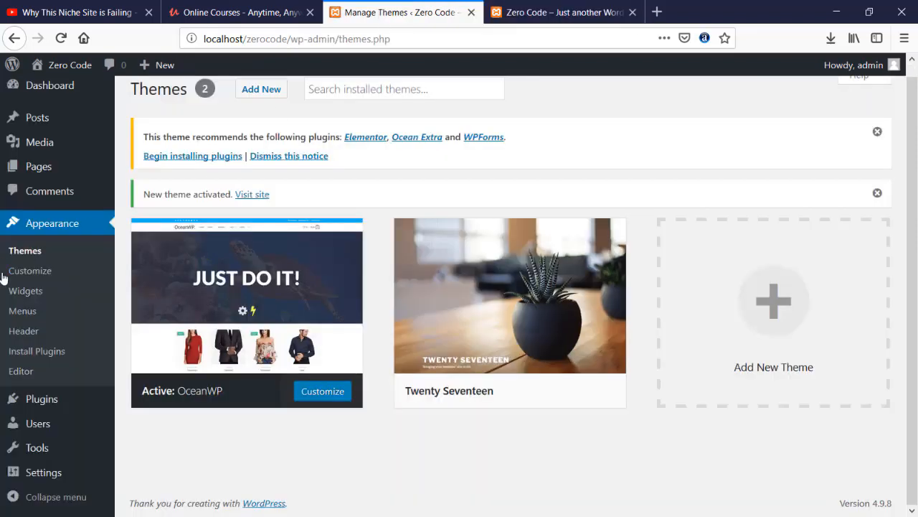
- In Customize > Site Identity, change the tagline to 'Build Website without Coding' and publish
{"action": "left_click", "coordinate": [27, 272]}
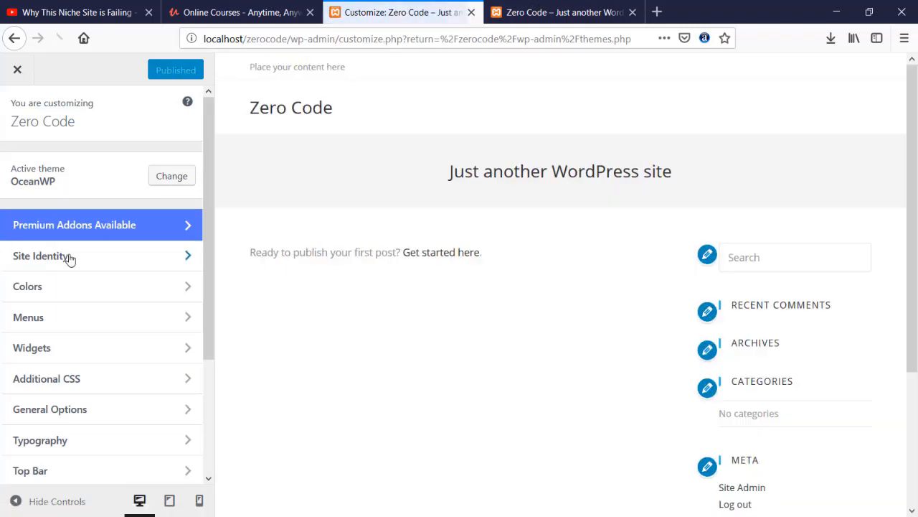
{"action": "left_click", "coordinate": [70, 256]}
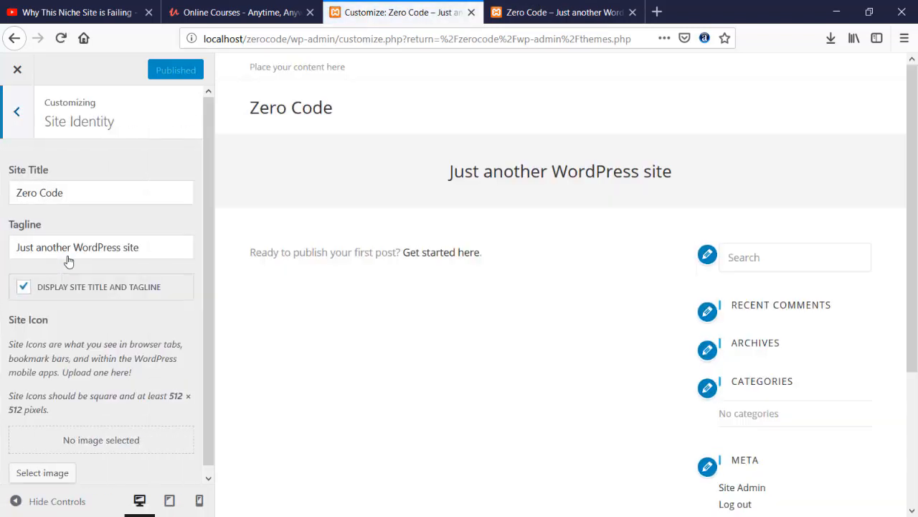
{"action": "left_click_drag", "start_coordinate": [135, 248], "coordinate": [14, 248]}
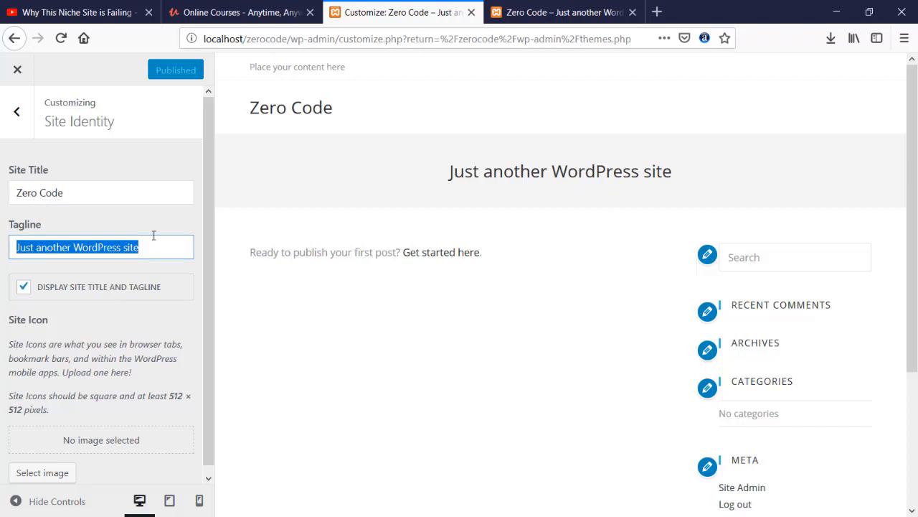
{"action": "type", "text": "Tu"}
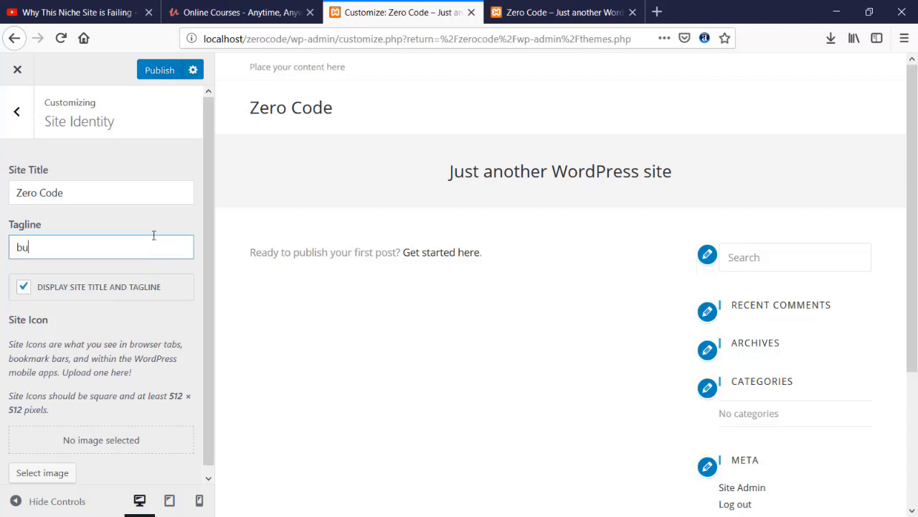
{"action": "key", "text": "BackSpace"}
{"action": "key", "text": "BackSpace"}
{"action": "type", "text": "Build we"}
{"action": "key", "text": "BackSpace"}
{"action": "type", "text": "Website with "}
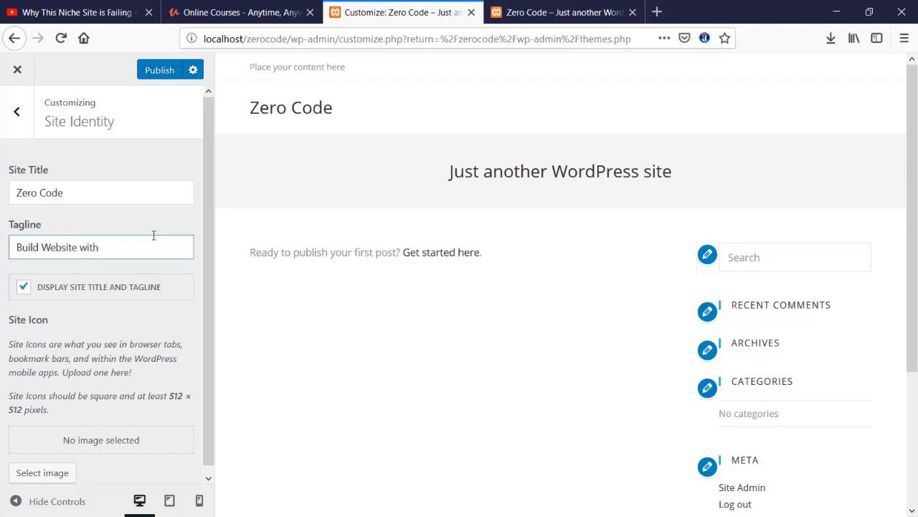
{"action": "type", "text": "out Coding"}
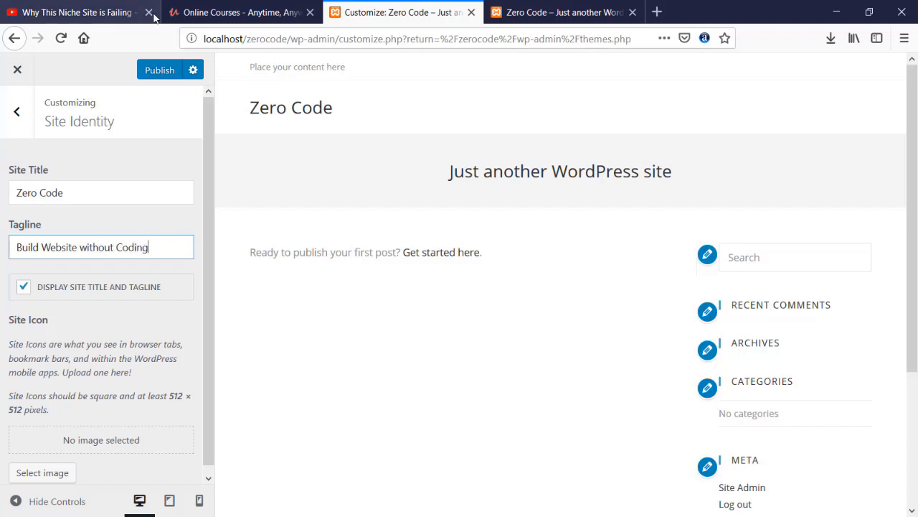
{"action": "left_click", "coordinate": [159, 70]}
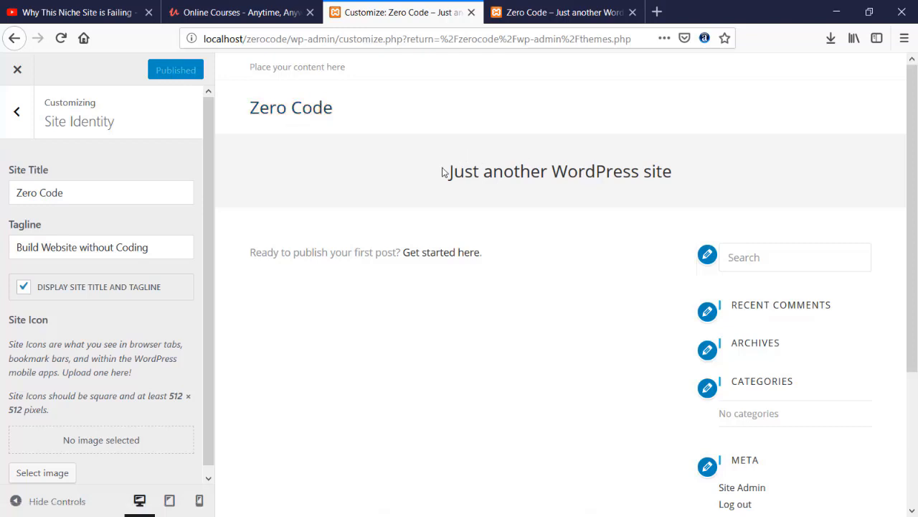
- Reload the front page and highlight the new tagline
{"action": "scroll", "coordinate": [153, 233], "scroll_direction": "down", "scroll_amount": 2}
{"action": "scroll", "coordinate": [152, 231], "scroll_direction": "up", "scroll_amount": 1}
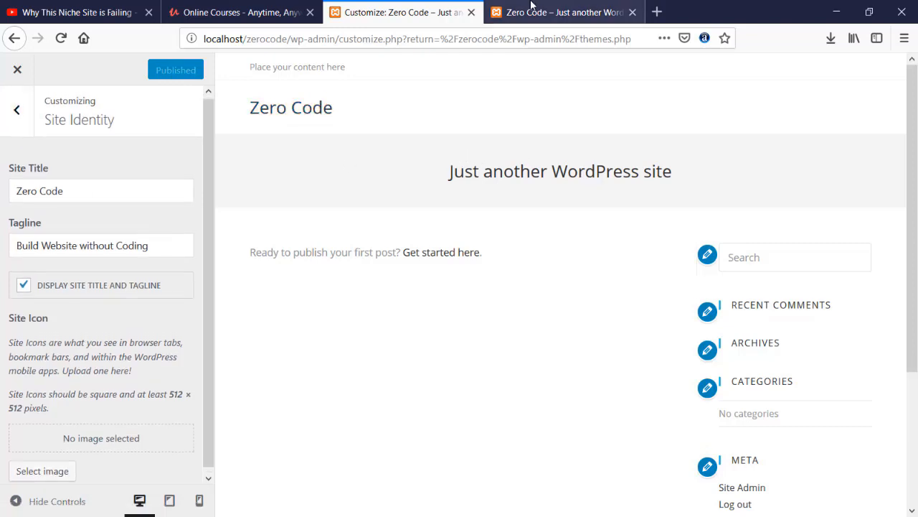
{"action": "left_click", "coordinate": [531, 5]}
{"action": "left_click", "coordinate": [61, 38]}
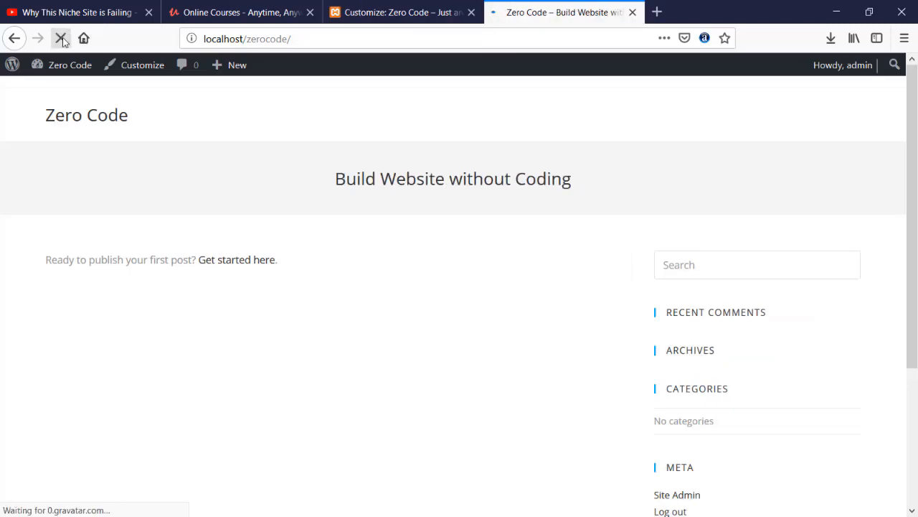
{"action": "left_click_drag", "start_coordinate": [333, 179], "coordinate": [571, 178]}
- Add a new page titled 'Home' and publish it
{"action": "left_click", "coordinate": [570, 166]}
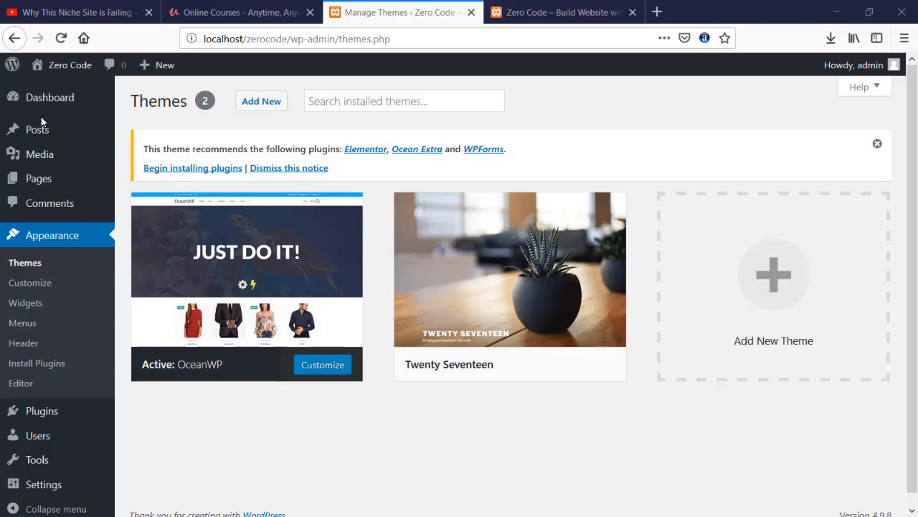
{"action": "left_click", "coordinate": [47, 188]}
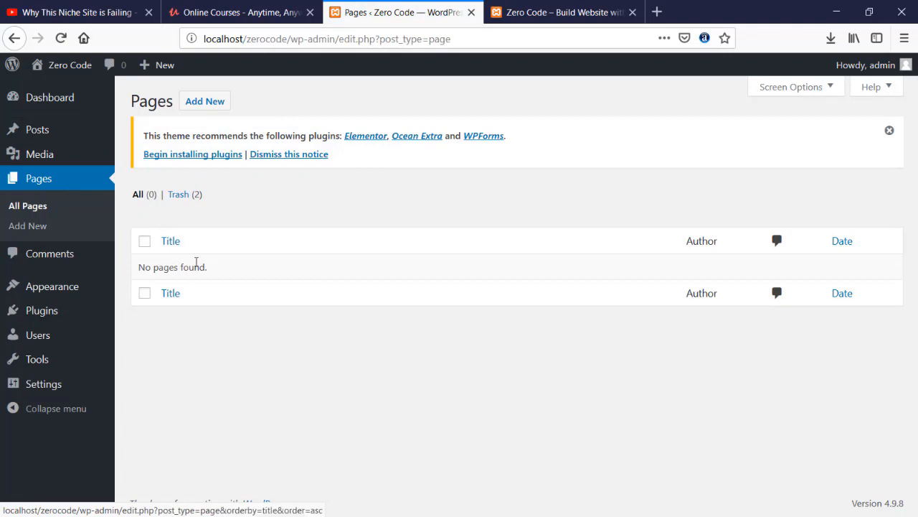
{"action": "left_click", "coordinate": [202, 107]}
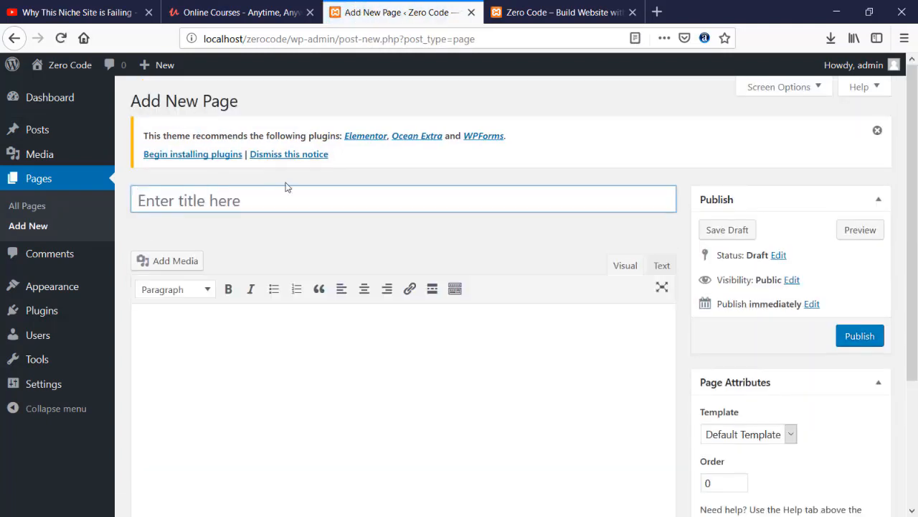
{"action": "left_click", "coordinate": [286, 186]}
{"action": "type", "text": "Home"}
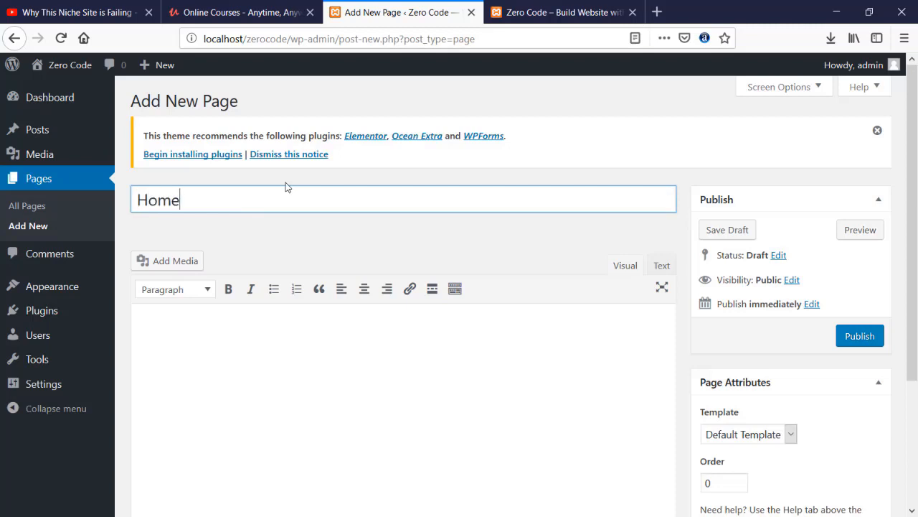
{"action": "left_click", "coordinate": [859, 335]}
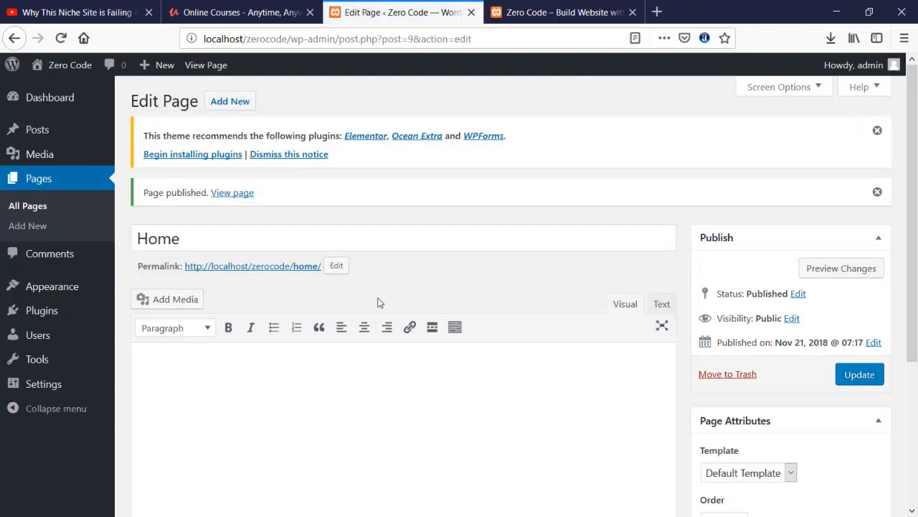
{"action": "scroll", "coordinate": [375, 300], "scroll_direction": "down", "scroll_amount": 2}
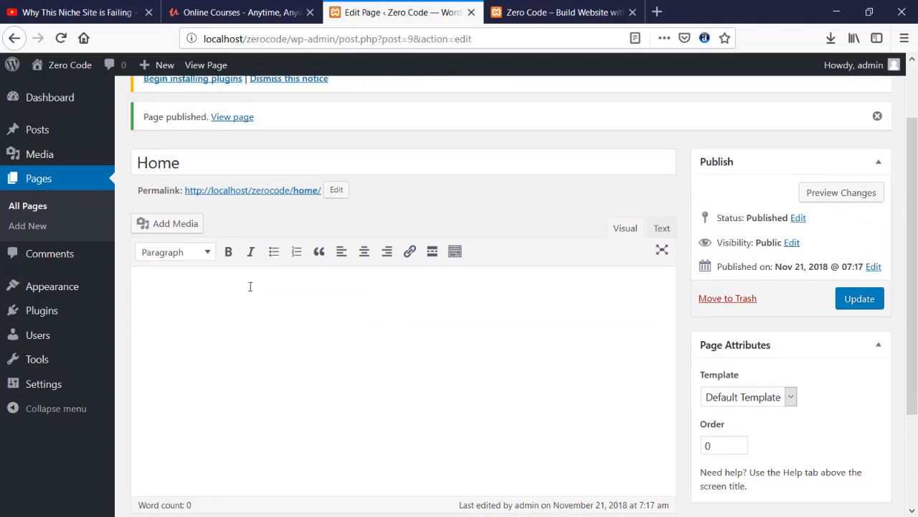
{"action": "scroll", "coordinate": [250, 287], "scroll_direction": "up", "scroll_amount": 2}
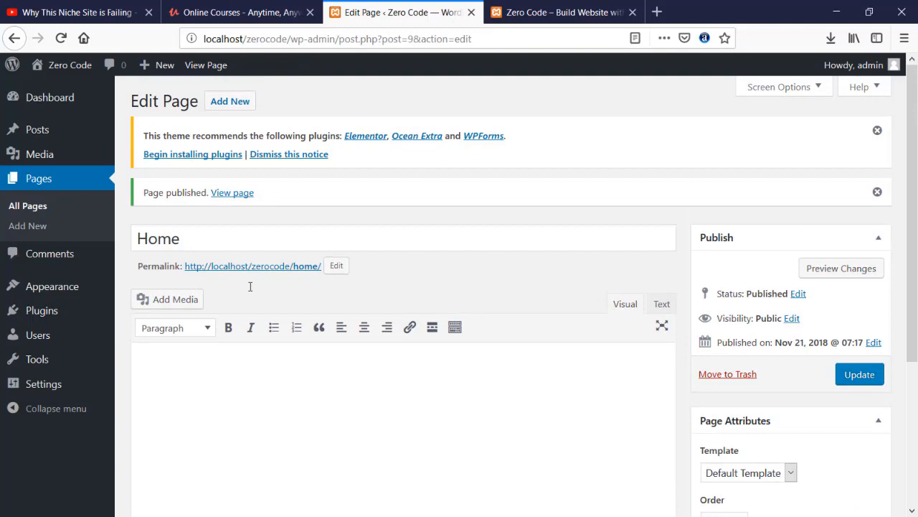
{"action": "scroll", "coordinate": [275, 365], "scroll_direction": "down", "scroll_amount": 2}
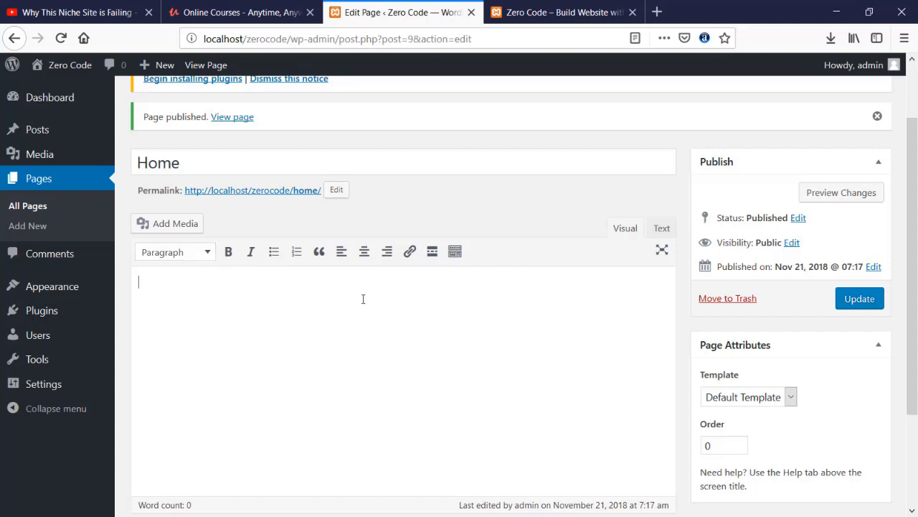
- Type 'That is the home page website' in Home and make it bold and italic
{"action": "type", "text": "That is the home page website."}
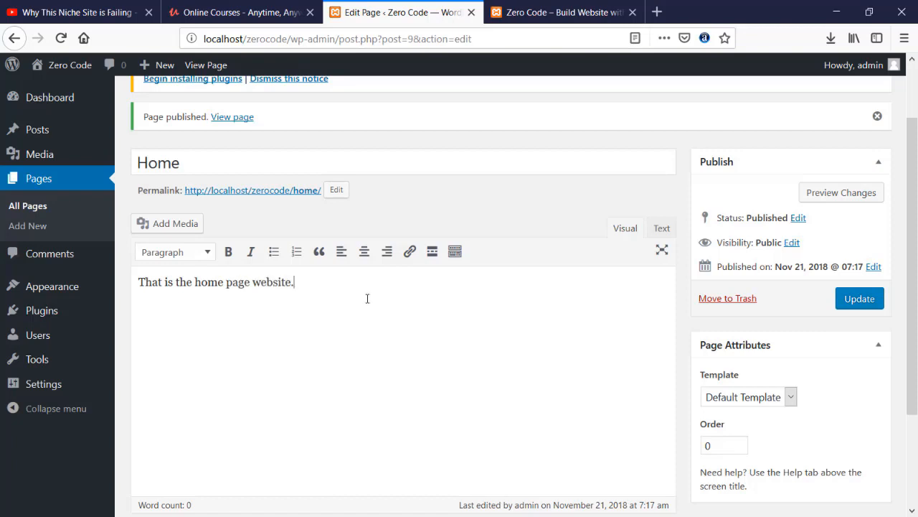
{"action": "left_click_drag", "start_coordinate": [367, 299], "coordinate": [153, 277]}
{"action": "left_click", "coordinate": [227, 257]}
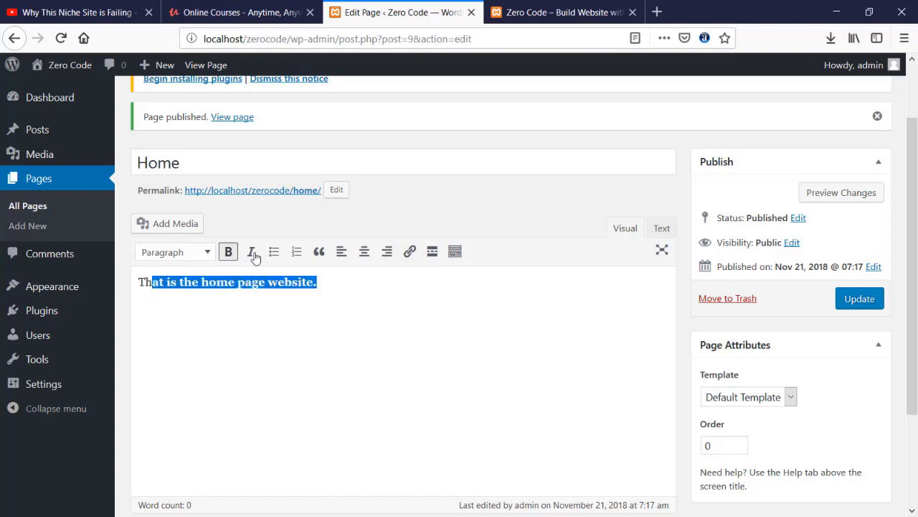
{"action": "left_click", "coordinate": [251, 252]}
{"action": "left_click", "coordinate": [363, 282]}
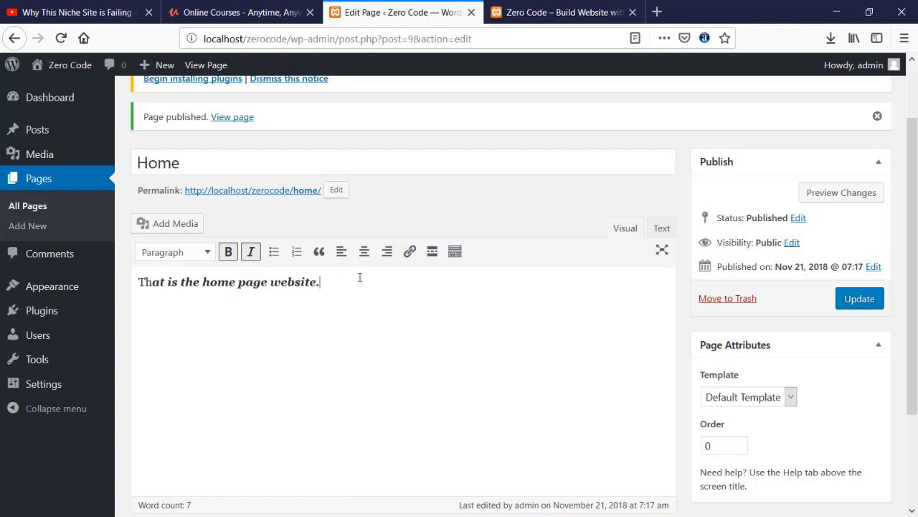
- Add a three-item numbered list below, starting 'There are different option'
{"action": "key", "text": "Return"}
{"action": "key", "text": "Return"}
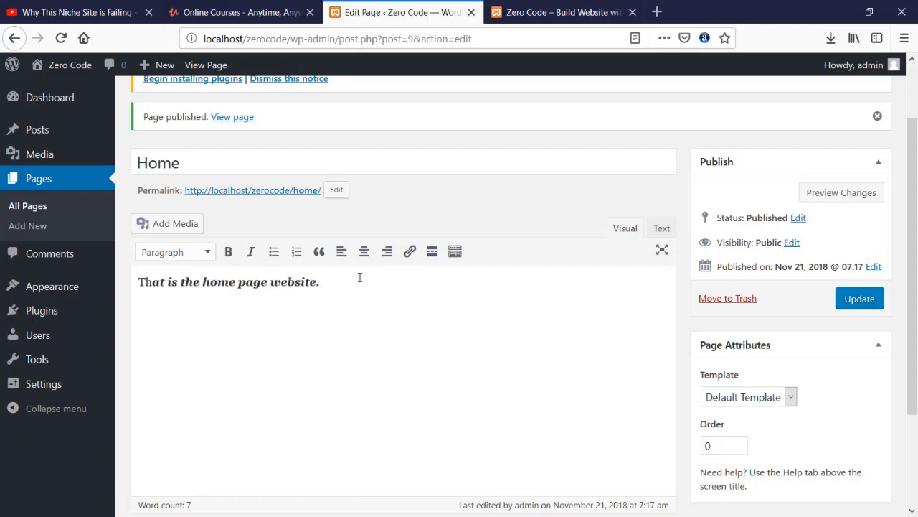
{"action": "type", "text": "There are dif"}
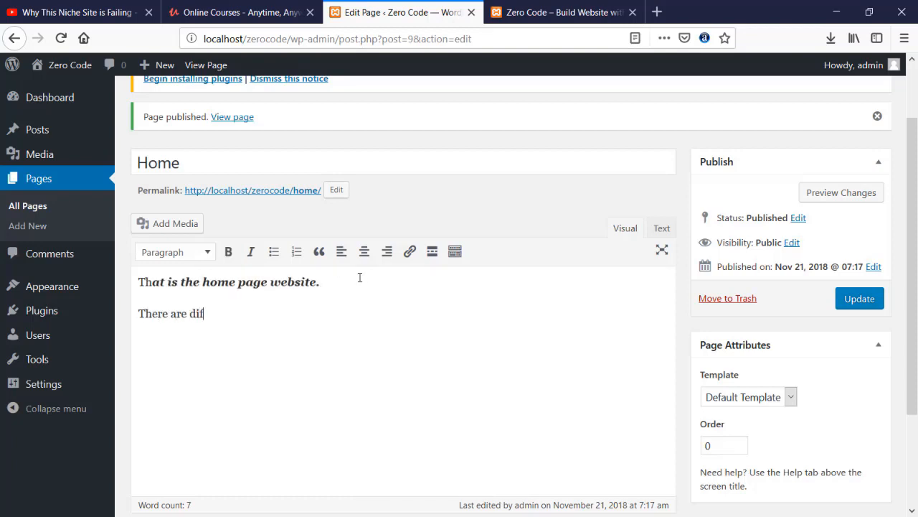
{"action": "type", "text": "ferent option"}
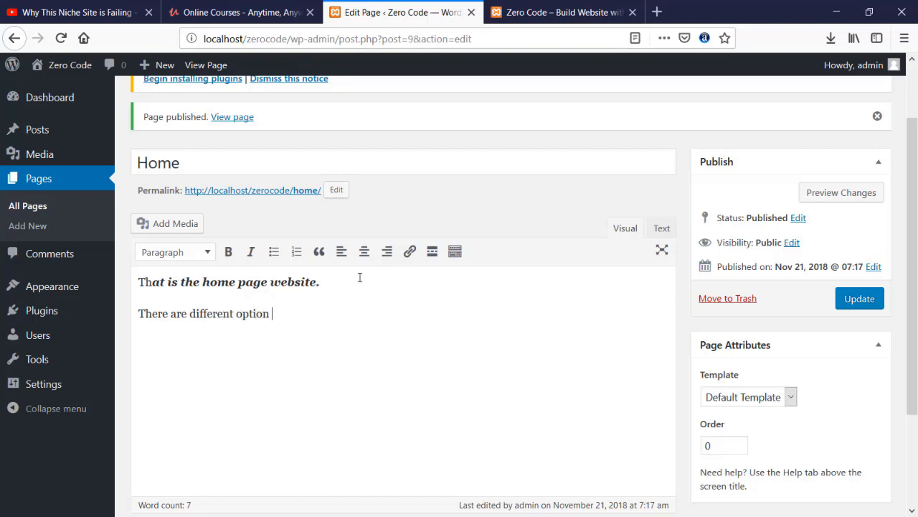
{"action": "left_click", "coordinate": [297, 252]}
{"action": "type", "text": "tion "}
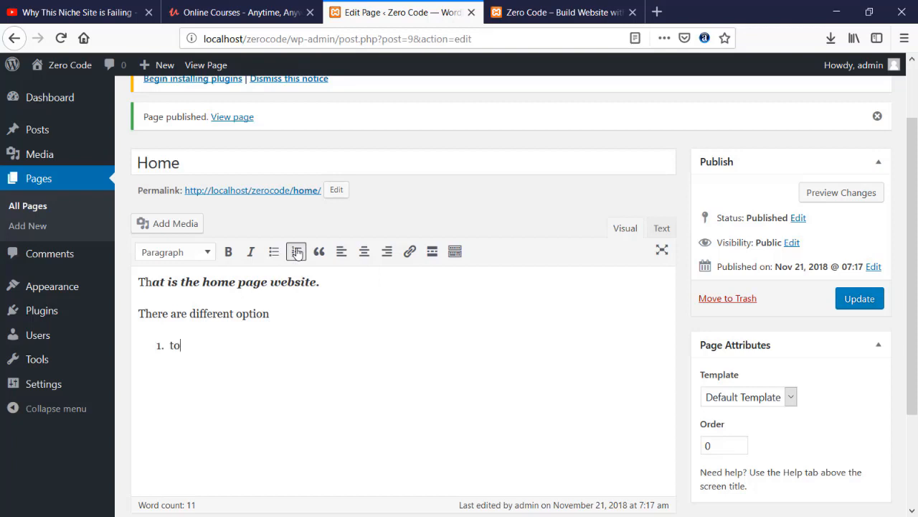
{"action": "type", "text": "To"}
{"action": "type", "text": " install "}
{"action": "type", "text": "furth"}
{"action": "key", "text": "BackSpace"}
{"action": "type", "text": "the"}
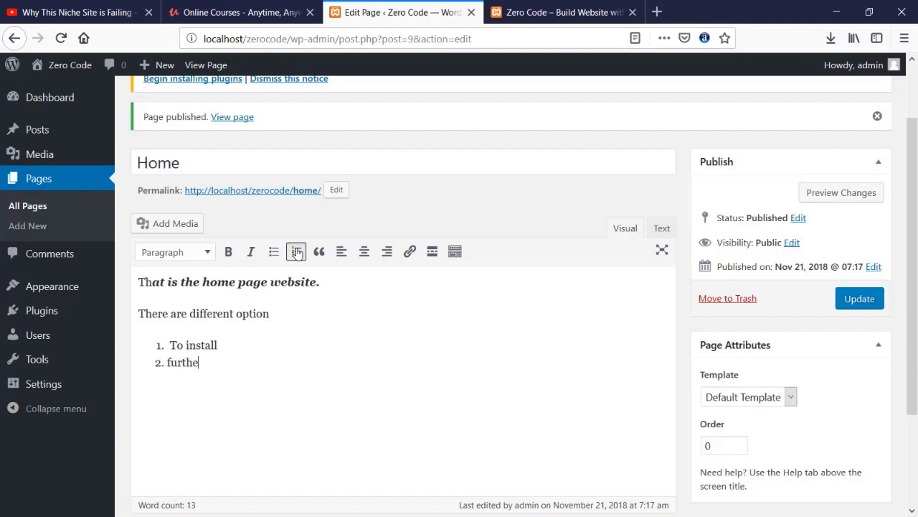
{"action": "type", "text": "r, d"}
{"action": "key", "text": "BackSpace"}
{"action": "type", "text": "customizebu"}
{"action": "key", "text": "BackSpace"}
{"action": "key", "text": "BackSpace"}
{"action": "type", "text": "publ"}
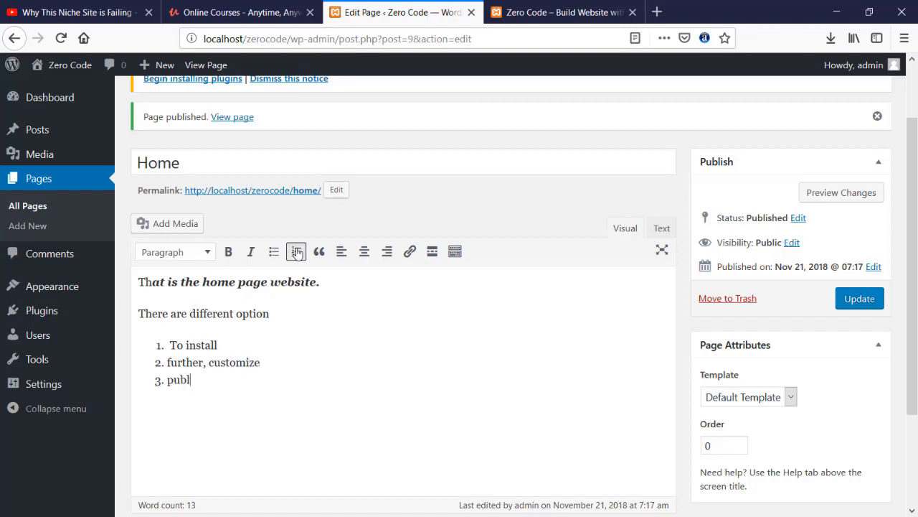
{"action": "type", "text": "ish."}
{"action": "left_click", "coordinate": [297, 251]}
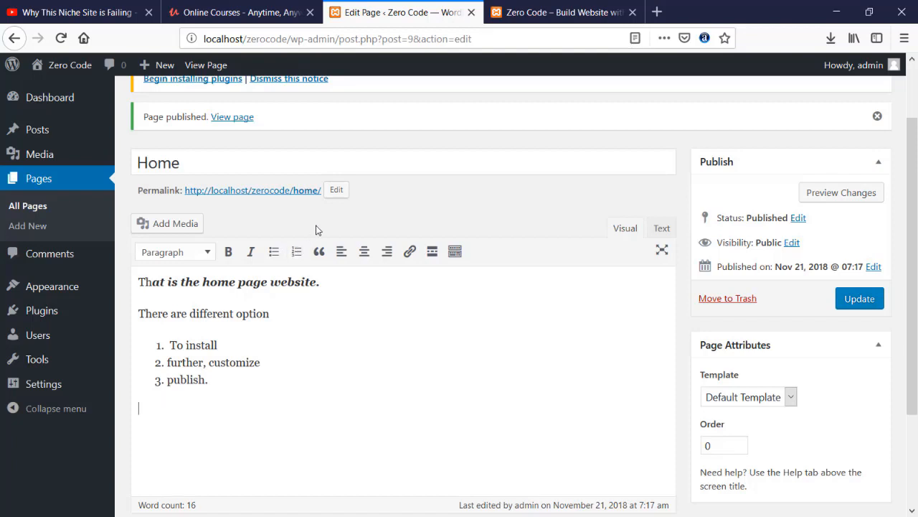
- Select and delete all of the Home page content, then start a new page
{"action": "left_click_drag", "start_coordinate": [249, 410], "coordinate": [47, 270]}
{"action": "key", "text": "BackSpace"}
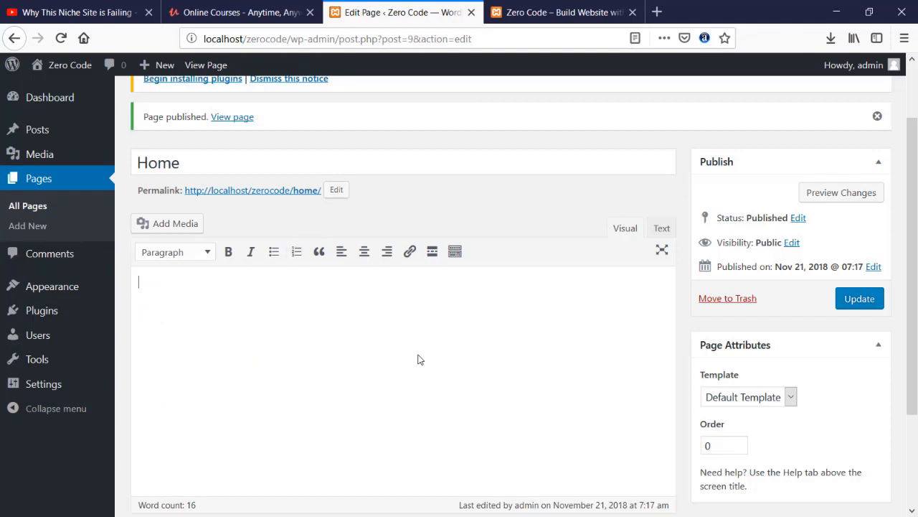
{"action": "scroll", "coordinate": [452, 208], "scroll_direction": "up", "scroll_amount": 2}
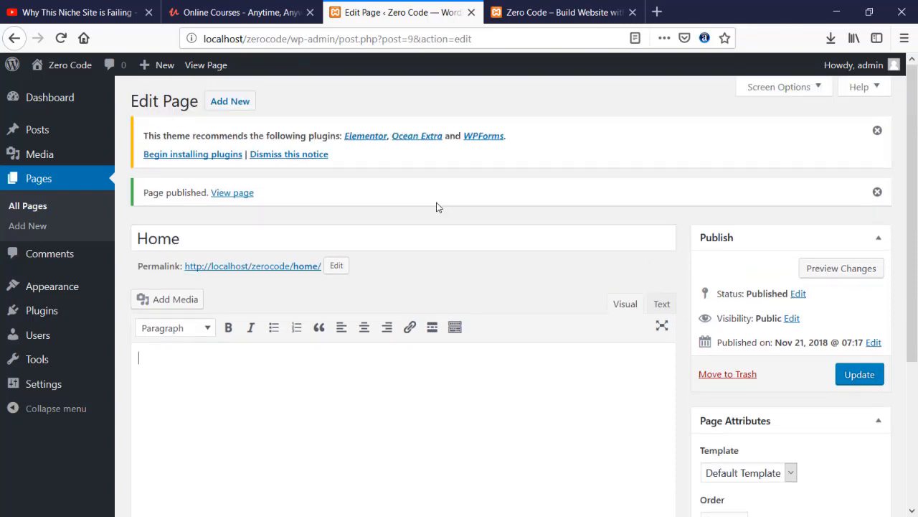
{"action": "left_click", "coordinate": [215, 42]}
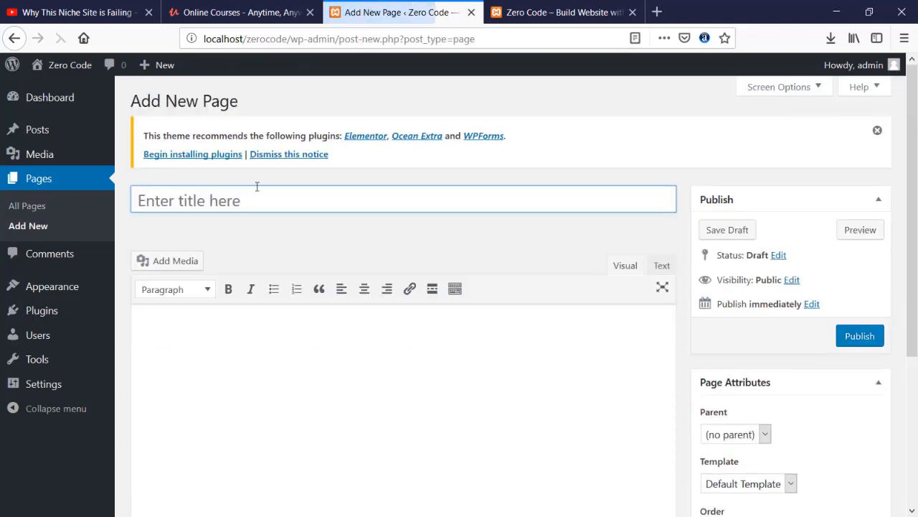
- Publish a new page titled 'About'
{"action": "type", "text": "About"}
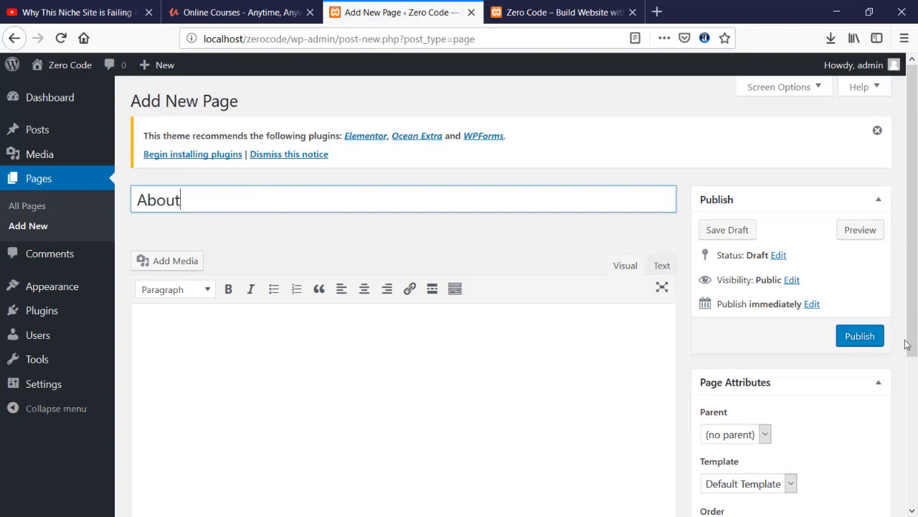
{"action": "left_click", "coordinate": [859, 345]}
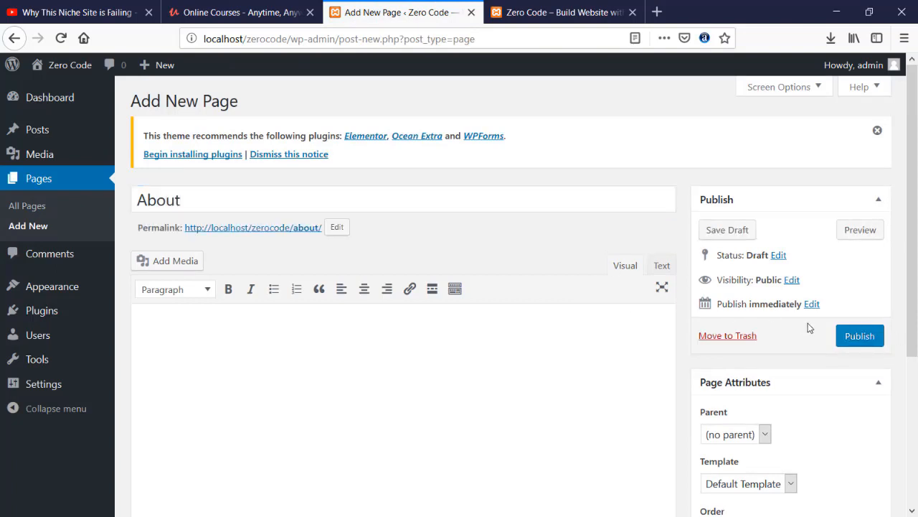
{"action": "left_click", "coordinate": [870, 339]}
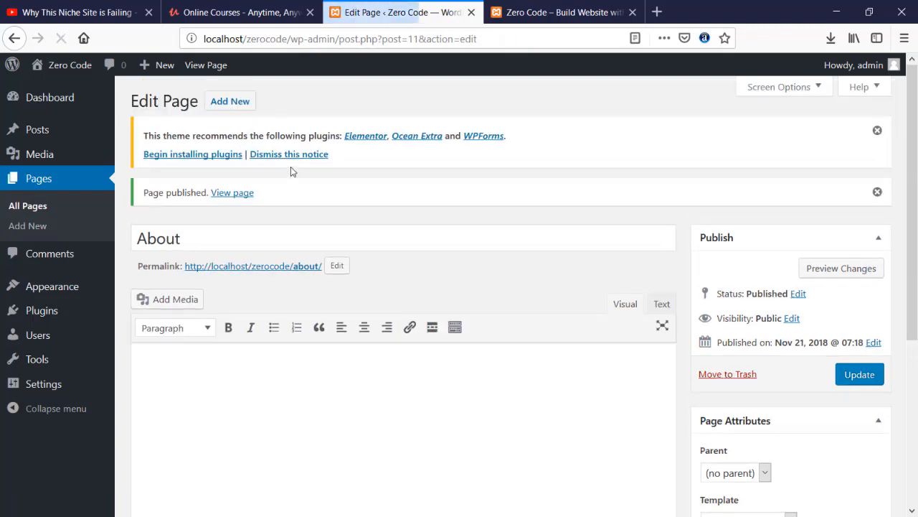
- Create and publish a page titled 'Contact Us'
{"action": "left_click", "coordinate": [238, 104]}
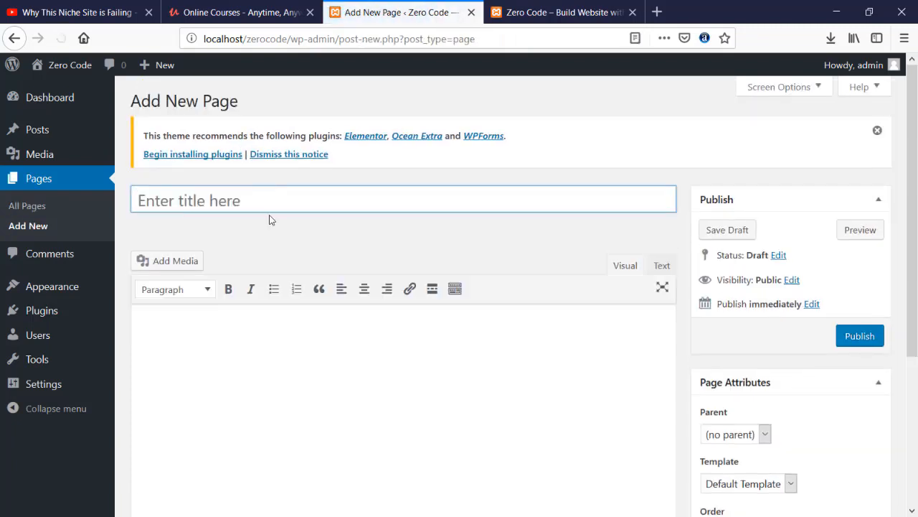
{"action": "type", "text": "Cn"}
{"action": "key", "text": "BackSpace"}
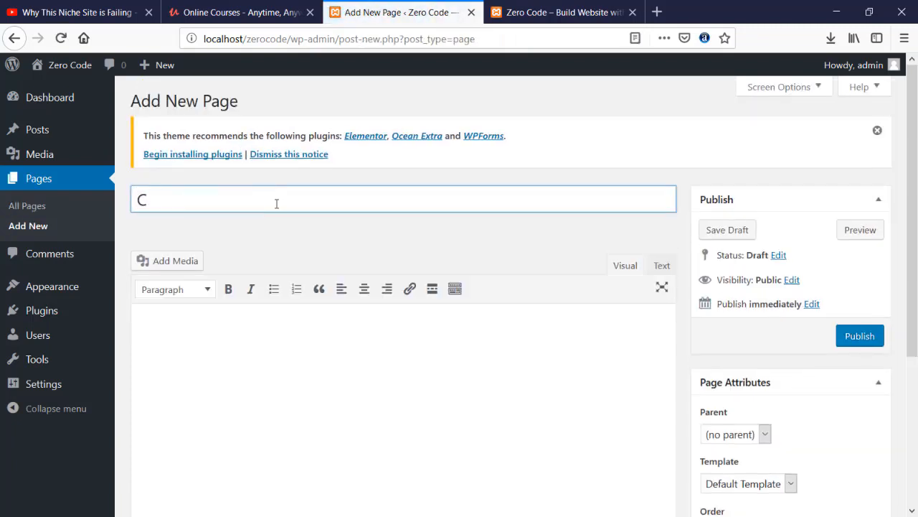
{"action": "type", "text": "ona"}
{"action": "key", "text": "BackSpace"}
{"action": "type", "text": "tact UJs"}
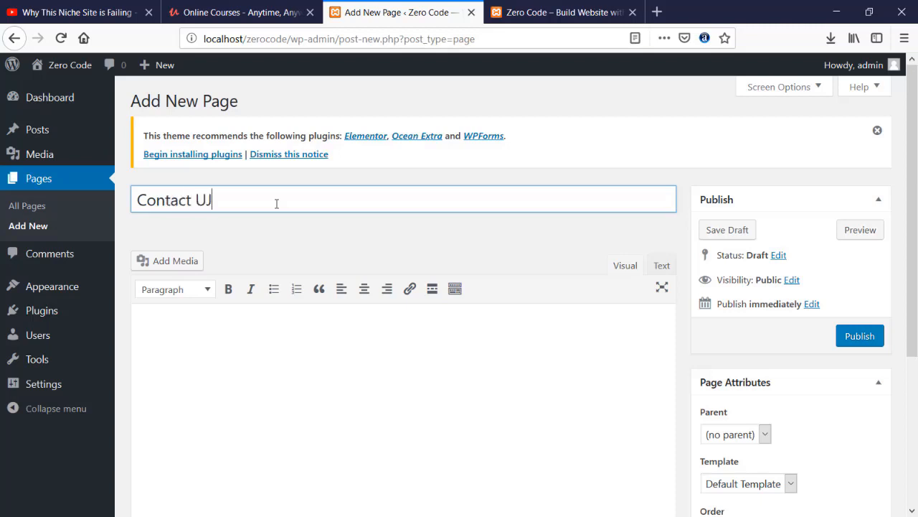
{"action": "key", "text": "BackSpace"}
{"action": "key", "text": "BackSpace"}
{"action": "key", "text": "BackSpace"}
{"action": "type", "text": "Us"}
{"action": "left_click", "coordinate": [876, 337]}
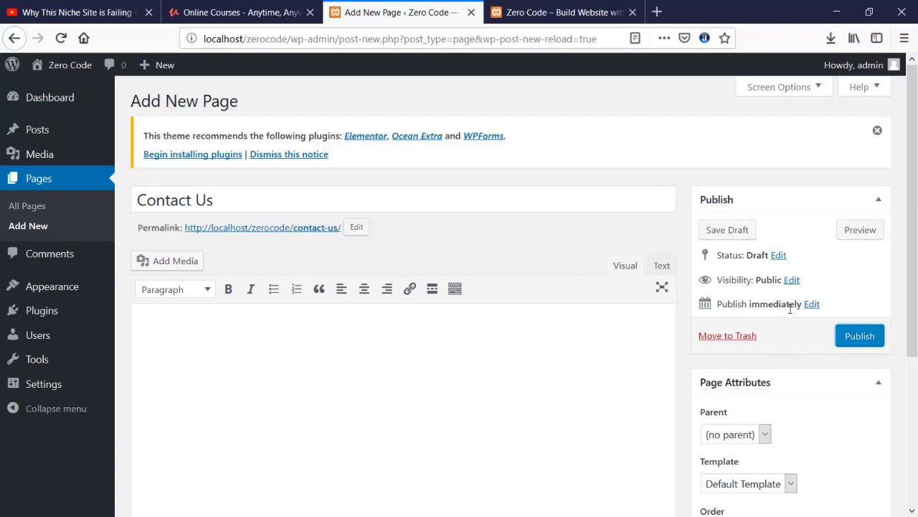
{"action": "left_click", "coordinate": [860, 336]}
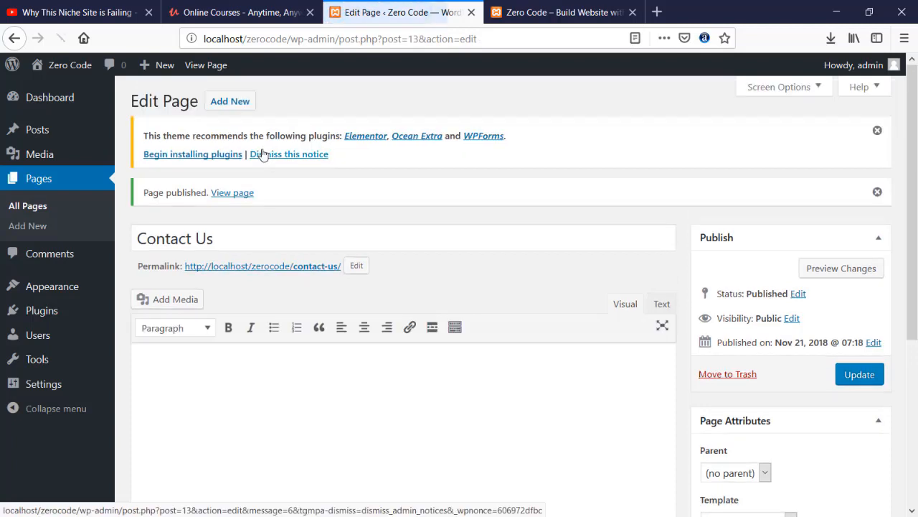
- Create and publish a page titled 'Services', then view All Pages
{"action": "left_click", "coordinate": [230, 101]}
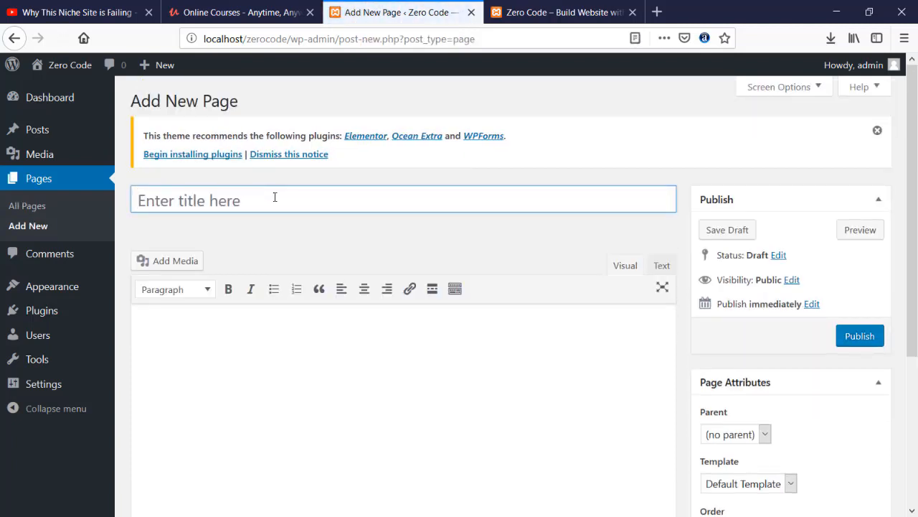
{"action": "left_click", "coordinate": [277, 197]}
{"action": "type", "text": "Serv"}
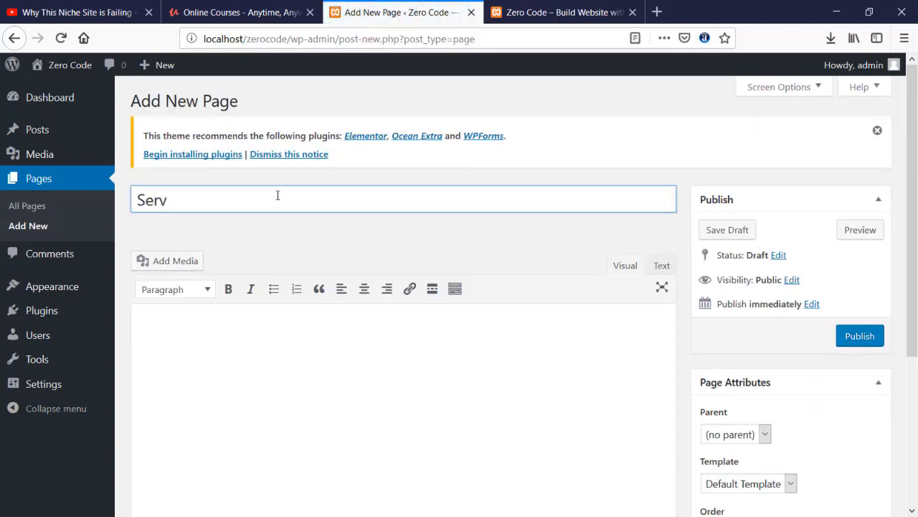
{"action": "type", "text": "ices"}
{"action": "key", "text": "BackSpace"}
{"action": "left_click", "coordinate": [861, 344]}
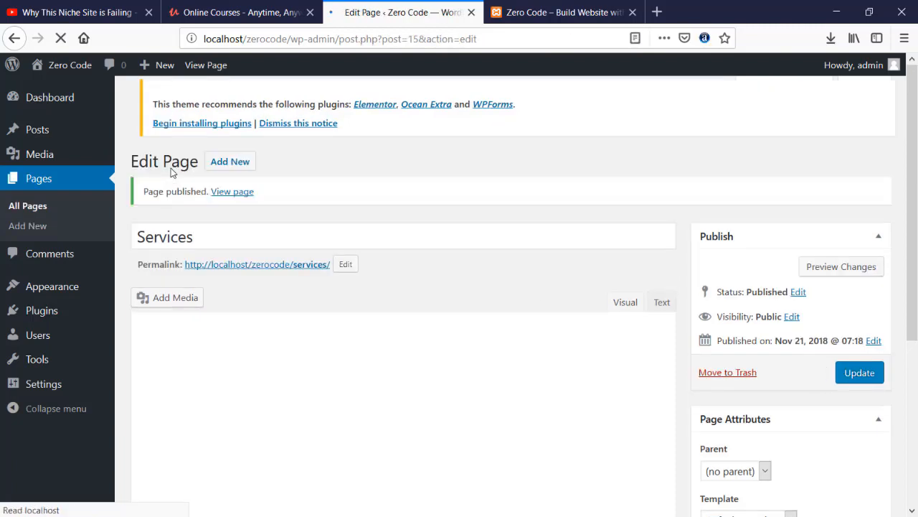
{"action": "left_click", "coordinate": [40, 186]}
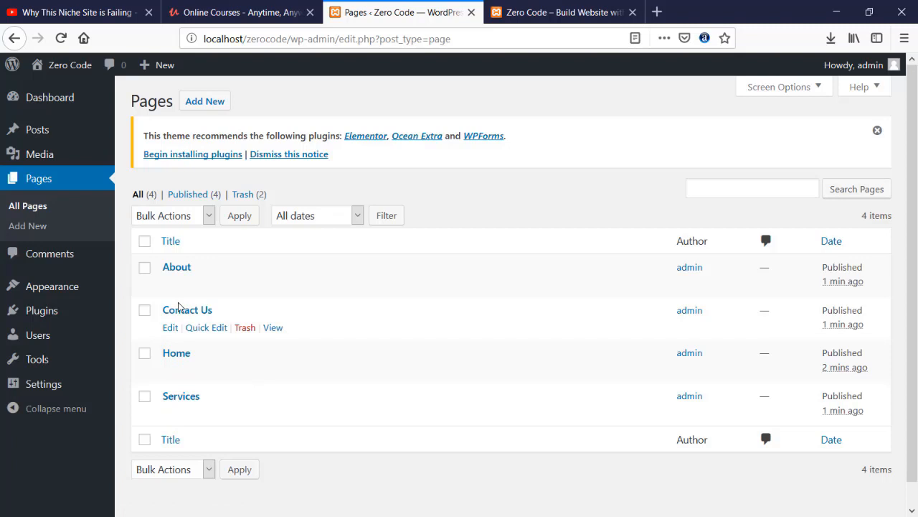
- Open the theme customizer and compare it with the live front page
{"action": "mouse_move", "coordinate": [72, 285]}
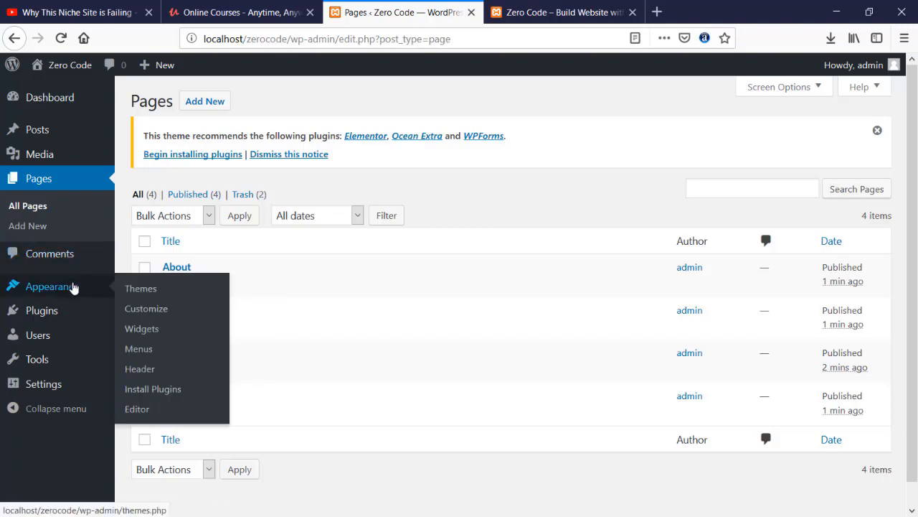
{"action": "left_click", "coordinate": [169, 314]}
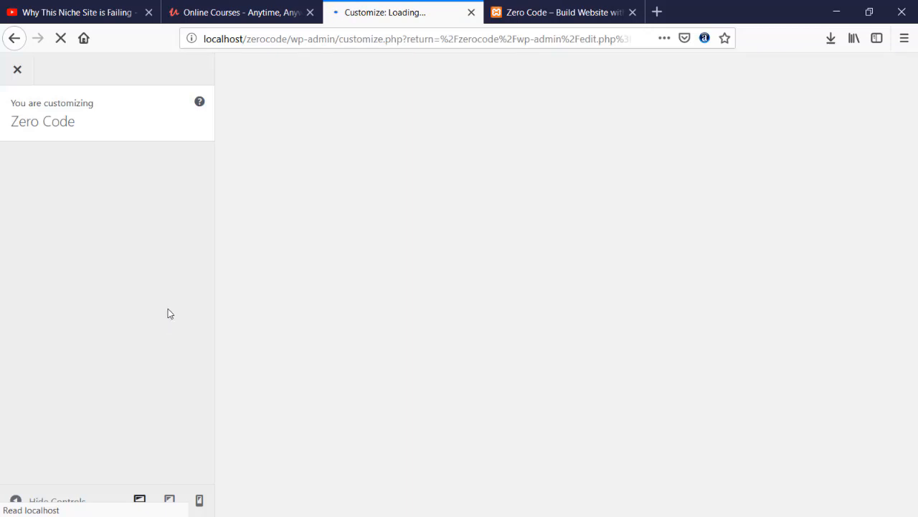
{"action": "left_click", "coordinate": [512, 16]}
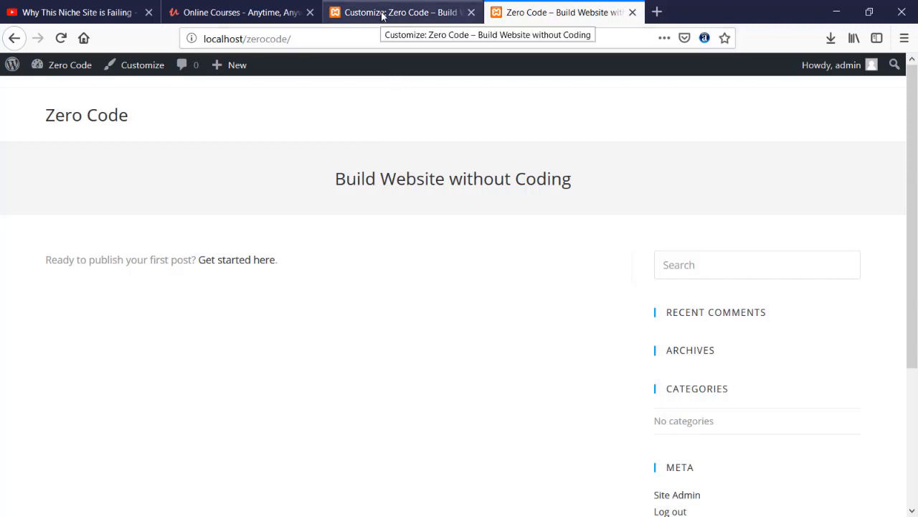
{"action": "left_click", "coordinate": [382, 14]}
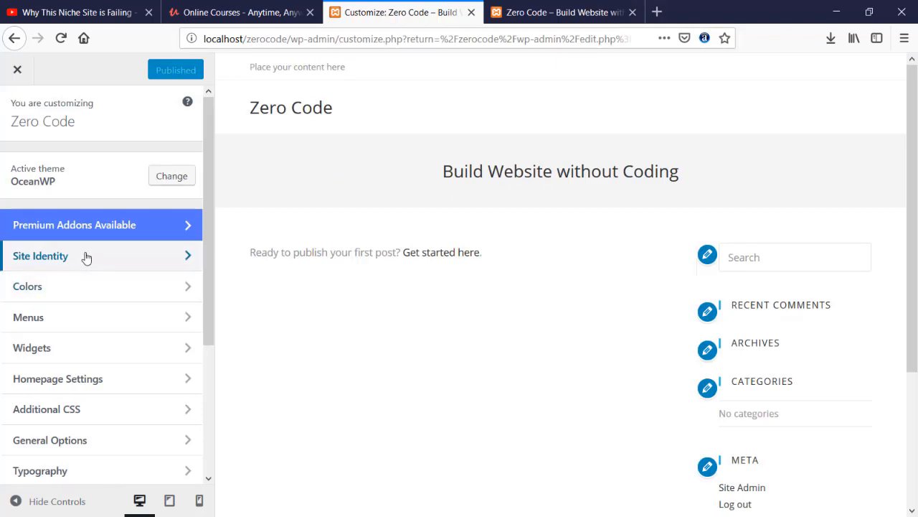
- Set the homepage to display the static page 'Home' and publish
{"action": "scroll", "coordinate": [81, 309], "scroll_direction": "down", "scroll_amount": 2}
{"action": "left_click", "coordinate": [100, 303]}
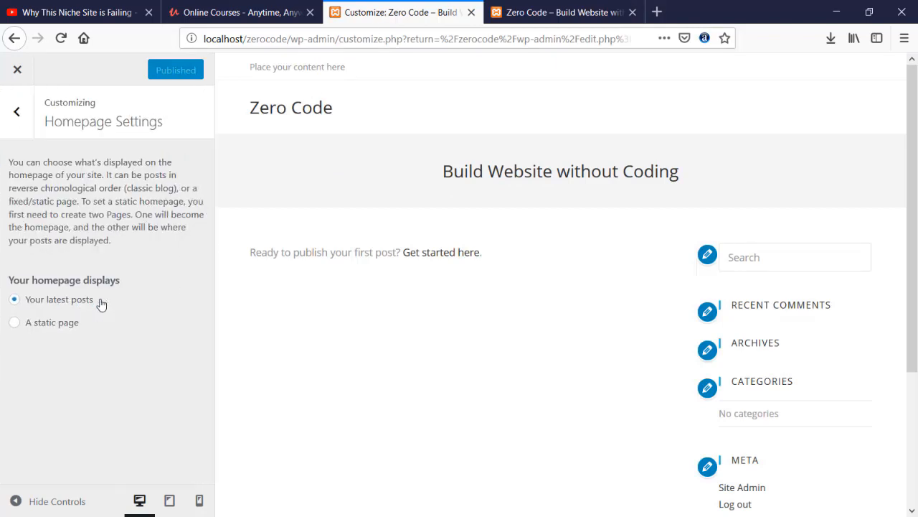
{"action": "left_click", "coordinate": [16, 322]}
{"action": "scroll", "coordinate": [26, 320], "scroll_direction": "down", "scroll_amount": 1}
{"action": "left_click", "coordinate": [103, 371]}
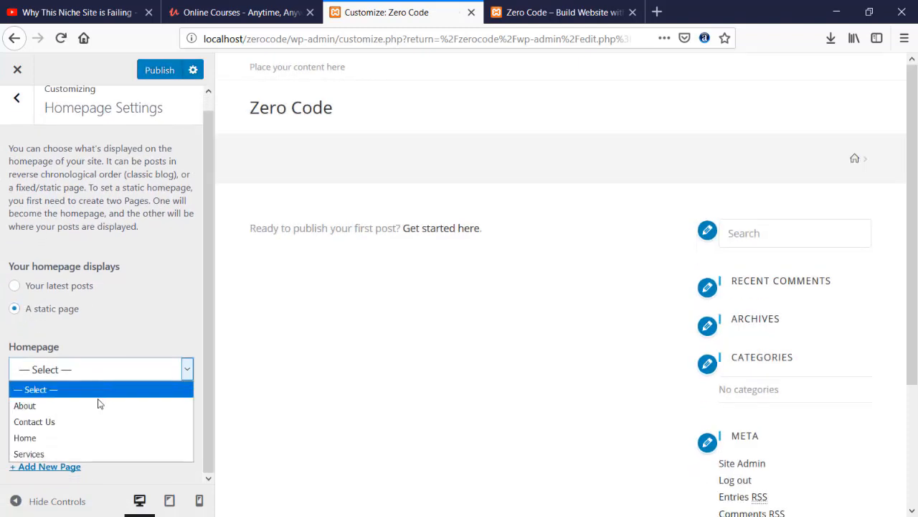
{"action": "left_click", "coordinate": [98, 438]}
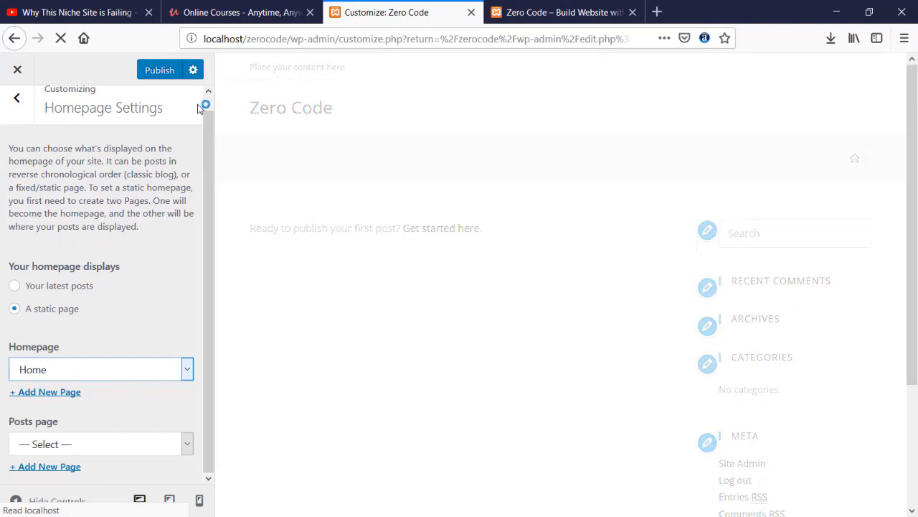
{"action": "left_click", "coordinate": [161, 71]}
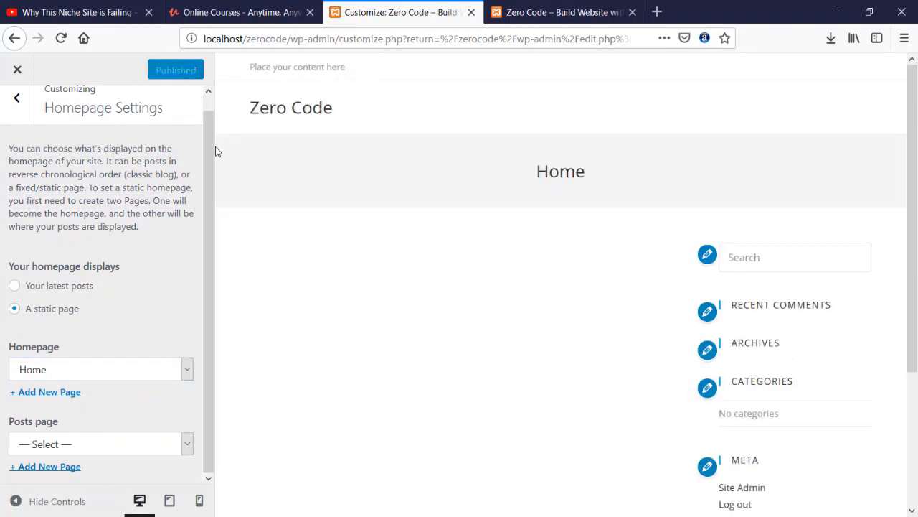
{"action": "scroll", "coordinate": [446, 270], "scroll_direction": "down", "scroll_amount": 5}
{"action": "scroll", "coordinate": [447, 271], "scroll_direction": "up", "scroll_amount": 5}
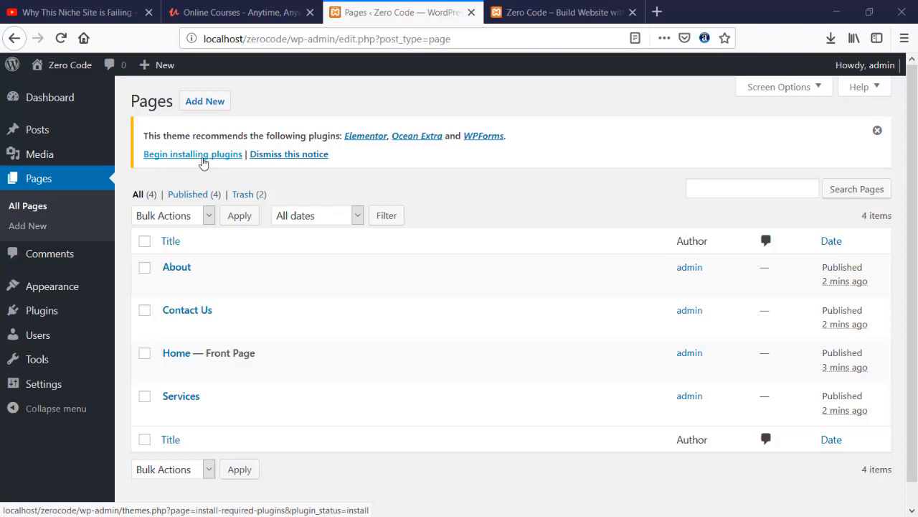
- Search plugins for 'elementor', then begin installing the theme's recommended plugins
{"action": "left_click", "coordinate": [55, 310]}
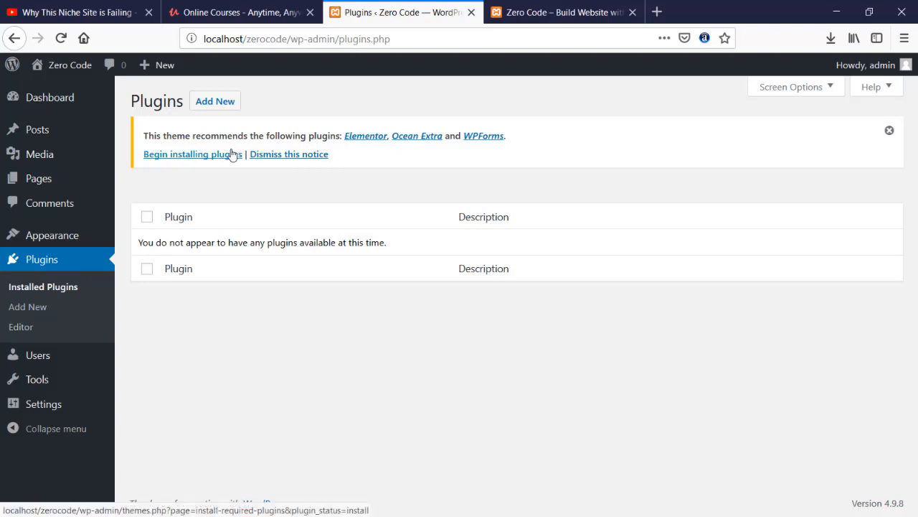
{"action": "left_click", "coordinate": [212, 104]}
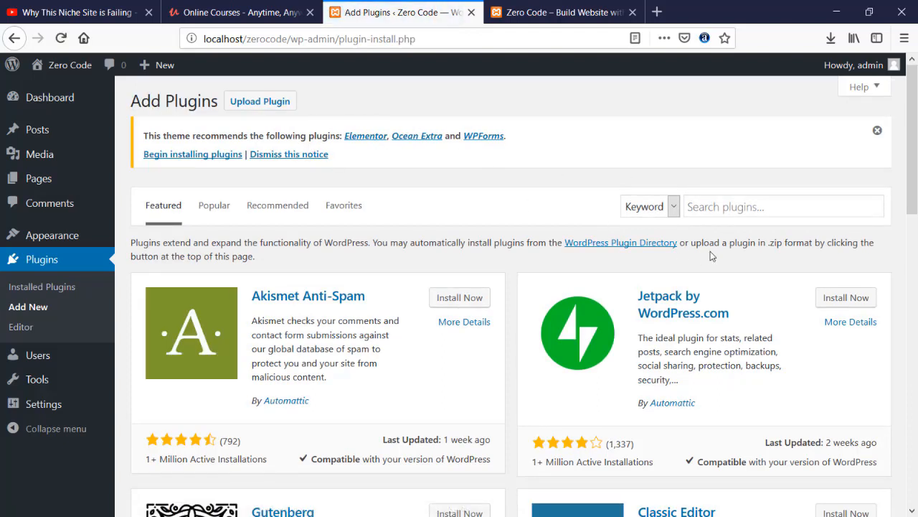
{"action": "left_click", "coordinate": [729, 209]}
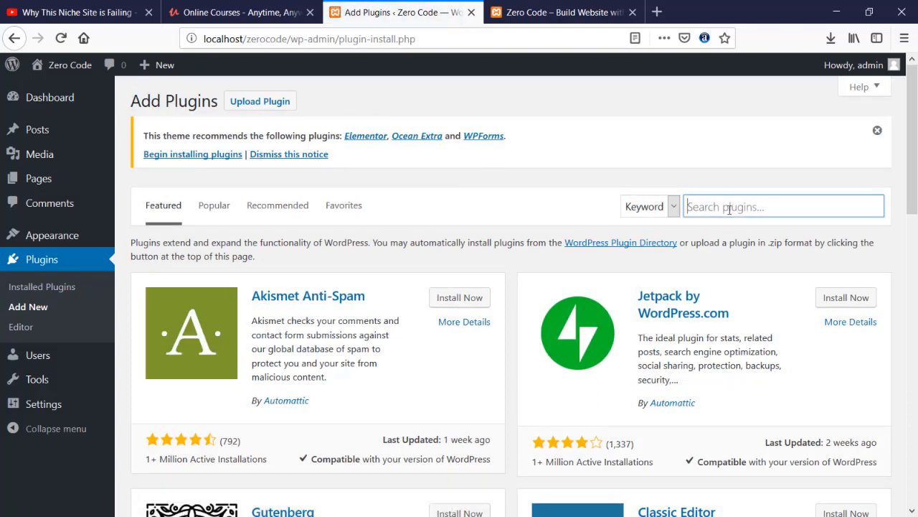
{"action": "type", "text": "elementor"}
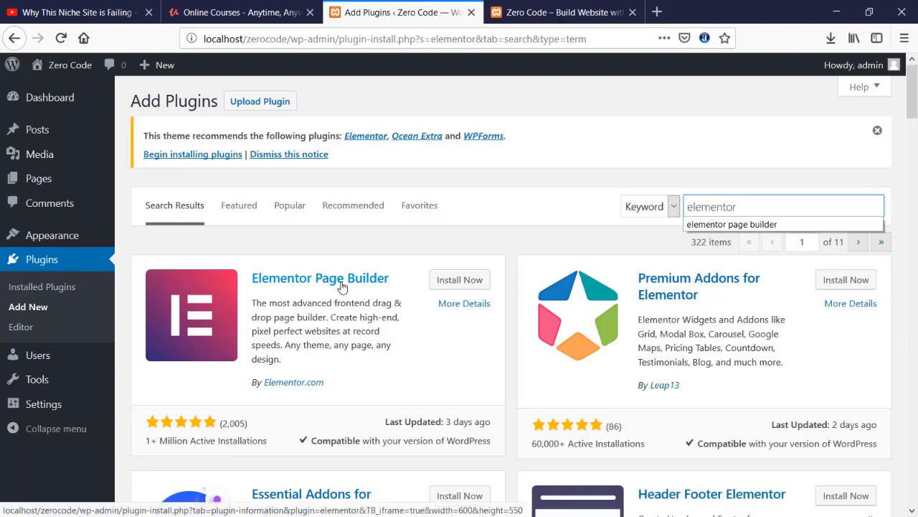
{"action": "left_click", "coordinate": [507, 164]}
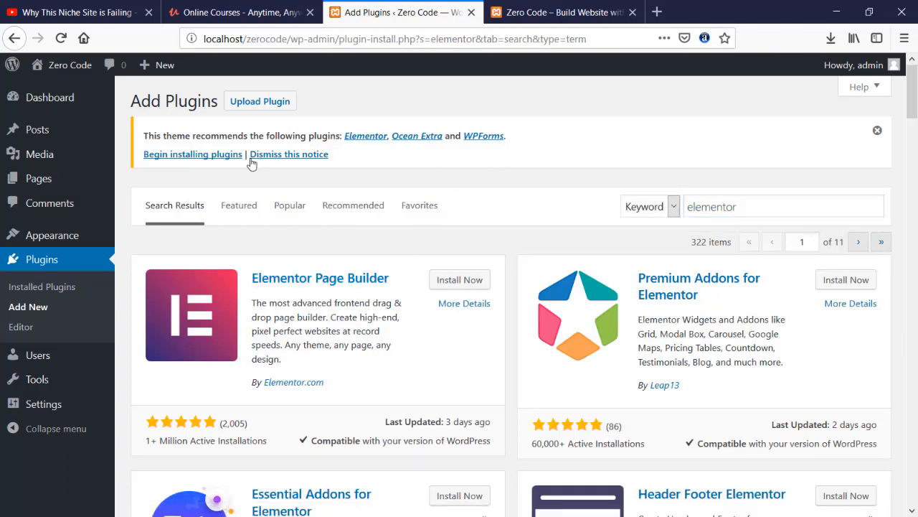
{"action": "left_click", "coordinate": [176, 160]}
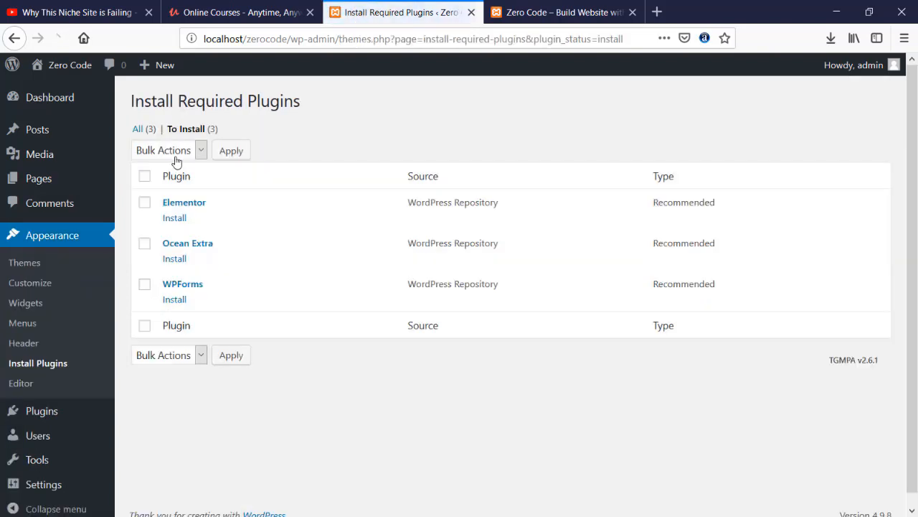
- Bulk-install Elementor and Ocean Extra, leaving WPForms unticked
{"action": "left_click", "coordinate": [144, 286]}
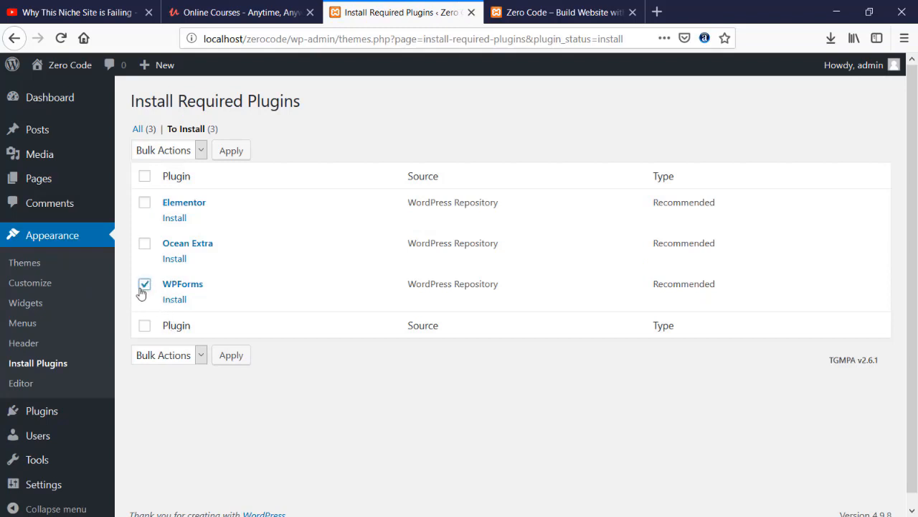
{"action": "left_click", "coordinate": [145, 243]}
{"action": "left_click", "coordinate": [144, 202]}
{"action": "left_click", "coordinate": [196, 150]}
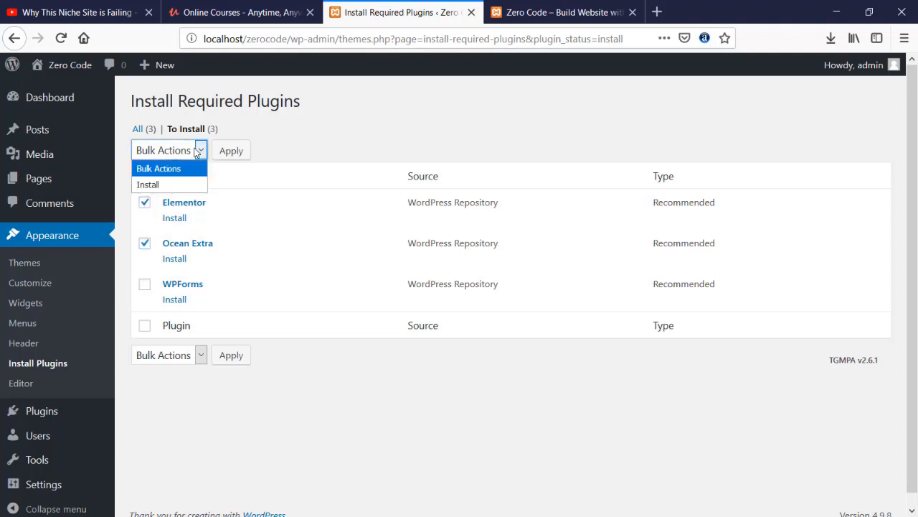
{"action": "left_click", "coordinate": [178, 183]}
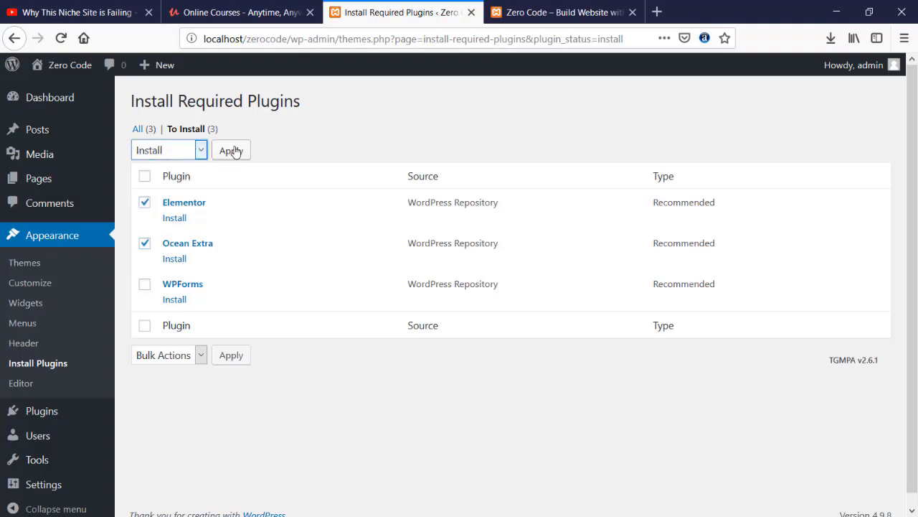
{"action": "left_click", "coordinate": [233, 151]}
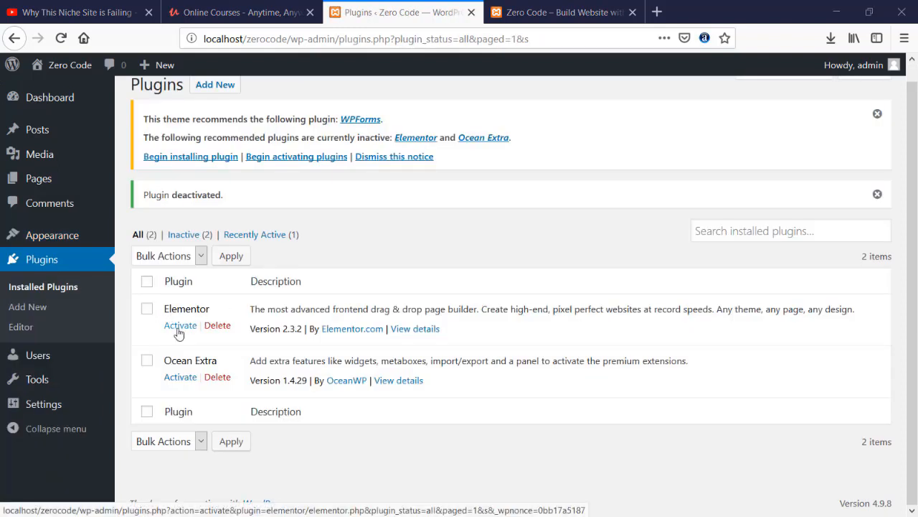
- Activate the Ocean Extra and Elementor plugins
{"action": "left_click", "coordinate": [181, 377]}
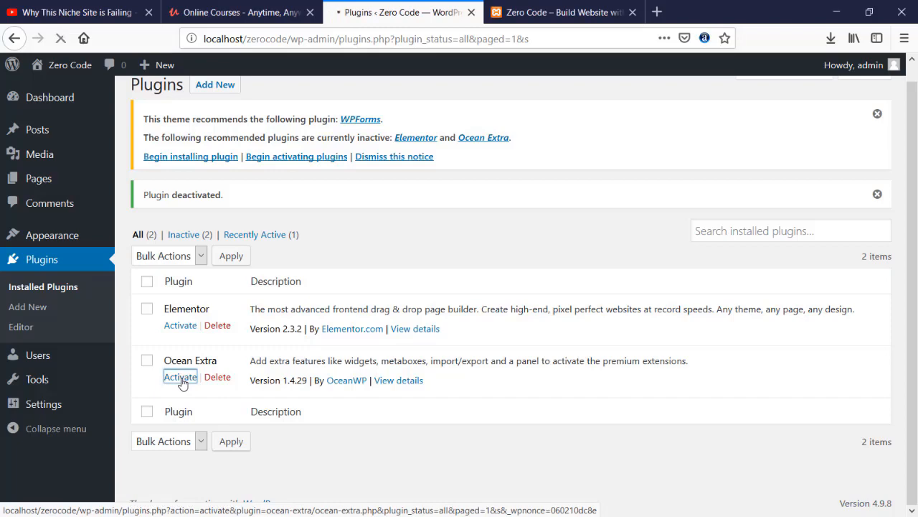
{"action": "scroll", "coordinate": [179, 393], "scroll_direction": "down", "scroll_amount": 2}
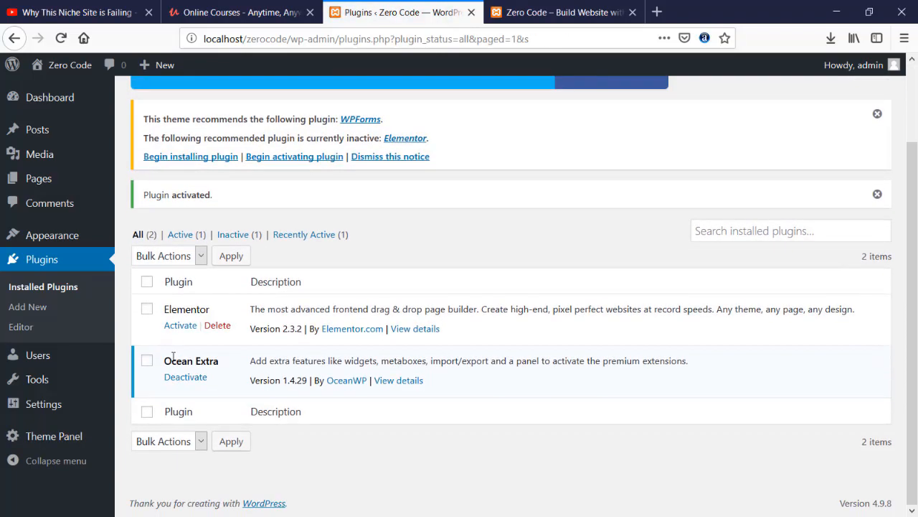
{"action": "left_click", "coordinate": [181, 326]}
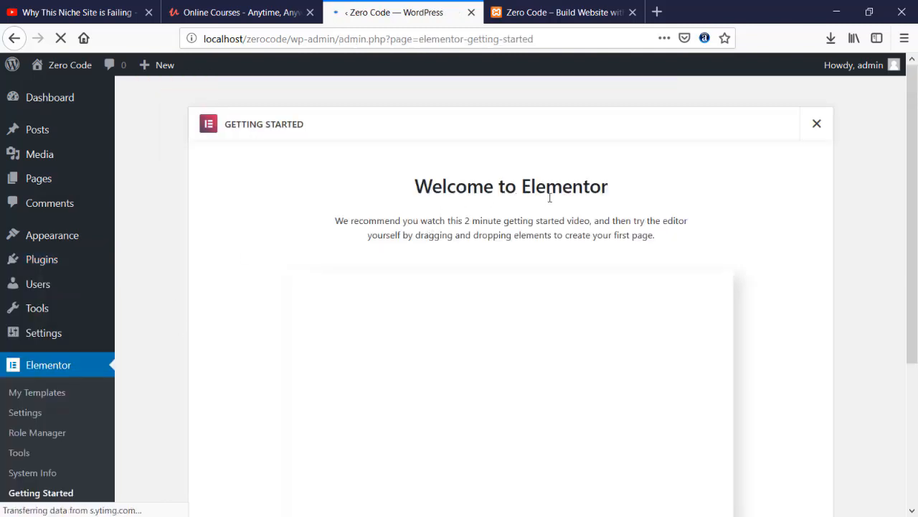
- Scroll through Elementor's Welcome page, then go to the All Pages list
{"action": "scroll", "coordinate": [391, 251], "scroll_direction": "down", "scroll_amount": 4}
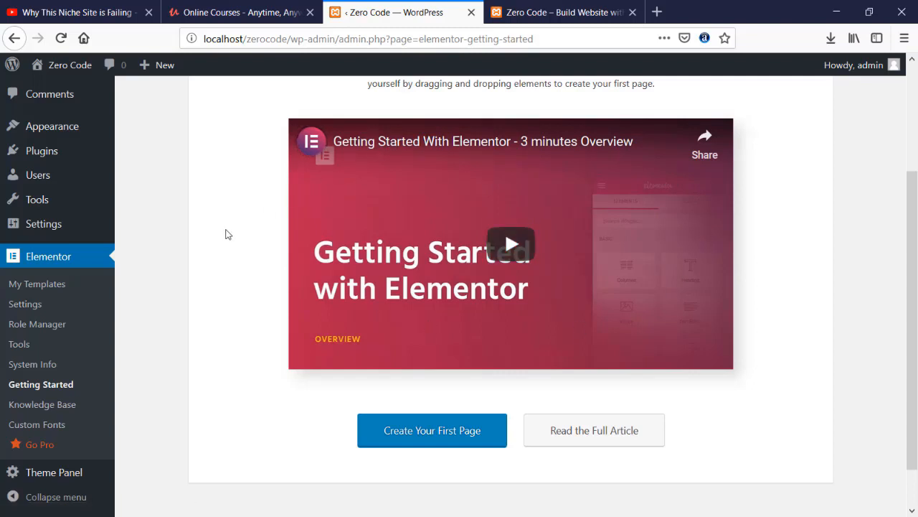
{"action": "scroll", "coordinate": [208, 234], "scroll_direction": "up", "scroll_amount": 3}
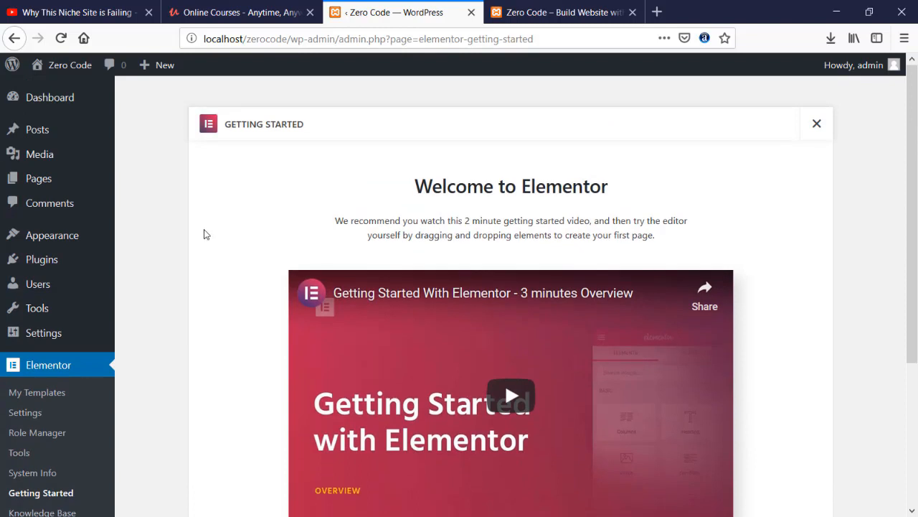
{"action": "mouse_move", "coordinate": [56, 179]}
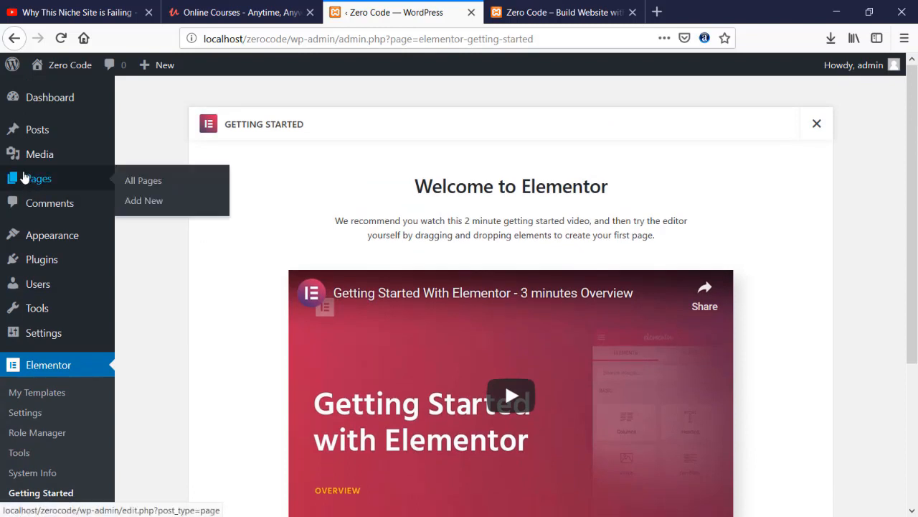
{"action": "left_click", "coordinate": [148, 188]}
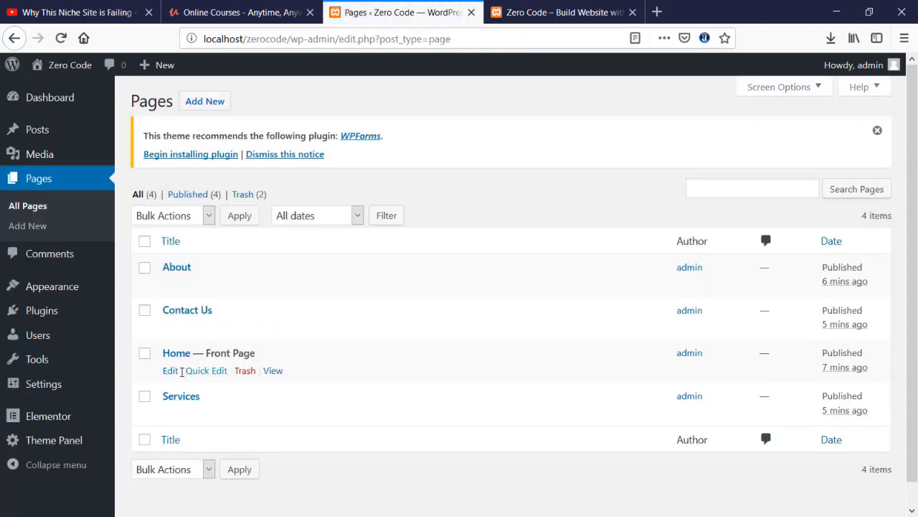
- Edit Home and set its OceanWP content layout to 100% Full Width
{"action": "left_click", "coordinate": [171, 372]}
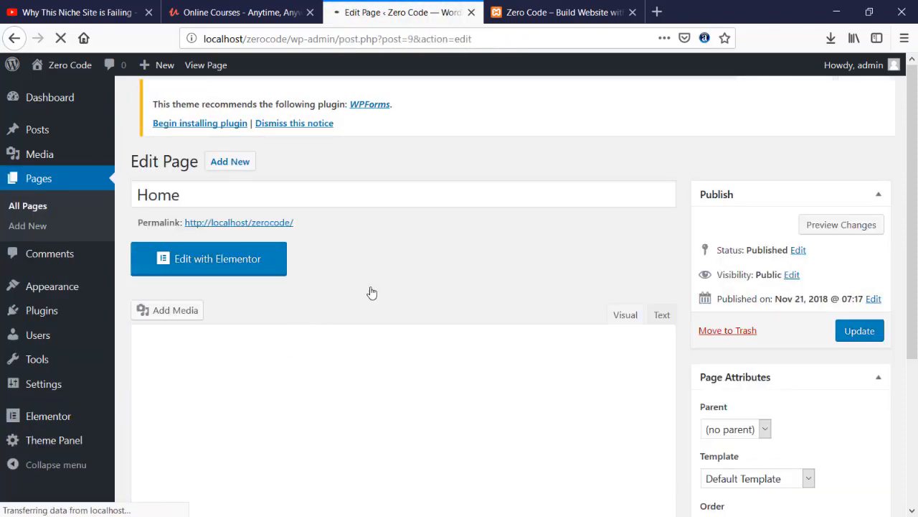
{"action": "scroll", "coordinate": [402, 291], "scroll_direction": "down", "scroll_amount": 5}
{"action": "scroll", "coordinate": [441, 291], "scroll_direction": "down", "scroll_amount": 5}
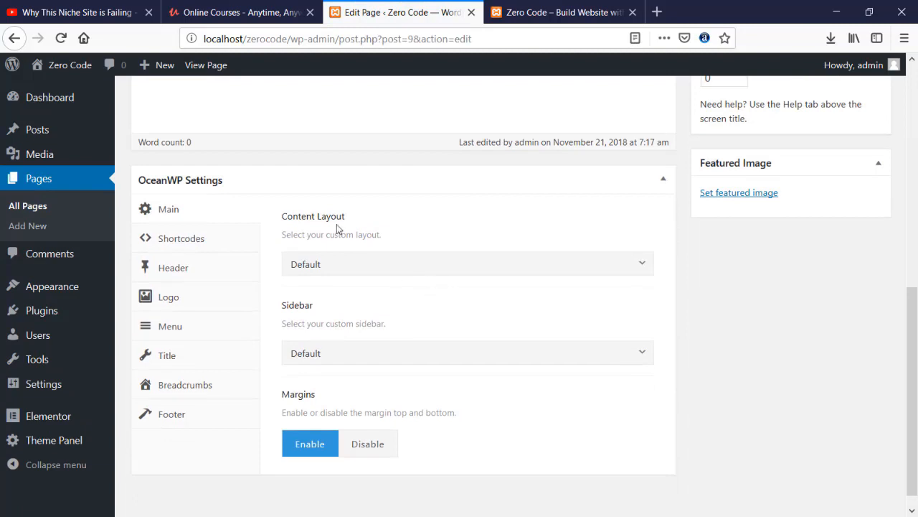
{"action": "left_click", "coordinate": [358, 267]}
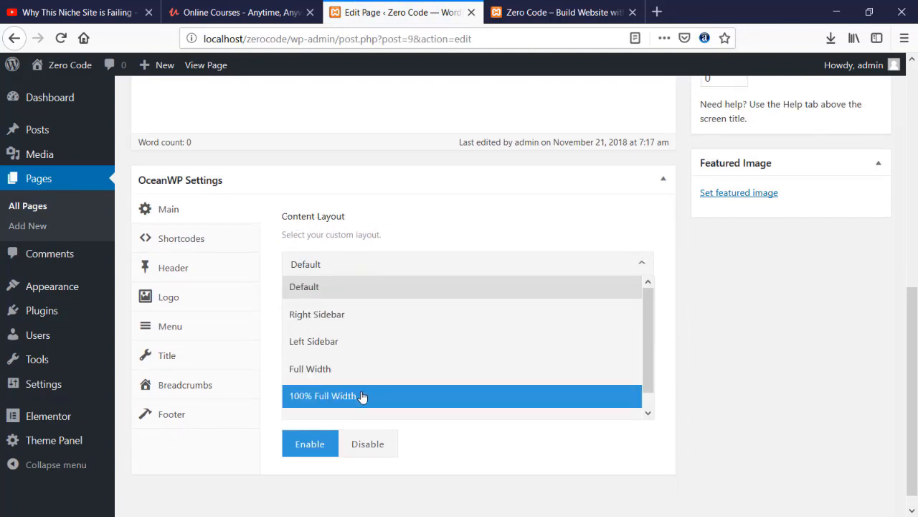
{"action": "left_click", "coordinate": [360, 396]}
{"action": "left_click", "coordinate": [355, 266]}
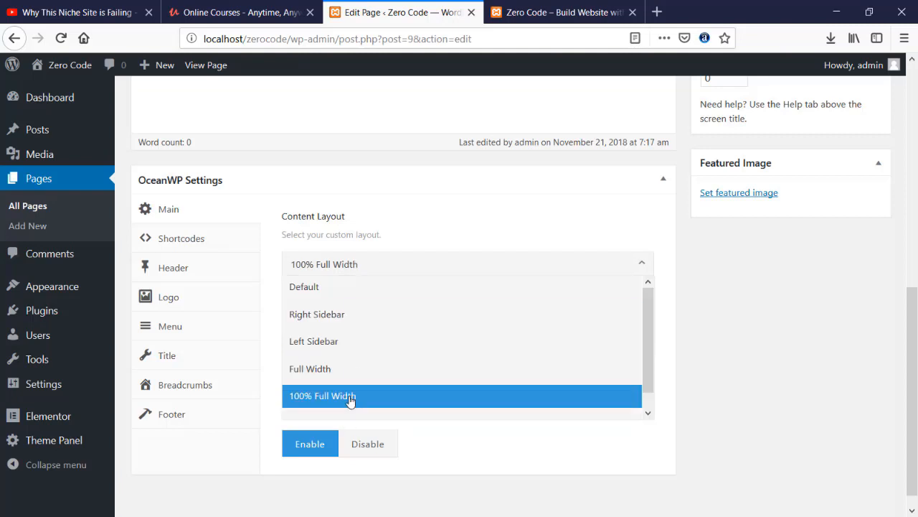
{"action": "left_click", "coordinate": [350, 404]}
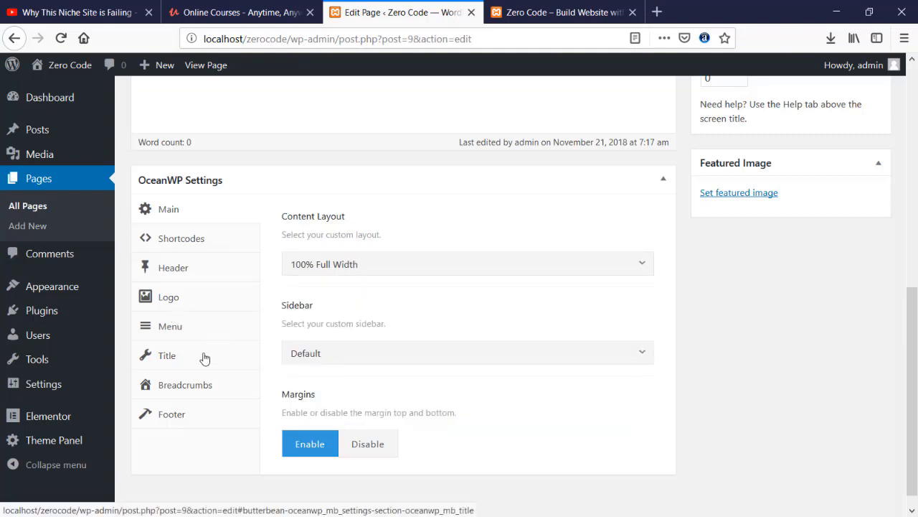
- Disable the Home page title, update the page, and view the front page
{"action": "left_click", "coordinate": [205, 359]}
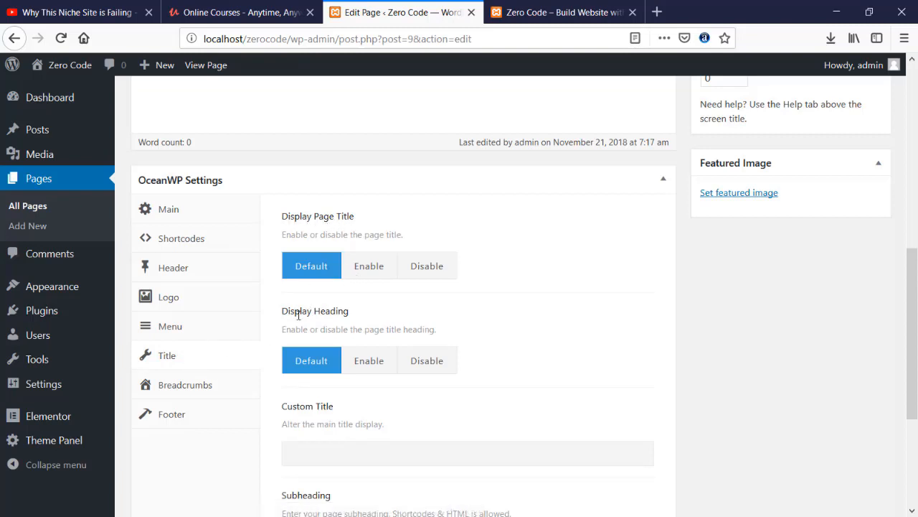
{"action": "left_click", "coordinate": [427, 271]}
{"action": "scroll", "coordinate": [564, 279], "scroll_direction": "up", "scroll_amount": 5}
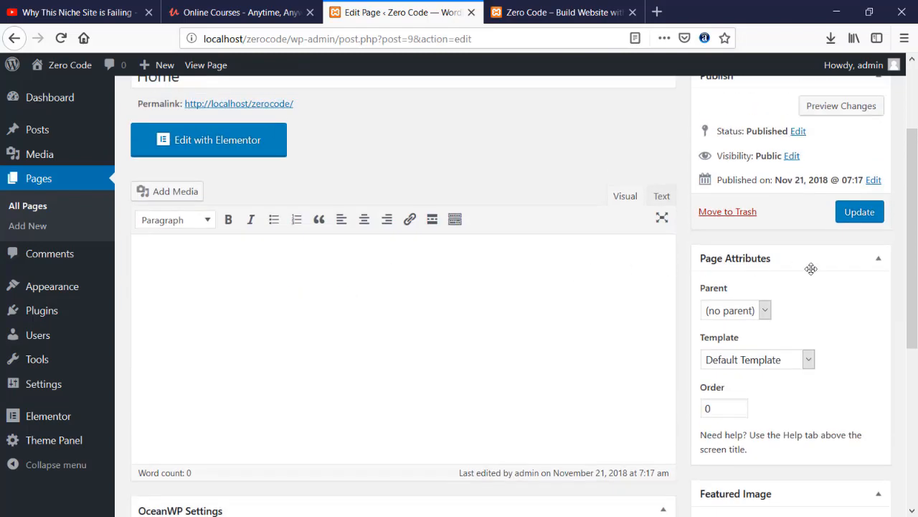
{"action": "left_click", "coordinate": [858, 211]}
{"action": "left_click", "coordinate": [556, 11]}
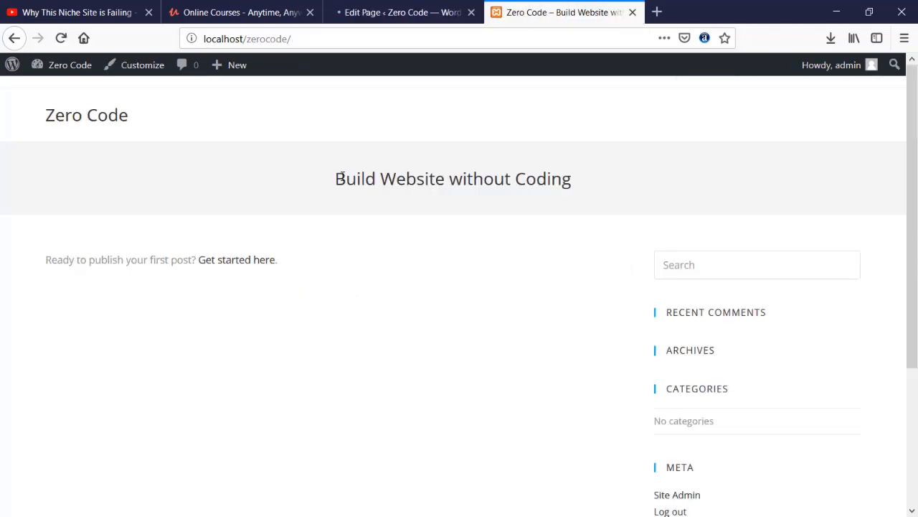
- Reload the live front page to confirm the title banner and sidebar are gone, then return to the Home page editor
{"action": "left_click", "coordinate": [61, 38]}
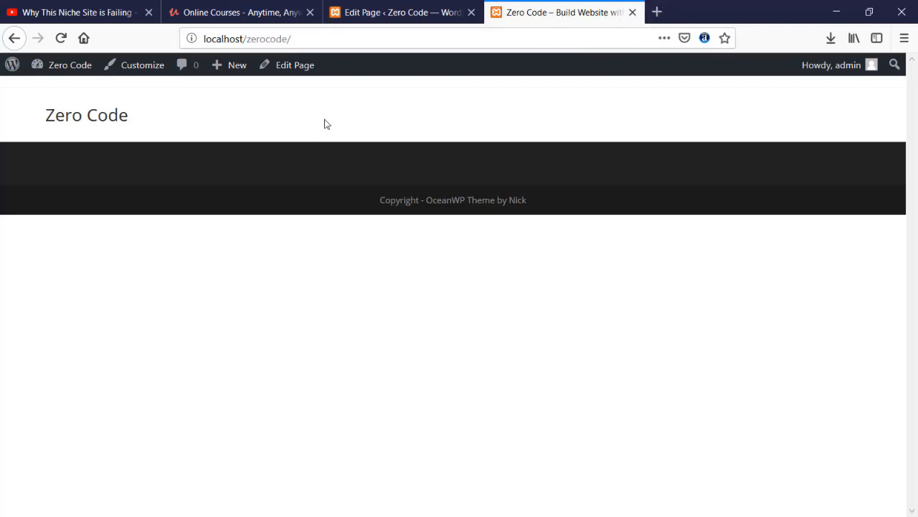
{"action": "left_click", "coordinate": [397, 12]}
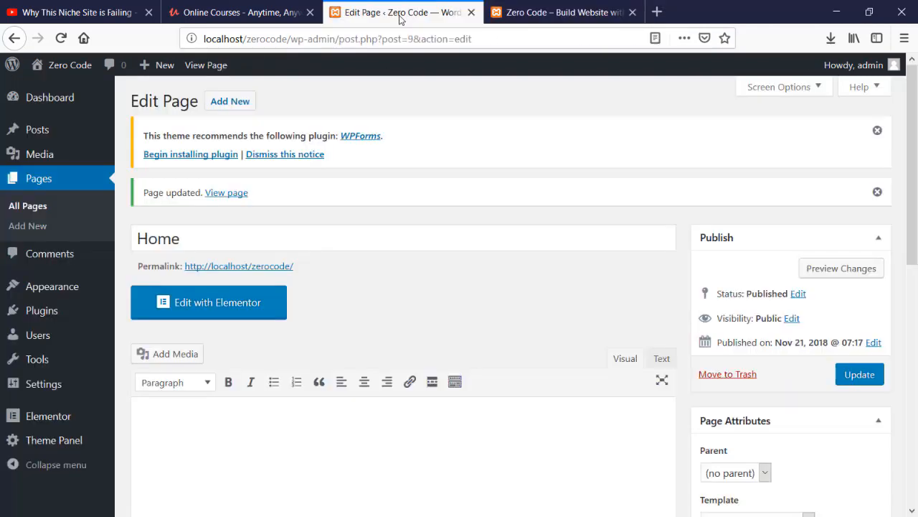
{"action": "left_click", "coordinate": [537, 12]}
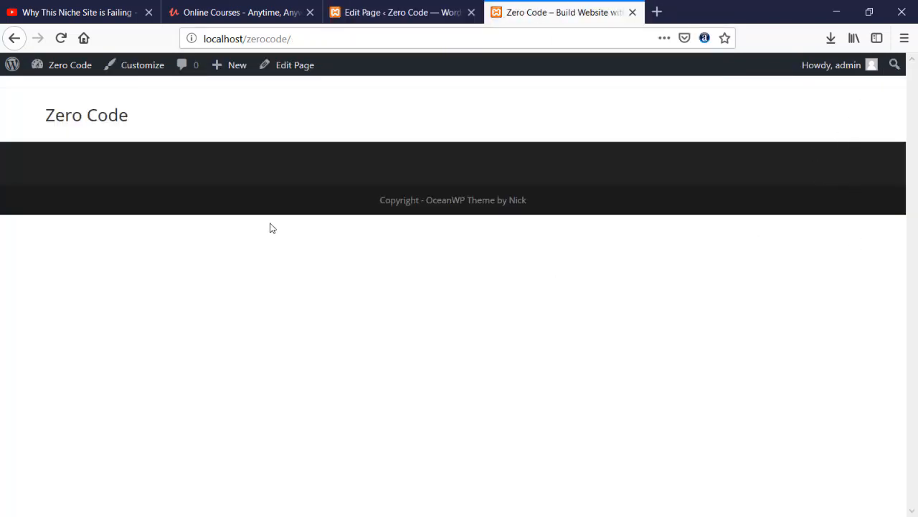
{"action": "left_click", "coordinate": [385, 17]}
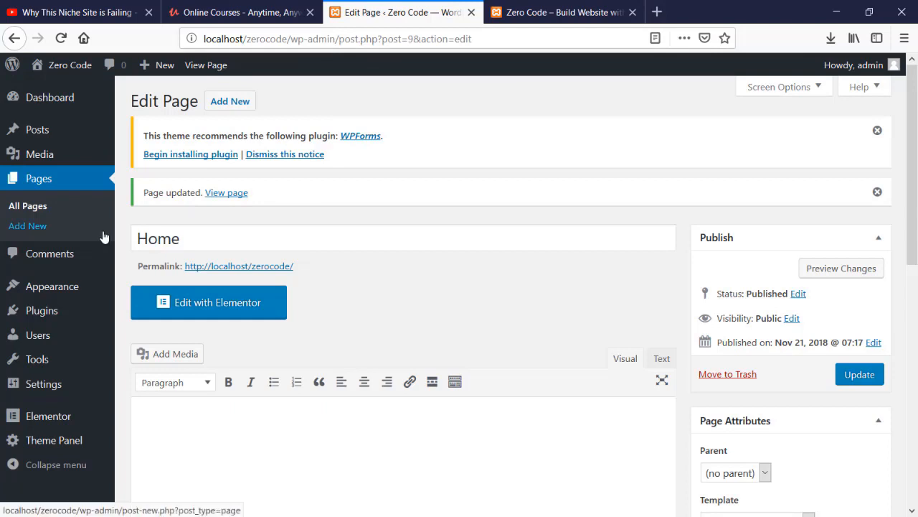
- From Appearance > Themes, open the OceanWP customizer and close it again
{"action": "left_click", "coordinate": [47, 288]}
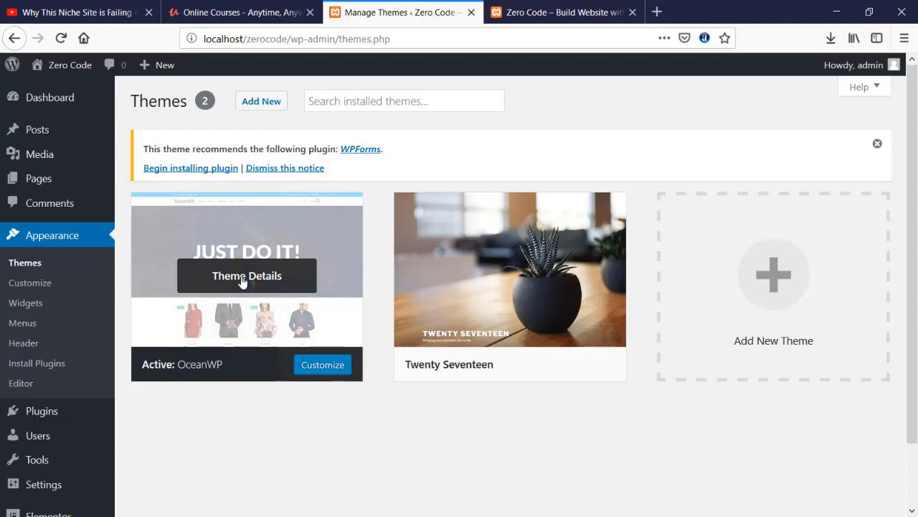
{"action": "left_click", "coordinate": [319, 366]}
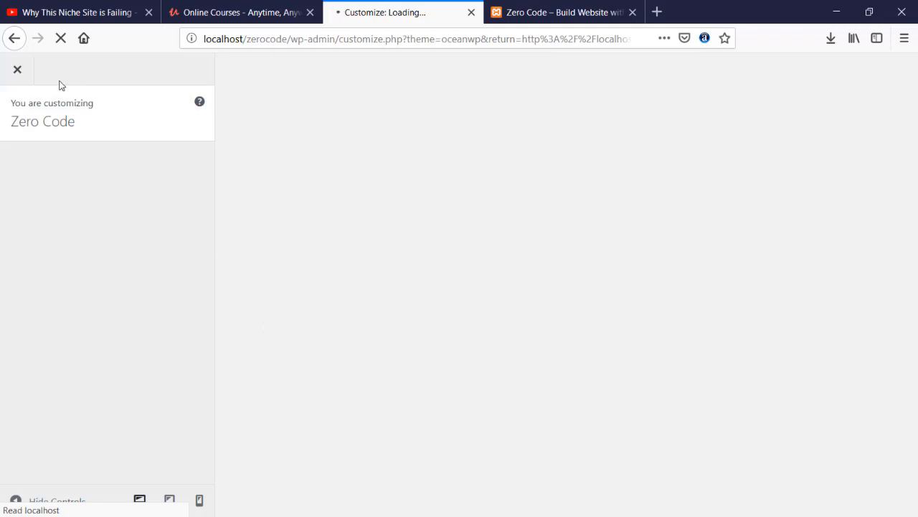
{"action": "left_click", "coordinate": [18, 73]}
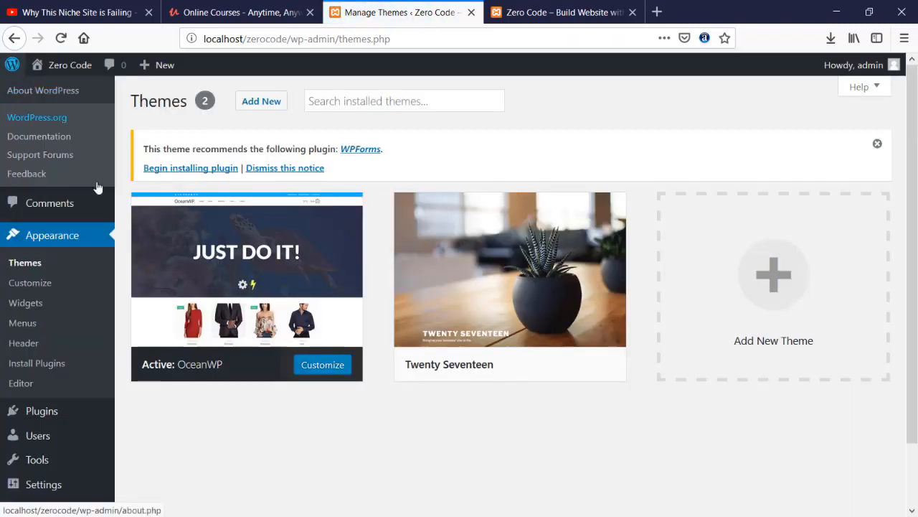
- Open the Home page from All Pages and launch it in Elementor
{"action": "mouse_move", "coordinate": [17, 144]}
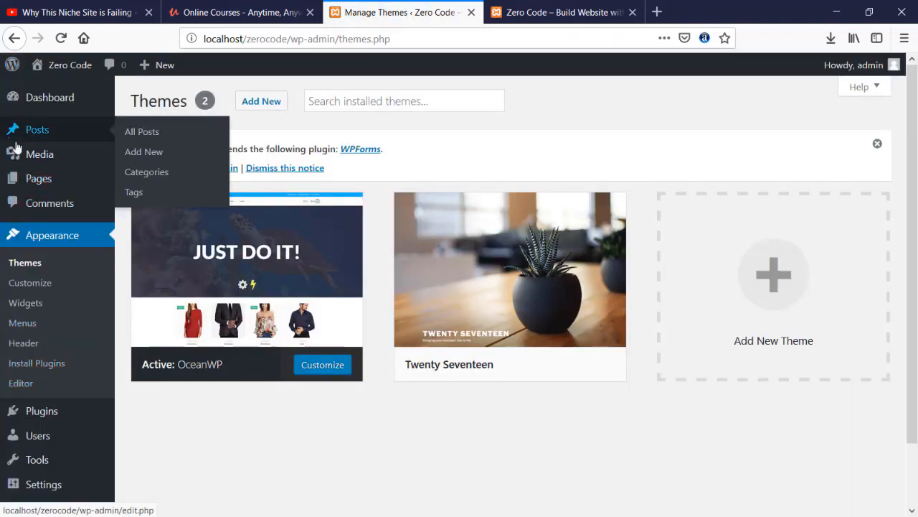
{"action": "left_click", "coordinate": [138, 135]}
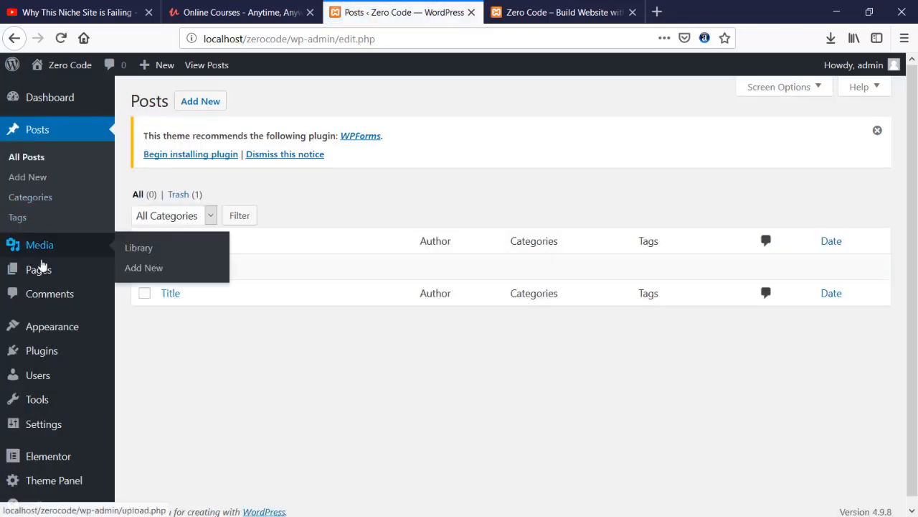
{"action": "mouse_move", "coordinate": [42, 278]}
{"action": "left_click", "coordinate": [170, 280]}
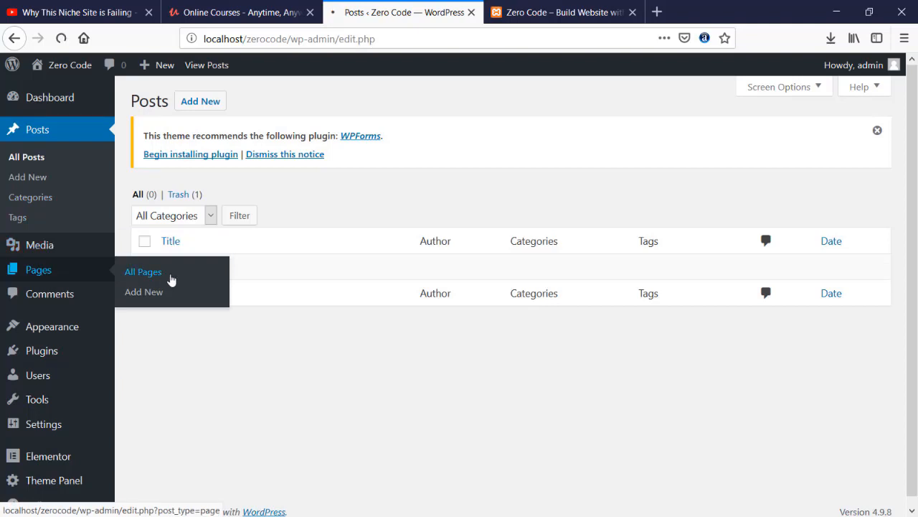
{"action": "scroll", "coordinate": [167, 316], "scroll_direction": "down", "scroll_amount": 1}
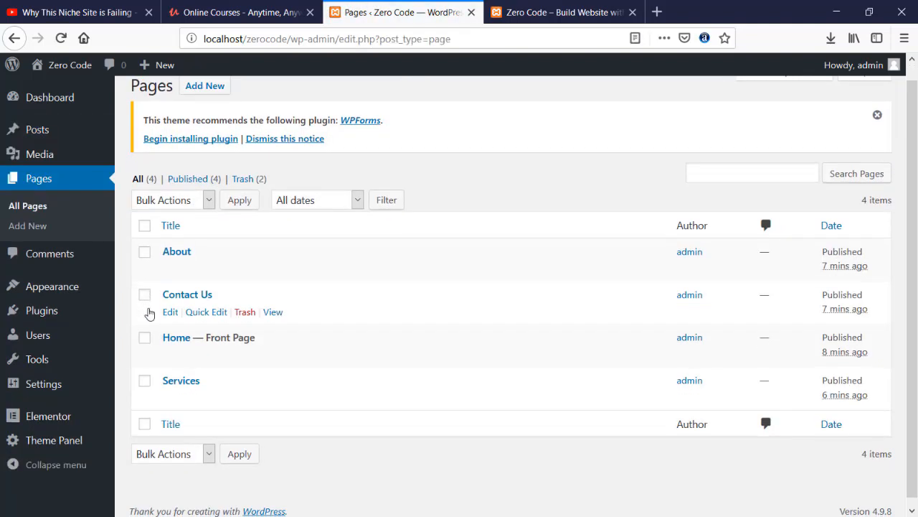
{"action": "left_click", "coordinate": [171, 347]}
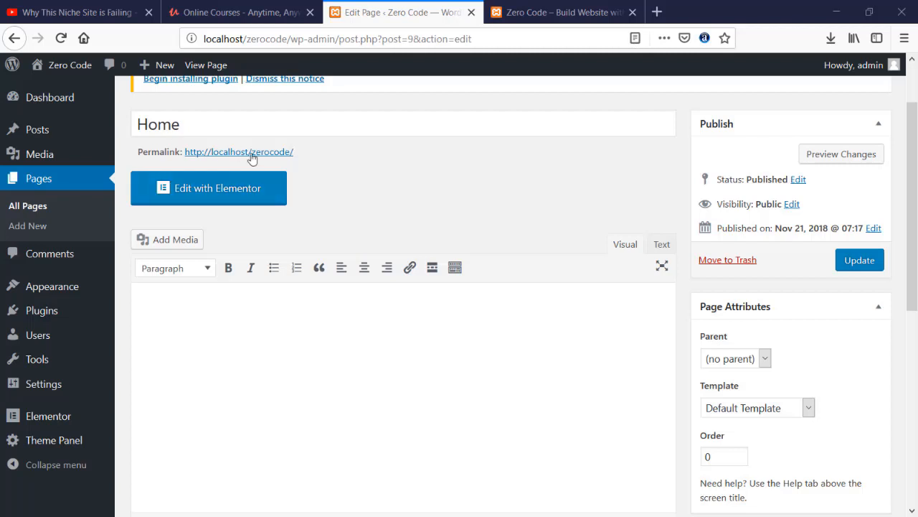
{"action": "left_click", "coordinate": [221, 189]}
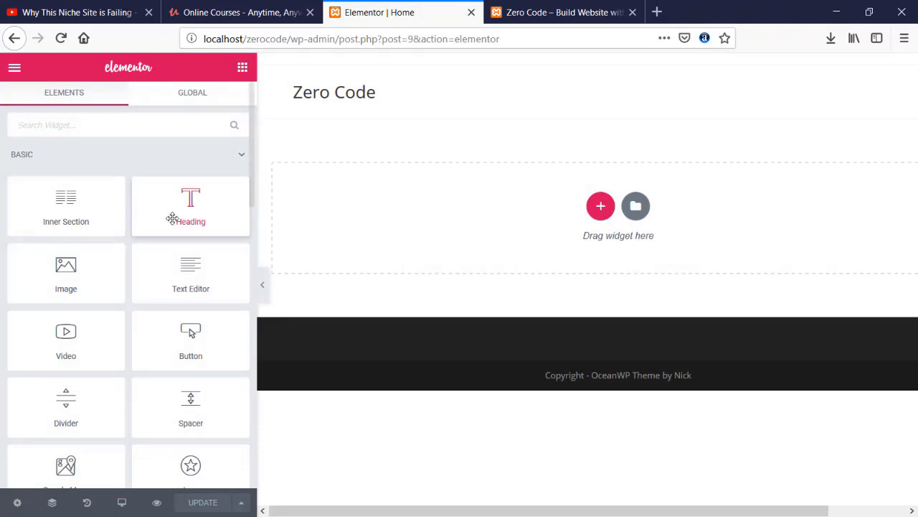
- Narrow the Elementor widget panel and scroll through its widget list
{"action": "left_click_drag", "start_coordinate": [254, 225], "coordinate": [191, 225]}
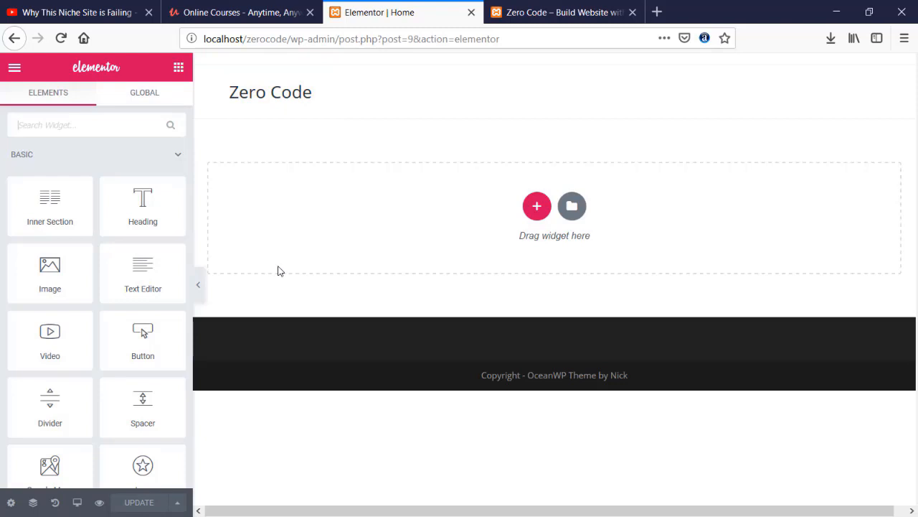
{"action": "scroll", "coordinate": [21, 210], "scroll_direction": "down", "scroll_amount": 3}
{"action": "scroll", "coordinate": [21, 211], "scroll_direction": "up", "scroll_amount": 3}
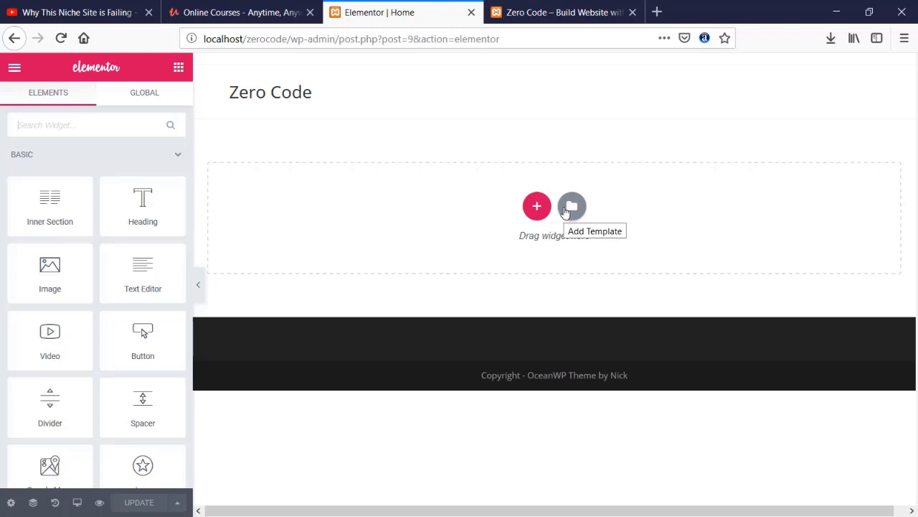
- Add a one-column section containing a Heading widget
{"action": "left_click", "coordinate": [535, 207]}
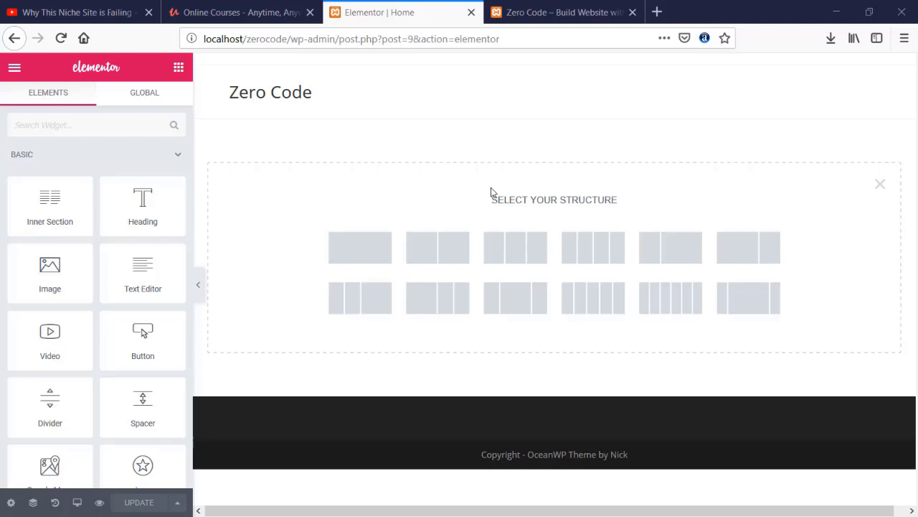
{"action": "left_click", "coordinate": [377, 257]}
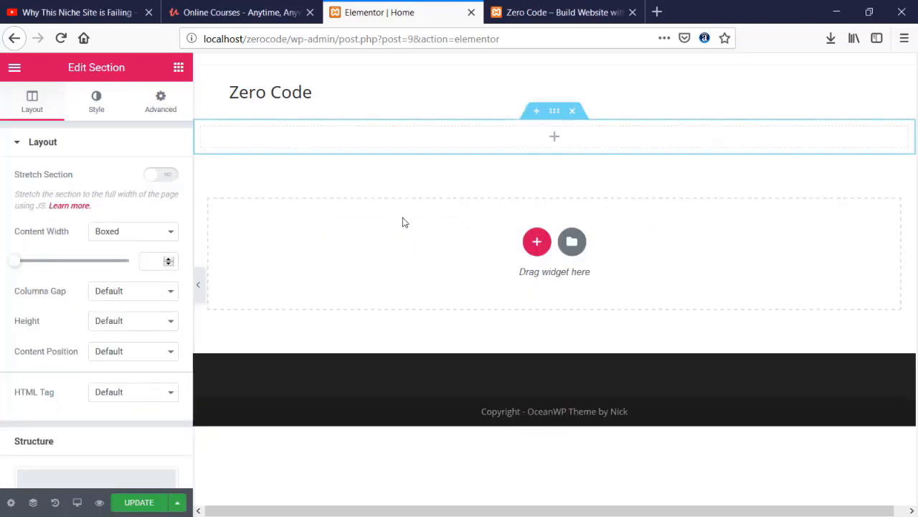
{"action": "left_click", "coordinate": [555, 144]}
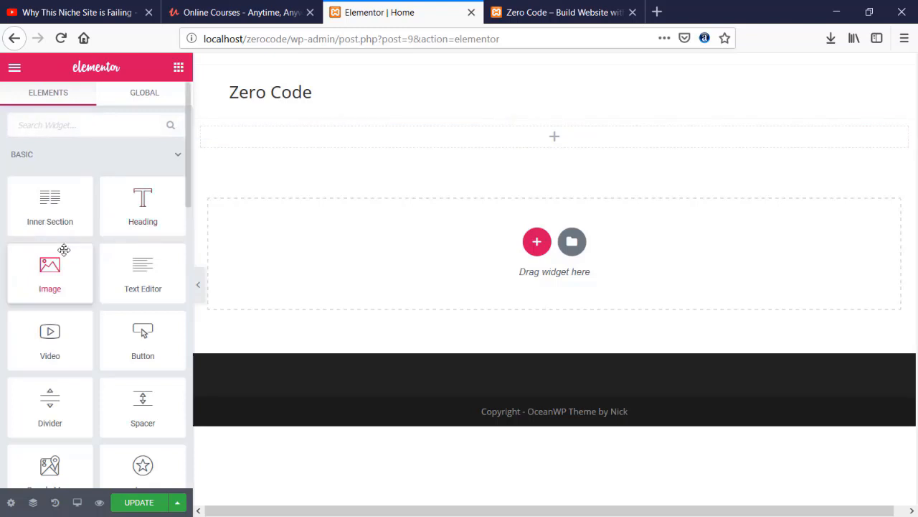
{"action": "left_click_drag", "start_coordinate": [120, 198], "coordinate": [549, 147]}
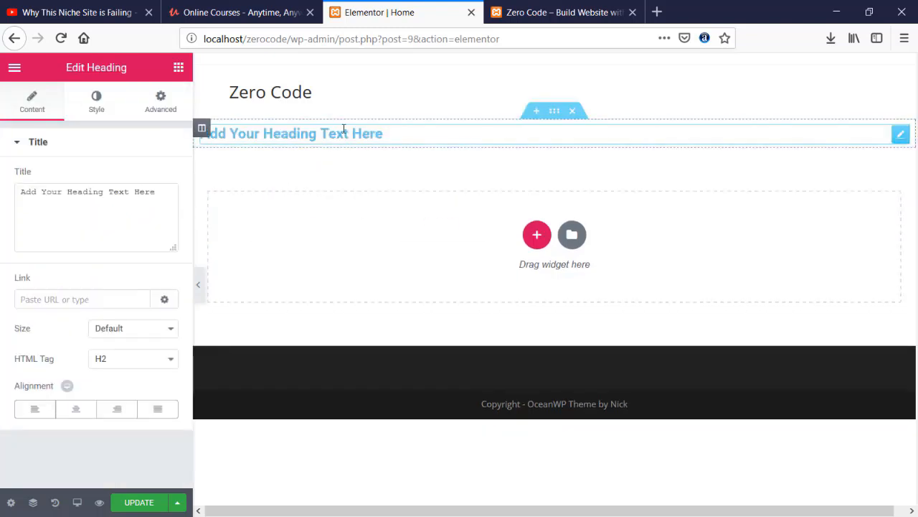
- Centre the heading and set its typography to 33 px with a larger line height
{"action": "left_click", "coordinate": [76, 409]}
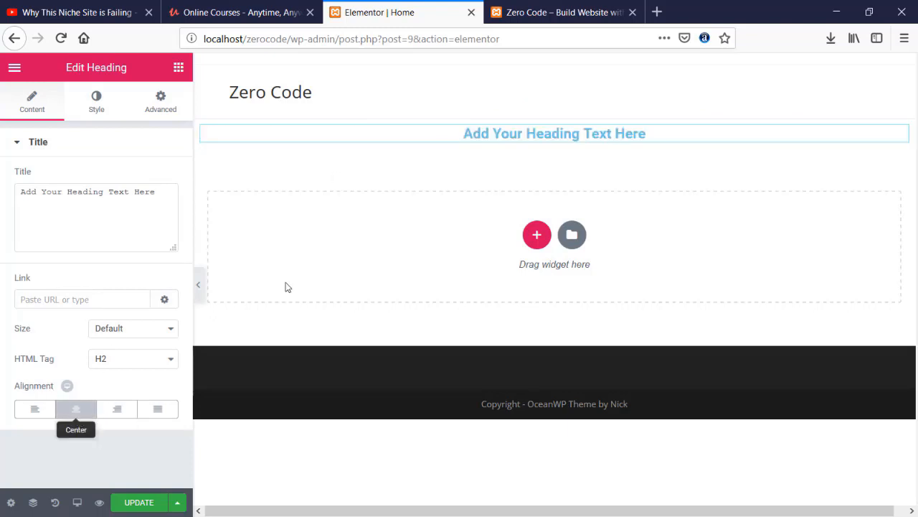
{"action": "left_click", "coordinate": [97, 104]}
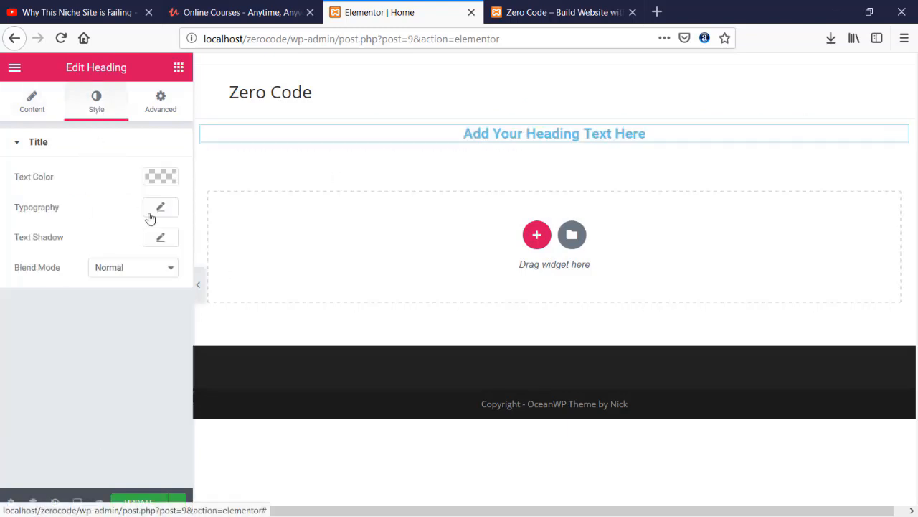
{"action": "left_click", "coordinate": [159, 207]}
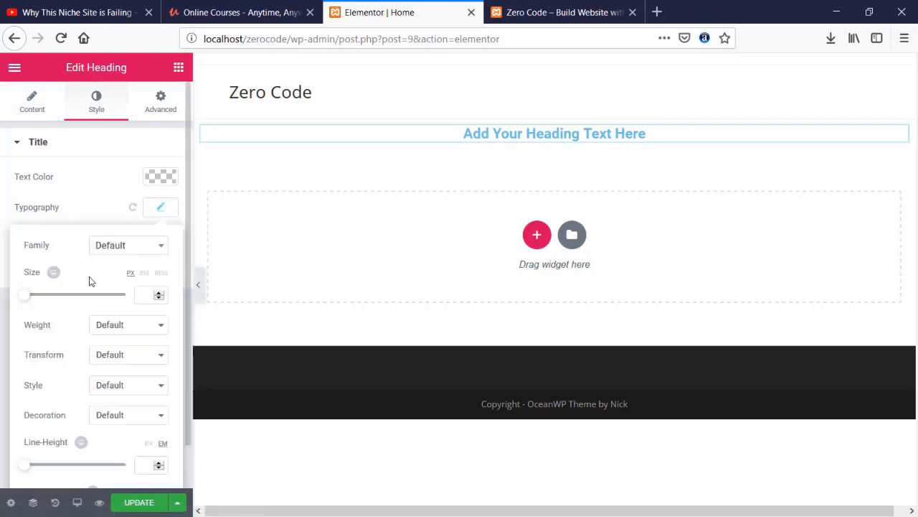
{"action": "left_click_drag", "start_coordinate": [27, 303], "coordinate": [43, 302]}
{"action": "left_click_drag", "start_coordinate": [28, 469], "coordinate": [53, 470]}
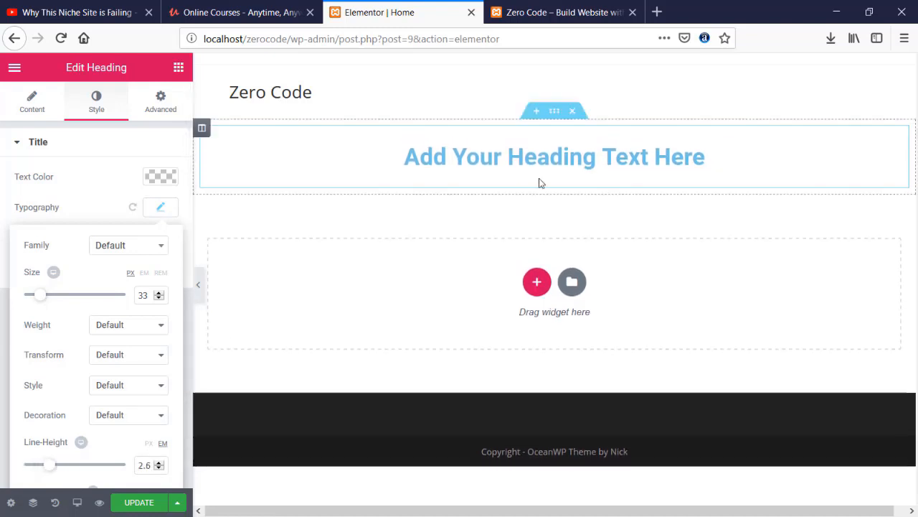
- Replace the heading placeholder with 'build Website with out Coding'
{"action": "double_click", "coordinate": [558, 159]}
{"action": "key", "text": "ctrl+a"}
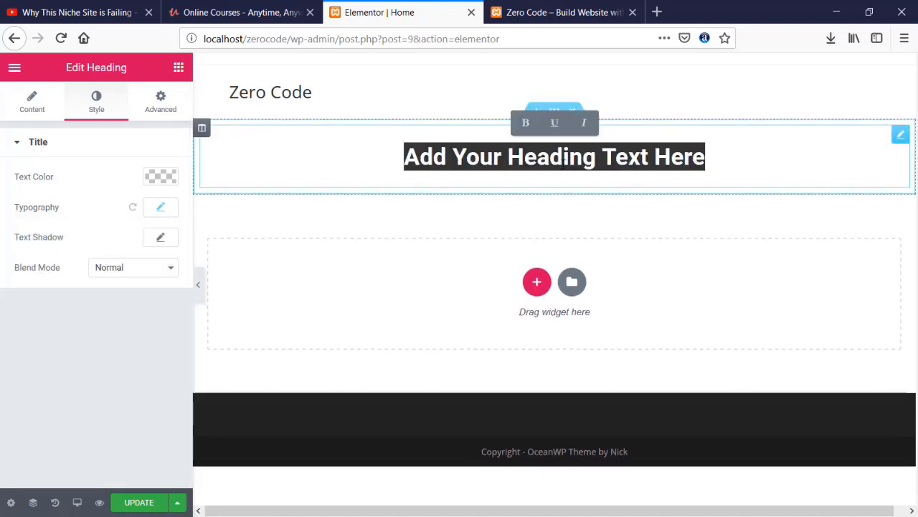
{"action": "type", "text": "bu"}
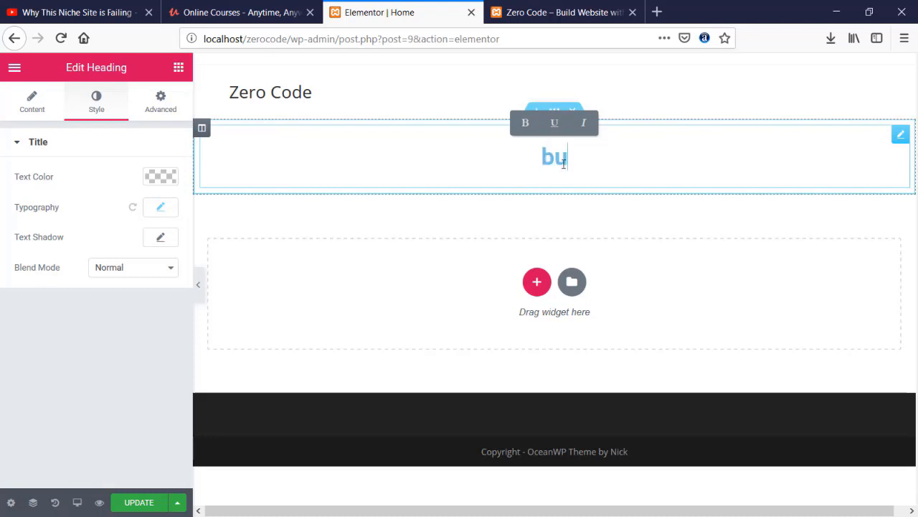
{"action": "type", "text": "ild Website "}
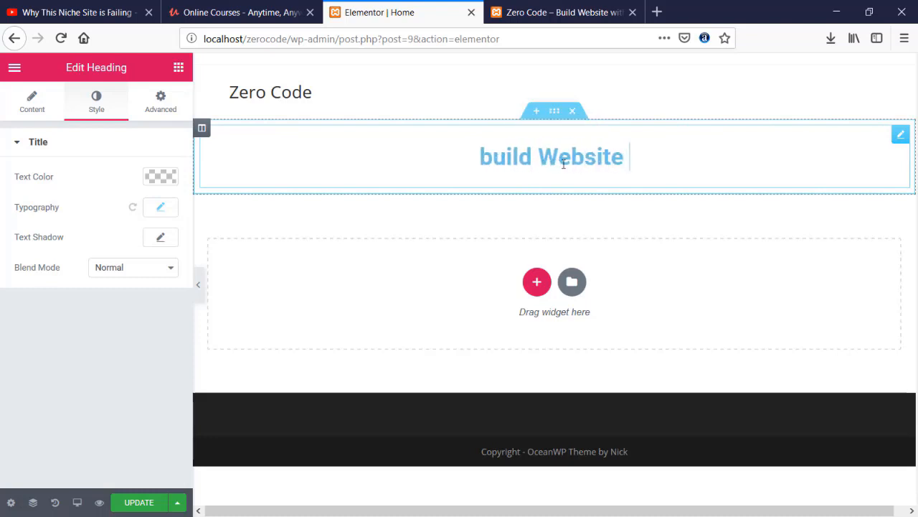
{"action": "type", "text": "with out Coding"}
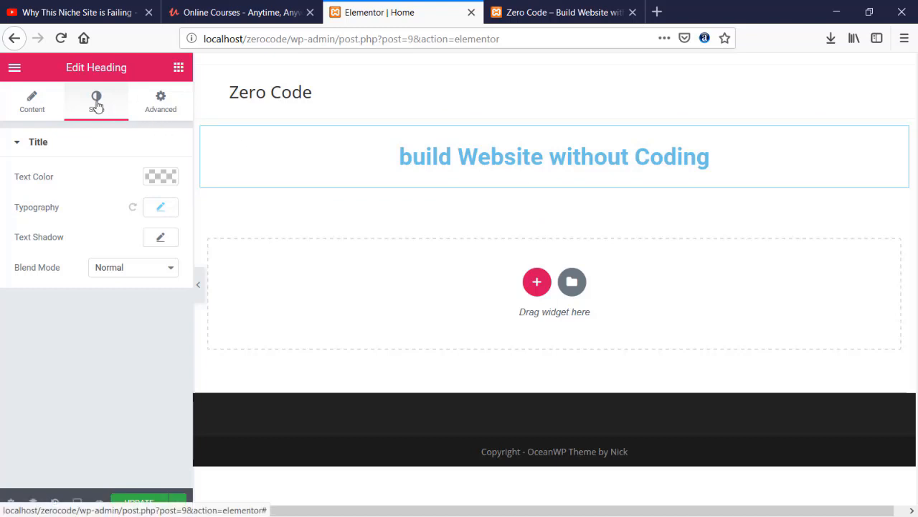
{"action": "left_click", "coordinate": [41, 106]}
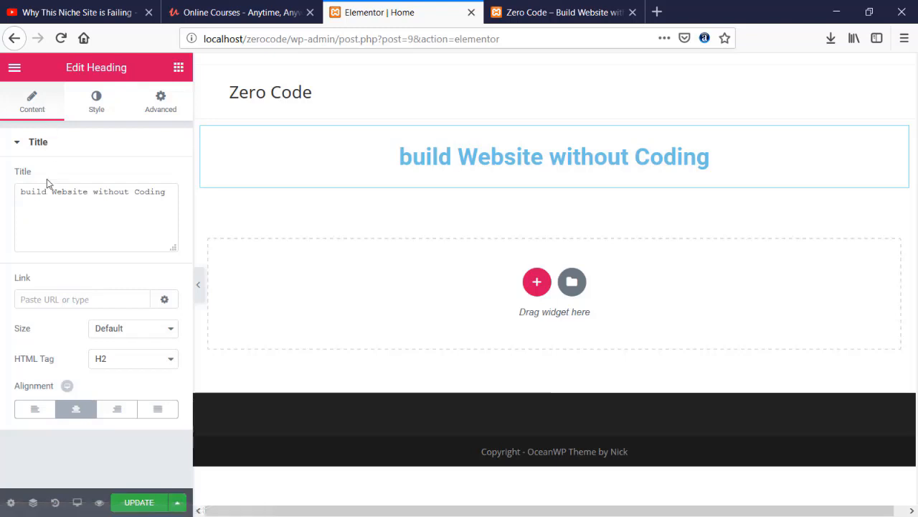
{"action": "left_click", "coordinate": [178, 67]}
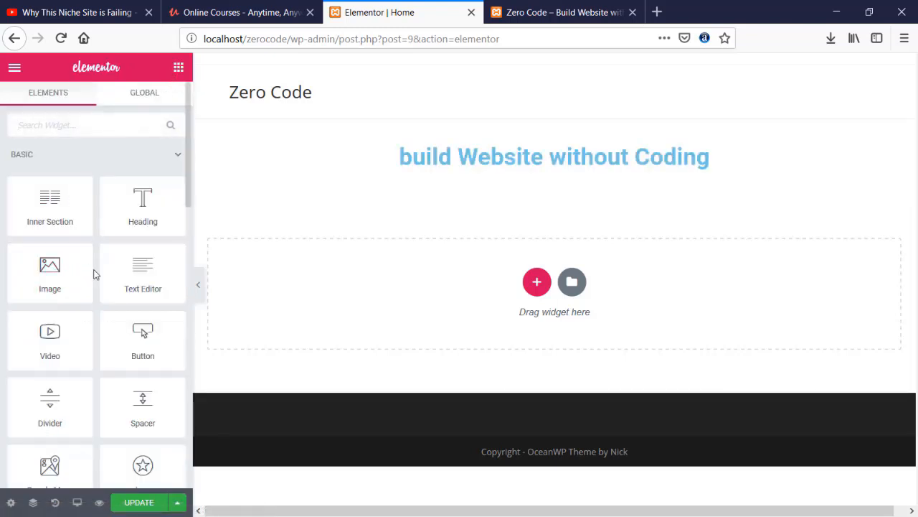
- Add a Text Editor block below the heading reading 'That my first website building without coding experience'
{"action": "left_click_drag", "start_coordinate": [141, 267], "coordinate": [496, 172]}
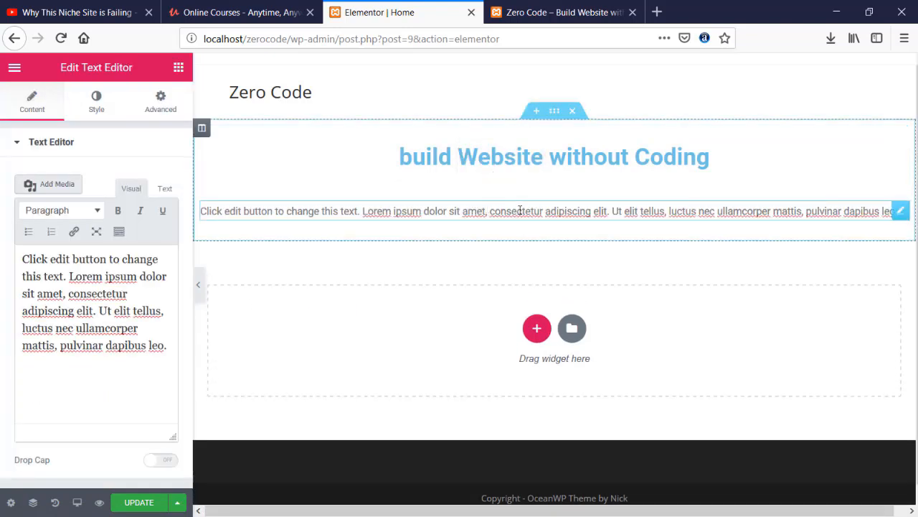
{"action": "triple_click", "coordinate": [520, 210]}
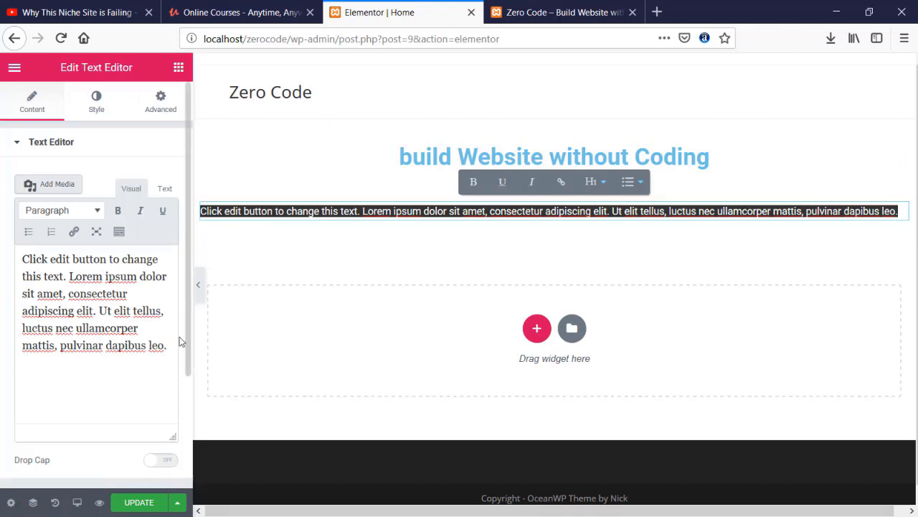
{"action": "type", "text": "That my "}
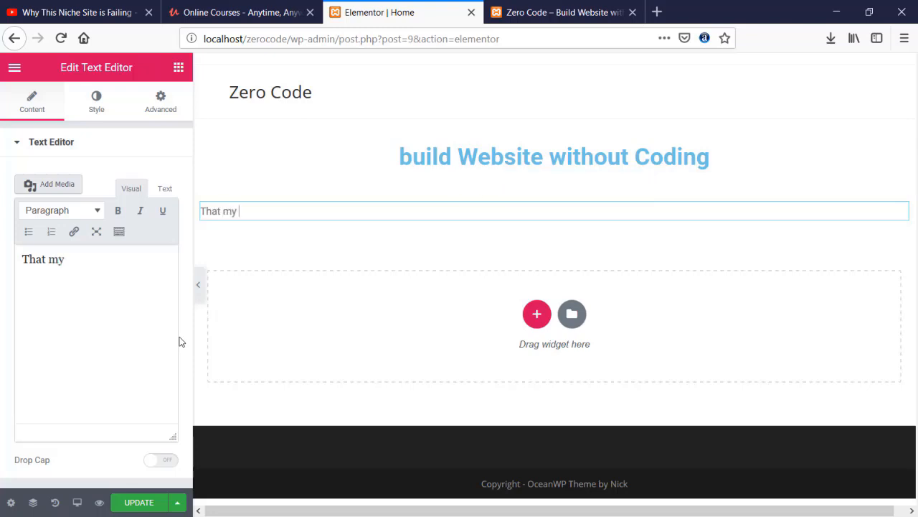
{"action": "type", "text": "firts"}
{"action": "key", "text": "BackSpace"}
{"action": "key", "text": "BackSpace"}
{"action": "type", "text": "st websit"}
{"action": "key", "text": "BackSpace"}
{"action": "type", "text": "ite"}
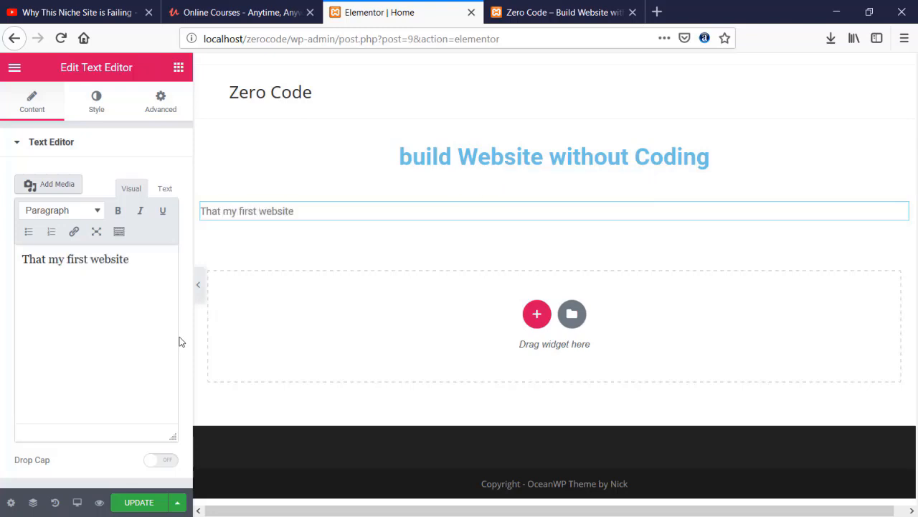
{"action": "type", "text": " buidling w"}
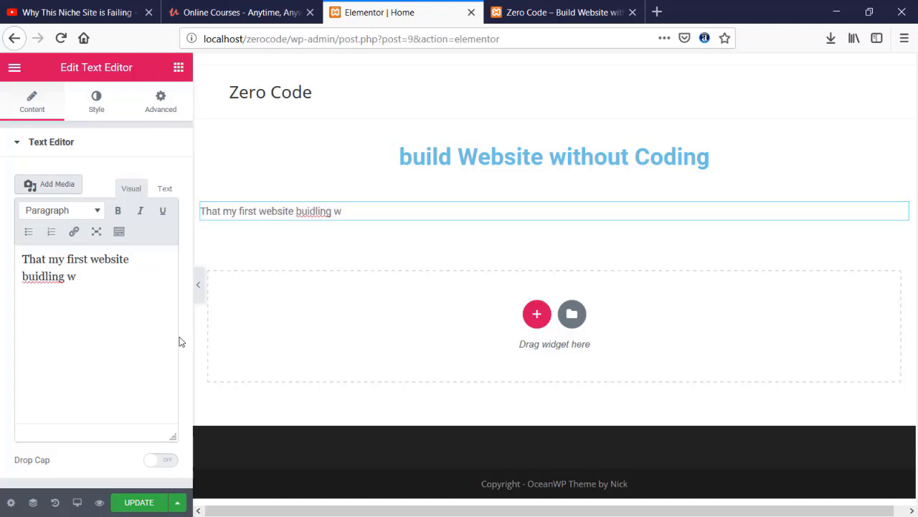
{"action": "key", "text": "BackSpace"}
{"action": "key", "text": "BackSpace"}
{"action": "key", "text": "BackSpace"}
{"action": "key", "text": "BackSpace"}
{"action": "key", "text": "BackSpace"}
{"action": "type", "text": "lding without"}
{"action": "type", "text": "cod"}
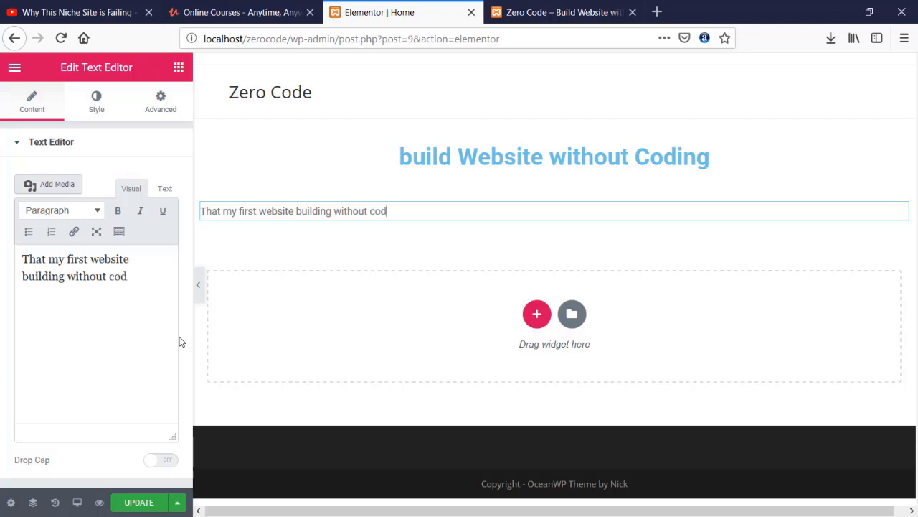
{"action": "type", "text": "ing experience"}
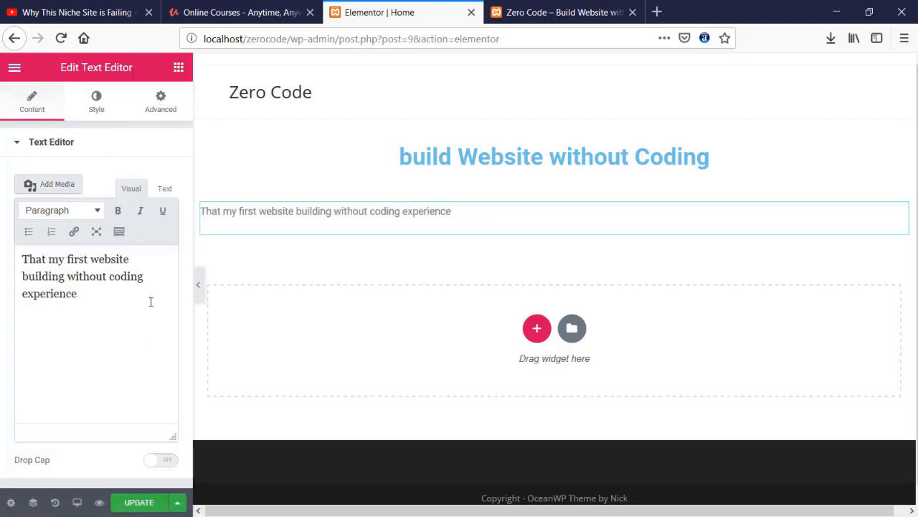
- Review the paragraph widget, switching between its Text and Visual editing views
{"action": "left_click_drag", "start_coordinate": [94, 304], "coordinate": [12, 272]}
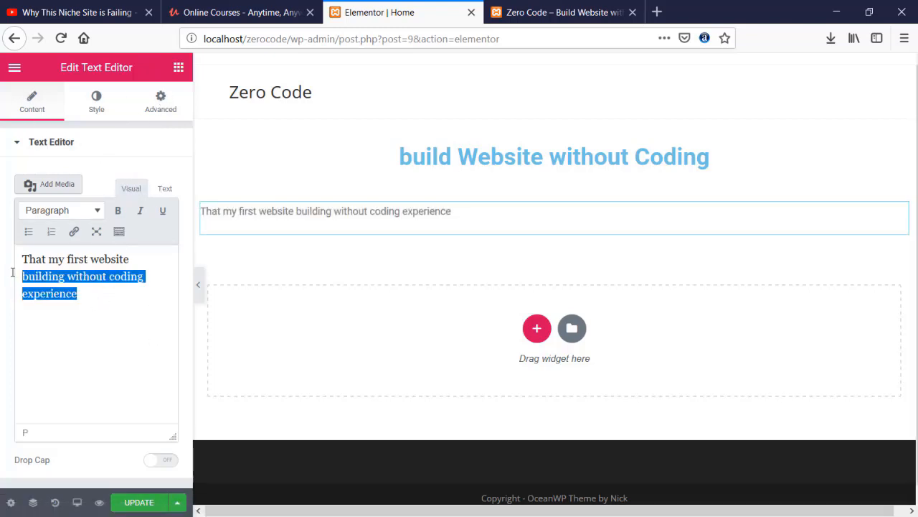
{"action": "left_click", "coordinate": [168, 342]}
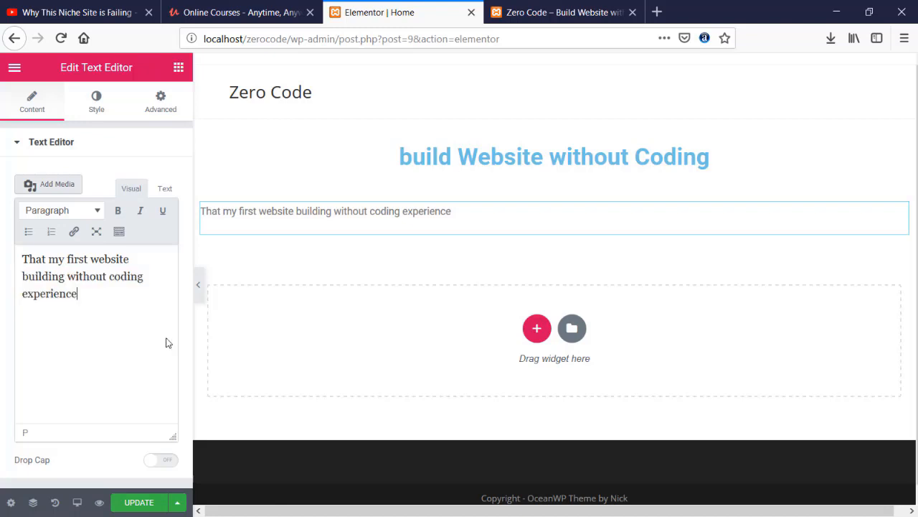
{"action": "left_click", "coordinate": [514, 172]}
{"action": "left_click", "coordinate": [420, 211]}
{"action": "left_click", "coordinate": [455, 178]}
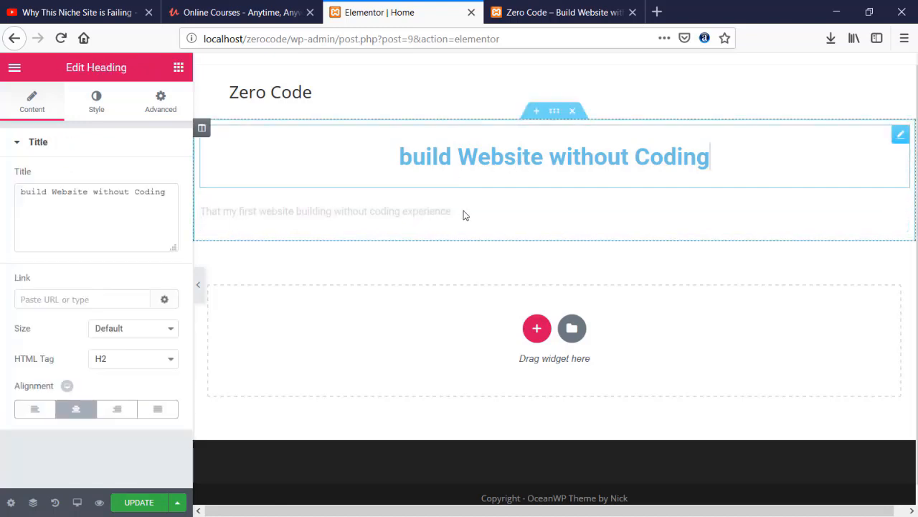
{"action": "left_click", "coordinate": [420, 211]}
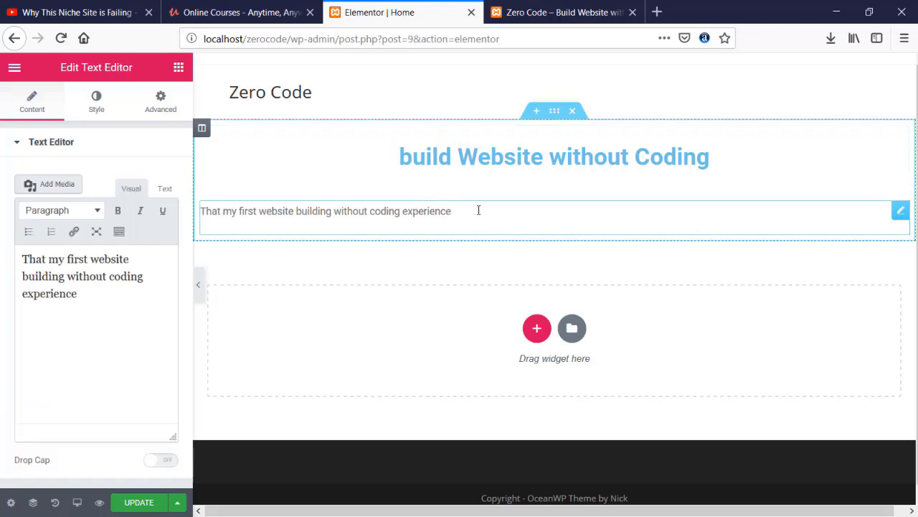
{"action": "left_click", "coordinate": [166, 189]}
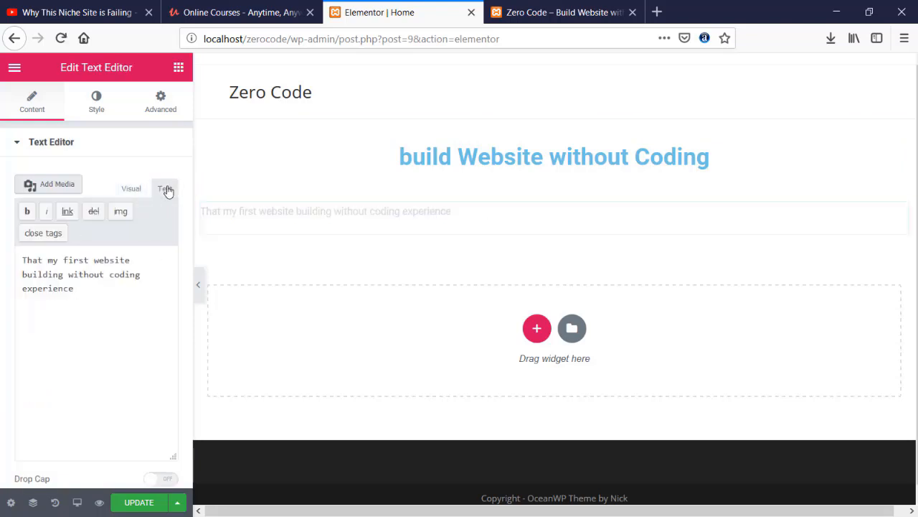
{"action": "scroll", "coordinate": [110, 351], "scroll_direction": "down", "scroll_amount": 1}
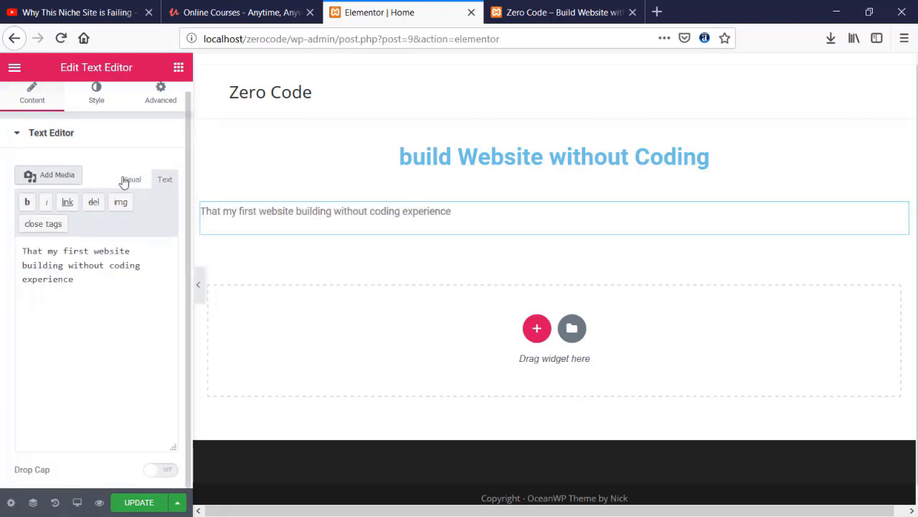
{"action": "left_click", "coordinate": [132, 180]}
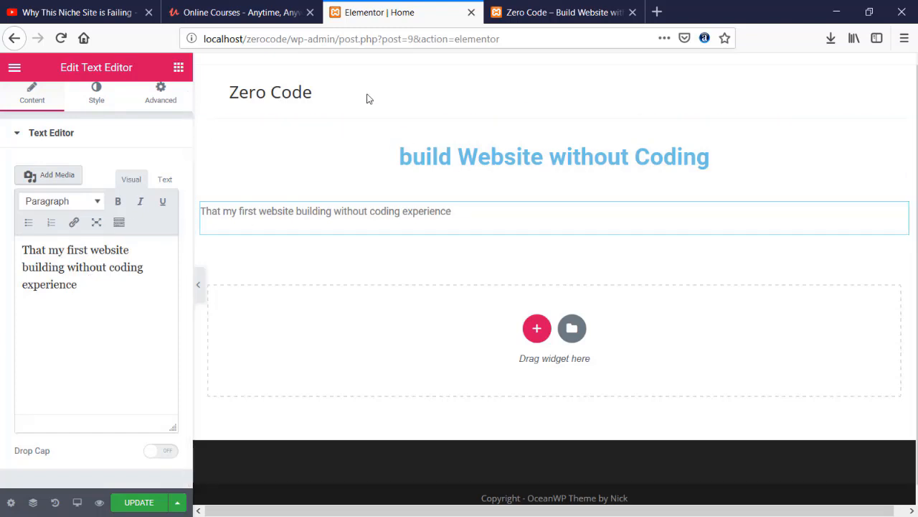
{"action": "left_click", "coordinate": [368, 96]}
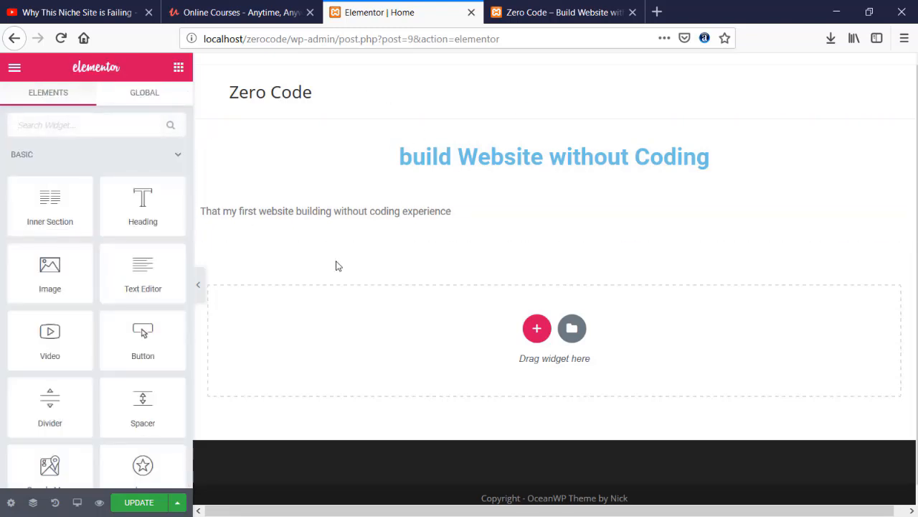
- Add a two-column section with an Image widget in the right column
{"action": "left_click", "coordinate": [537, 328]}
{"action": "left_click", "coordinate": [463, 370]}
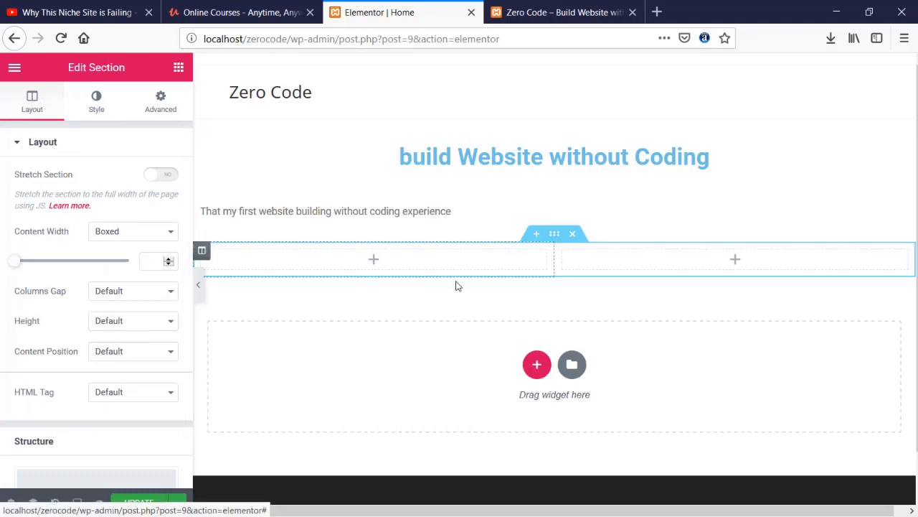
{"action": "left_click", "coordinate": [372, 260]}
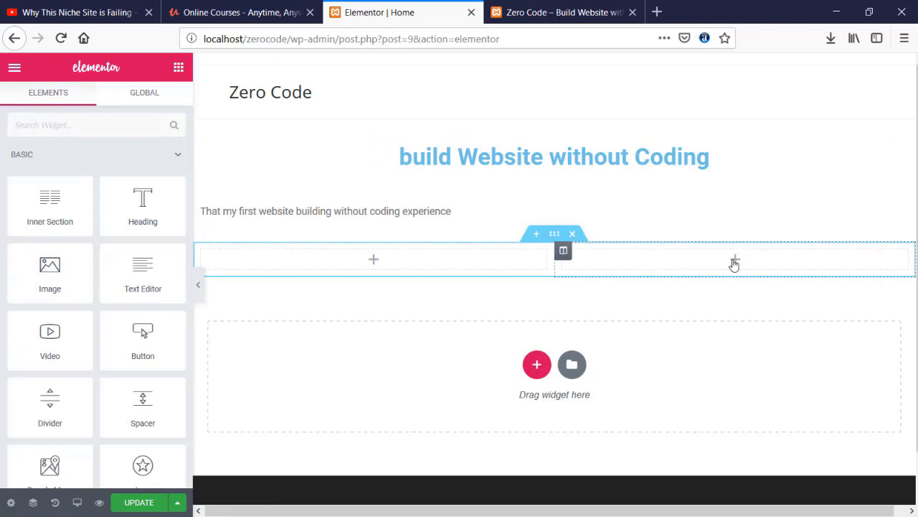
{"action": "left_click_drag", "start_coordinate": [74, 273], "coordinate": [756, 258]}
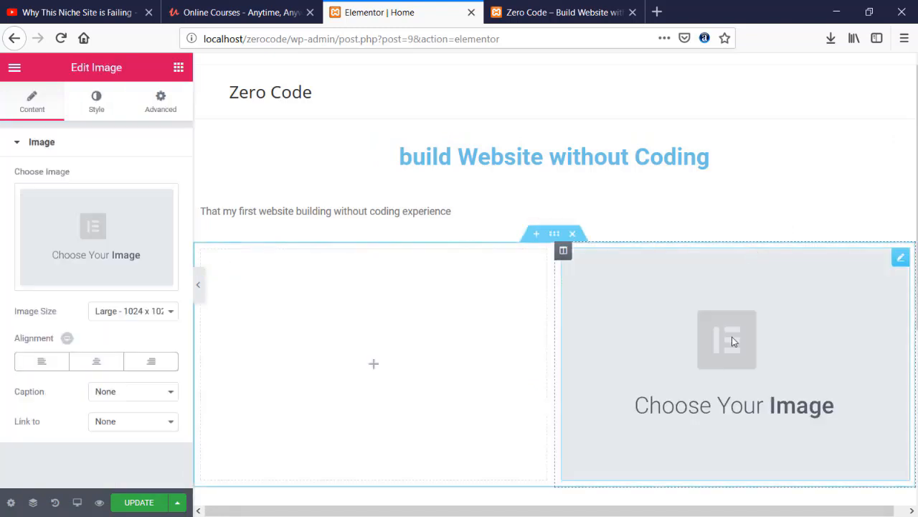
- Upload pexels-photo(1).jpg and insert it as the right column's image
{"action": "left_click", "coordinate": [117, 248]}
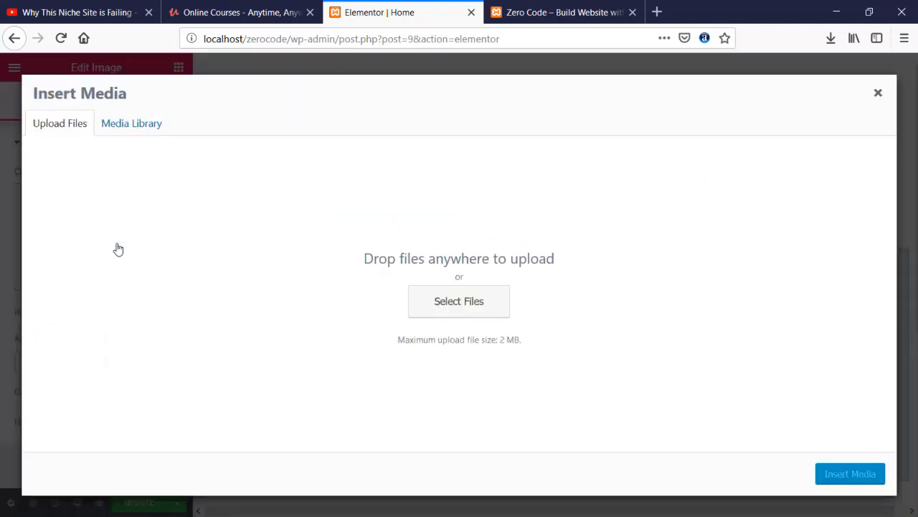
{"action": "left_click", "coordinate": [428, 293]}
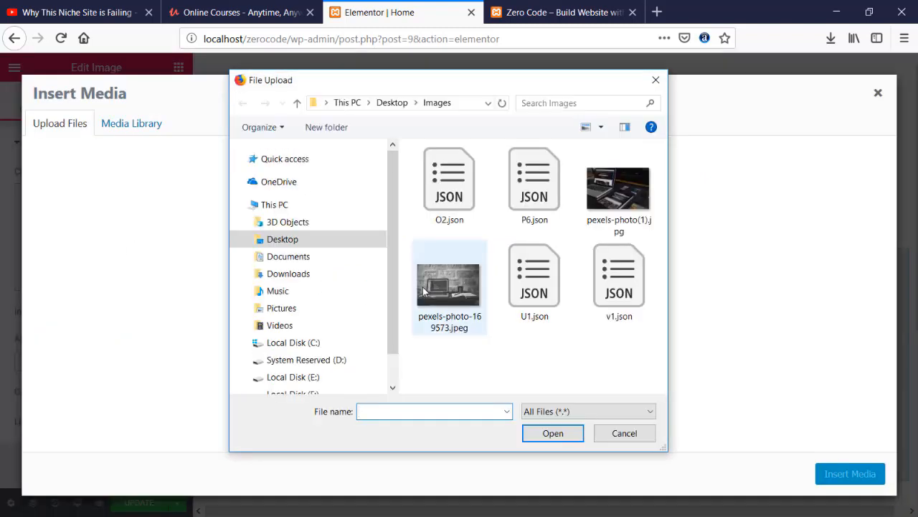
{"action": "left_click", "coordinate": [618, 188]}
{"action": "left_click", "coordinate": [557, 438]}
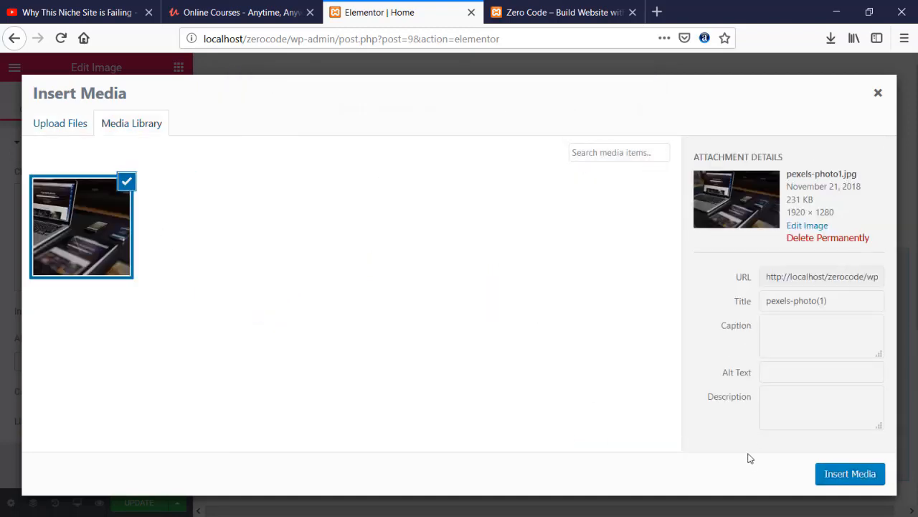
{"action": "left_click", "coordinate": [851, 473]}
{"action": "scroll", "coordinate": [387, 321], "scroll_direction": "down", "scroll_amount": 2}
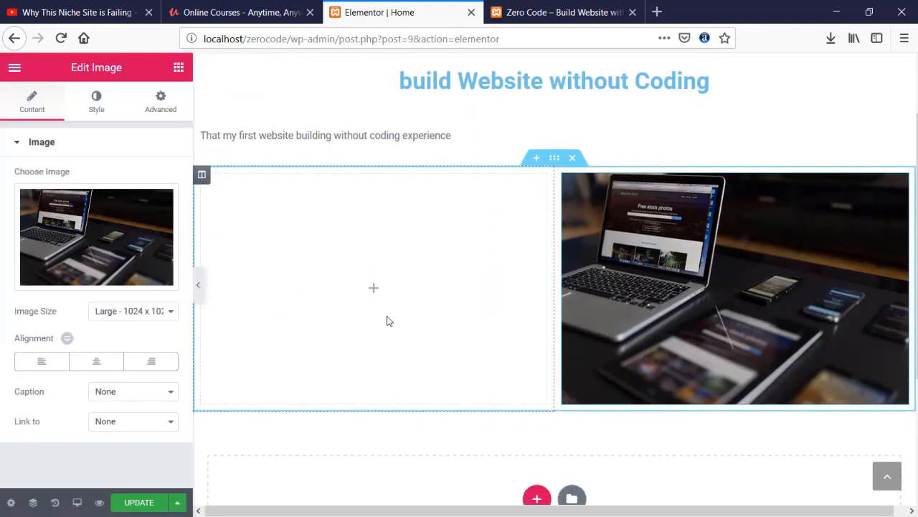
{"action": "left_click", "coordinate": [373, 290]}
{"action": "scroll", "coordinate": [375, 296], "scroll_direction": "up", "scroll_amount": 1}
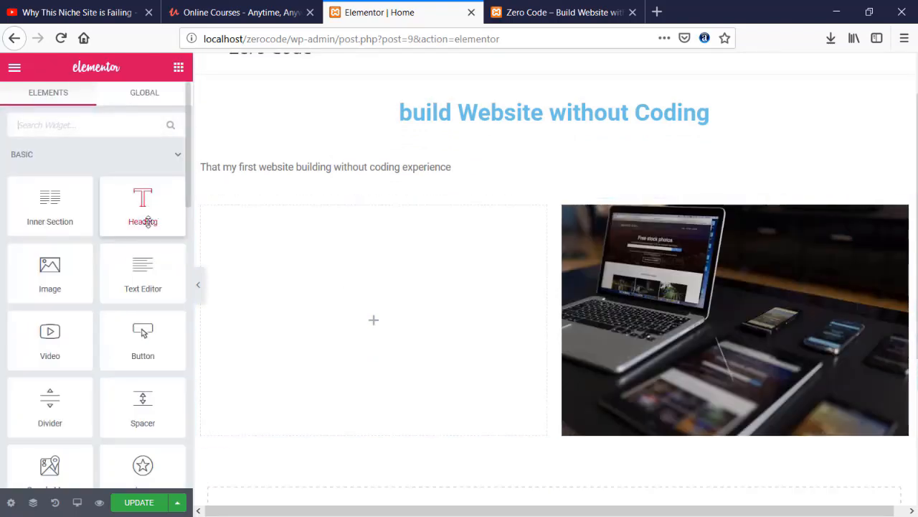
- Fill the left column with a text block of placeholder paragraphs, splitting at 'Ut elit tellus'
{"action": "left_click_drag", "start_coordinate": [143, 272], "coordinate": [344, 289]}
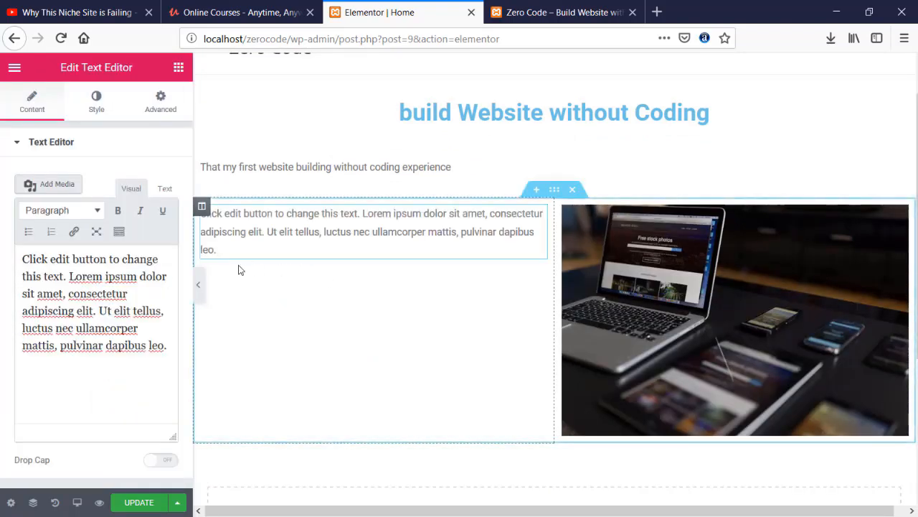
{"action": "left_click_drag", "start_coordinate": [168, 346], "coordinate": [22, 259]}
{"action": "key", "text": "ctrl+c"}
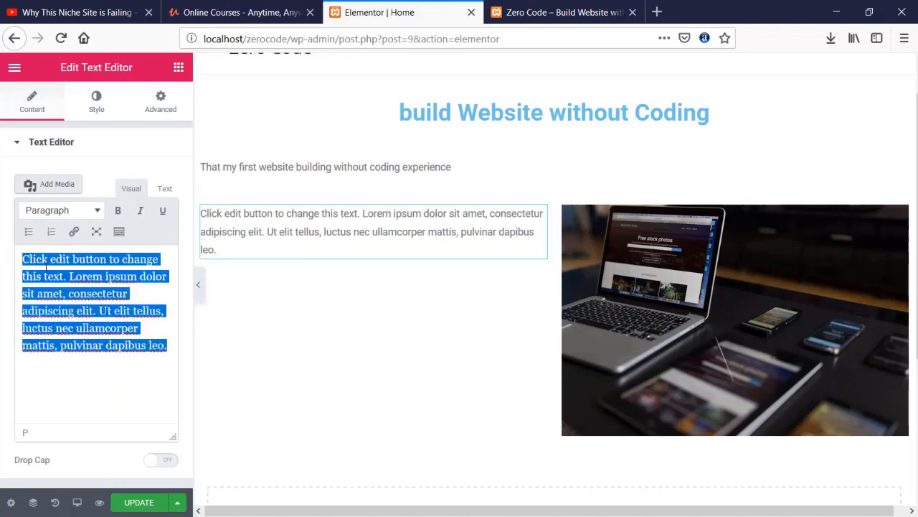
{"action": "left_click", "coordinate": [153, 385]}
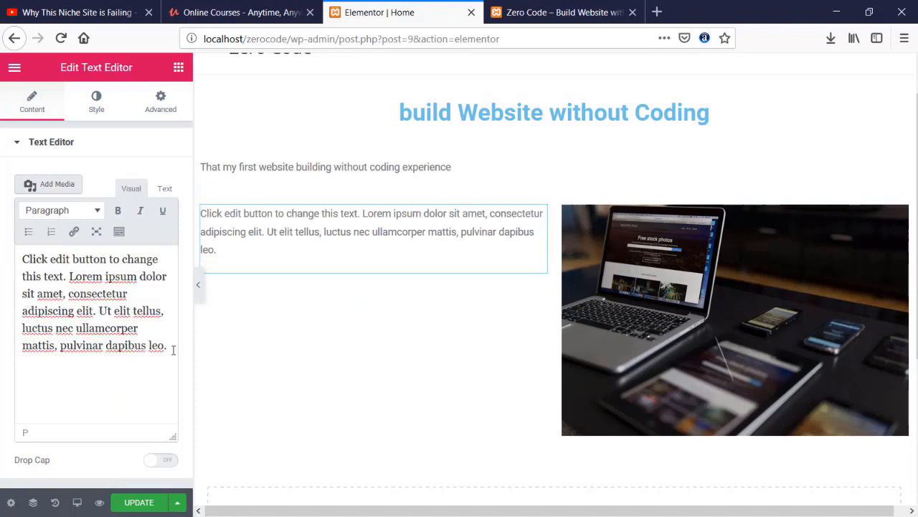
{"action": "key", "text": "Return"}
{"action": "key", "text": "ctrl+v"}
{"action": "key", "text": "Return"}
{"action": "key", "text": "ctrl+v"}
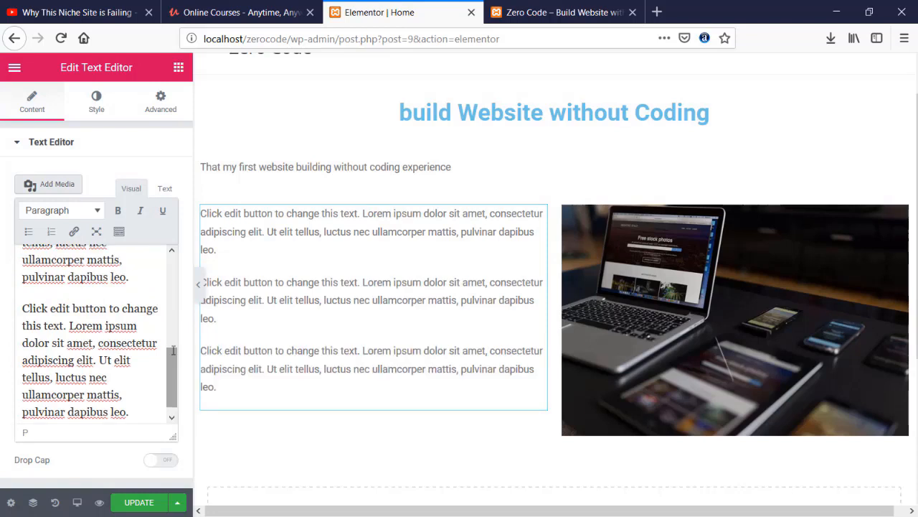
{"action": "left_click", "coordinate": [218, 249]}
{"action": "key", "text": "Delete"}
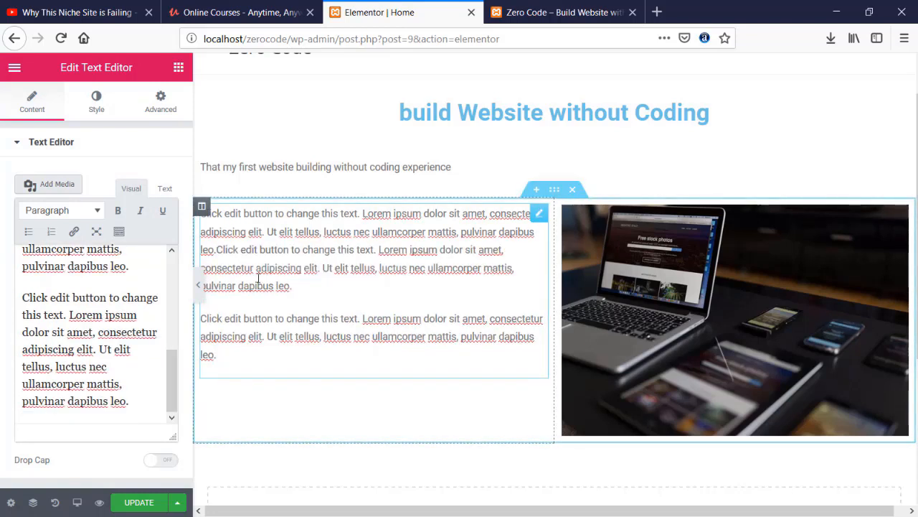
{"action": "key", "text": "Delete"}
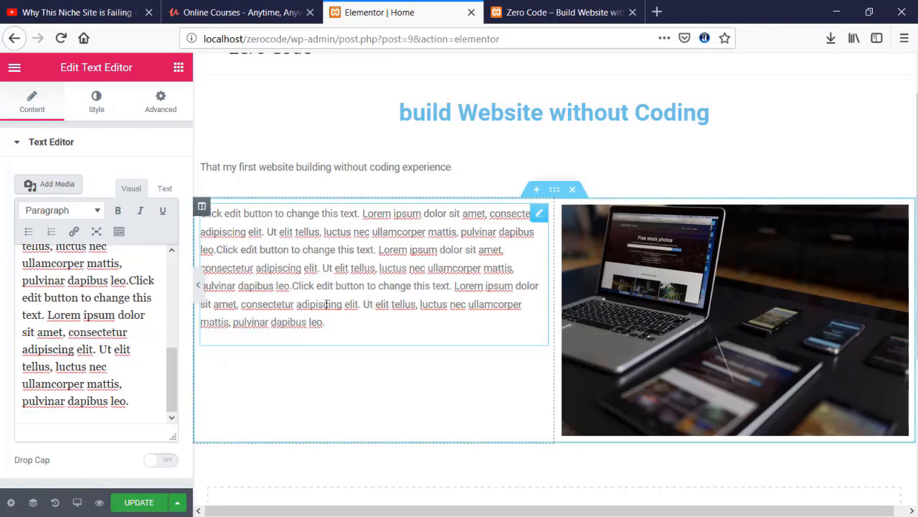
{"action": "left_click", "coordinate": [361, 304]}
{"action": "key", "text": "Return"}
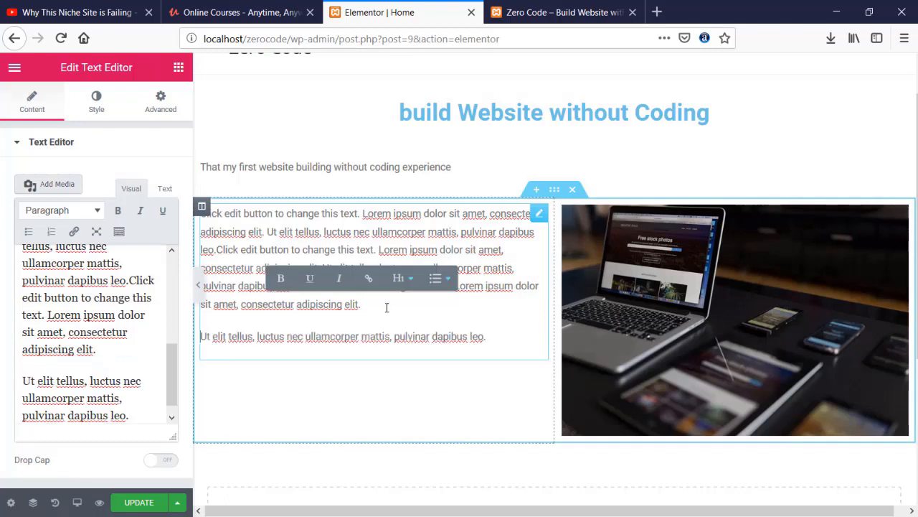
- Add a new one-column section at the bottom of the page
{"action": "left_click", "coordinate": [359, 171]}
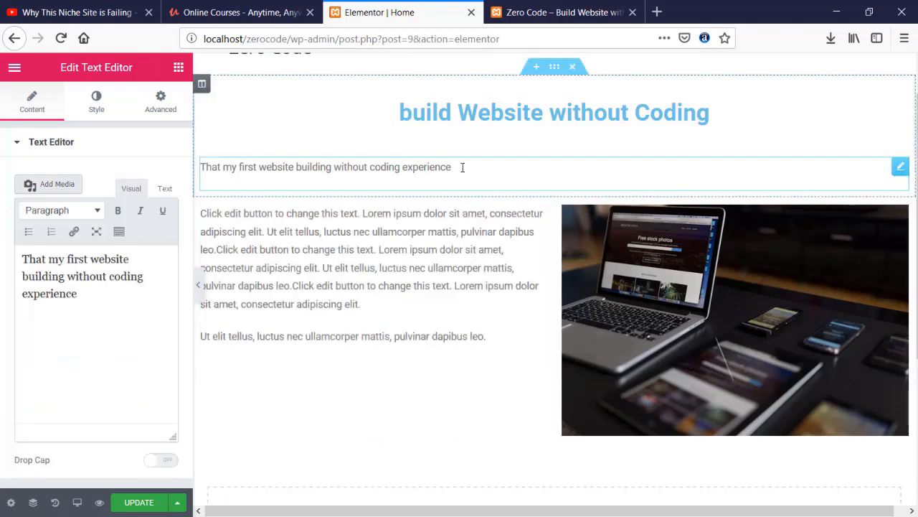
{"action": "scroll", "coordinate": [455, 247], "scroll_direction": "down", "scroll_amount": 1}
{"action": "scroll", "coordinate": [456, 247], "scroll_direction": "down", "scroll_amount": 1}
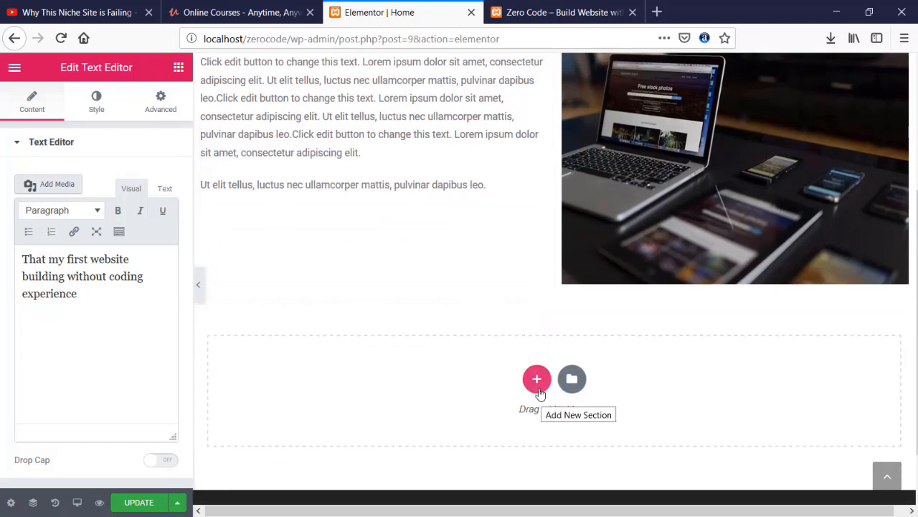
{"action": "left_click", "coordinate": [537, 379]}
{"action": "scroll", "coordinate": [539, 390], "scroll_direction": "down", "scroll_amount": 1}
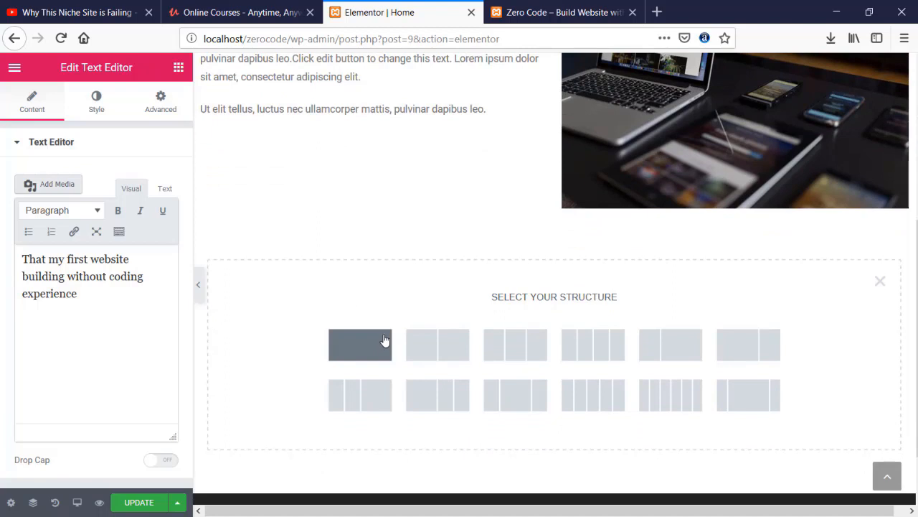
{"action": "left_click", "coordinate": [385, 340]}
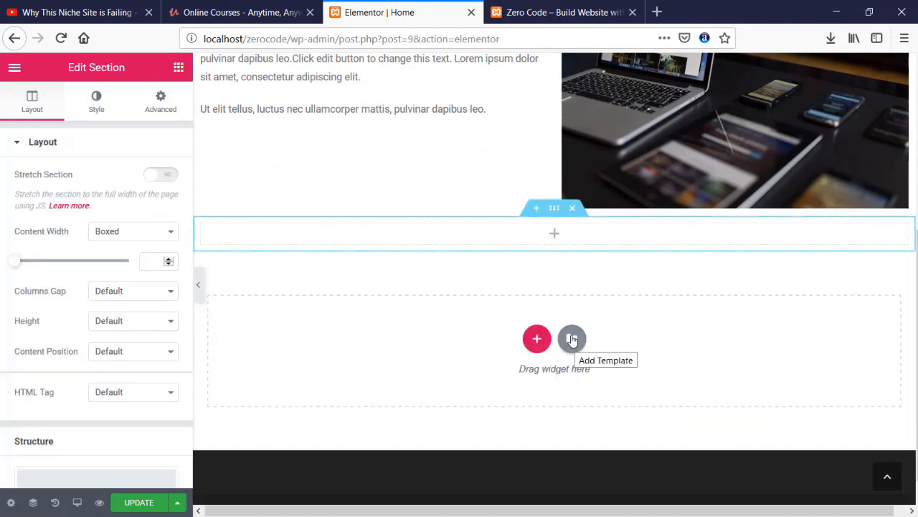
- Browse the template library's Blocks and preview the Features to start, sell & grow block
{"action": "left_click", "coordinate": [572, 340]}
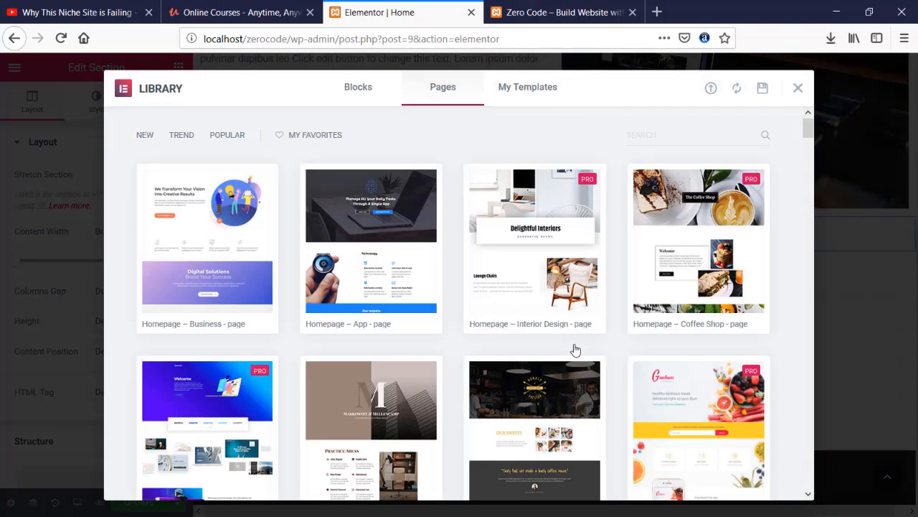
{"action": "left_click", "coordinate": [360, 88]}
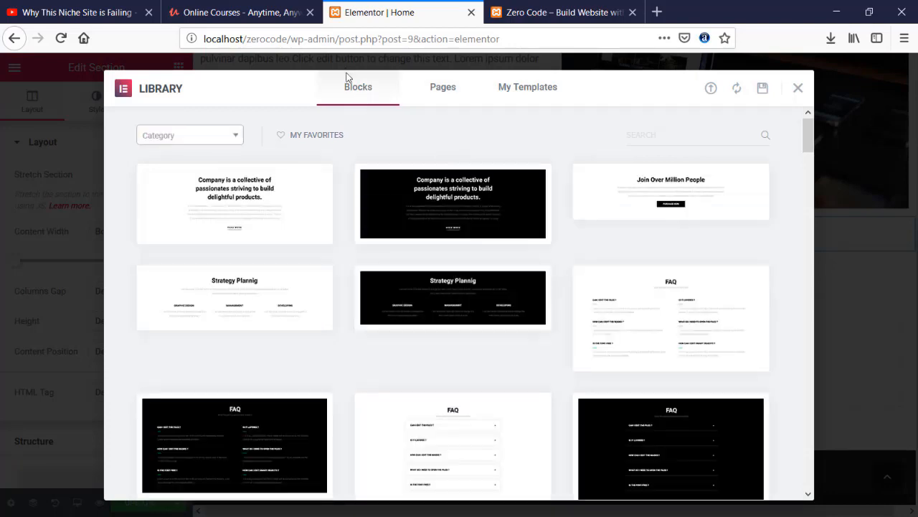
{"action": "mouse_move", "coordinate": [364, 206]}
{"action": "scroll", "coordinate": [363, 206], "scroll_direction": "down", "scroll_amount": 3}
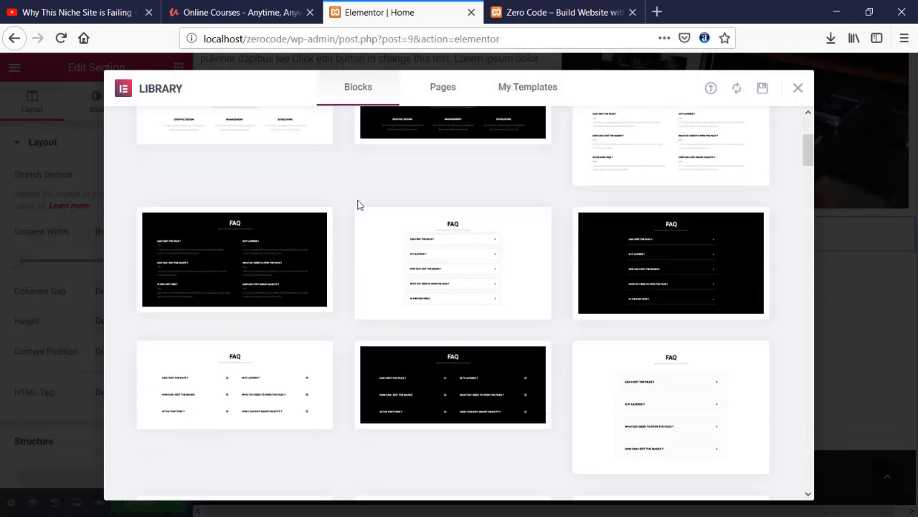
{"action": "scroll", "coordinate": [360, 206], "scroll_direction": "down", "scroll_amount": 4}
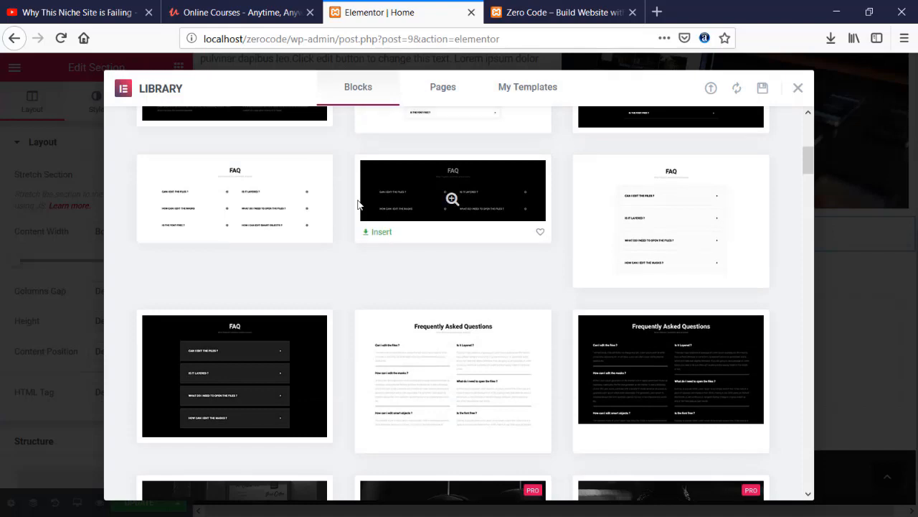
{"action": "scroll", "coordinate": [361, 206], "scroll_direction": "down", "scroll_amount": 1}
{"action": "scroll", "coordinate": [360, 205], "scroll_direction": "down", "scroll_amount": 3}
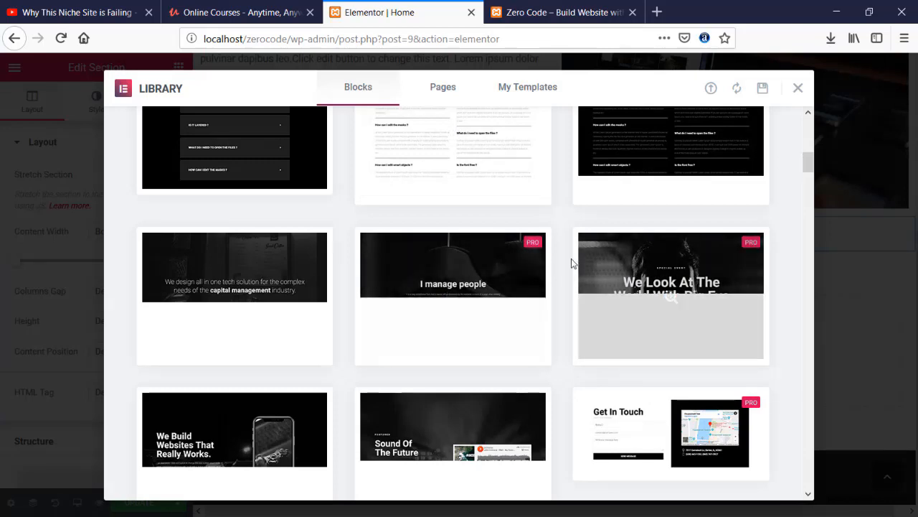
{"action": "scroll", "coordinate": [121, 300], "scroll_direction": "down", "scroll_amount": 2}
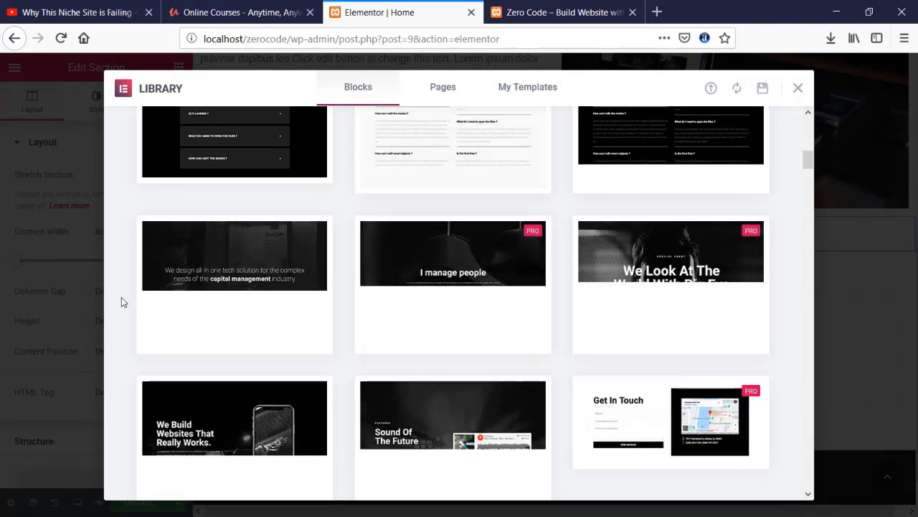
{"action": "scroll", "coordinate": [121, 297], "scroll_direction": "down", "scroll_amount": 3}
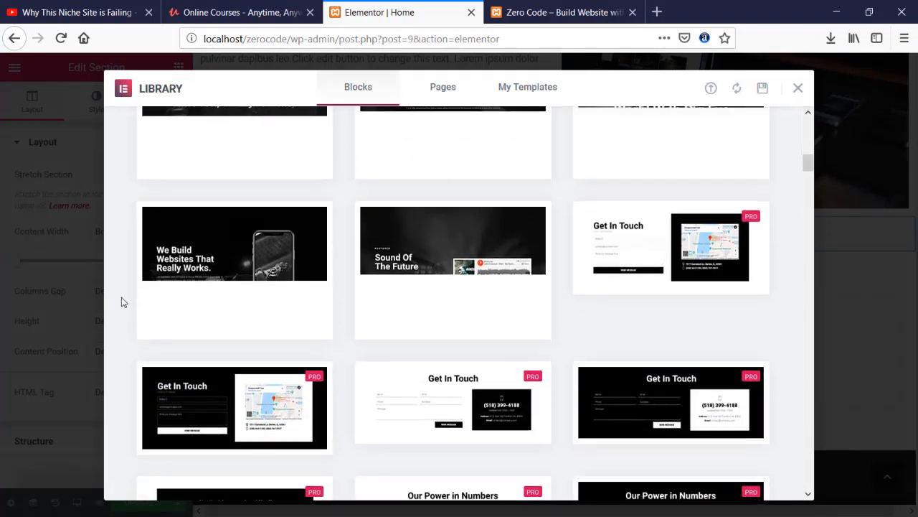
{"action": "scroll", "coordinate": [121, 297], "scroll_direction": "down", "scroll_amount": 3}
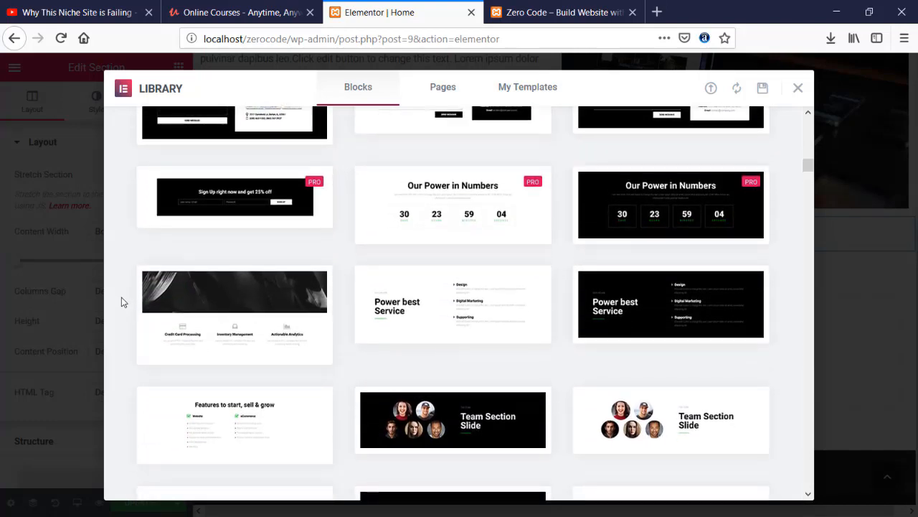
{"action": "scroll", "coordinate": [121, 297], "scroll_direction": "down", "scroll_amount": 2}
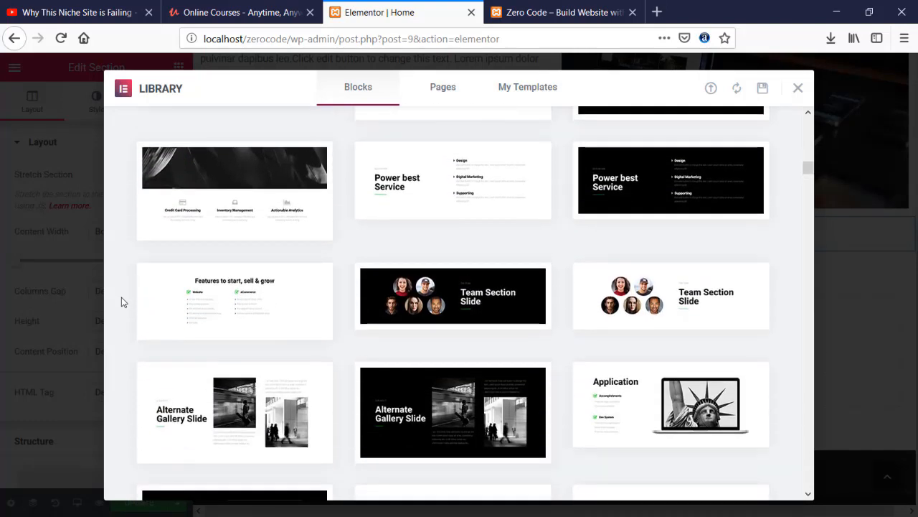
{"action": "left_click", "coordinate": [218, 306]}
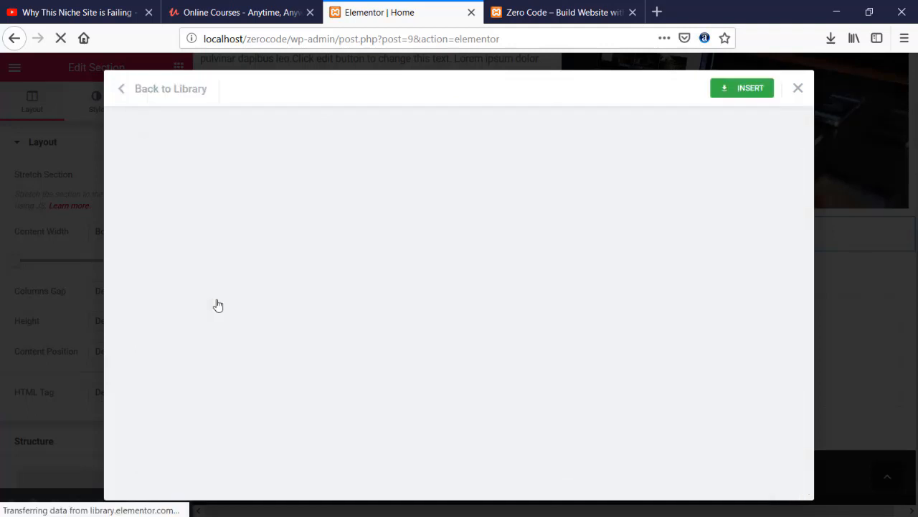
- Insert the Features block, save the page with Update, and view the live front page
{"action": "left_click", "coordinate": [747, 90]}
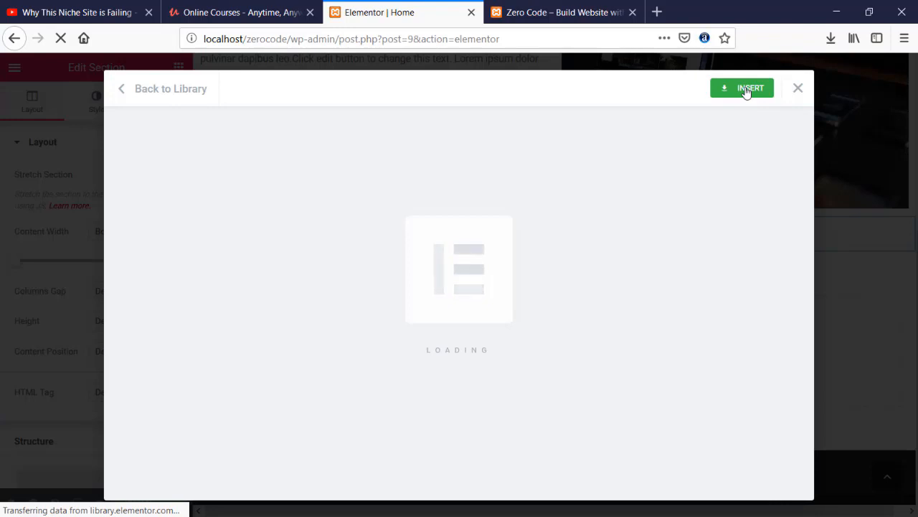
{"action": "scroll", "coordinate": [574, 266], "scroll_direction": "down", "scroll_amount": 2}
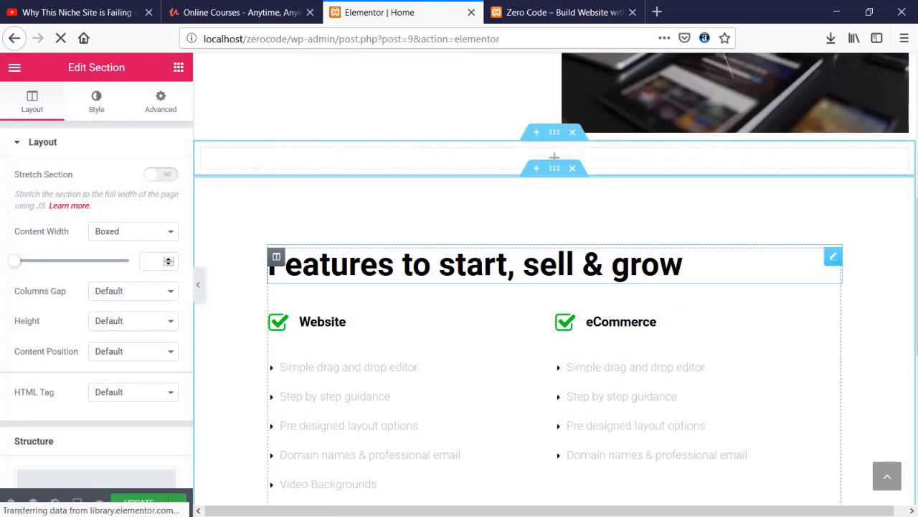
{"action": "scroll", "coordinate": [478, 263], "scroll_direction": "down", "scroll_amount": 2}
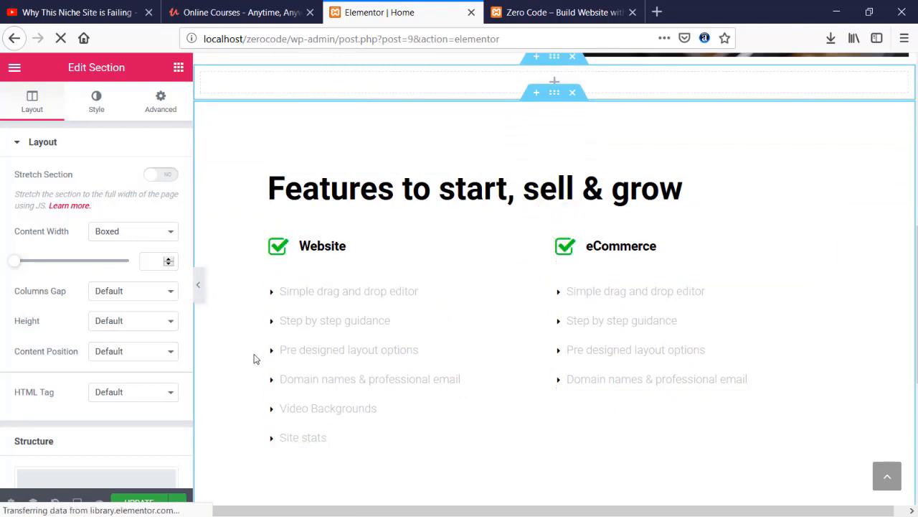
{"action": "scroll", "coordinate": [154, 303], "scroll_direction": "up", "scroll_amount": 4}
{"action": "scroll", "coordinate": [53, 368], "scroll_direction": "down", "scroll_amount": 2}
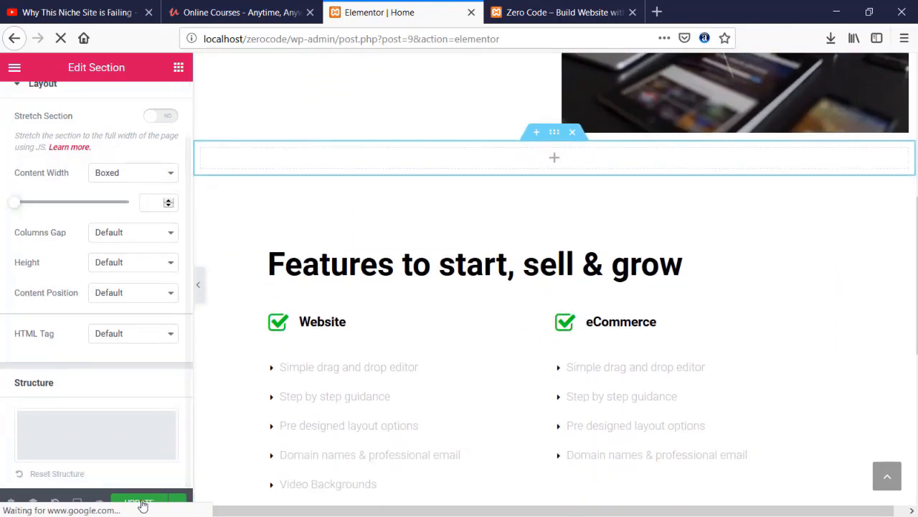
{"action": "left_click", "coordinate": [141, 503]}
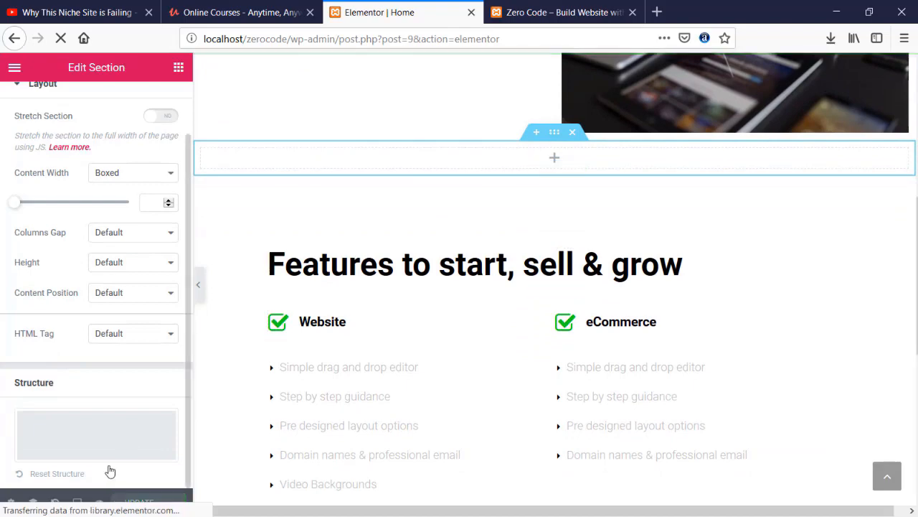
{"action": "left_click", "coordinate": [560, 12]}
{"action": "left_click", "coordinate": [61, 38]}
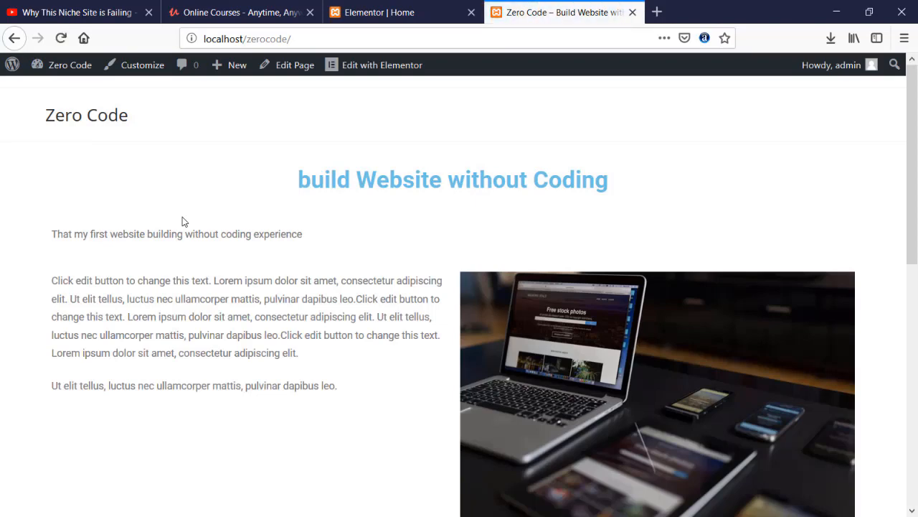
{"action": "scroll", "coordinate": [183, 222], "scroll_direction": "down", "scroll_amount": 7}
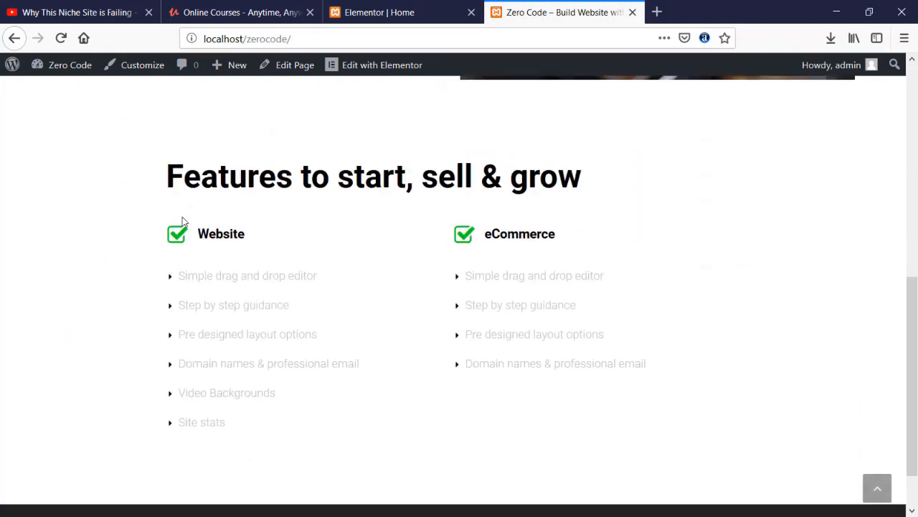
{"action": "scroll", "coordinate": [182, 222], "scroll_direction": "up", "scroll_amount": 4}
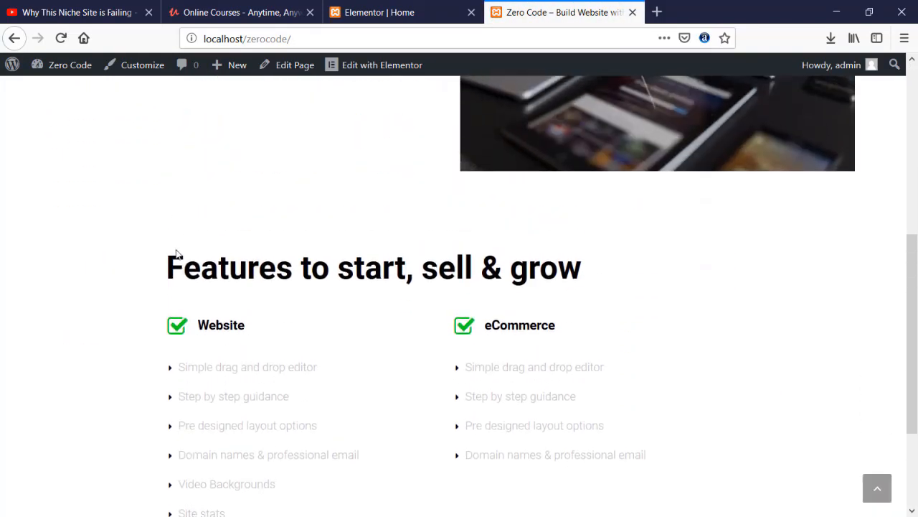
{"action": "scroll", "coordinate": [175, 250], "scroll_direction": "up", "scroll_amount": 5}
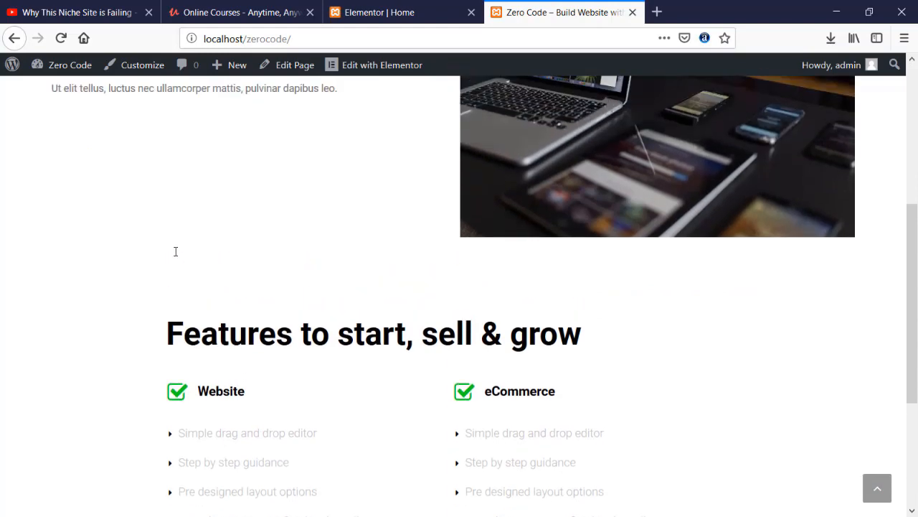
{"action": "scroll", "coordinate": [208, 255], "scroll_direction": "down", "scroll_amount": 4}
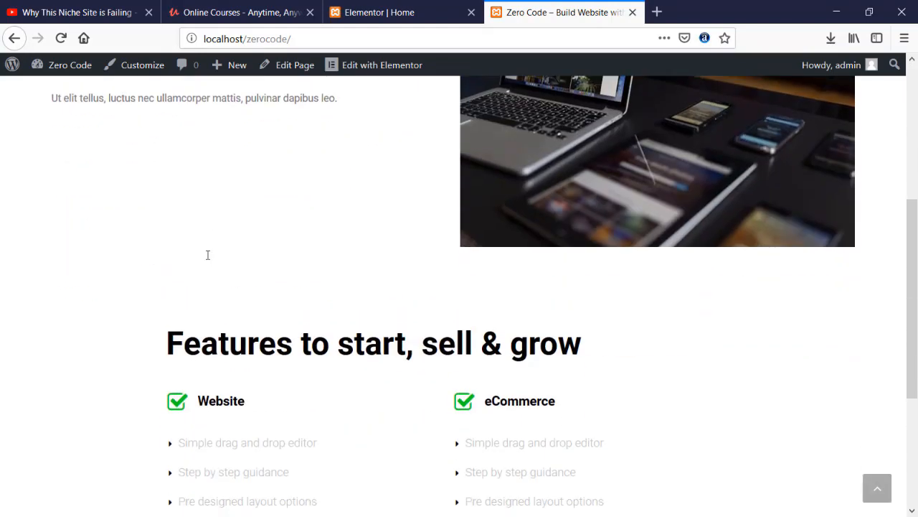
{"action": "scroll", "coordinate": [205, 258], "scroll_direction": "up", "scroll_amount": 3}
{"action": "scroll", "coordinate": [207, 254], "scroll_direction": "up", "scroll_amount": 2}
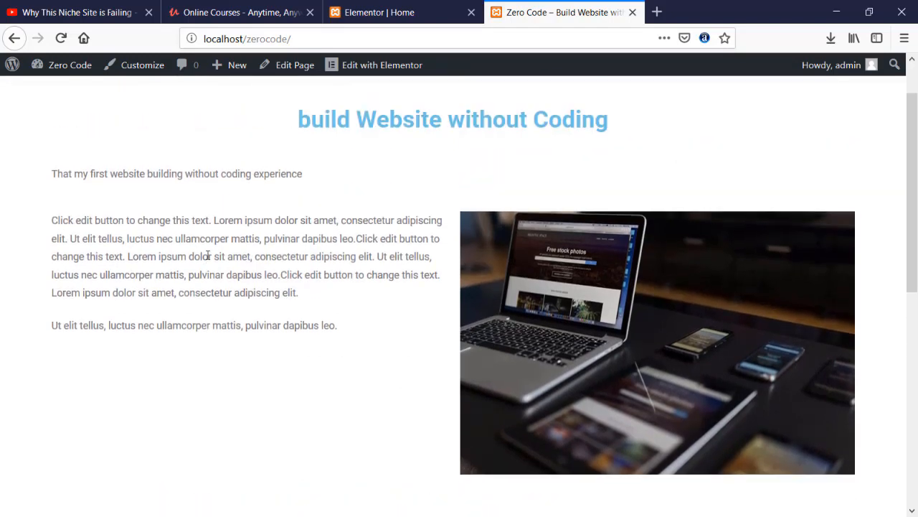
{"action": "scroll", "coordinate": [207, 256], "scroll_direction": "up", "scroll_amount": 2}
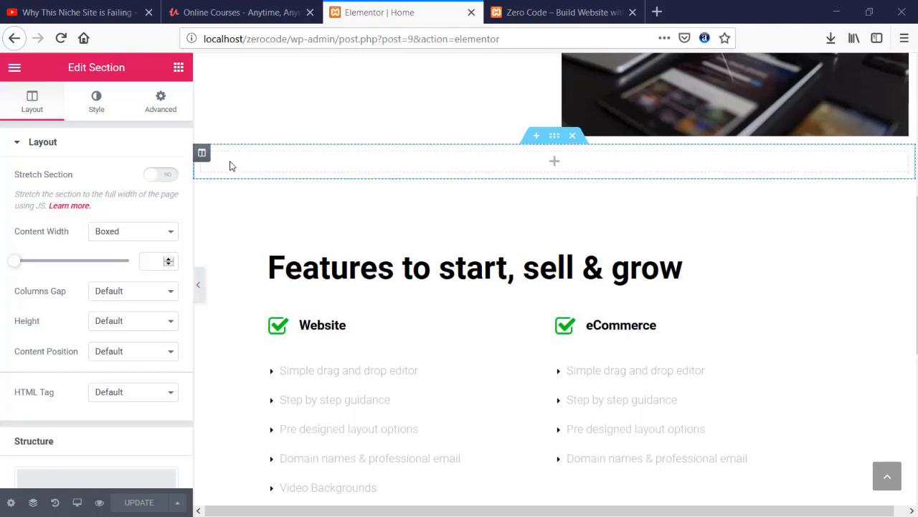
- Exit the Elementor editor to the dashboard and open Appearance > Customize for the Zero Code site
{"action": "scroll", "coordinate": [231, 164], "scroll_direction": "up", "scroll_amount": 3}
{"action": "left_click", "coordinate": [11, 504]}
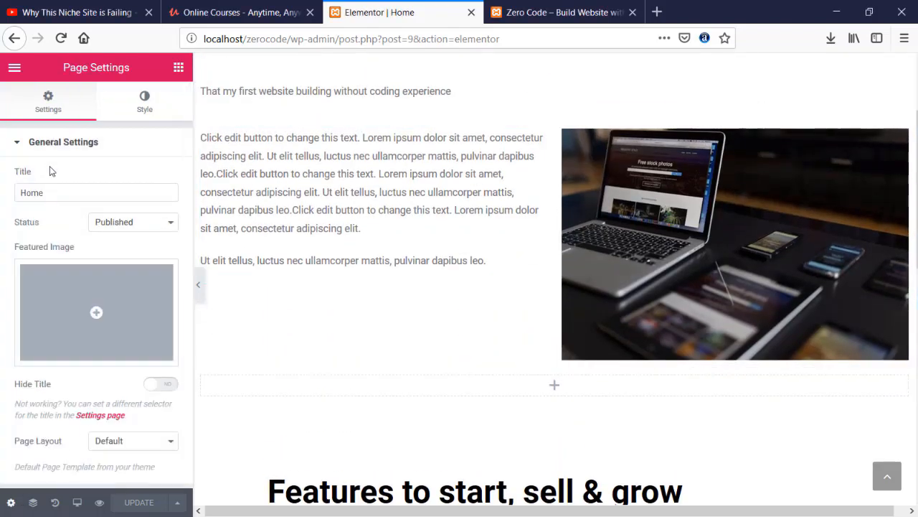
{"action": "left_click", "coordinate": [16, 70]}
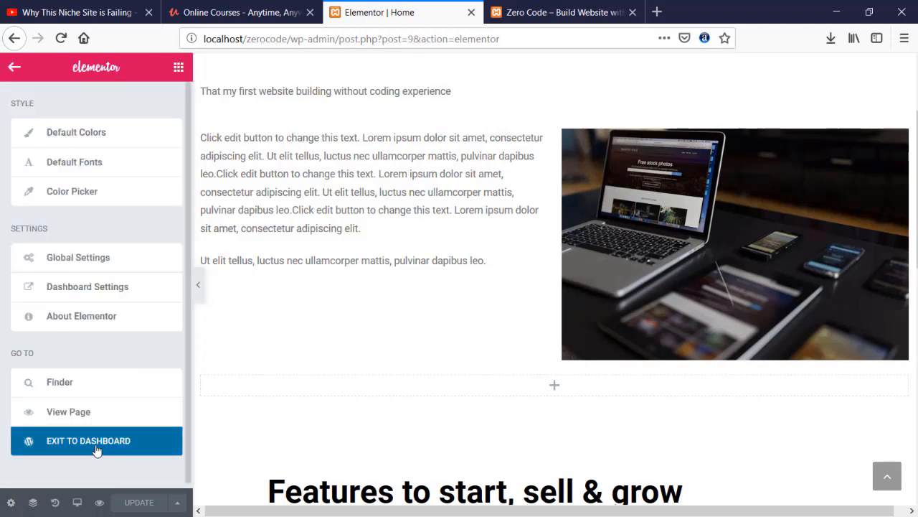
{"action": "left_click", "coordinate": [96, 446]}
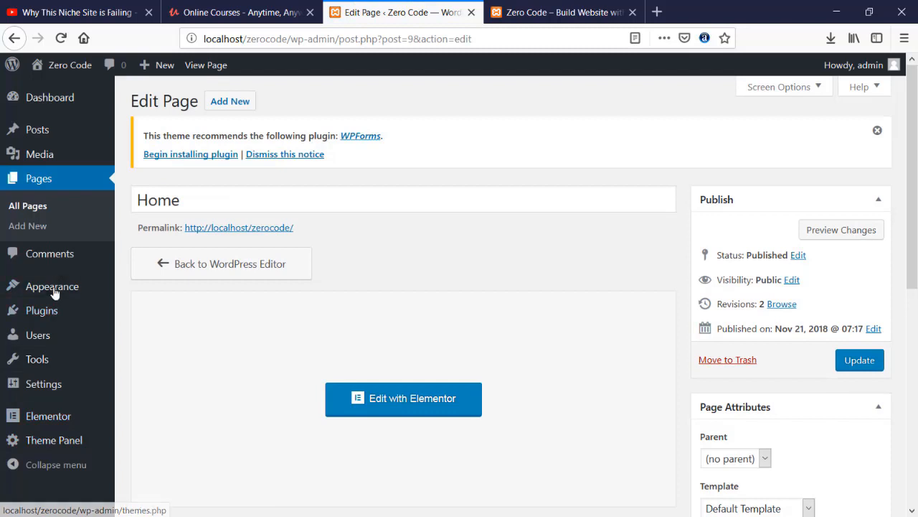
{"action": "mouse_move", "coordinate": [55, 295]}
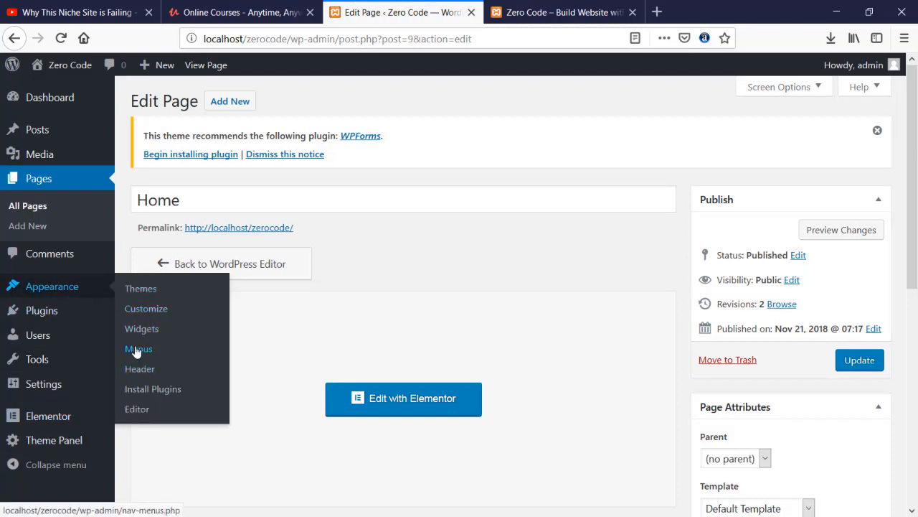
{"action": "left_click", "coordinate": [151, 314]}
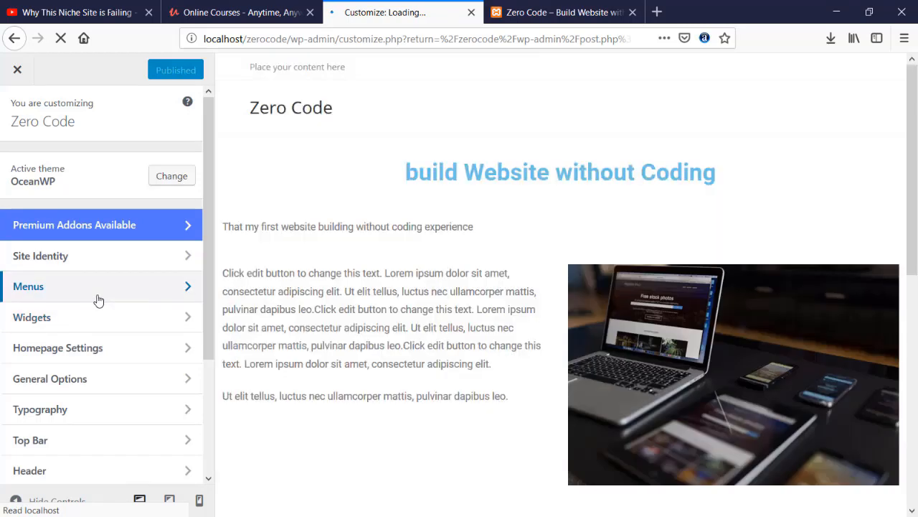
- In Customizer Menus, create a menu named 'Main' and assign it to the Main location
{"action": "left_click", "coordinate": [98, 300]}
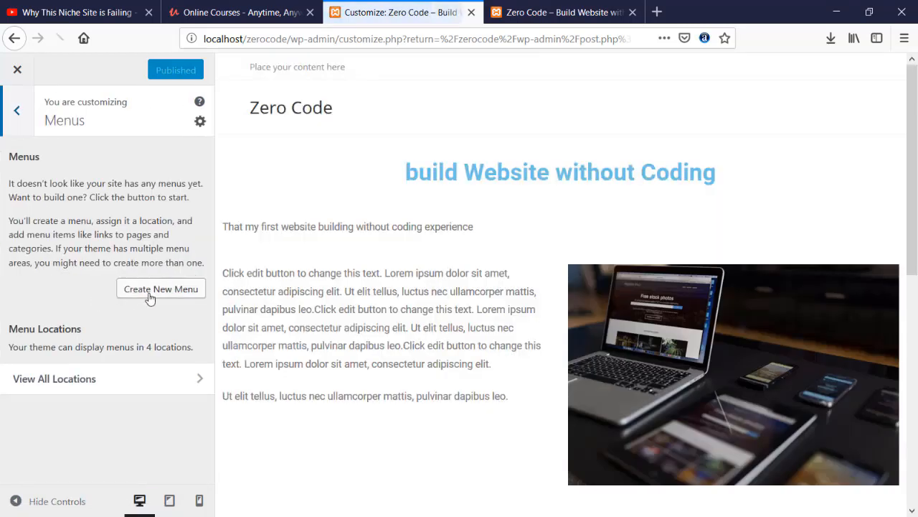
{"action": "left_click", "coordinate": [148, 296]}
{"action": "left_click", "coordinate": [102, 194]}
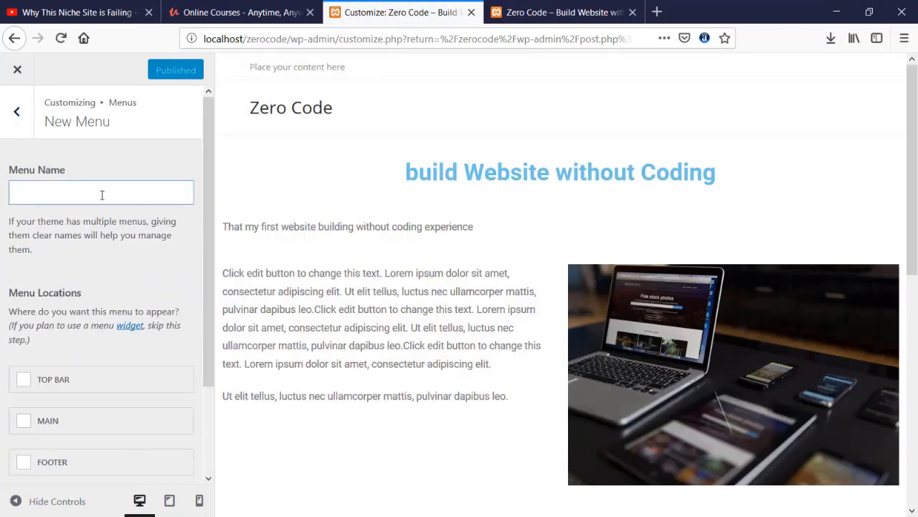
{"action": "type", "text": "Main"}
{"action": "scroll", "coordinate": [101, 287], "scroll_direction": "down", "scroll_amount": 2}
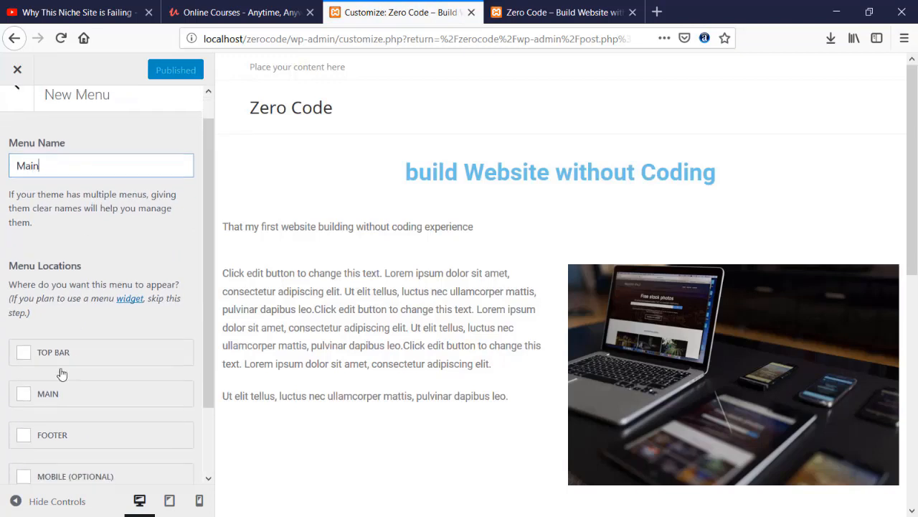
{"action": "left_click", "coordinate": [23, 345]}
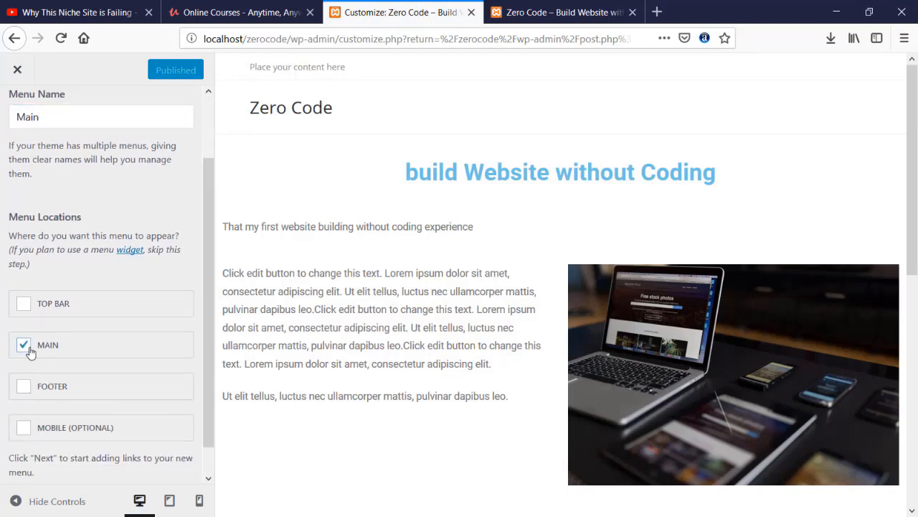
{"action": "scroll", "coordinate": [30, 351], "scroll_direction": "down", "scroll_amount": 1}
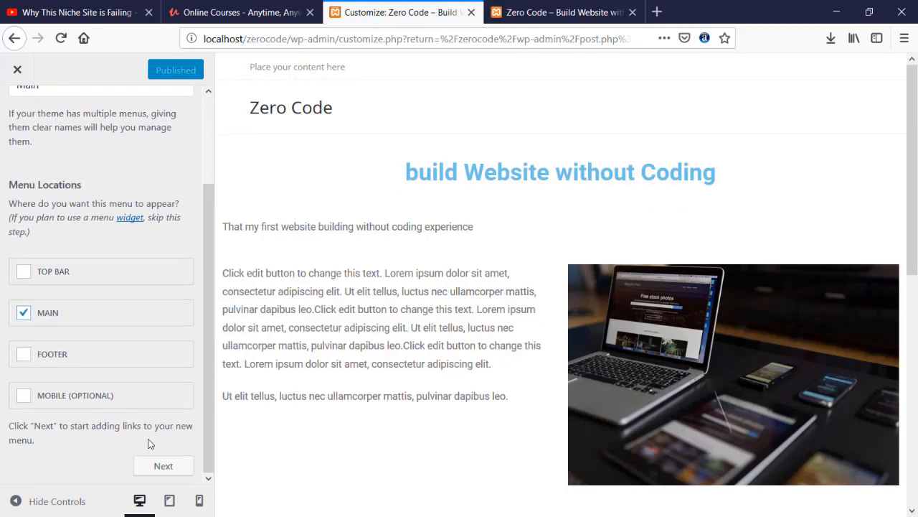
{"action": "left_click", "coordinate": [165, 465]}
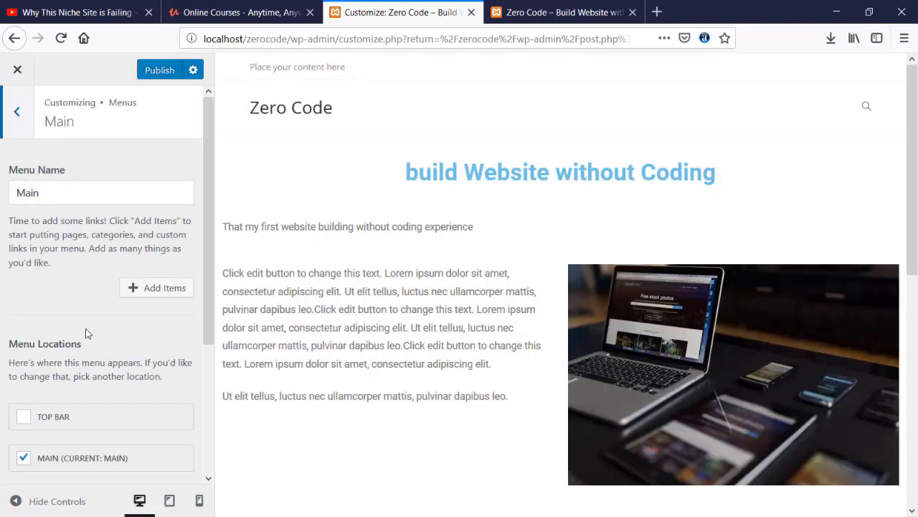
{"action": "scroll", "coordinate": [86, 333], "scroll_direction": "down", "scroll_amount": 3}
{"action": "scroll", "coordinate": [85, 333], "scroll_direction": "down", "scroll_amount": 1}
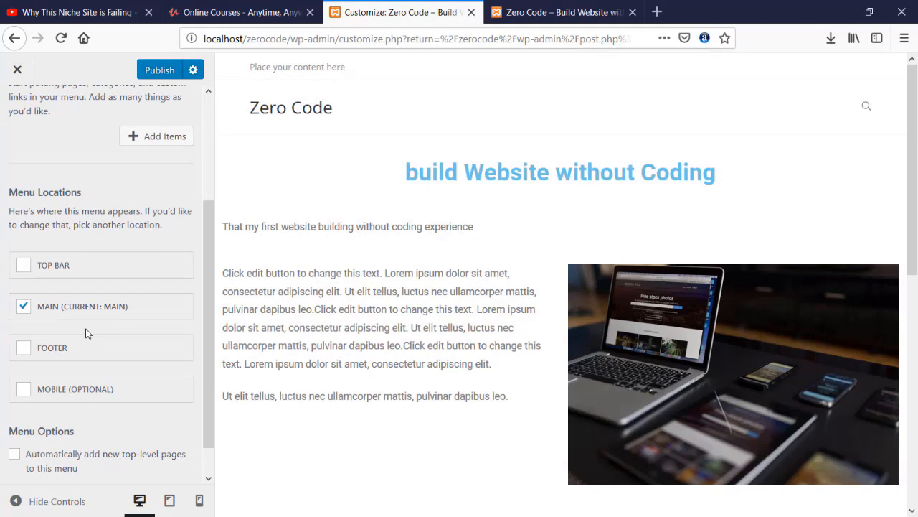
{"action": "scroll", "coordinate": [85, 333], "scroll_direction": "up", "scroll_amount": 4}
{"action": "scroll", "coordinate": [85, 332], "scroll_direction": "down", "scroll_amount": 5}
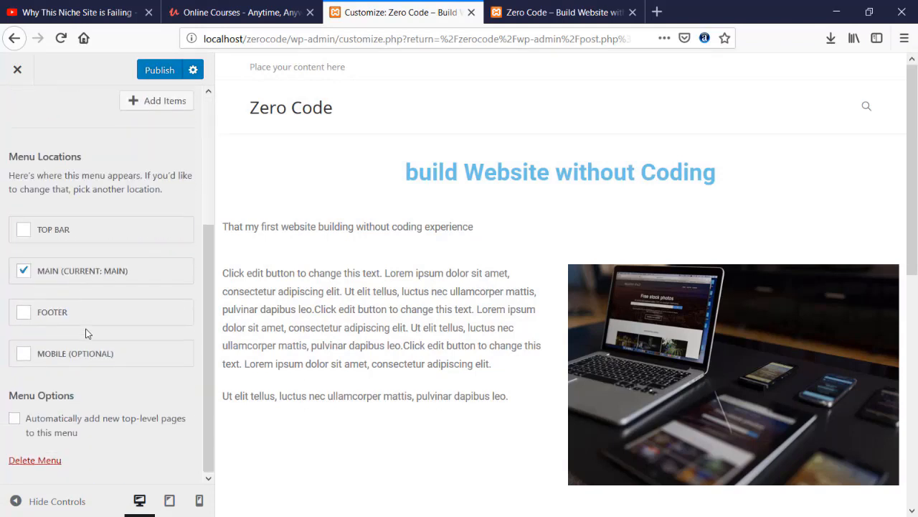
{"action": "scroll", "coordinate": [84, 330], "scroll_direction": "up", "scroll_amount": 5}
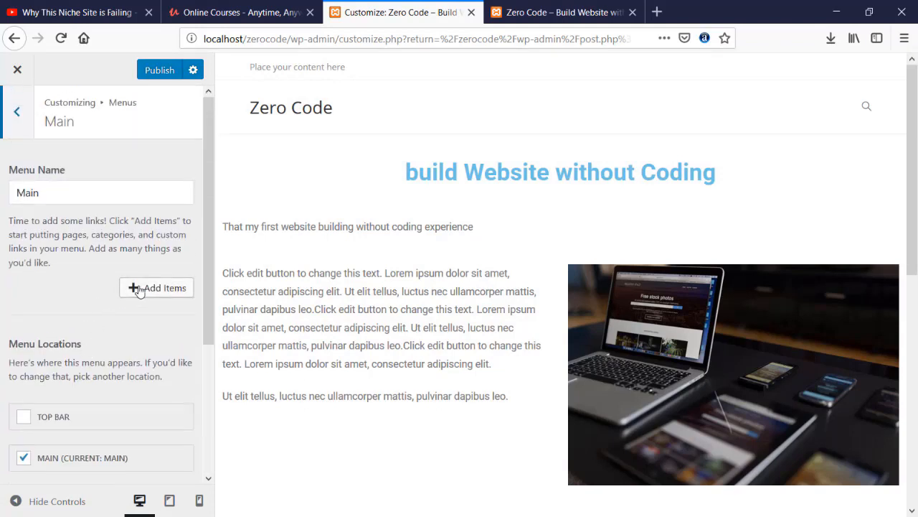
- Add Home, Services, Contact Us and About to the Main menu, then move Contact Us below About
{"action": "left_click", "coordinate": [169, 289]}
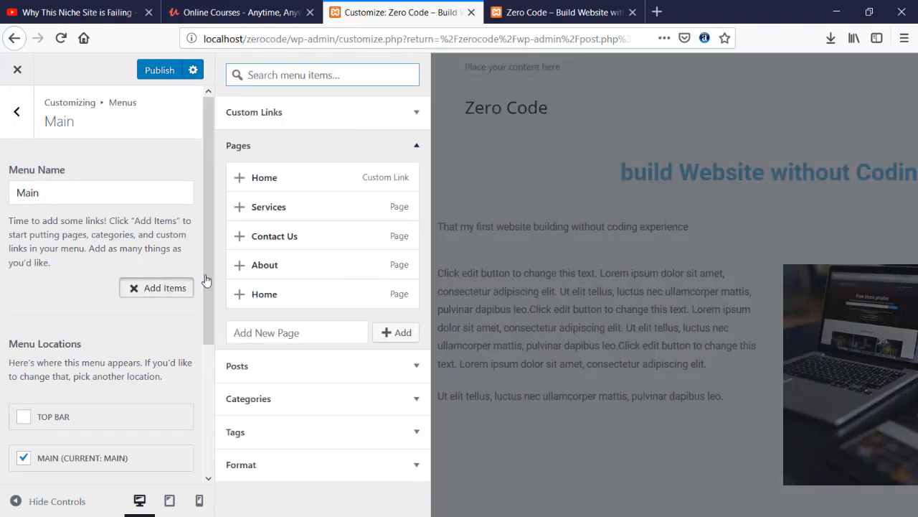
{"action": "left_click", "coordinate": [271, 179]}
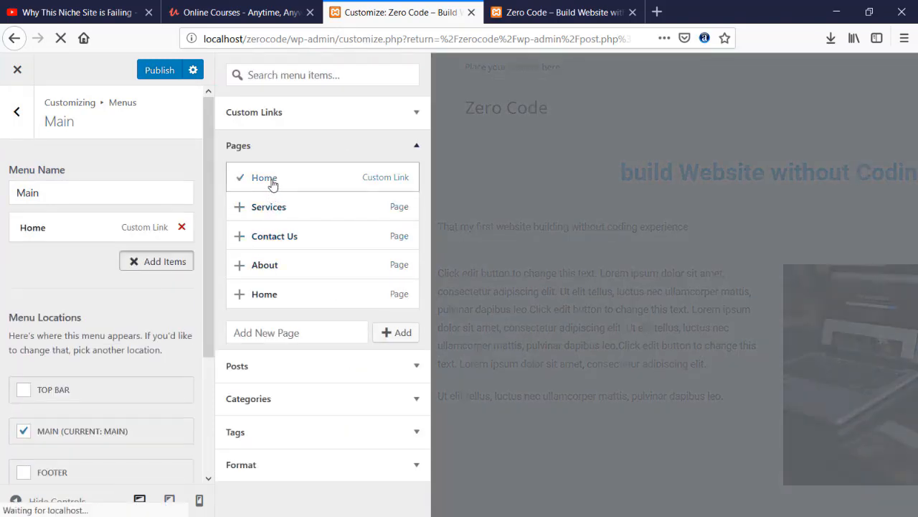
{"action": "left_click", "coordinate": [273, 207]}
{"action": "left_click", "coordinate": [281, 238]}
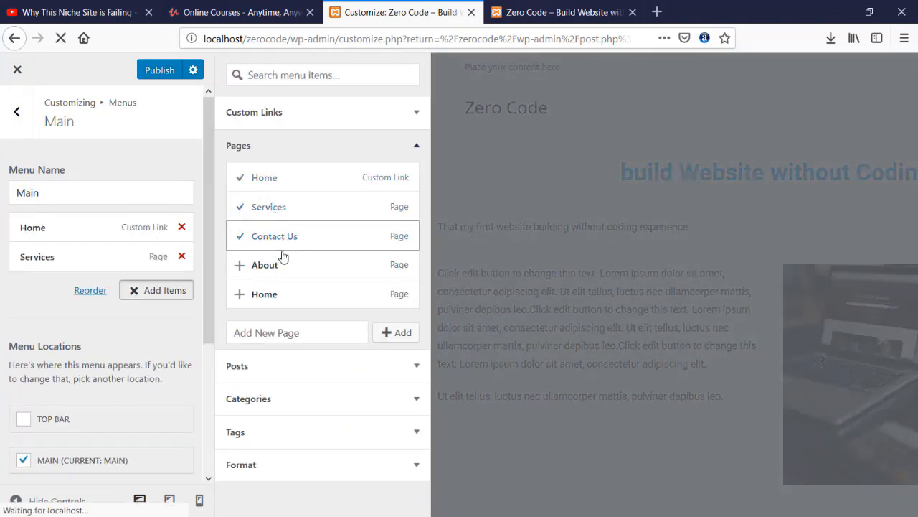
{"action": "left_click", "coordinate": [280, 266]}
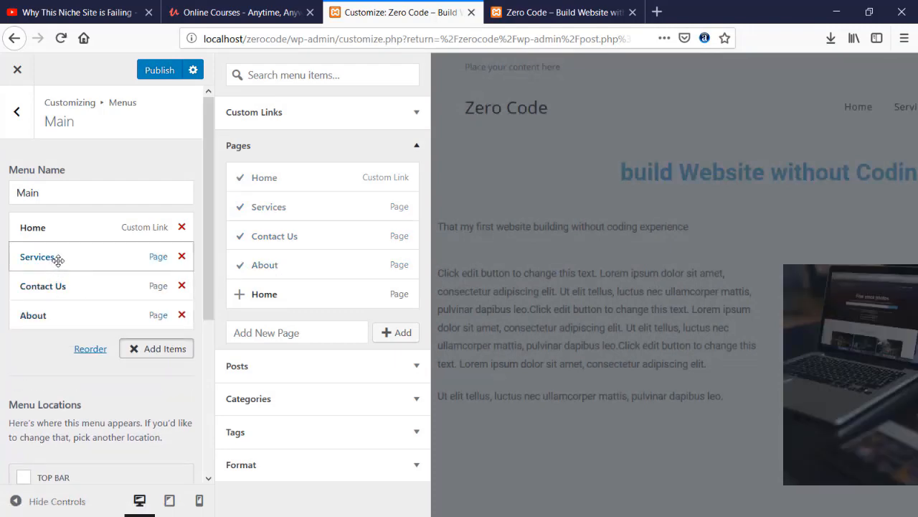
{"action": "left_click_drag", "start_coordinate": [57, 287], "coordinate": [58, 315]}
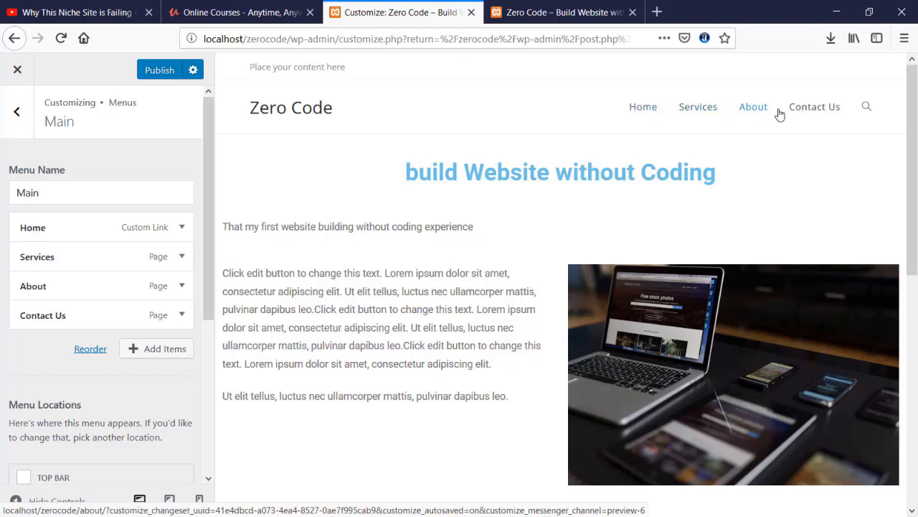
- Test the Services, About and Contact Us header links in the preview, then return Home
{"action": "left_click", "coordinate": [707, 109]}
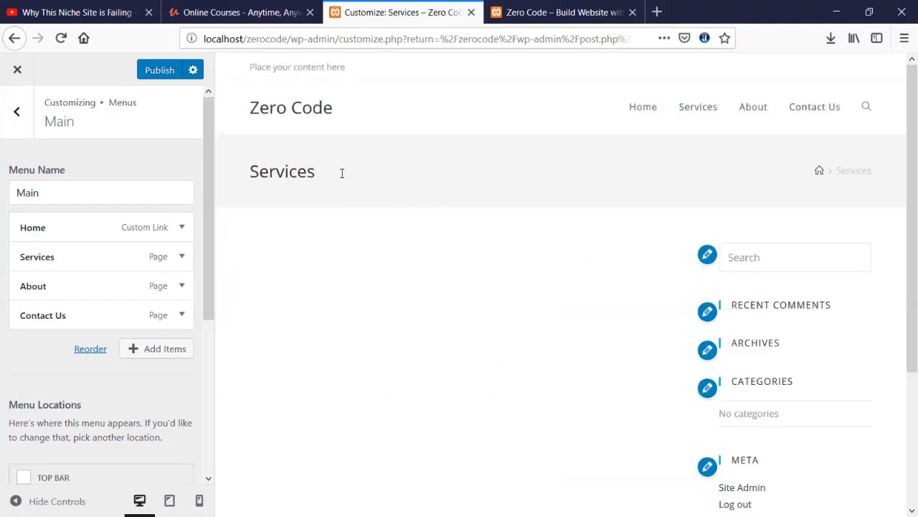
{"action": "left_click", "coordinate": [752, 120]}
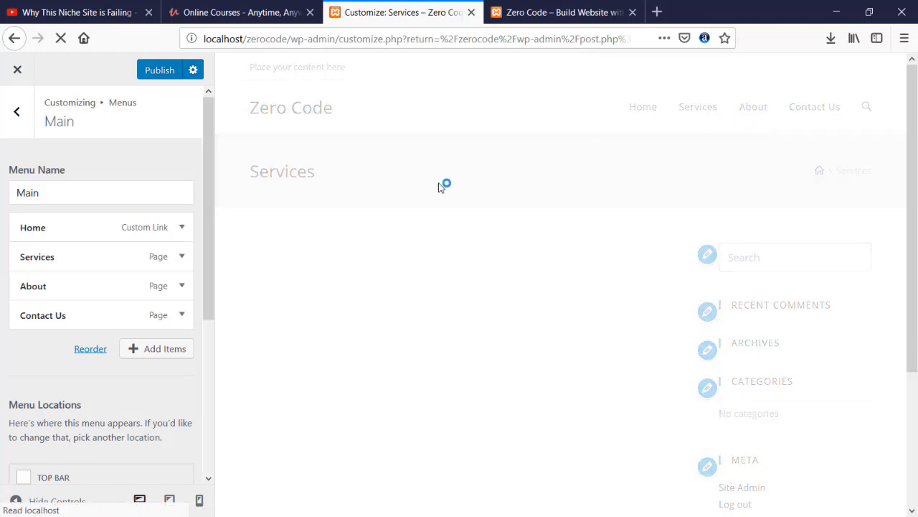
{"action": "left_click", "coordinate": [833, 114]}
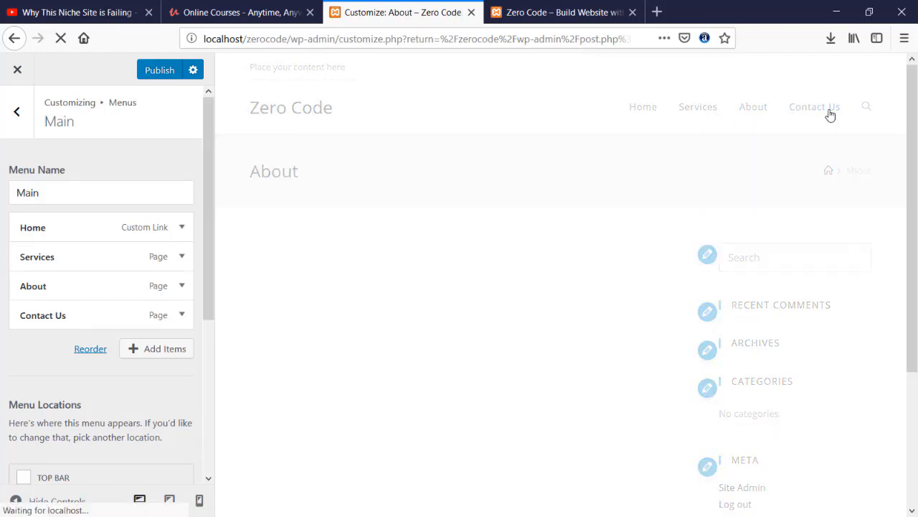
{"action": "left_click", "coordinate": [641, 108]}
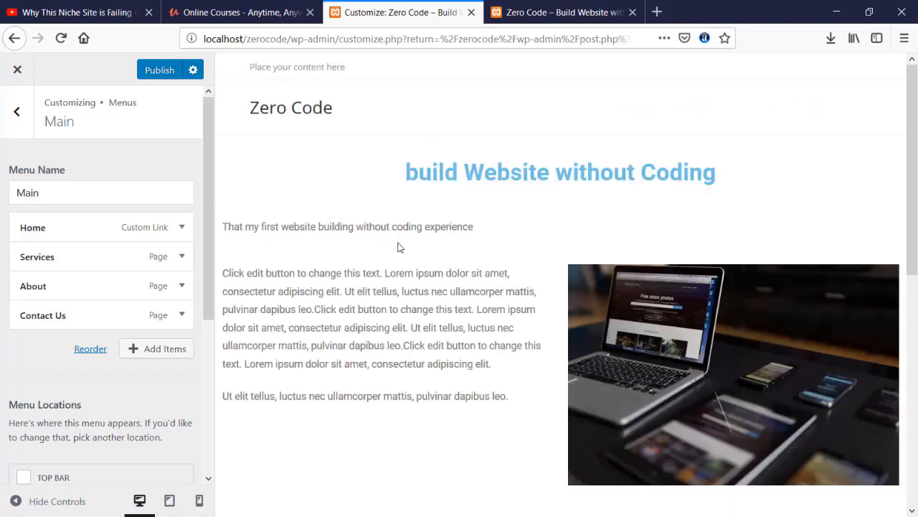
- Publish the Main menu changes
{"action": "scroll", "coordinate": [400, 248], "scroll_direction": "down", "scroll_amount": 5}
{"action": "scroll", "coordinate": [400, 247], "scroll_direction": "up", "scroll_amount": 5}
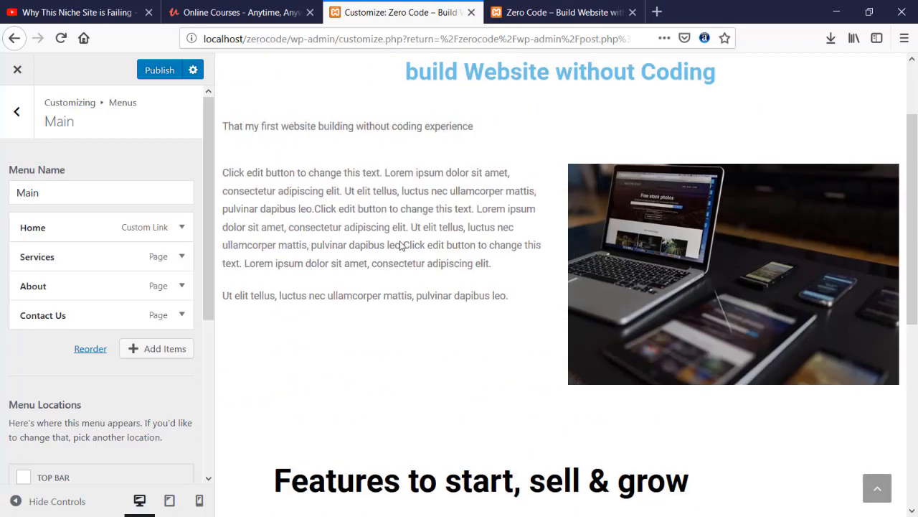
{"action": "left_click", "coordinate": [145, 70]}
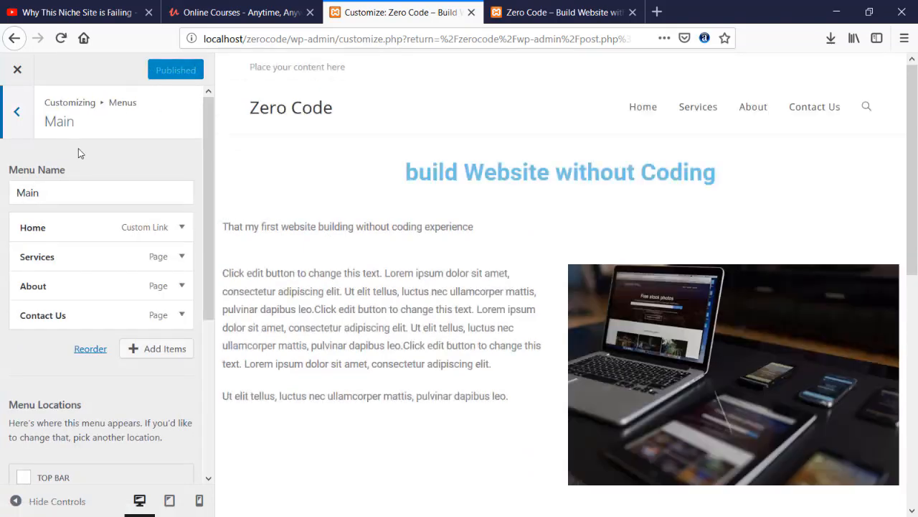
{"action": "scroll", "coordinate": [70, 245], "scroll_direction": "down", "scroll_amount": 4}
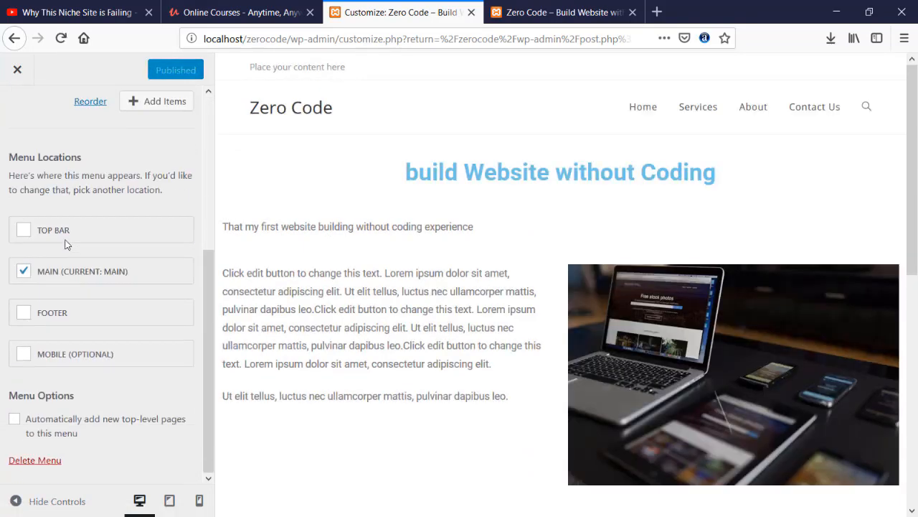
{"action": "scroll", "coordinate": [70, 244], "scroll_direction": "up", "scroll_amount": 4}
- Close the customizer and reload the live site tab to see the new header menu
{"action": "left_click", "coordinate": [32, 131]}
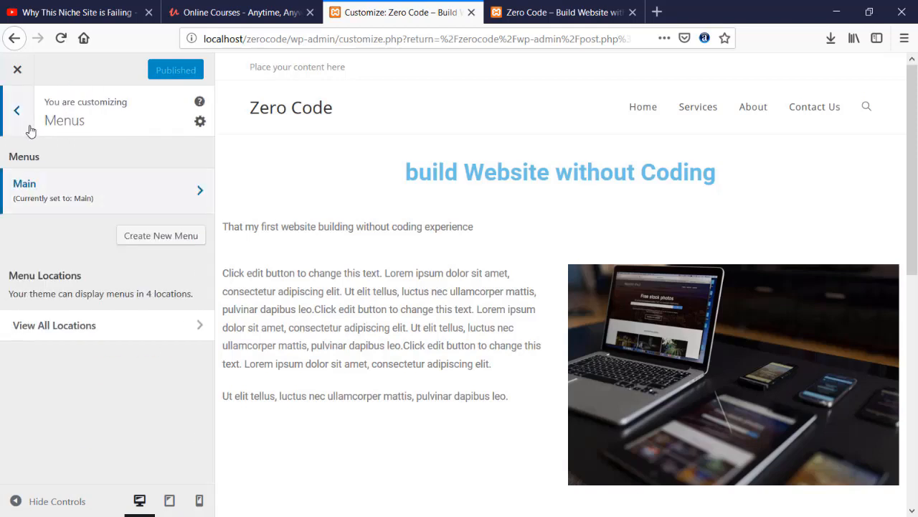
{"action": "left_click", "coordinate": [17, 69]}
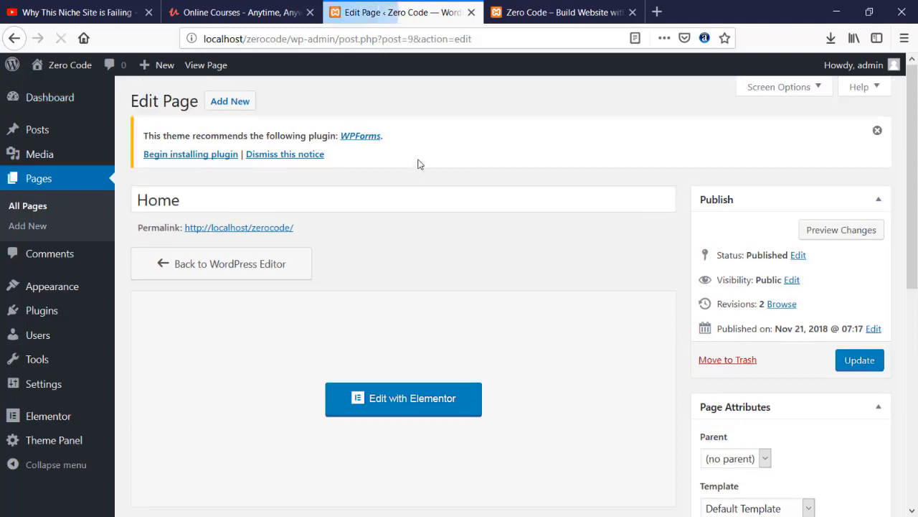
{"action": "left_click", "coordinate": [535, 16]}
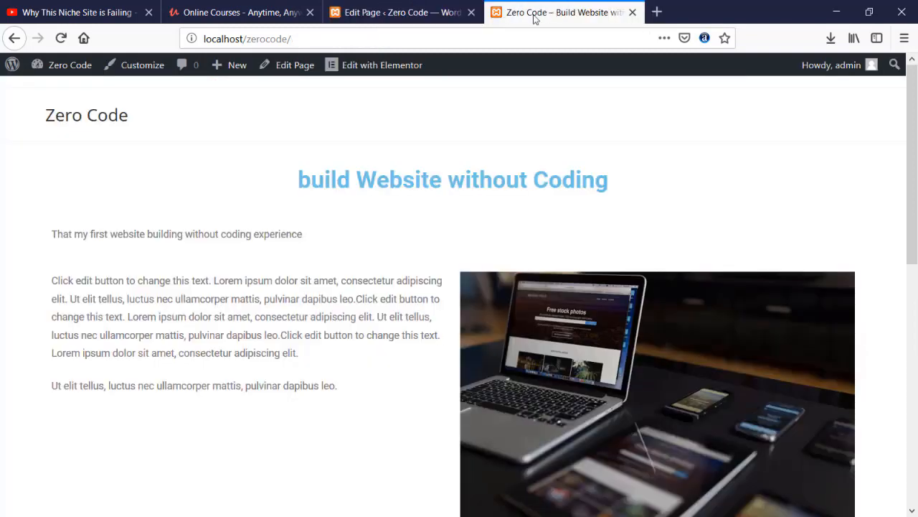
{"action": "left_click", "coordinate": [60, 38]}
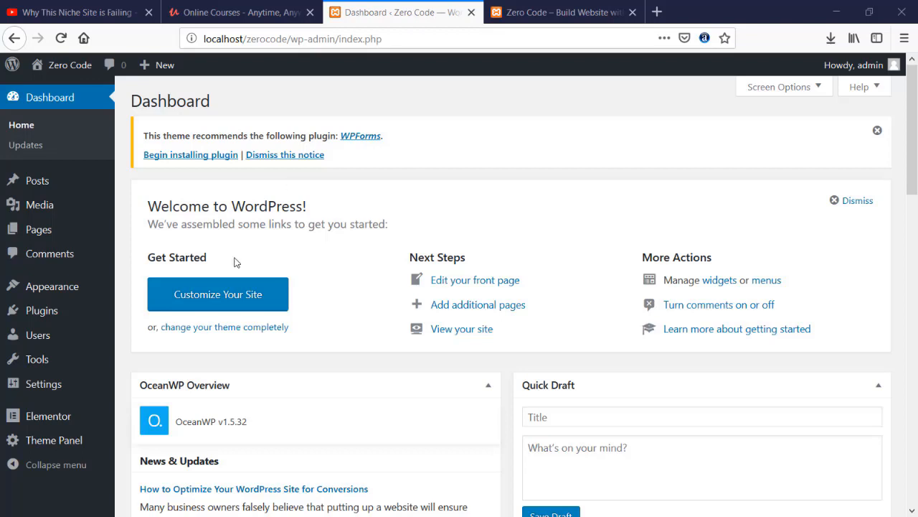
- From All Pages, edit the Home page and open it with Elementor
{"action": "left_click", "coordinate": [50, 229]}
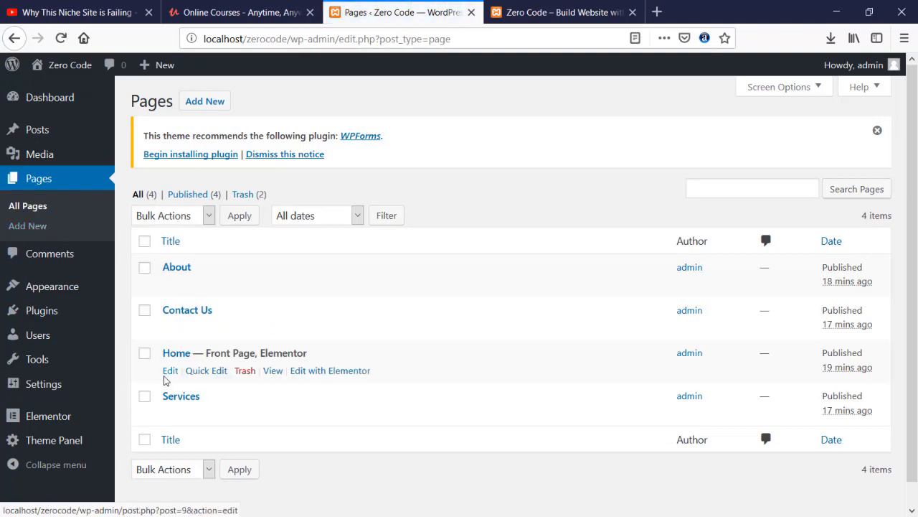
{"action": "left_click", "coordinate": [165, 373]}
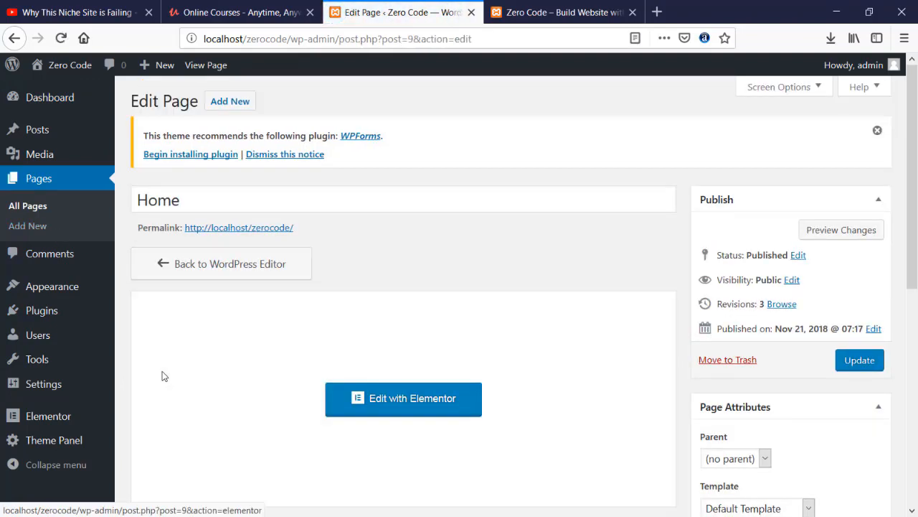
{"action": "left_click", "coordinate": [404, 399]}
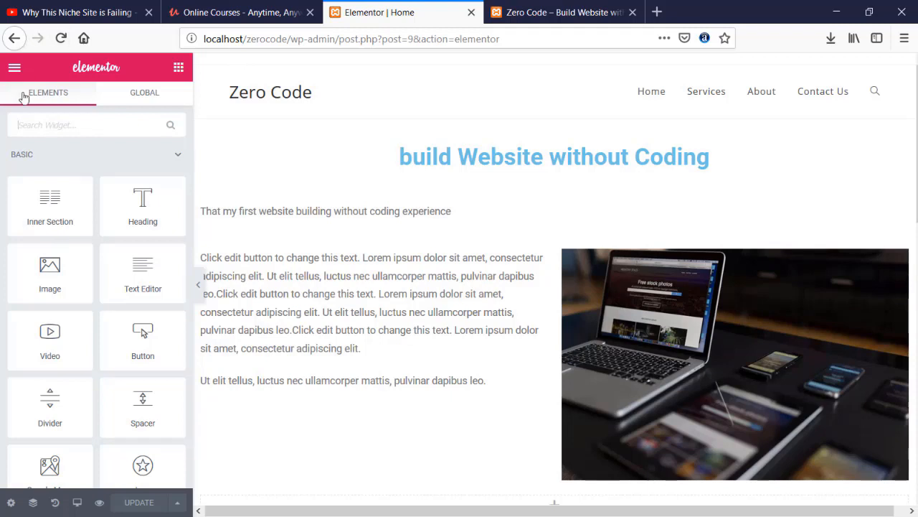
- Leave Elementor for the page editor and review the OceanWP Header top bar option against the live site
{"action": "left_click", "coordinate": [15, 67]}
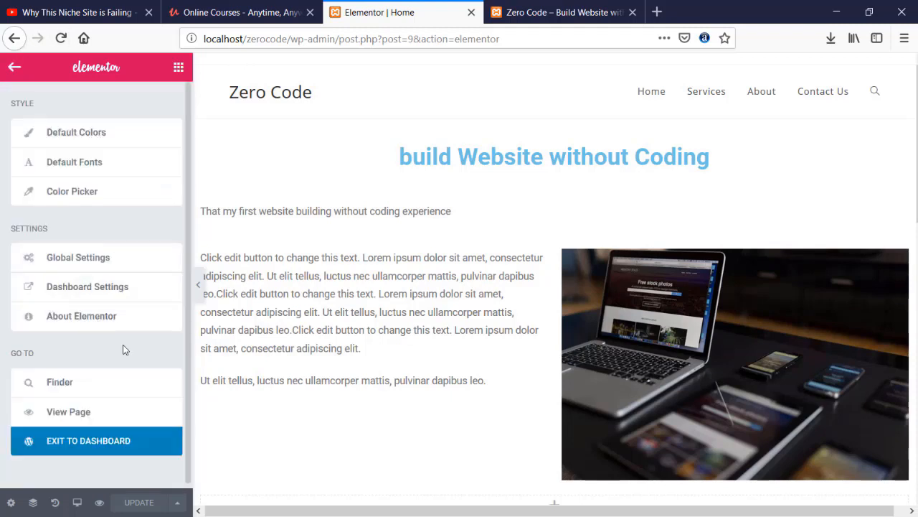
{"action": "left_click", "coordinate": [105, 444]}
{"action": "scroll", "coordinate": [301, 349], "scroll_direction": "down", "scroll_amount": 3}
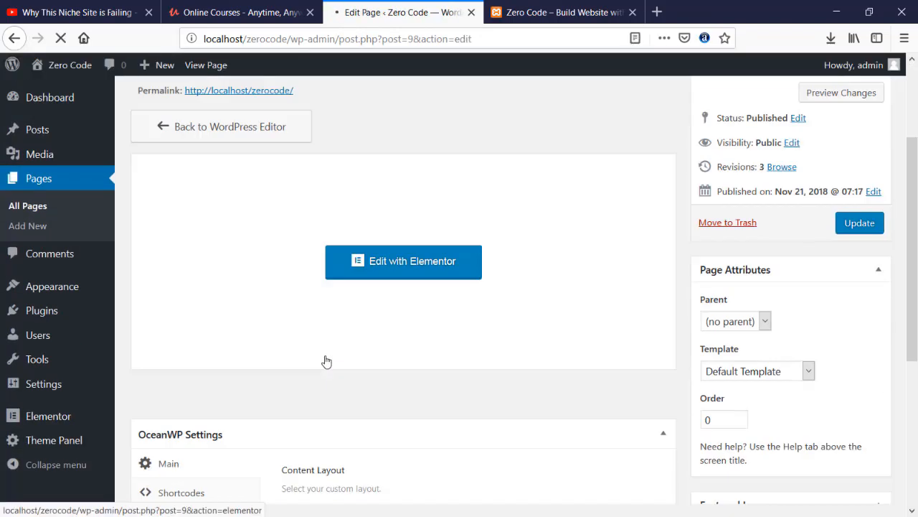
{"action": "scroll", "coordinate": [326, 361], "scroll_direction": "down", "scroll_amount": 5}
{"action": "left_click", "coordinate": [180, 283]}
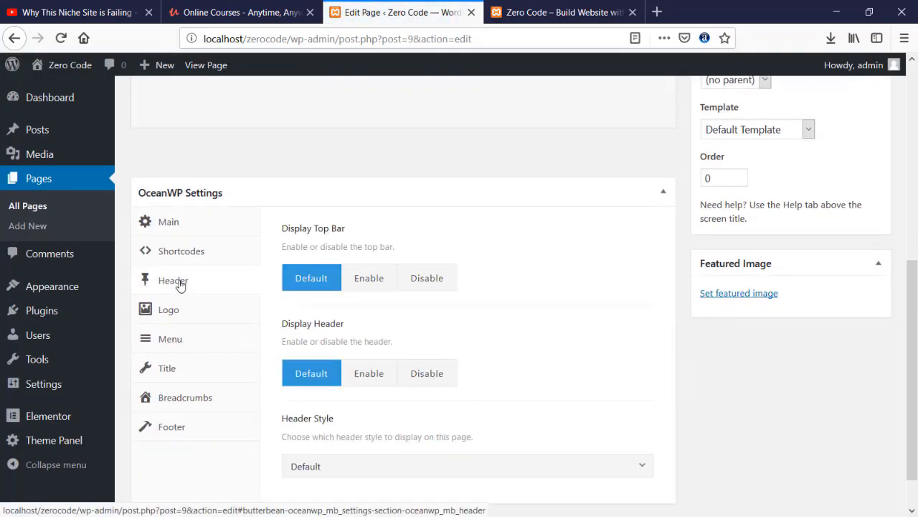
{"action": "left_click_drag", "start_coordinate": [293, 245], "coordinate": [346, 246]}
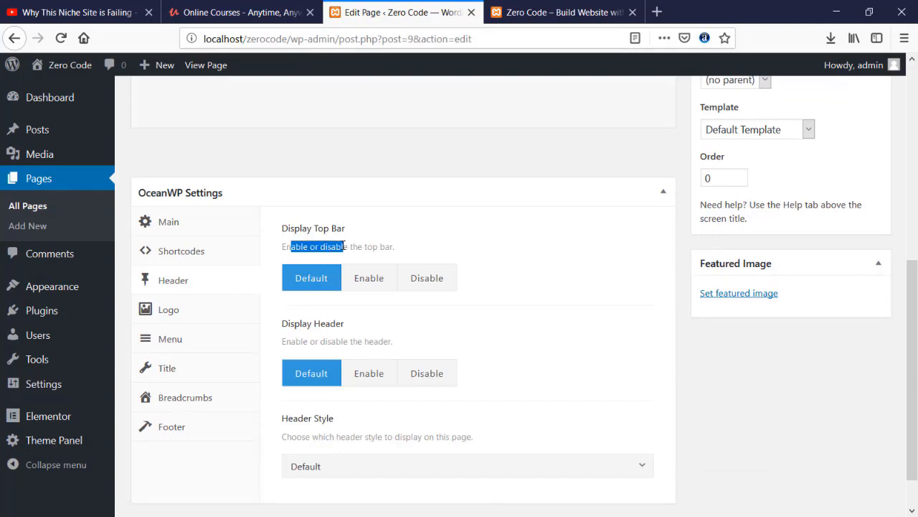
{"action": "left_click", "coordinate": [387, 248]}
{"action": "left_click", "coordinate": [576, 9]}
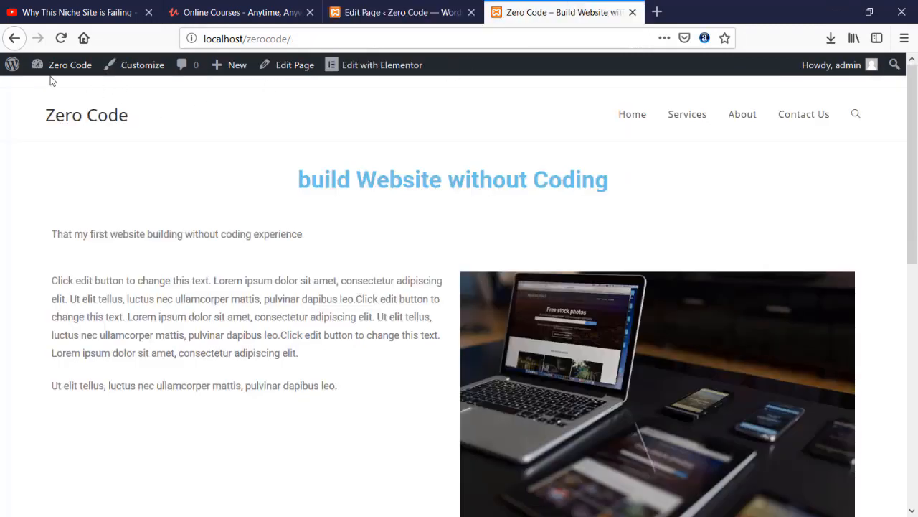
{"action": "left_click", "coordinate": [382, 9]}
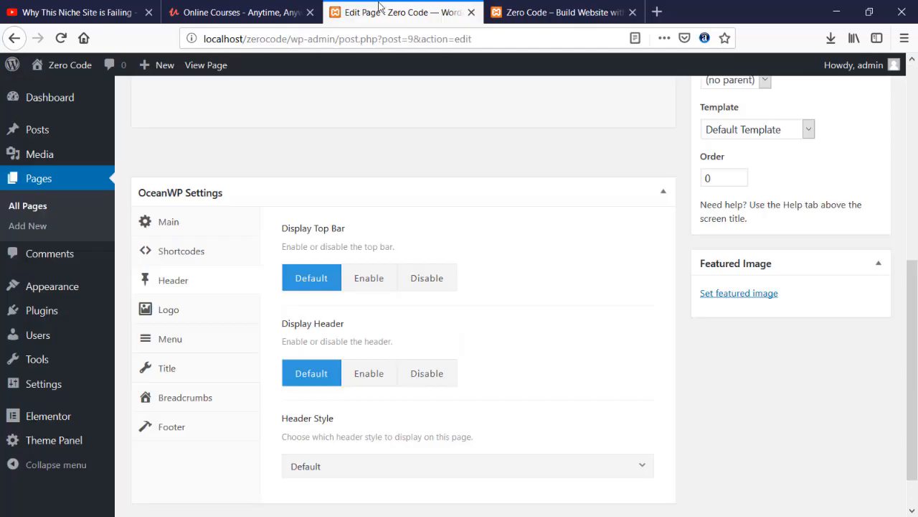
- Set Display Top Bar to Disable, update the page, and reload the live site to confirm
{"action": "left_click", "coordinate": [421, 281]}
{"action": "scroll", "coordinate": [706, 218], "scroll_direction": "up", "scroll_amount": 3}
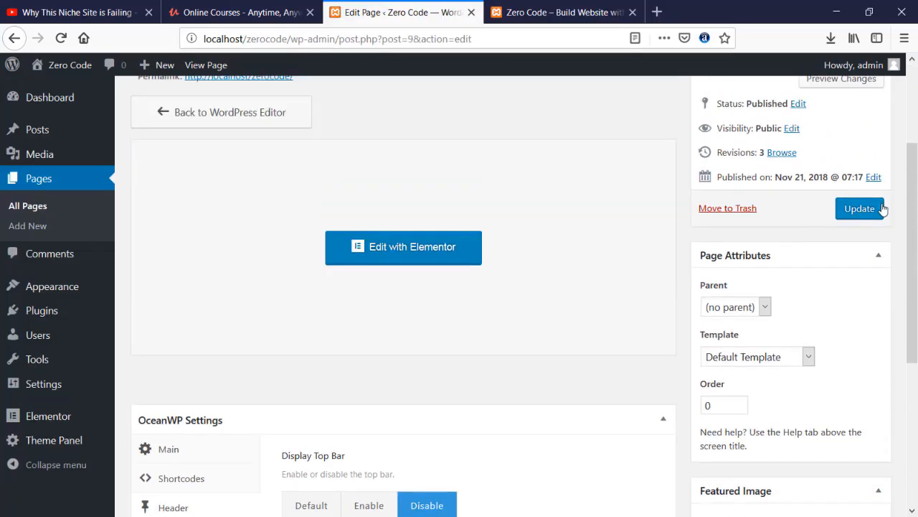
{"action": "left_click", "coordinate": [870, 209]}
{"action": "left_click", "coordinate": [567, 12]}
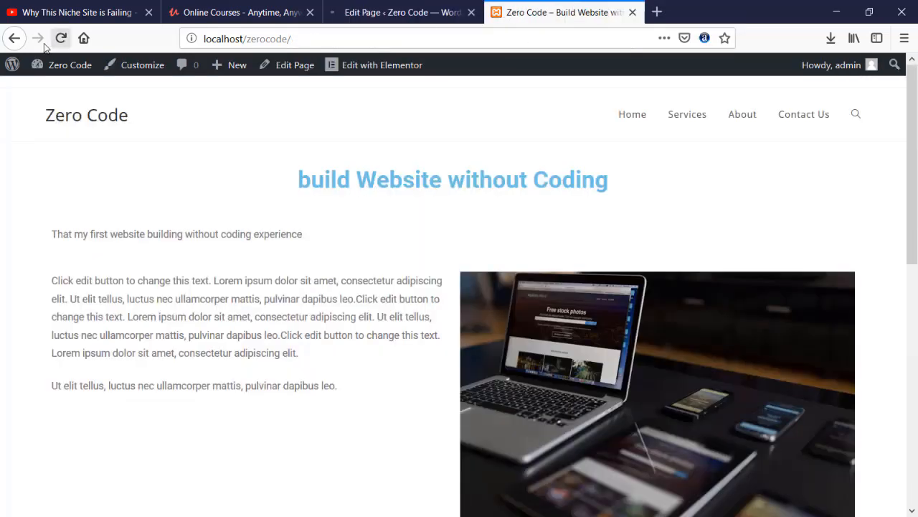
{"action": "left_click", "coordinate": [61, 39]}
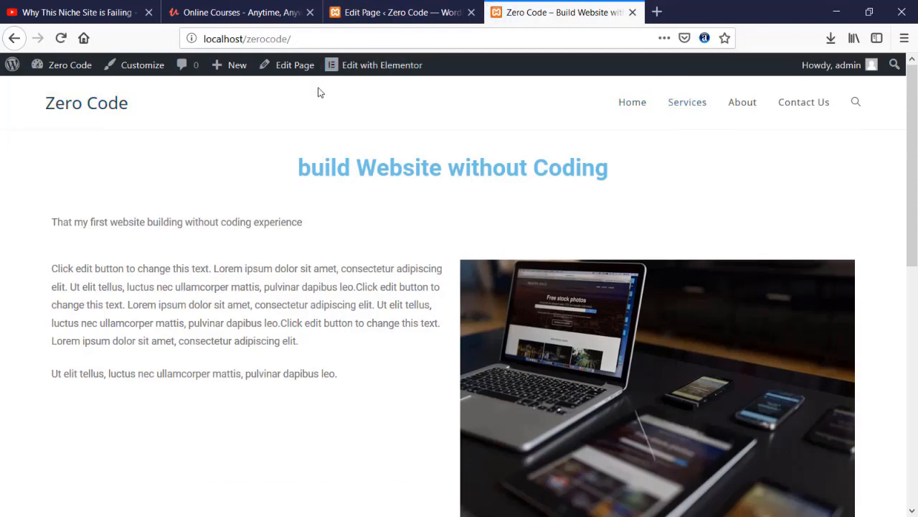
{"action": "left_click", "coordinate": [383, 13]}
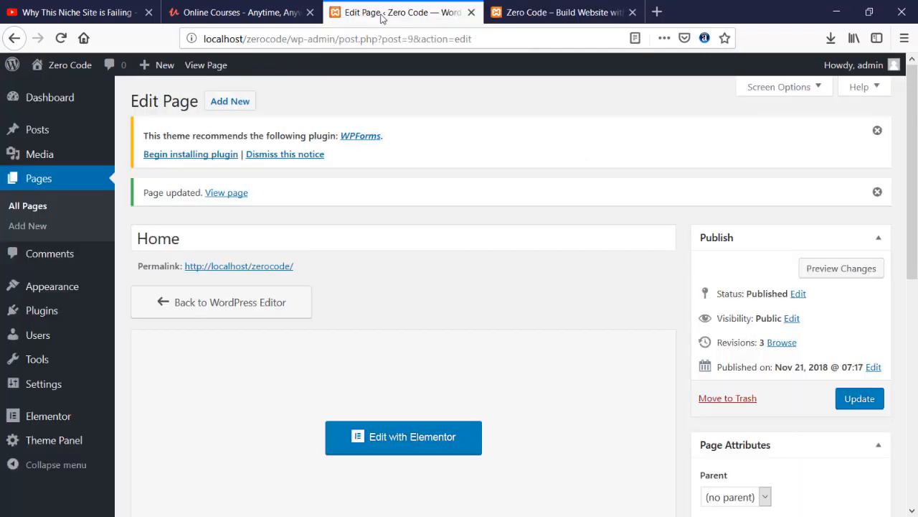
- Reopen the Home page in Elementor and look over its sections
{"action": "left_click", "coordinate": [421, 435]}
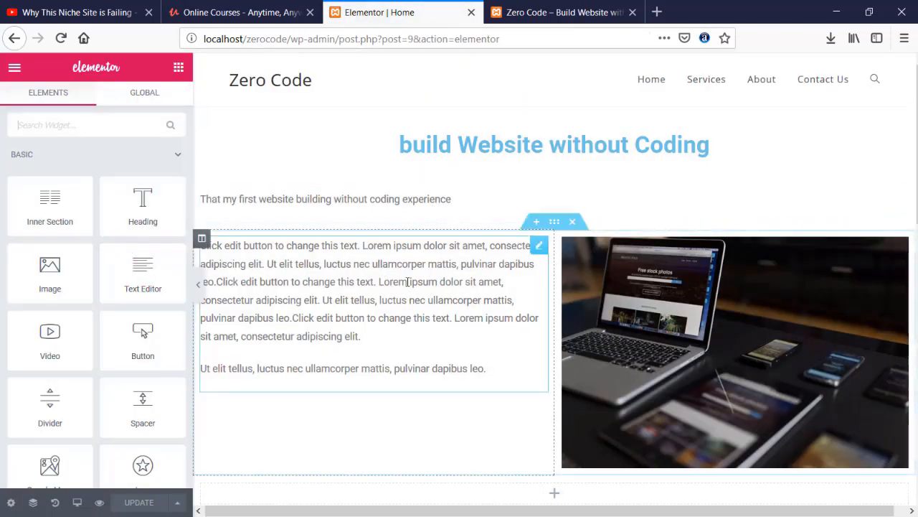
{"action": "scroll", "coordinate": [849, 177], "scroll_direction": "down", "scroll_amount": 10}
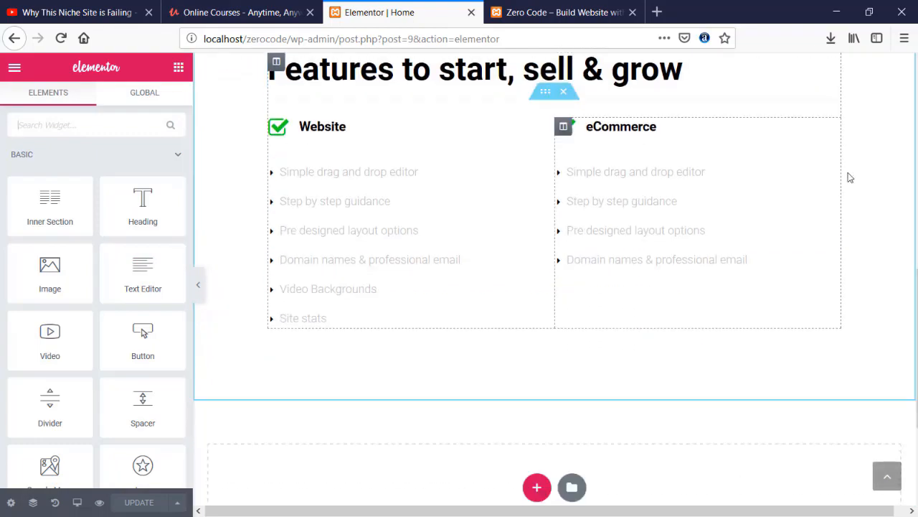
{"action": "scroll", "coordinate": [753, 258], "scroll_direction": "up", "scroll_amount": 2}
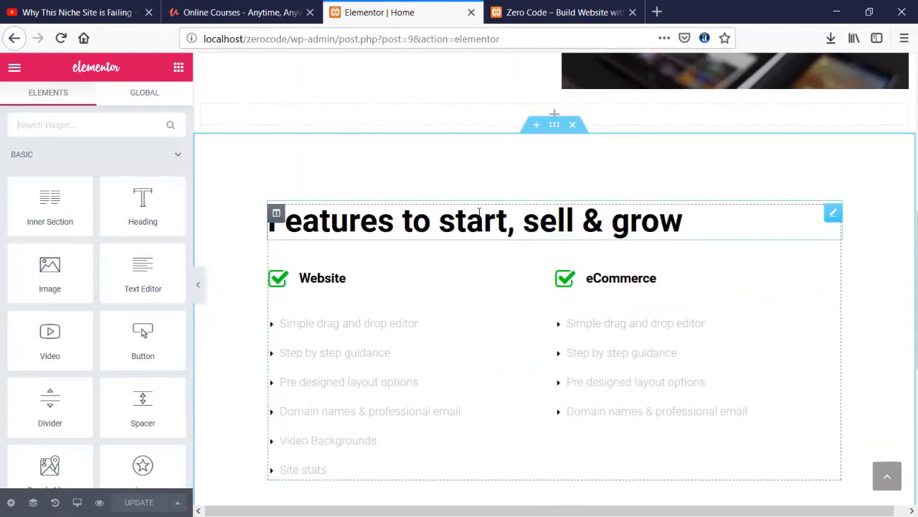
{"action": "scroll", "coordinate": [474, 216], "scroll_direction": "up", "scroll_amount": 5}
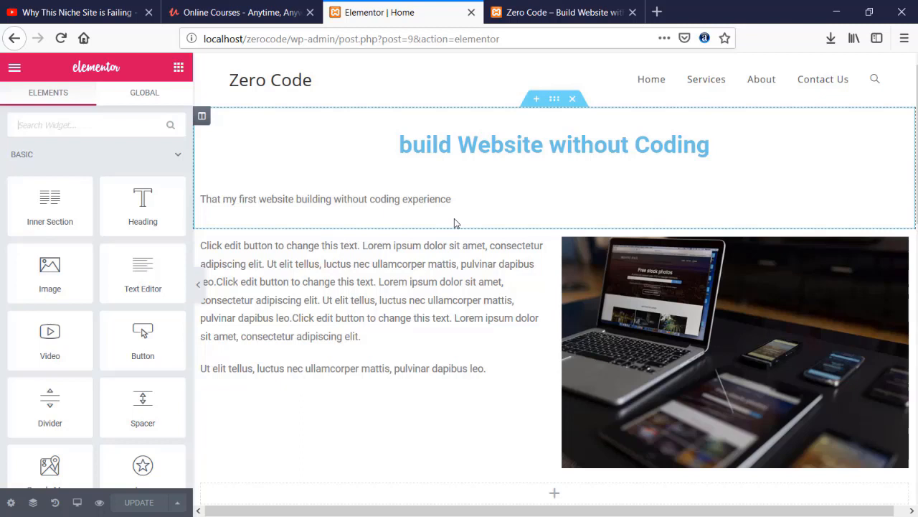
- Delete the title, text-and-laptop-image, empty, and Features to start, sell & grow sections
{"action": "left_click", "coordinate": [571, 99]}
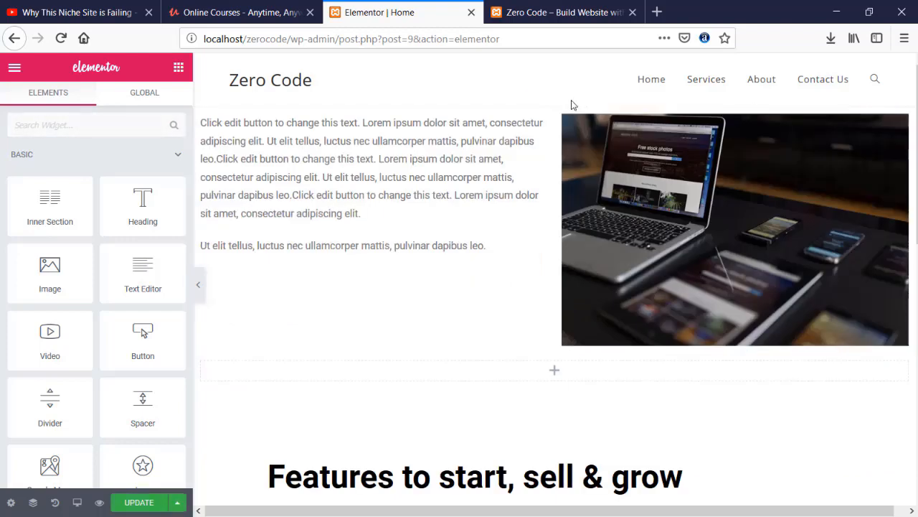
{"action": "left_click", "coordinate": [573, 98]}
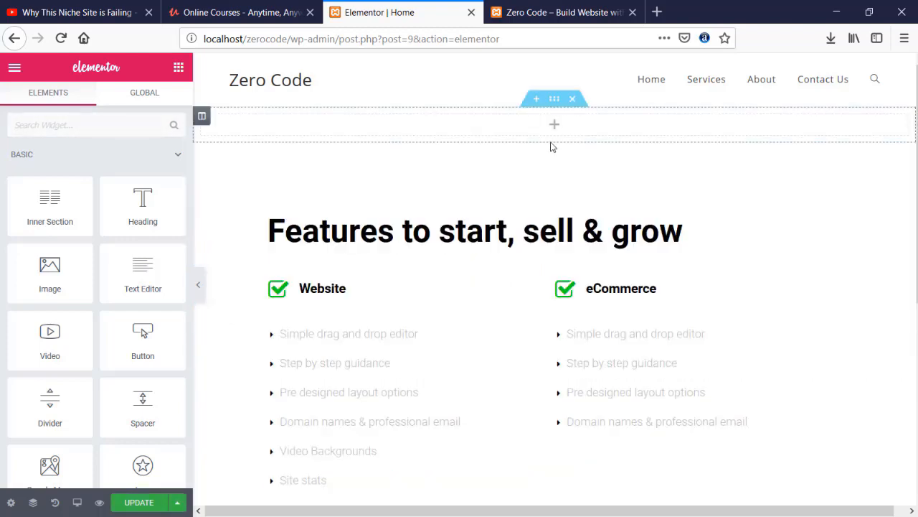
{"action": "left_click", "coordinate": [572, 99]}
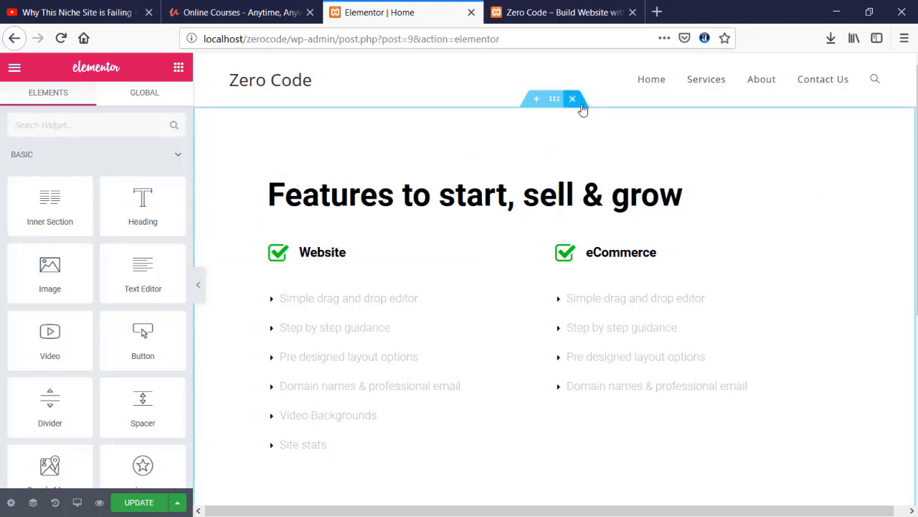
{"action": "left_click", "coordinate": [572, 99]}
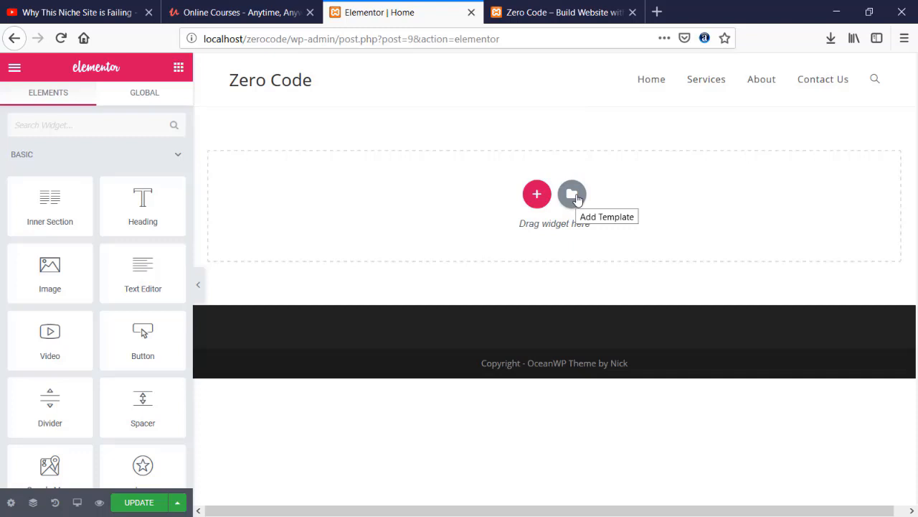
- Browse the template library's Pages tab and insert the Homepage – Study template
{"action": "left_click", "coordinate": [579, 200]}
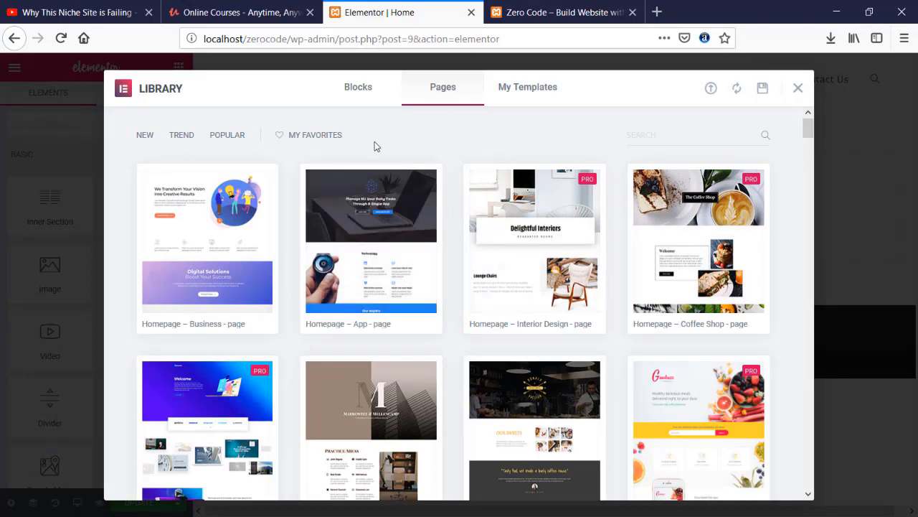
{"action": "scroll", "coordinate": [375, 146], "scroll_direction": "down", "scroll_amount": 1}
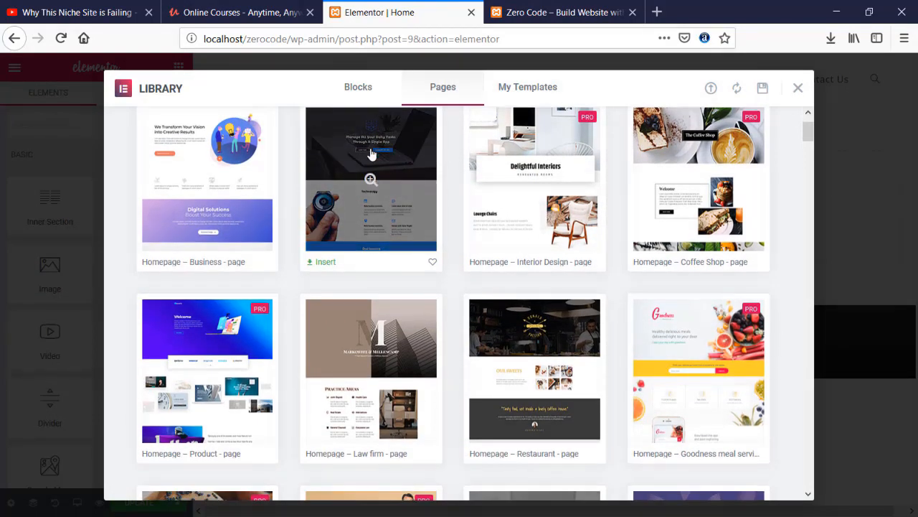
{"action": "scroll", "coordinate": [366, 179], "scroll_direction": "down", "scroll_amount": 3}
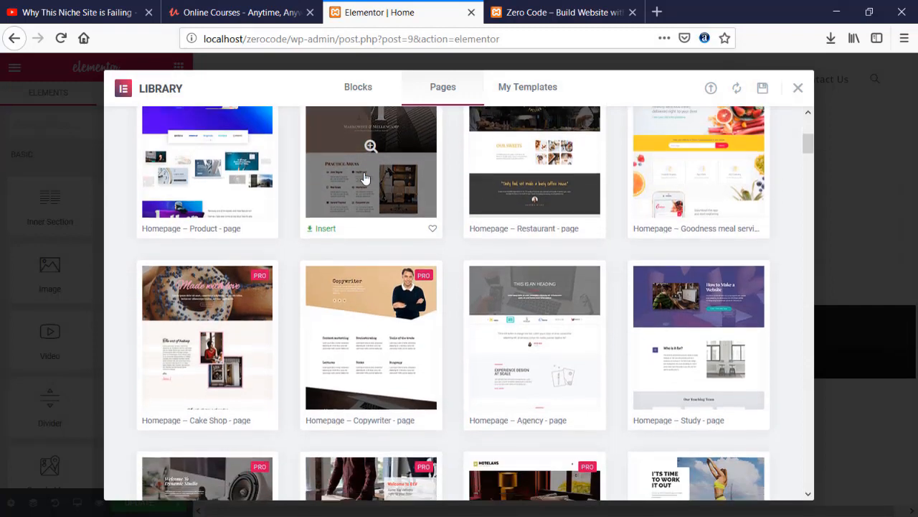
{"action": "scroll", "coordinate": [367, 179], "scroll_direction": "down", "scroll_amount": 2}
{"action": "mouse_move", "coordinate": [688, 340]}
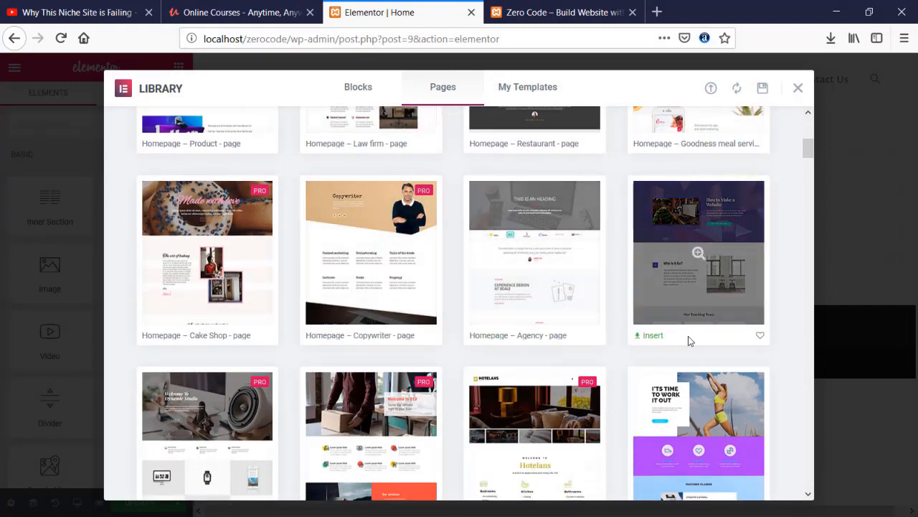
{"action": "left_click", "coordinate": [650, 338]}
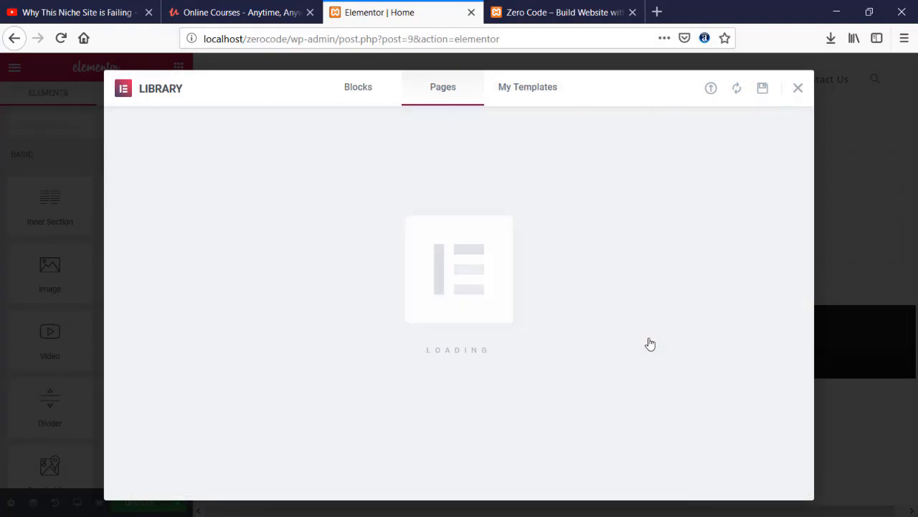
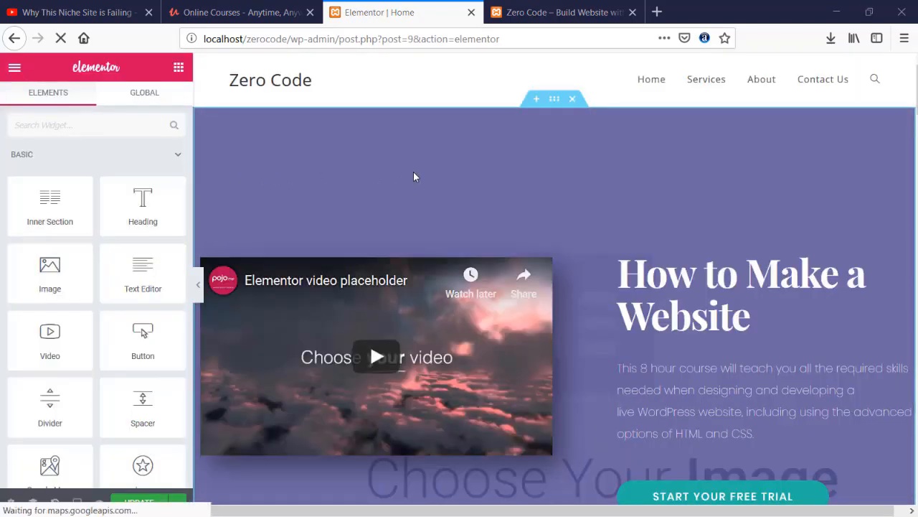
- Save the Home page edits in Elementor and reload the live Zero Code site
{"action": "scroll", "coordinate": [418, 176], "scroll_direction": "down", "scroll_amount": 15}
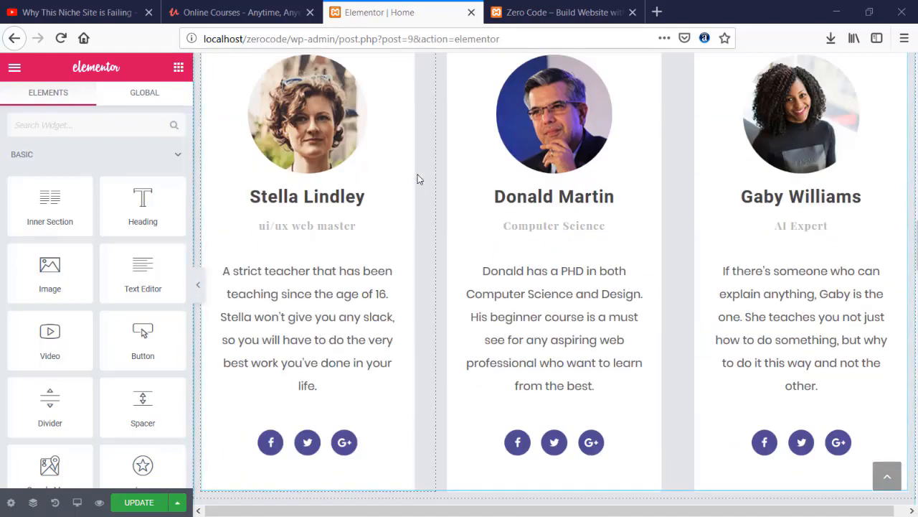
{"action": "scroll", "coordinate": [418, 176], "scroll_direction": "down", "scroll_amount": 15}
{"action": "scroll", "coordinate": [418, 176], "scroll_direction": "down", "scroll_amount": 10}
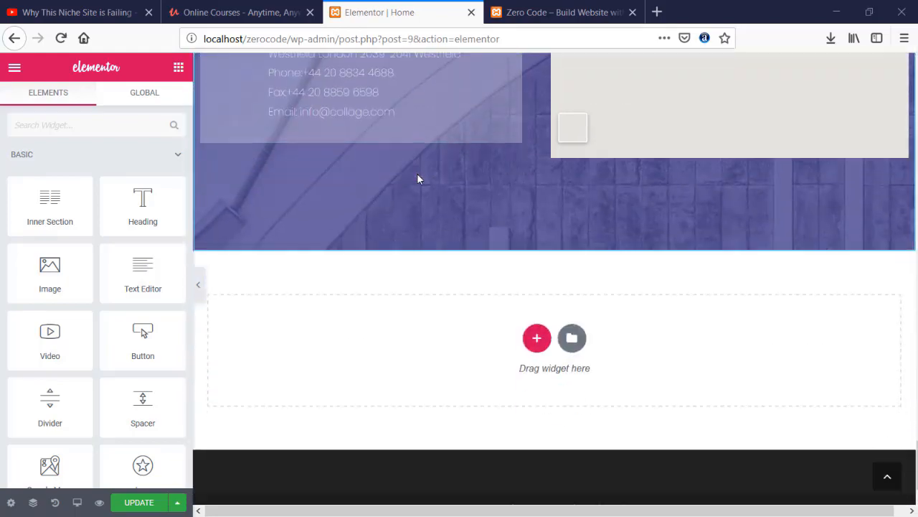
{"action": "left_click", "coordinate": [152, 505]}
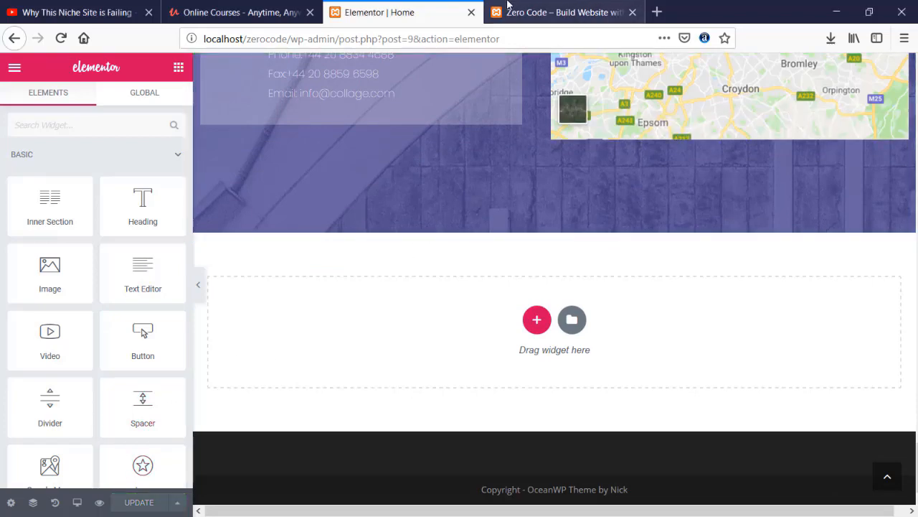
{"action": "left_click", "coordinate": [559, 13]}
{"action": "left_click", "coordinate": [62, 38]}
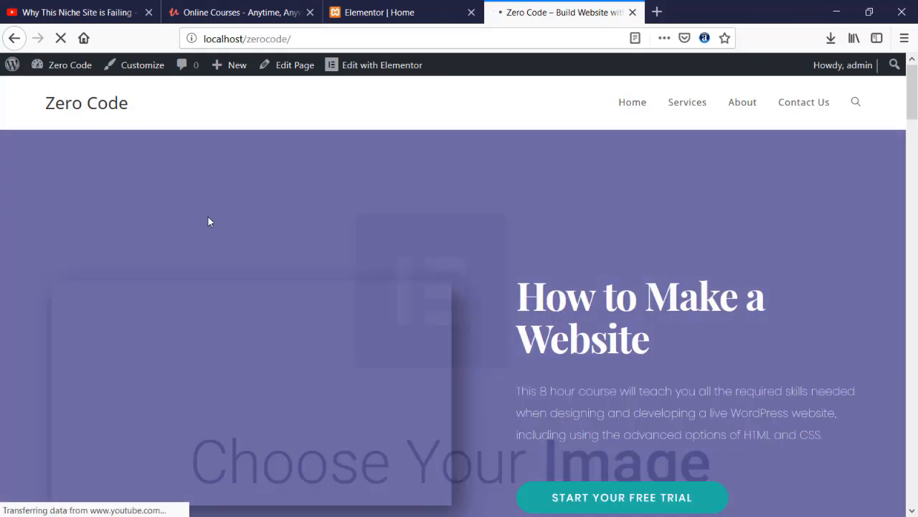
{"action": "scroll", "coordinate": [208, 222], "scroll_direction": "down", "scroll_amount": 3}
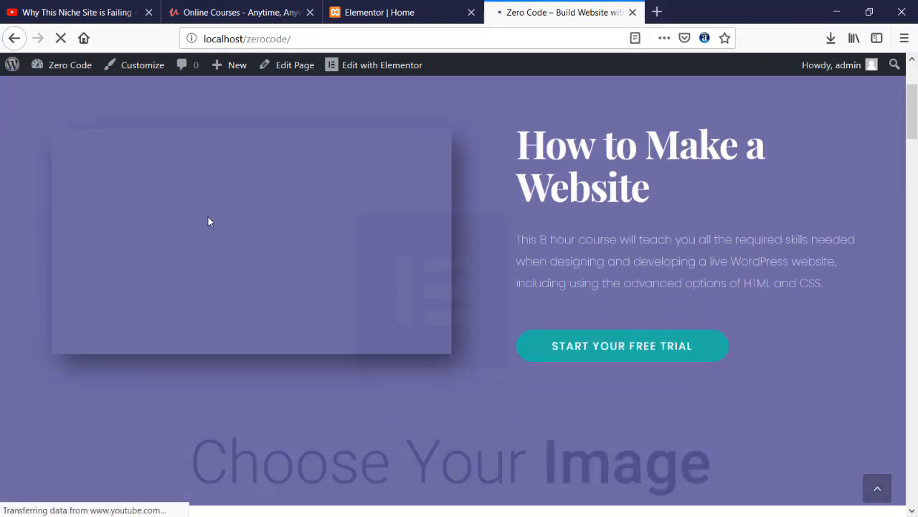
{"action": "scroll", "coordinate": [208, 219], "scroll_direction": "down", "scroll_amount": 12}
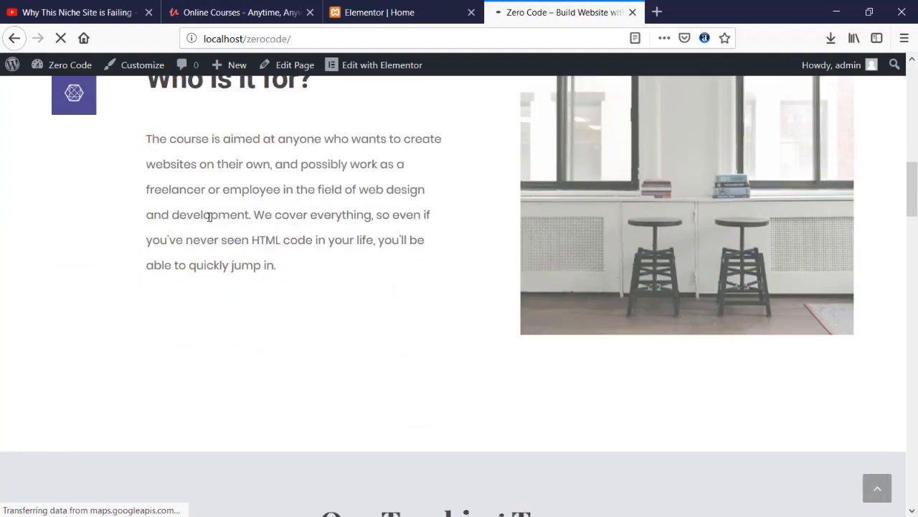
{"action": "scroll", "coordinate": [208, 221], "scroll_direction": "down", "scroll_amount": 13}
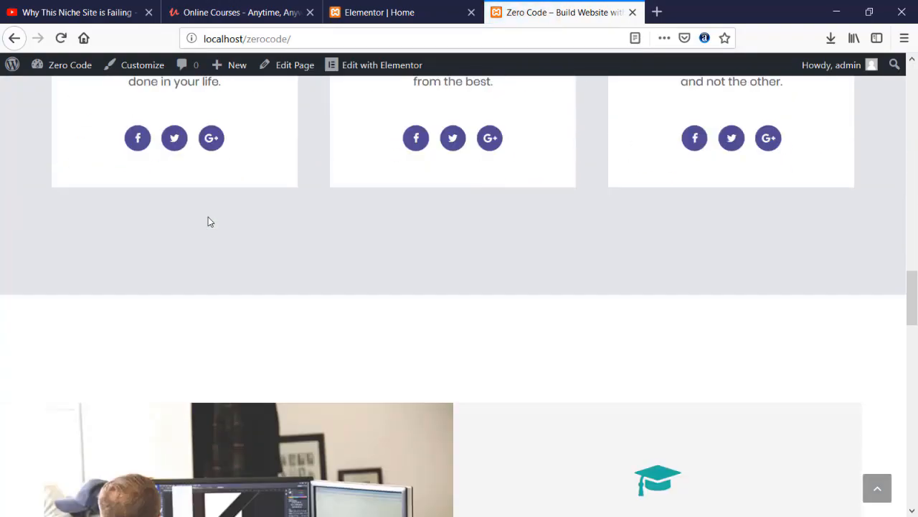
{"action": "scroll", "coordinate": [208, 221], "scroll_direction": "down", "scroll_amount": 15}
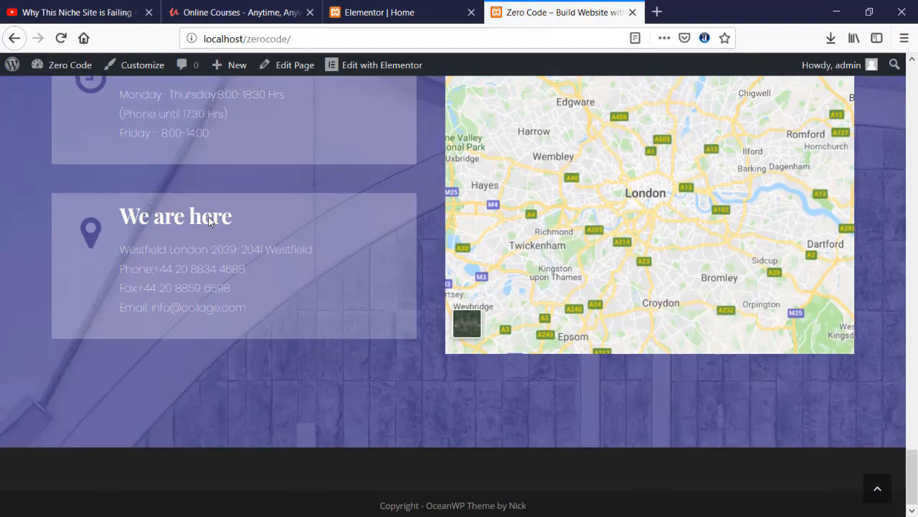
{"action": "scroll", "coordinate": [209, 217], "scroll_direction": "up", "scroll_amount": 20}
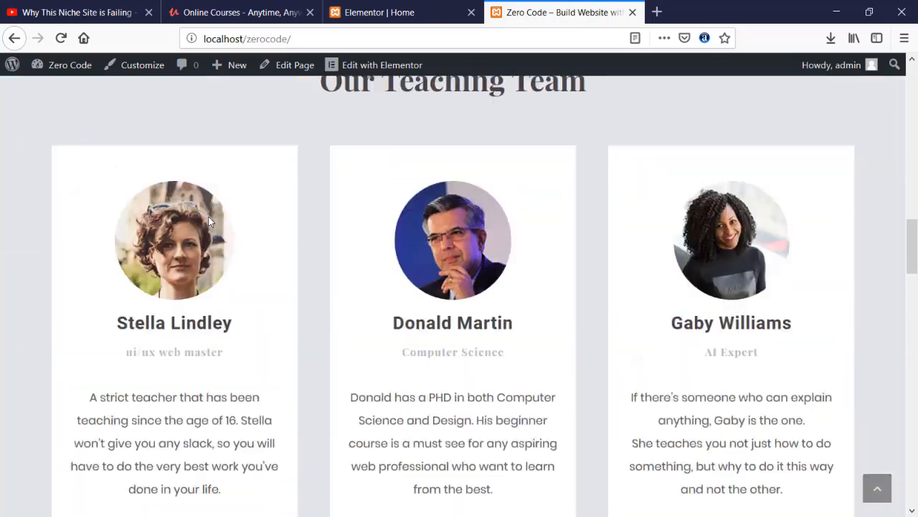
{"action": "scroll", "coordinate": [209, 220], "scroll_direction": "up", "scroll_amount": 12}
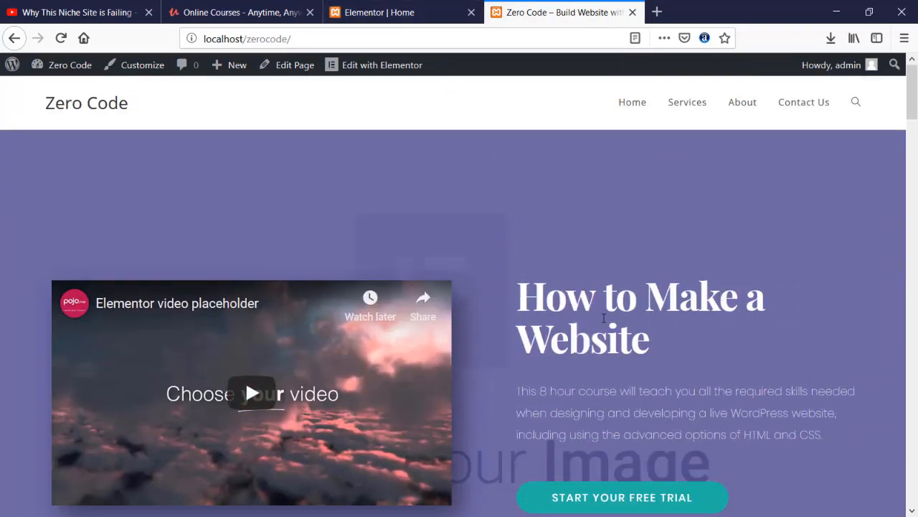
{"action": "scroll", "coordinate": [723, 296], "scroll_direction": "down", "scroll_amount": 1}
{"action": "left_click", "coordinate": [405, 9]}
- Change the hero heading to 'Build Website Without Coding'
{"action": "scroll", "coordinate": [487, 212], "scroll_direction": "up", "scroll_amount": 20}
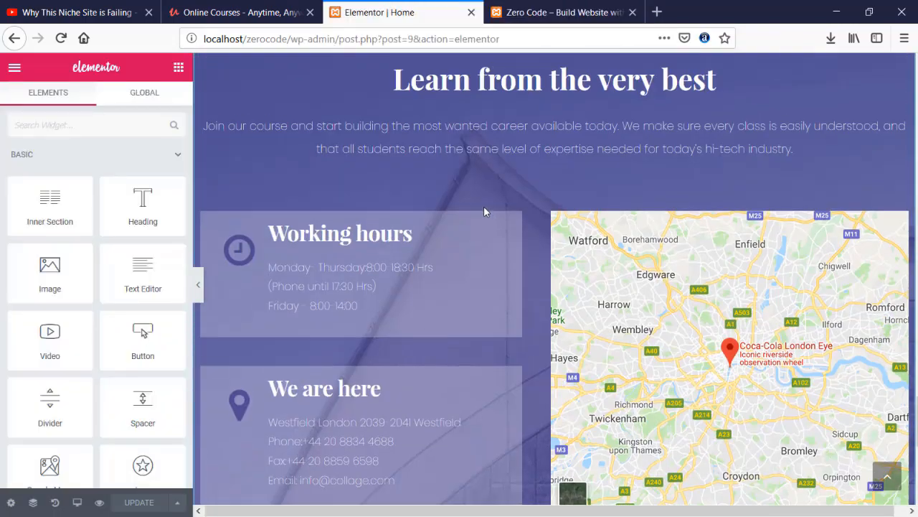
{"action": "scroll", "coordinate": [888, 332], "scroll_direction": "up", "scroll_amount": 10}
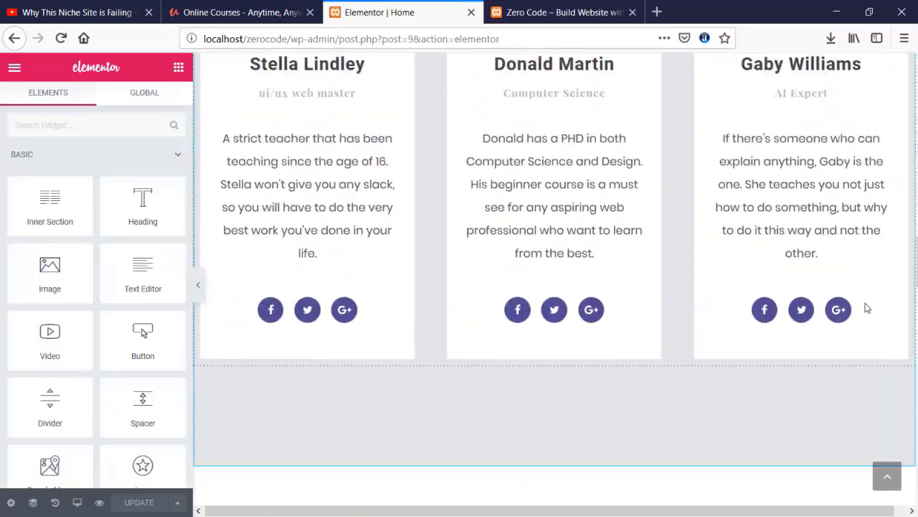
{"action": "scroll", "coordinate": [652, 254], "scroll_direction": "up", "scroll_amount": 5}
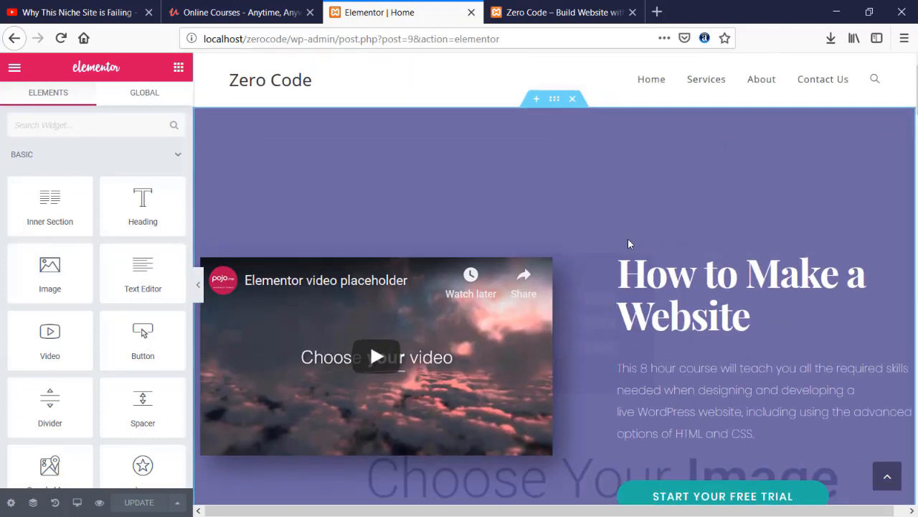
{"action": "triple_click", "coordinate": [755, 316]}
{"action": "left_click", "coordinate": [620, 264]}
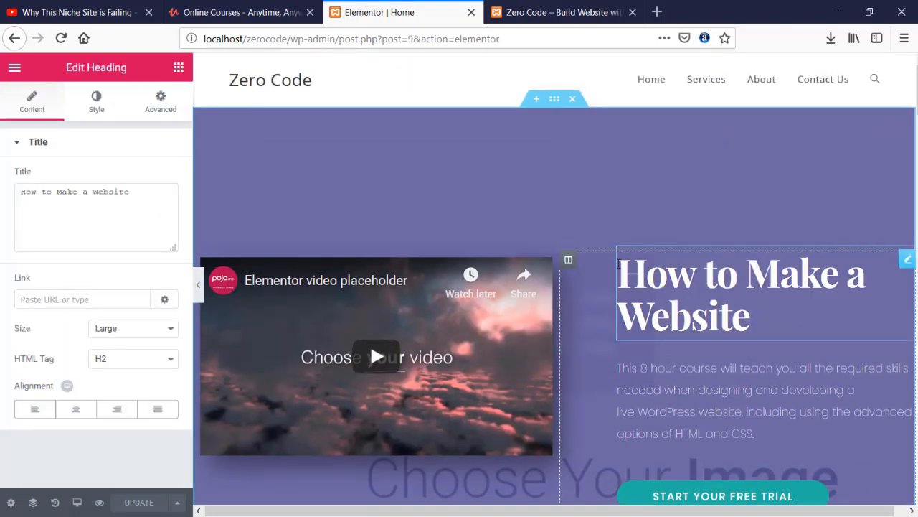
{"action": "triple_click", "coordinate": [619, 264]}
{"action": "type", "text": "Build"}
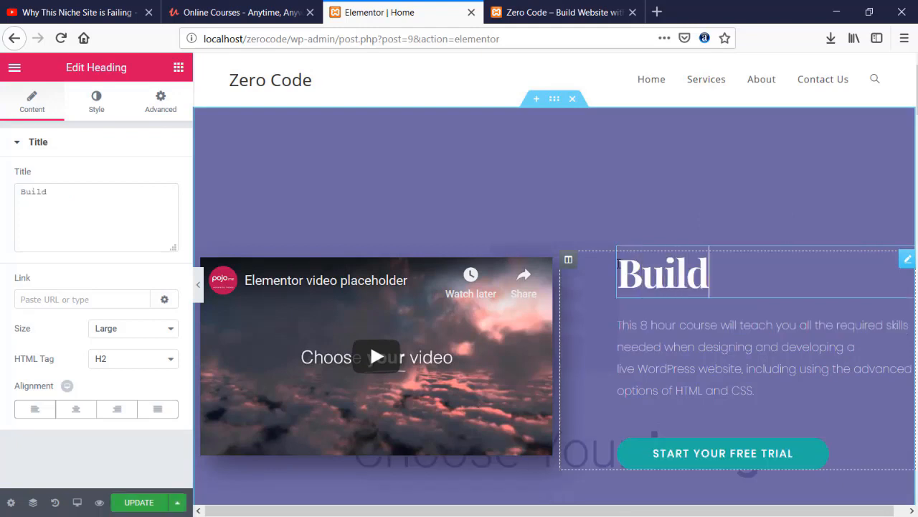
{"action": "type", "text": " WEb"}
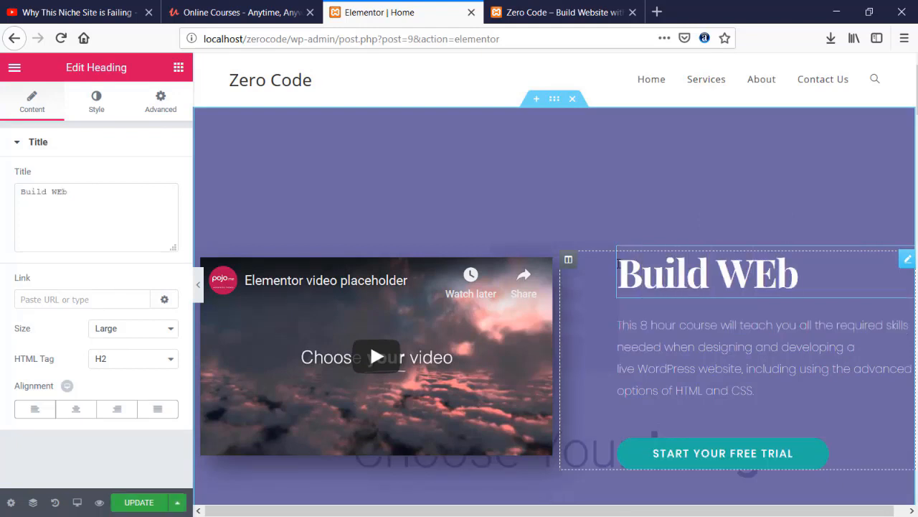
{"action": "key", "text": "BackSpace"}
{"action": "key", "text": "BackSpace"}
{"action": "type", "text": "ebs"}
{"action": "type", "text": "io"}
{"action": "key", "text": "BackSpace"}
{"action": "type", "text": "te"}
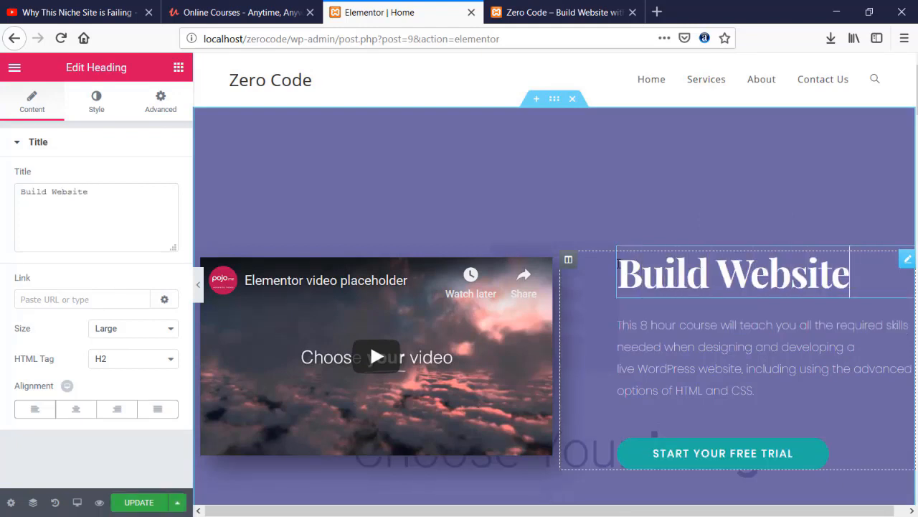
{"action": "type", "text": " Witho"}
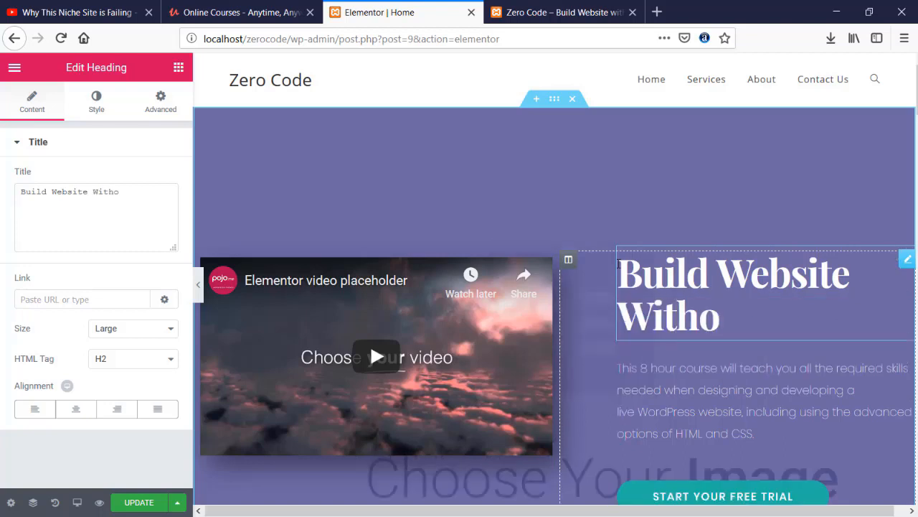
{"action": "key", "text": "BackSpace"}
{"action": "type", "text": "out co"}
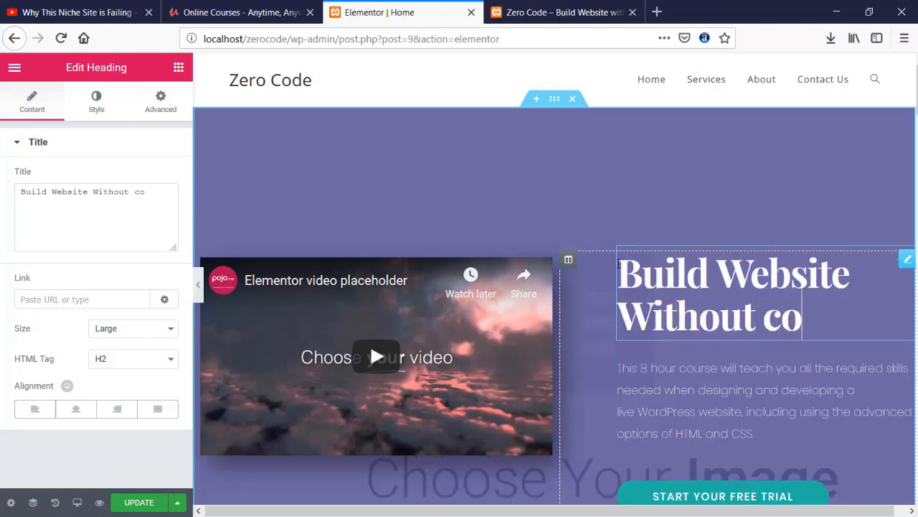
{"action": "key", "text": "BackSpace"}
{"action": "key", "text": "BackSpace"}
{"action": "type", "text": "Coding"}
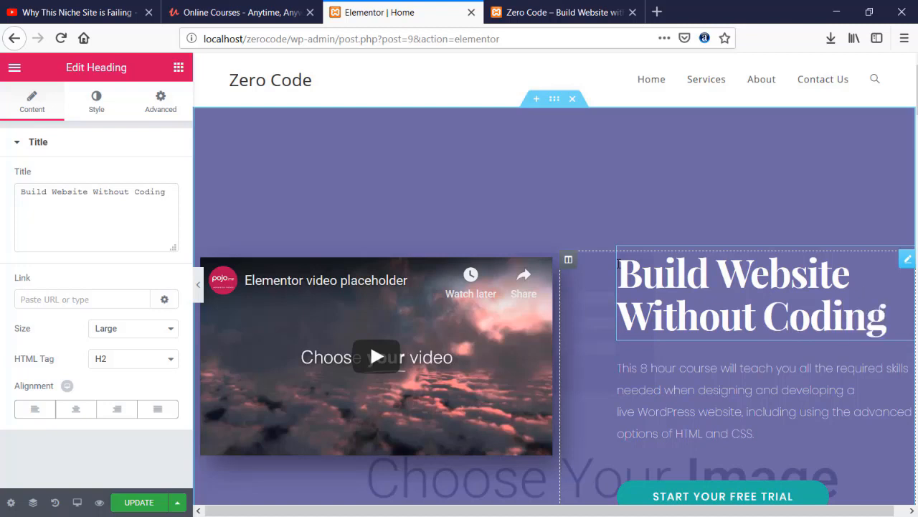
- Nudge the hero column divider slightly left and save the page
{"action": "scroll", "coordinate": [580, 195], "scroll_direction": "down", "scroll_amount": 3}
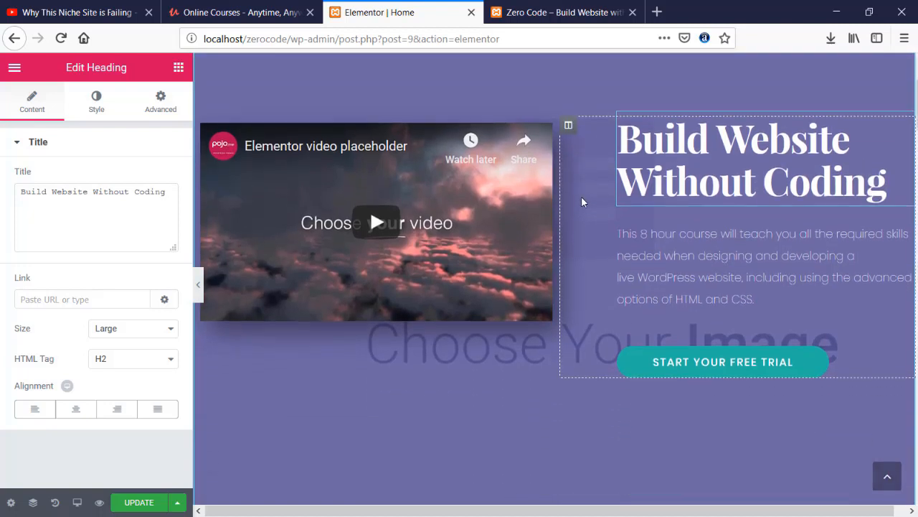
{"action": "left_click", "coordinate": [761, 274]}
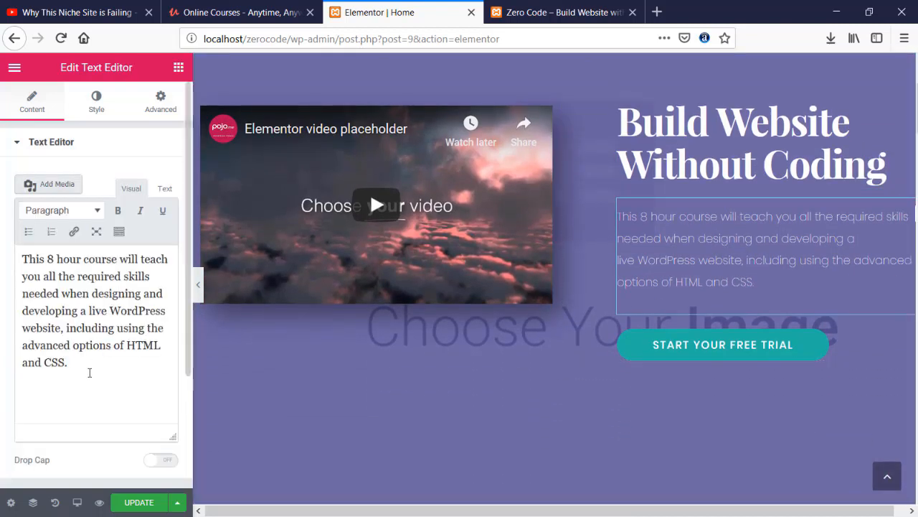
{"action": "left_click_drag", "start_coordinate": [91, 369], "coordinate": [20, 257]}
{"action": "left_click", "coordinate": [654, 274]}
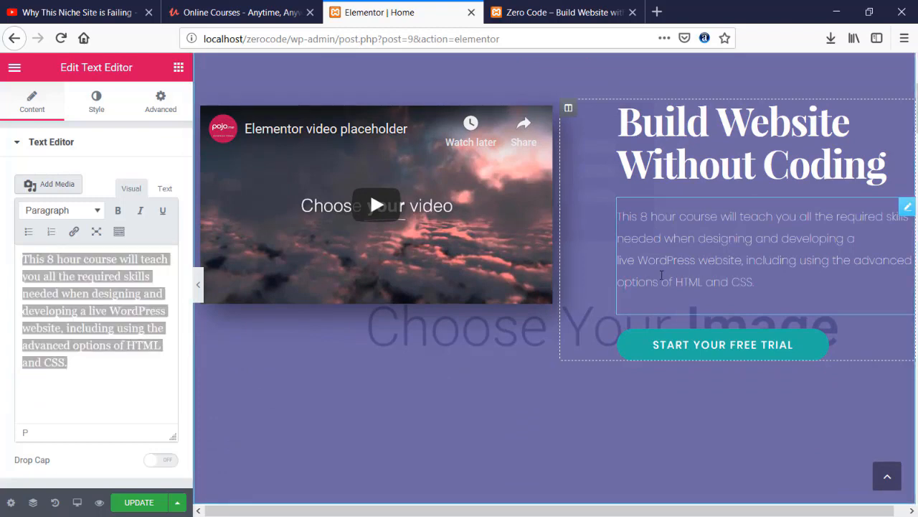
{"action": "scroll", "coordinate": [467, 240], "scroll_direction": "down", "scroll_amount": 3}
{"action": "scroll", "coordinate": [554, 204], "scroll_direction": "up", "scroll_amount": 3}
{"action": "mouse_move", "coordinate": [561, 207]}
{"action": "left_mouse_down"}
{"action": "mouse_move", "coordinate": [511, 208]}
{"action": "mouse_move", "coordinate": [584, 206]}
{"action": "mouse_move", "coordinate": [553, 210]}
{"action": "left_mouse_up"}
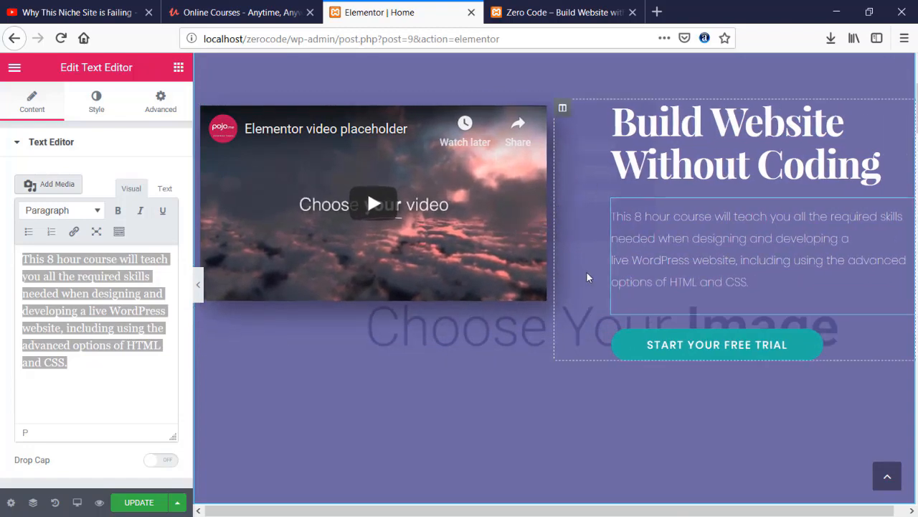
{"action": "left_click", "coordinate": [139, 503]}
{"action": "left_click", "coordinate": [553, 12]}
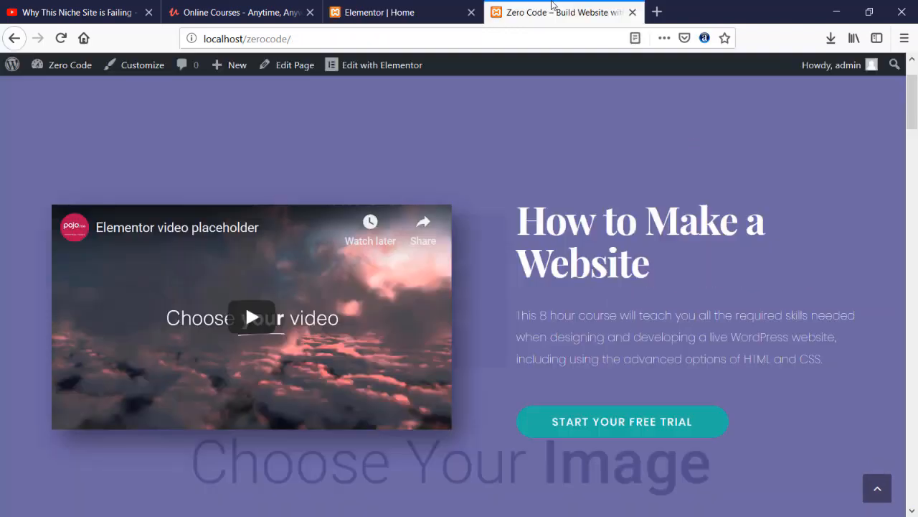
- Reload the live site to confirm the new heading, then return to the Home page's admin edit screen
{"action": "left_click", "coordinate": [61, 38]}
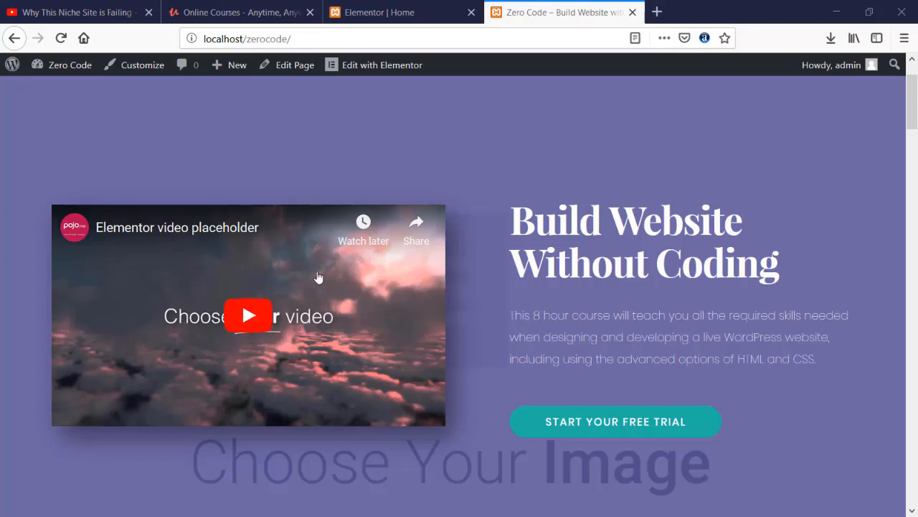
{"action": "scroll", "coordinate": [318, 276], "scroll_direction": "down", "scroll_amount": 3}
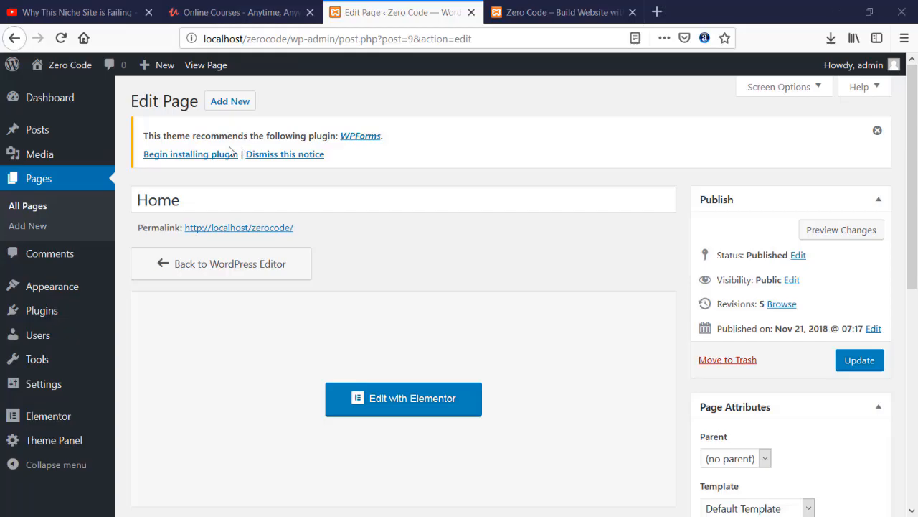
{"action": "left_click", "coordinate": [553, 12]}
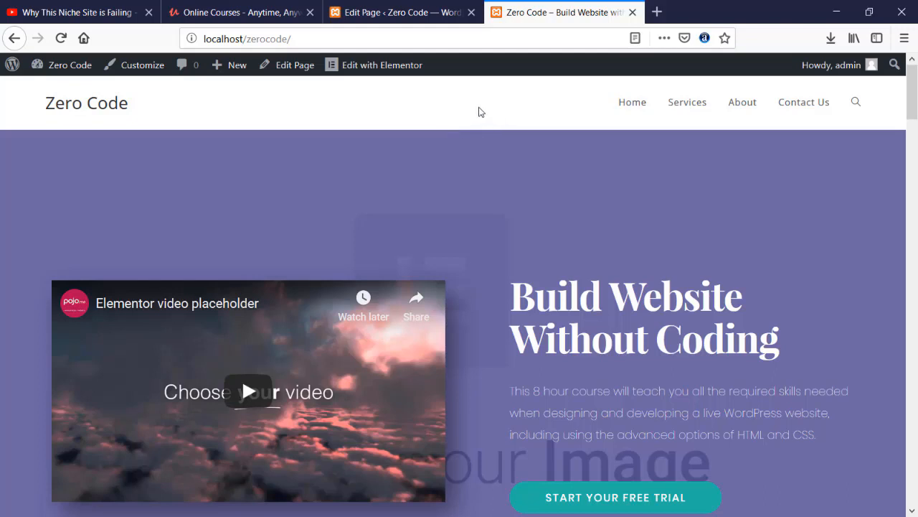
{"action": "left_click", "coordinate": [397, 10]}
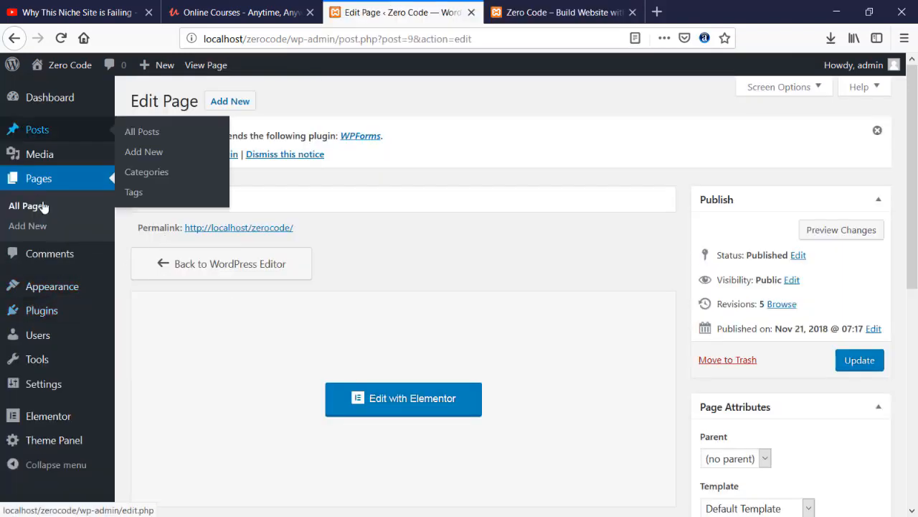
{"action": "mouse_move", "coordinate": [42, 278]}
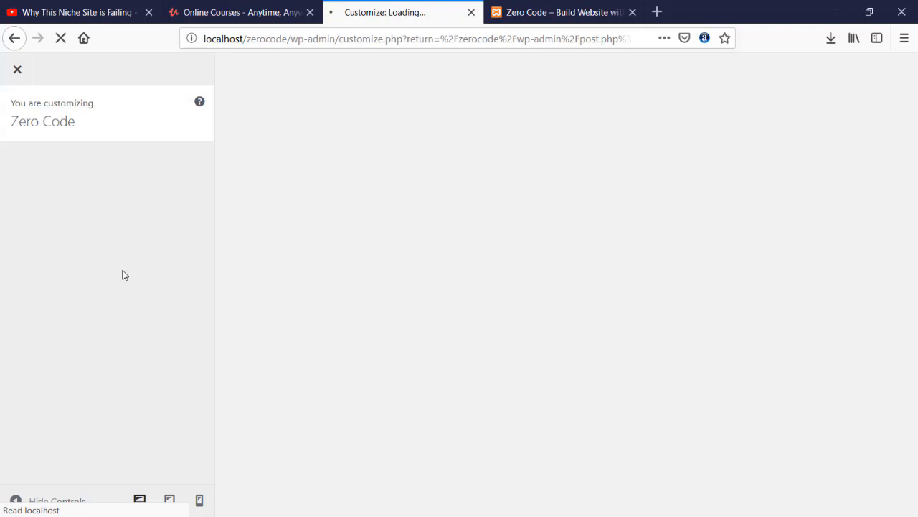
- Look through the Customizer's Header > Menu settings
{"action": "scroll", "coordinate": [84, 275], "scroll_direction": "down", "scroll_amount": 2}
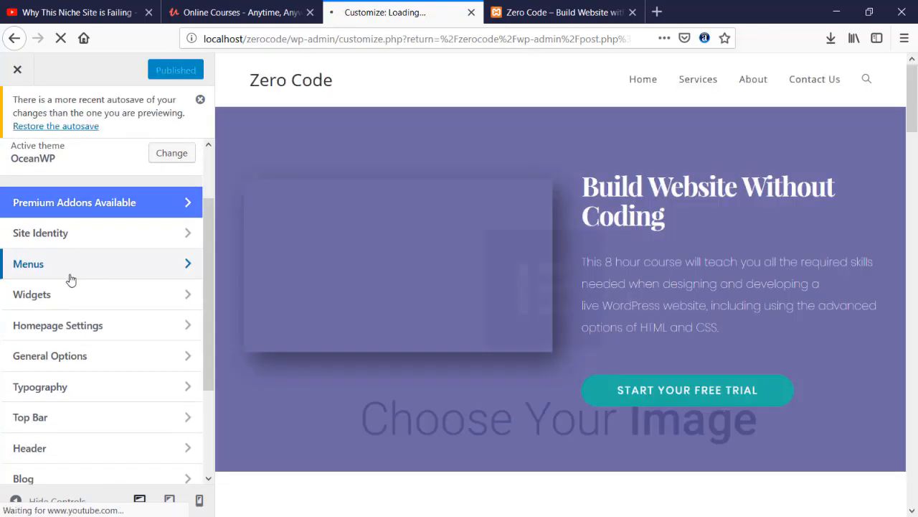
{"action": "scroll", "coordinate": [71, 280], "scroll_direction": "down", "scroll_amount": 2}
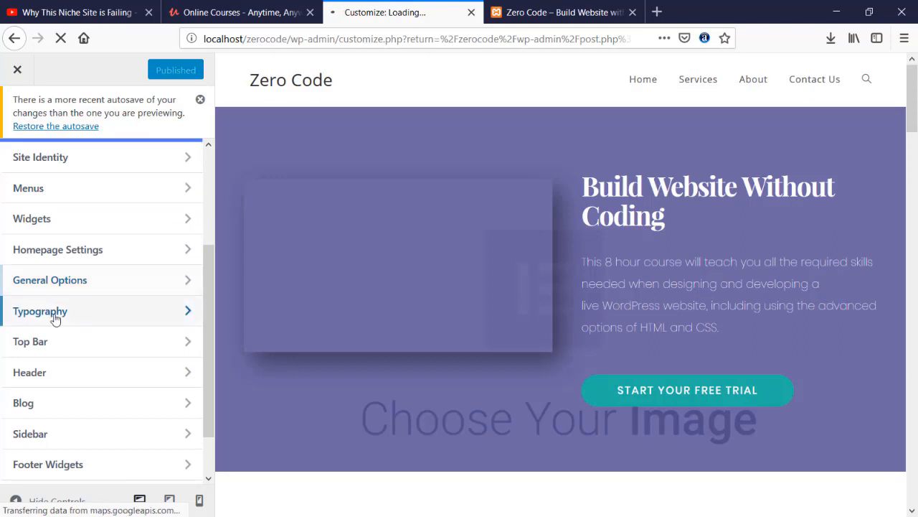
{"action": "left_click", "coordinate": [67, 374]}
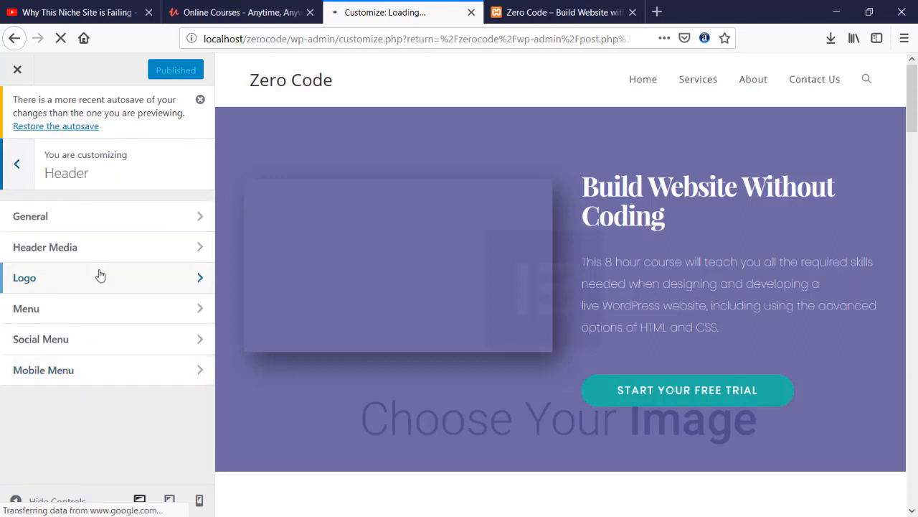
{"action": "left_click", "coordinate": [52, 310]}
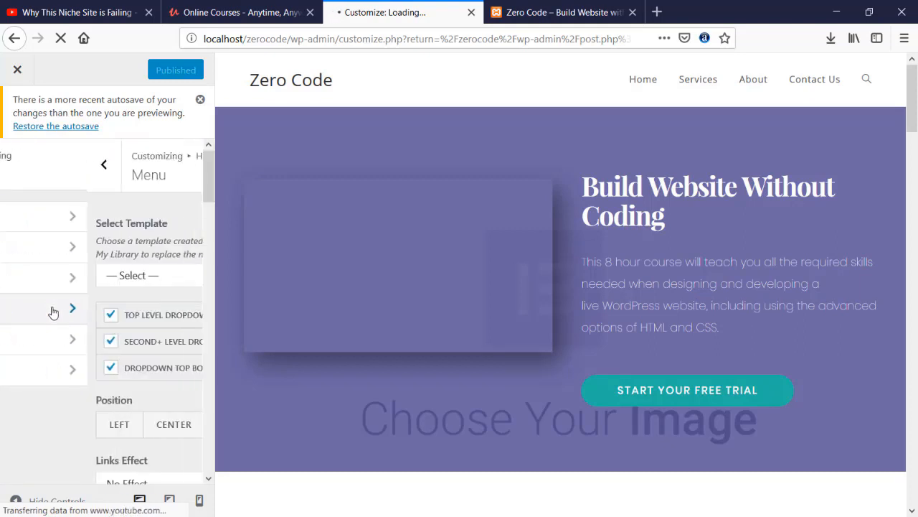
{"action": "scroll", "coordinate": [54, 311], "scroll_direction": "down", "scroll_amount": 5}
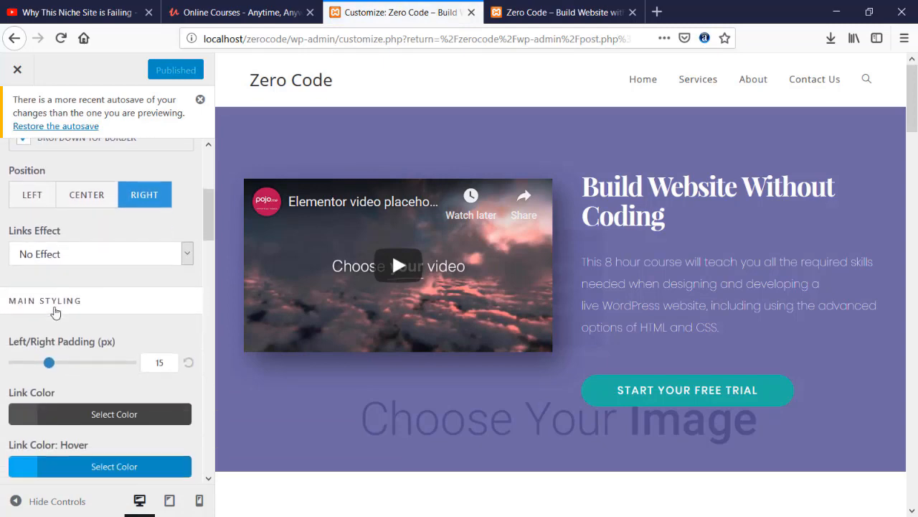
{"action": "scroll", "coordinate": [54, 310], "scroll_direction": "down", "scroll_amount": 5}
{"action": "scroll", "coordinate": [54, 311], "scroll_direction": "up", "scroll_amount": 4}
{"action": "scroll", "coordinate": [53, 311], "scroll_direction": "down", "scroll_amount": 1}
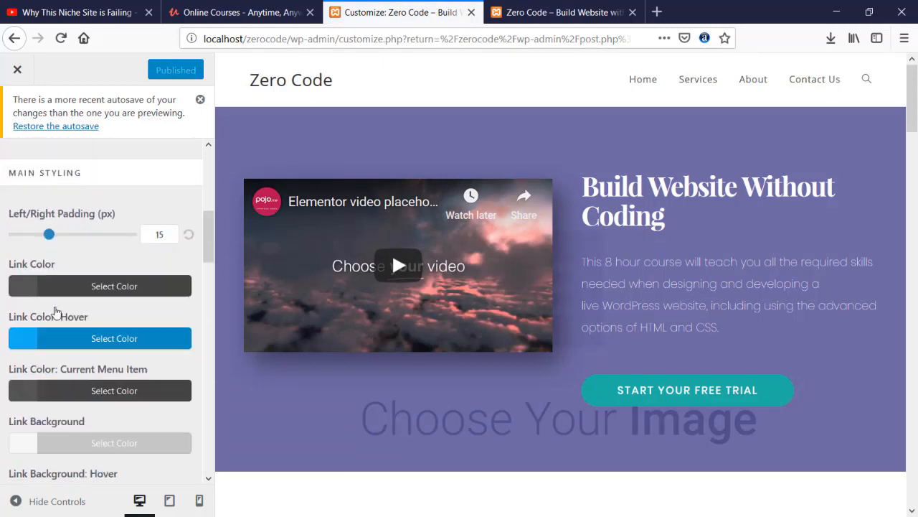
{"action": "scroll", "coordinate": [55, 311], "scroll_direction": "down", "scroll_amount": 8}
{"action": "scroll", "coordinate": [55, 312], "scroll_direction": "up", "scroll_amount": 6}
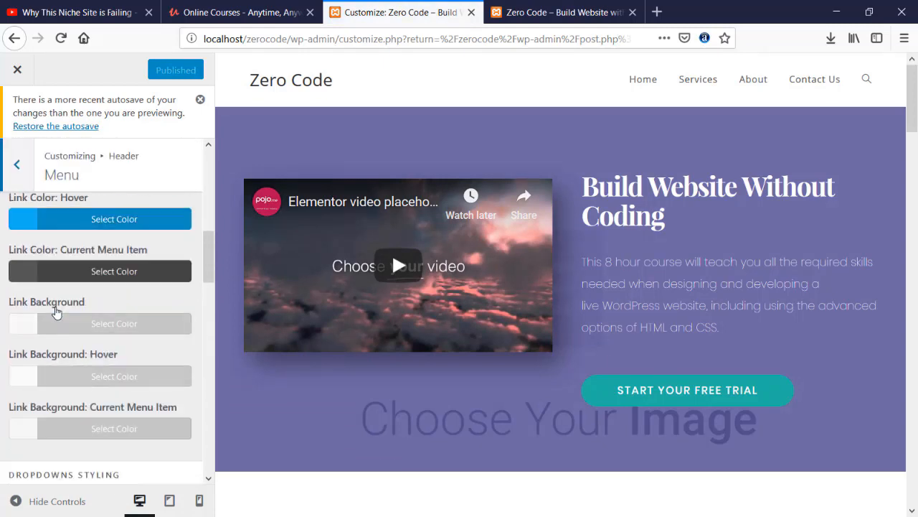
{"action": "scroll", "coordinate": [57, 310], "scroll_direction": "up", "scroll_amount": 3}
- Open the Header > General settings and its background colour picker
{"action": "left_click", "coordinate": [17, 165]}
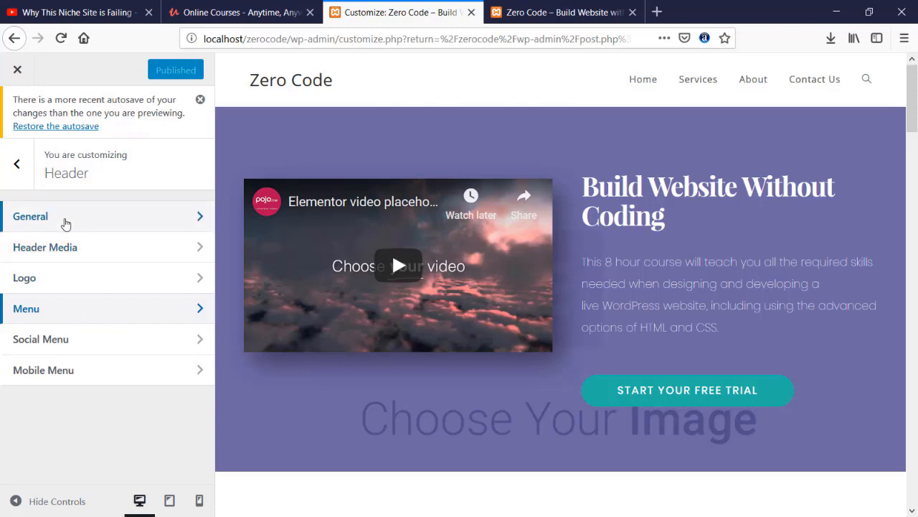
{"action": "left_click", "coordinate": [65, 224]}
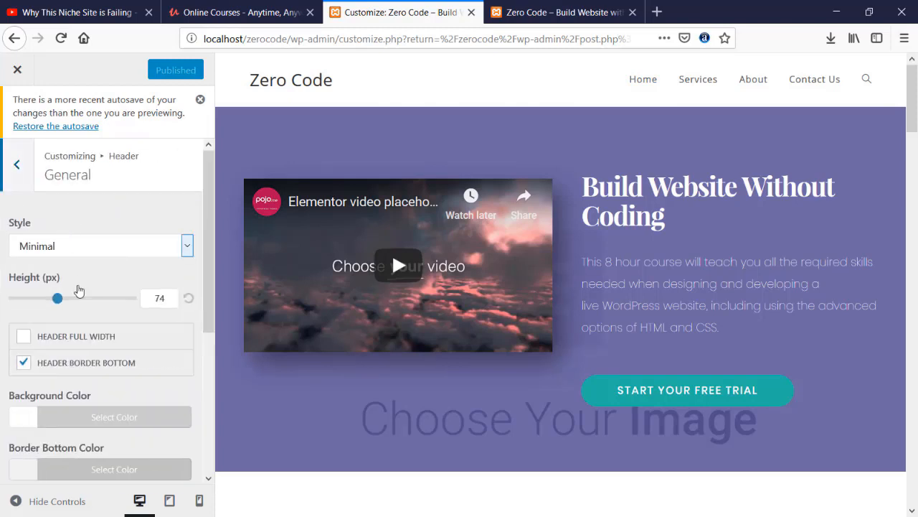
{"action": "scroll", "coordinate": [79, 301], "scroll_direction": "down", "scroll_amount": 4}
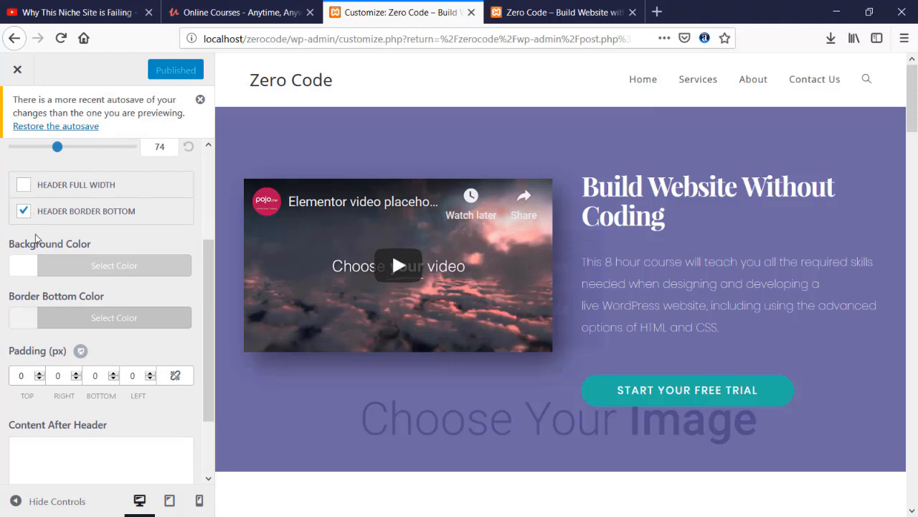
{"action": "left_click", "coordinate": [33, 272]}
- Set the header background to dark grey #494949 and the header style to Transparent
{"action": "mouse_move", "coordinate": [74, 416]}
{"action": "left_mouse_down"}
{"action": "mouse_move", "coordinate": [27, 392]}
{"action": "mouse_move", "coordinate": [61, 349]}
{"action": "mouse_move", "coordinate": [56, 359]}
{"action": "left_mouse_up"}
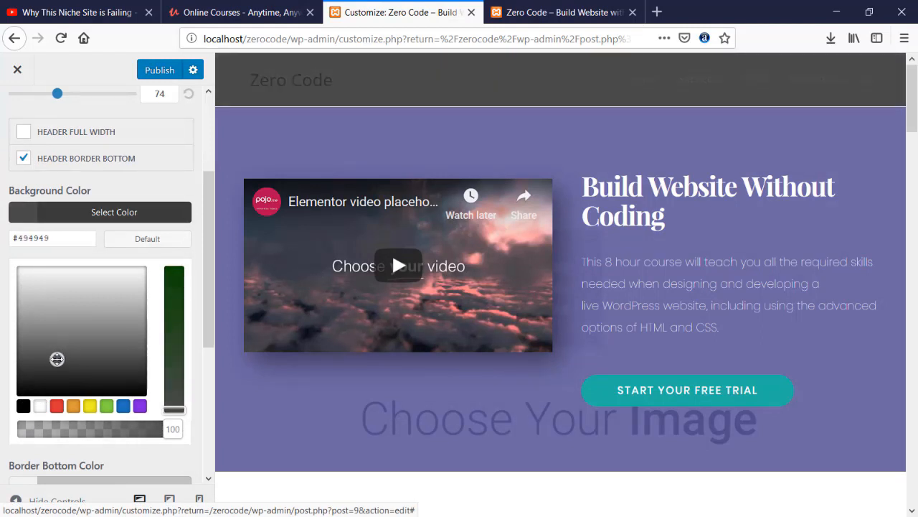
{"action": "left_click", "coordinate": [199, 152]}
{"action": "scroll", "coordinate": [91, 208], "scroll_direction": "up", "scroll_amount": 3}
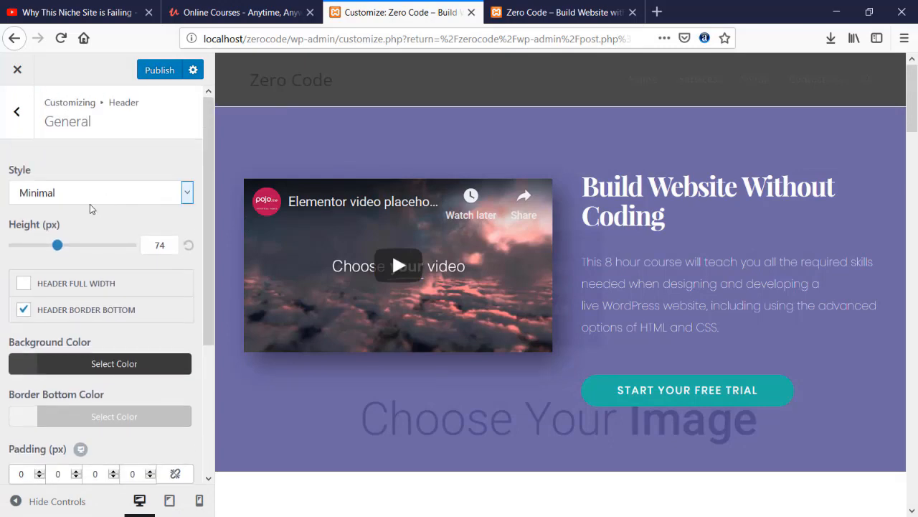
{"action": "left_click", "coordinate": [98, 203]}
{"action": "left_click", "coordinate": [79, 227]}
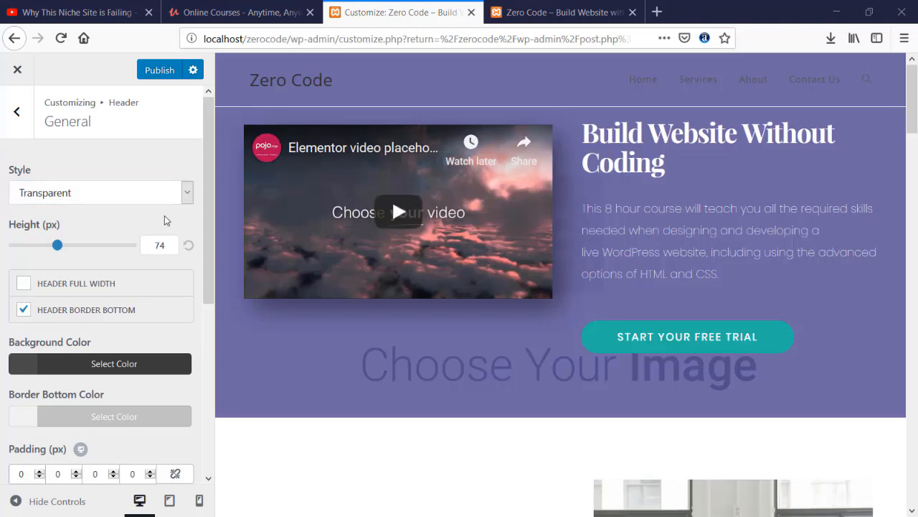
{"action": "left_click", "coordinate": [141, 196]}
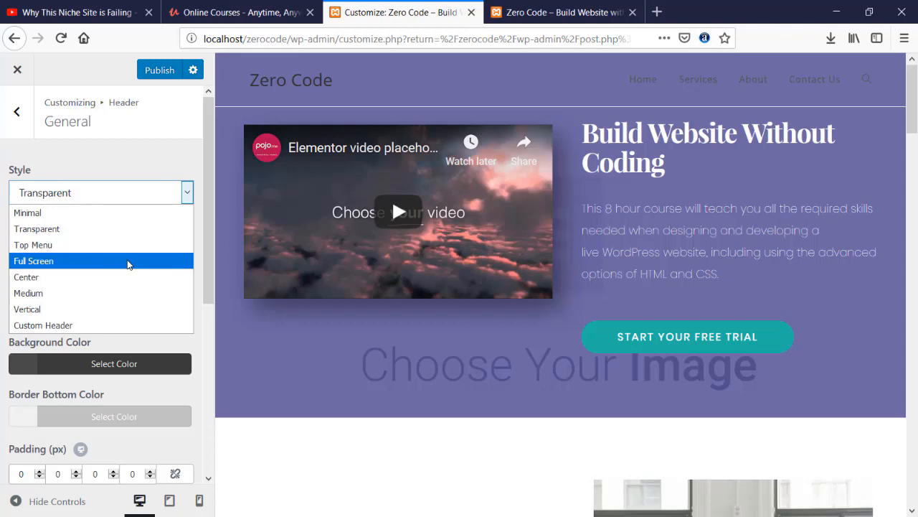
{"action": "left_click", "coordinate": [129, 264]}
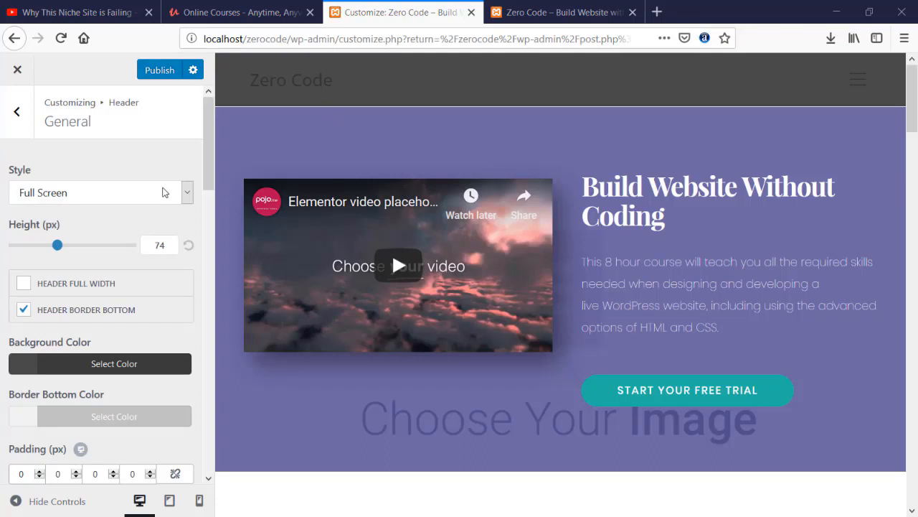
{"action": "left_click", "coordinate": [164, 193]}
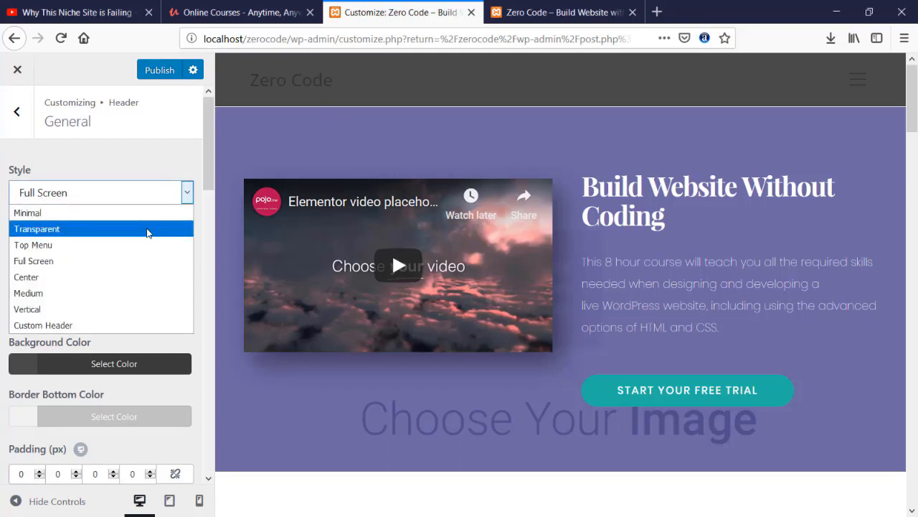
{"action": "left_click", "coordinate": [147, 229]}
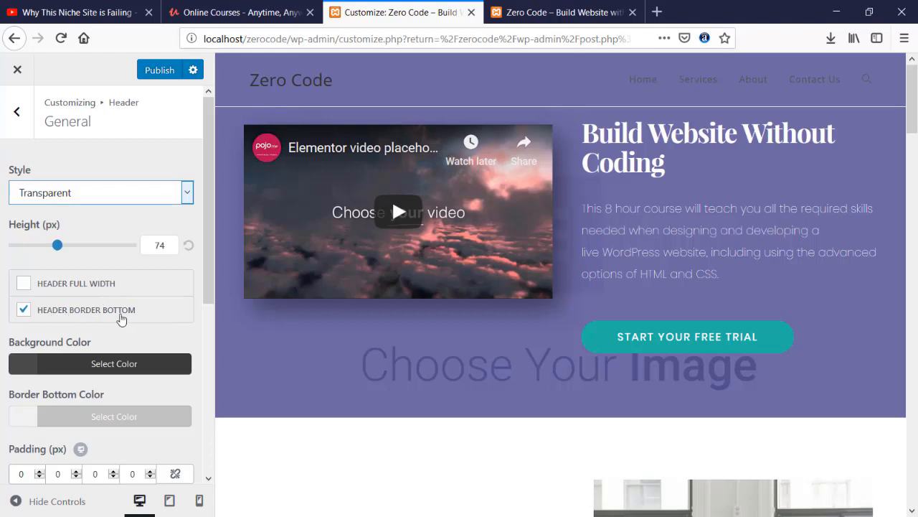
- Turn off the header bottom border and make the transparent header background near-black at 25 opacity
{"action": "left_click", "coordinate": [23, 314]}
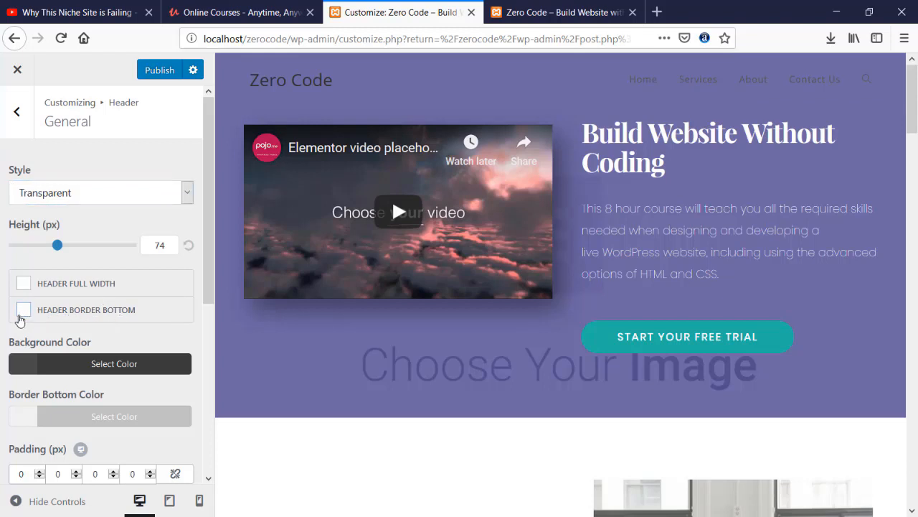
{"action": "scroll", "coordinate": [19, 320], "scroll_direction": "down", "scroll_amount": 5}
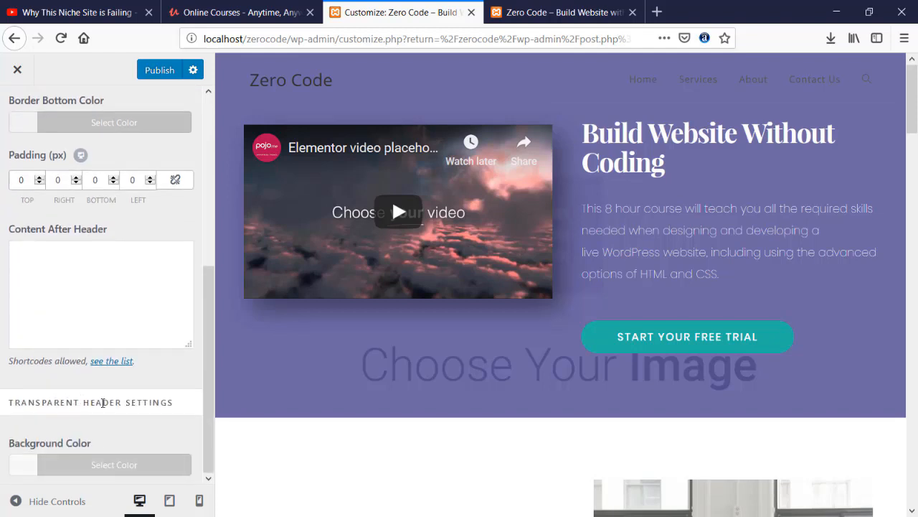
{"action": "left_click", "coordinate": [32, 465]}
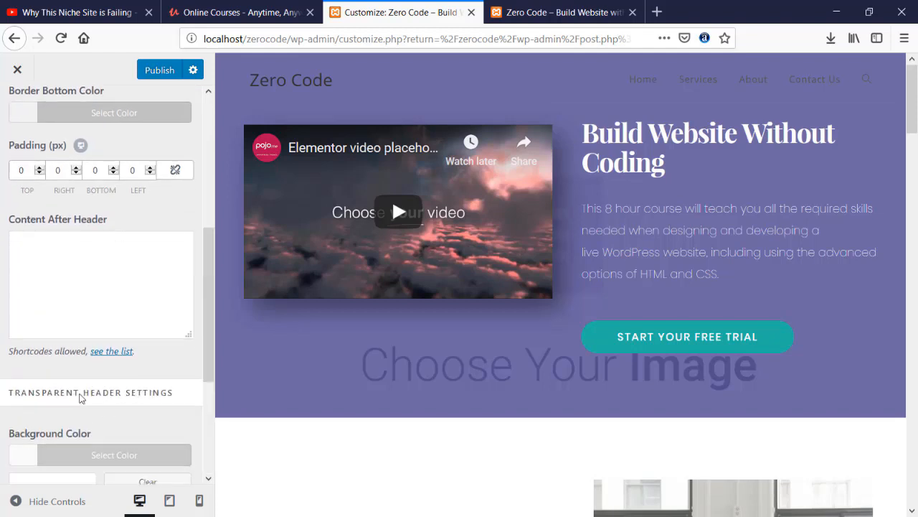
{"action": "scroll", "coordinate": [81, 399], "scroll_direction": "down", "scroll_amount": 3}
{"action": "mouse_move", "coordinate": [40, 406]}
{"action": "left_mouse_down"}
{"action": "mouse_move", "coordinate": [37, 389]}
{"action": "mouse_move", "coordinate": [53, 399]}
{"action": "mouse_move", "coordinate": [27, 419]}
{"action": "left_mouse_up"}
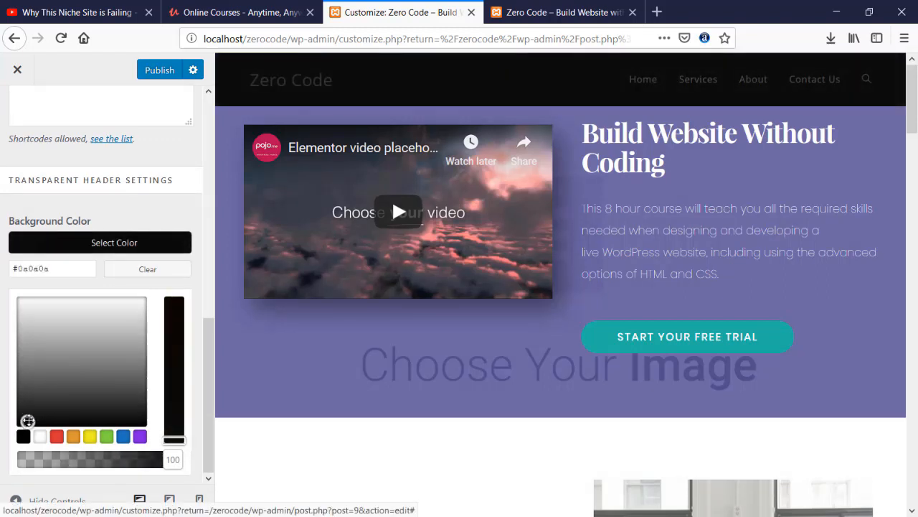
{"action": "left_click_drag", "start_coordinate": [161, 459], "coordinate": [64, 459]}
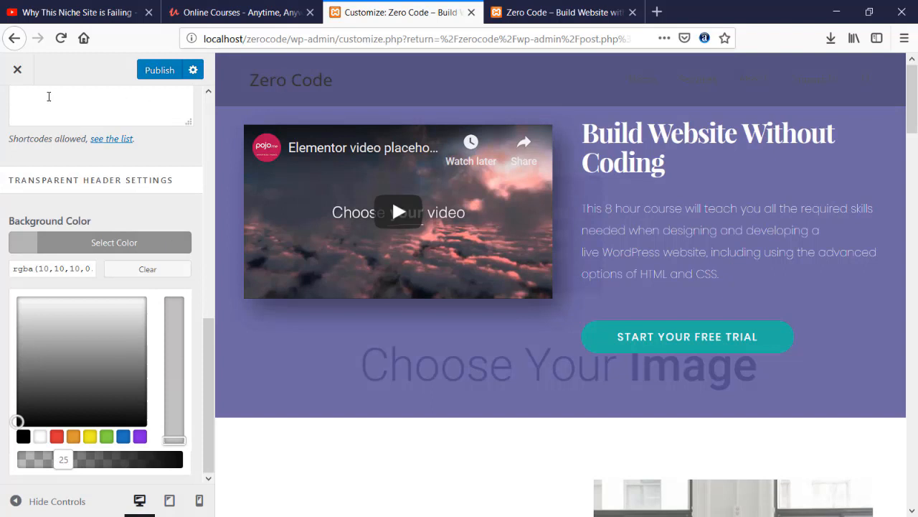
{"action": "scroll", "coordinate": [29, 134], "scroll_direction": "up", "scroll_amount": 10}
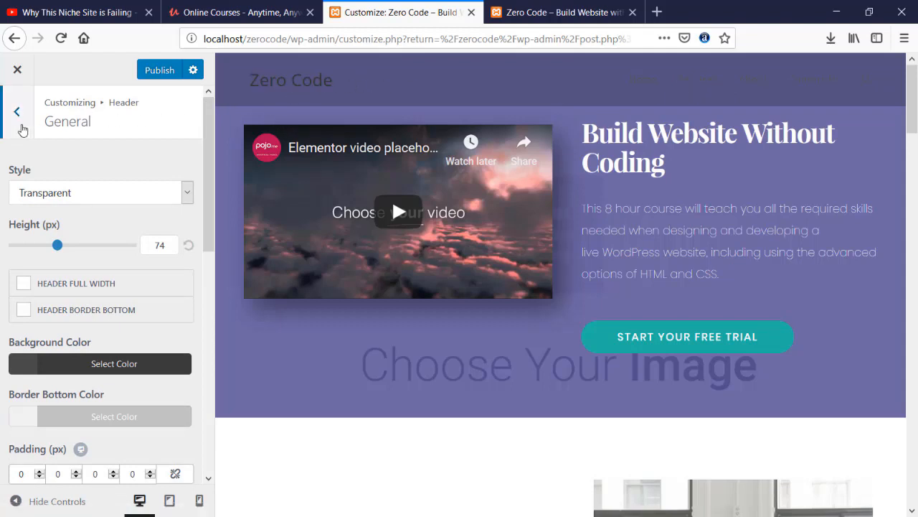
- Set the header logo colour to near-white #f9f9f9
{"action": "left_click", "coordinate": [17, 112]}
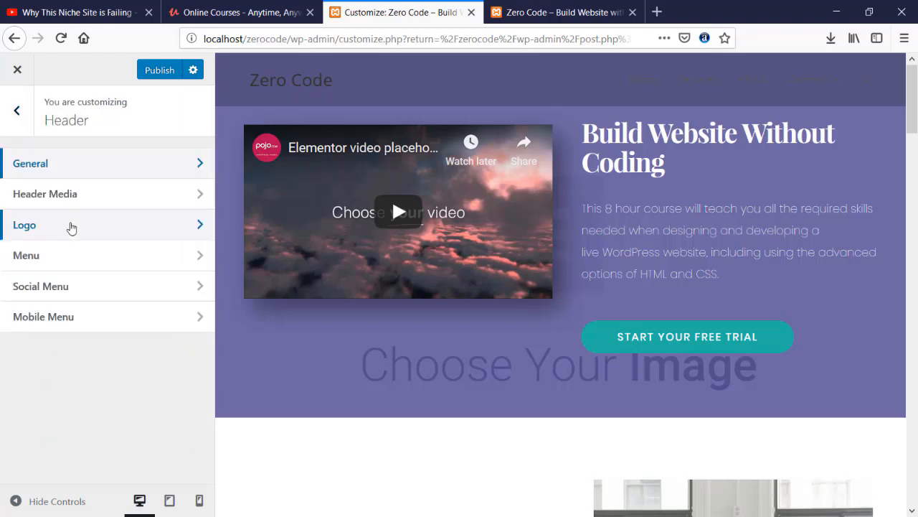
{"action": "left_click", "coordinate": [72, 225]}
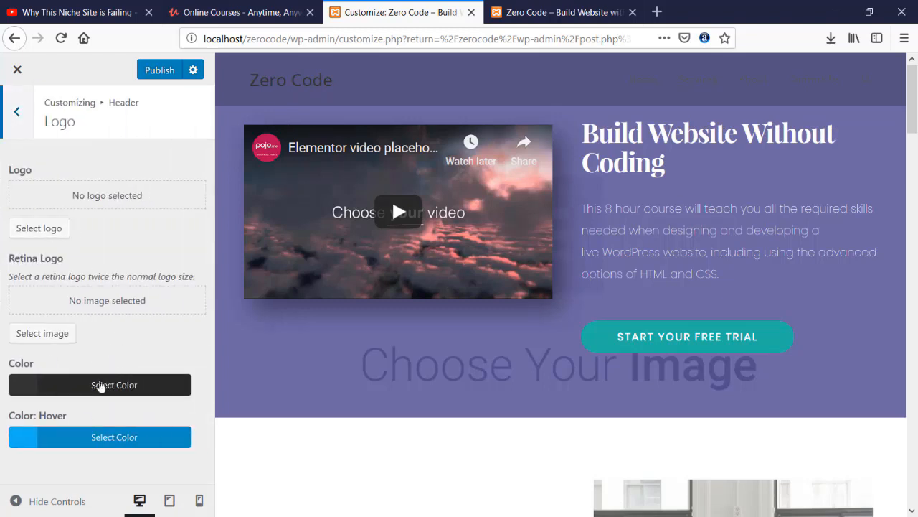
{"action": "left_click", "coordinate": [103, 394]}
{"action": "scroll", "coordinate": [90, 361], "scroll_direction": "down", "scroll_amount": 4}
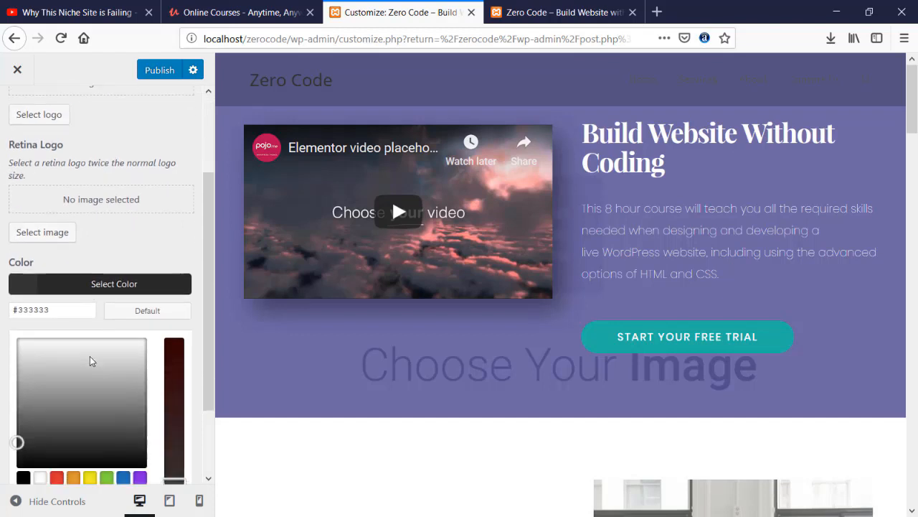
{"action": "left_click", "coordinate": [18, 304]}
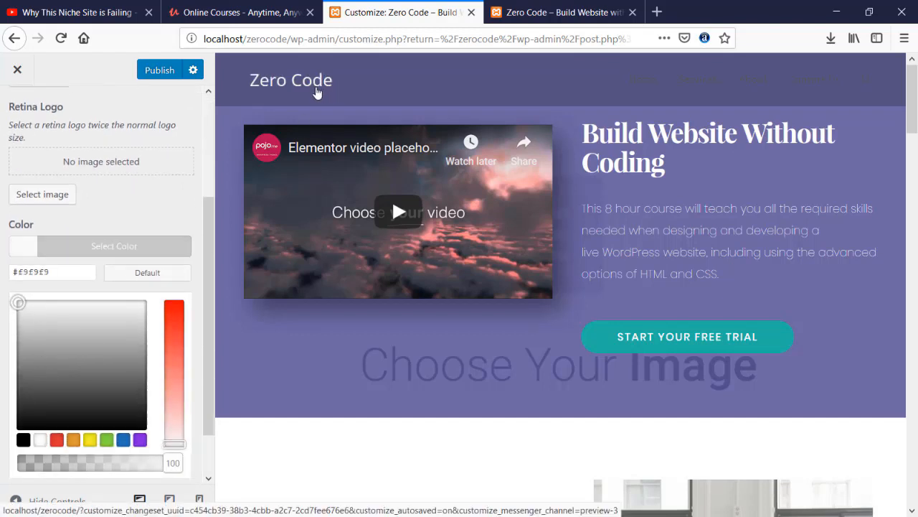
{"action": "left_click", "coordinate": [128, 208]}
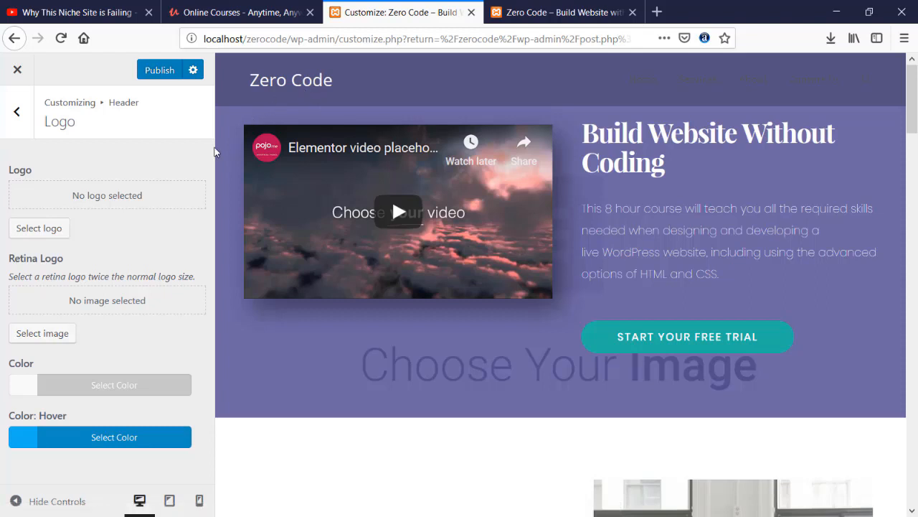
{"action": "left_click", "coordinate": [18, 104]}
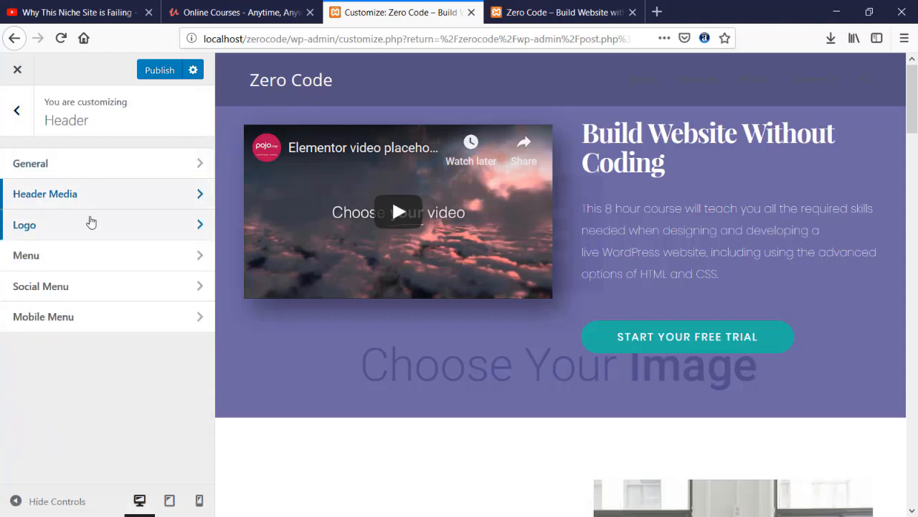
- Set the header menu link colour to white #ffffff
{"action": "left_click", "coordinate": [89, 254]}
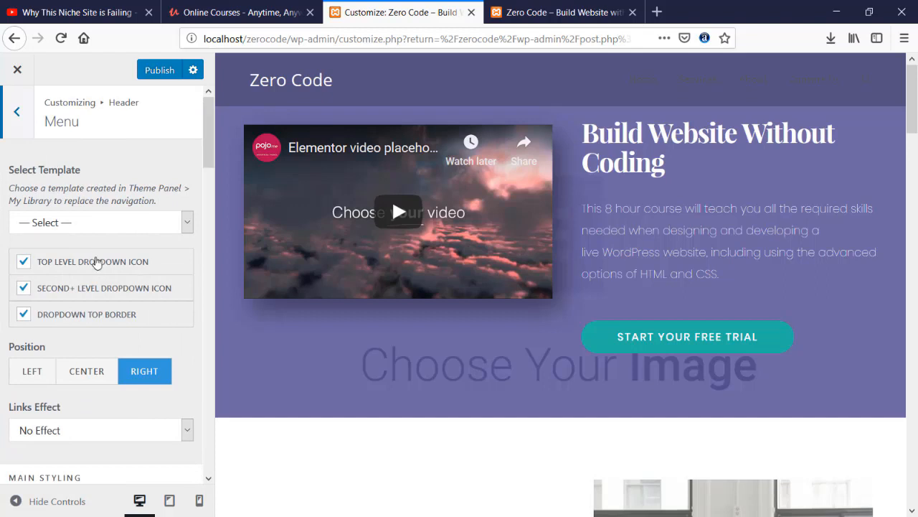
{"action": "scroll", "coordinate": [97, 261], "scroll_direction": "down", "scroll_amount": 5}
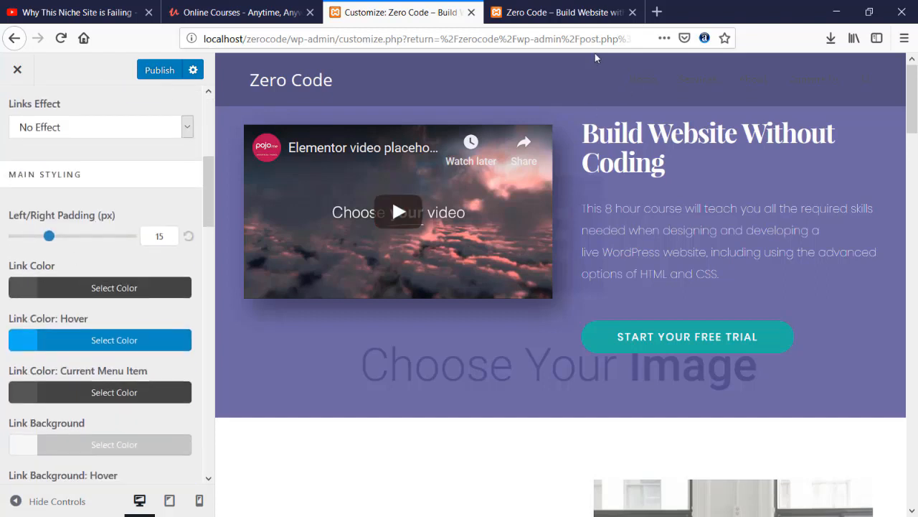
{"action": "left_click", "coordinate": [64, 288]}
{"action": "left_click_drag", "start_coordinate": [62, 404], "coordinate": [16, 341]}
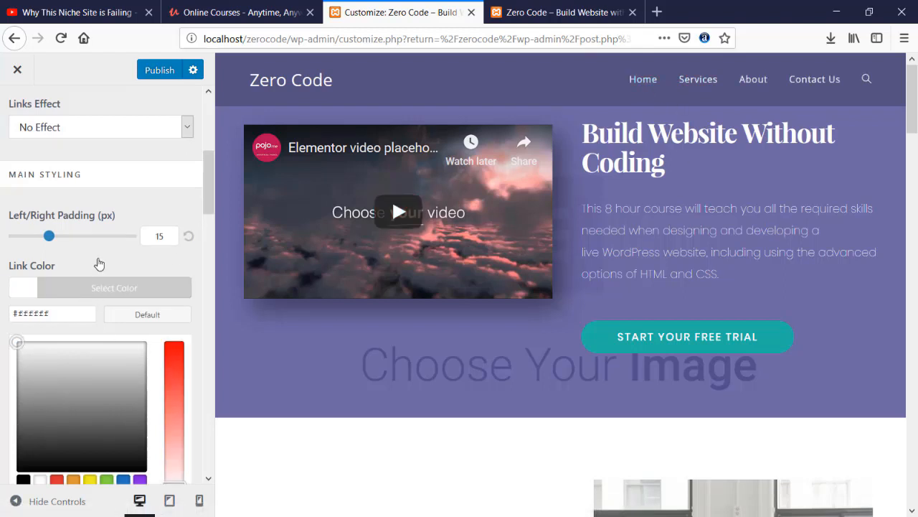
- Review the remaining menu colour settings and publish the Customizer changes
{"action": "scroll", "coordinate": [182, 364], "scroll_direction": "down", "scroll_amount": 2}
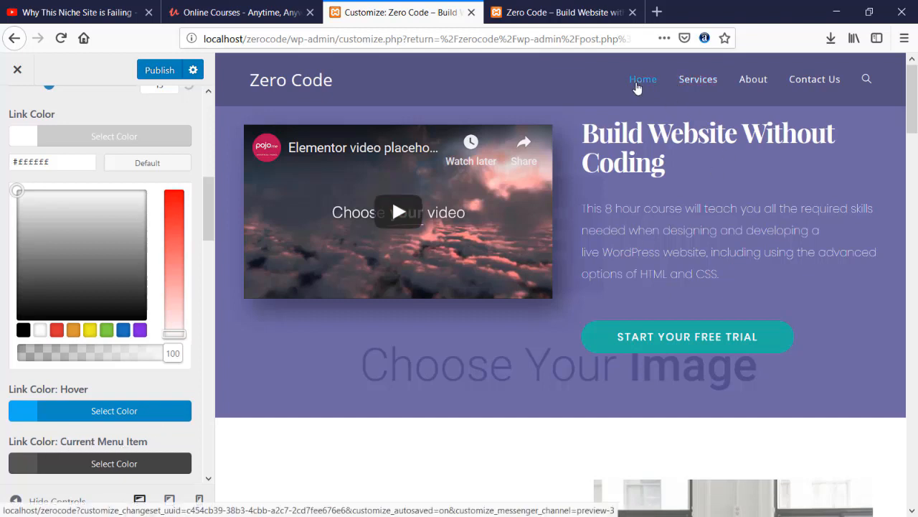
{"action": "scroll", "coordinate": [117, 381], "scroll_direction": "down", "scroll_amount": 3}
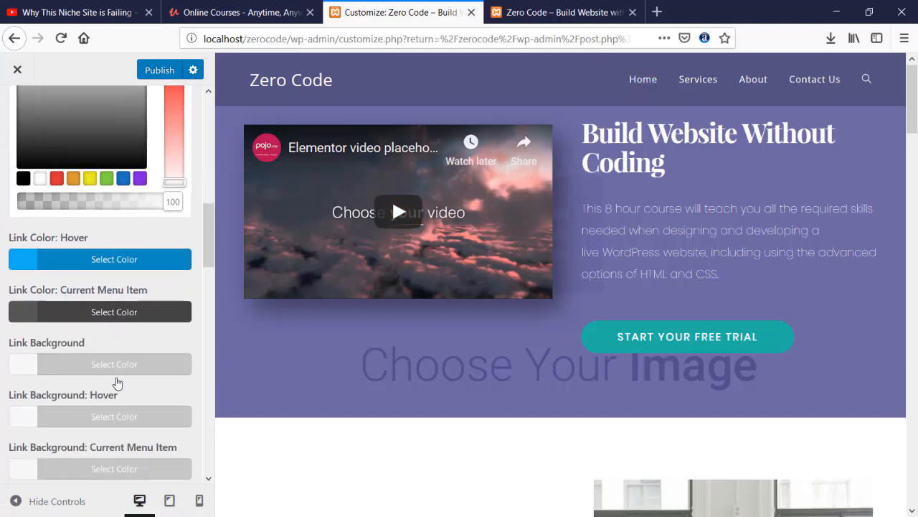
{"action": "scroll", "coordinate": [117, 381], "scroll_direction": "up", "scroll_amount": 2}
{"action": "scroll", "coordinate": [118, 380], "scroll_direction": "down", "scroll_amount": 3}
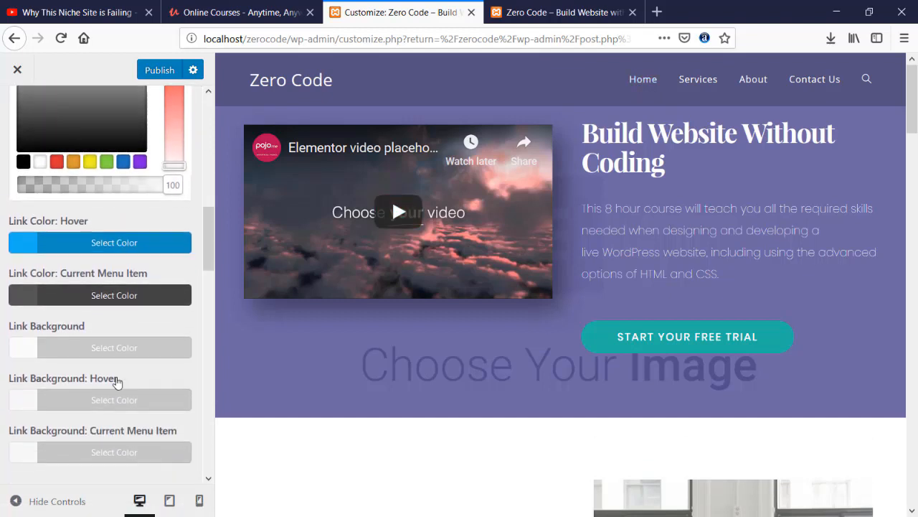
{"action": "scroll", "coordinate": [117, 380], "scroll_direction": "down", "scroll_amount": 1}
{"action": "scroll", "coordinate": [116, 382], "scroll_direction": "up", "scroll_amount": 6}
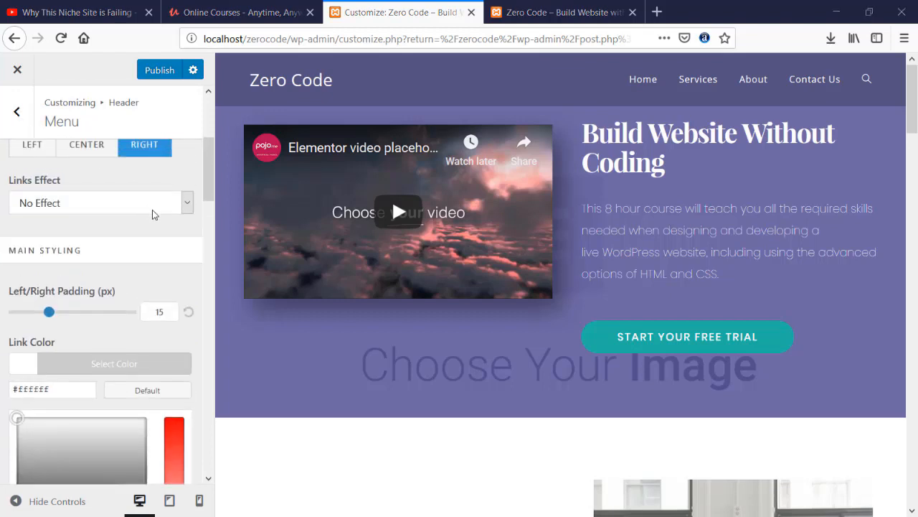
{"action": "scroll", "coordinate": [152, 218], "scroll_direction": "down", "scroll_amount": 2}
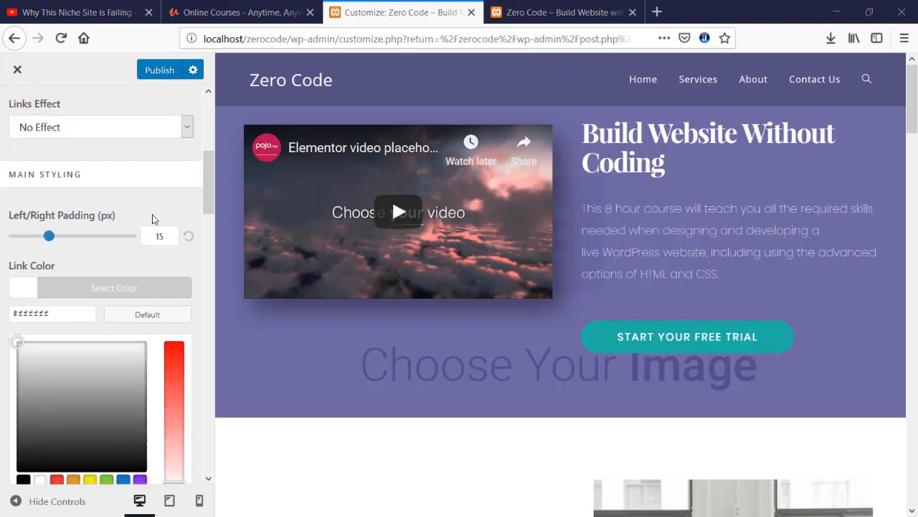
{"action": "scroll", "coordinate": [152, 218], "scroll_direction": "down", "scroll_amount": 4}
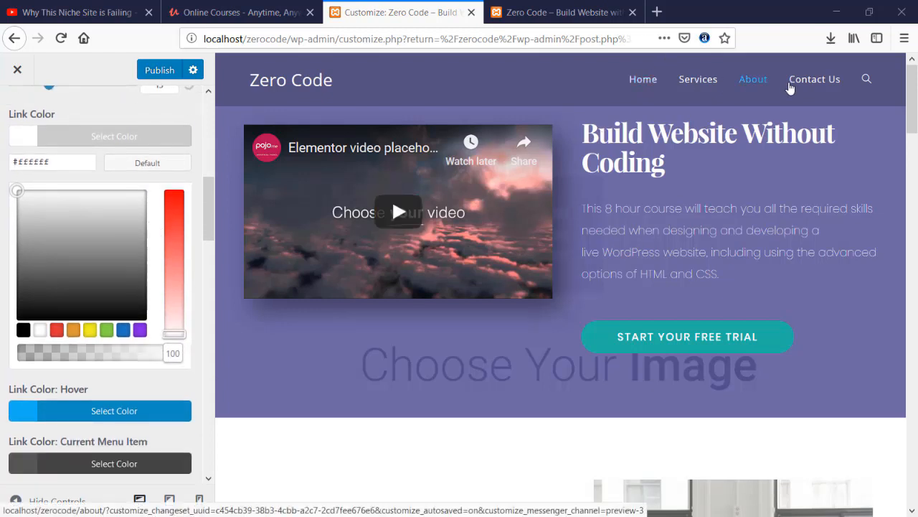
{"action": "left_click", "coordinate": [168, 72]}
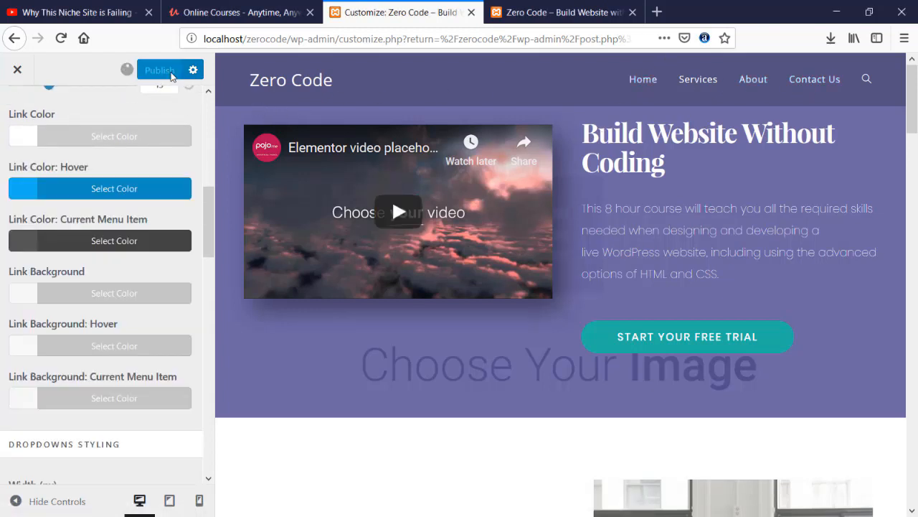
- Reload the live Zero Code site to view the published header styling
{"action": "left_click", "coordinate": [523, 12]}
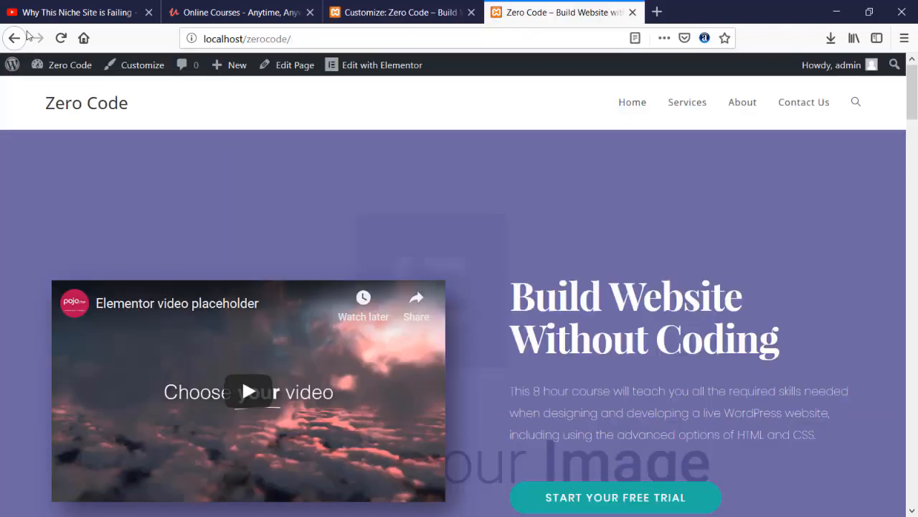
{"action": "left_click", "coordinate": [60, 39]}
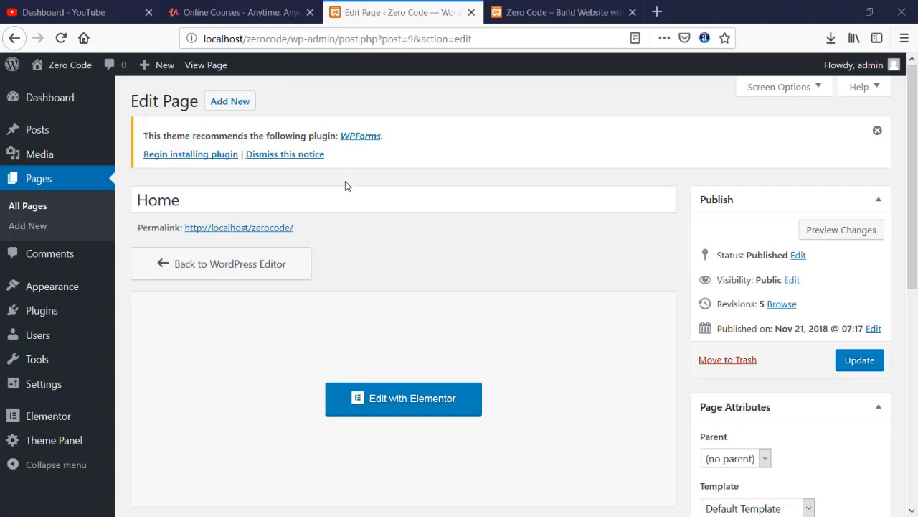
{"action": "scroll", "coordinate": [397, 248], "scroll_direction": "down", "scroll_amount": 2}
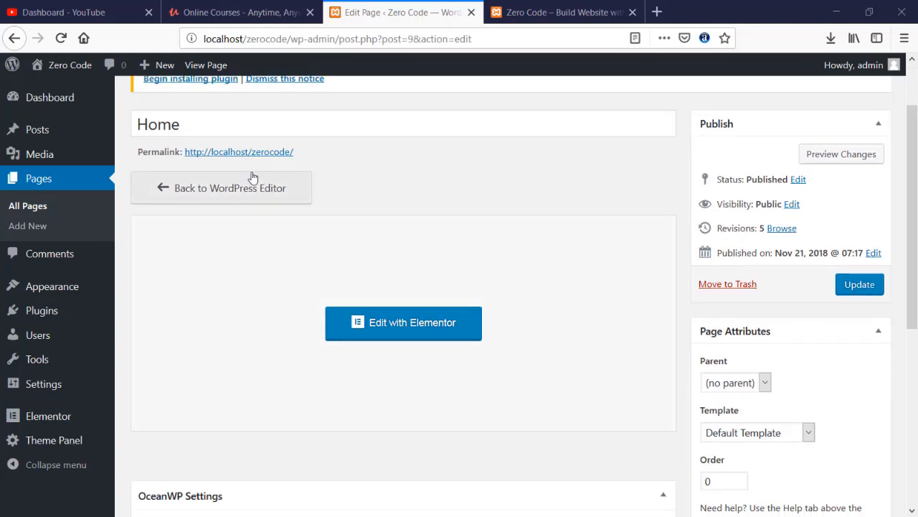
{"action": "scroll", "coordinate": [388, 316], "scroll_direction": "up", "scroll_amount": 2}
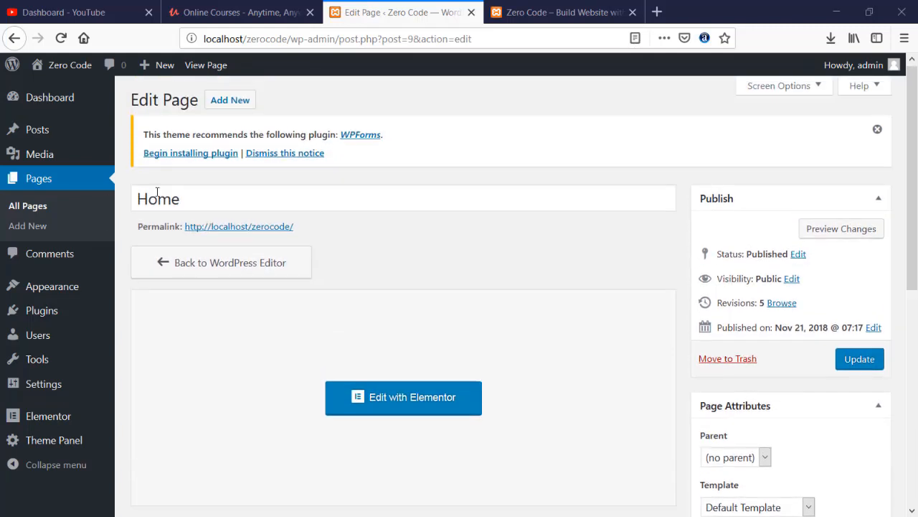
- Open the Home page in Elementor and inspect the hero video's YouTube URL
{"action": "left_click", "coordinate": [396, 403]}
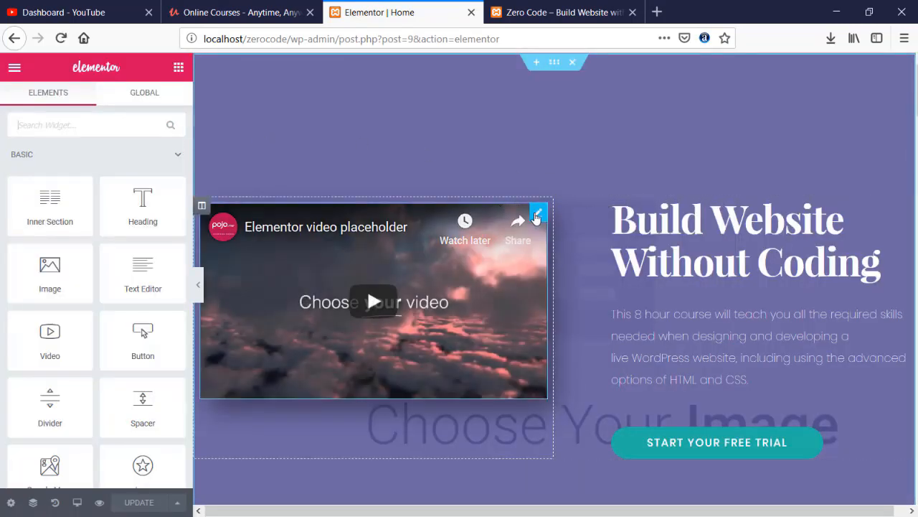
{"action": "left_click", "coordinate": [538, 215]}
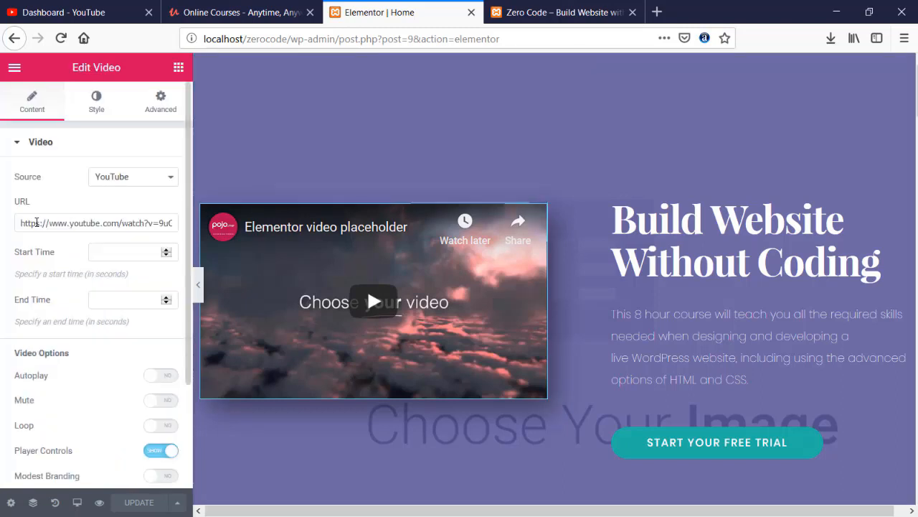
{"action": "mouse_move", "coordinate": [21, 222]}
{"action": "left_mouse_down"}
{"action": "mouse_move", "coordinate": [176, 224]}
{"action": "mouse_move", "coordinate": [12, 221]}
{"action": "left_mouse_up"}
{"action": "left_click_drag", "start_coordinate": [67, 223], "coordinate": [0, 212]}
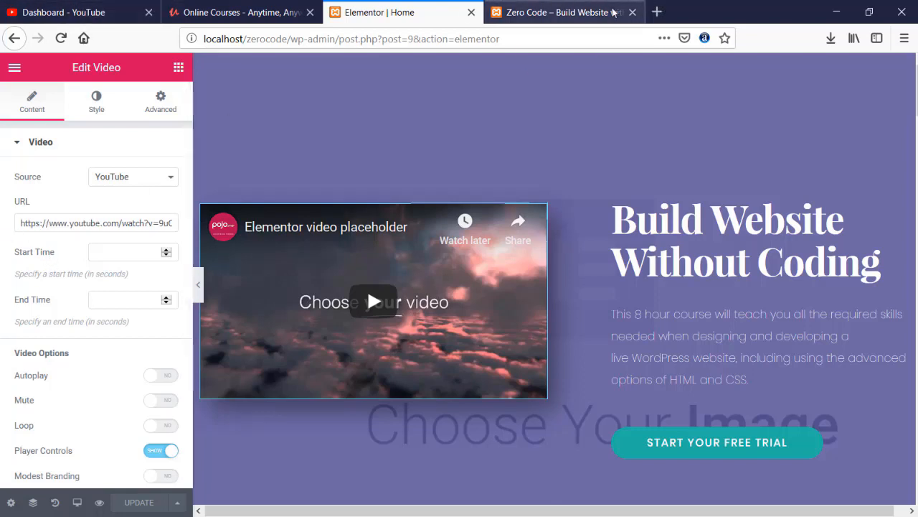
- Go to YouTube in a new tab, search for the tutorial channel, and open its page
{"action": "left_click", "coordinate": [658, 12]}
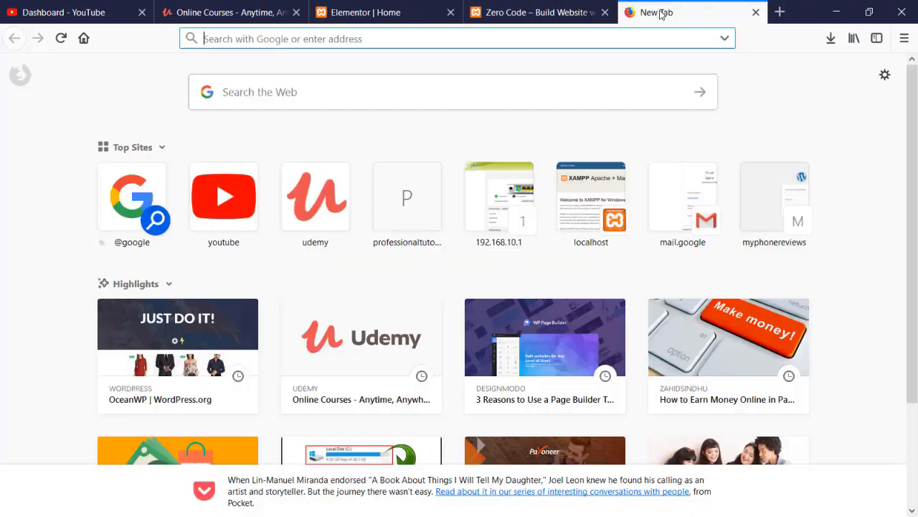
{"action": "type", "text": "youtube.com"}
{"action": "key", "text": "Return"}
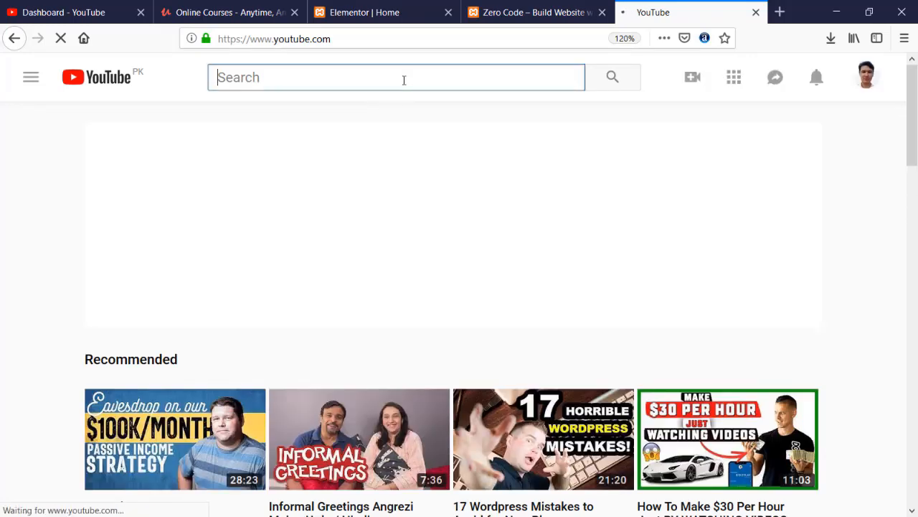
{"action": "type", "text": "jamshaid"}
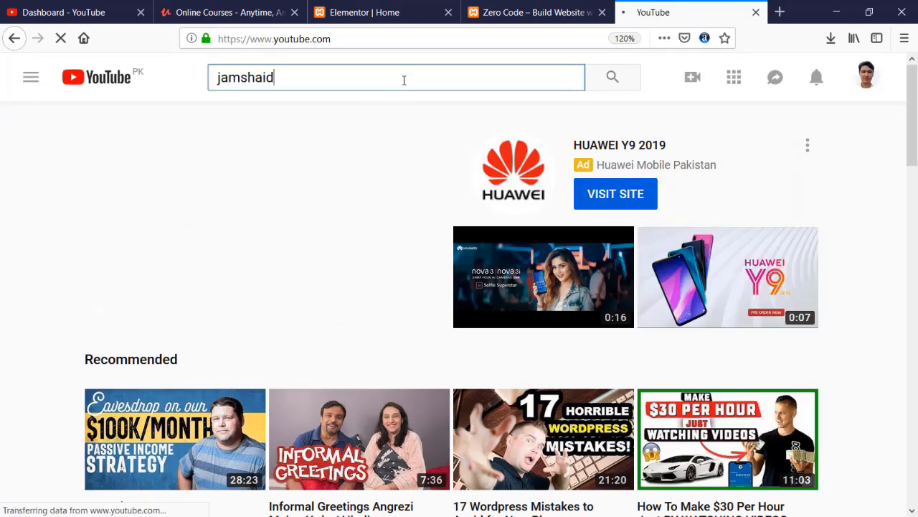
{"action": "type", "text": " raza"}
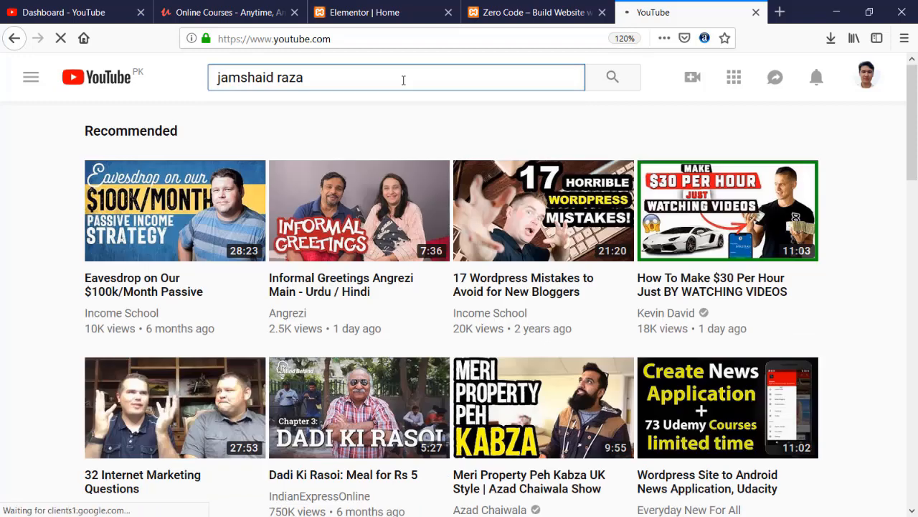
{"action": "key", "text": "Return"}
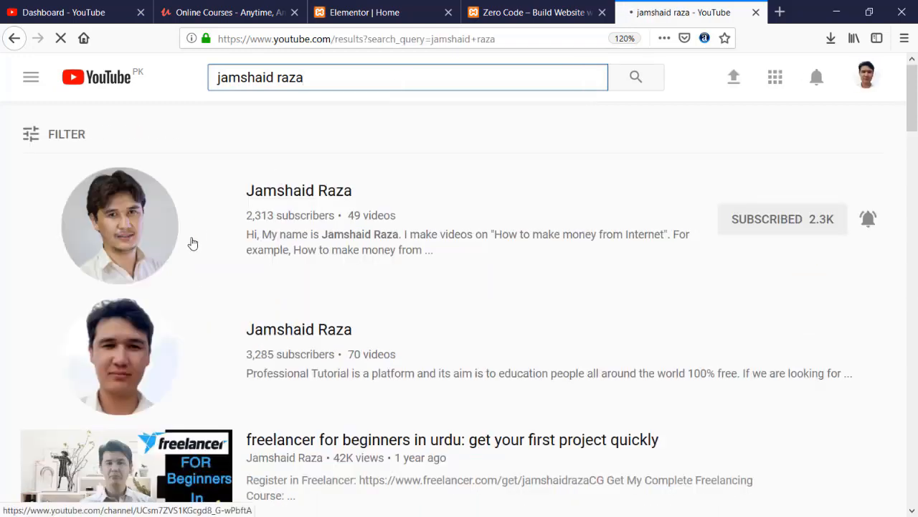
{"action": "scroll", "coordinate": [215, 253], "scroll_direction": "down", "scroll_amount": 2}
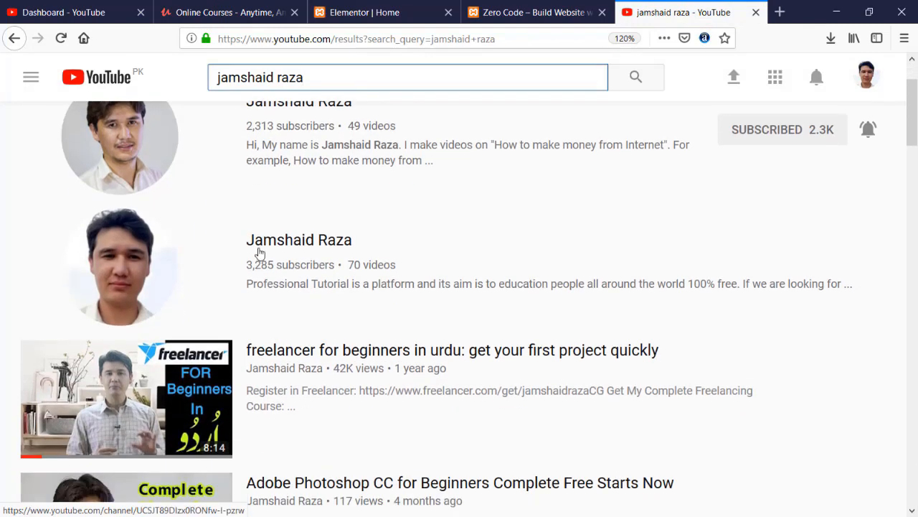
{"action": "left_click", "coordinate": [259, 247]}
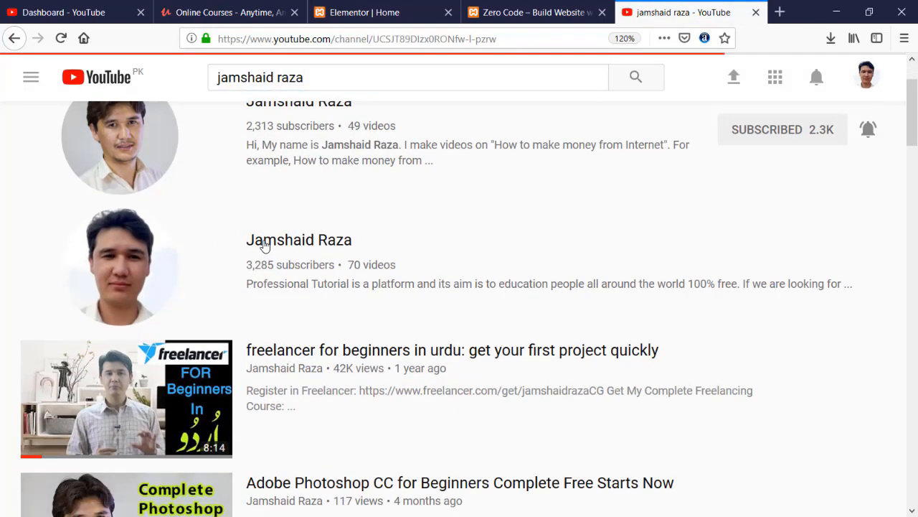
- Copy the link of the 'Adobe Photoshop cc 2017 Tutorial | Photoshop manipulation' video and return to Elementor
{"action": "scroll", "coordinate": [264, 244], "scroll_direction": "down", "scroll_amount": 5}
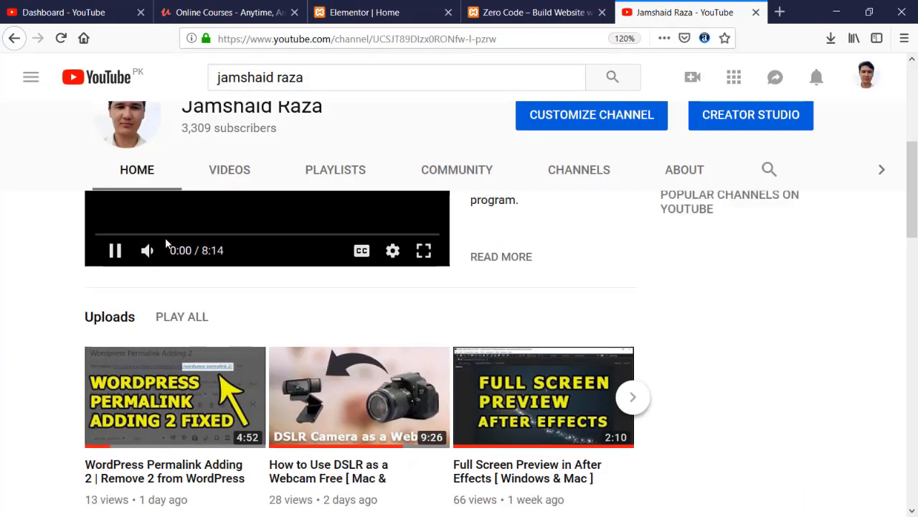
{"action": "scroll", "coordinate": [166, 244], "scroll_direction": "up", "scroll_amount": 1}
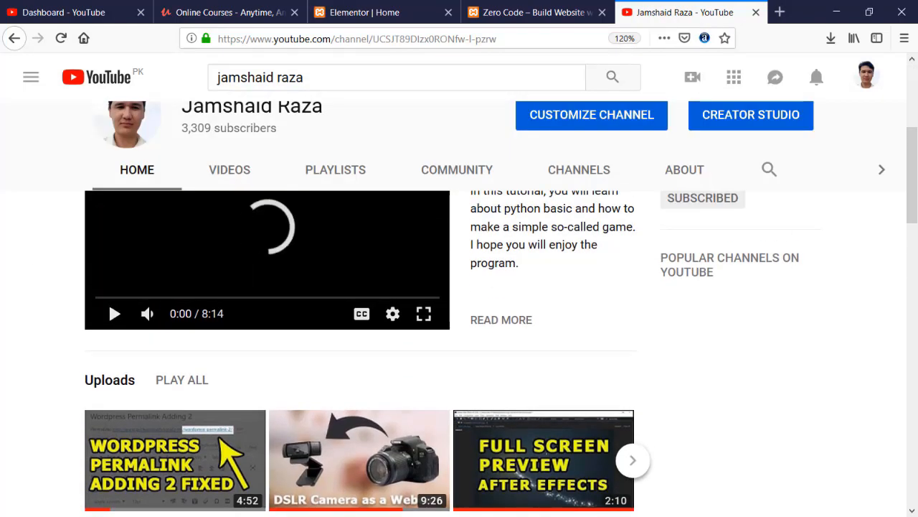
{"action": "scroll", "coordinate": [115, 334], "scroll_direction": "down", "scroll_amount": 5}
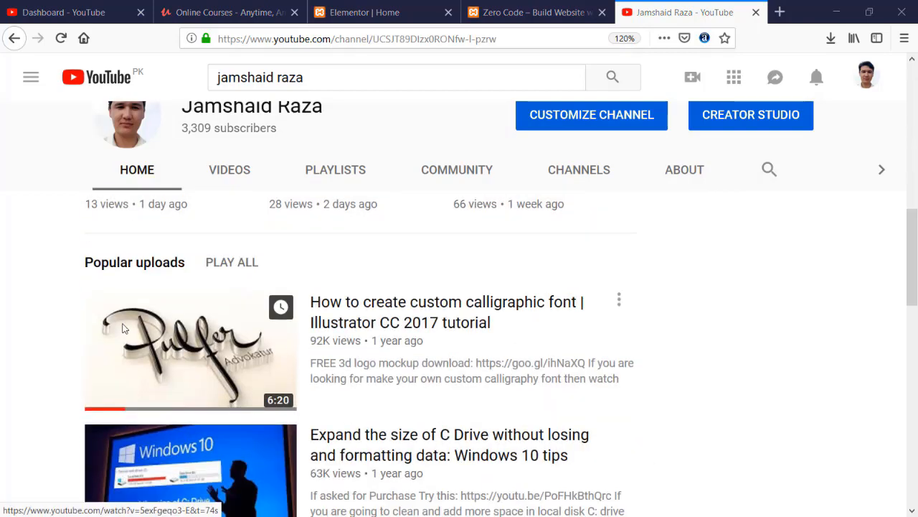
{"action": "scroll", "coordinate": [122, 328], "scroll_direction": "down", "scroll_amount": 5}
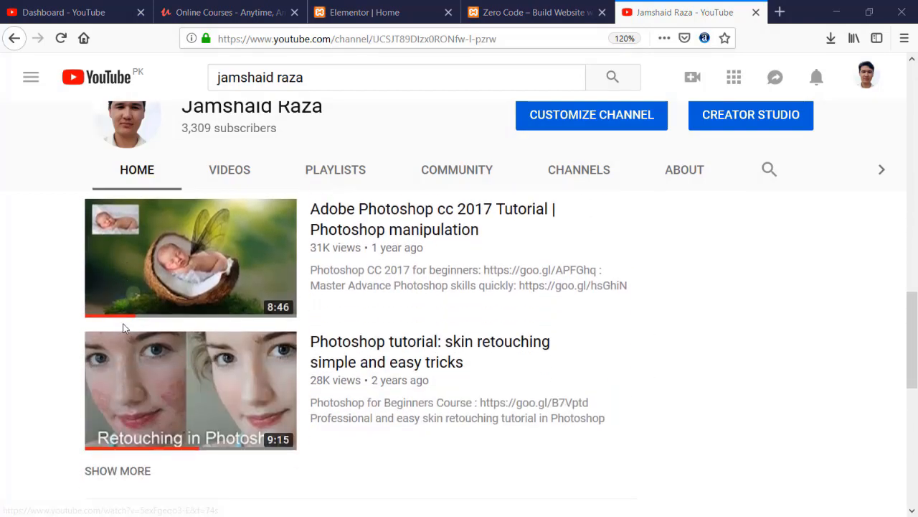
{"action": "left_click", "coordinate": [625, 223]}
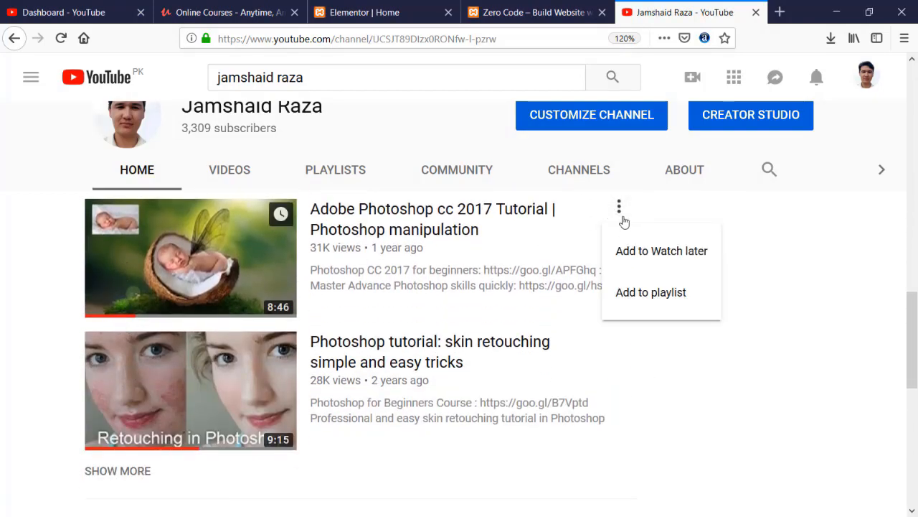
{"action": "right_click", "coordinate": [411, 219]}
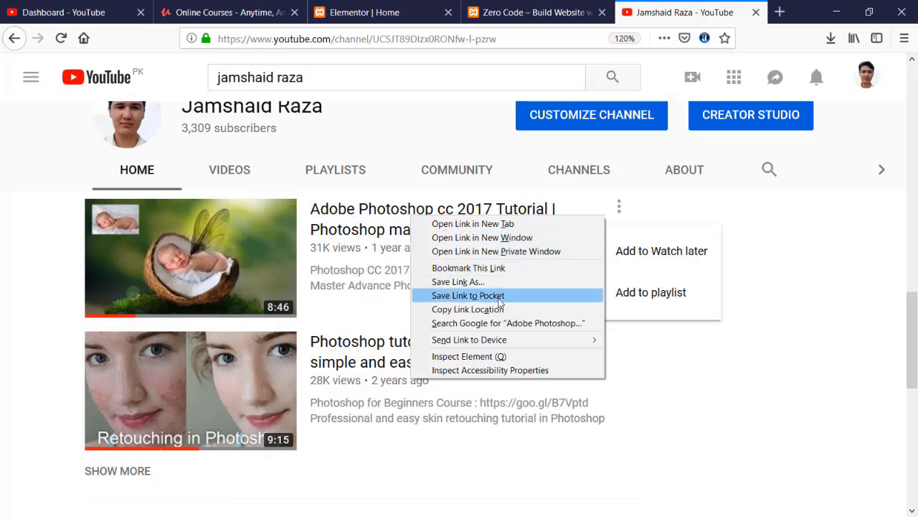
{"action": "left_click", "coordinate": [468, 309]}
{"action": "left_click", "coordinate": [502, 8]}
{"action": "left_click", "coordinate": [364, 13]}
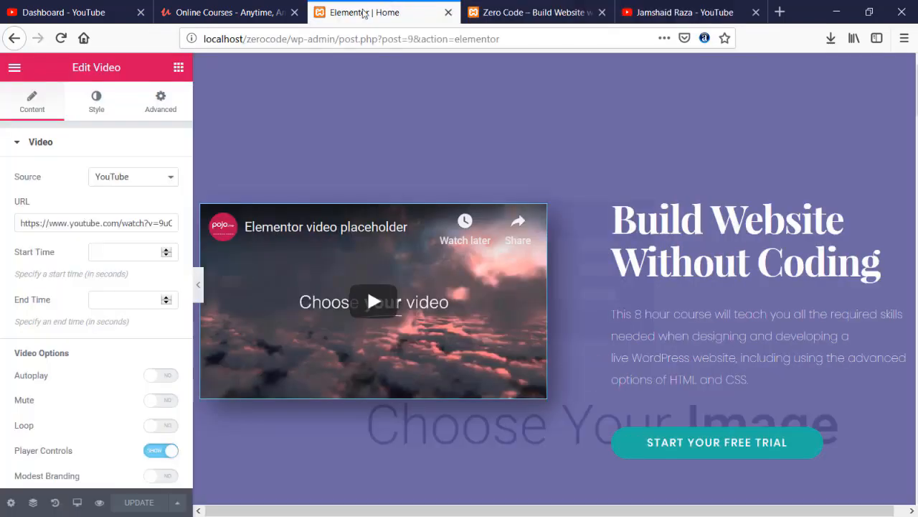
- Replace the hero video URL with the copied Photoshop tutorial link, then open the hero section settings
{"action": "left_click", "coordinate": [134, 223]}
{"action": "key", "text": "ctrl+a"}
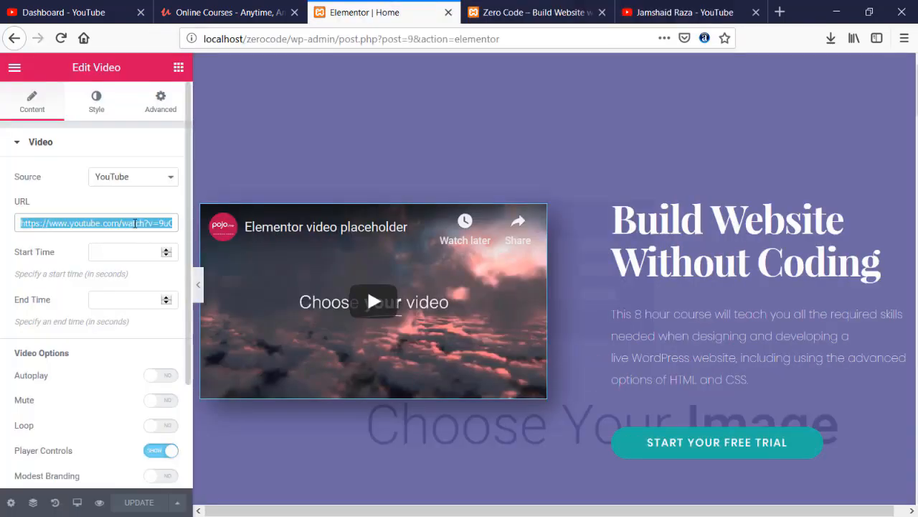
{"action": "type", "text": "https://www.youtube.com/watch?v=9AseiM4LBIo&t=129s"}
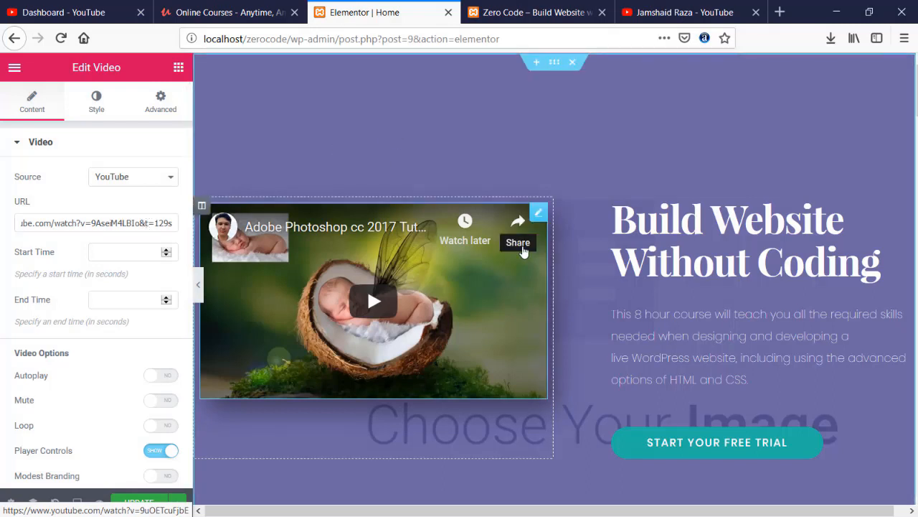
{"action": "scroll", "coordinate": [594, 253], "scroll_direction": "down", "scroll_amount": 2}
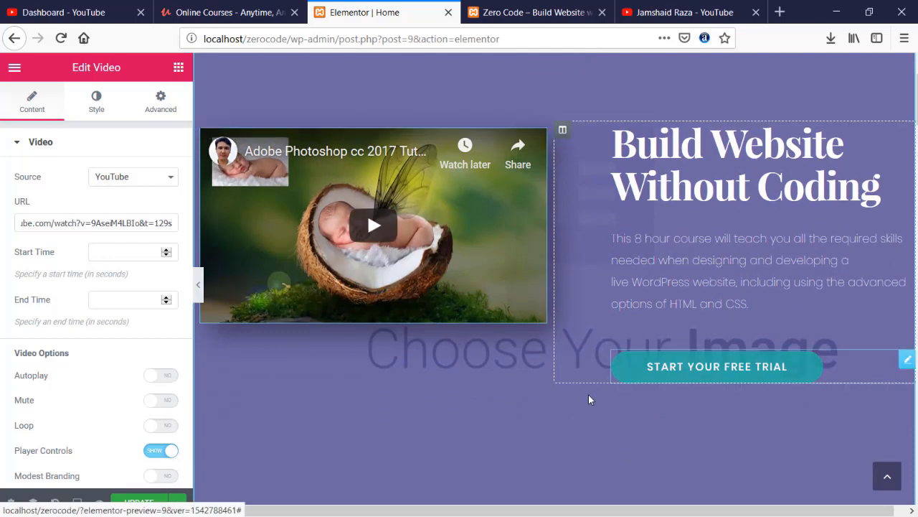
{"action": "scroll", "coordinate": [517, 387], "scroll_direction": "up", "scroll_amount": 2}
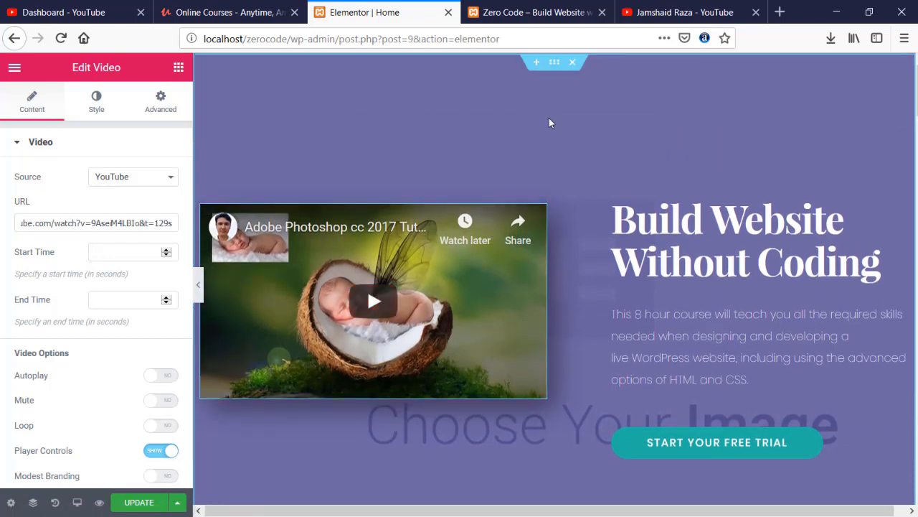
{"action": "left_click", "coordinate": [551, 68]}
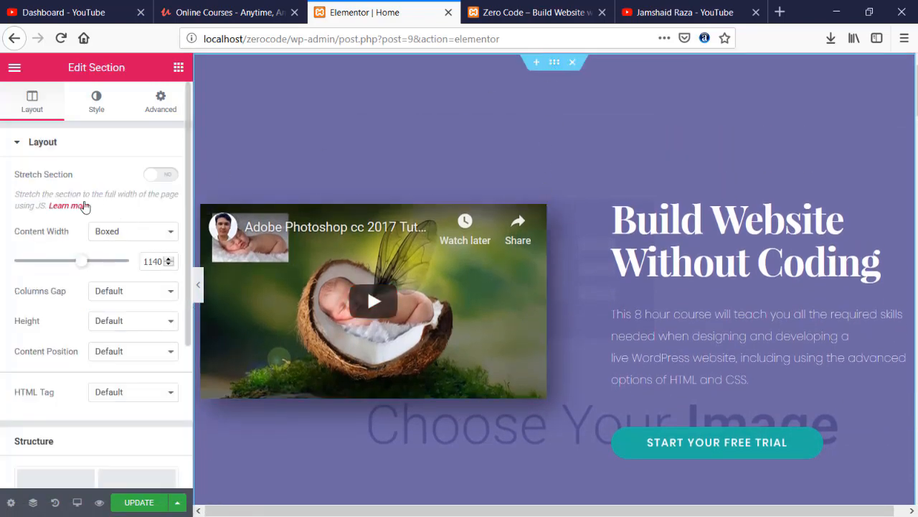
{"action": "scroll", "coordinate": [76, 359], "scroll_direction": "down", "scroll_amount": 3}
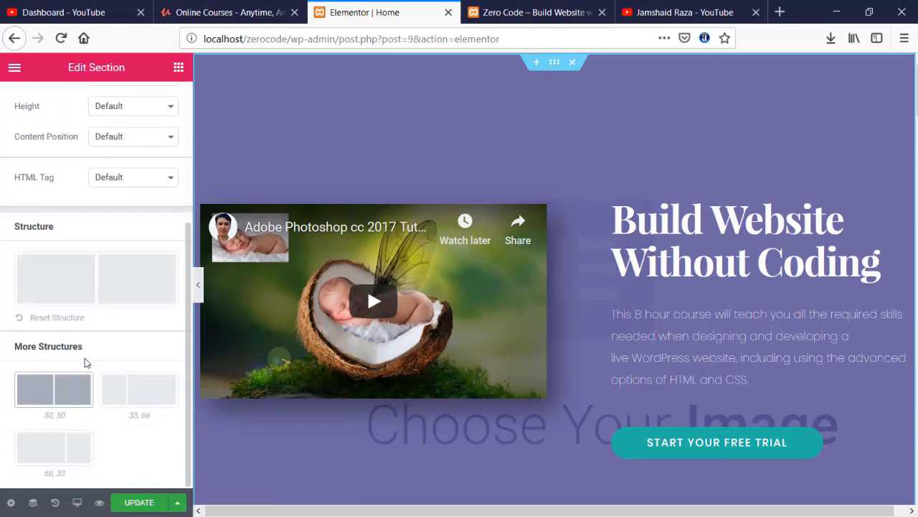
- Remove the hero section's current background image
{"action": "scroll", "coordinate": [86, 357], "scroll_direction": "up", "scroll_amount": 2}
{"action": "scroll", "coordinate": [86, 357], "scroll_direction": "up", "scroll_amount": 4}
{"action": "left_click", "coordinate": [96, 103]}
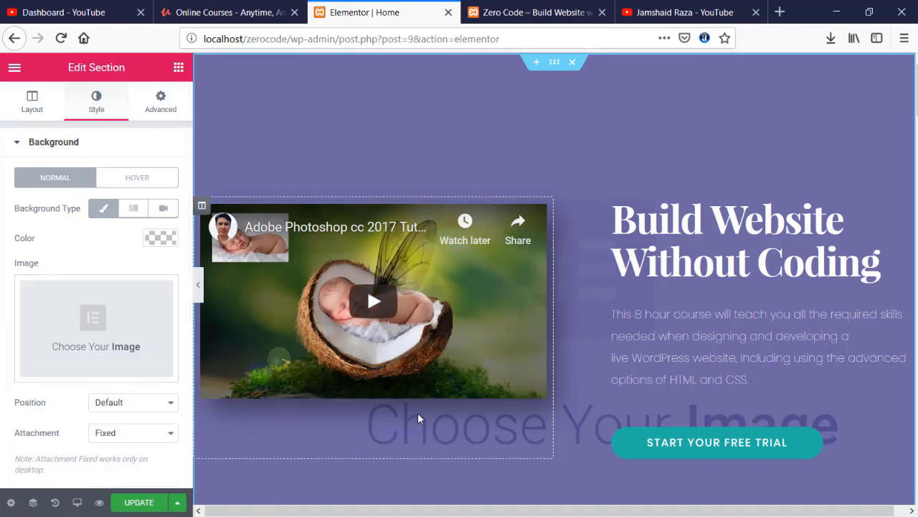
{"action": "scroll", "coordinate": [588, 421], "scroll_direction": "down", "scroll_amount": 1}
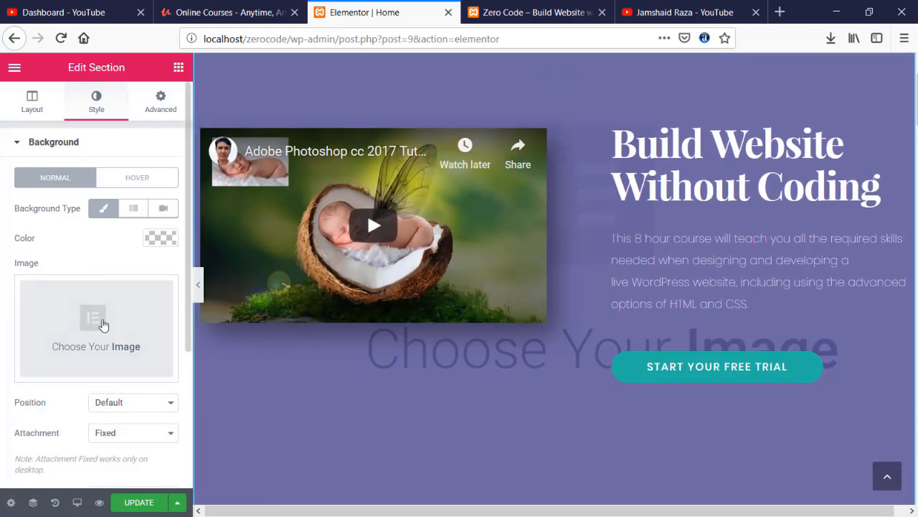
{"action": "mouse_move", "coordinate": [102, 323]}
{"action": "left_click", "coordinate": [95, 366]}
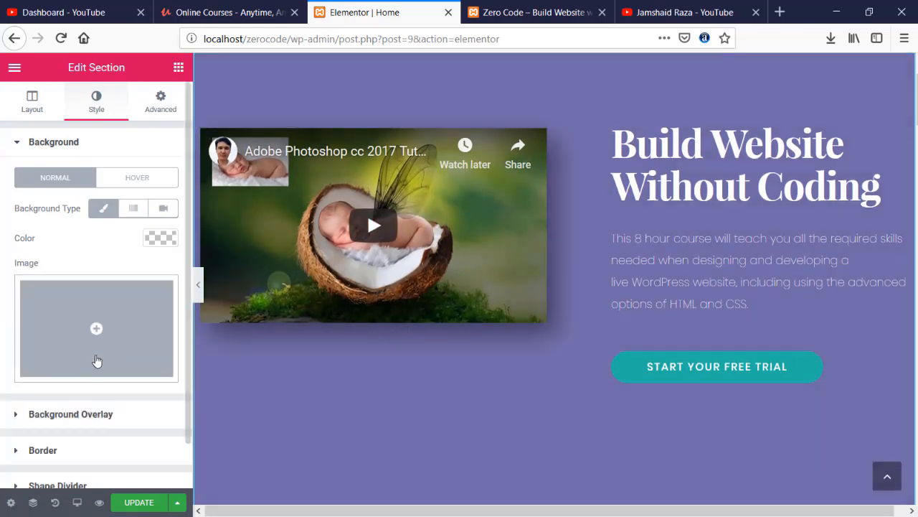
- Upload youtube banner.jpg and set it as the hero section background
{"action": "left_click", "coordinate": [93, 337]}
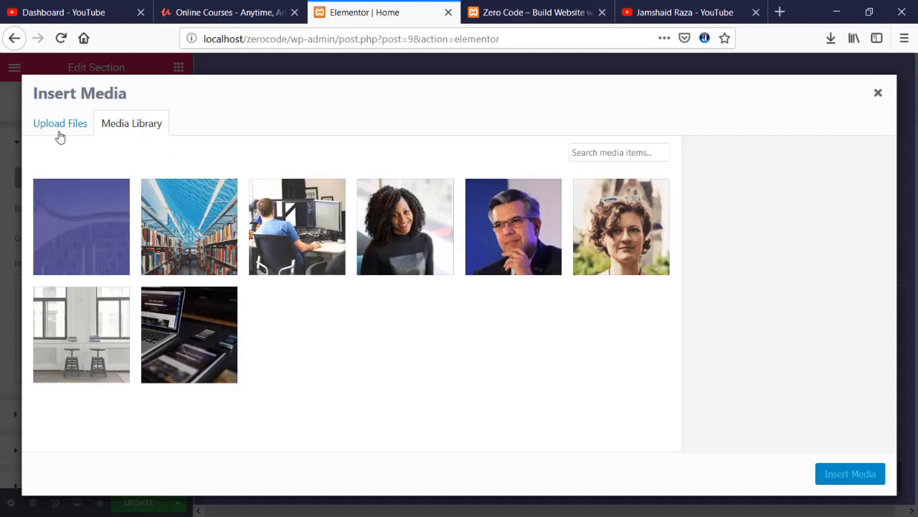
{"action": "left_click", "coordinate": [60, 125]}
{"action": "left_click", "coordinate": [425, 299]}
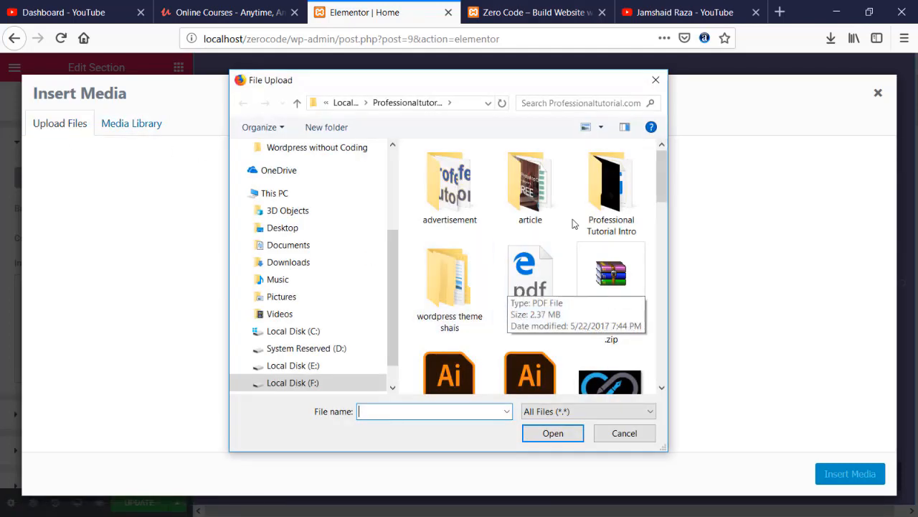
{"action": "scroll", "coordinate": [501, 276], "scroll_direction": "down", "scroll_amount": 10}
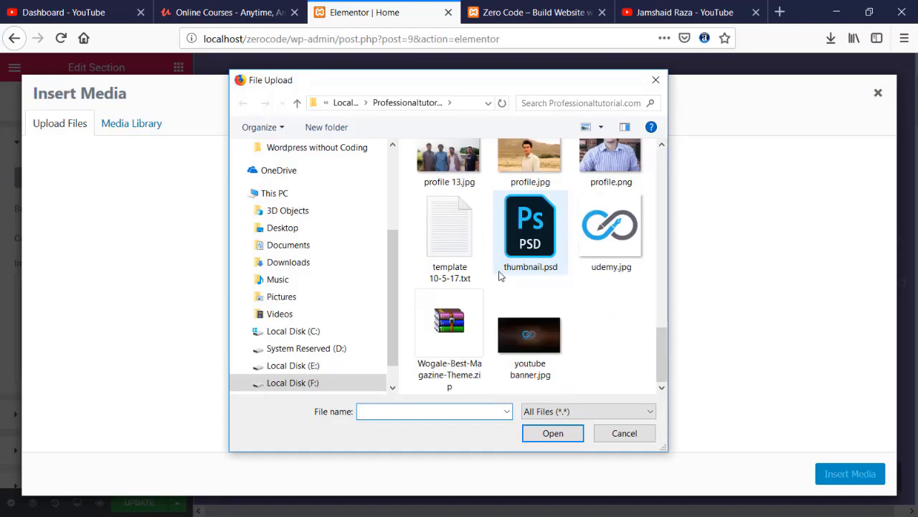
{"action": "scroll", "coordinate": [502, 269], "scroll_direction": "up", "scroll_amount": 1}
{"action": "left_click", "coordinate": [506, 388]}
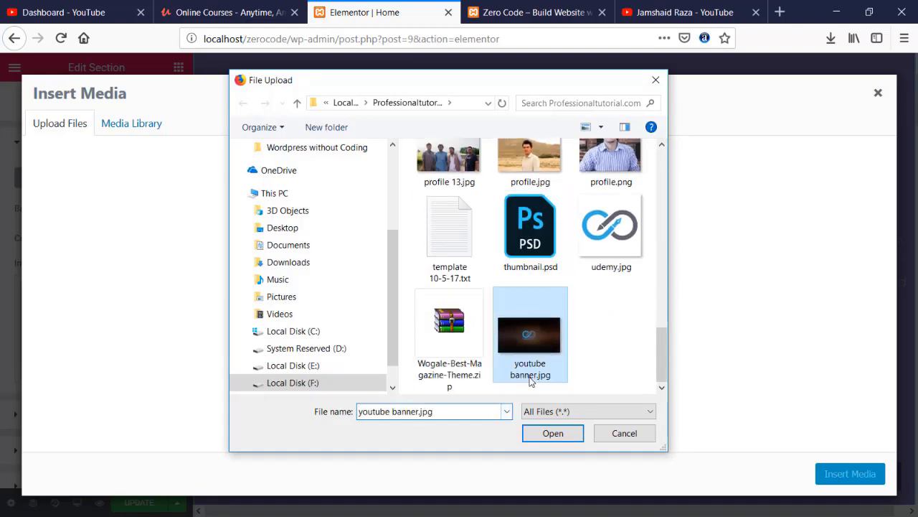
{"action": "double_click", "coordinate": [528, 342]}
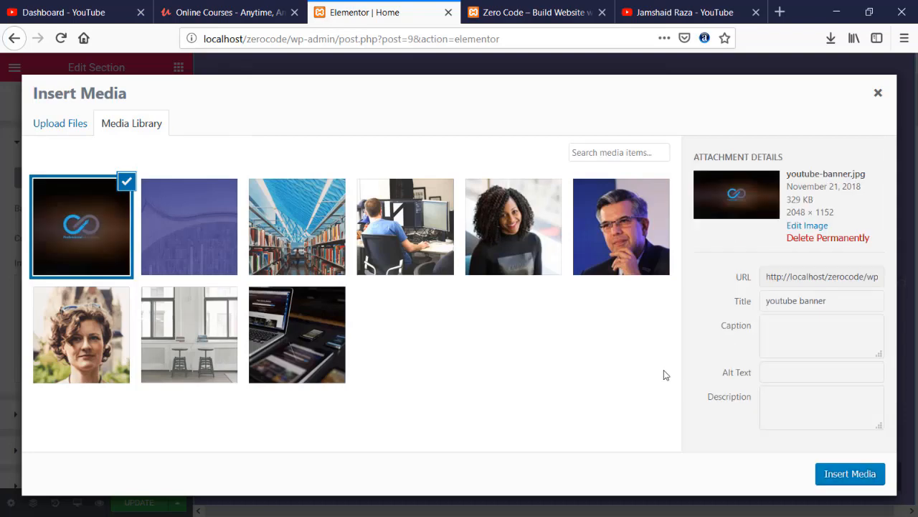
{"action": "left_click", "coordinate": [854, 475]}
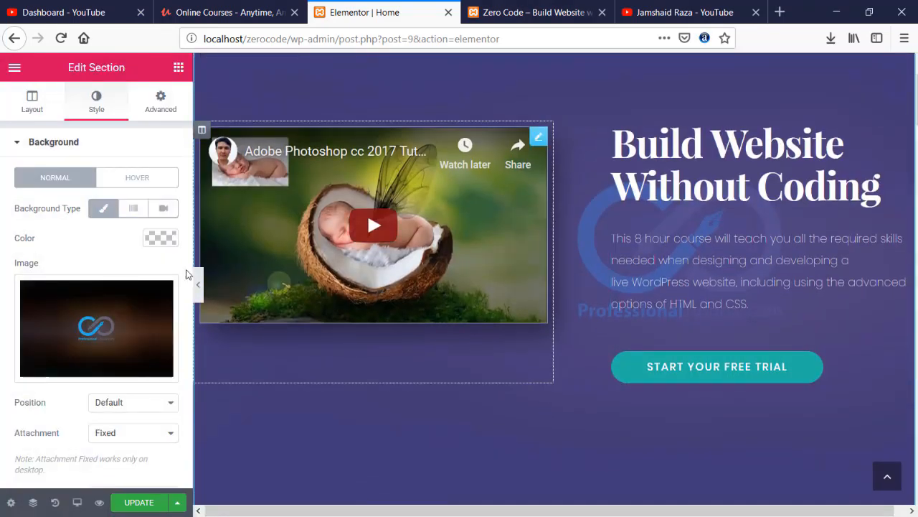
- Swap the hero background to the pexels-photo1.jpg laptop photo and save the page
{"action": "left_click", "coordinate": [104, 337]}
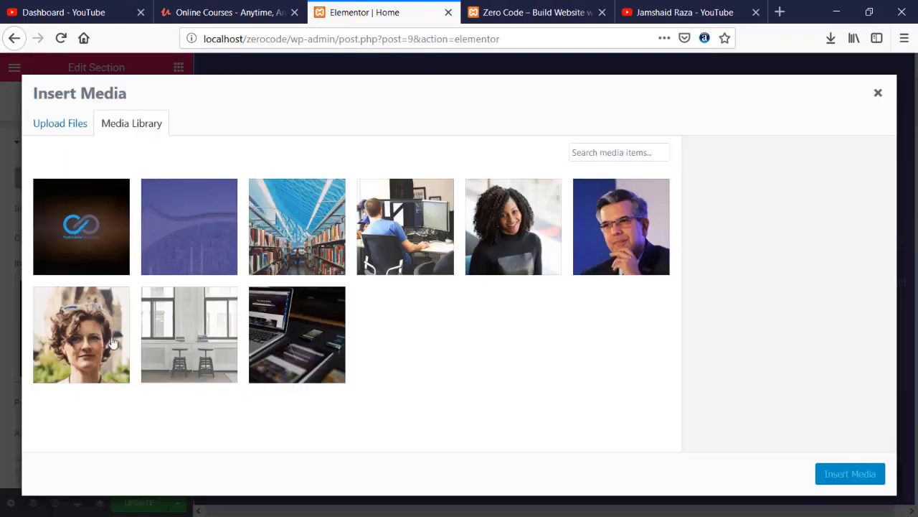
{"action": "left_click", "coordinate": [273, 314]}
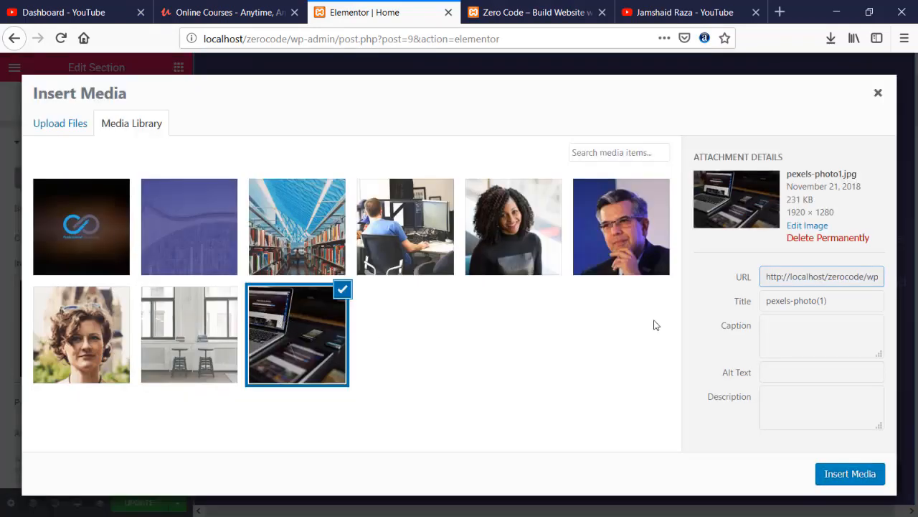
{"action": "left_click", "coordinate": [838, 475]}
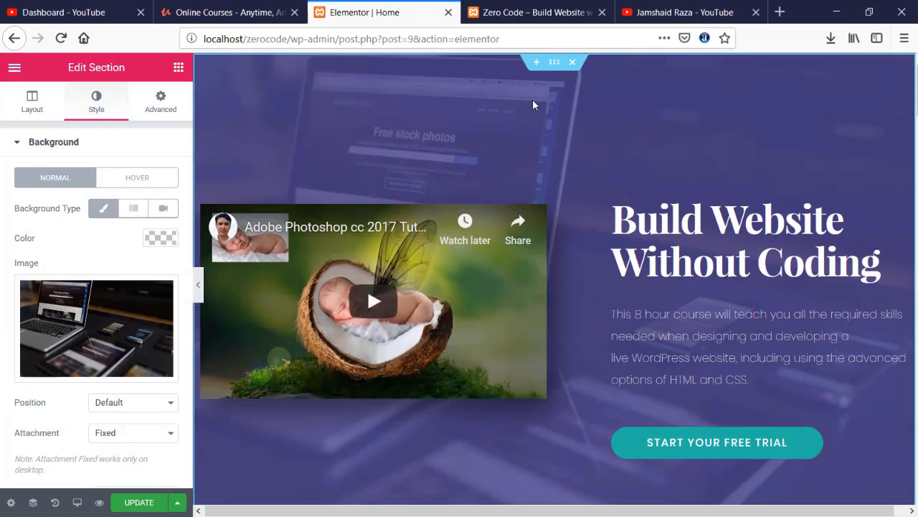
{"action": "left_click", "coordinate": [147, 501]}
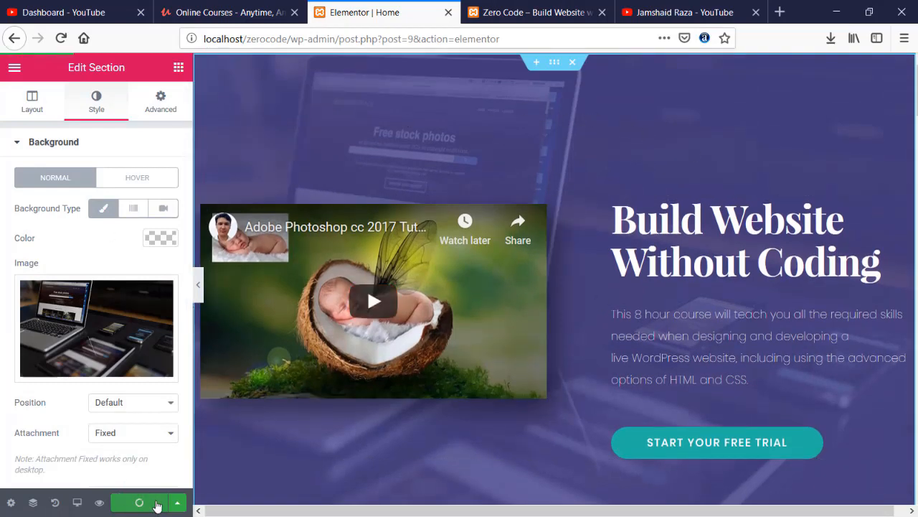
{"action": "left_click", "coordinate": [591, 16]}
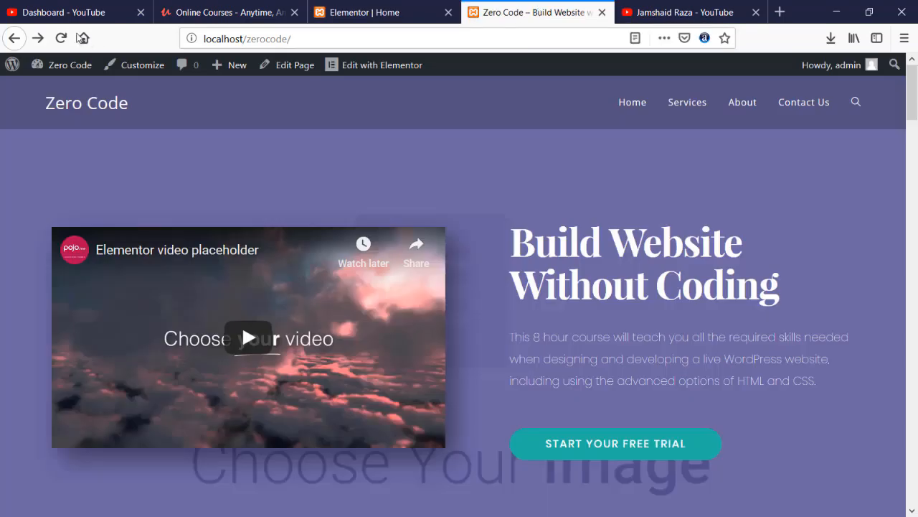
- Reload the live Zero Code site and review the new laptop-photo hero background
{"action": "left_click", "coordinate": [60, 39]}
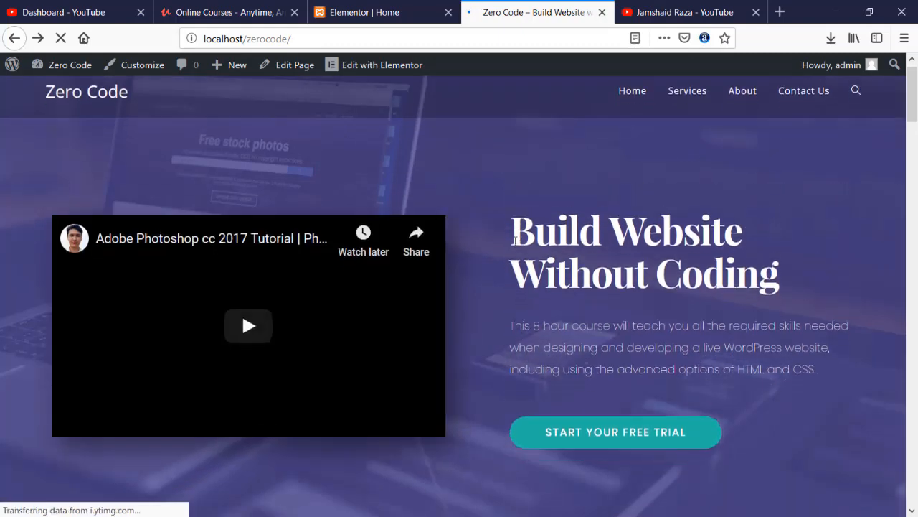
{"action": "scroll", "coordinate": [515, 241], "scroll_direction": "down", "scroll_amount": 4}
{"action": "scroll", "coordinate": [516, 245], "scroll_direction": "up", "scroll_amount": 4}
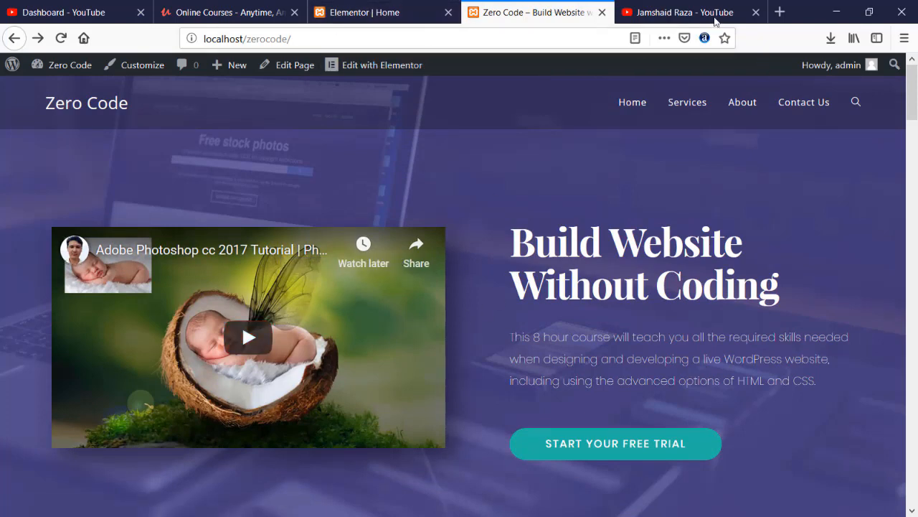
{"action": "left_click", "coordinate": [715, 12]}
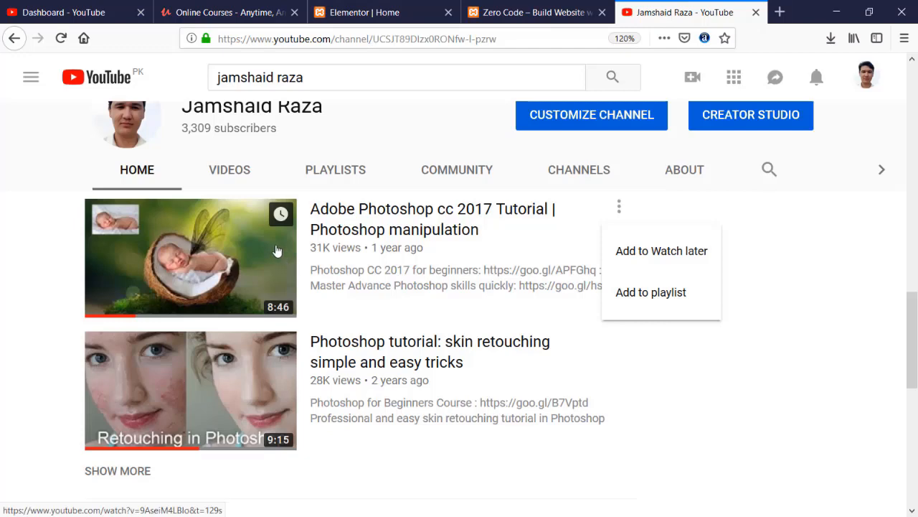
- Copy the tkinter.TclError video's link from the channel's Videos list
{"action": "left_click", "coordinate": [219, 174]}
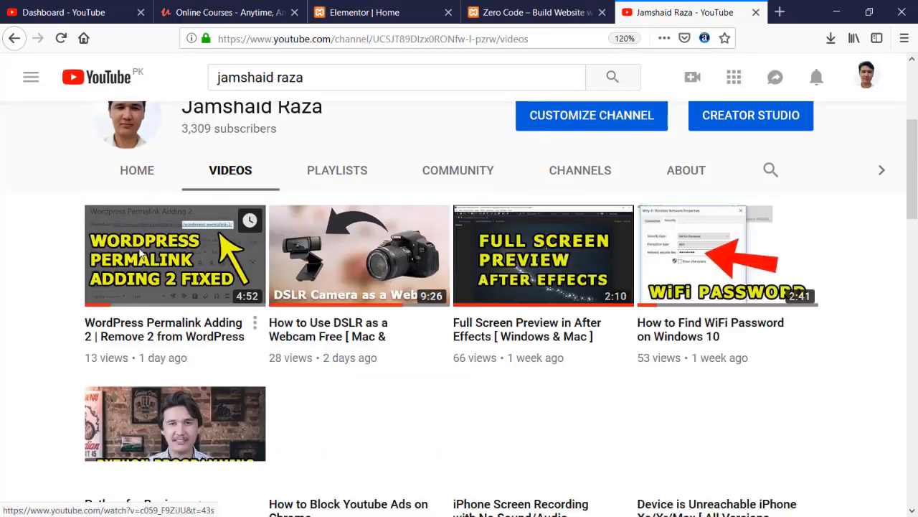
{"action": "scroll", "coordinate": [31, 249], "scroll_direction": "down", "scroll_amount": 2}
{"action": "scroll", "coordinate": [31, 249], "scroll_direction": "down", "scroll_amount": 2}
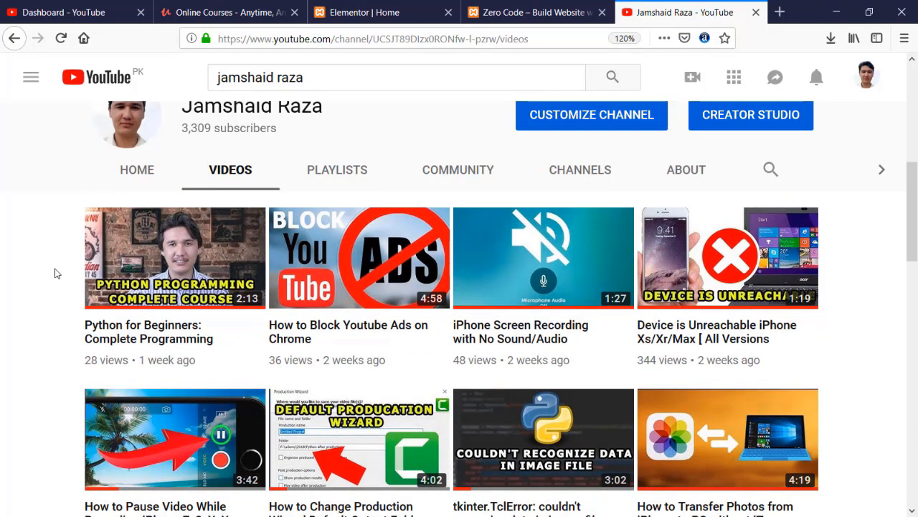
{"action": "scroll", "coordinate": [57, 273], "scroll_direction": "down", "scroll_amount": 4}
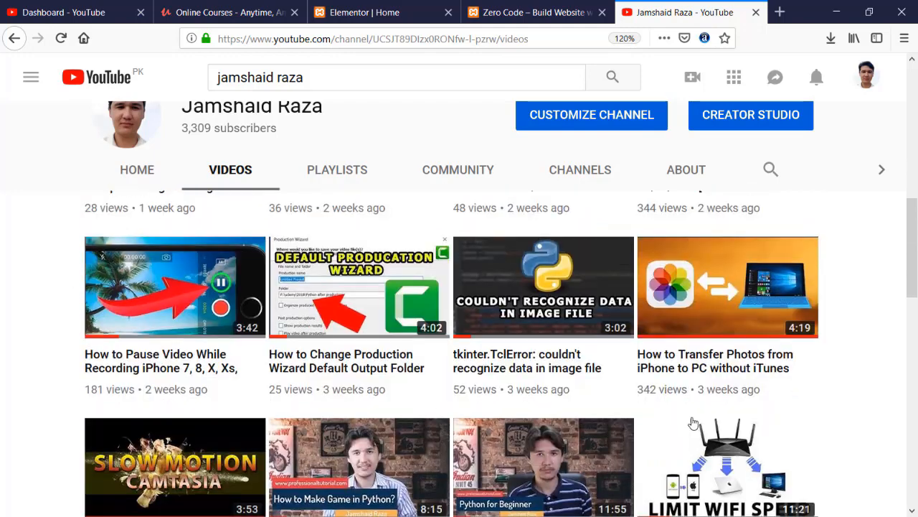
{"action": "right_click", "coordinate": [542, 332]}
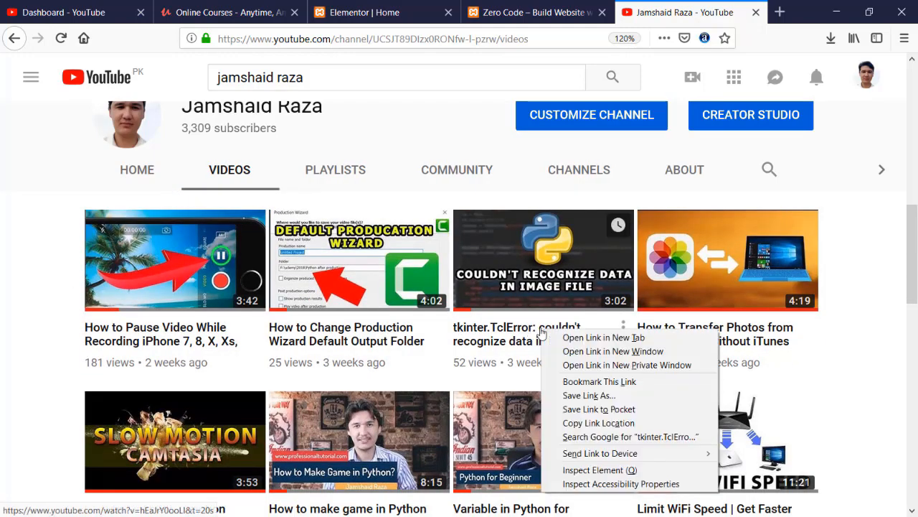
{"action": "left_click", "coordinate": [651, 423]}
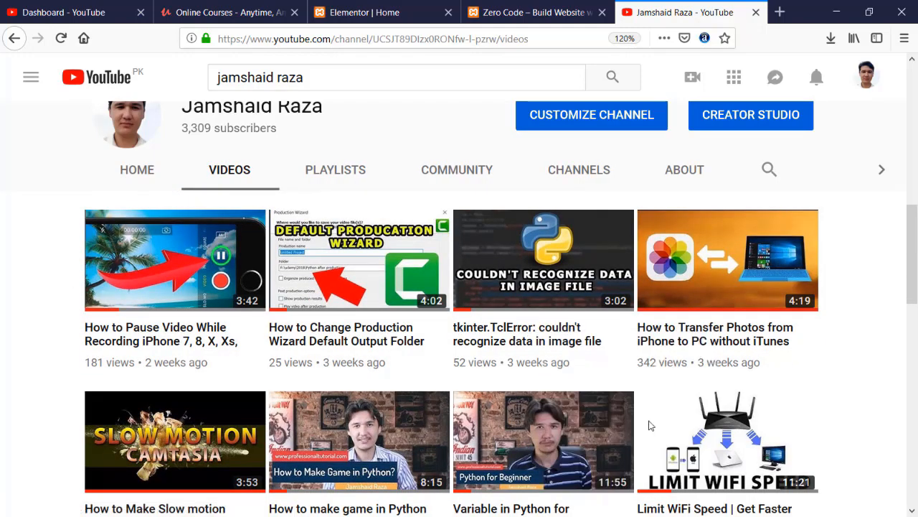
{"action": "left_click", "coordinate": [262, 11]}
{"action": "left_click", "coordinate": [526, 10]}
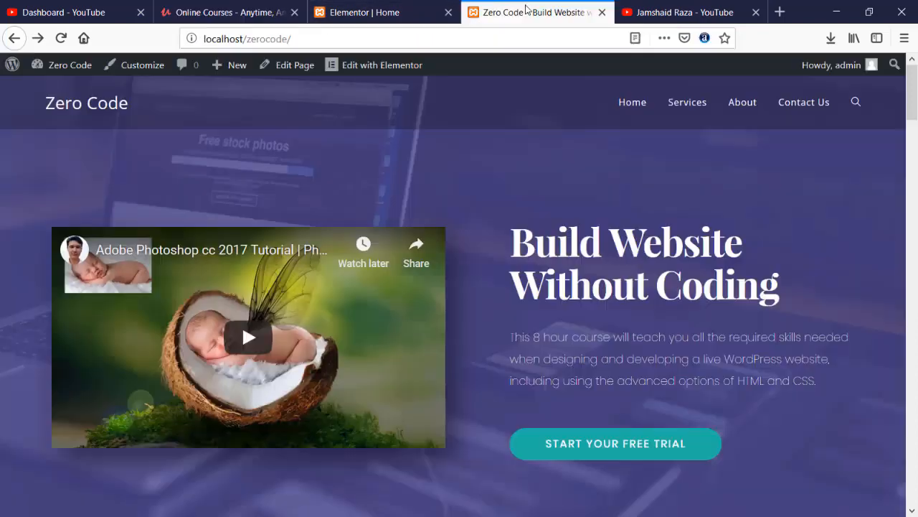
- Replace the hero video URL with the copied tkinter.TclError link and save the page
{"action": "left_click", "coordinate": [362, 12]}
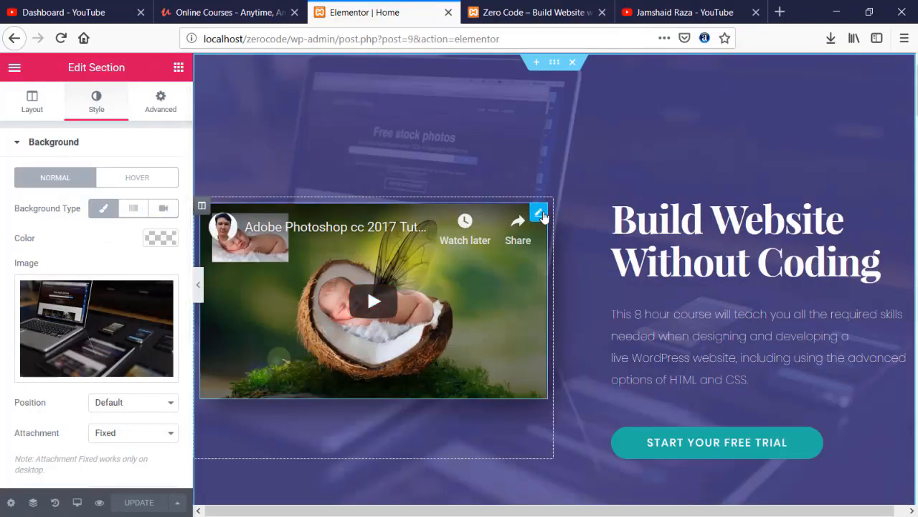
{"action": "left_click", "coordinate": [543, 215]}
{"action": "triple_click", "coordinate": [135, 227]}
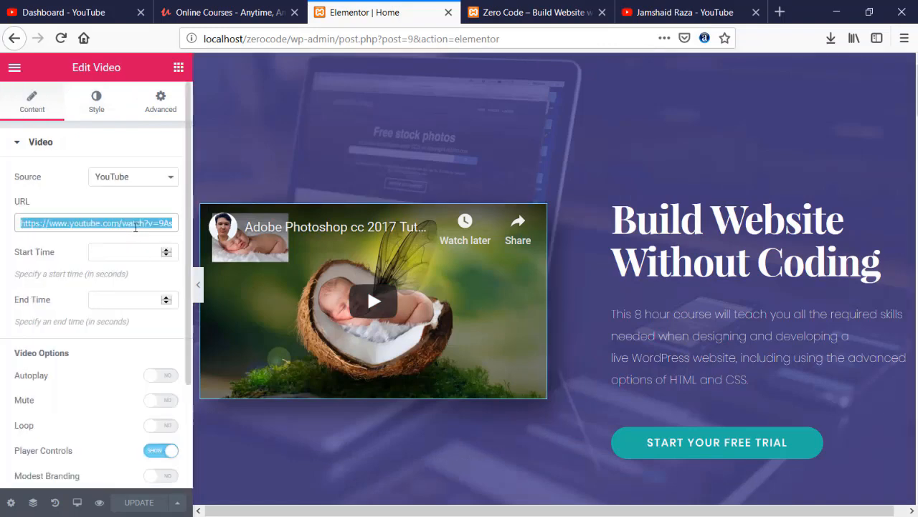
{"action": "key", "text": "ctrl+v"}
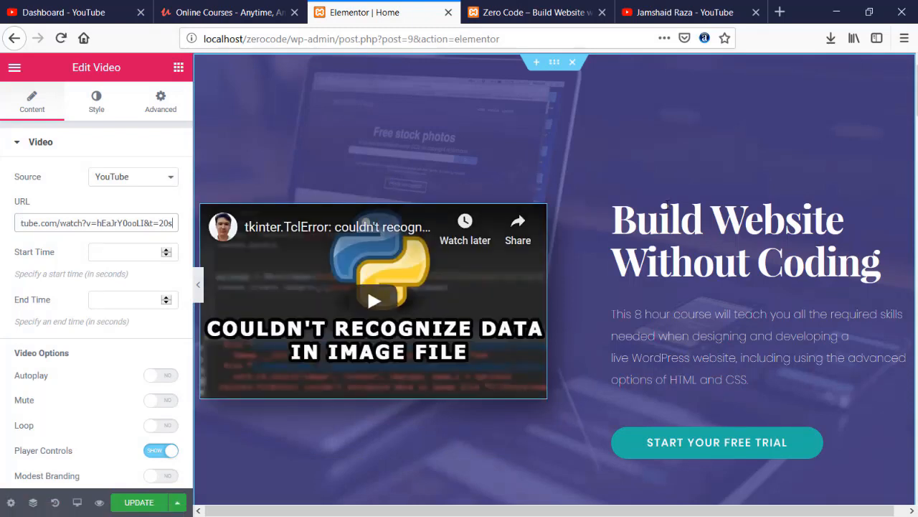
{"action": "left_click", "coordinate": [147, 502]}
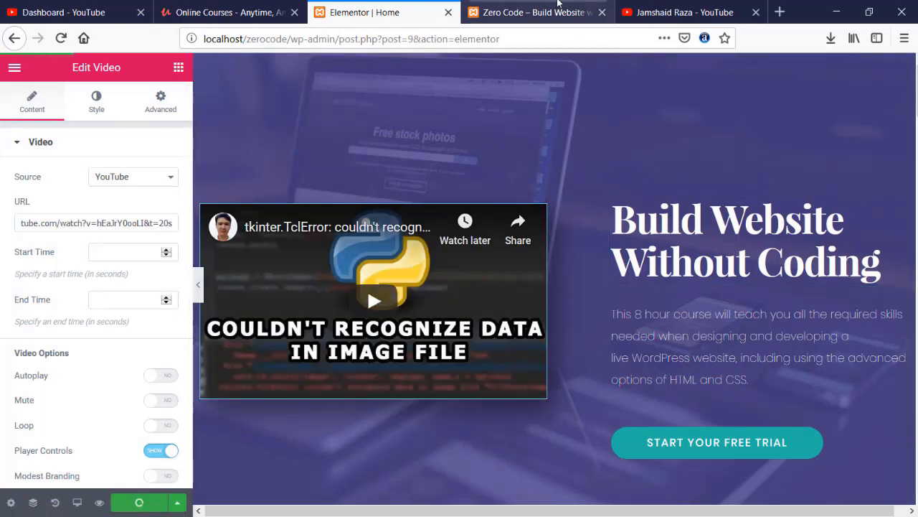
{"action": "left_click", "coordinate": [510, 5]}
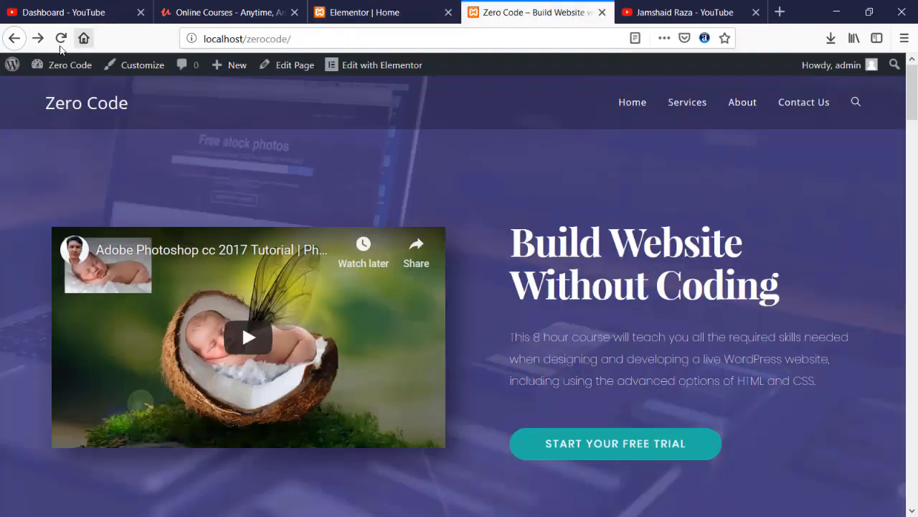
- Confirm the tkinter.TclError hero video on the reloaded live site, then return to the editor
{"action": "left_click", "coordinate": [61, 42]}
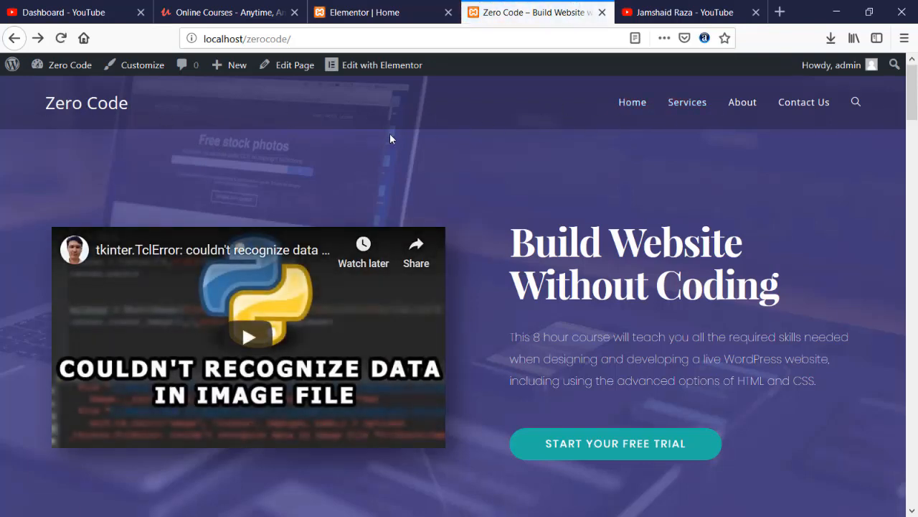
{"action": "scroll", "coordinate": [386, 134], "scroll_direction": "down", "scroll_amount": 2}
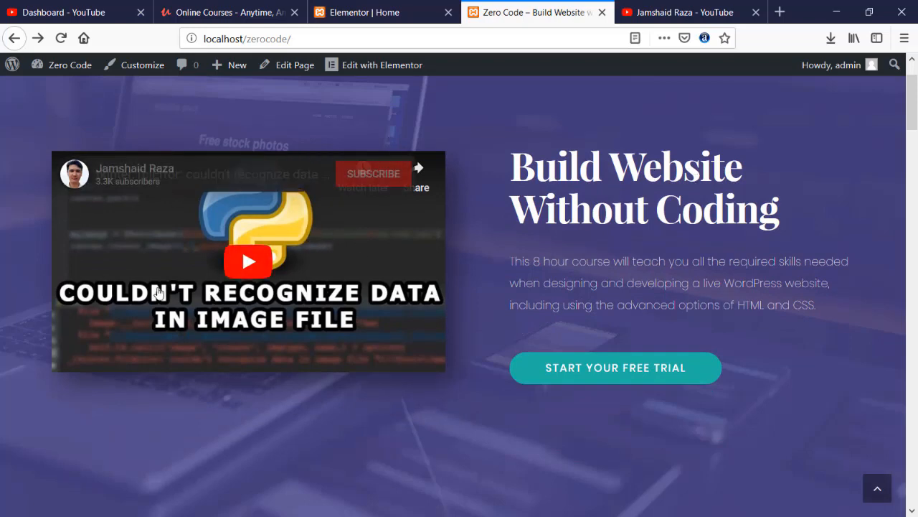
{"action": "scroll", "coordinate": [460, 272], "scroll_direction": "down", "scroll_amount": 4}
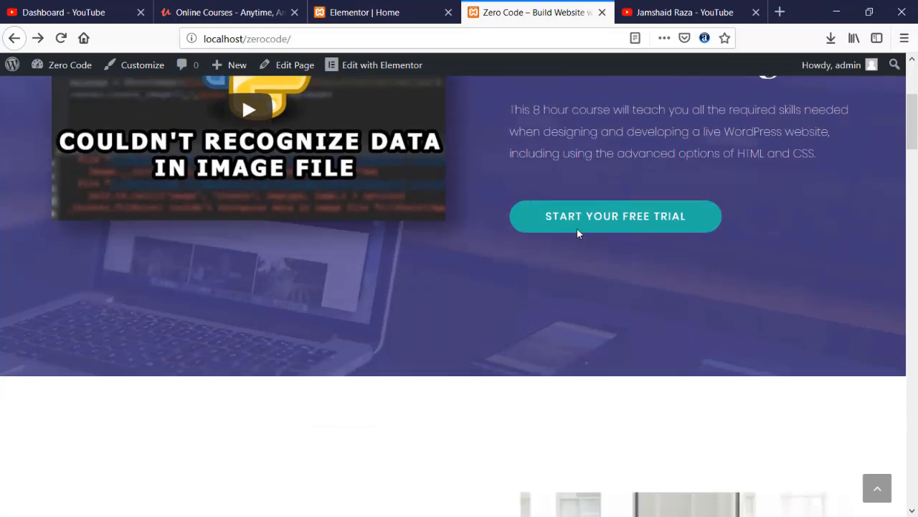
{"action": "scroll", "coordinate": [434, 273], "scroll_direction": "down", "scroll_amount": 15}
{"action": "scroll", "coordinate": [431, 273], "scroll_direction": "up", "scroll_amount": 5}
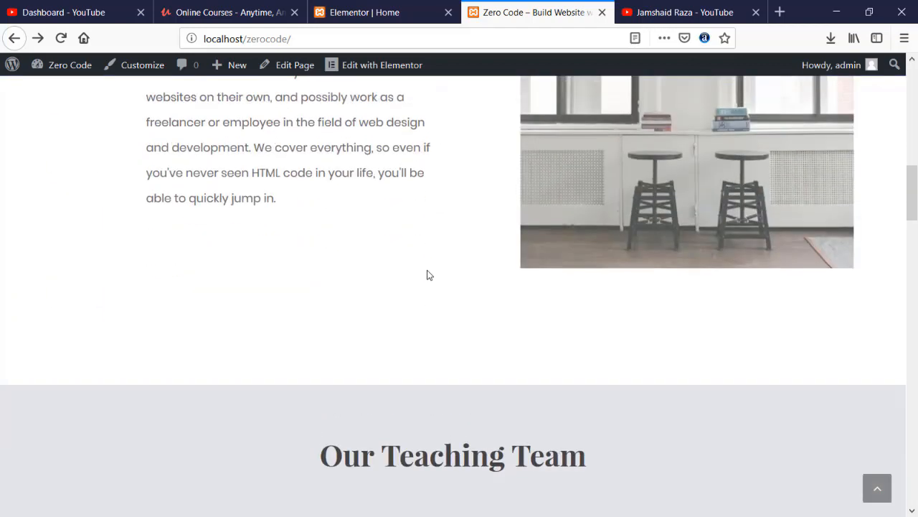
{"action": "scroll", "coordinate": [474, 275], "scroll_direction": "up", "scroll_amount": 1}
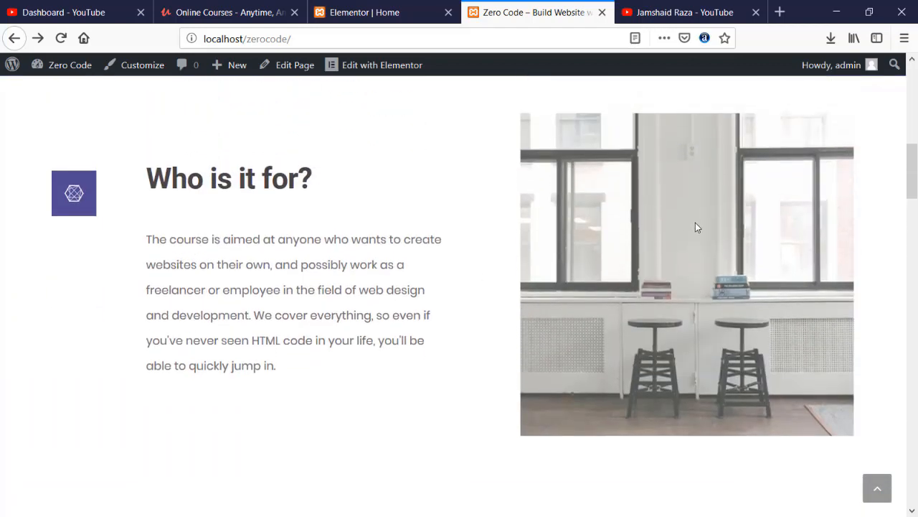
{"action": "left_click", "coordinate": [364, 12]}
{"action": "scroll", "coordinate": [737, 340], "scroll_direction": "down", "scroll_amount": 10}
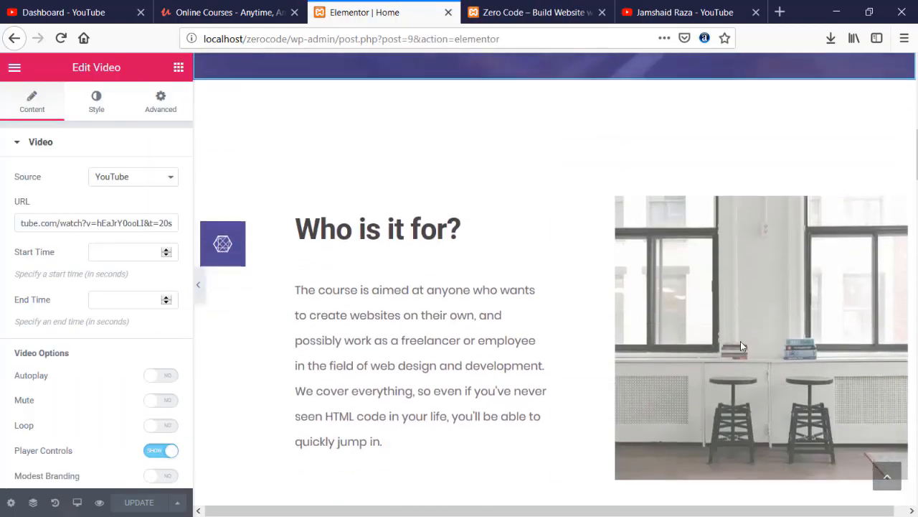
- Replace the 'Who is it for?' image with the pexels-photo1.jpg laptop photo
{"action": "left_click", "coordinate": [896, 201]}
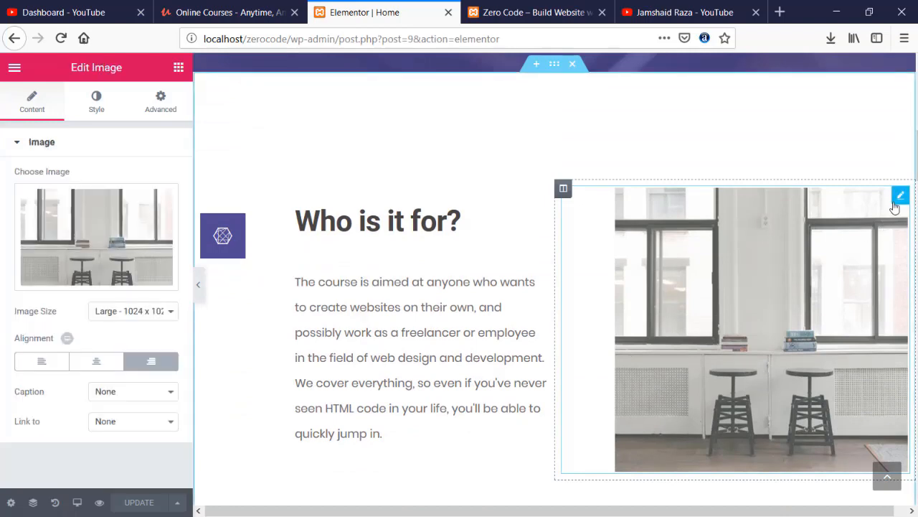
{"action": "left_click", "coordinate": [85, 256]}
{"action": "left_click", "coordinate": [306, 318]}
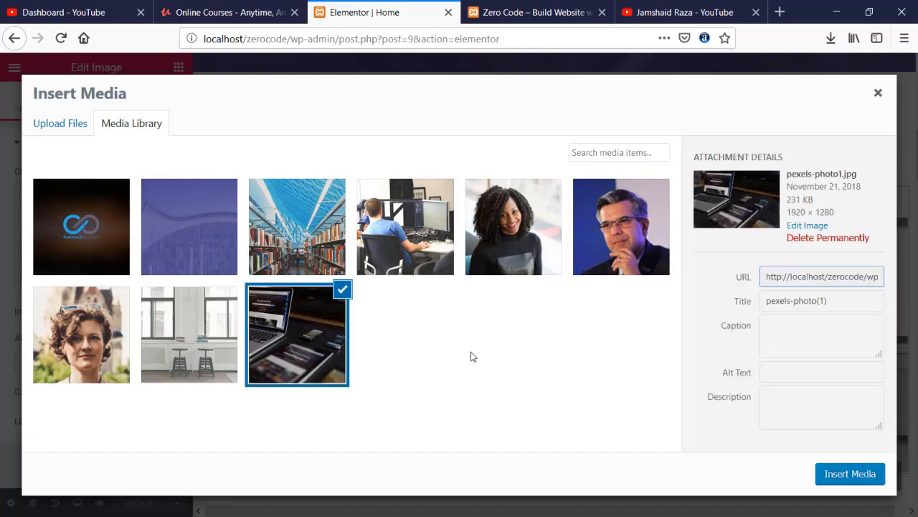
{"action": "left_click", "coordinate": [850, 474]}
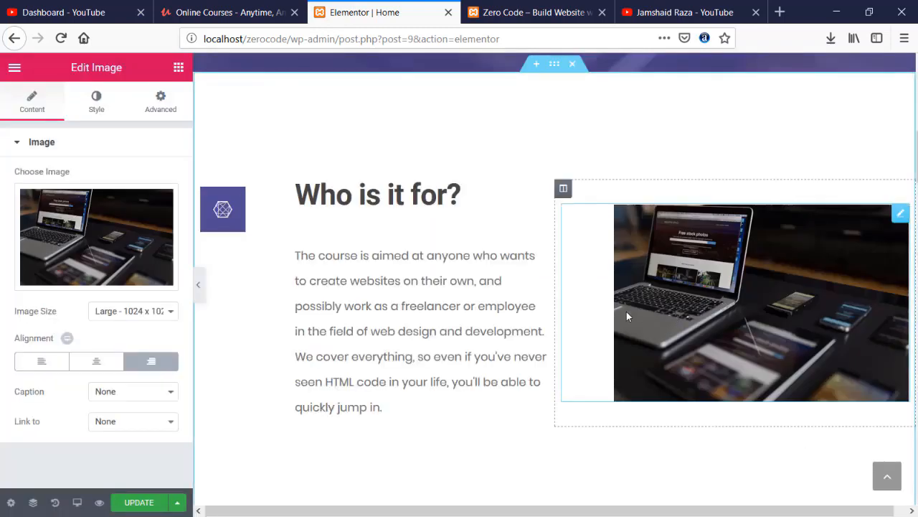
- Upload profile.png and place it in the first teaching-team card
{"action": "scroll", "coordinate": [471, 274], "scroll_direction": "down", "scroll_amount": 5}
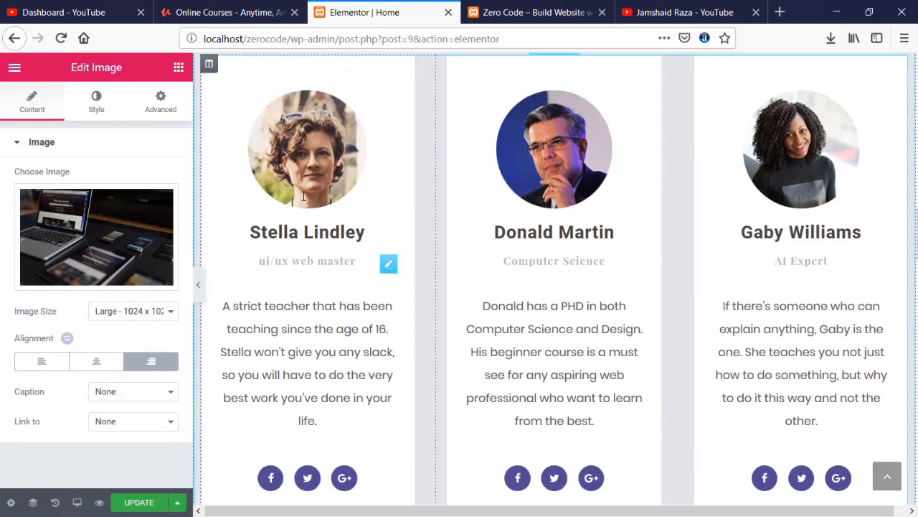
{"action": "left_click", "coordinate": [307, 171]}
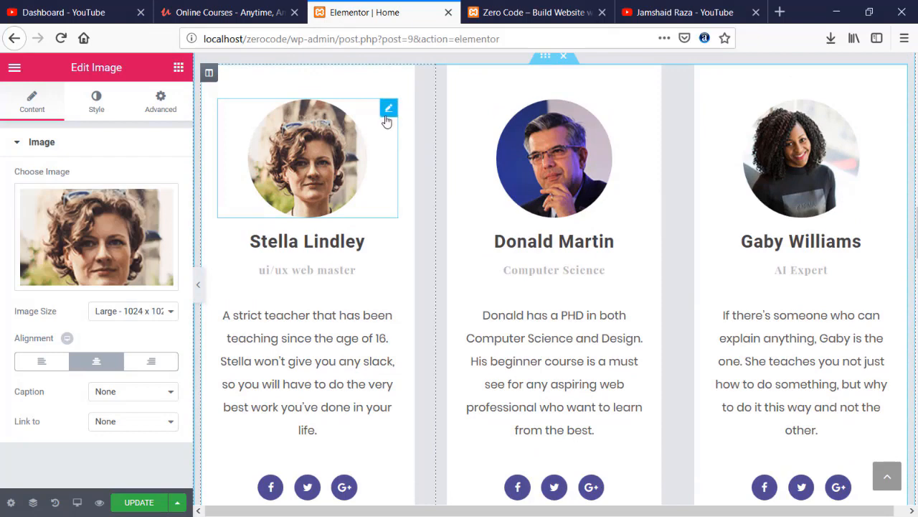
{"action": "left_click", "coordinate": [87, 233]}
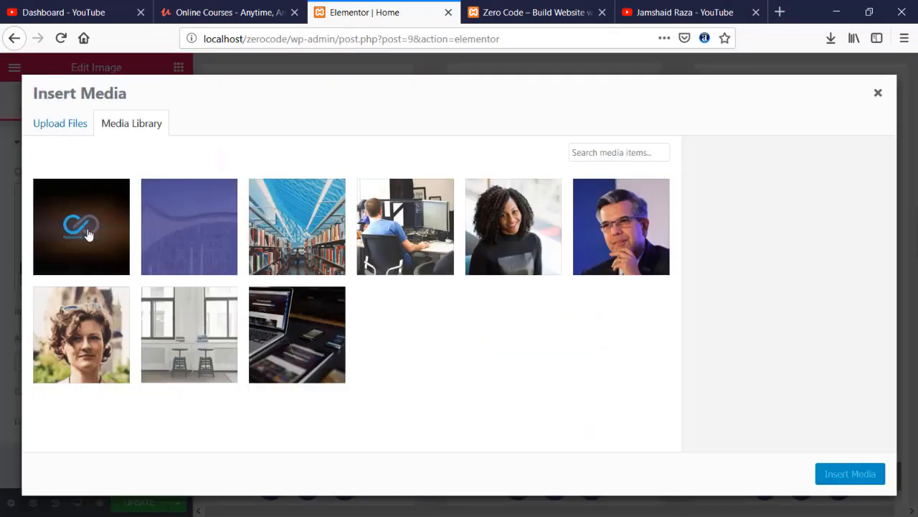
{"action": "left_click", "coordinate": [59, 126]}
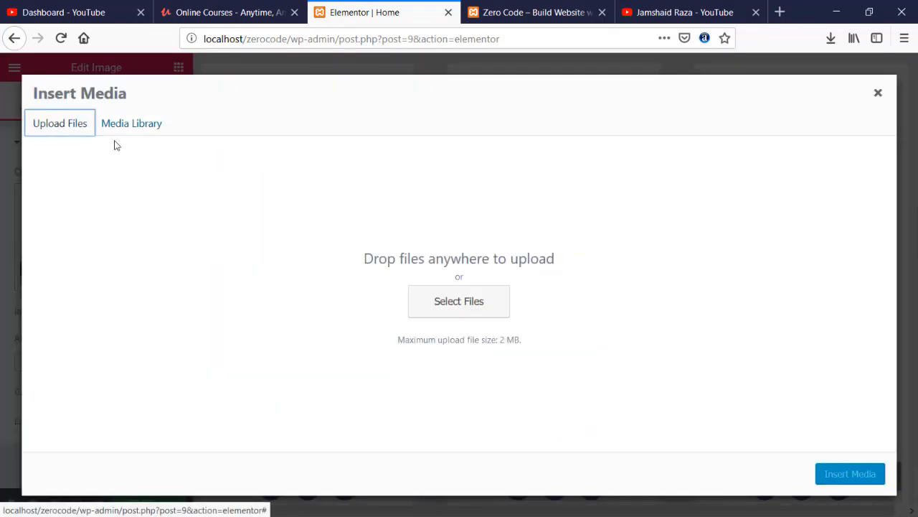
{"action": "left_click", "coordinate": [486, 305]}
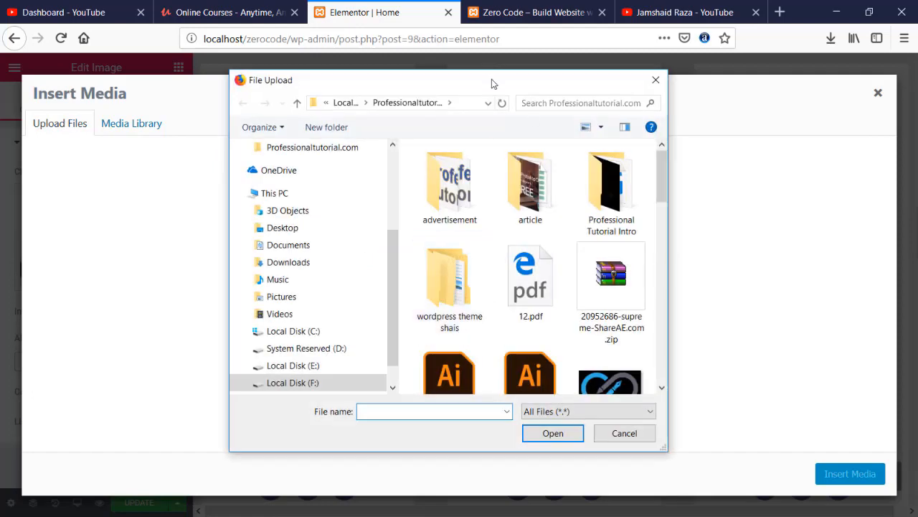
{"action": "double_click", "coordinate": [492, 79]}
{"action": "left_click", "coordinate": [841, 337]}
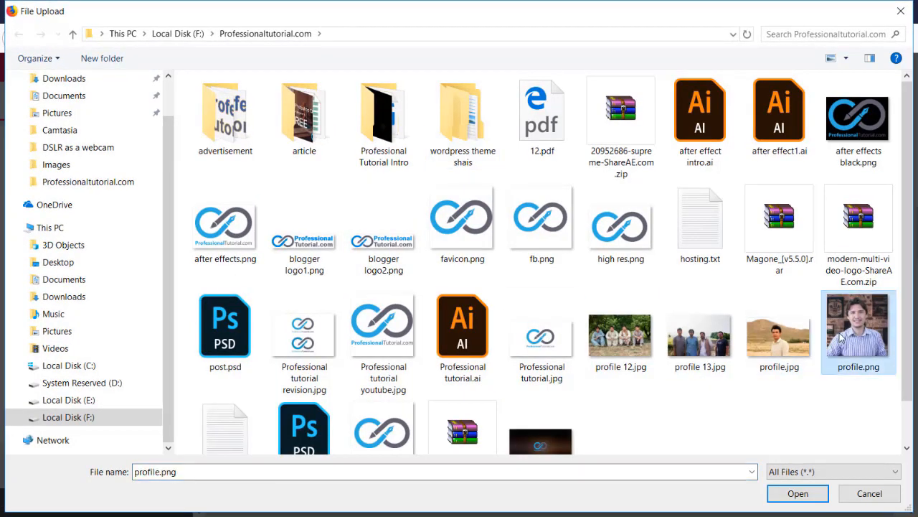
{"action": "double_click", "coordinate": [846, 332]}
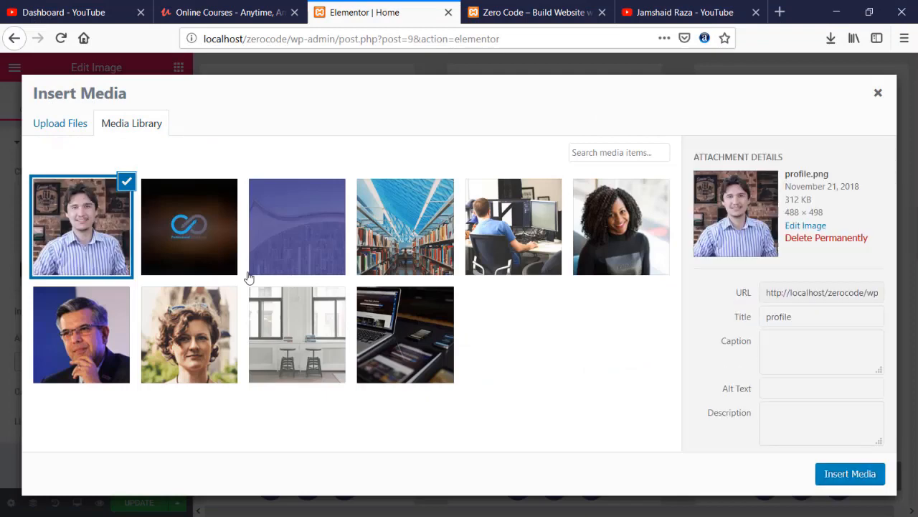
{"action": "left_click", "coordinate": [839, 474]}
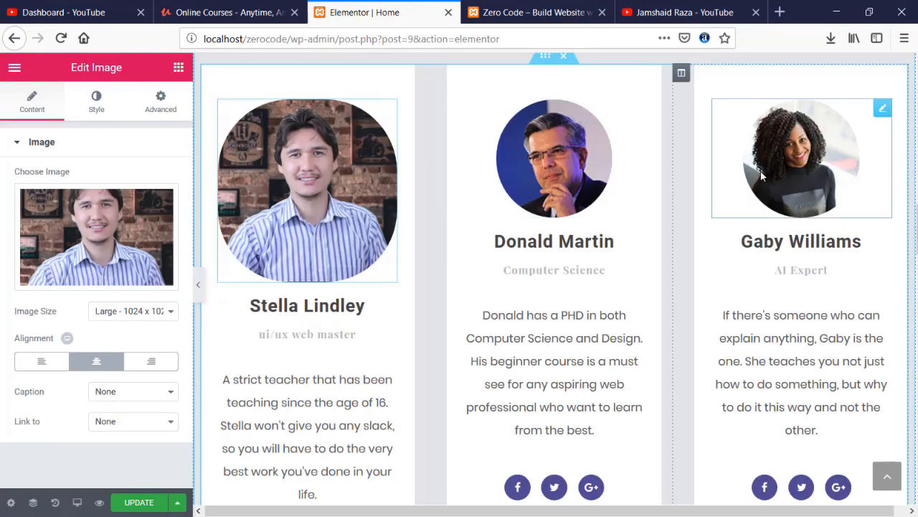
- Set the first card photo's max width to 64% and save the page
{"action": "left_click", "coordinate": [103, 108]}
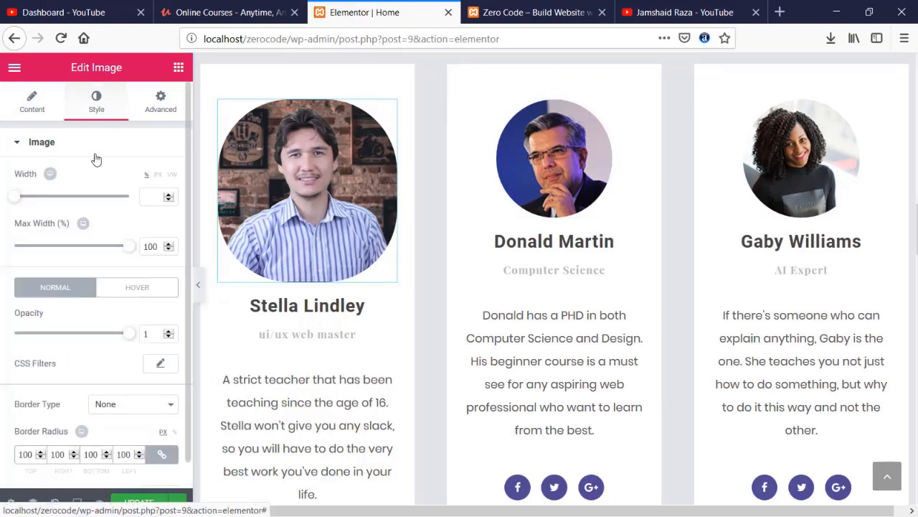
{"action": "left_click_drag", "start_coordinate": [133, 249], "coordinate": [89, 257]}
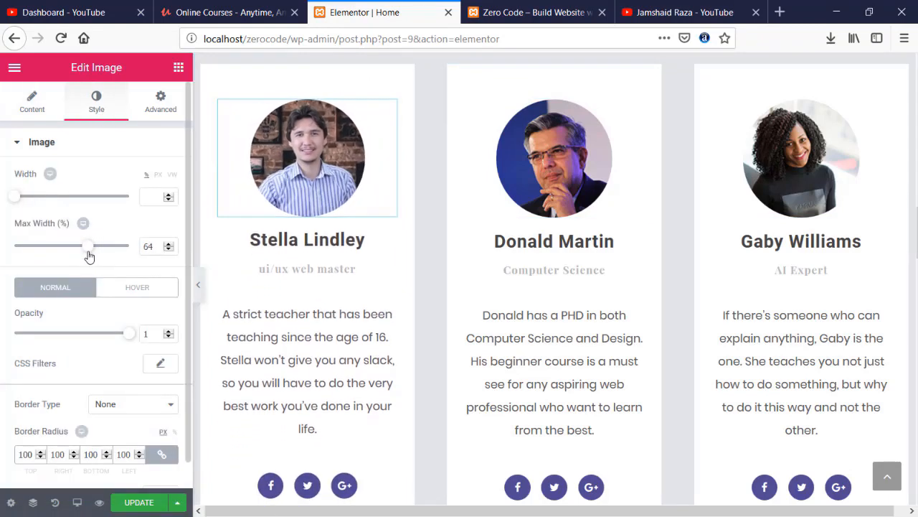
{"action": "left_click", "coordinate": [498, 148]}
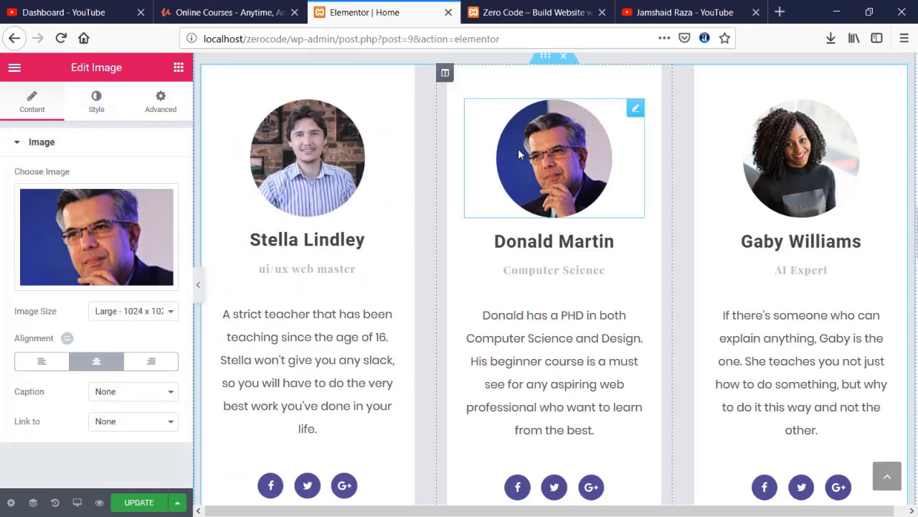
{"action": "left_click", "coordinate": [84, 109]}
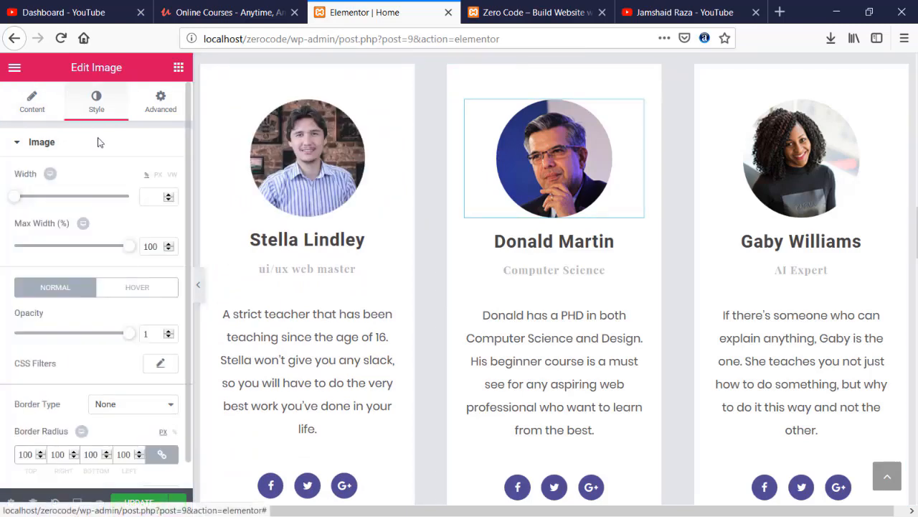
{"action": "left_click", "coordinate": [307, 164]}
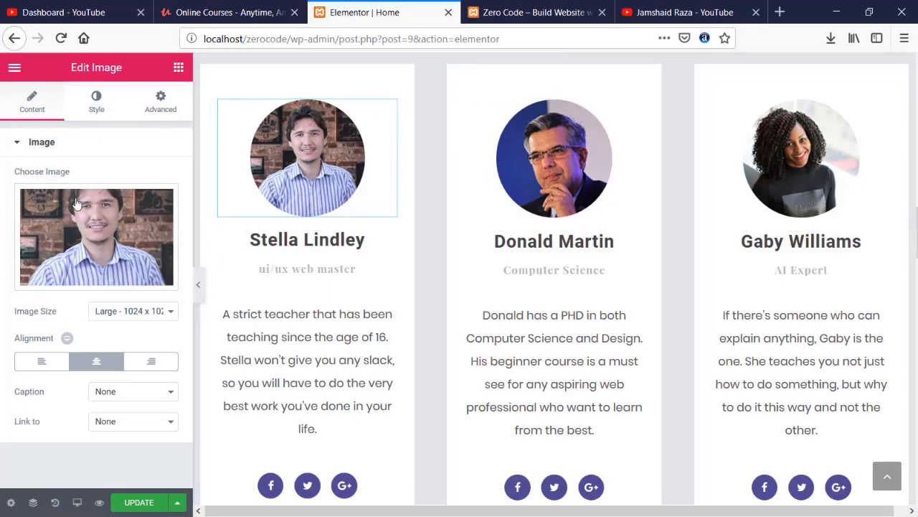
{"action": "left_click", "coordinate": [92, 111]}
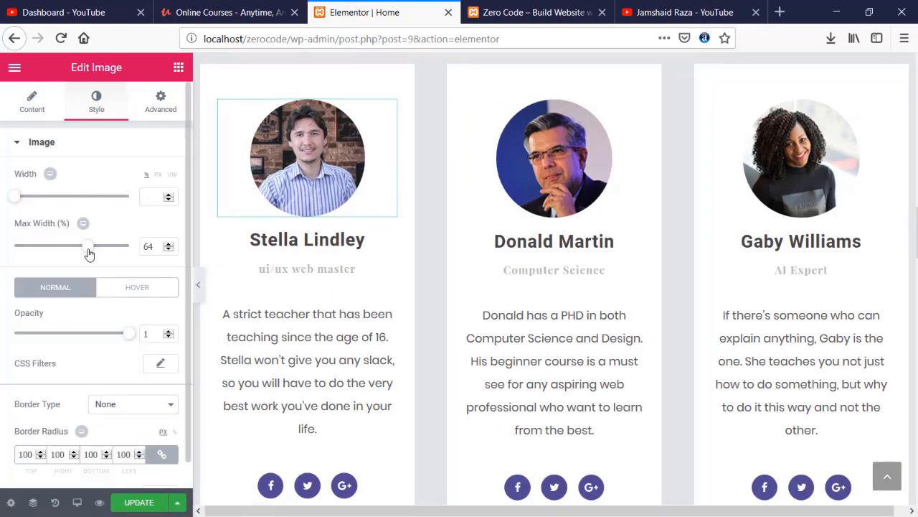
{"action": "left_click_drag", "start_coordinate": [89, 253], "coordinate": [91, 253]}
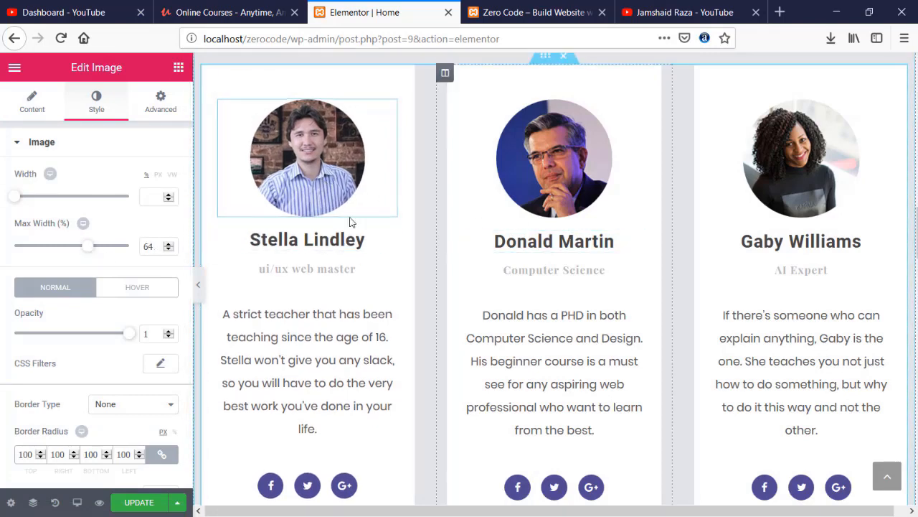
{"action": "left_click", "coordinate": [142, 500]}
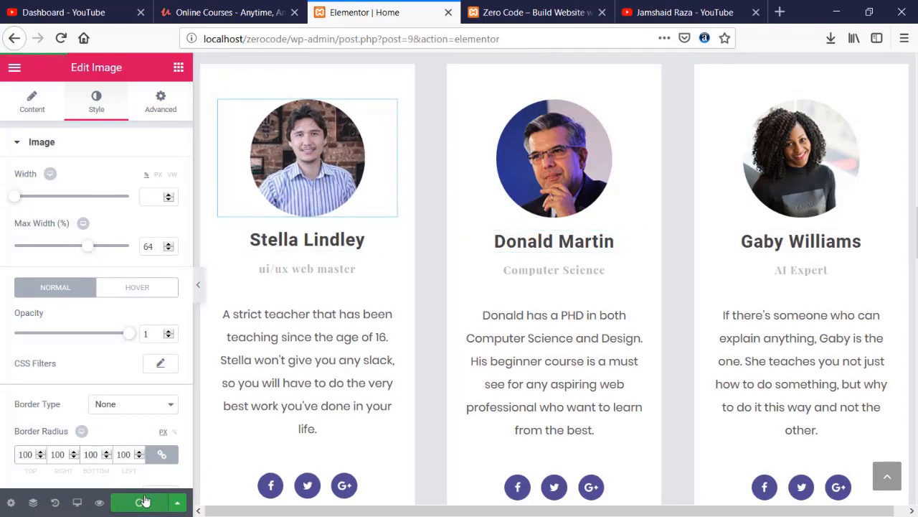
{"action": "left_click", "coordinate": [546, 10]}
{"action": "left_click", "coordinate": [61, 38]}
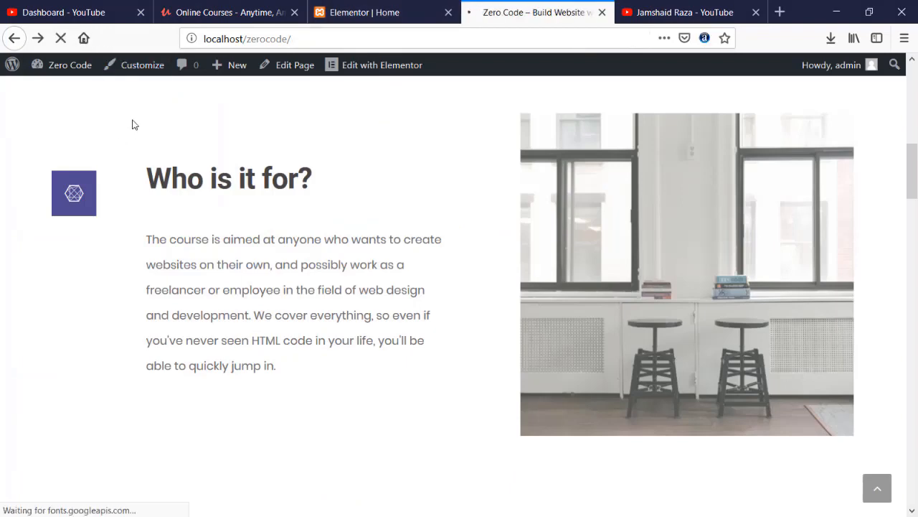
{"action": "scroll", "coordinate": [119, 172], "scroll_direction": "up", "scroll_amount": 10}
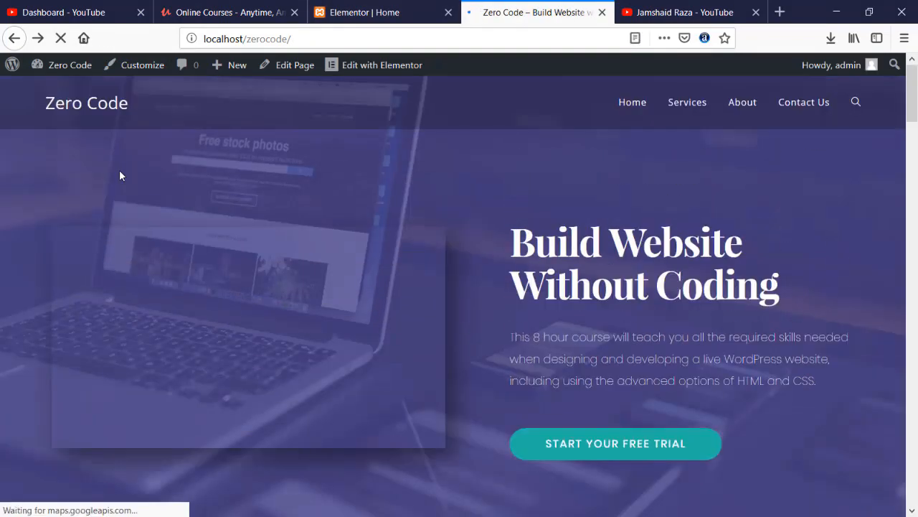
{"action": "scroll", "coordinate": [119, 172], "scroll_direction": "down", "scroll_amount": 8}
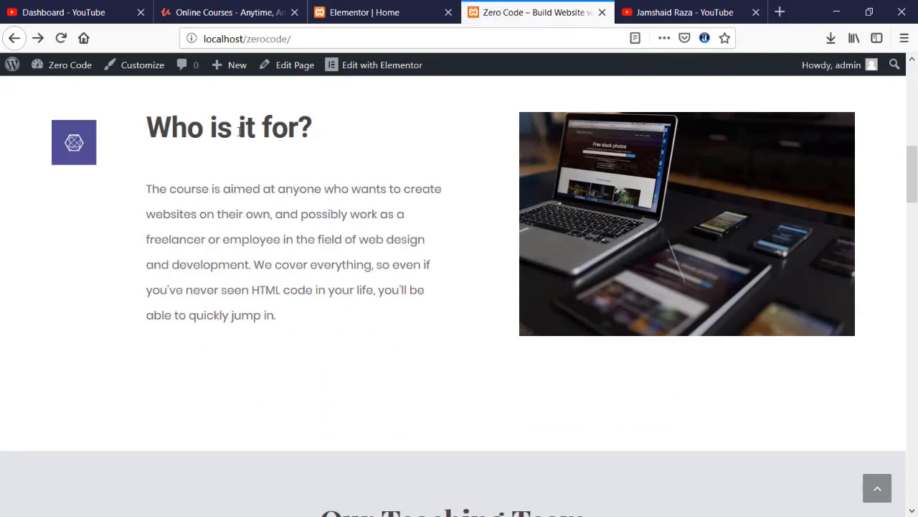
{"action": "scroll", "coordinate": [255, 136], "scroll_direction": "down", "scroll_amount": 5}
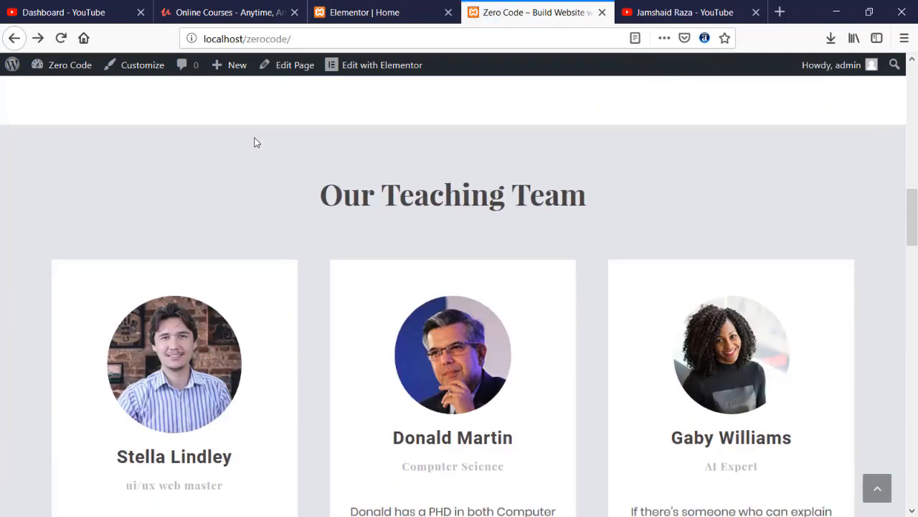
{"action": "scroll", "coordinate": [215, 224], "scroll_direction": "down", "scroll_amount": 1}
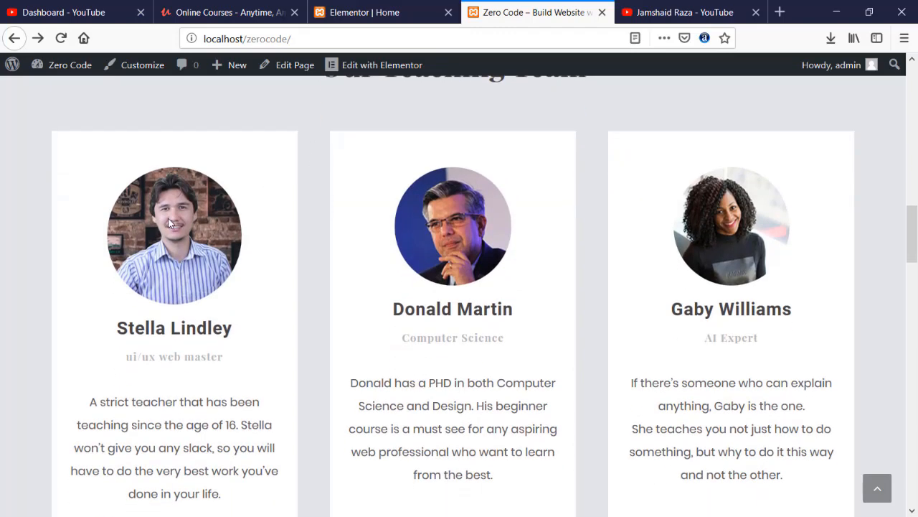
{"action": "left_click", "coordinate": [391, 14]}
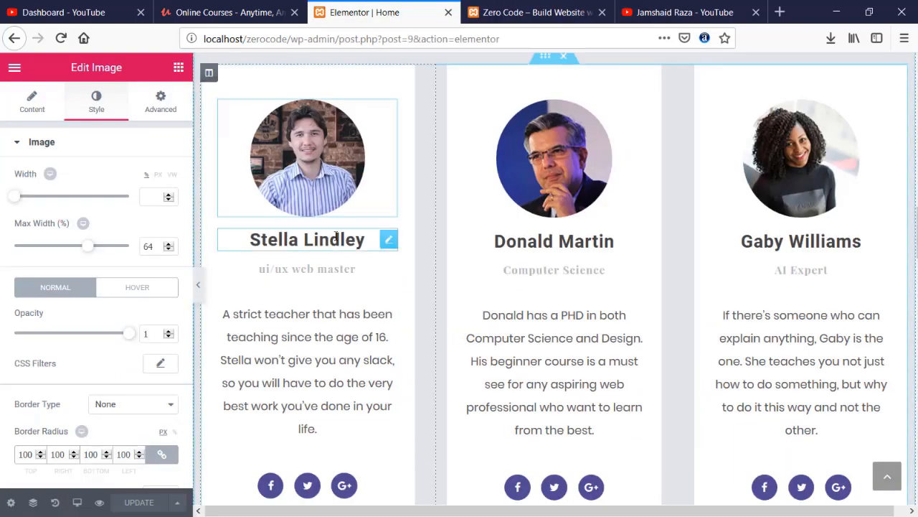
- Replace the first card's name heading with the new instructor's name
{"action": "left_click", "coordinate": [359, 239]}
{"action": "key", "text": "ctrl+a"}
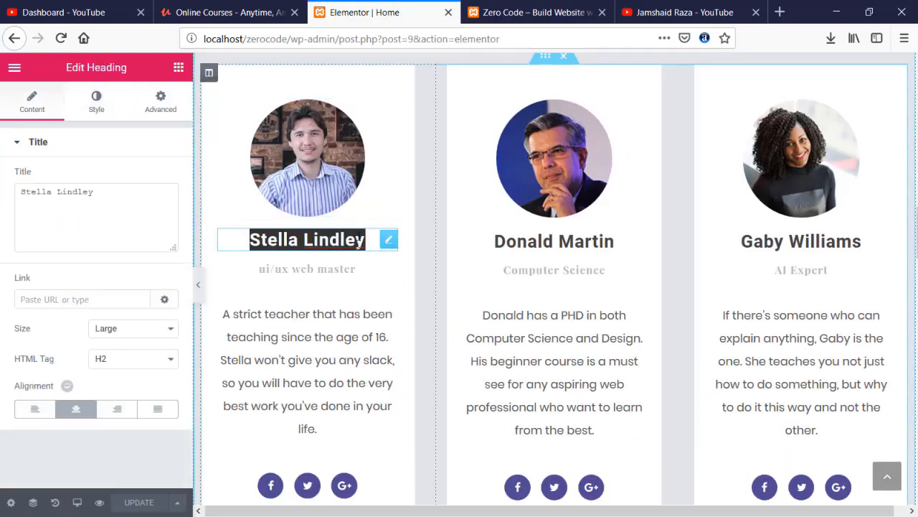
{"action": "type", "text": "jamshaid Raza"}
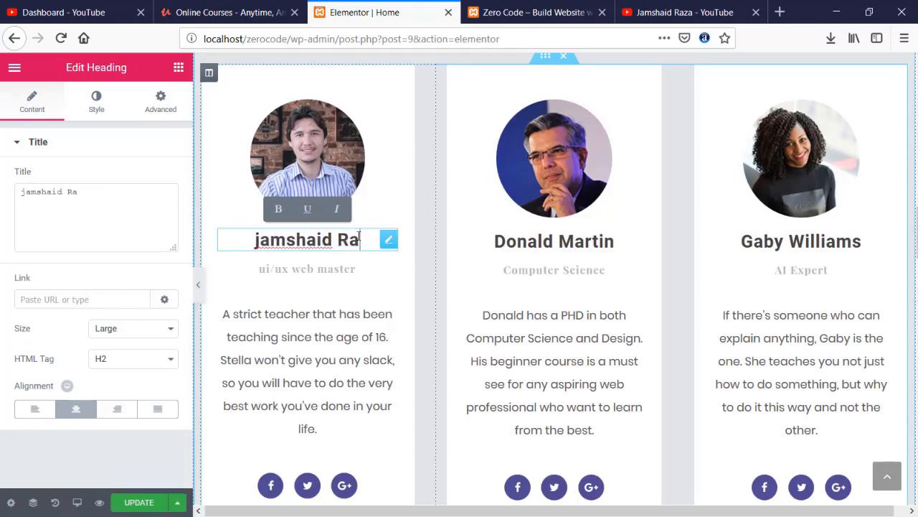
- Change the first card's subtitle to 'Web developer/Designer'
{"action": "left_click", "coordinate": [356, 270]}
{"action": "left_click_drag", "start_coordinate": [357, 269], "coordinate": [201, 267]}
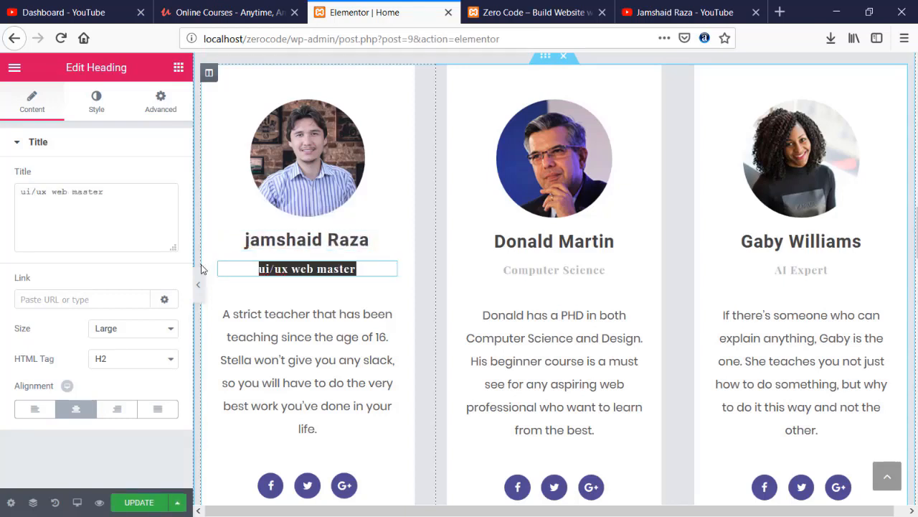
{"action": "type", "text": "Web"}
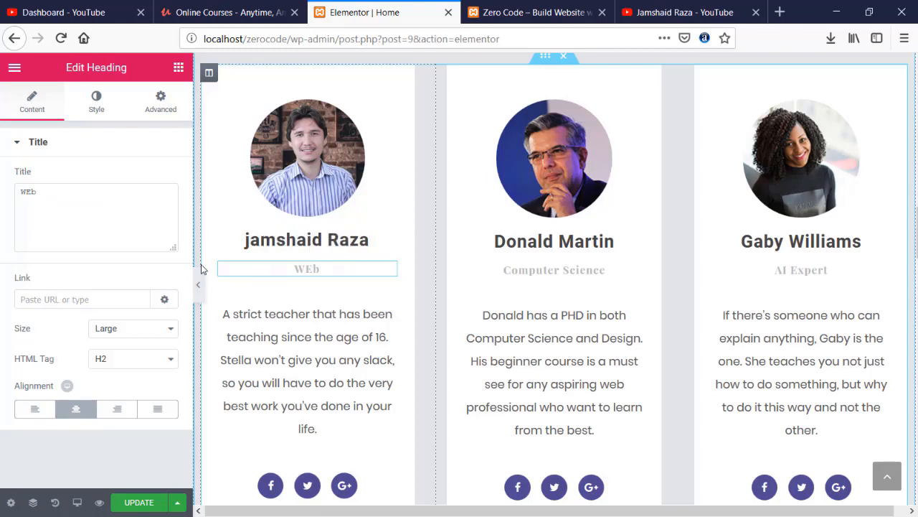
{"action": "type", "text": " develo"}
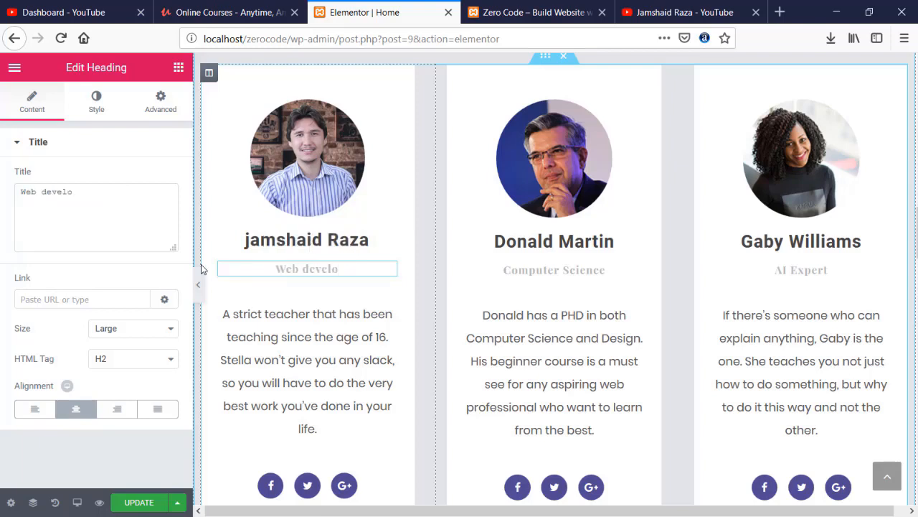
{"action": "type", "text": "per/"}
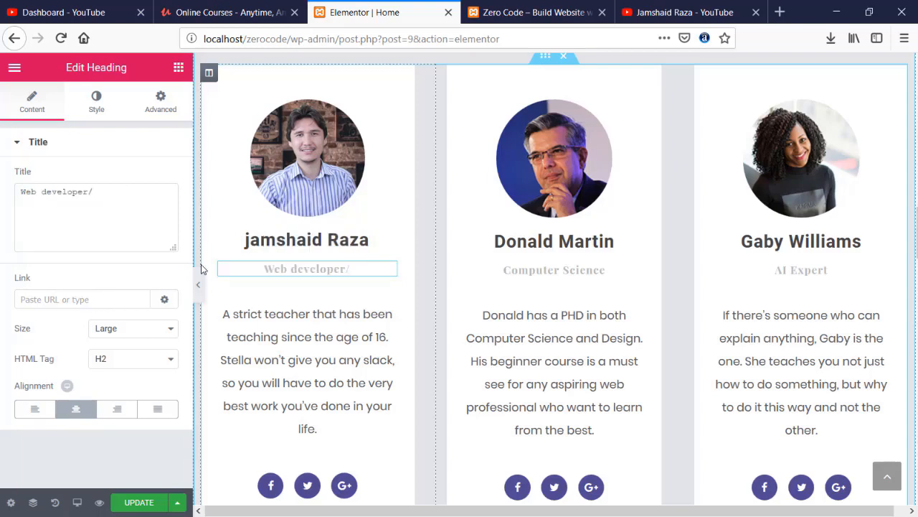
{"action": "type", "text": "Desi"}
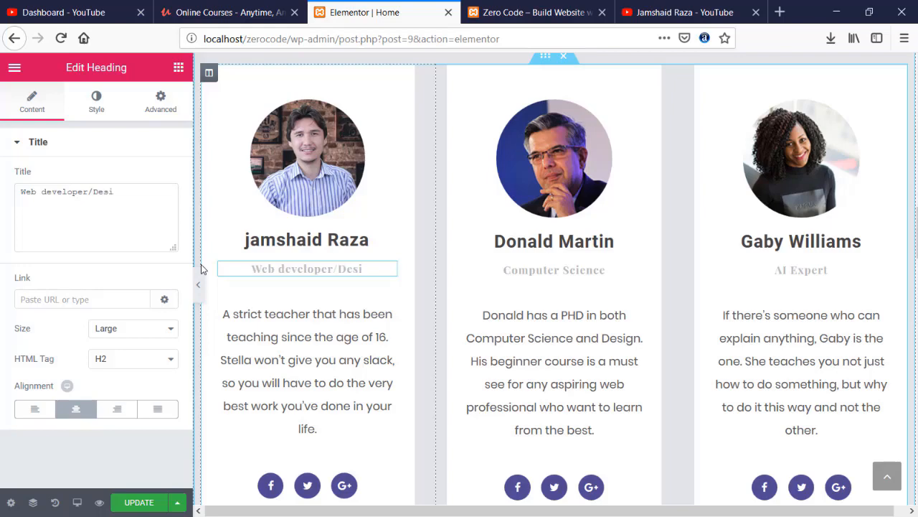
{"action": "type", "text": "gner"}
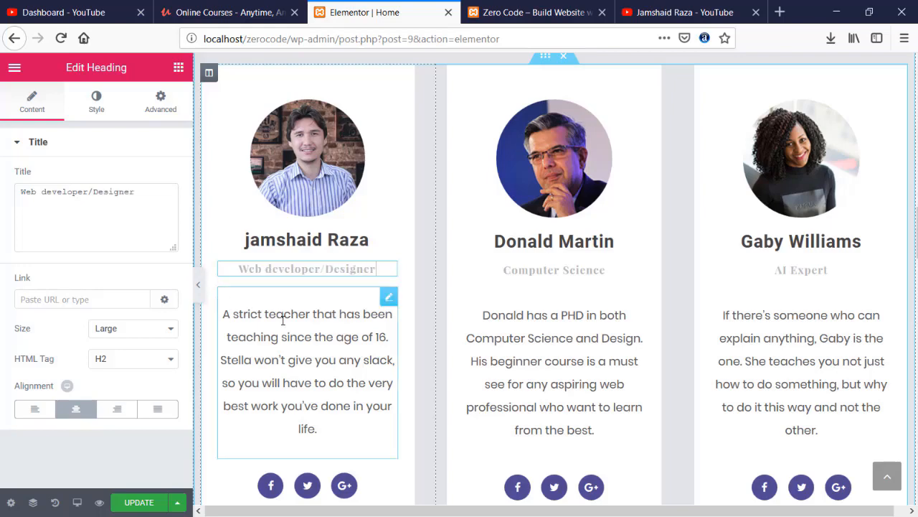
{"action": "left_click", "coordinate": [263, 321]}
{"action": "scroll", "coordinate": [305, 391], "scroll_direction": "down", "scroll_amount": 3}
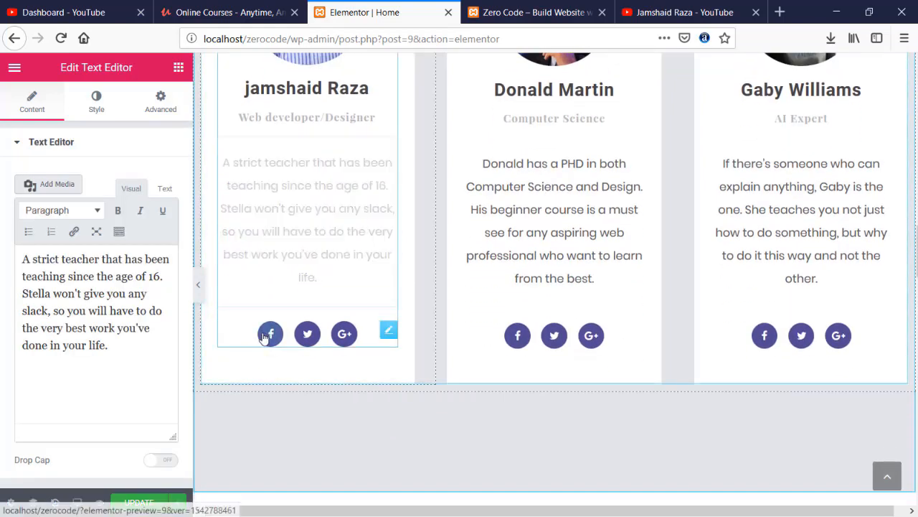
- Add a fourth YouTube social icon to the first teacher card and save the page
{"action": "left_click", "coordinate": [264, 336]}
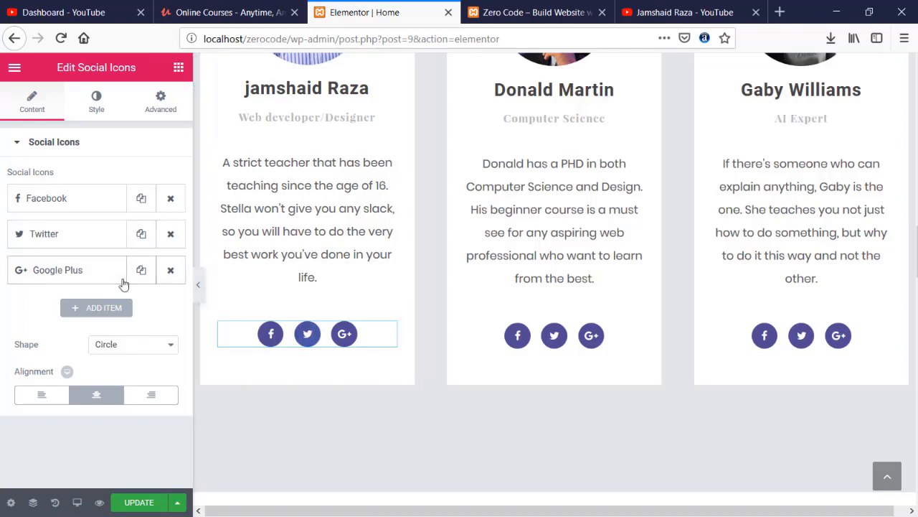
{"action": "left_click", "coordinate": [115, 307]}
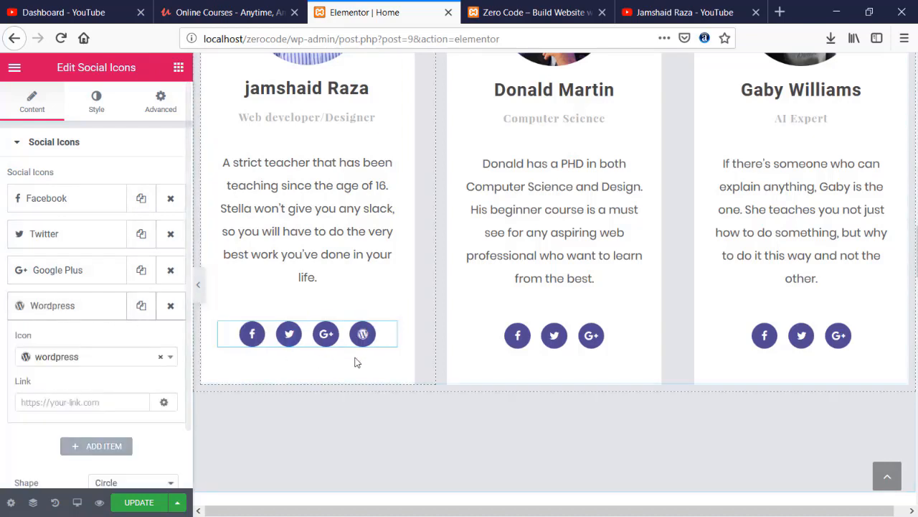
{"action": "left_click", "coordinate": [95, 310]}
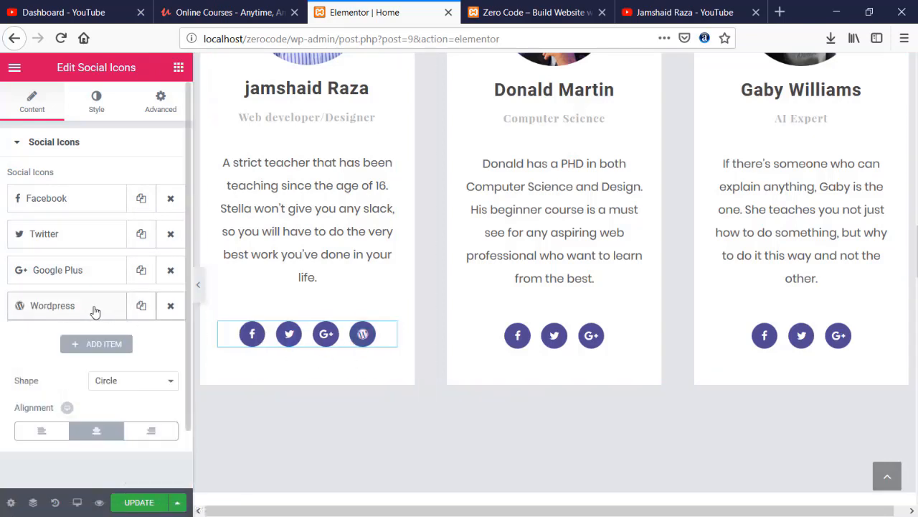
{"action": "left_click", "coordinate": [95, 310]}
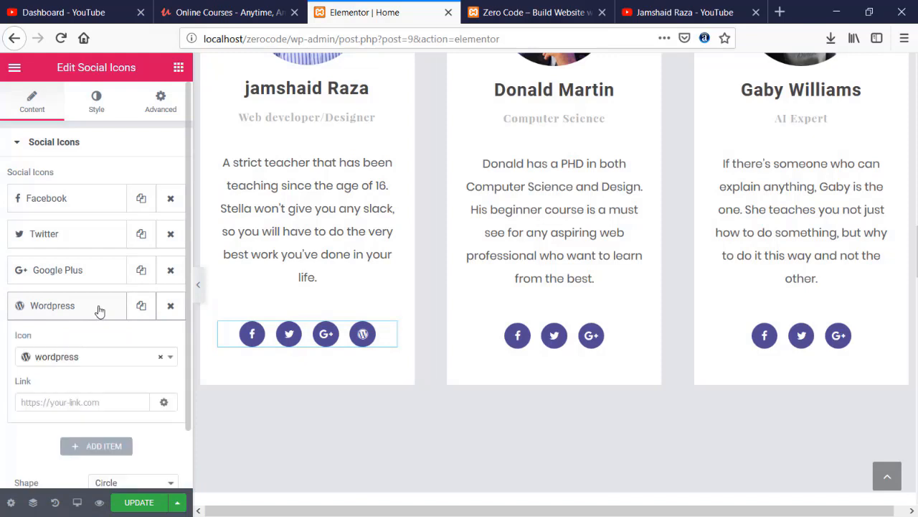
{"action": "left_click", "coordinate": [96, 357]}
{"action": "left_click", "coordinate": [62, 246]}
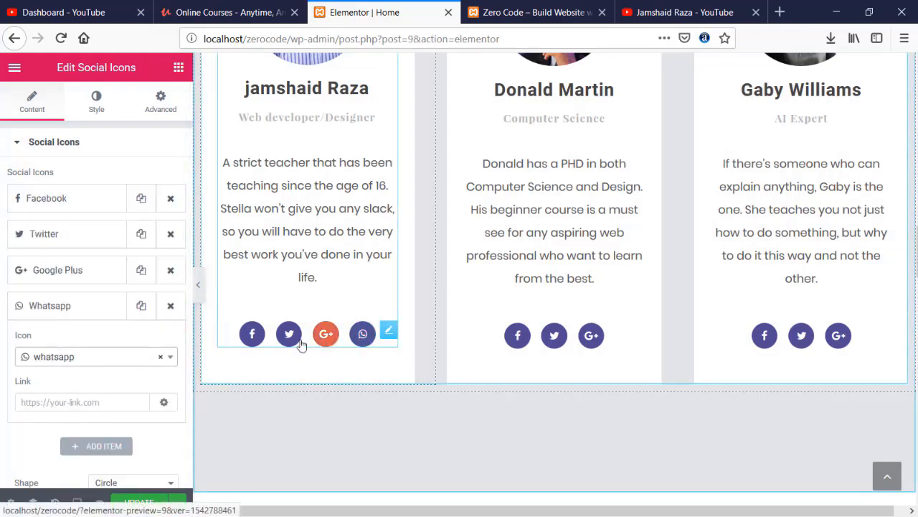
{"action": "left_click", "coordinate": [140, 364]}
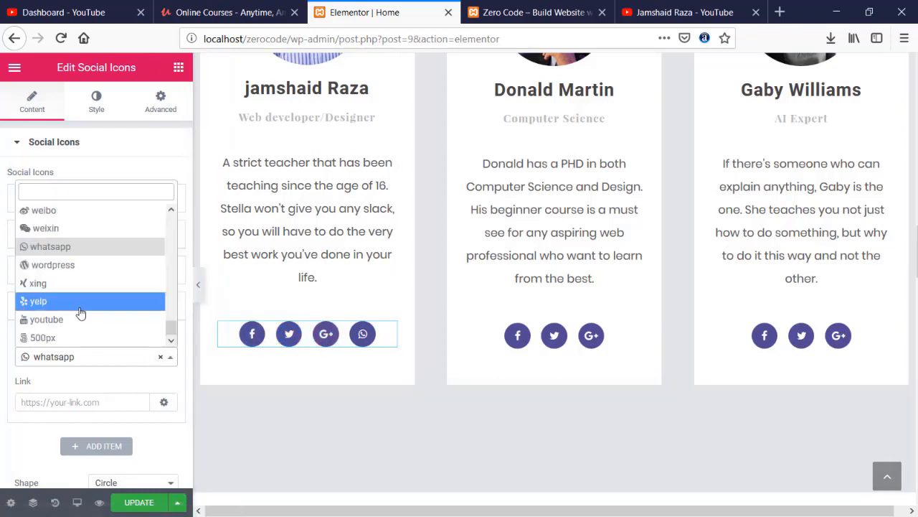
{"action": "scroll", "coordinate": [69, 323], "scroll_direction": "up", "scroll_amount": 2}
{"action": "scroll", "coordinate": [68, 323], "scroll_direction": "down", "scroll_amount": 1}
{"action": "left_click", "coordinate": [65, 323]}
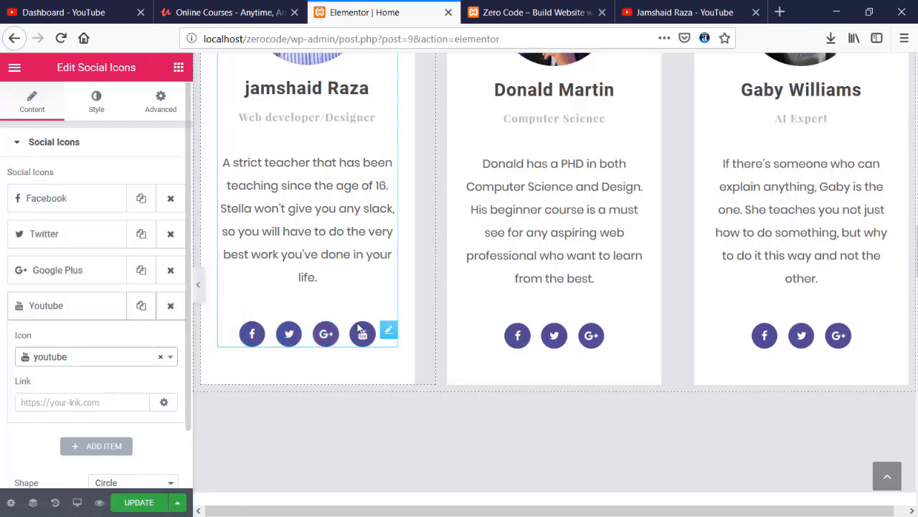
{"action": "left_click", "coordinate": [140, 502]}
- Reload the live site and scroll through to review the updated teacher card and images
{"action": "left_click", "coordinate": [490, 5]}
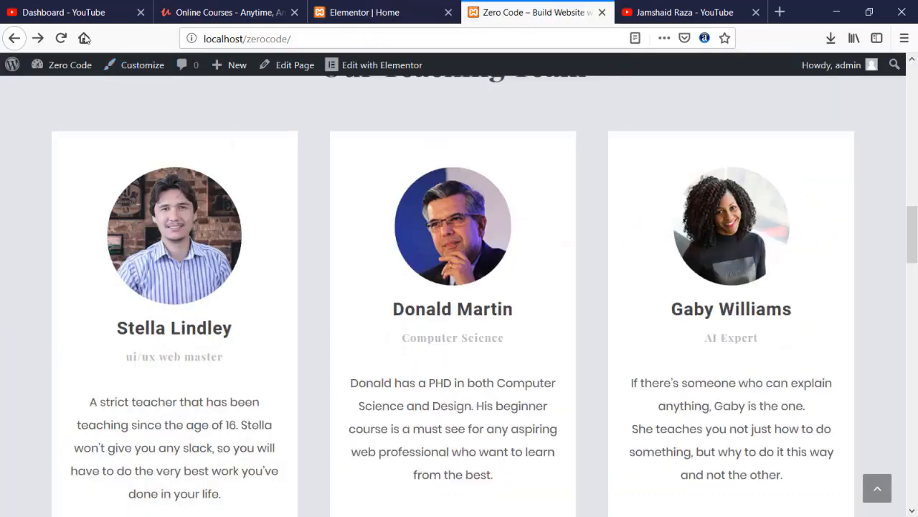
{"action": "left_click", "coordinate": [61, 38]}
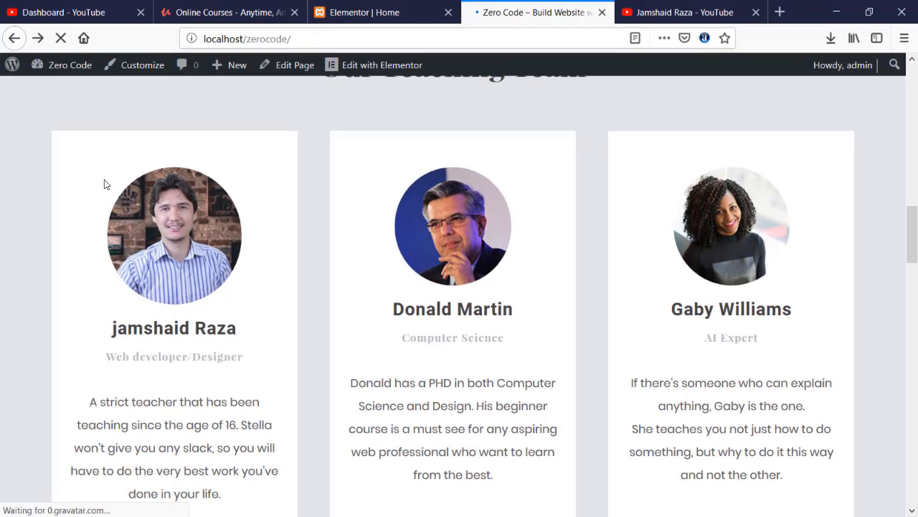
{"action": "scroll", "coordinate": [105, 181], "scroll_direction": "down", "scroll_amount": 3}
{"action": "scroll", "coordinate": [330, 304], "scroll_direction": "up", "scroll_amount": 4}
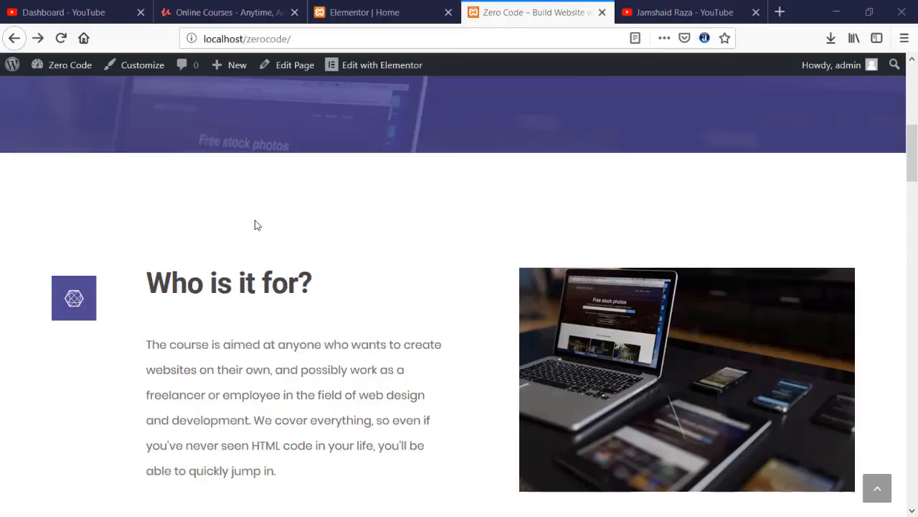
{"action": "scroll", "coordinate": [257, 226], "scroll_direction": "up", "scroll_amount": 6}
{"action": "scroll", "coordinate": [256, 225], "scroll_direction": "down", "scroll_amount": 4}
{"action": "scroll", "coordinate": [255, 225], "scroll_direction": "down", "scroll_amount": 3}
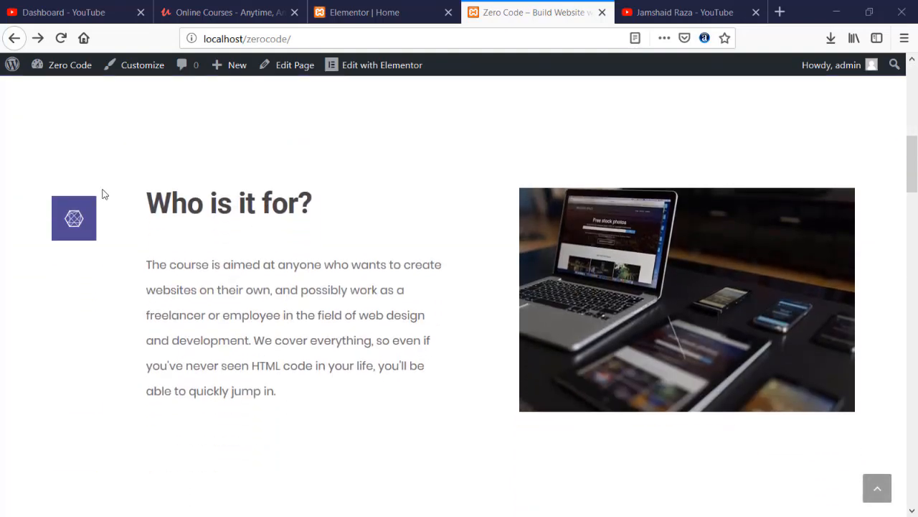
{"action": "left_click", "coordinate": [372, 12]}
- Insert a new one-column section on the Home page, directly above Our Teaching Team
{"action": "scroll", "coordinate": [339, 219], "scroll_direction": "up", "scroll_amount": 5}
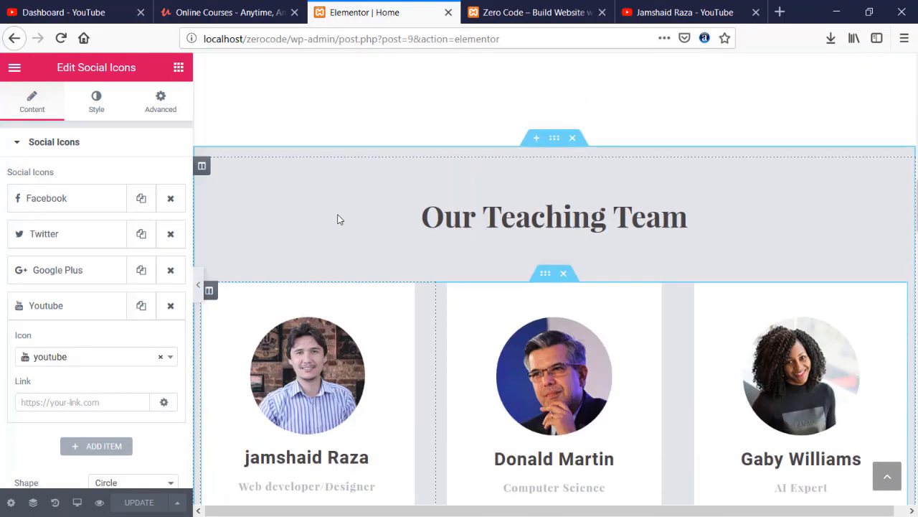
{"action": "scroll", "coordinate": [340, 219], "scroll_direction": "up", "scroll_amount": 8}
{"action": "scroll", "coordinate": [340, 219], "scroll_direction": "down", "scroll_amount": 3}
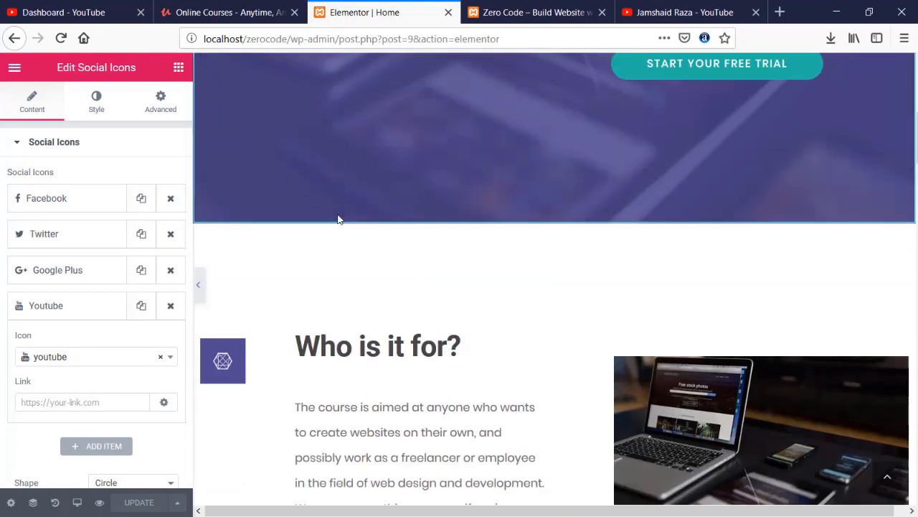
{"action": "scroll", "coordinate": [340, 219], "scroll_direction": "down", "scroll_amount": 6}
{"action": "scroll", "coordinate": [339, 219], "scroll_direction": "up", "scroll_amount": 2}
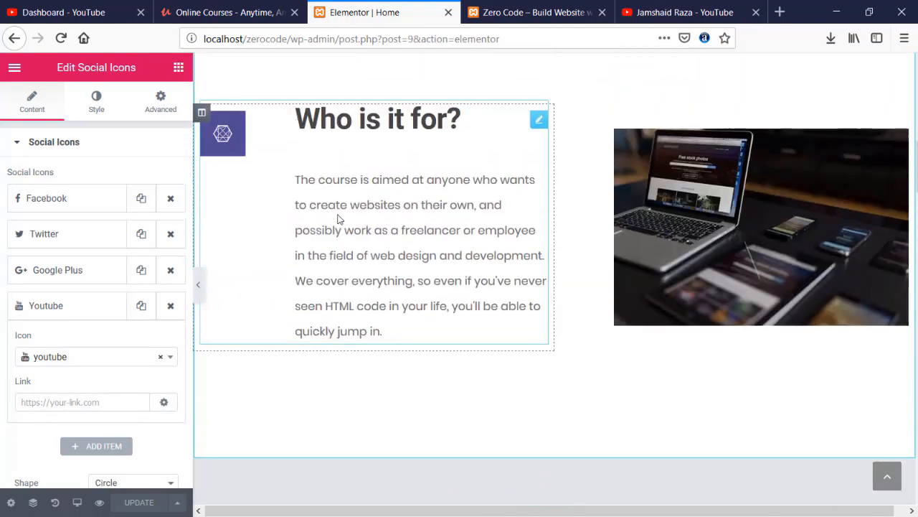
{"action": "scroll", "coordinate": [340, 219], "scroll_direction": "down", "scroll_amount": 5}
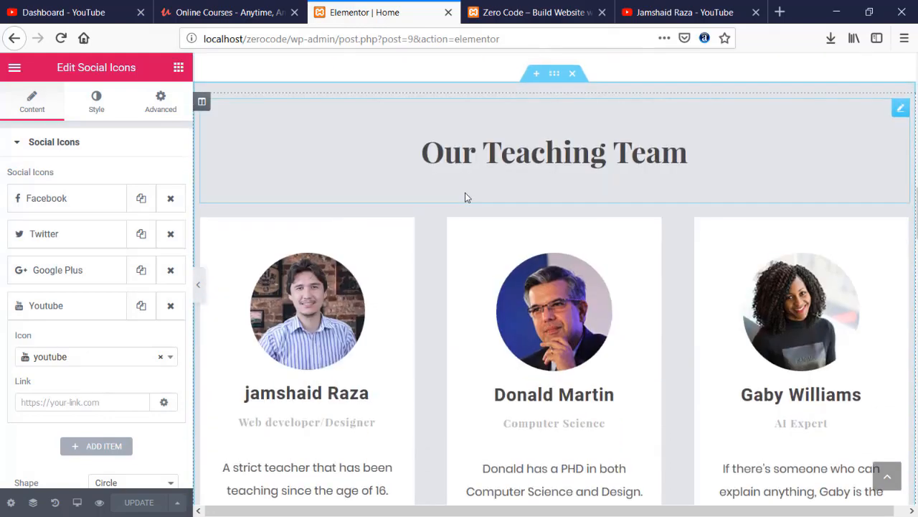
{"action": "scroll", "coordinate": [540, 199], "scroll_direction": "up", "scroll_amount": 3}
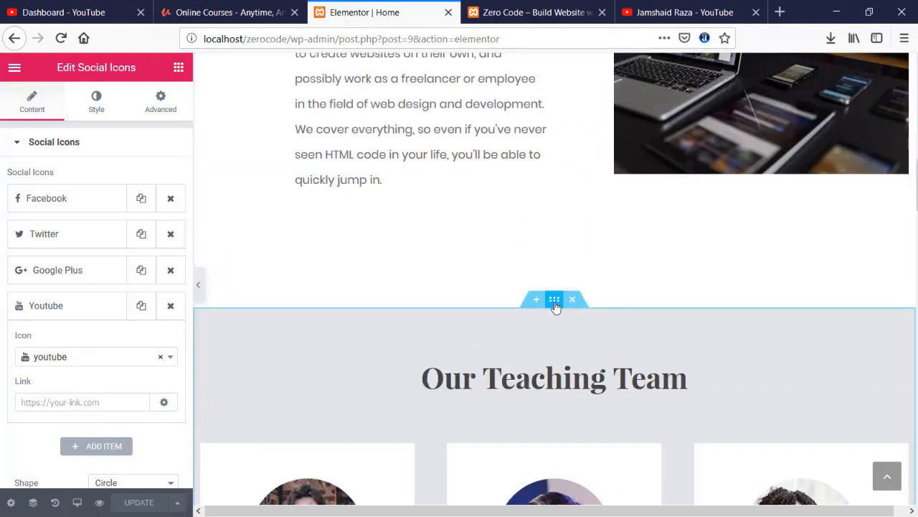
{"action": "left_click", "coordinate": [541, 304]}
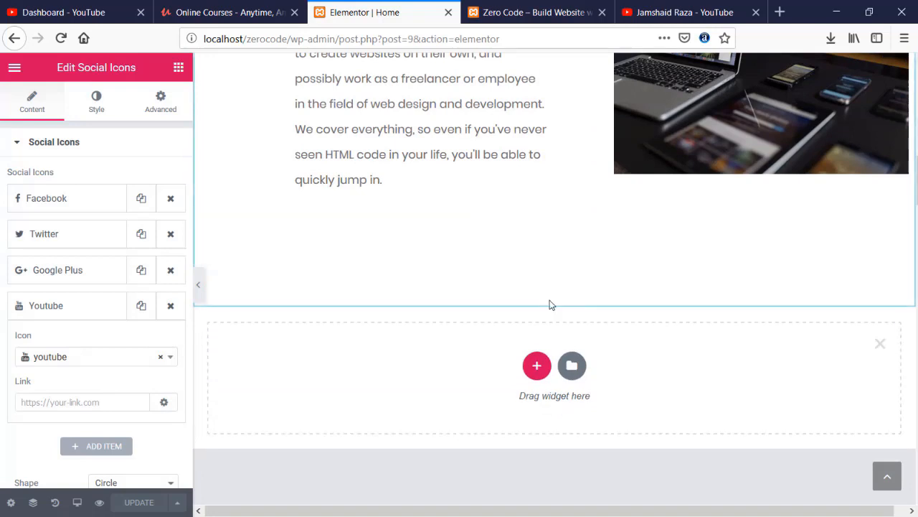
{"action": "scroll", "coordinate": [549, 303], "scroll_direction": "down", "scroll_amount": 3}
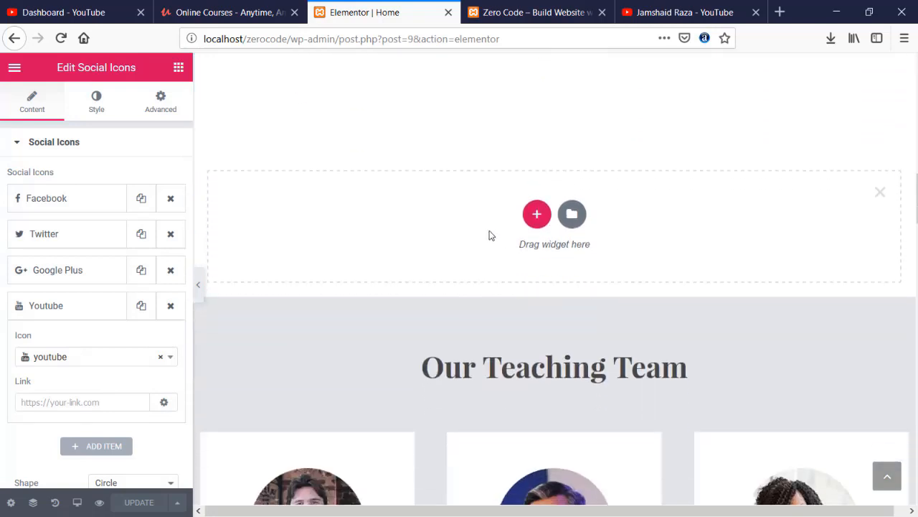
{"action": "left_click", "coordinate": [537, 214]}
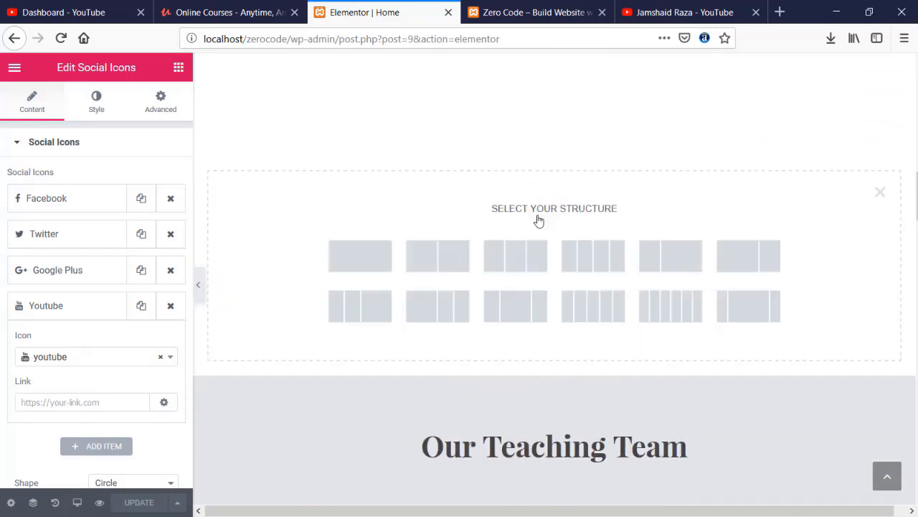
{"action": "left_click", "coordinate": [371, 254]}
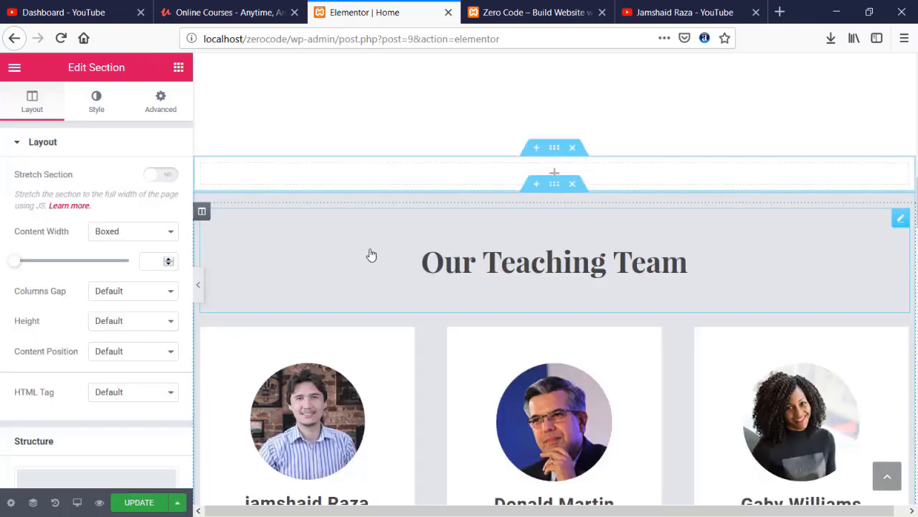
- Search the widgets for 'pro' and drop a Progress Bar (My Skill, Web Designer, 50%) into the empty section
{"action": "left_click", "coordinate": [177, 68]}
{"action": "scroll", "coordinate": [62, 227], "scroll_direction": "down", "scroll_amount": 4}
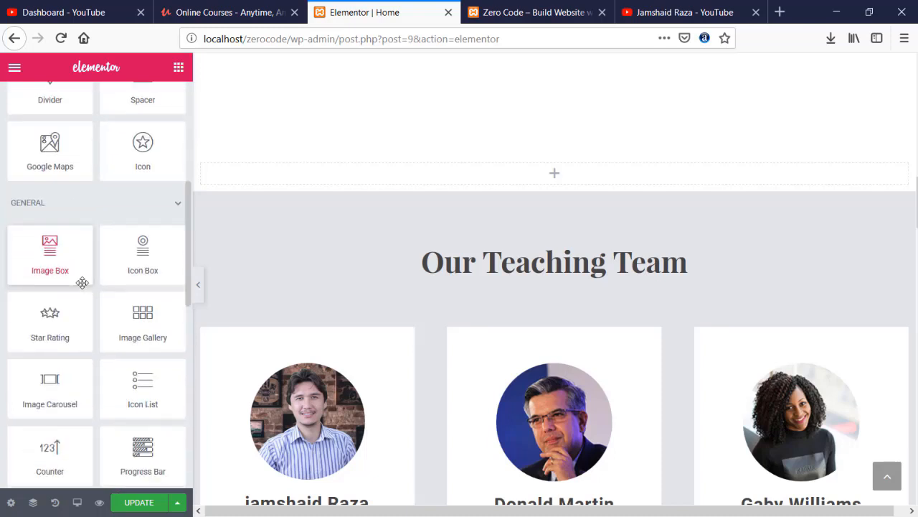
{"action": "scroll", "coordinate": [82, 282], "scroll_direction": "up", "scroll_amount": 2}
{"action": "scroll", "coordinate": [82, 281], "scroll_direction": "up", "scroll_amount": 2}
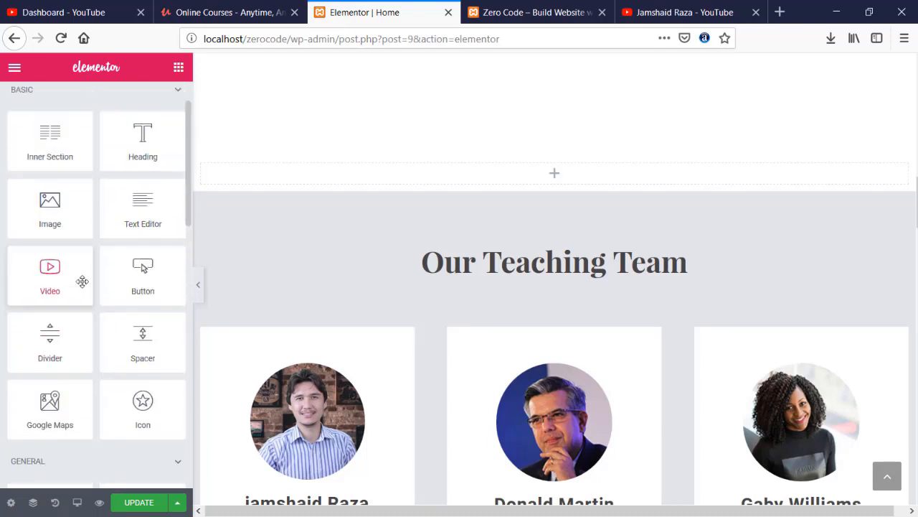
{"action": "scroll", "coordinate": [82, 282], "scroll_direction": "down", "scroll_amount": 6}
{"action": "scroll", "coordinate": [82, 281], "scroll_direction": "down", "scroll_amount": 6}
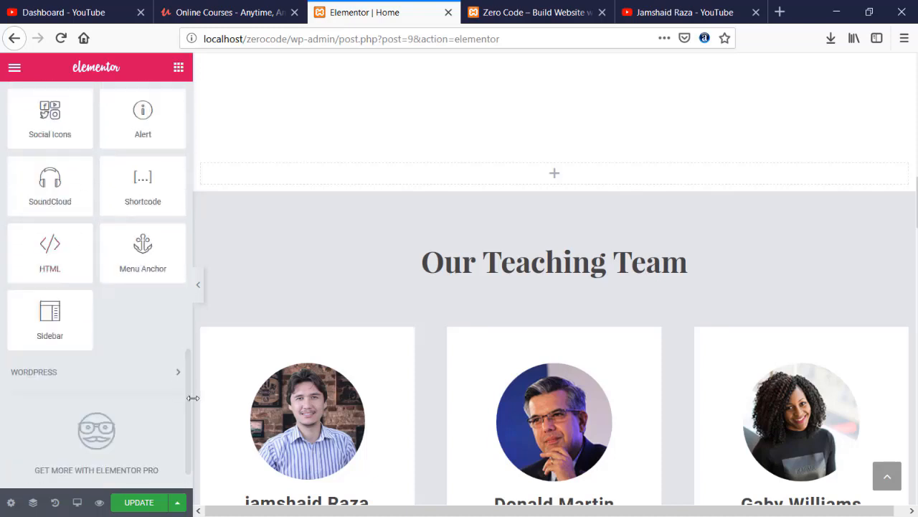
{"action": "left_click_drag", "start_coordinate": [193, 397], "coordinate": [185, 138]}
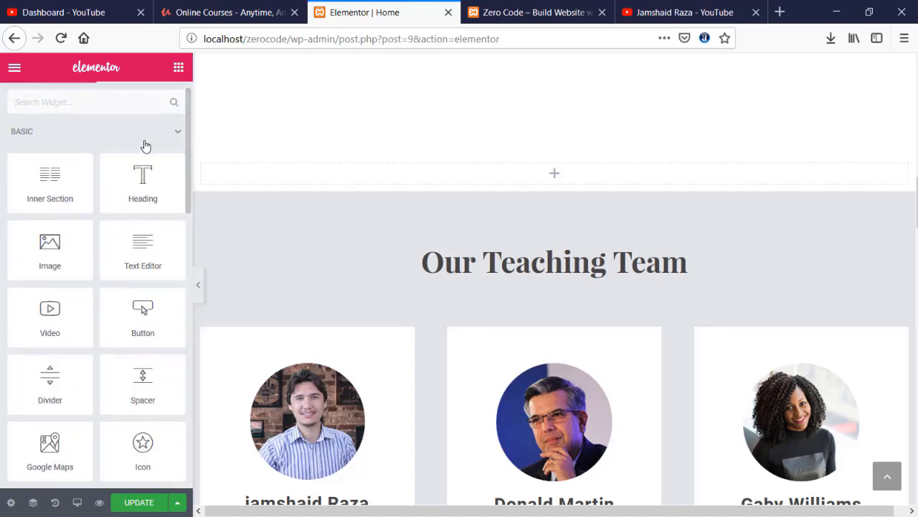
{"action": "scroll", "coordinate": [54, 176], "scroll_direction": "up", "scroll_amount": 2}
{"action": "scroll", "coordinate": [72, 150], "scroll_direction": "down", "scroll_amount": 1}
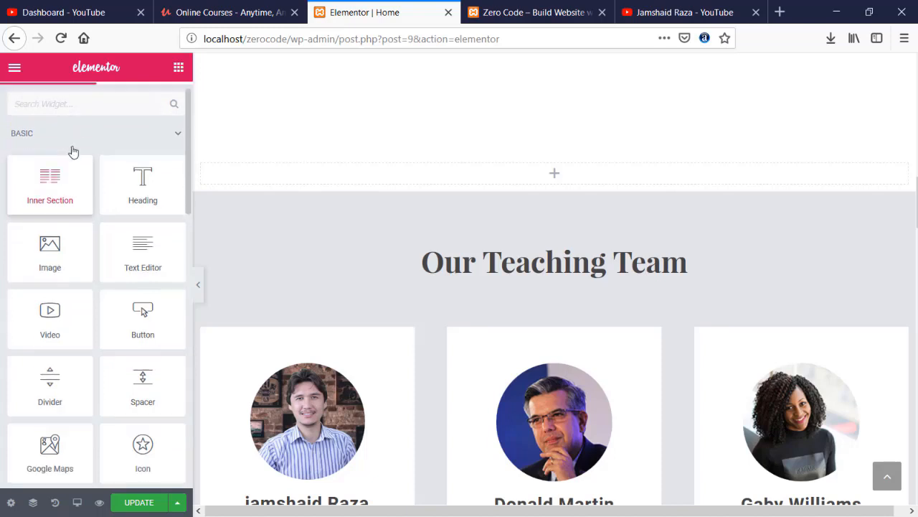
{"action": "left_click", "coordinate": [78, 104]}
{"action": "type", "text": "prof"}
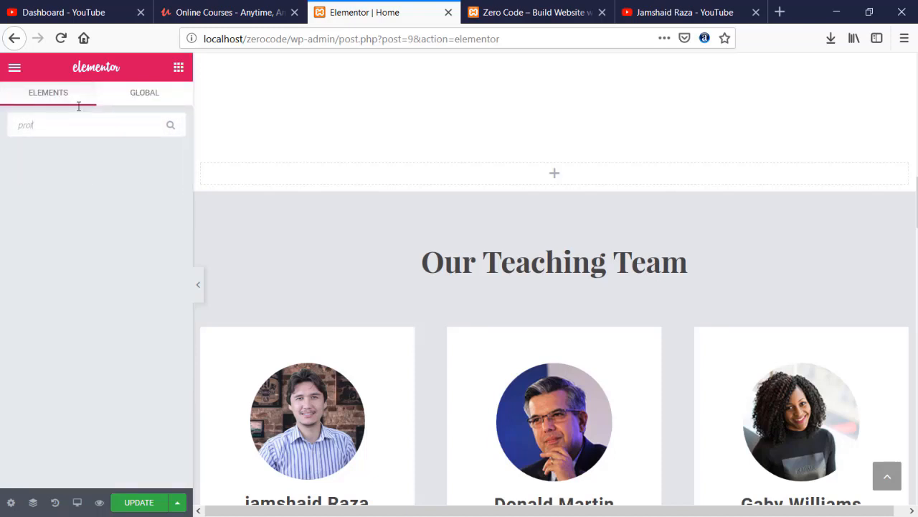
{"action": "key", "text": "BackSpace"}
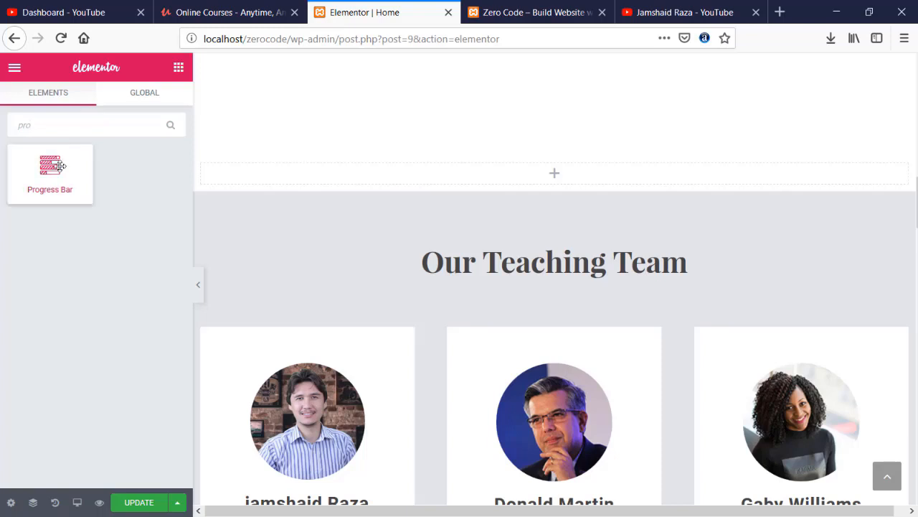
{"action": "left_click_drag", "start_coordinate": [55, 169], "coordinate": [508, 166]}
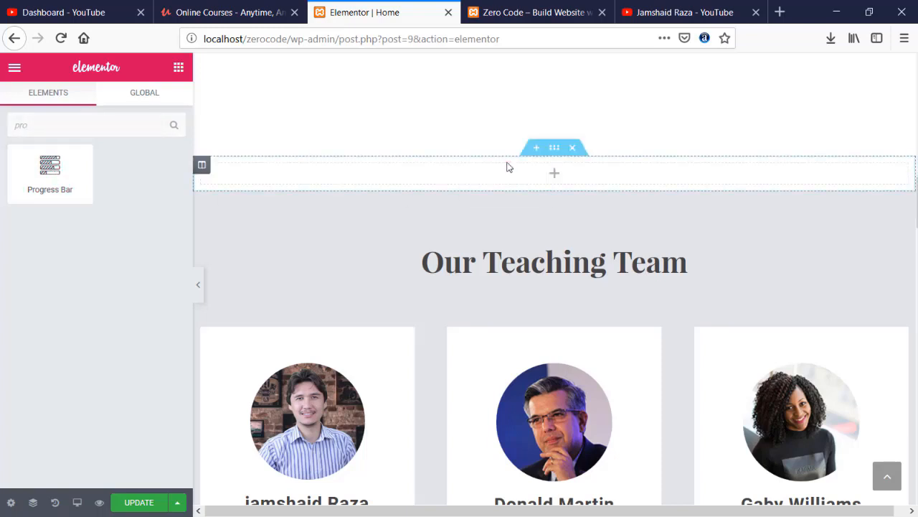
{"action": "left_click_drag", "start_coordinate": [53, 171], "coordinate": [523, 171]}
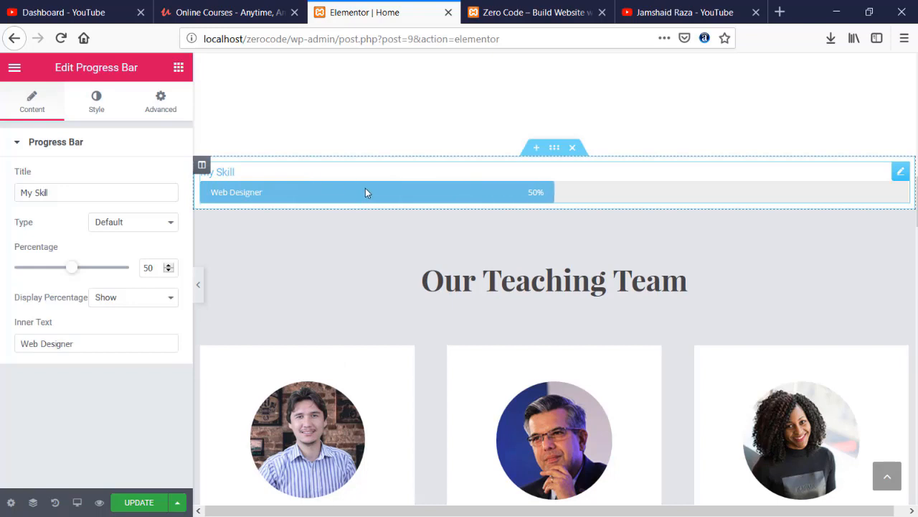
- Drag a Heading widget into the section above the progress bar
{"action": "scroll", "coordinate": [365, 188], "scroll_direction": "up", "scroll_amount": 2}
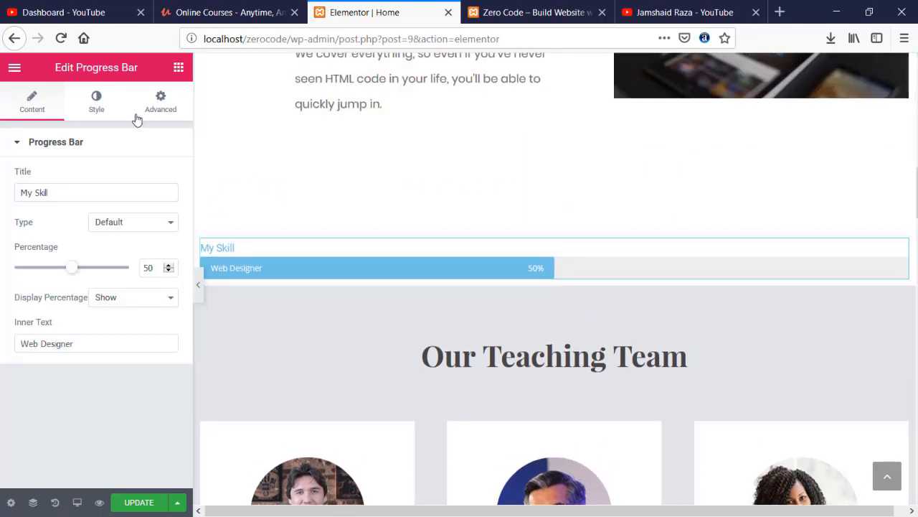
{"action": "left_click", "coordinate": [181, 66]}
{"action": "left_click_drag", "start_coordinate": [143, 202], "coordinate": [479, 249]}
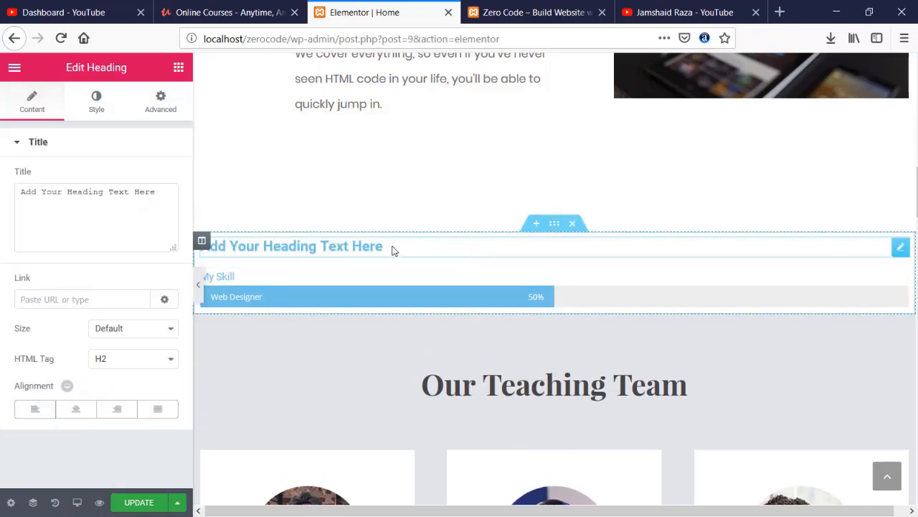
- Centre-align the new heading and set its typography size to 36 px
{"action": "left_click", "coordinate": [76, 409]}
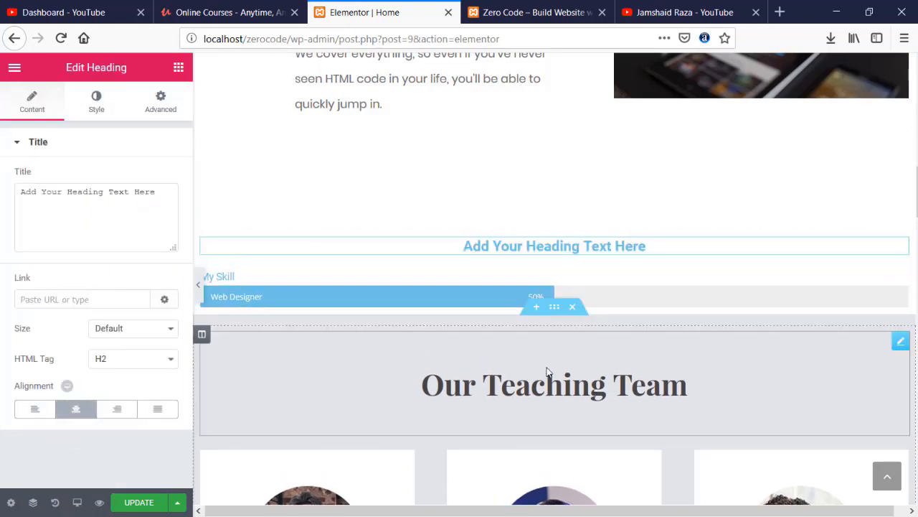
{"action": "left_click", "coordinate": [89, 102]}
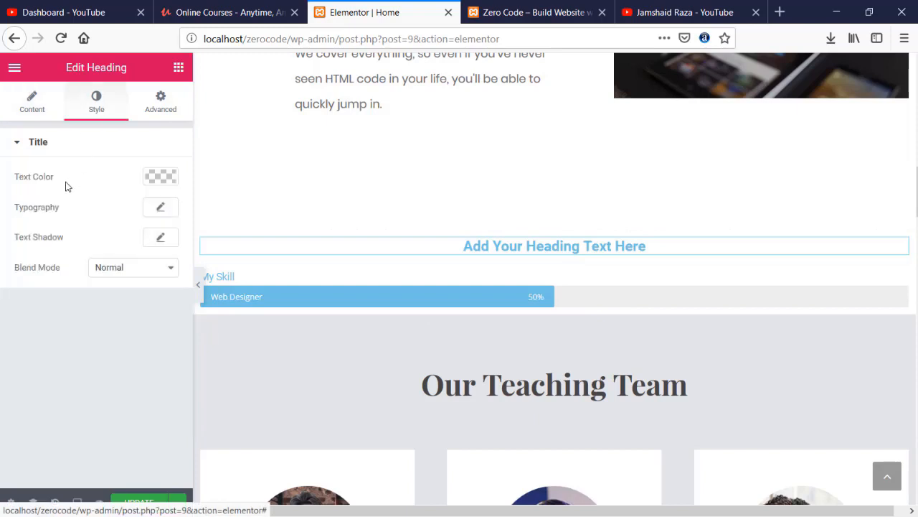
{"action": "left_click", "coordinate": [157, 208]}
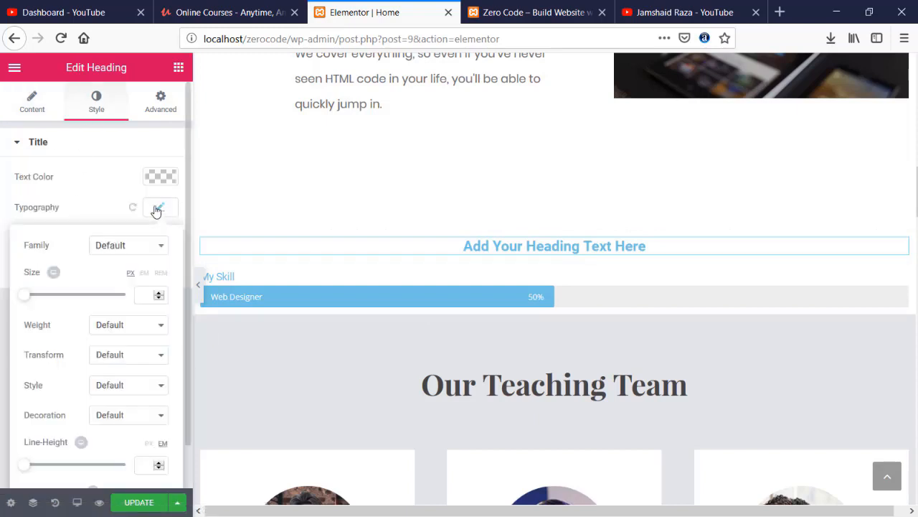
{"action": "left_click_drag", "start_coordinate": [27, 298], "coordinate": [44, 300]}
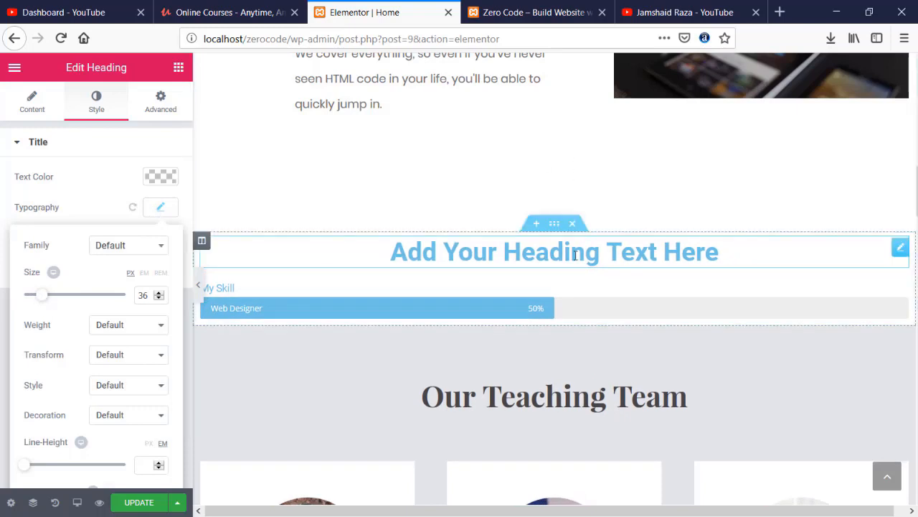
- Replace the placeholder heading text with 'Our Expertise'
{"action": "double_click", "coordinate": [551, 252]}
{"action": "triple_click", "coordinate": [575, 253]}
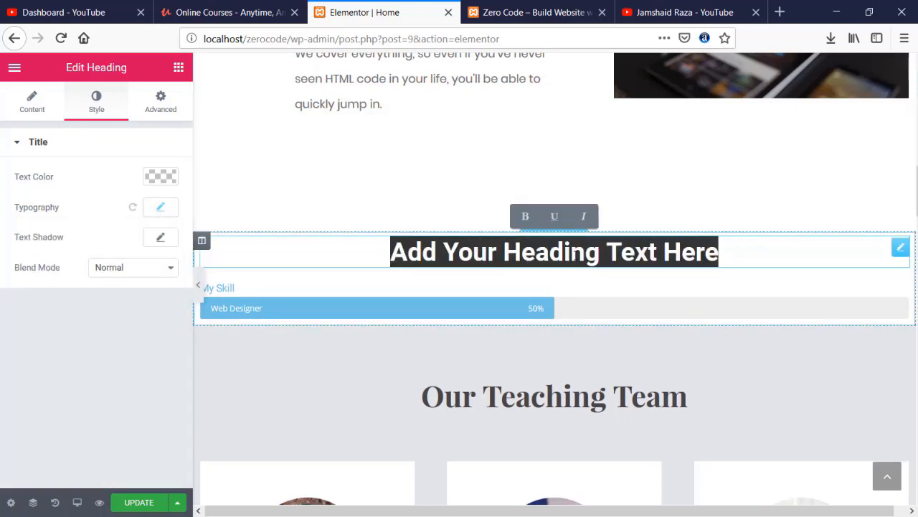
{"action": "type", "text": "Out"}
{"action": "key", "text": "BackSpace"}
{"action": "type", "text": "r"}
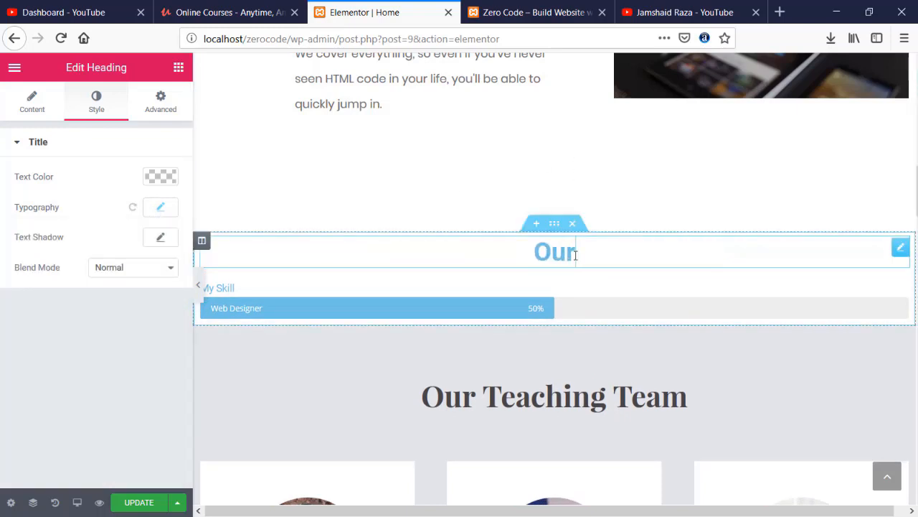
{"action": "type", "text": " Expertise"}
{"action": "key", "text": "BackSpace"}
{"action": "type", "text": "se"}
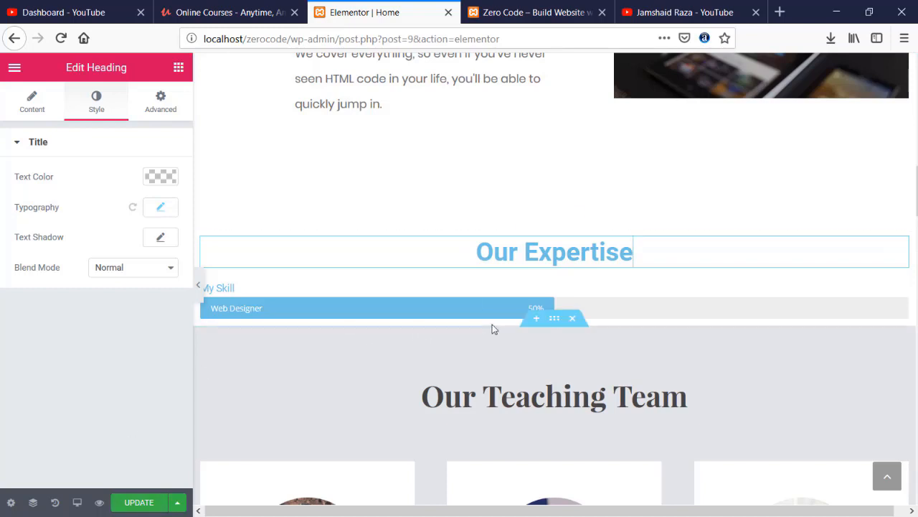
{"action": "left_click", "coordinate": [467, 303]}
- Set the first bar's title to 'Development', label to 'Wordpress' and percentage to 95
{"action": "left_click_drag", "start_coordinate": [246, 294], "coordinate": [237, 294]}
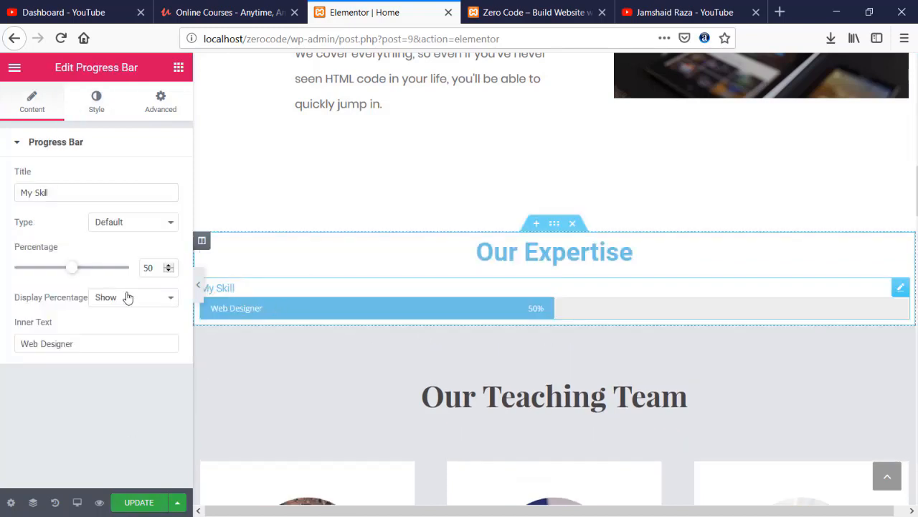
{"action": "triple_click", "coordinate": [63, 192]}
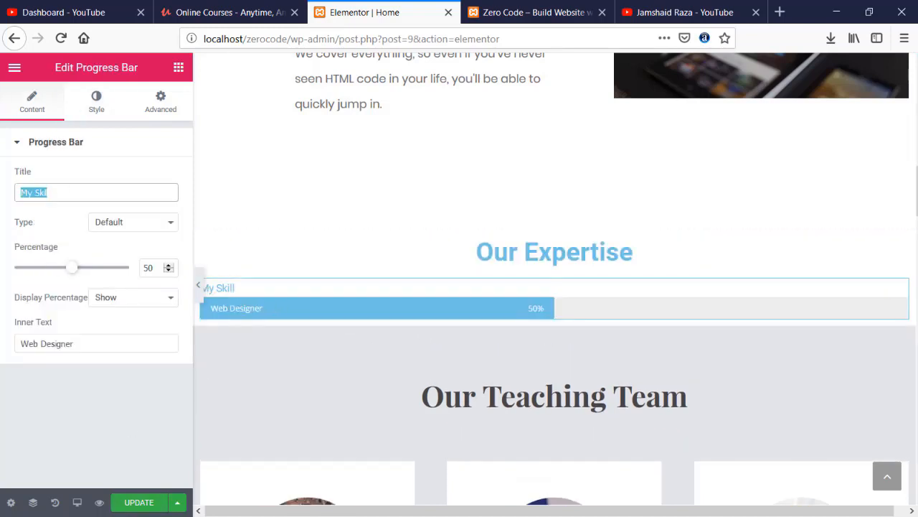
{"action": "type", "text": "Devl"}
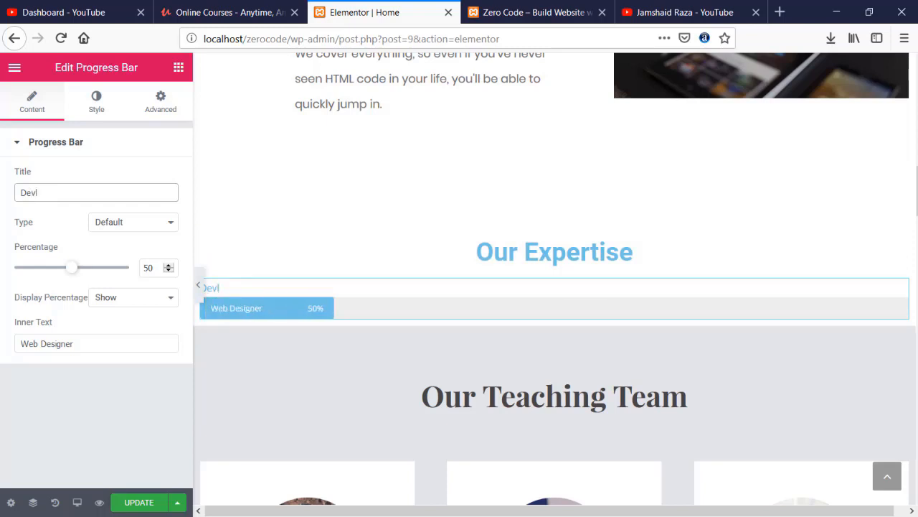
{"action": "key", "text": "BackSpace"}
{"action": "type", "text": "elop"}
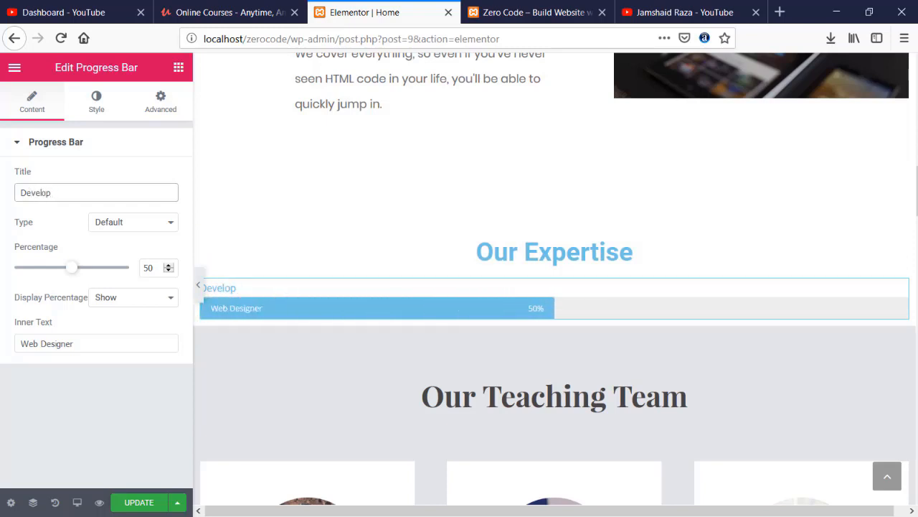
{"action": "type", "text": "ment"}
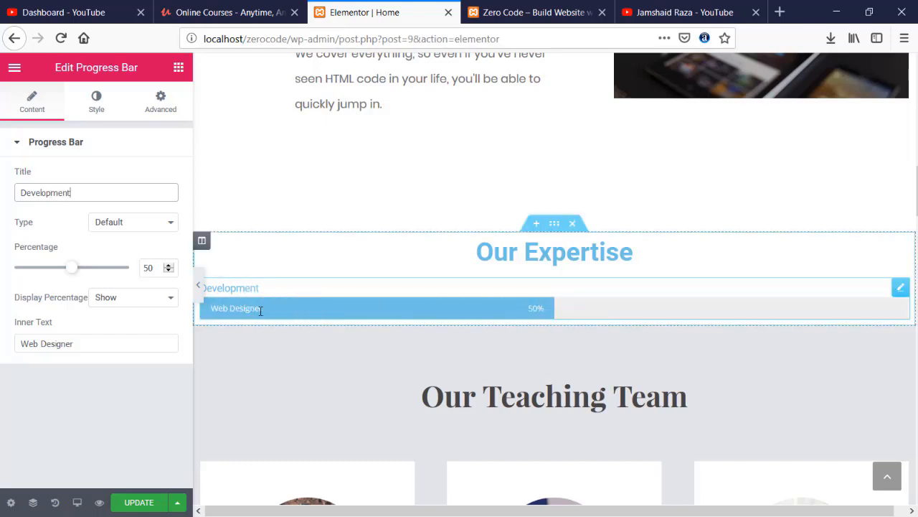
{"action": "triple_click", "coordinate": [92, 345]}
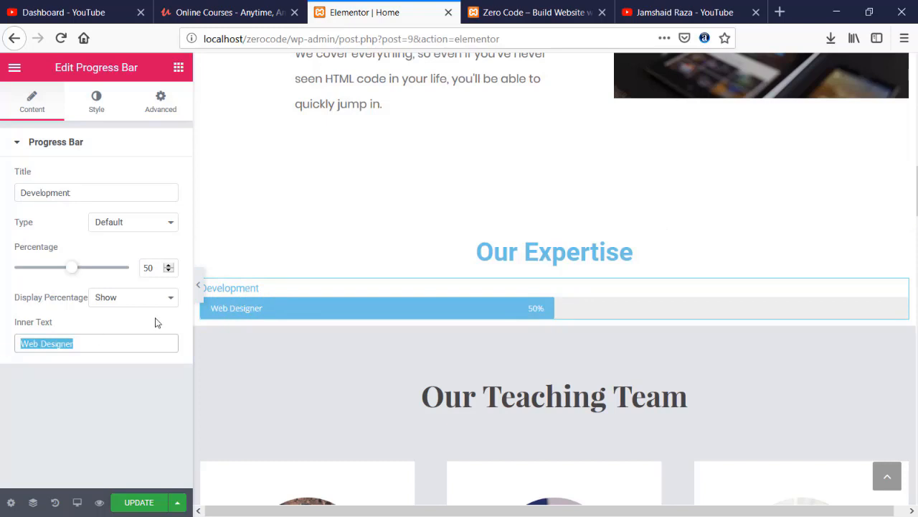
{"action": "type", "text": "PHP"}
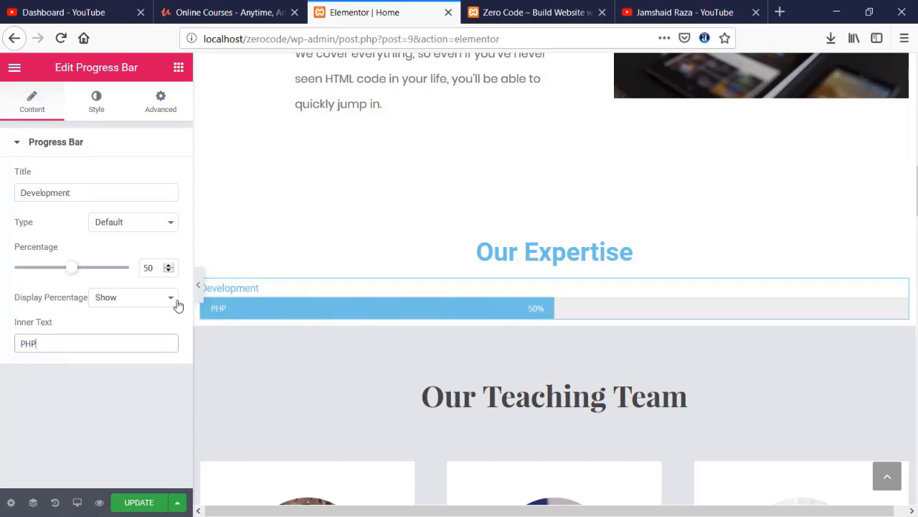
{"action": "type", "text": "Word"}
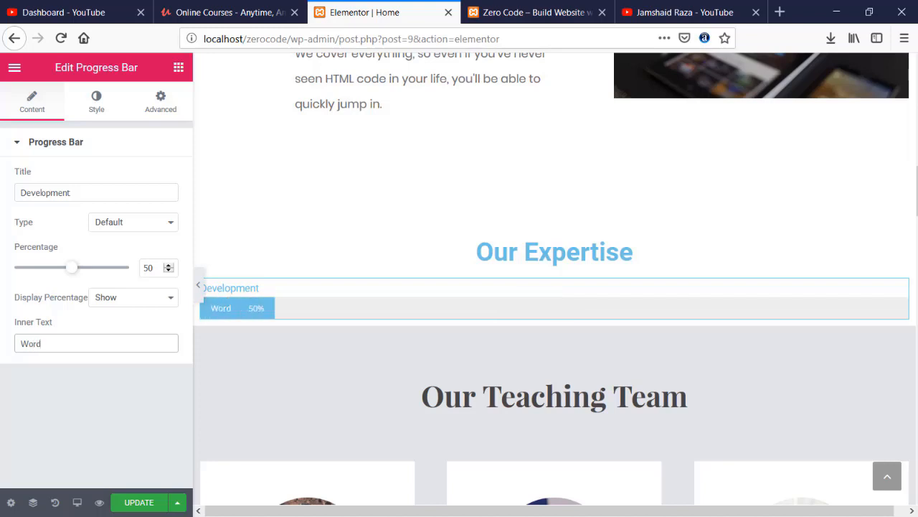
{"action": "type", "text": "press"}
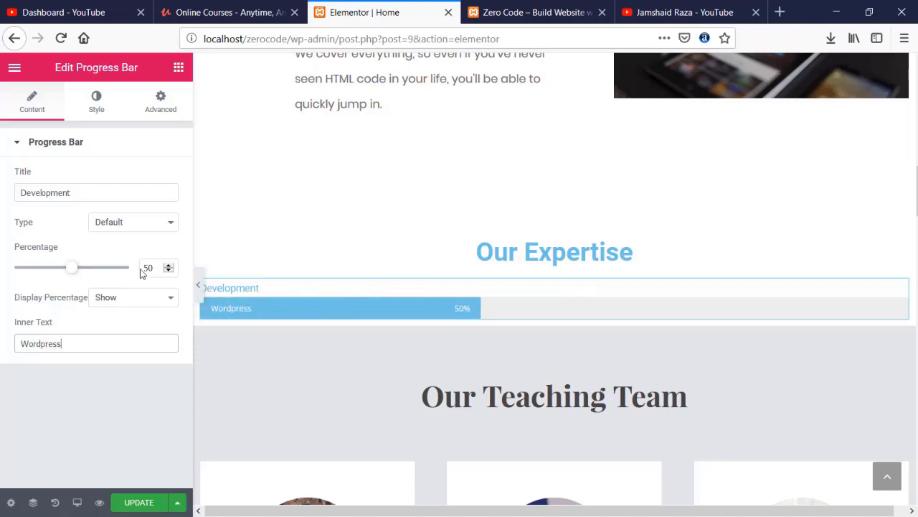
{"action": "double_click", "coordinate": [145, 268]}
{"action": "type", "text": "95"}
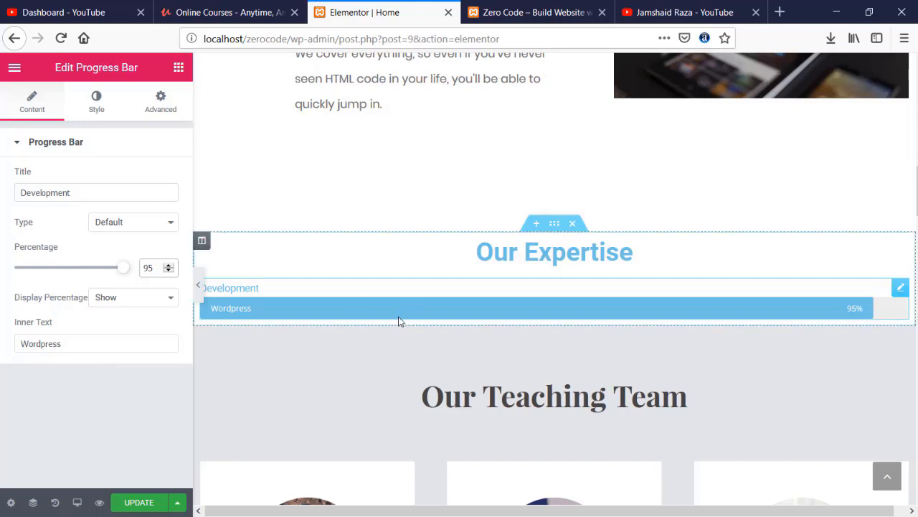
{"action": "left_click", "coordinate": [302, 308]}
- Duplicate the bar as an untitled 'PHP' bar at 85%
{"action": "key", "text": "ctrl+d"}
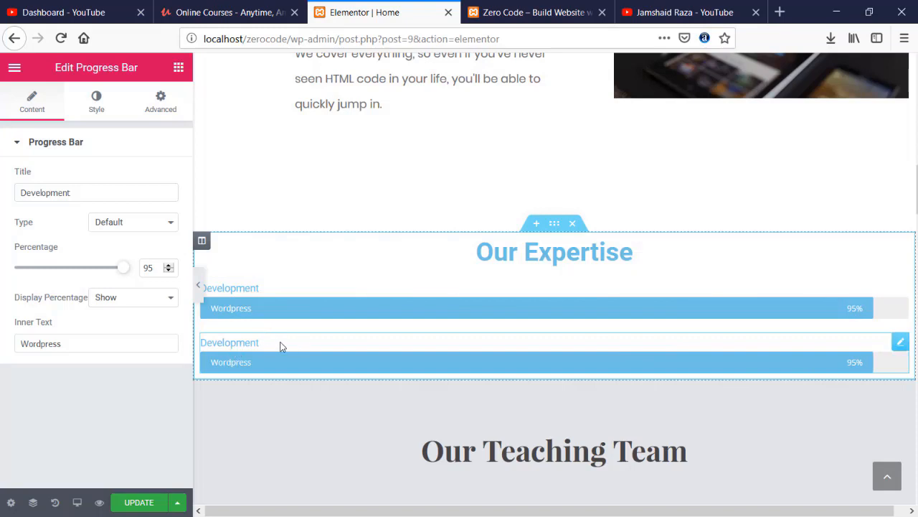
{"action": "double_click", "coordinate": [79, 192]}
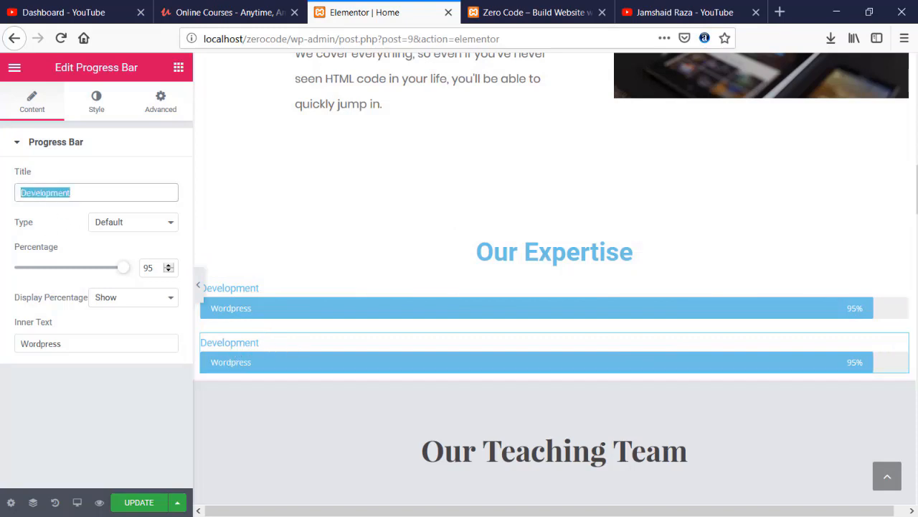
{"action": "key", "text": "BackSpace"}
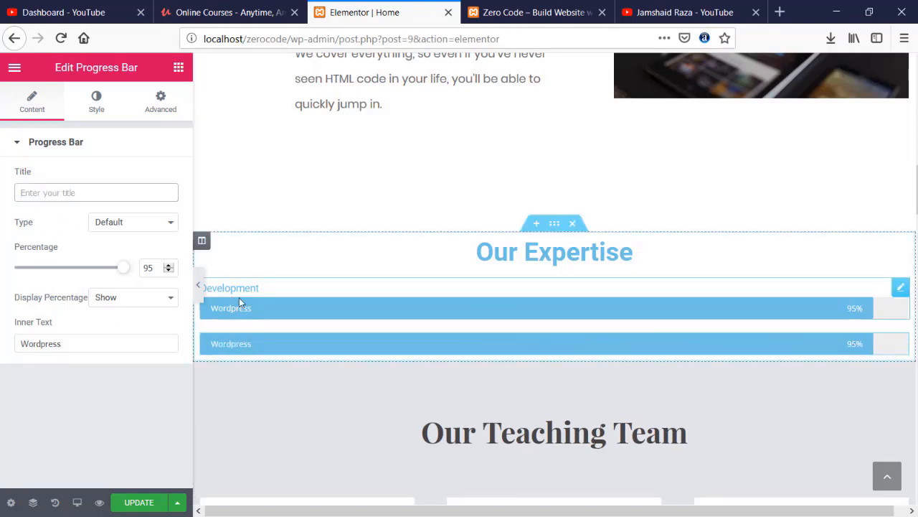
{"action": "double_click", "coordinate": [50, 344]}
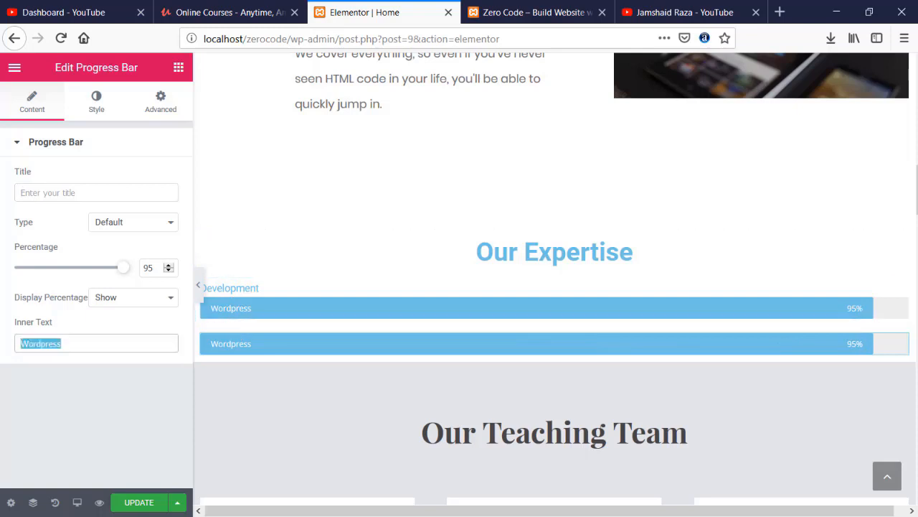
{"action": "type", "text": "PHP"}
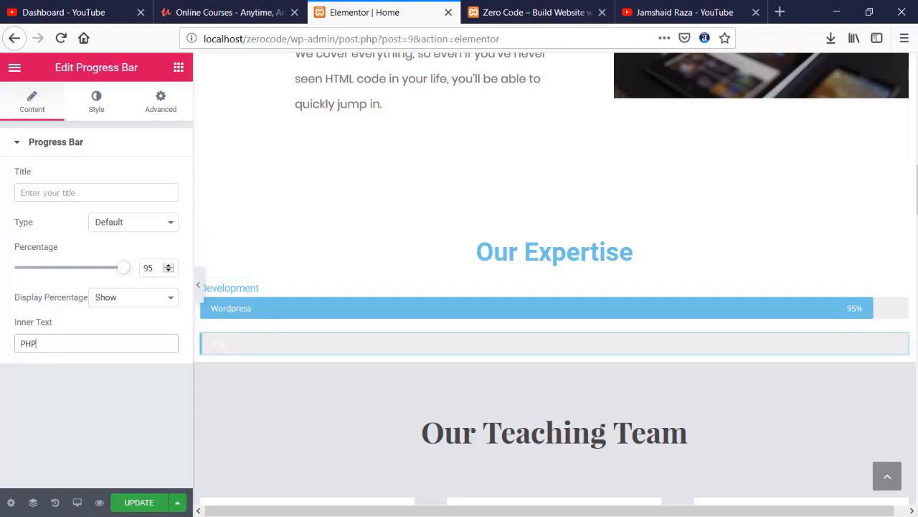
{"action": "double_click", "coordinate": [149, 267]}
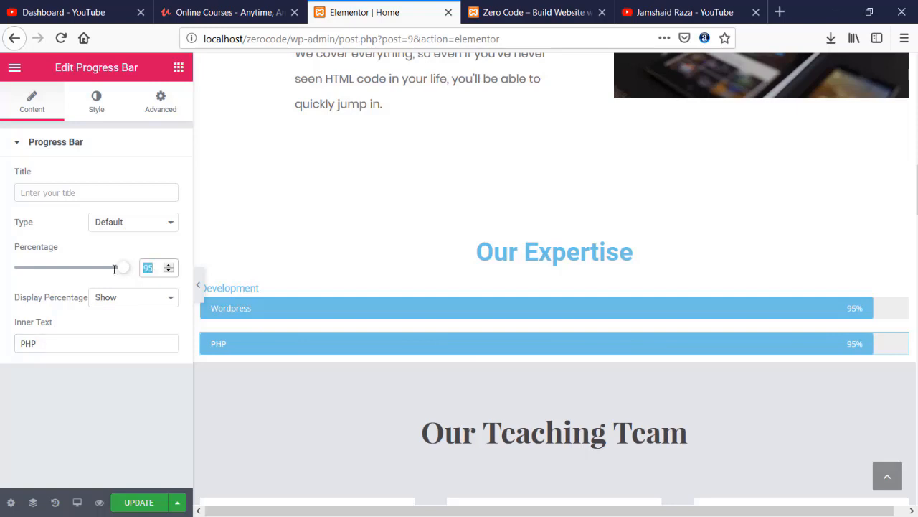
{"action": "type", "text": "85"}
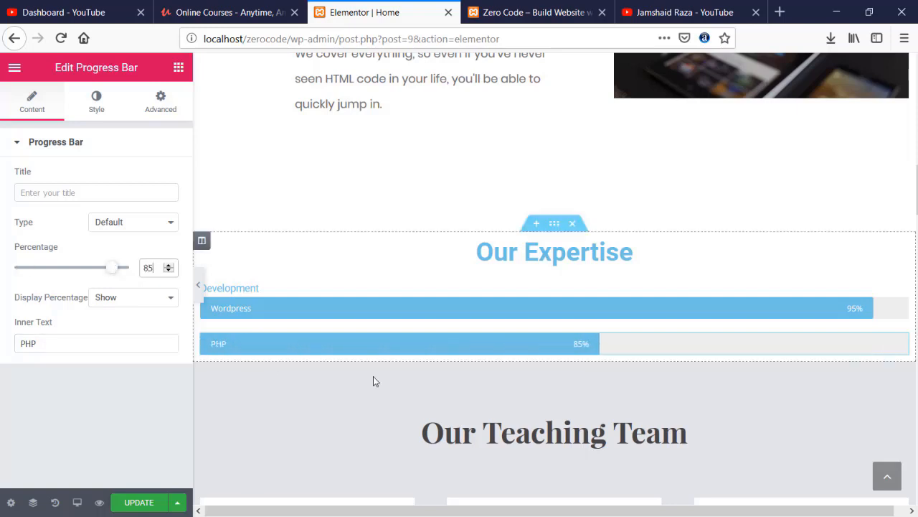
- Duplicate the PHP bar as a 'JavaScript' bar at 70%
{"action": "key", "text": "ctrl+d"}
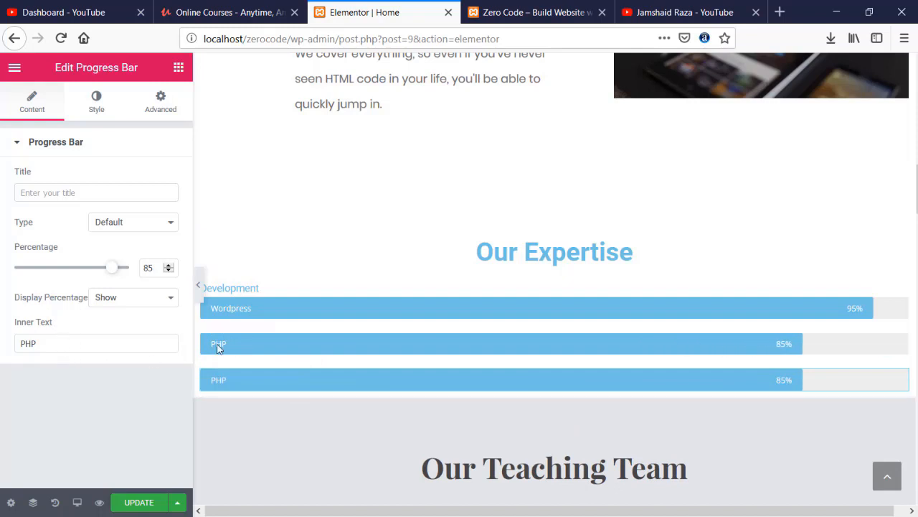
{"action": "double_click", "coordinate": [32, 344]}
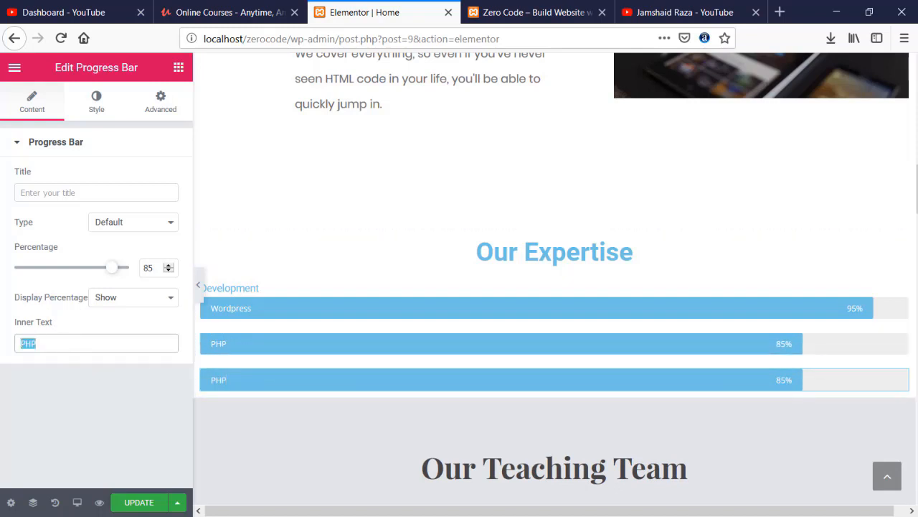
{"action": "type", "text": "JavaSc"}
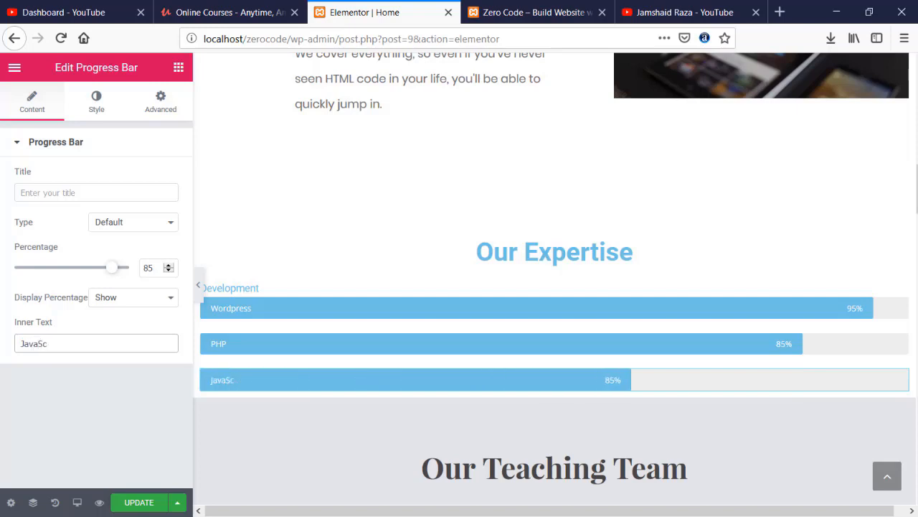
{"action": "key", "text": "BackSpace"}
{"action": "key", "text": "BackSpace"}
{"action": "type", "text": "scrip"}
{"action": "key", "text": "BackSpace"}
{"action": "key", "text": "BackSpace"}
{"action": "key", "text": "BackSpace"}
{"action": "key", "text": "BackSpace"}
{"action": "key", "text": "BackSpace"}
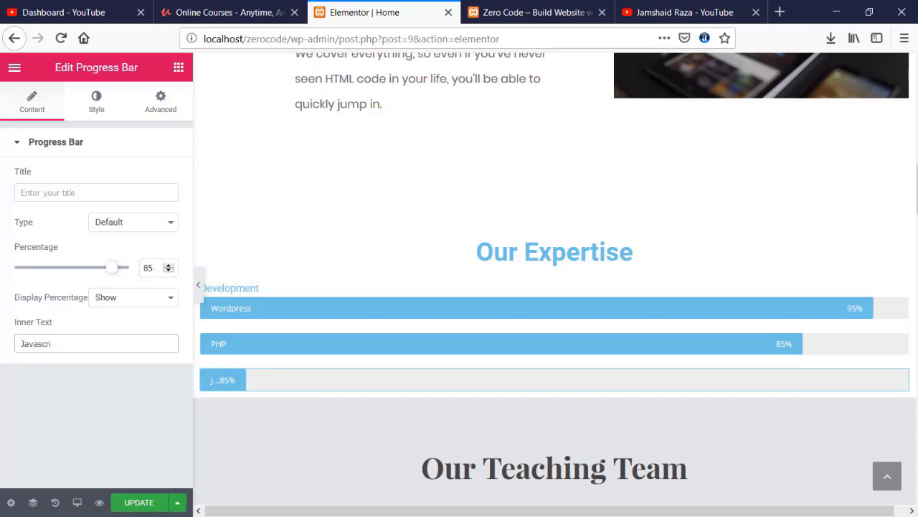
{"action": "type", "text": "Script"}
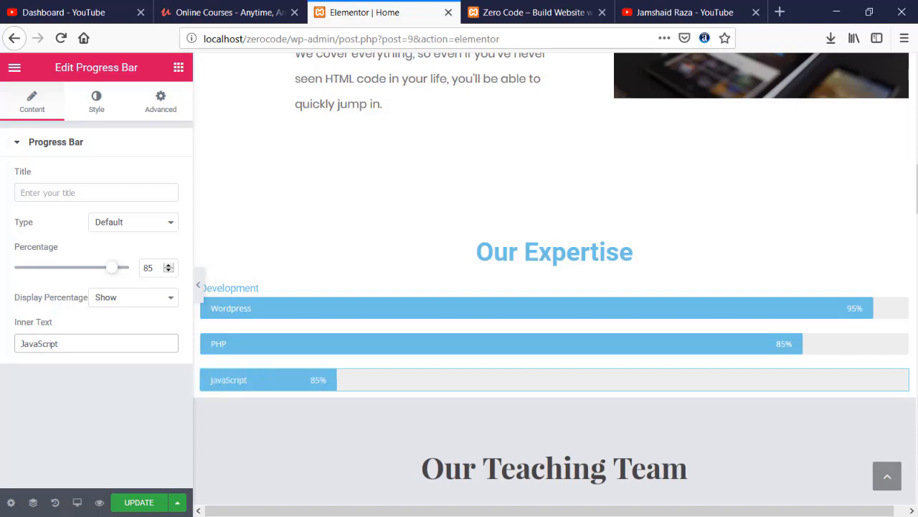
{"action": "left_click_drag", "start_coordinate": [155, 266], "coordinate": [130, 266]}
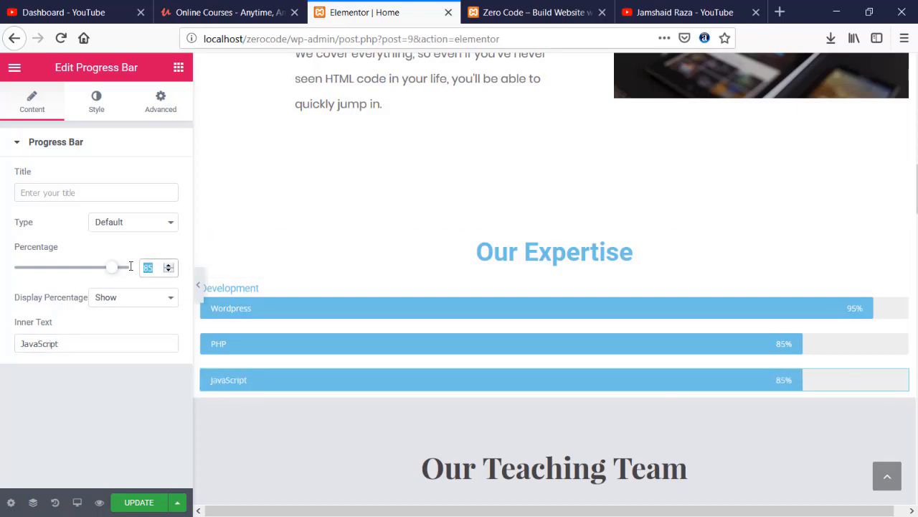
{"action": "type", "text": "70"}
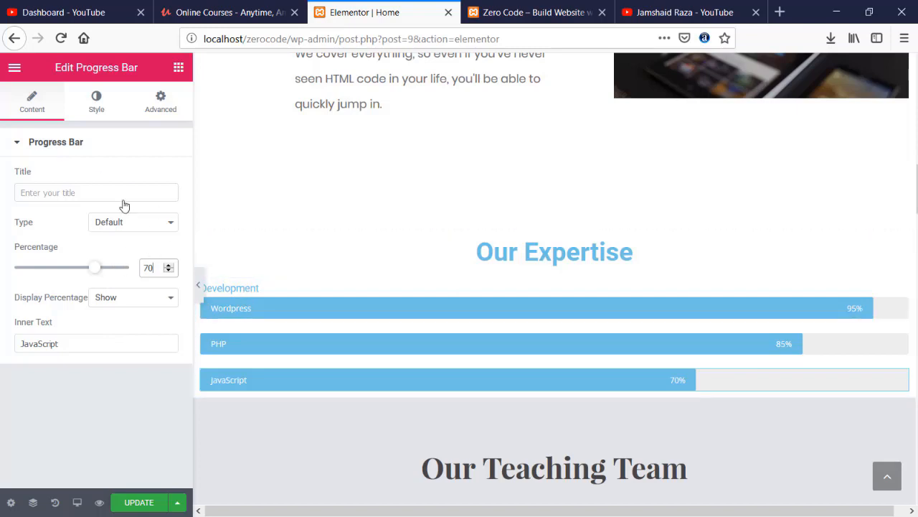
{"action": "left_click", "coordinate": [178, 67]}
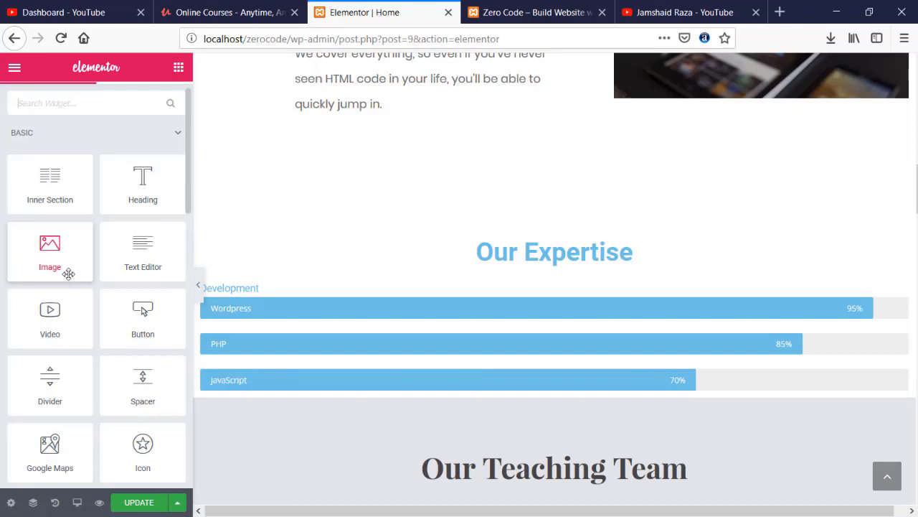
- Add a Progress Bar below JavaScript titled 'Design' with inner text 'Photoshop' at 80%
{"action": "type", "text": "pro"}
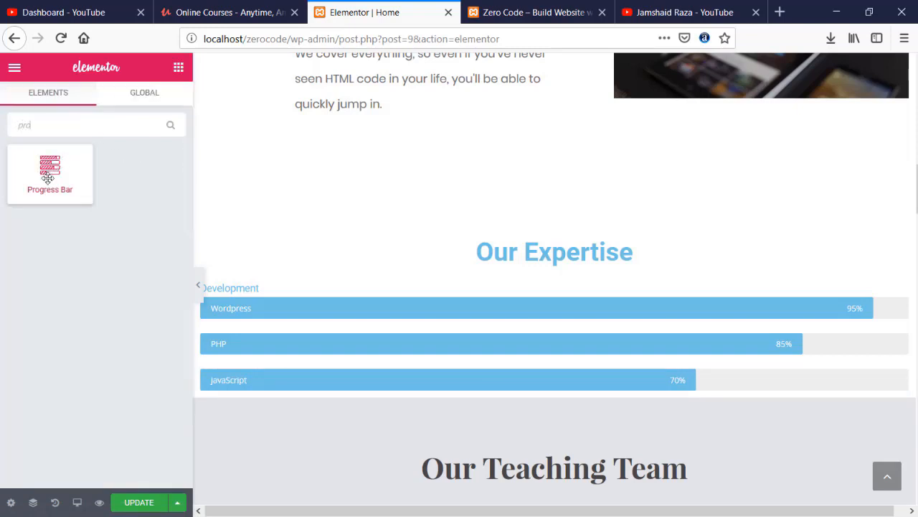
{"action": "left_click_drag", "start_coordinate": [49, 173], "coordinate": [312, 396]}
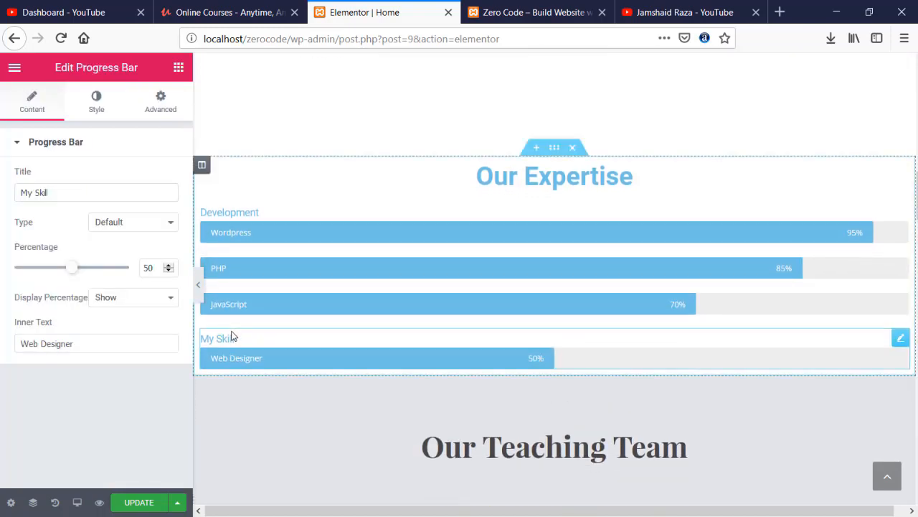
{"action": "left_click_drag", "start_coordinate": [67, 193], "coordinate": [2, 189]}
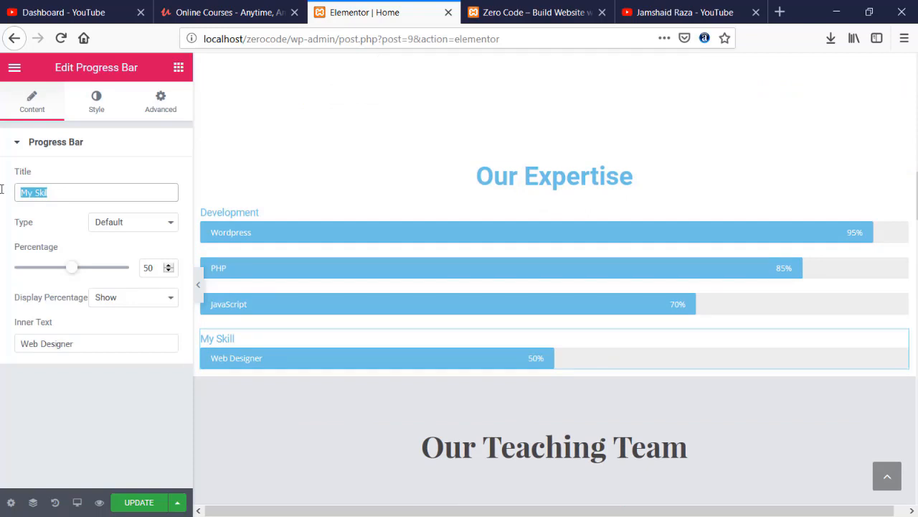
{"action": "type", "text": "D"}
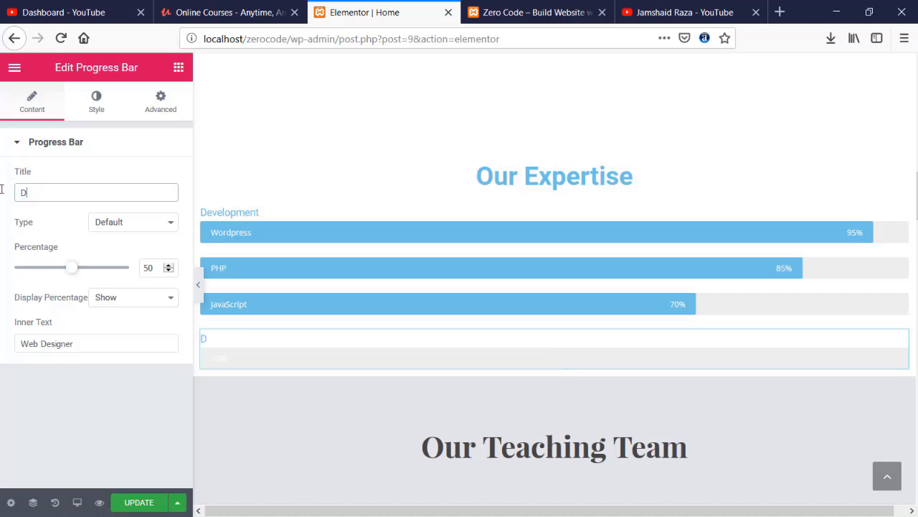
{"action": "type", "text": "esign"}
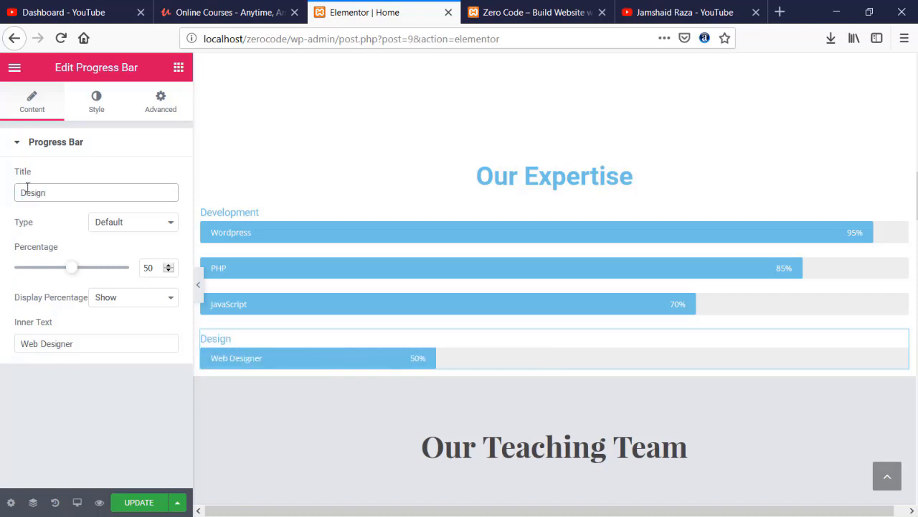
{"action": "left_click_drag", "start_coordinate": [81, 344], "coordinate": [17, 345]}
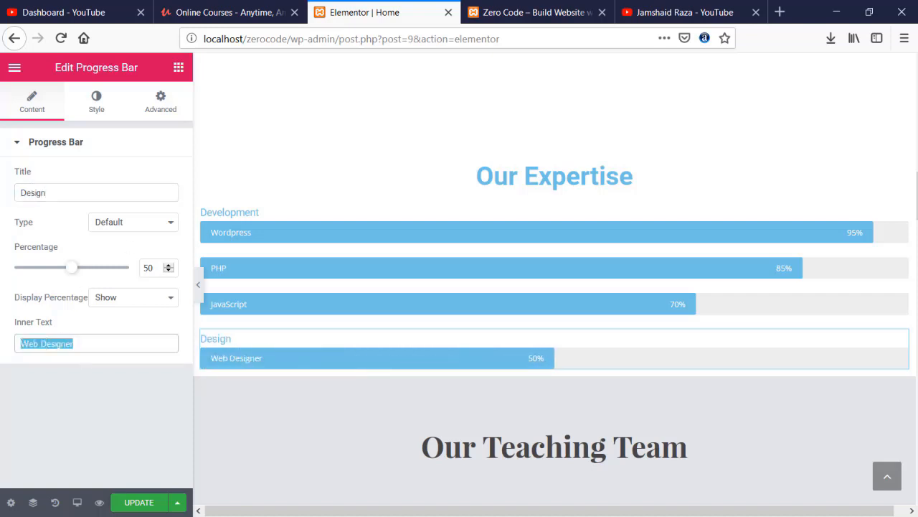
{"action": "type", "text": "Phot"}
{"action": "key", "text": "BackSpace"}
{"action": "type", "text": "otoshop"}
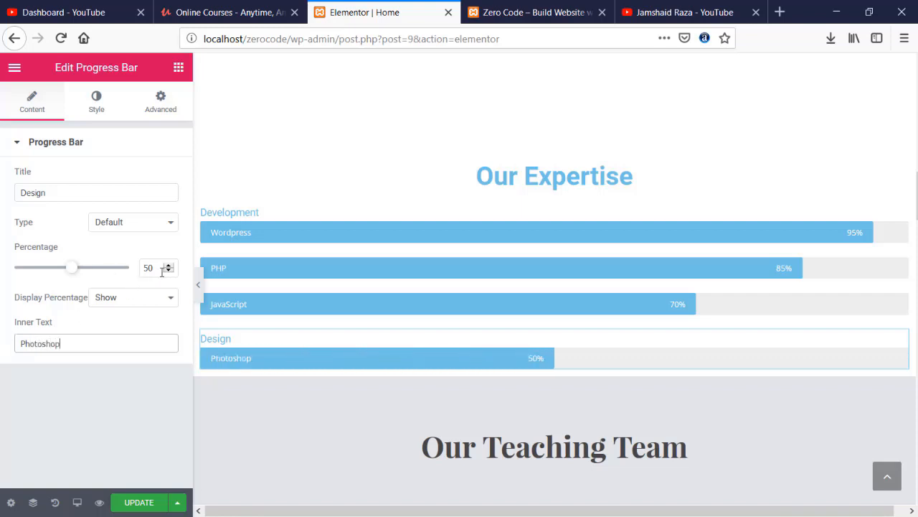
{"action": "left_click_drag", "start_coordinate": [161, 268], "coordinate": [119, 269]}
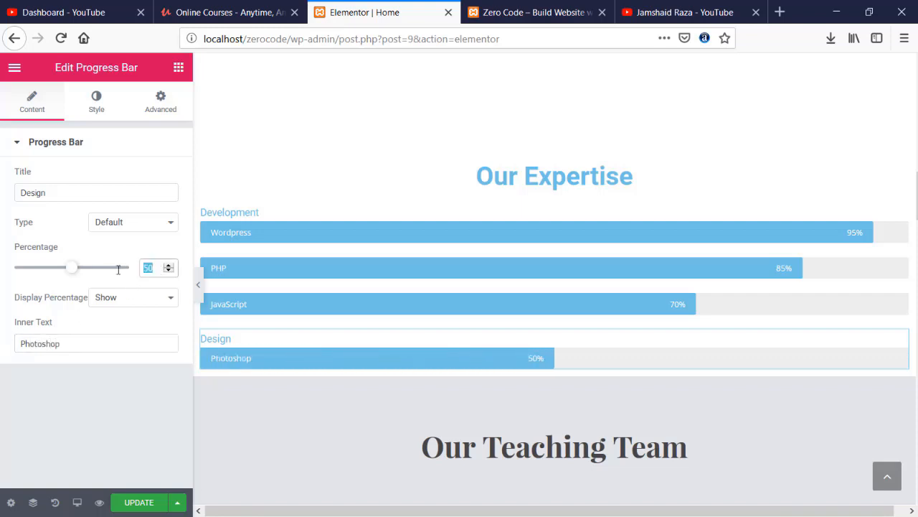
{"action": "type", "text": "80"}
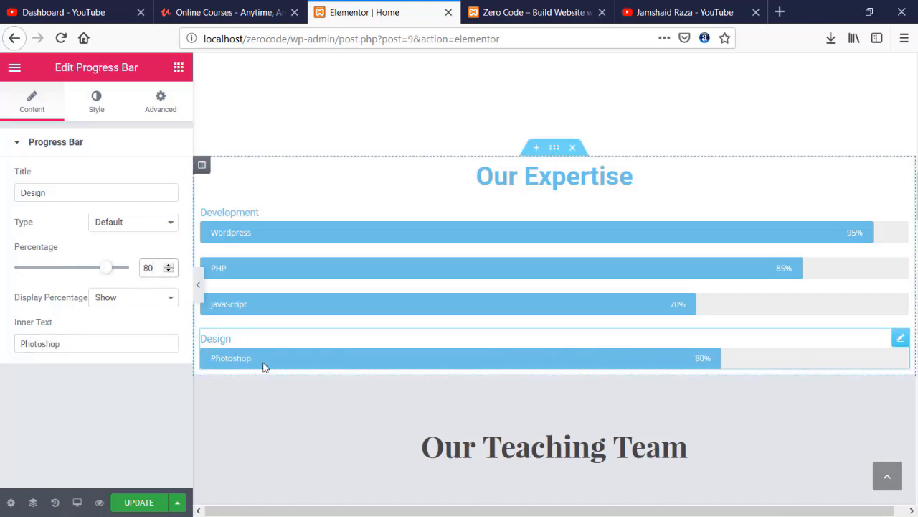
- Duplicate it as an untitled 'Illustrator' bar at 95% and update the page
{"action": "key", "text": "ctrl+d"}
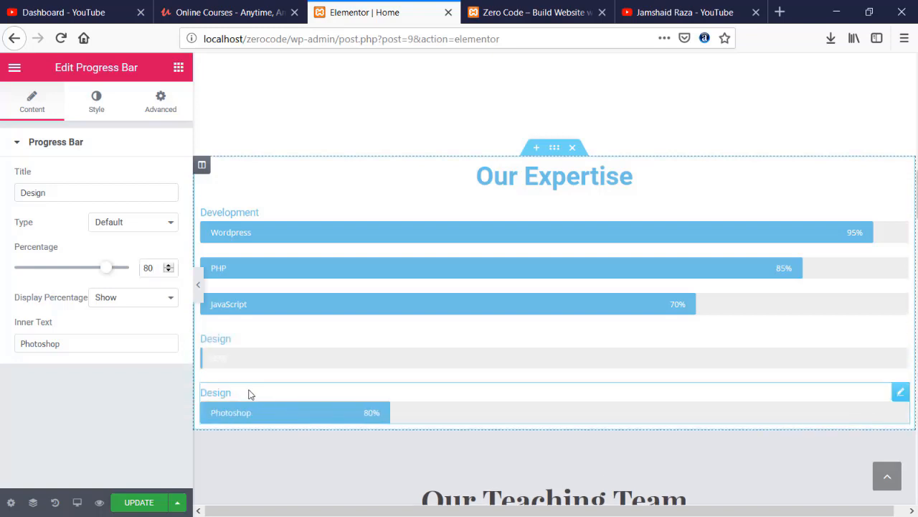
{"action": "double_click", "coordinate": [67, 193]}
{"action": "key", "text": "BackSpace"}
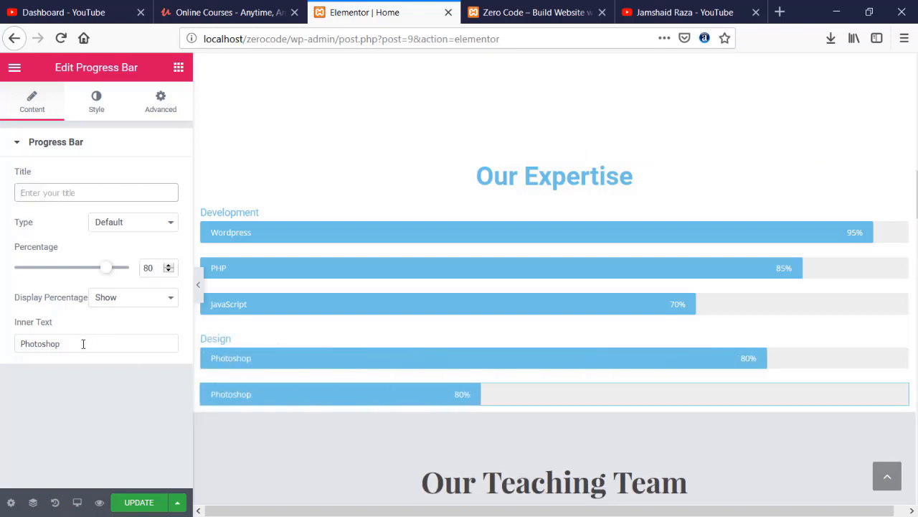
{"action": "double_click", "coordinate": [82, 343]}
{"action": "type", "text": "llustrator"}
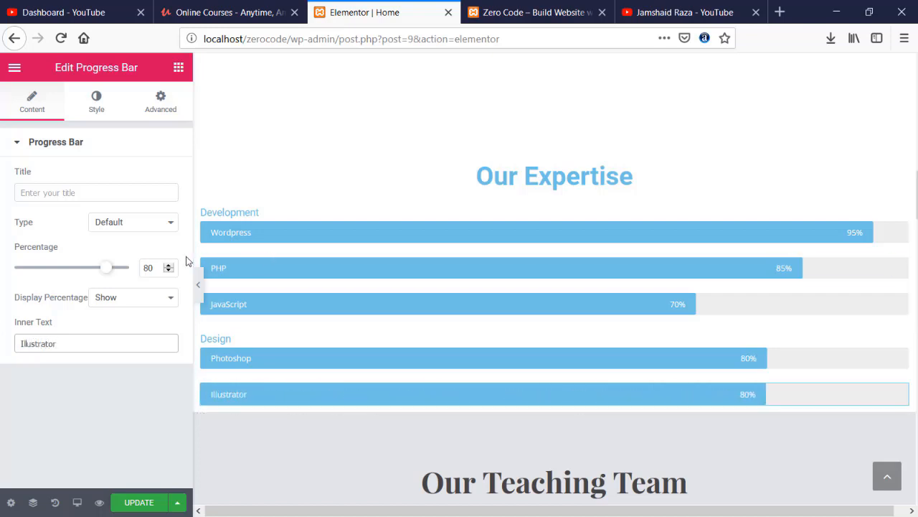
{"action": "left_click_drag", "start_coordinate": [152, 275], "coordinate": [119, 274]}
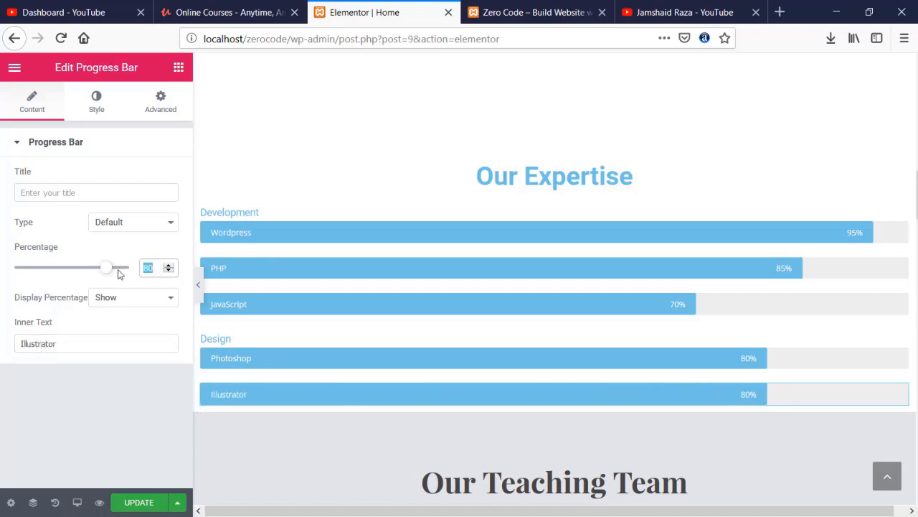
{"action": "type", "text": "95"}
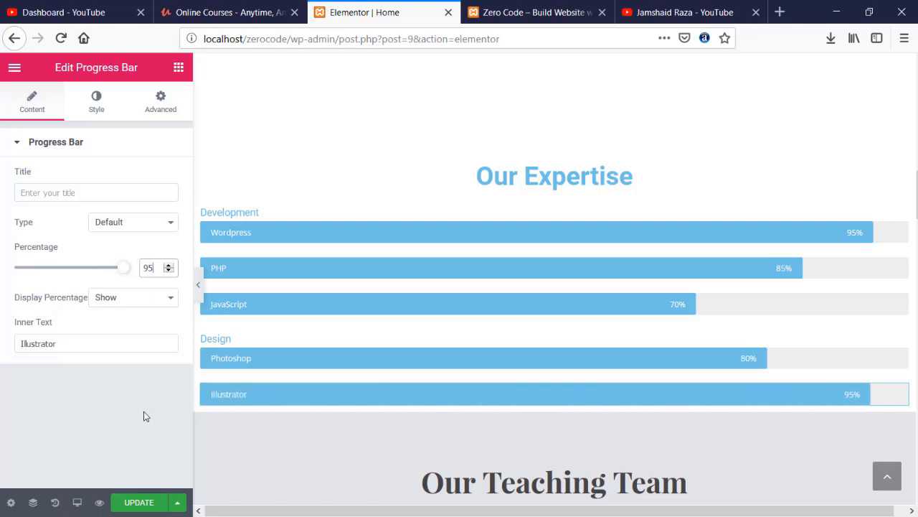
{"action": "left_click", "coordinate": [73, 362]}
{"action": "left_click", "coordinate": [126, 504]}
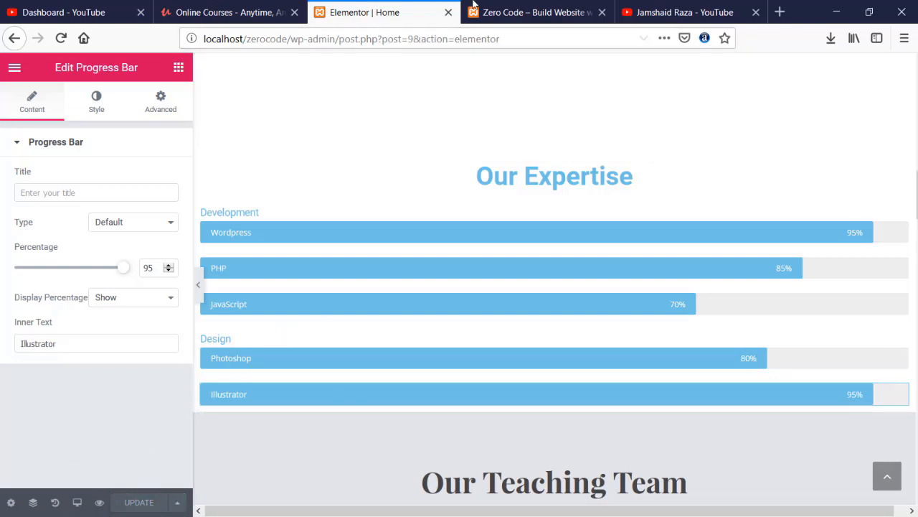
{"action": "left_click", "coordinate": [524, 6]}
- Reload the live Zero Code page to verify the Development and Design skill bars under Our Expertise, then return to the editor
{"action": "left_click", "coordinate": [61, 42]}
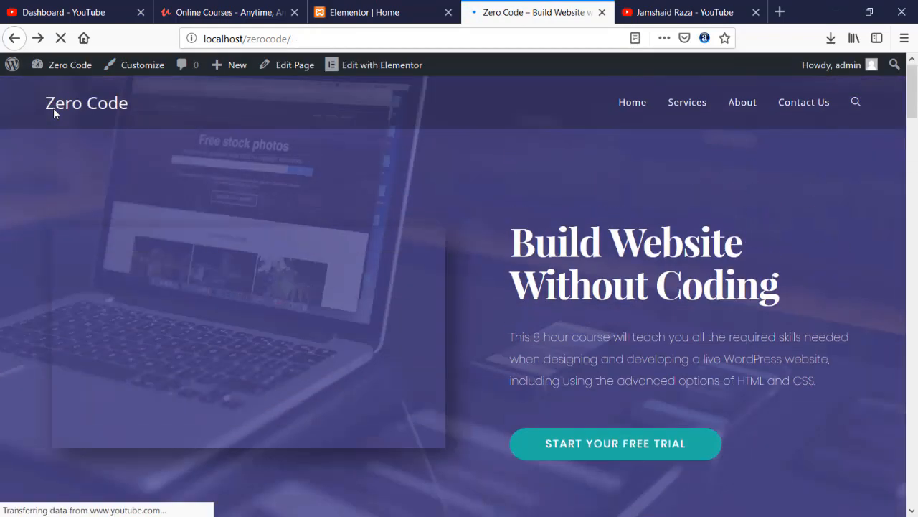
{"action": "scroll", "coordinate": [54, 113], "scroll_direction": "down", "scroll_amount": 10}
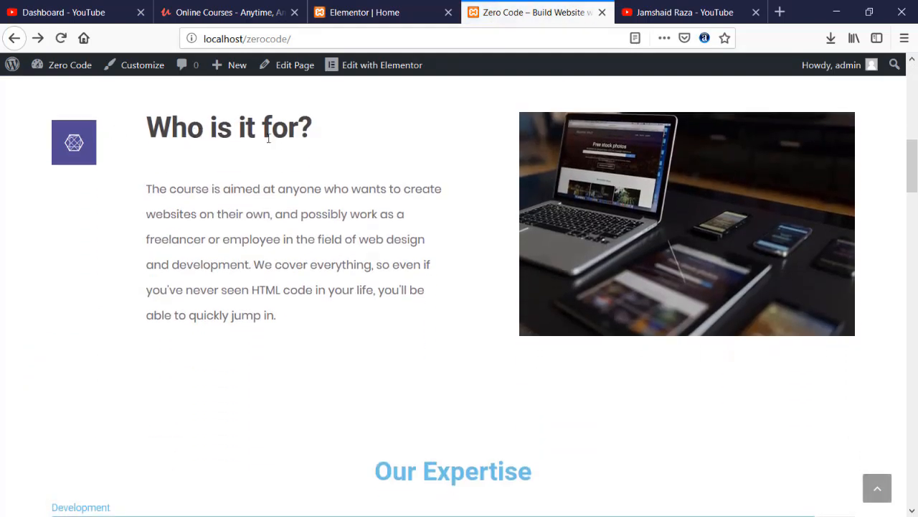
{"action": "scroll", "coordinate": [269, 140], "scroll_direction": "down", "scroll_amount": 4}
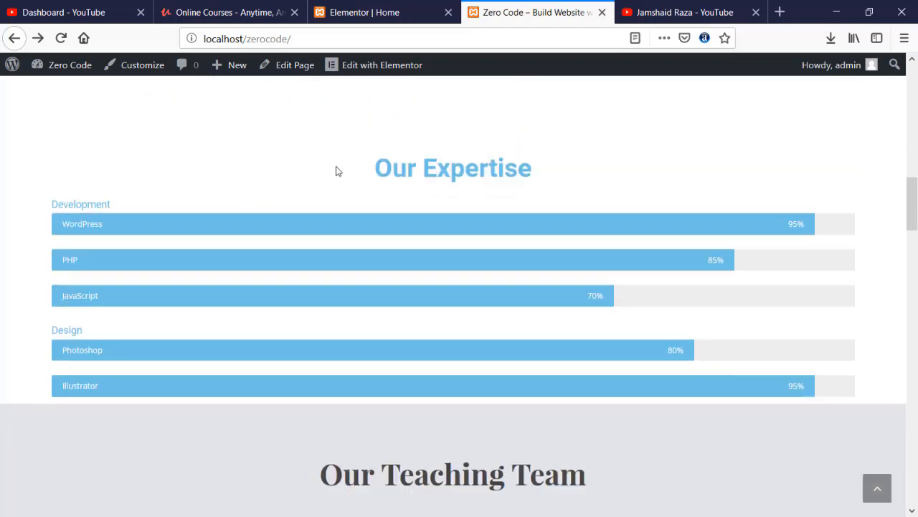
{"action": "left_click_drag", "start_coordinate": [376, 168], "coordinate": [543, 178]}
{"action": "left_click", "coordinate": [543, 178]}
{"action": "left_click_drag", "start_coordinate": [47, 212], "coordinate": [113, 208]}
{"action": "left_click", "coordinate": [97, 228]}
{"action": "left_click_drag", "start_coordinate": [61, 259], "coordinate": [79, 260]}
{"action": "left_click_drag", "start_coordinate": [68, 295], "coordinate": [109, 297]}
{"action": "left_click", "coordinate": [20, 303]}
{"action": "left_click_drag", "start_coordinate": [53, 341], "coordinate": [122, 353]}
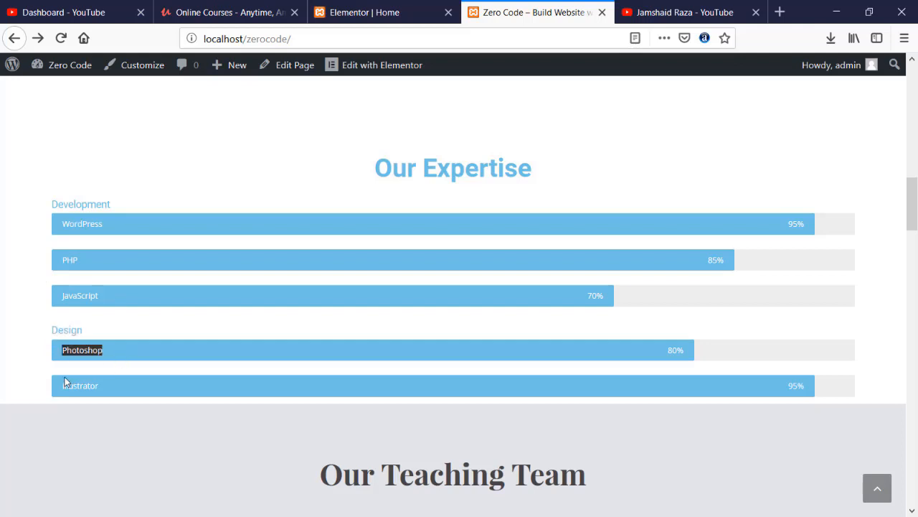
{"action": "left_click_drag", "start_coordinate": [60, 382], "coordinate": [100, 385]}
{"action": "left_click", "coordinate": [152, 331]}
{"action": "scroll", "coordinate": [71, 316], "scroll_direction": "down", "scroll_amount": 3}
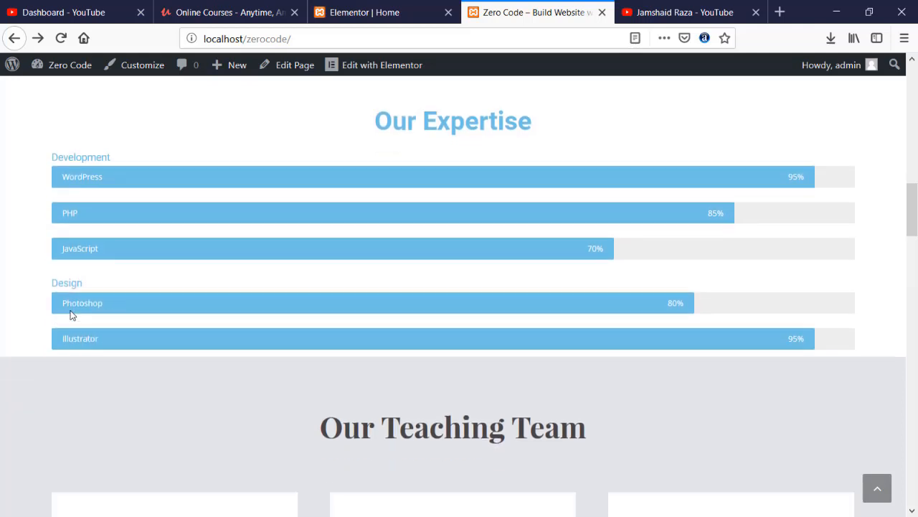
{"action": "left_click", "coordinate": [376, 10]}
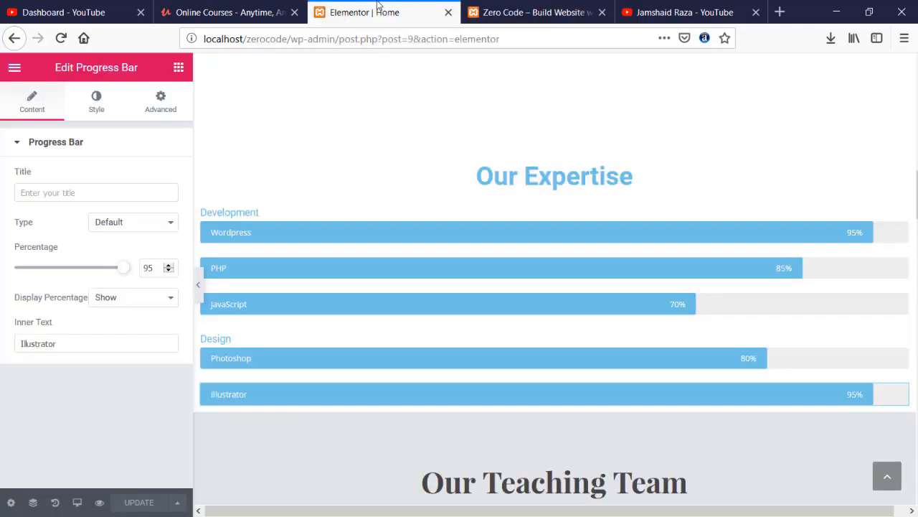
- Try fill colours on the Illustrator bar, ending orange-yellow, and turn the JavaScript bar green
{"action": "left_click", "coordinate": [98, 115]}
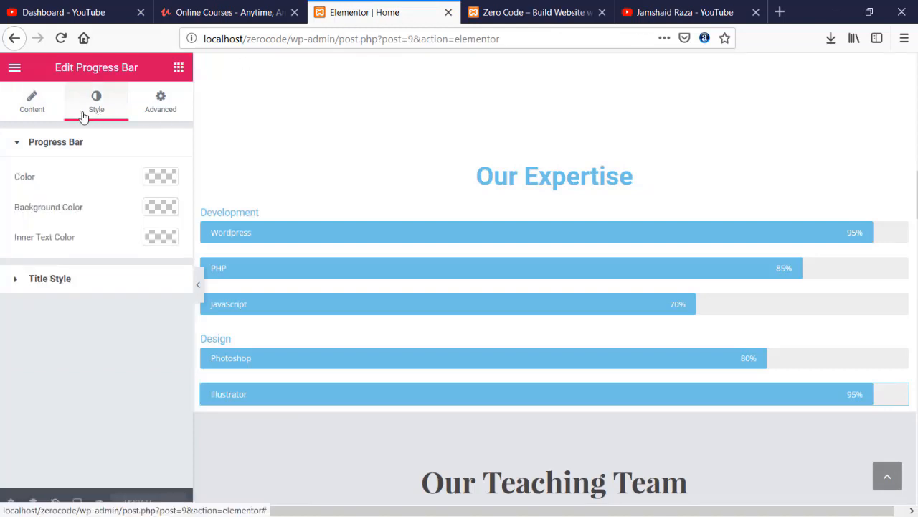
{"action": "left_click", "coordinate": [161, 178]}
{"action": "left_click_drag", "start_coordinate": [96, 282], "coordinate": [92, 315]}
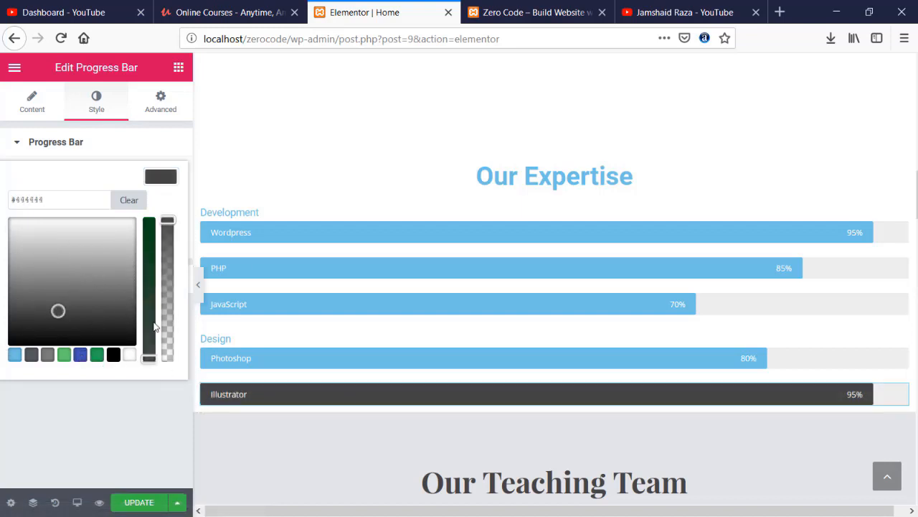
{"action": "left_click", "coordinate": [96, 355]}
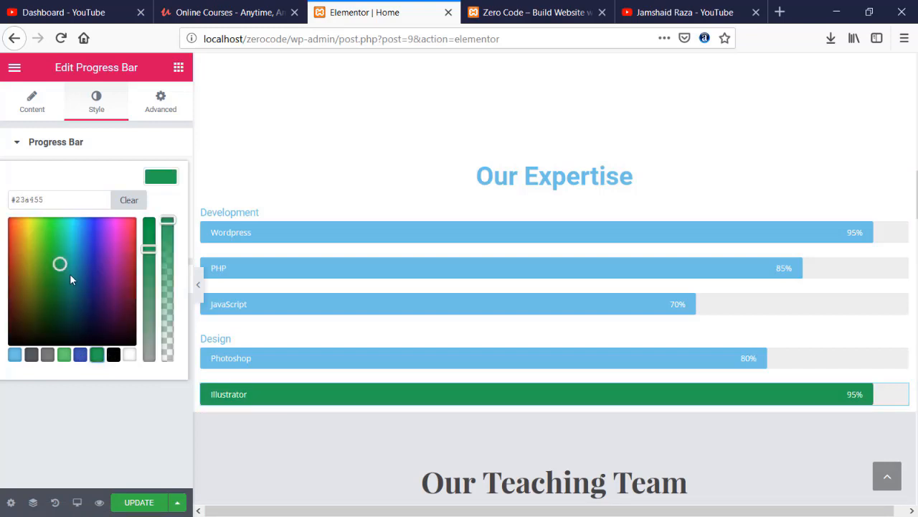
{"action": "left_click_drag", "start_coordinate": [71, 273], "coordinate": [25, 225]}
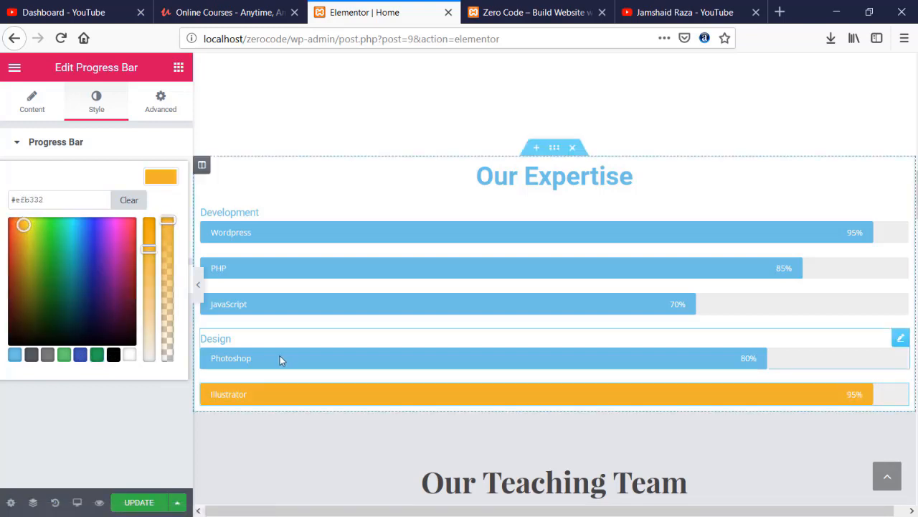
{"action": "left_click", "coordinate": [280, 357]}
{"action": "left_click", "coordinate": [261, 305]}
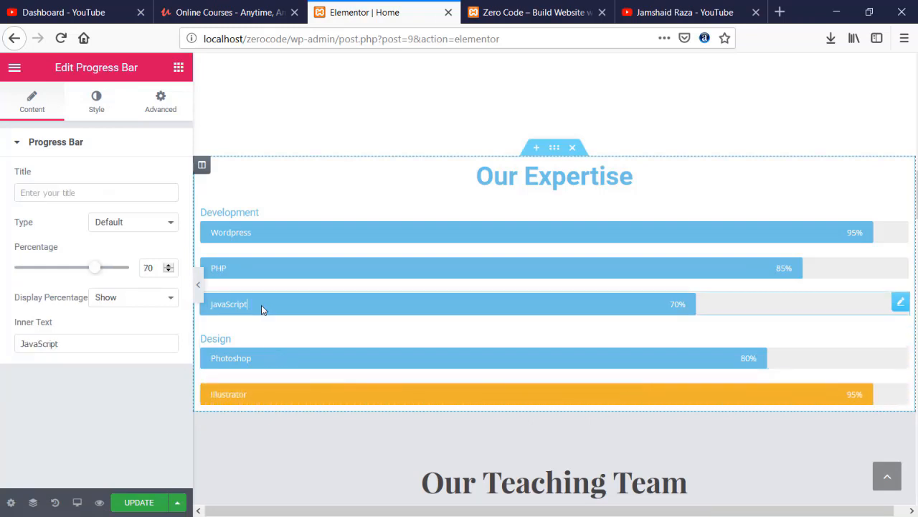
{"action": "left_click", "coordinate": [110, 116]}
{"action": "left_click", "coordinate": [174, 178]}
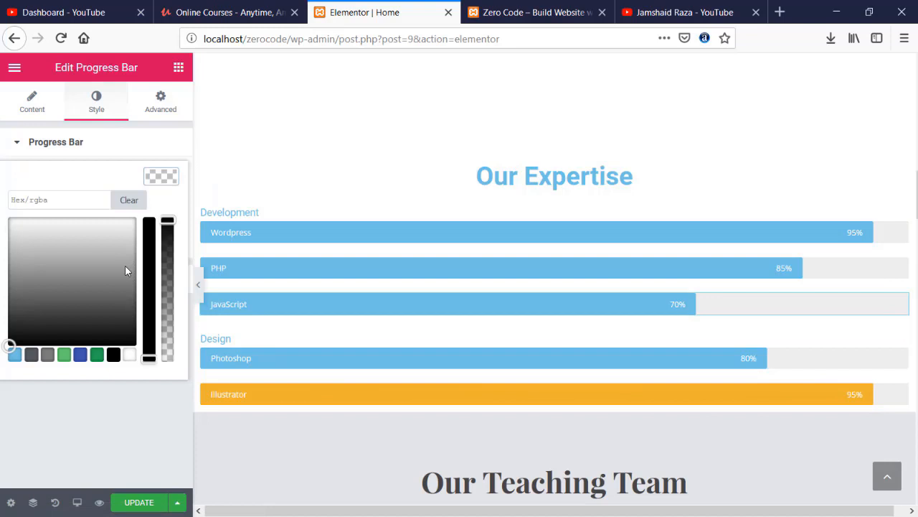
{"action": "left_click", "coordinate": [64, 355]}
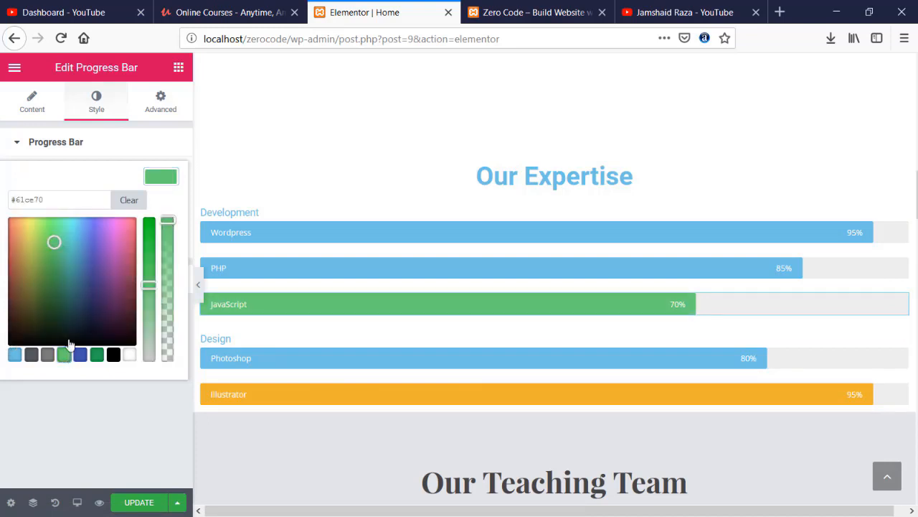
- Set the PHP bar's colour to blue #519fe2
{"action": "left_click", "coordinate": [255, 266]}
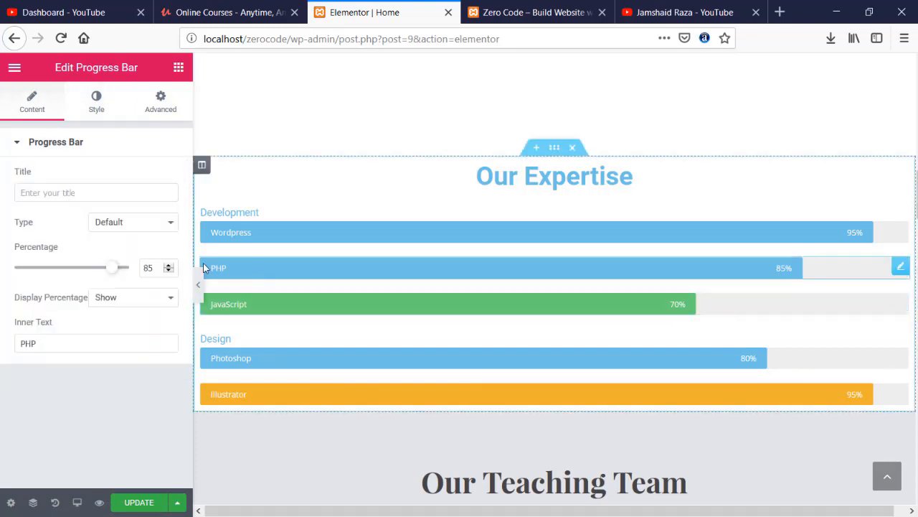
{"action": "left_click", "coordinate": [101, 110]}
{"action": "left_click", "coordinate": [169, 180]}
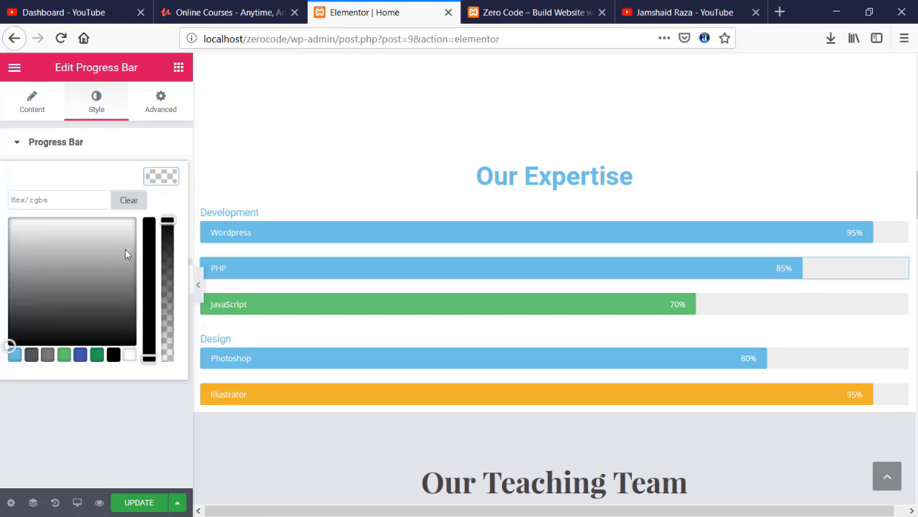
{"action": "left_click", "coordinate": [80, 356]}
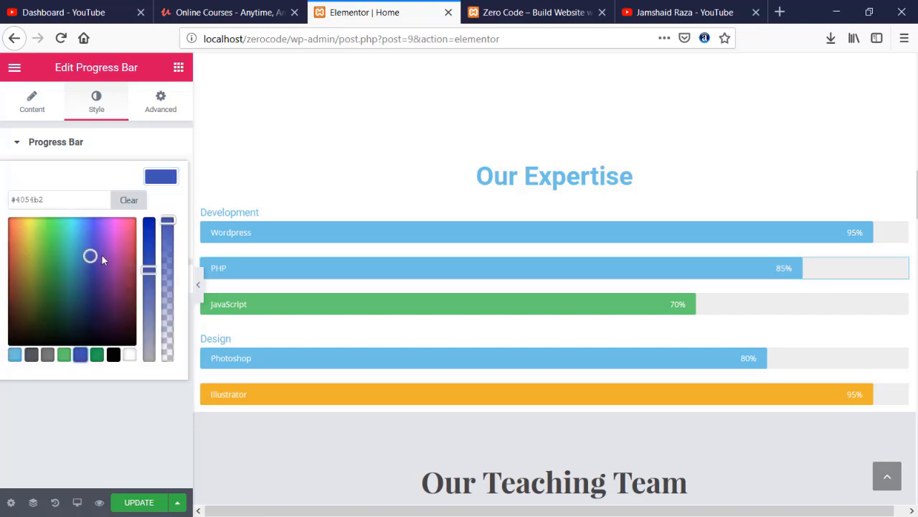
{"action": "left_click_drag", "start_coordinate": [101, 255], "coordinate": [84, 232]}
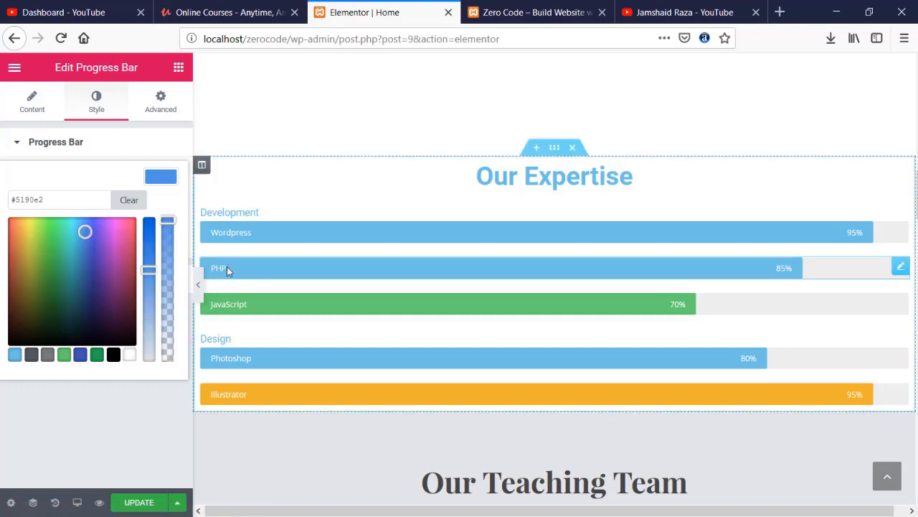
{"action": "left_click", "coordinate": [124, 403]}
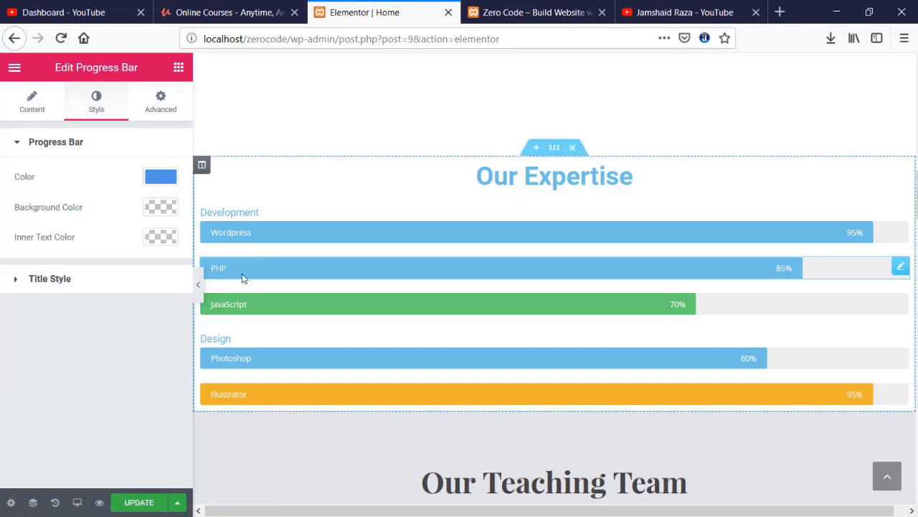
{"action": "left_click", "coordinate": [32, 106]}
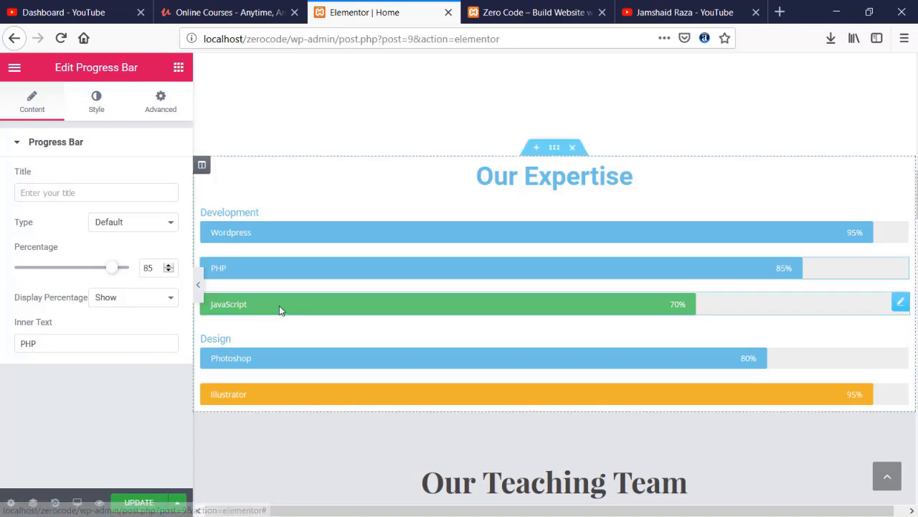
- Set the Wordpress bar's colour to gold #bca553 and update the page
{"action": "left_click", "coordinate": [248, 227]}
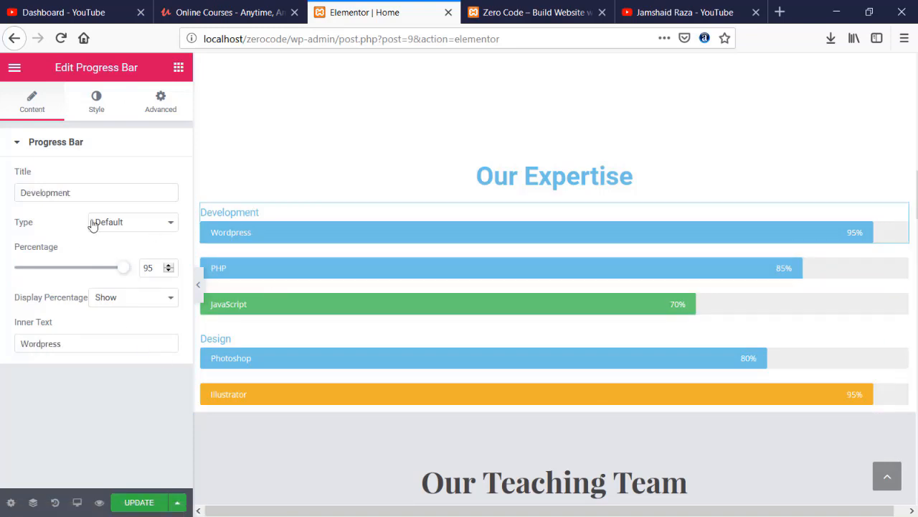
{"action": "left_click", "coordinate": [108, 111]}
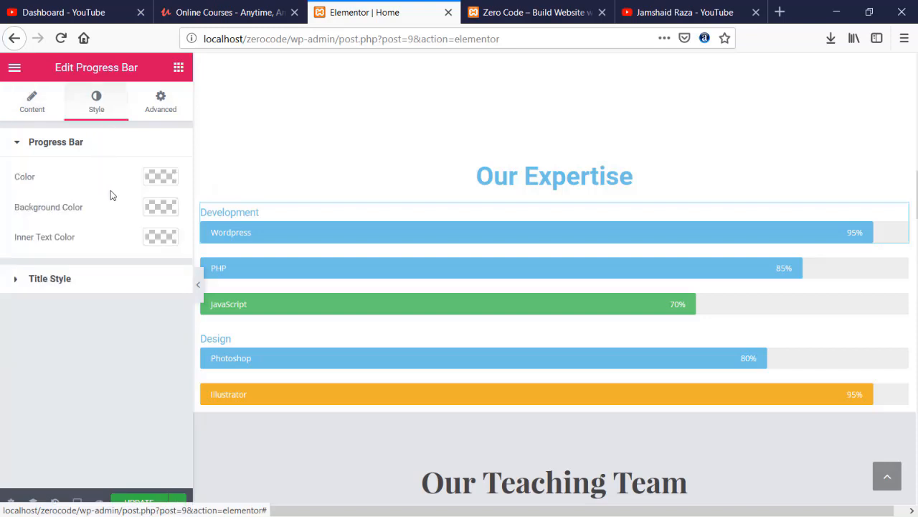
{"action": "left_click", "coordinate": [159, 179]}
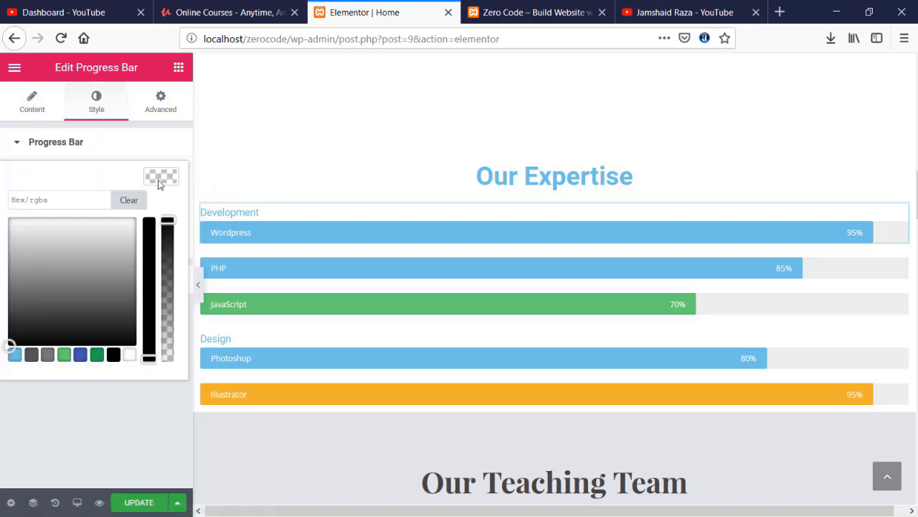
{"action": "left_click", "coordinate": [53, 358]}
{"action": "left_click", "coordinate": [63, 359]}
{"action": "left_click_drag", "start_coordinate": [57, 257], "coordinate": [23, 250]}
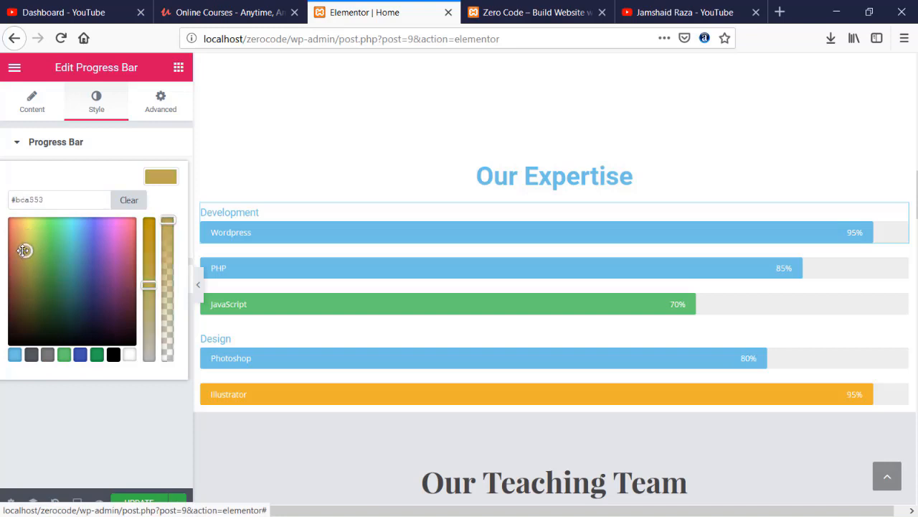
{"action": "left_click", "coordinate": [117, 399]}
{"action": "left_click", "coordinate": [139, 503]}
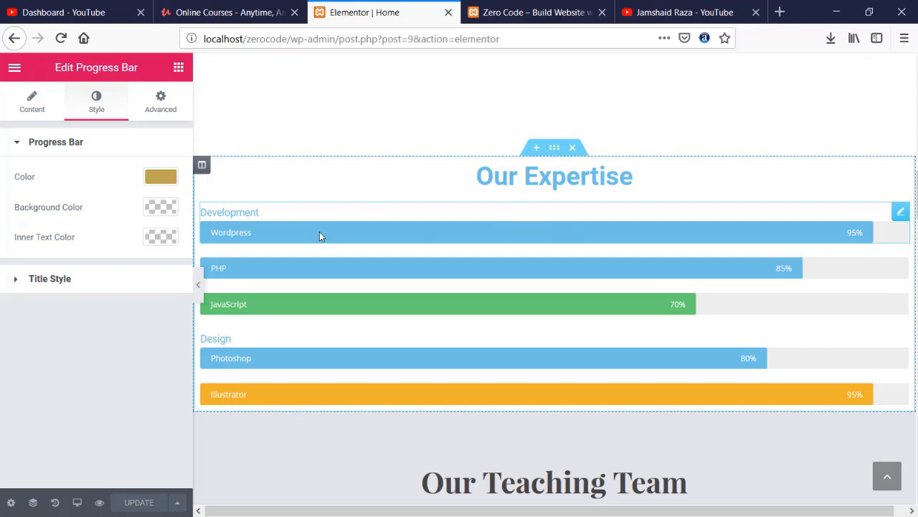
{"action": "left_click", "coordinate": [550, 9]}
{"action": "scroll", "coordinate": [60, 125], "scroll_direction": "up", "scroll_amount": 1}
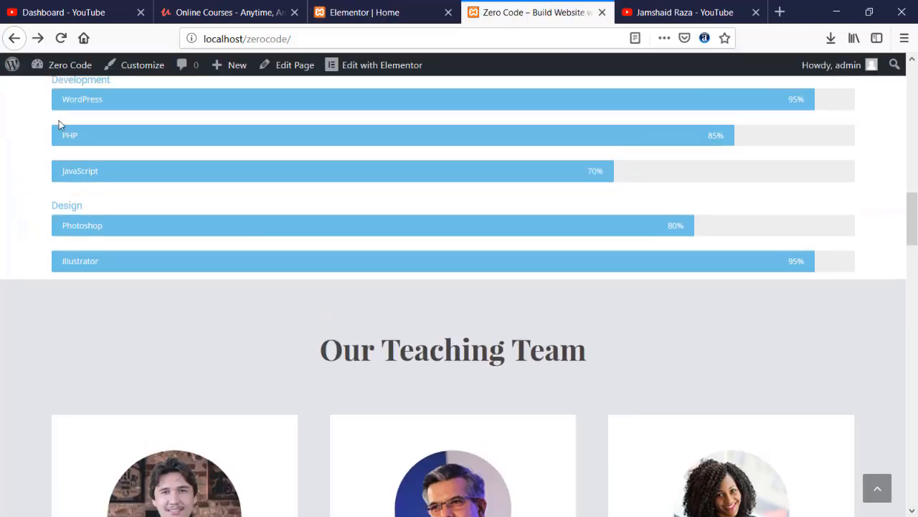
{"action": "scroll", "coordinate": [60, 124], "scroll_direction": "up", "scroll_amount": 2}
{"action": "left_click", "coordinate": [61, 38]}
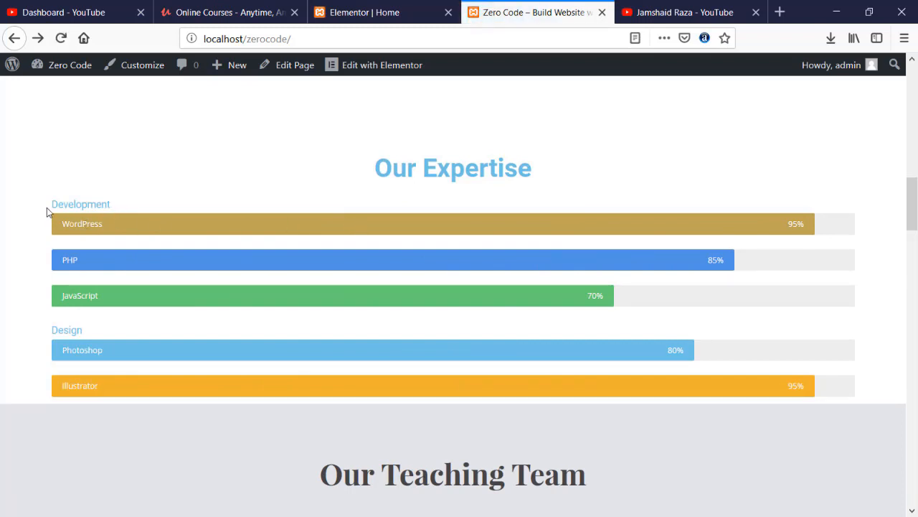
{"action": "scroll", "coordinate": [47, 213], "scroll_direction": "down", "scroll_amount": 3}
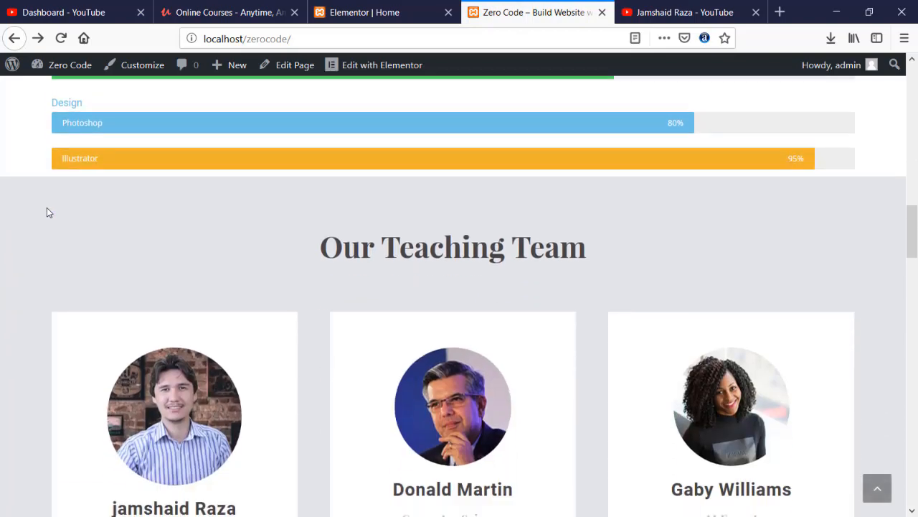
{"action": "scroll", "coordinate": [308, 261], "scroll_direction": "down", "scroll_amount": 10}
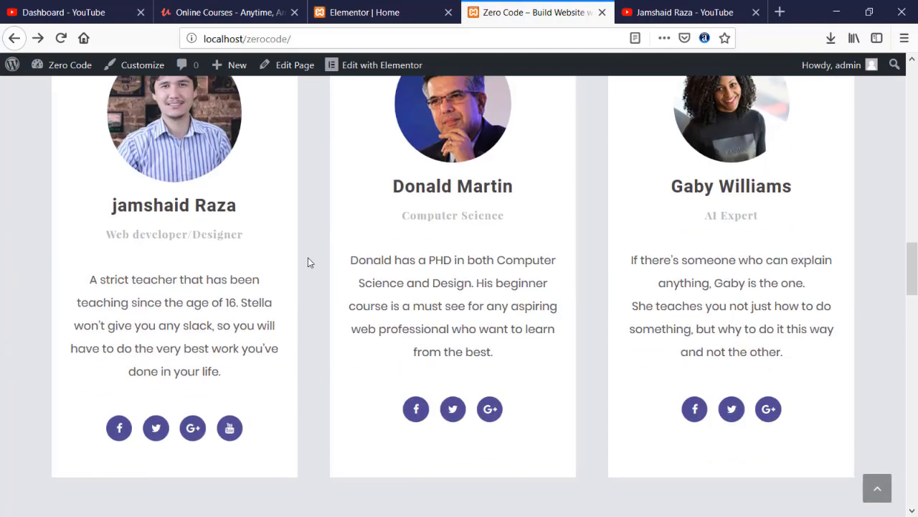
{"action": "scroll", "coordinate": [308, 261], "scroll_direction": "down", "scroll_amount": 15}
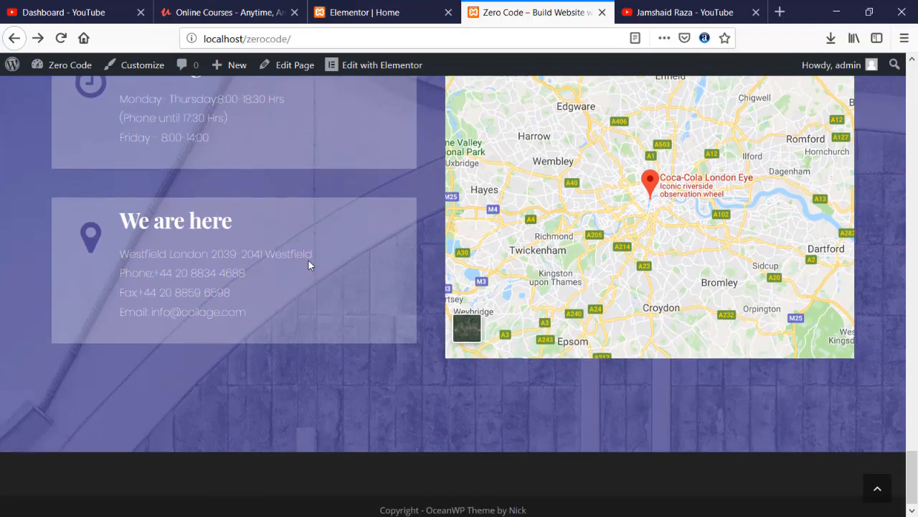
{"action": "scroll", "coordinate": [309, 260], "scroll_direction": "up", "scroll_amount": 5}
{"action": "scroll", "coordinate": [308, 265], "scroll_direction": "up", "scroll_amount": 10}
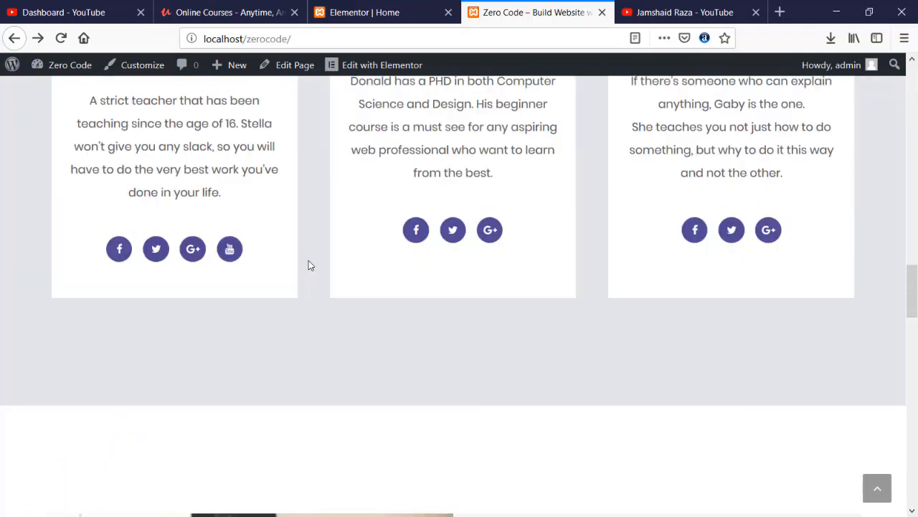
{"action": "scroll", "coordinate": [308, 265], "scroll_direction": "up", "scroll_amount": 7}
{"action": "left_click", "coordinate": [364, 12]}
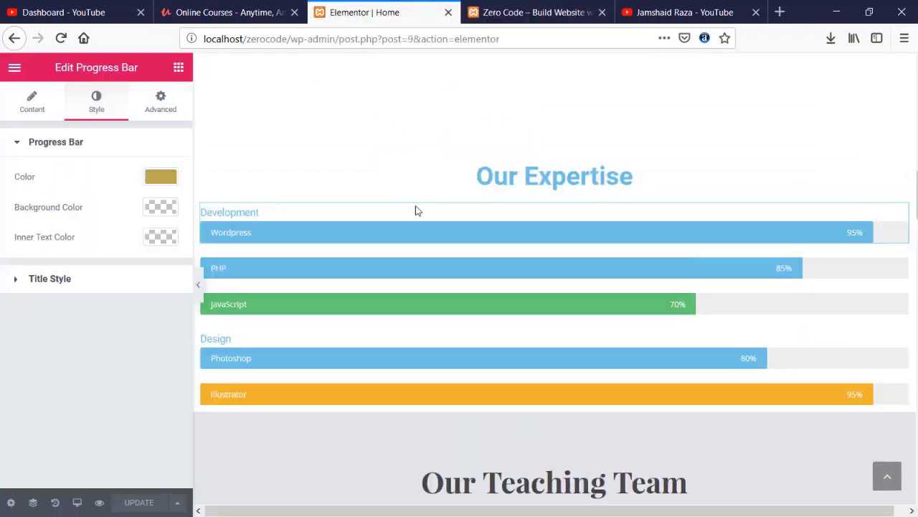
- Add an empty section below the teaching team cards and open the template library from it
{"action": "scroll", "coordinate": [399, 217], "scroll_direction": "down", "scroll_amount": 12}
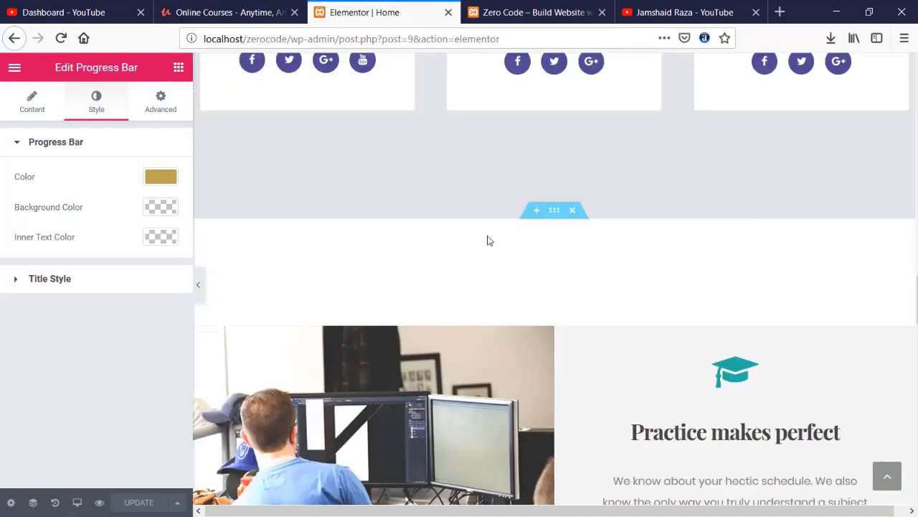
{"action": "left_click", "coordinate": [536, 212]}
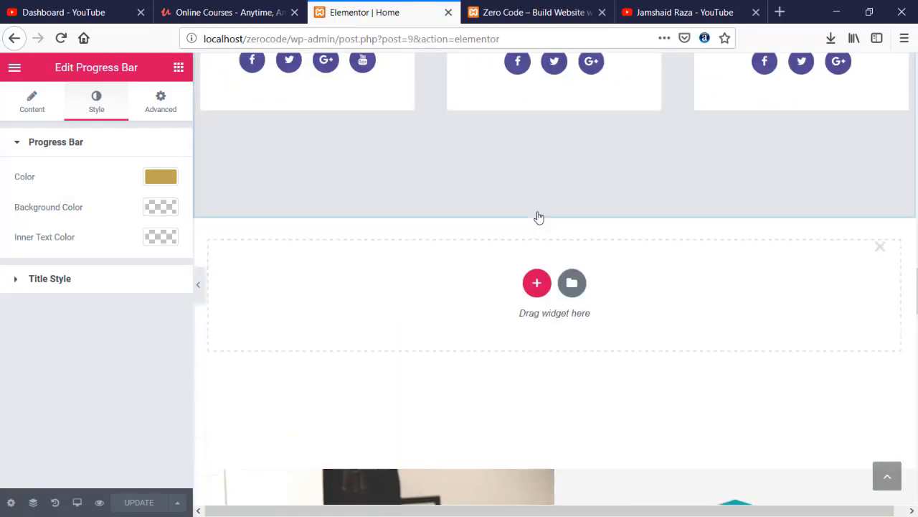
{"action": "left_click", "coordinate": [536, 278]}
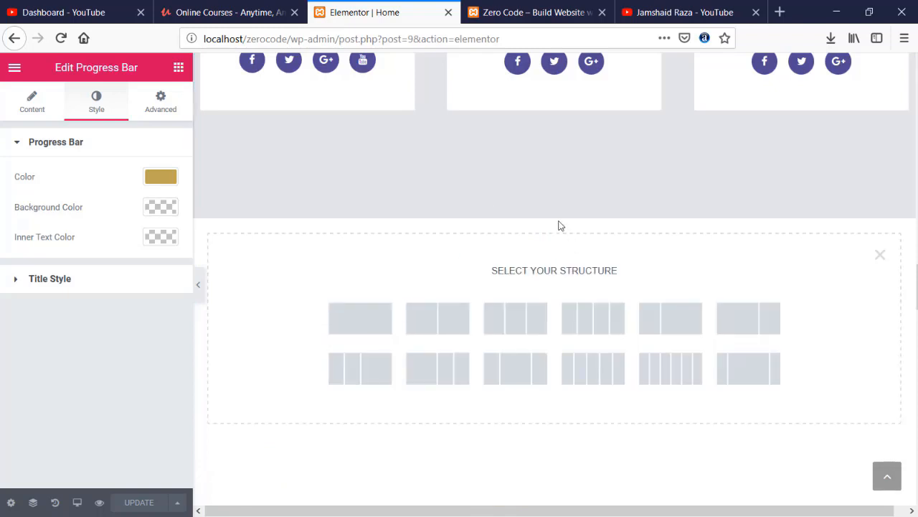
{"action": "left_click", "coordinate": [881, 256]}
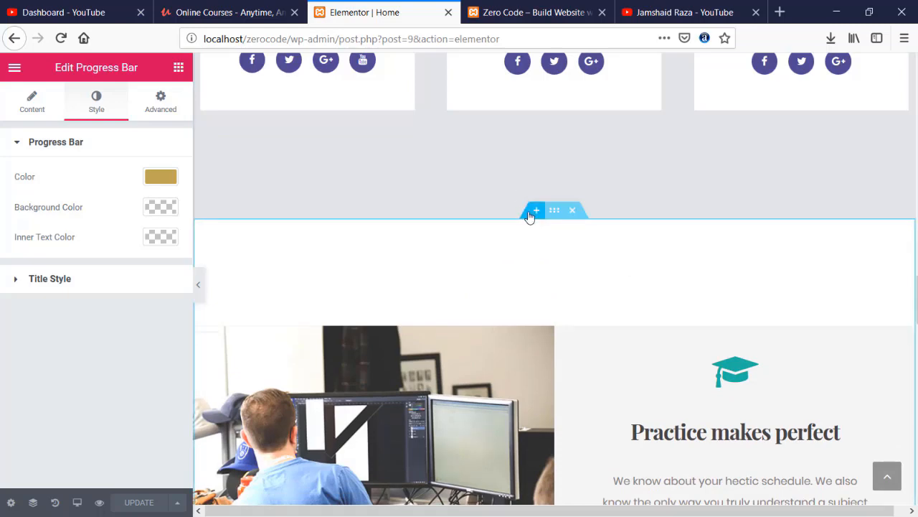
{"action": "left_click", "coordinate": [533, 212]}
{"action": "left_click", "coordinate": [572, 278]}
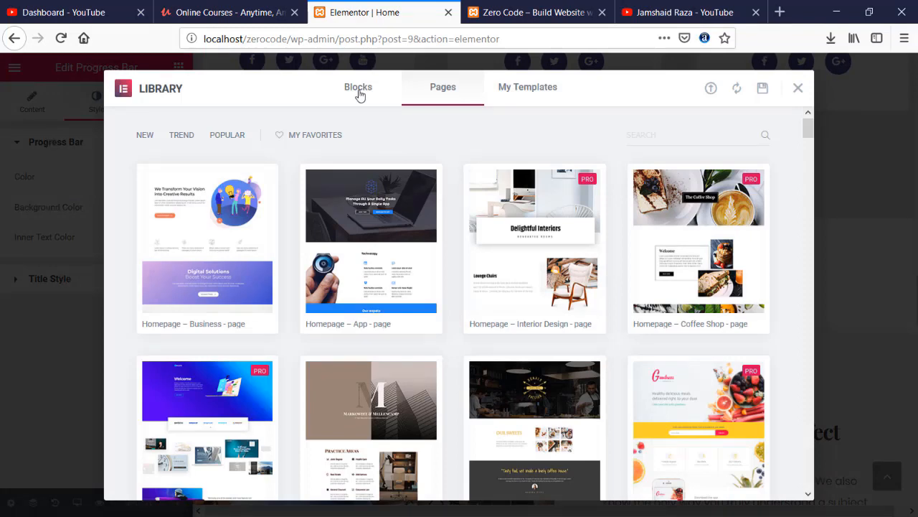
- Switch the Elementor library to Blocks and browse templates like Creative Charts, Alternate Gallery Slide and Application
{"action": "left_click", "coordinate": [359, 91]}
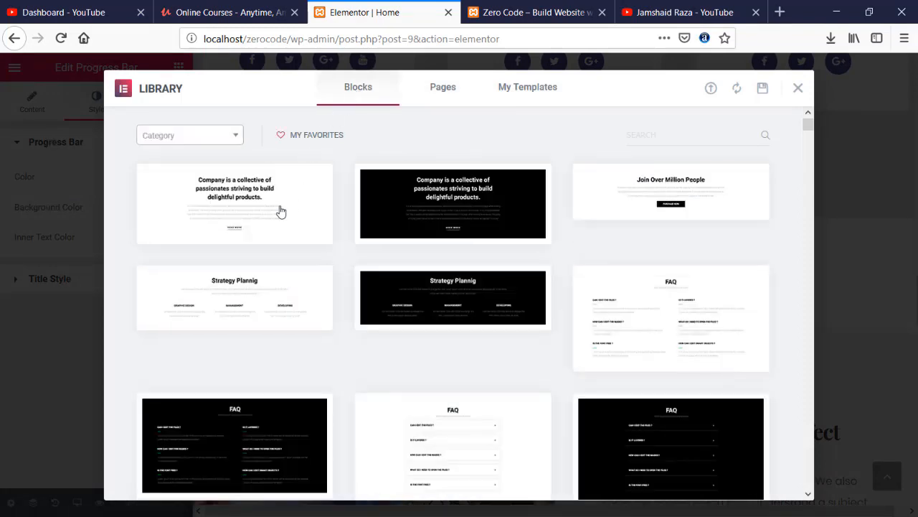
{"action": "mouse_move", "coordinate": [280, 211]}
{"action": "scroll", "coordinate": [281, 212], "scroll_direction": "down", "scroll_amount": 3}
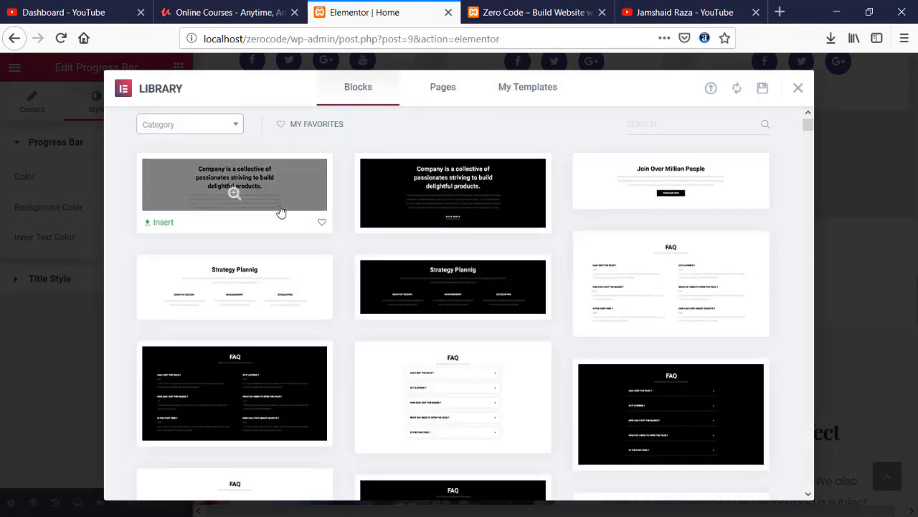
{"action": "scroll", "coordinate": [280, 212], "scroll_direction": "down", "scroll_amount": 4}
{"action": "scroll", "coordinate": [281, 211], "scroll_direction": "down", "scroll_amount": 4}
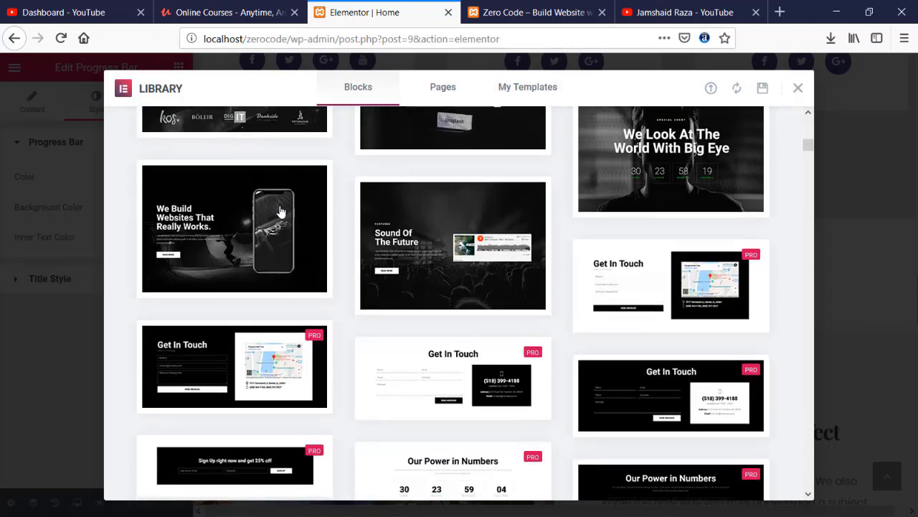
{"action": "scroll", "coordinate": [281, 211], "scroll_direction": "down", "scroll_amount": 4}
{"action": "mouse_move", "coordinate": [397, 291]}
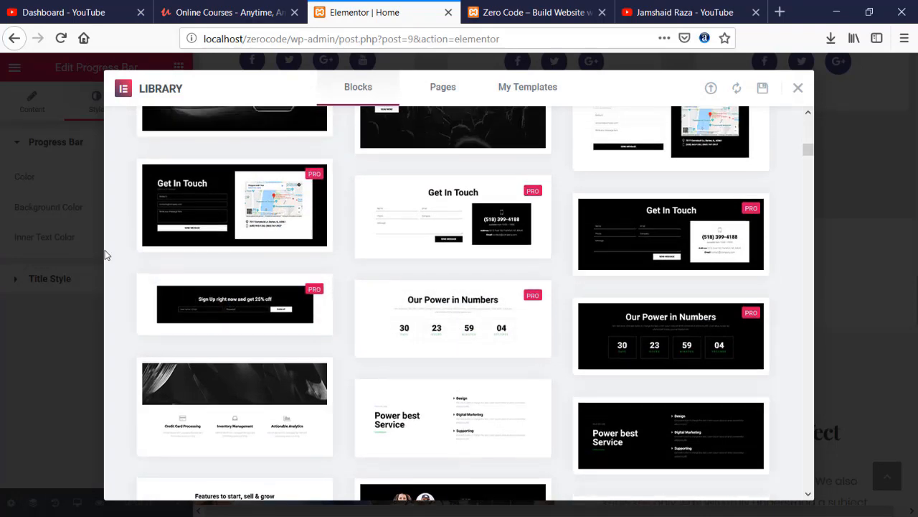
{"action": "scroll", "coordinate": [105, 251], "scroll_direction": "up", "scroll_amount": 2}
{"action": "scroll", "coordinate": [105, 250], "scroll_direction": "down", "scroll_amount": 3}
{"action": "scroll", "coordinate": [105, 249], "scroll_direction": "down", "scroll_amount": 3}
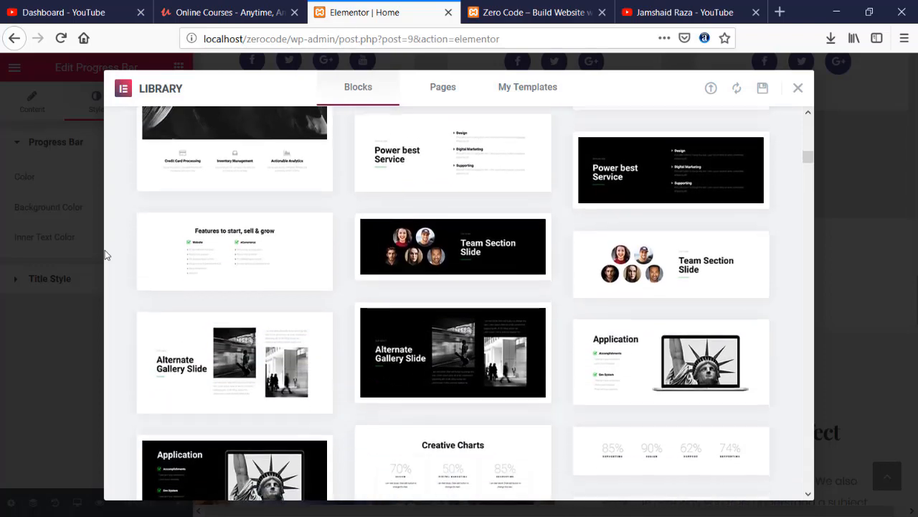
{"action": "scroll", "coordinate": [104, 250], "scroll_direction": "down", "scroll_amount": 3}
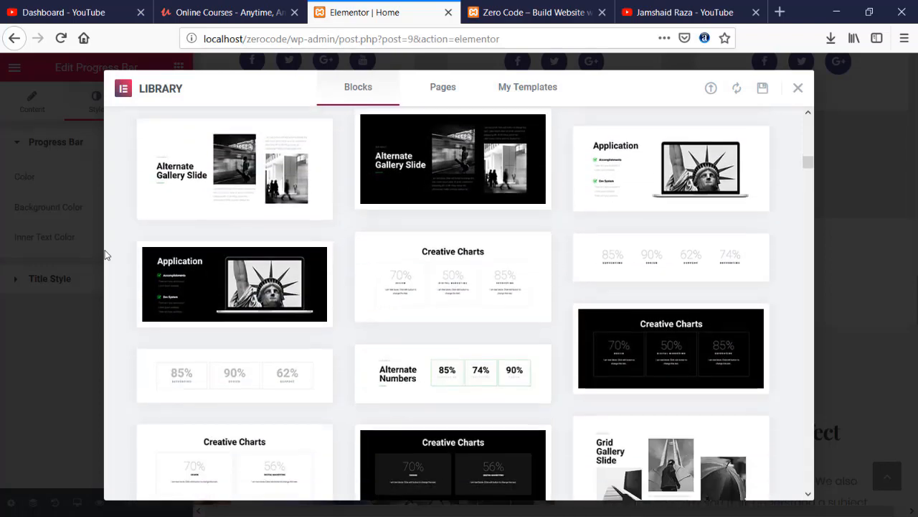
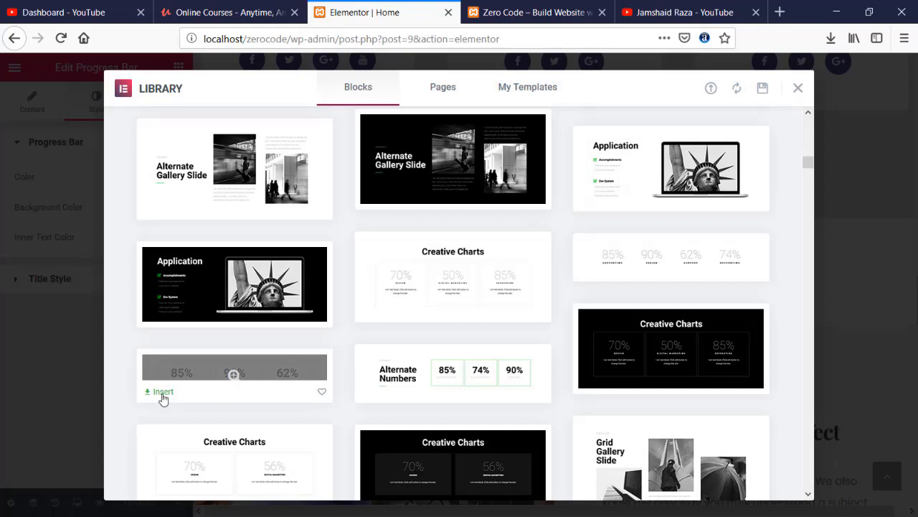
- Insert the 85% / 90% / 62% percentage counters block from the Blocks library
{"action": "left_click", "coordinate": [163, 392]}
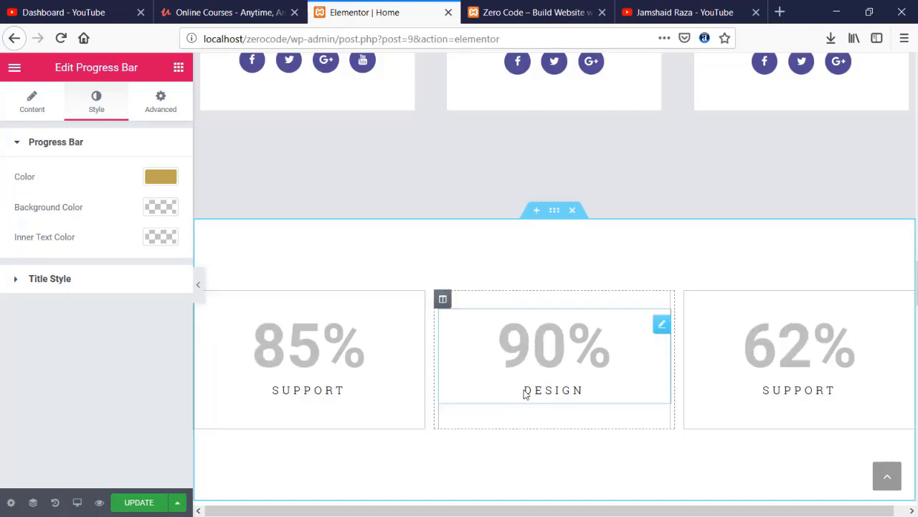
- Retitle the middle counter 'Courses' and set its ending number to 85
{"action": "mouse_move", "coordinate": [546, 392]}
{"action": "left_mouse_down"}
{"action": "mouse_move", "coordinate": [523, 394]}
{"action": "mouse_move", "coordinate": [549, 388]}
{"action": "left_mouse_up"}
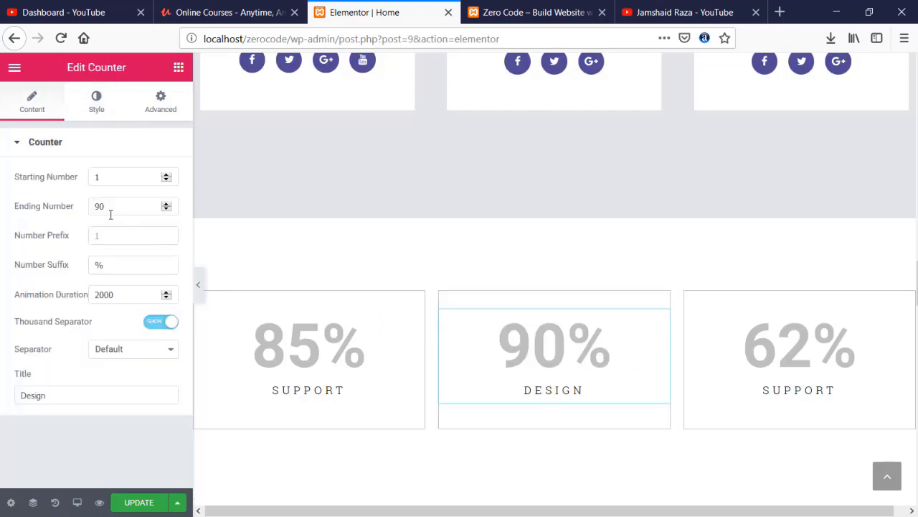
{"action": "double_click", "coordinate": [74, 396]}
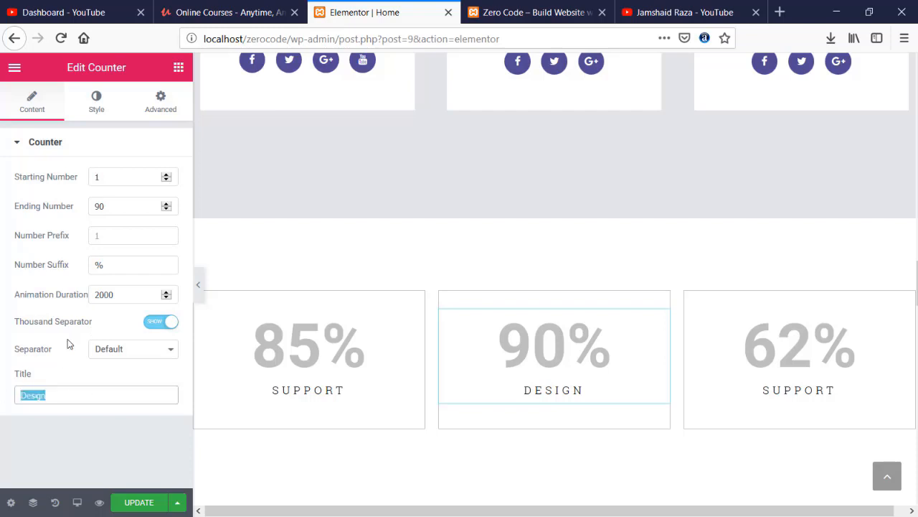
{"action": "type", "text": "Cours"}
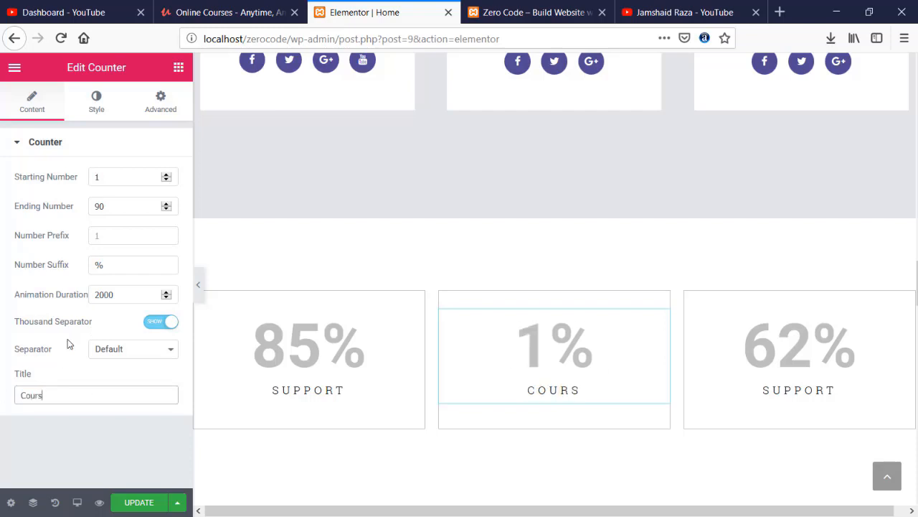
{"action": "type", "text": "ee"}
{"action": "key", "text": "BackSpace"}
{"action": "type", "text": "s"}
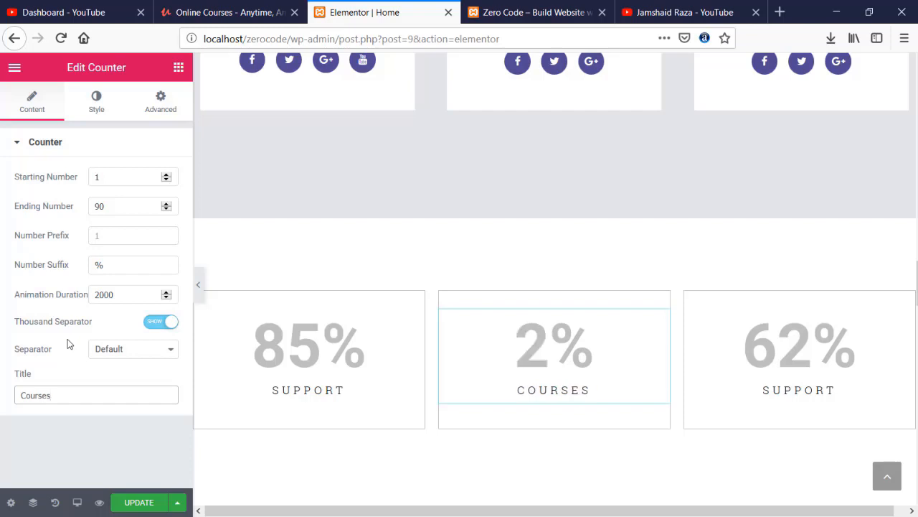
{"action": "left_click_drag", "start_coordinate": [112, 206], "coordinate": [80, 206]}
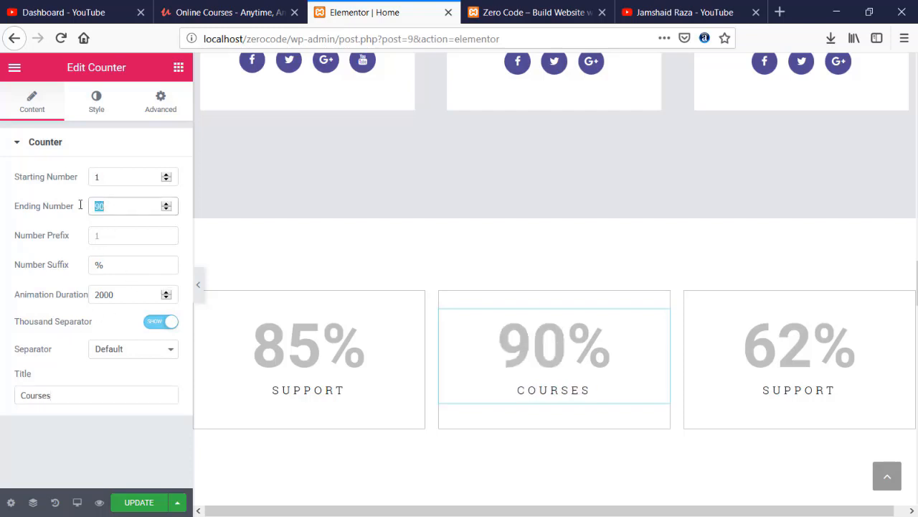
{"action": "type", "text": "65"}
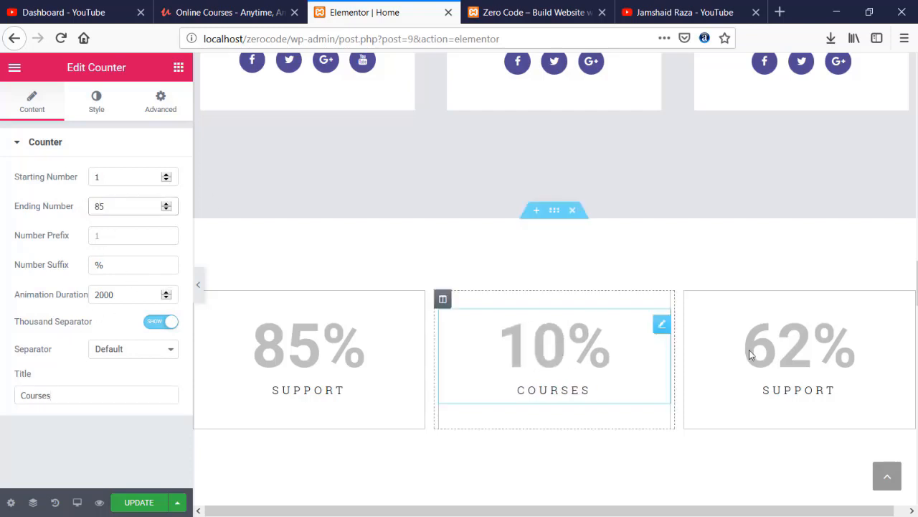
- Rename the third counter's title from Support to 'Top Reseller'
{"action": "left_click", "coordinate": [860, 398]}
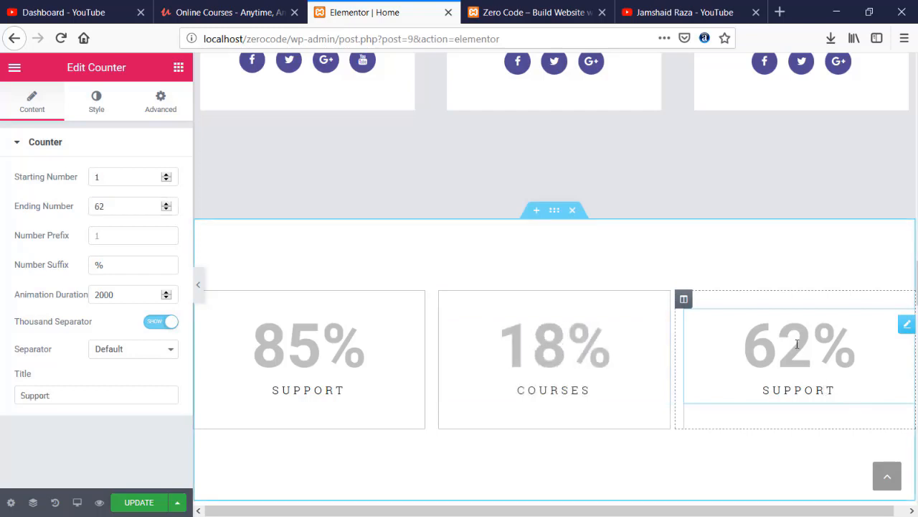
{"action": "left_click_drag", "start_coordinate": [74, 395], "coordinate": [19, 395]}
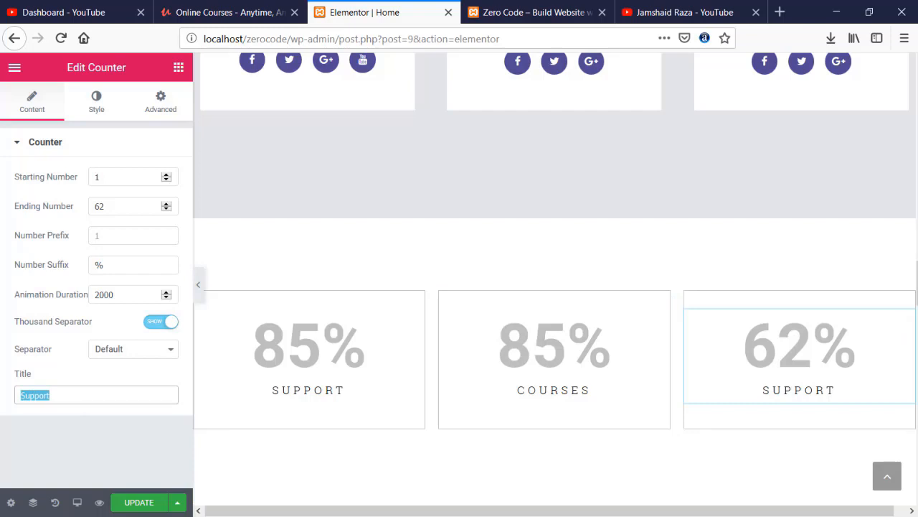
{"action": "type", "text": "Top R"}
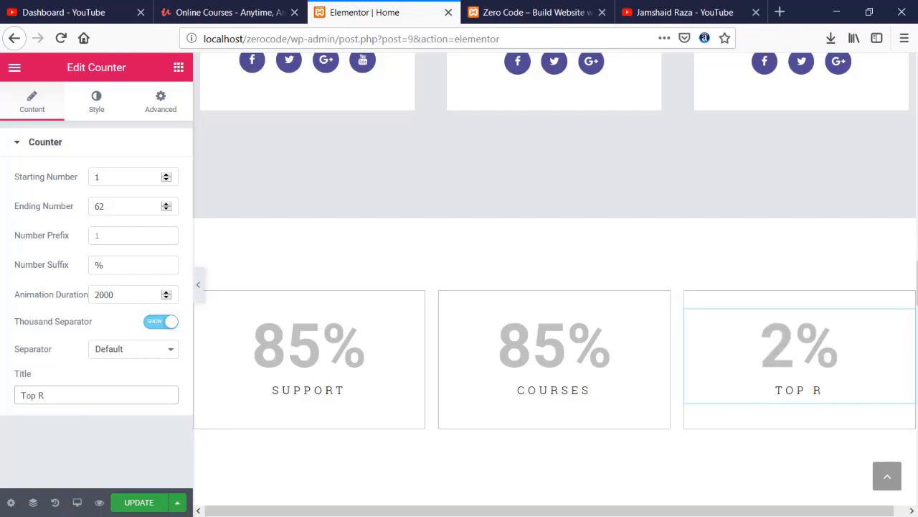
{"action": "type", "text": "eserlle"}
{"action": "key", "text": "BackSpace"}
{"action": "key", "text": "BackSpace"}
{"action": "key", "text": "BackSpace"}
{"action": "key", "text": "BackSpace"}
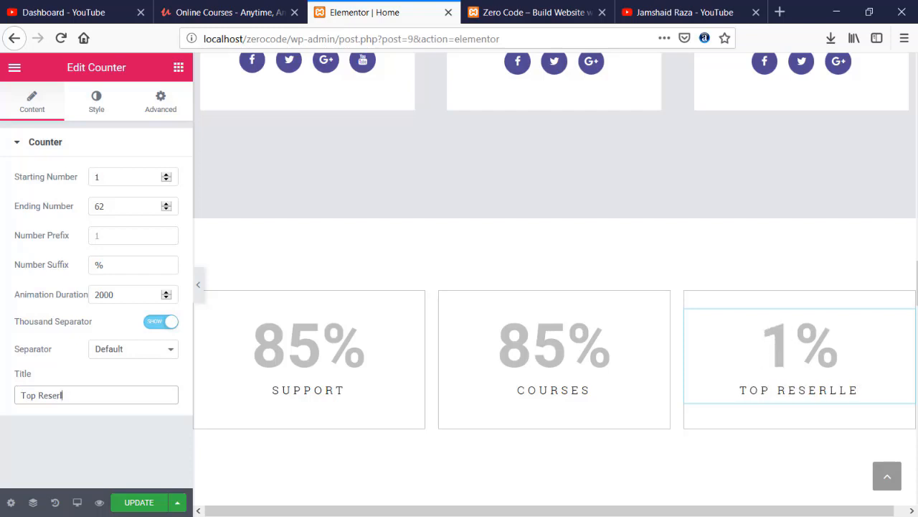
{"action": "type", "text": "er"}
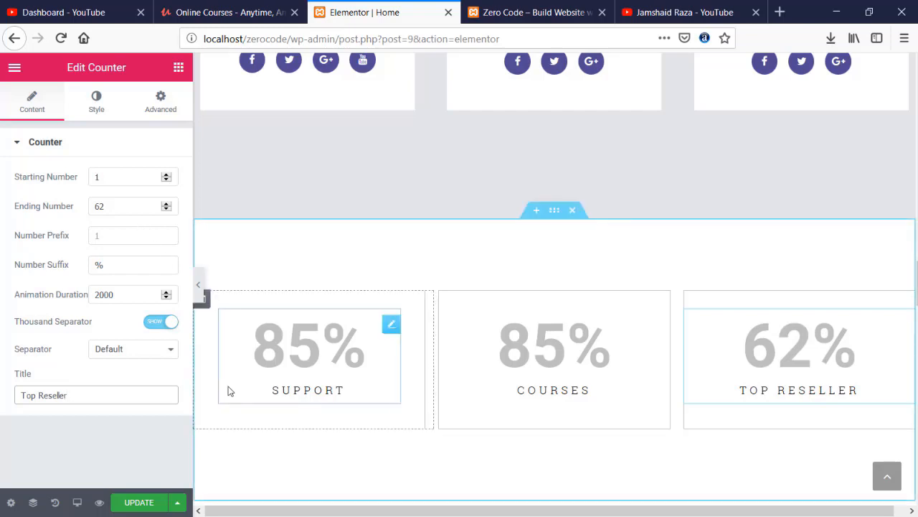
- Darken the Top Reseller number colour and make the Courses number dark grey
{"action": "left_click", "coordinate": [94, 116]}
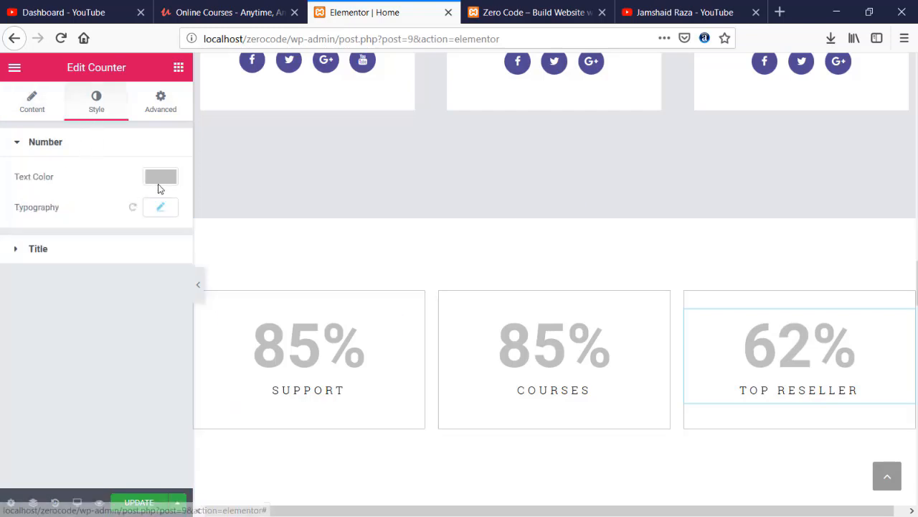
{"action": "left_click", "coordinate": [159, 178]}
{"action": "mouse_move", "coordinate": [115, 242]}
{"action": "left_mouse_down"}
{"action": "mouse_move", "coordinate": [93, 325]}
{"action": "mouse_move", "coordinate": [82, 294]}
{"action": "mouse_move", "coordinate": [80, 311]}
{"action": "left_mouse_up"}
{"action": "left_click", "coordinate": [490, 348]}
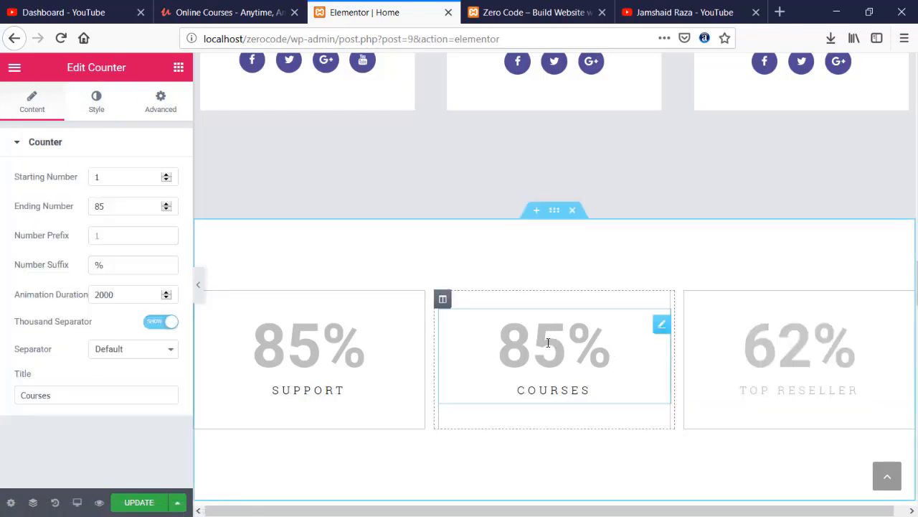
{"action": "left_click", "coordinate": [97, 105]}
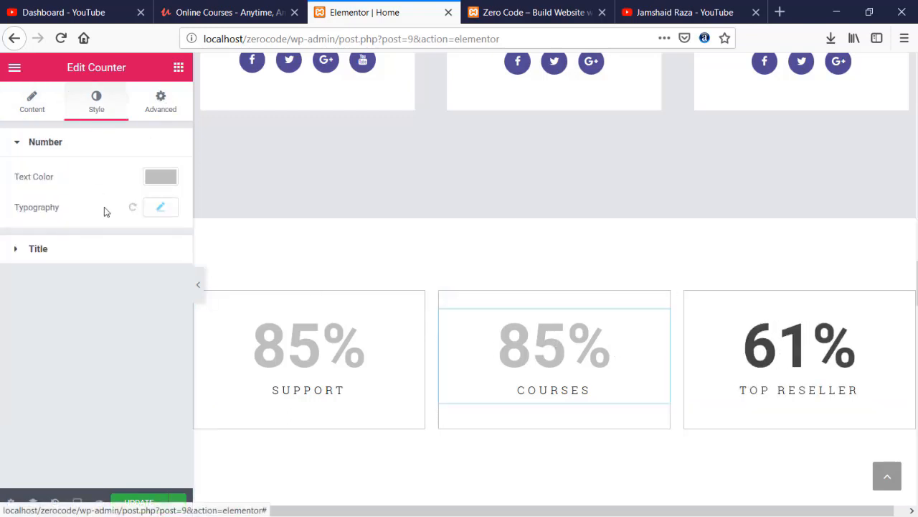
{"action": "left_click", "coordinate": [159, 177]}
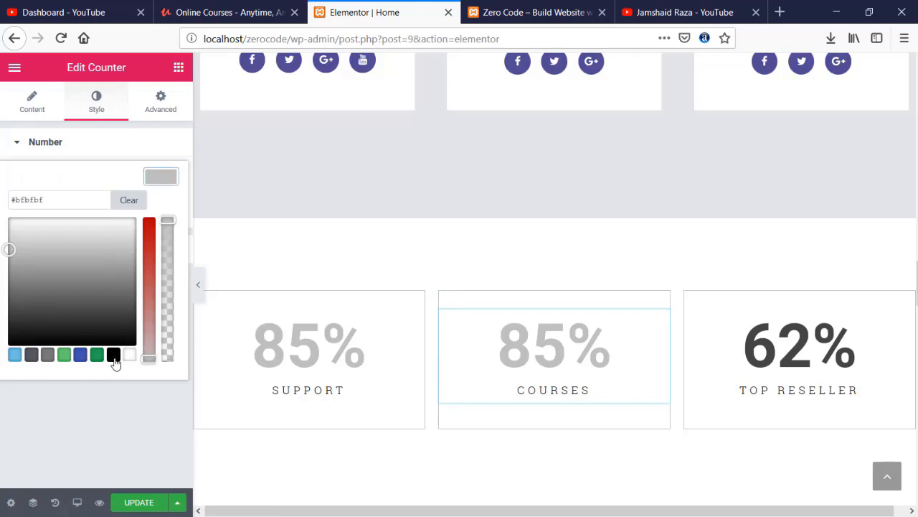
{"action": "left_click", "coordinate": [32, 354]}
- Give the Support and Top Reseller numbers the same dark grey preset colour
{"action": "left_click", "coordinate": [371, 349]}
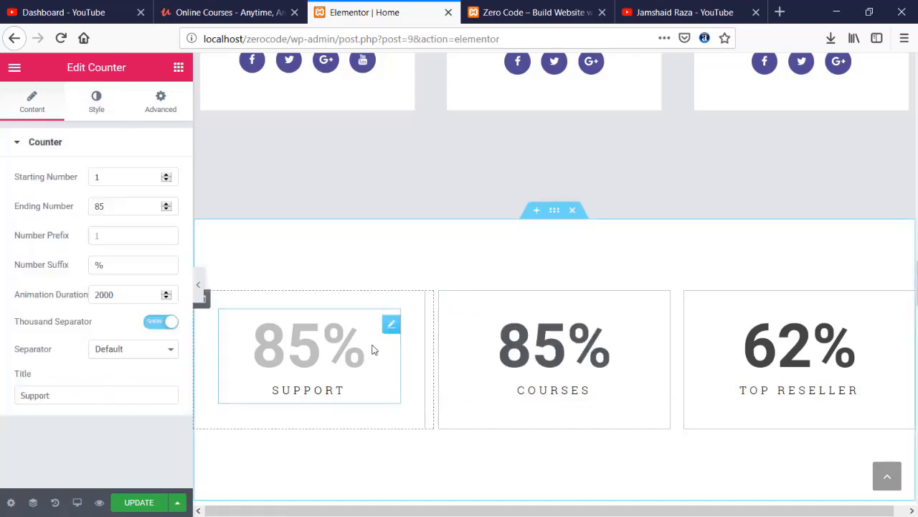
{"action": "left_click", "coordinate": [96, 104]}
{"action": "left_click", "coordinate": [161, 176]}
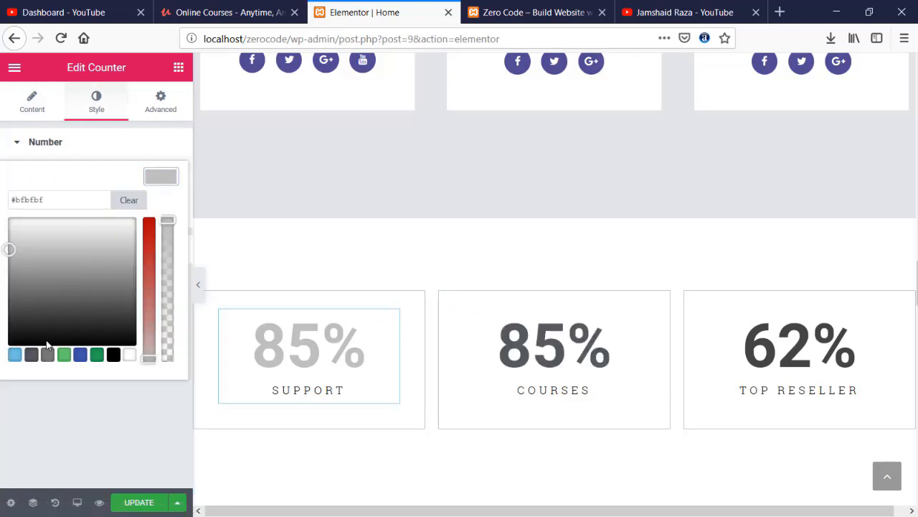
{"action": "left_click", "coordinate": [31, 354]}
{"action": "left_click", "coordinate": [830, 354]}
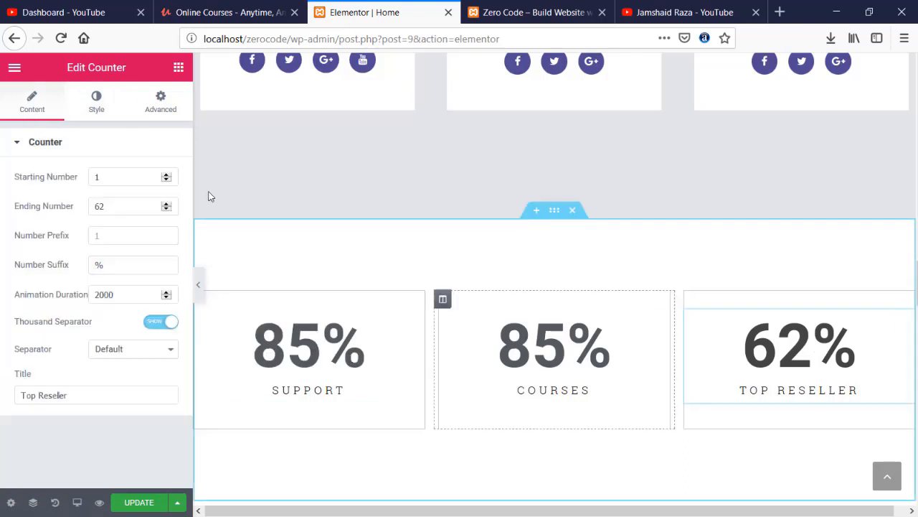
{"action": "left_click", "coordinate": [93, 105]}
{"action": "left_click", "coordinate": [161, 176]}
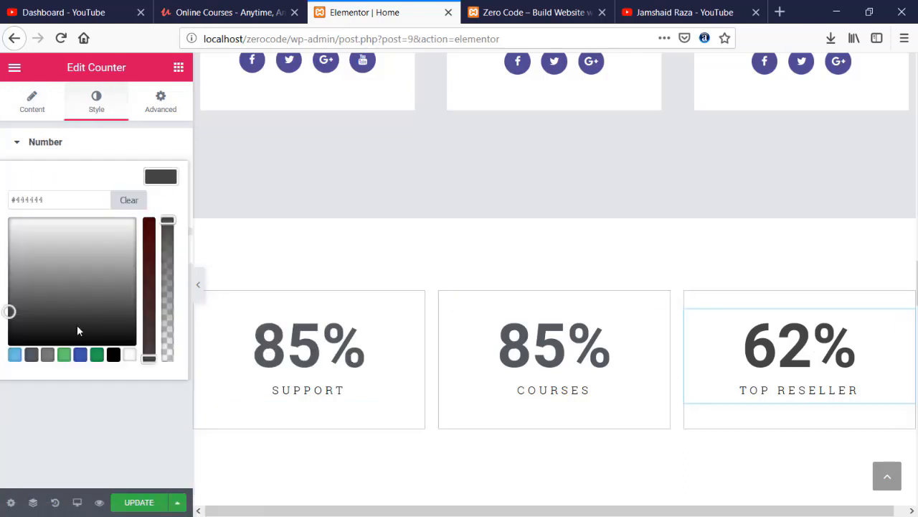
{"action": "left_click", "coordinate": [31, 355]}
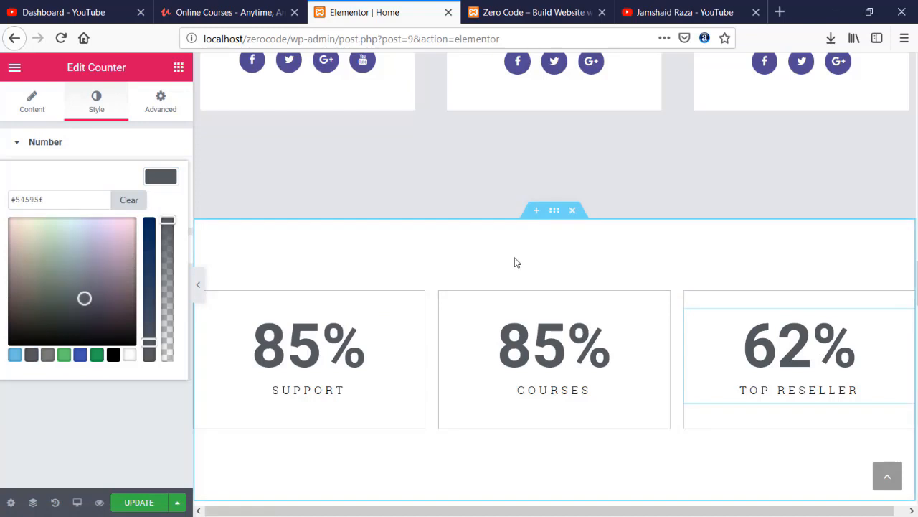
- Drag a Heading widget from the widgets panel onto the counters section
{"action": "left_click", "coordinate": [31, 98]}
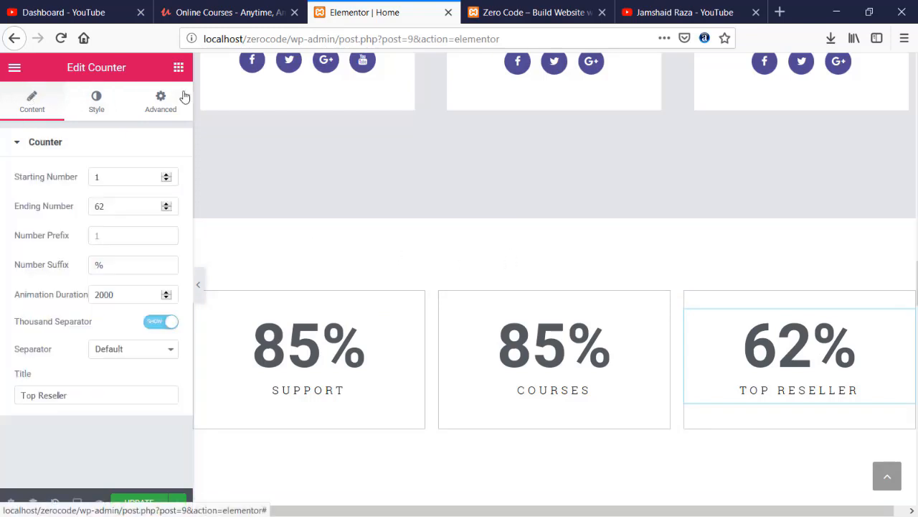
{"action": "left_click", "coordinate": [179, 67]}
{"action": "left_click_drag", "start_coordinate": [143, 201], "coordinate": [533, 274]}
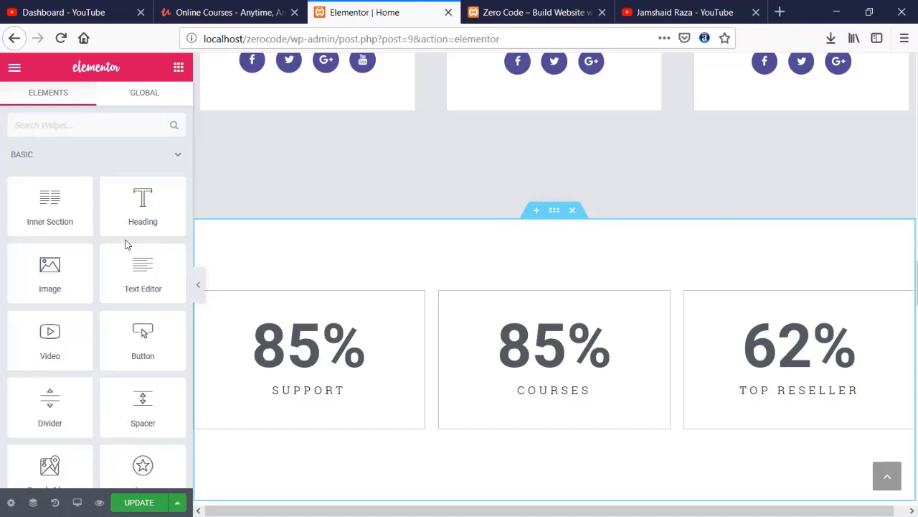
- Add a centred, enlarged (about 39) heading in a new section above the counters
{"action": "left_click_drag", "start_coordinate": [138, 209], "coordinate": [529, 225]}
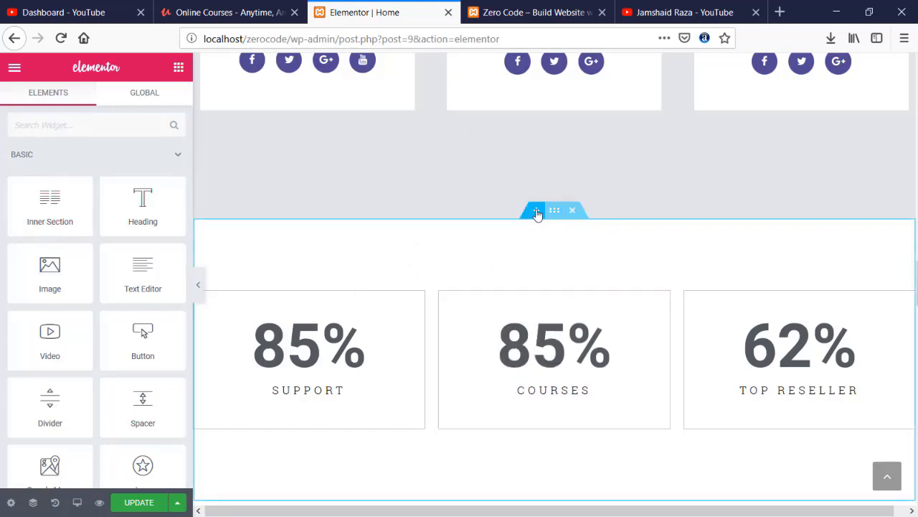
{"action": "left_click", "coordinate": [537, 212]}
{"action": "left_click_drag", "start_coordinate": [142, 204], "coordinate": [510, 315]}
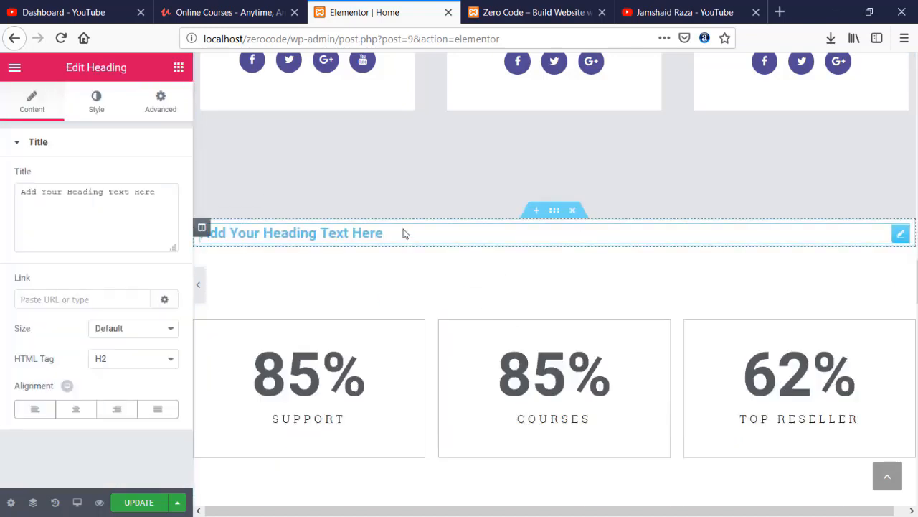
{"action": "left_click", "coordinate": [76, 408]}
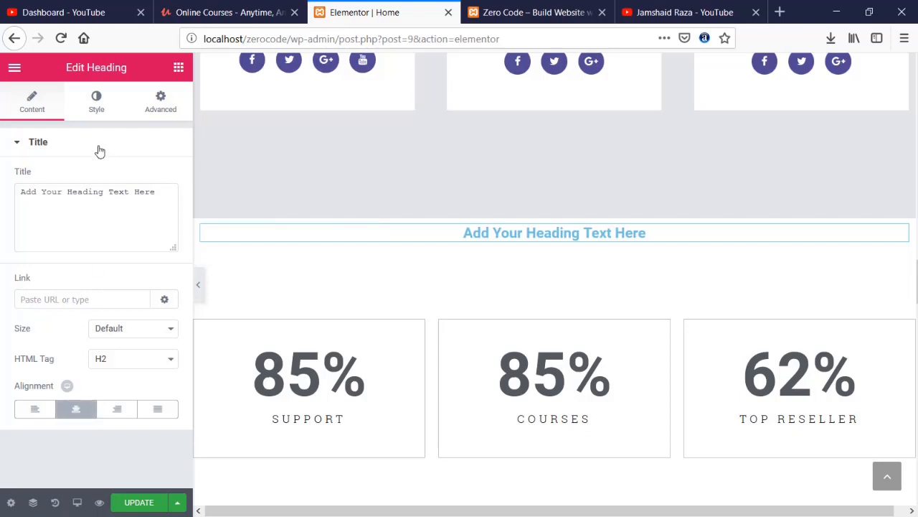
{"action": "left_click", "coordinate": [84, 108]}
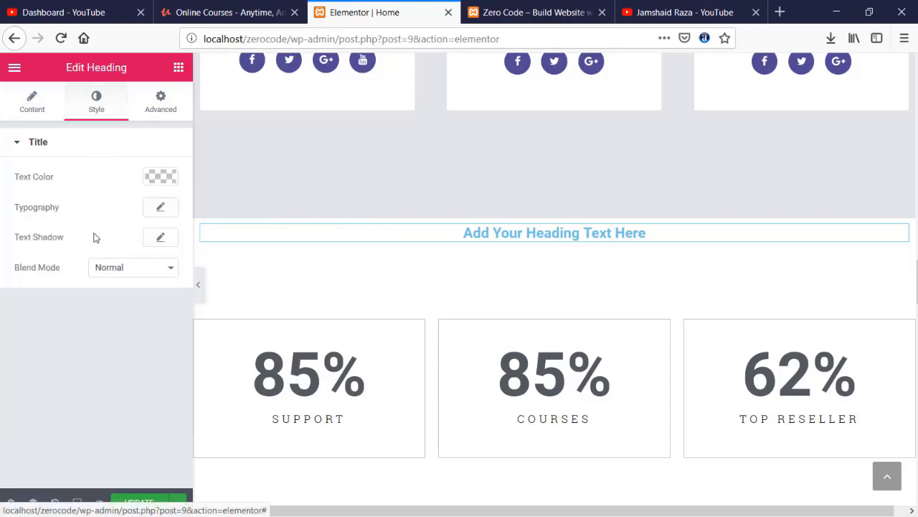
{"action": "left_click", "coordinate": [160, 208]}
{"action": "left_click_drag", "start_coordinate": [24, 298], "coordinate": [48, 303]}
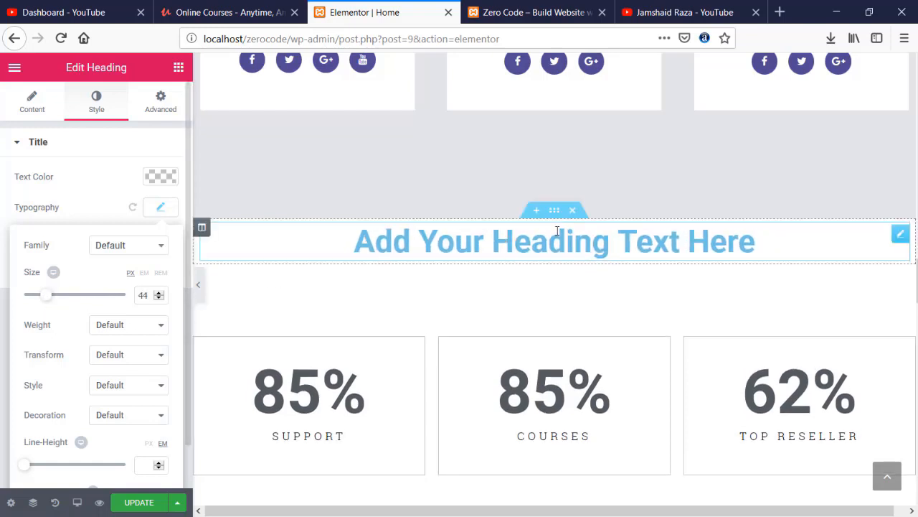
{"action": "left_click", "coordinate": [557, 231]}
- Replace the heading text with 'Why Should You trust?'
{"action": "triple_click", "coordinate": [539, 223]}
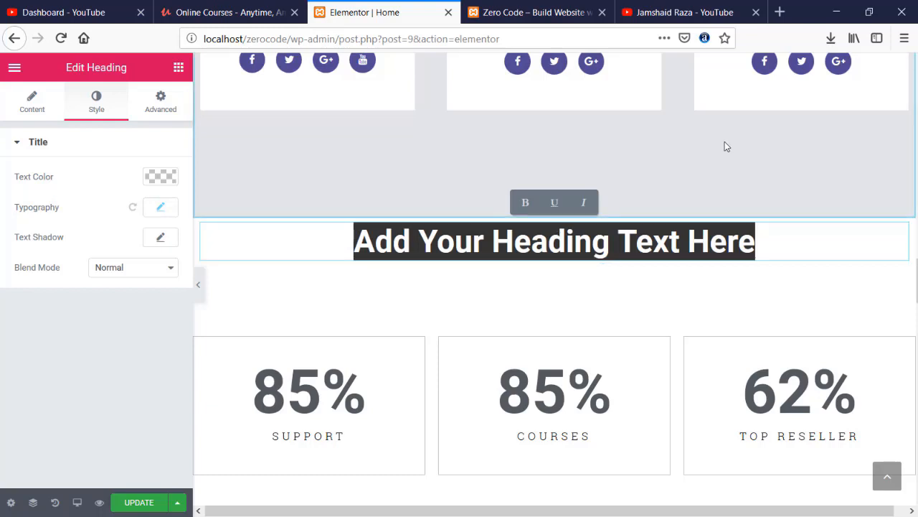
{"action": "type", "text": "Y"}
{"action": "key", "text": "BackSpace"}
{"action": "type", "text": "Wj"}
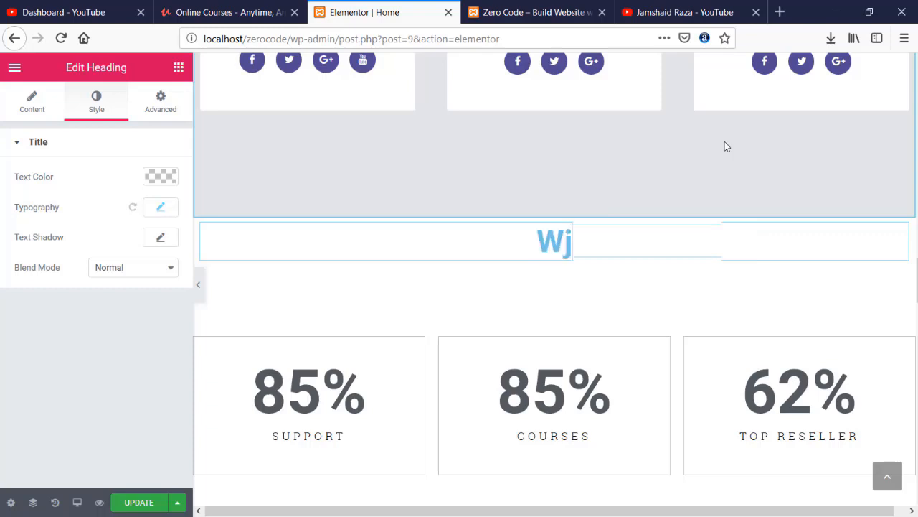
{"action": "key", "text": "BackSpace"}
{"action": "type", "text": "hy Soul"}
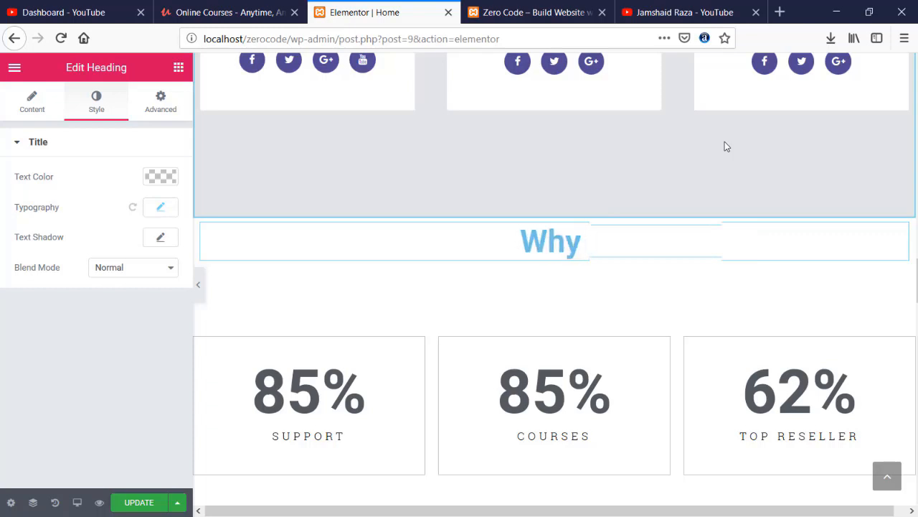
{"action": "key", "text": "BackSpace"}
{"action": "key", "text": "BackSpace"}
{"action": "key", "text": "BackSpace"}
{"action": "type", "text": "hou"}
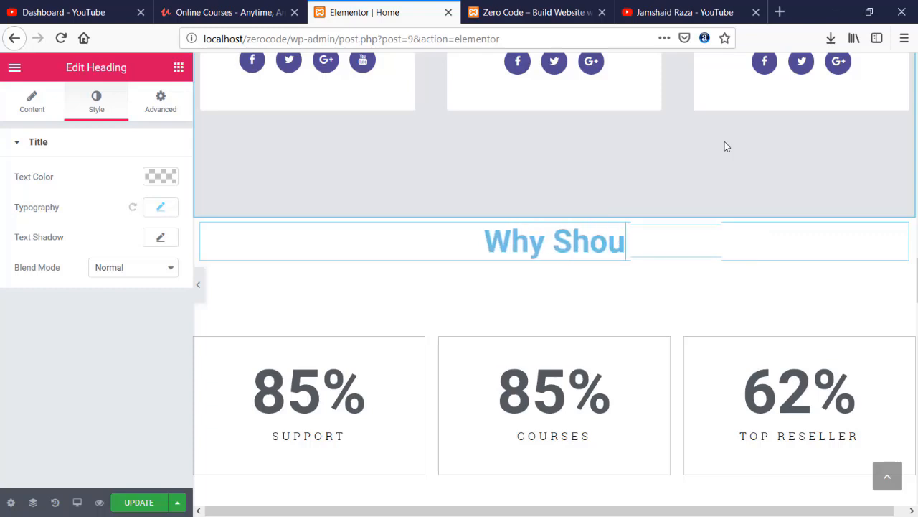
{"action": "type", "text": "ld You tur"}
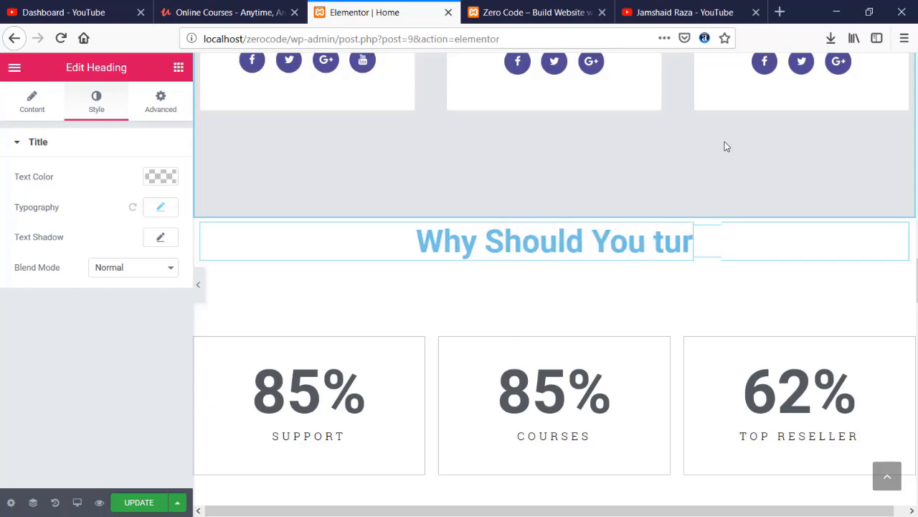
{"action": "key", "text": "BackSpace"}
{"action": "key", "text": "BackSpace"}
{"action": "key", "text": "BackSpace"}
{"action": "type", "text": "ru"}
{"action": "key", "text": "BackSpace"}
{"action": "key", "text": "BackSpace"}
{"action": "type", "text": "trus"}
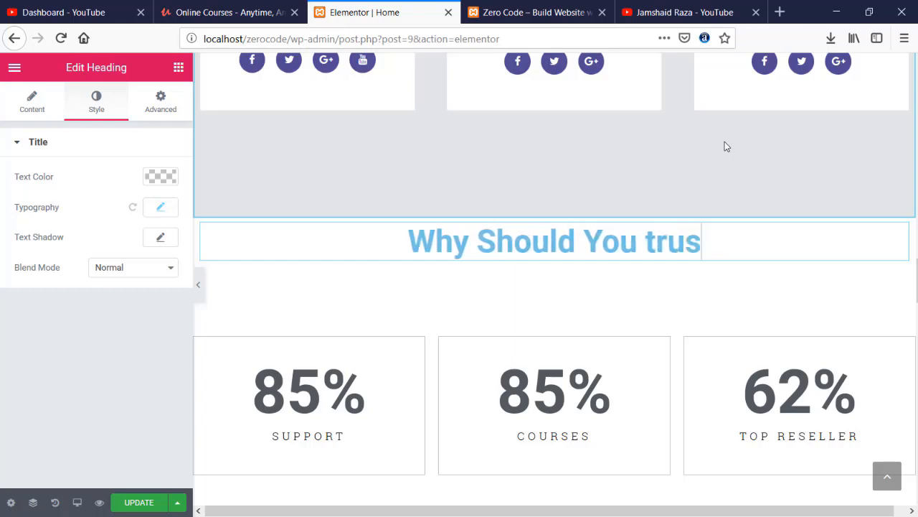
{"action": "type", "text": "t?"}
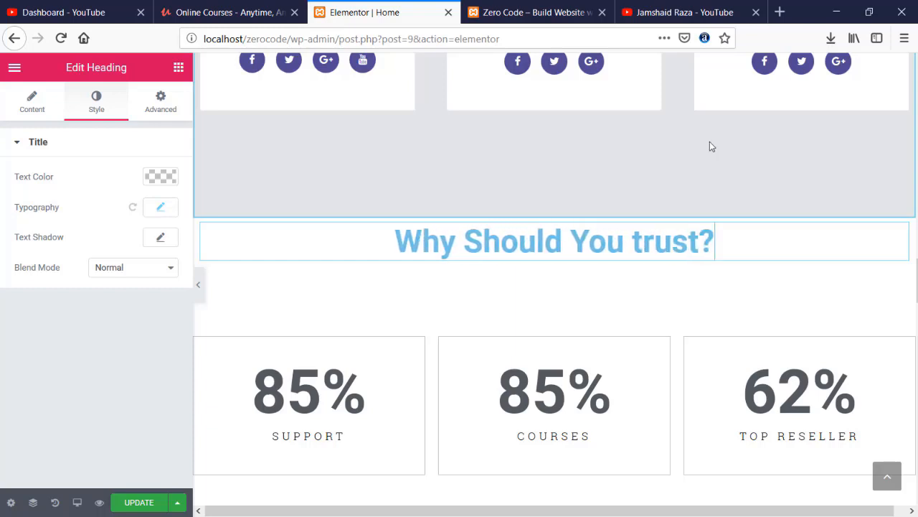
- Set the Support counter's ending number to 100 and update the page
{"action": "scroll", "coordinate": [418, 329], "scroll_direction": "down", "scroll_amount": 1}
{"action": "scroll", "coordinate": [418, 328], "scroll_direction": "down", "scroll_amount": 1}
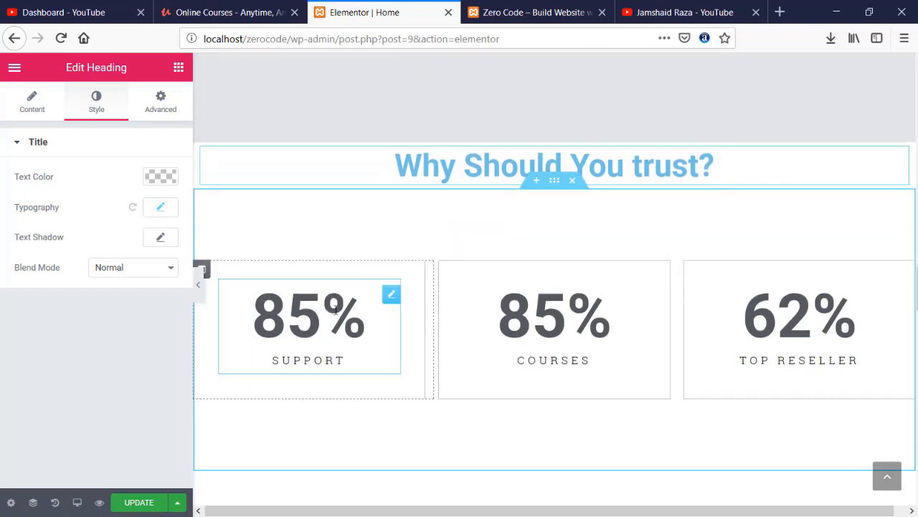
{"action": "left_click", "coordinate": [321, 316]}
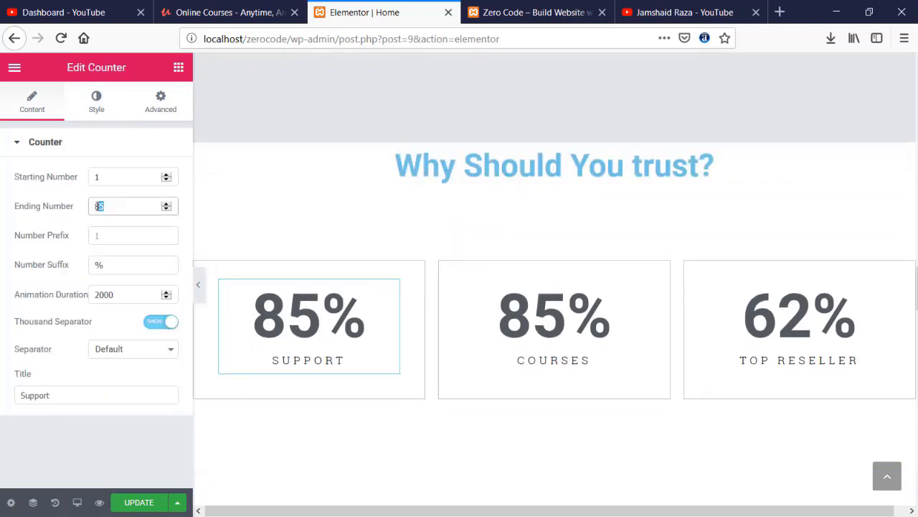
{"action": "type", "text": "100"}
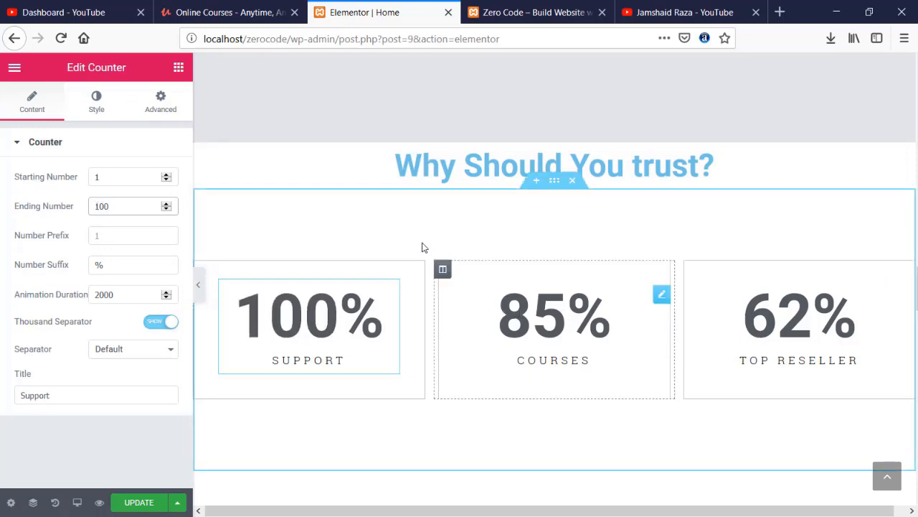
{"action": "left_click", "coordinate": [129, 505]}
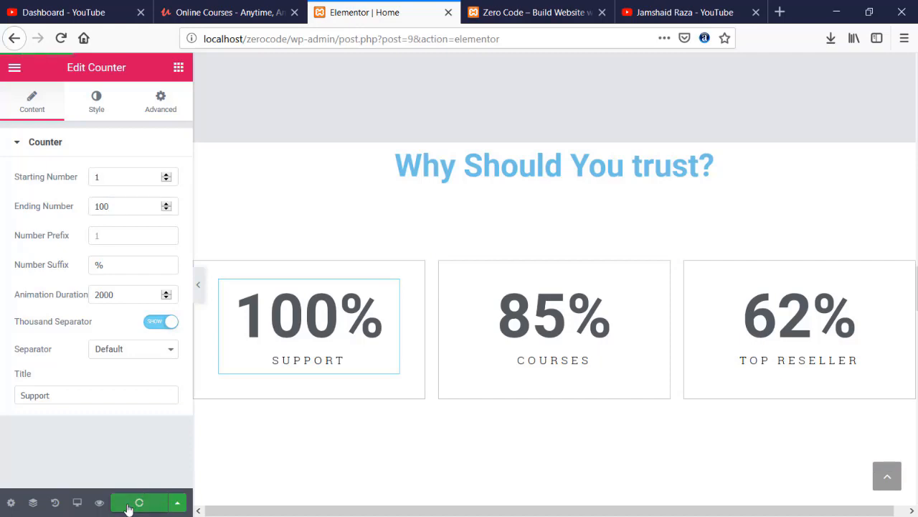
{"action": "left_click", "coordinate": [505, 12]}
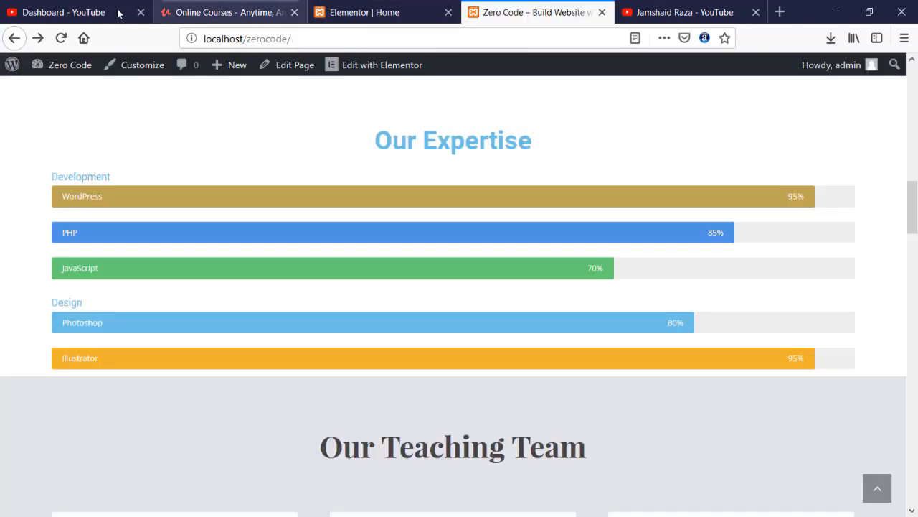
- Reload the live site and scroll to check the heading and 100%, 85%, 62% counters
{"action": "left_click", "coordinate": [61, 38]}
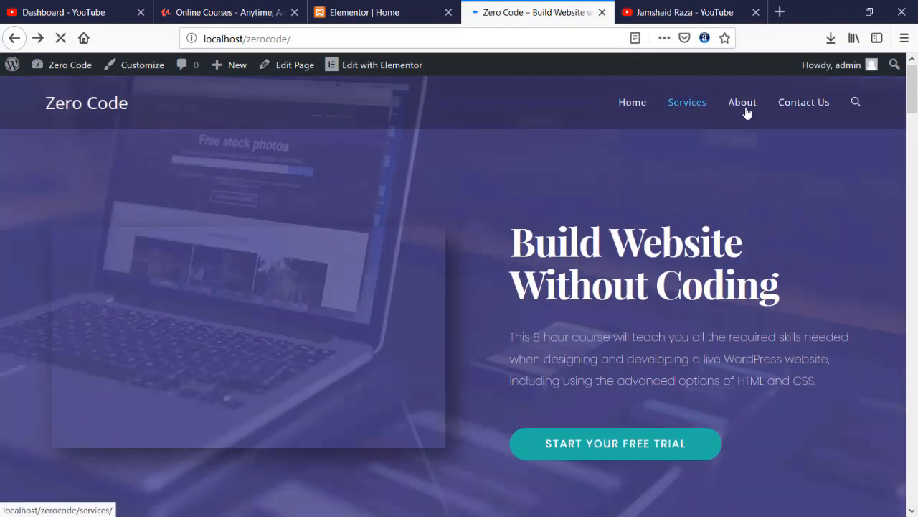
{"action": "scroll", "coordinate": [539, 215], "scroll_direction": "down", "scroll_amount": 7}
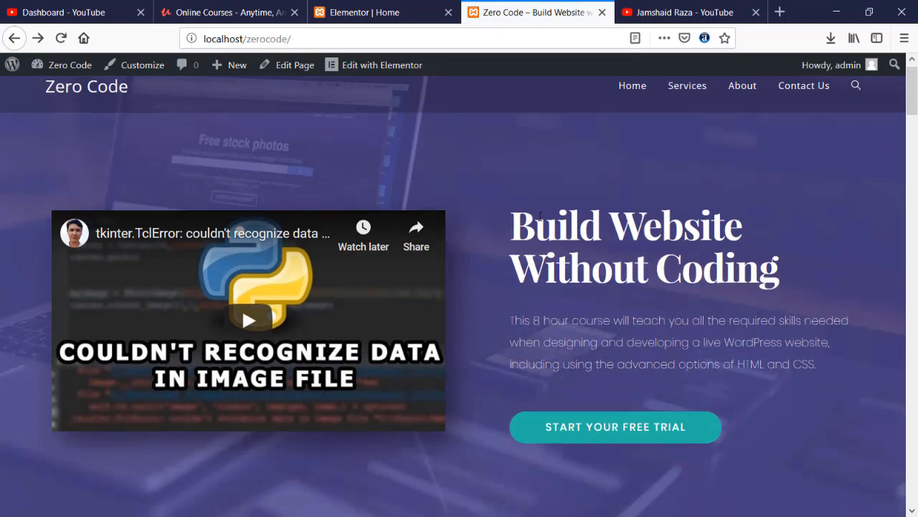
{"action": "scroll", "coordinate": [452, 223], "scroll_direction": "down", "scroll_amount": 10}
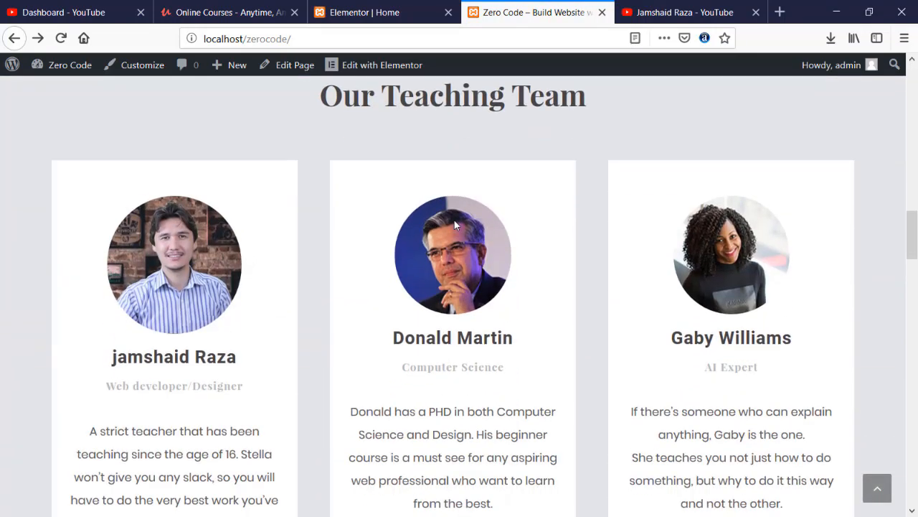
{"action": "scroll", "coordinate": [447, 208], "scroll_direction": "down", "scroll_amount": 7}
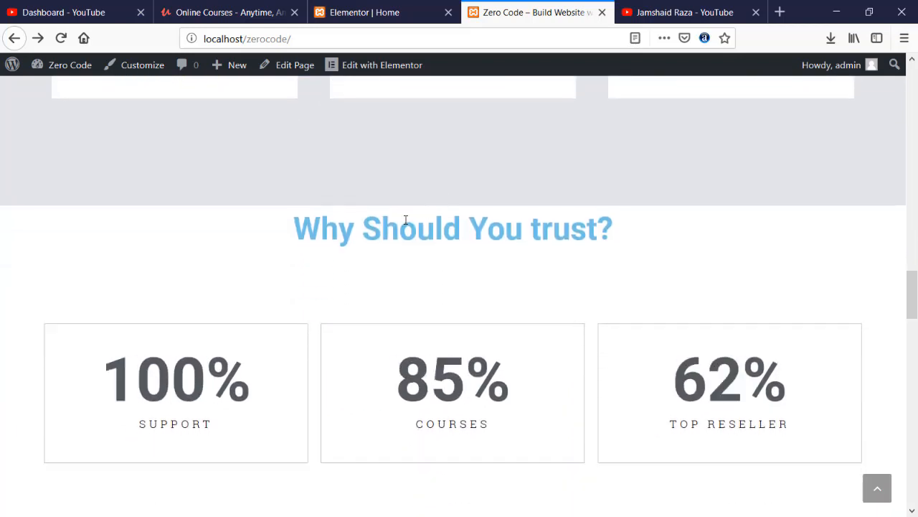
{"action": "scroll", "coordinate": [405, 221], "scroll_direction": "up", "scroll_amount": 3}
{"action": "scroll", "coordinate": [406, 220], "scroll_direction": "down", "scroll_amount": 3}
{"action": "scroll", "coordinate": [396, 281], "scroll_direction": "down", "scroll_amount": 10}
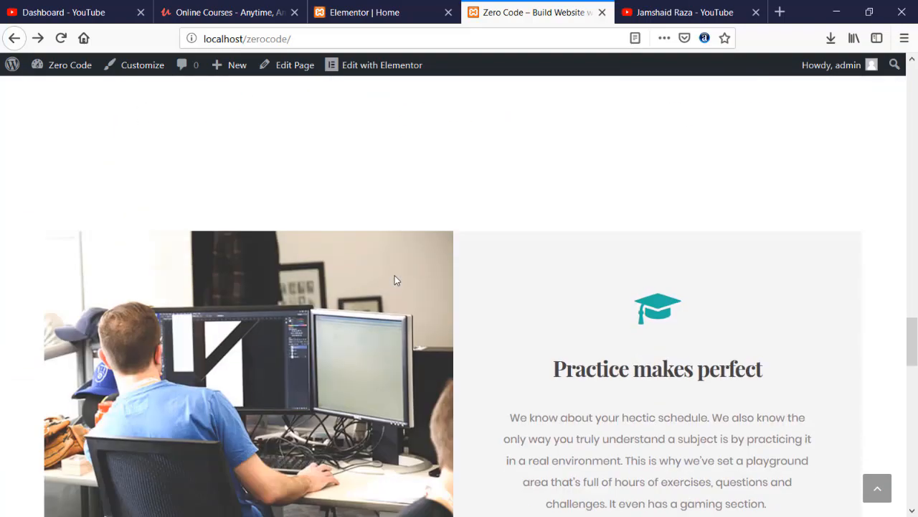
{"action": "scroll", "coordinate": [394, 274], "scroll_direction": "down", "scroll_amount": 10}
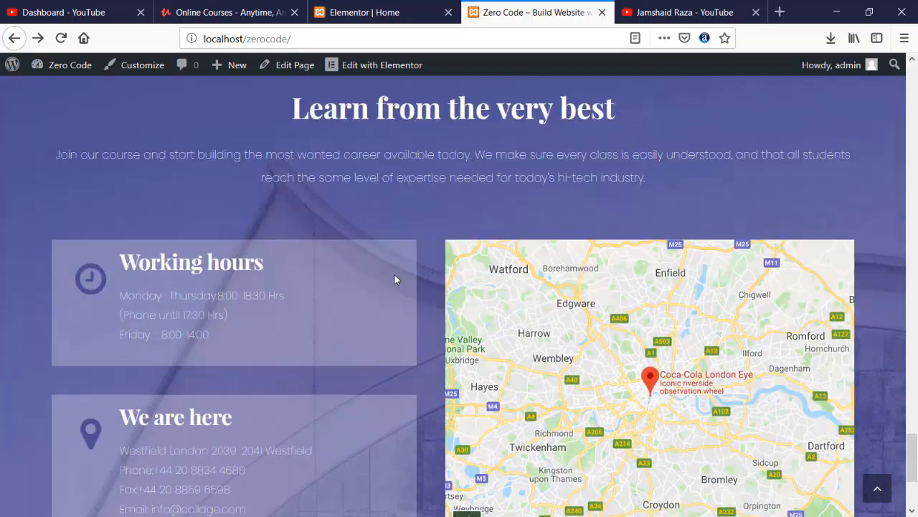
{"action": "scroll", "coordinate": [394, 279], "scroll_direction": "up", "scroll_amount": 4}
{"action": "scroll", "coordinate": [393, 278], "scroll_direction": "up", "scroll_amount": 12}
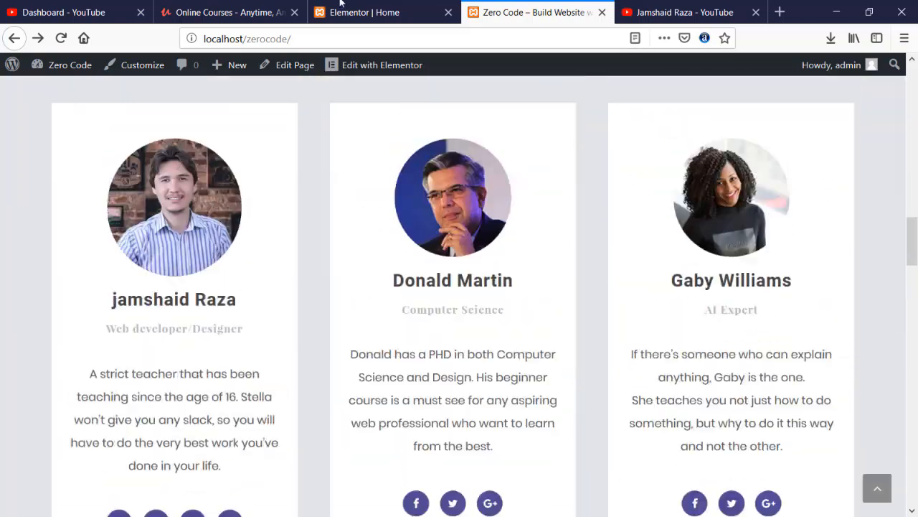
{"action": "key", "text": "ctrl+Page_Up"}
- Review the 'Why Should You trust?' heading's Style and Advanced settings, then add a line break before its text
{"action": "left_click", "coordinate": [467, 165]}
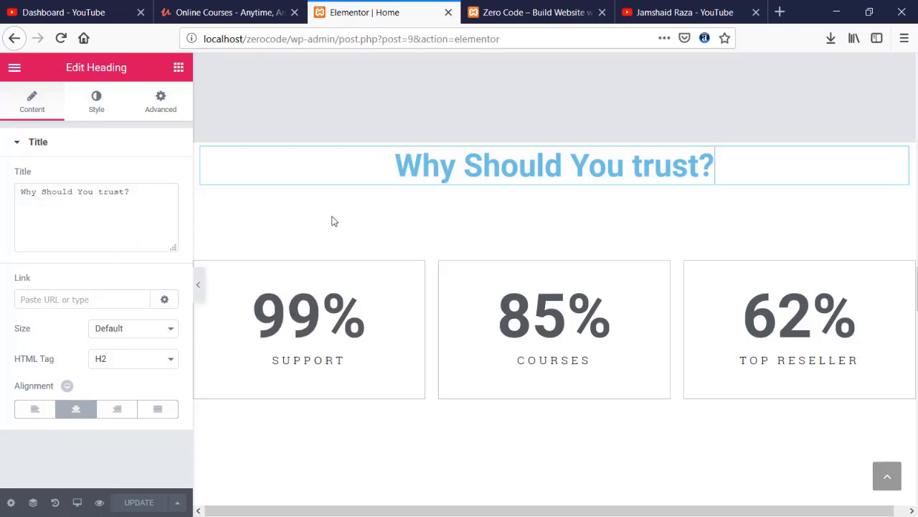
{"action": "left_click", "coordinate": [97, 104]}
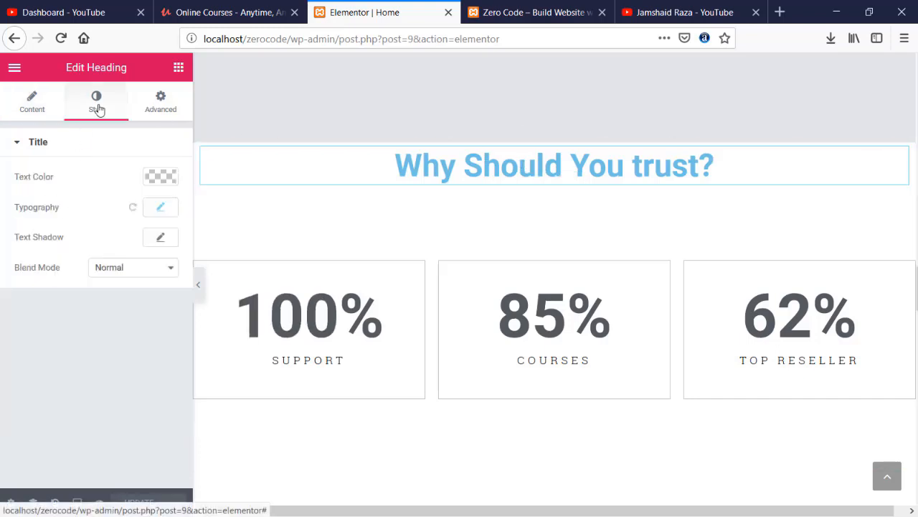
{"action": "left_click", "coordinate": [153, 108]}
{"action": "left_click", "coordinate": [29, 104]}
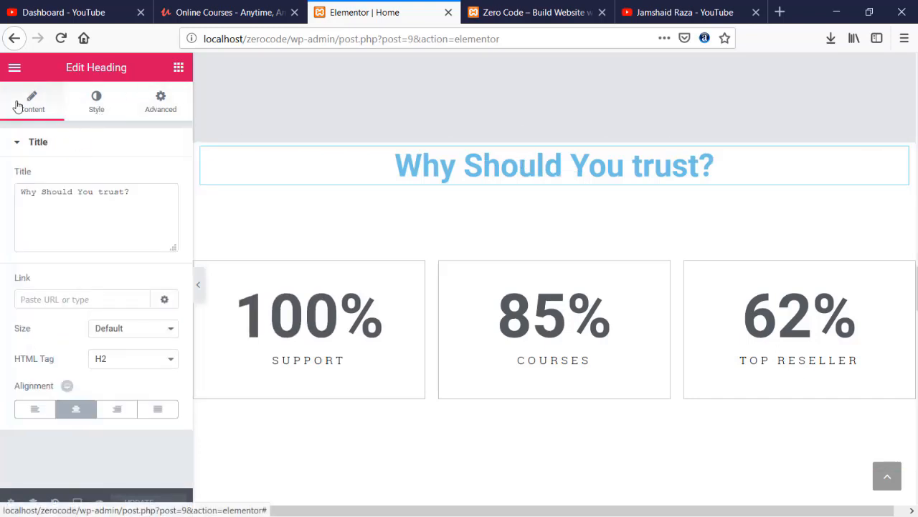
{"action": "left_click", "coordinate": [457, 159]}
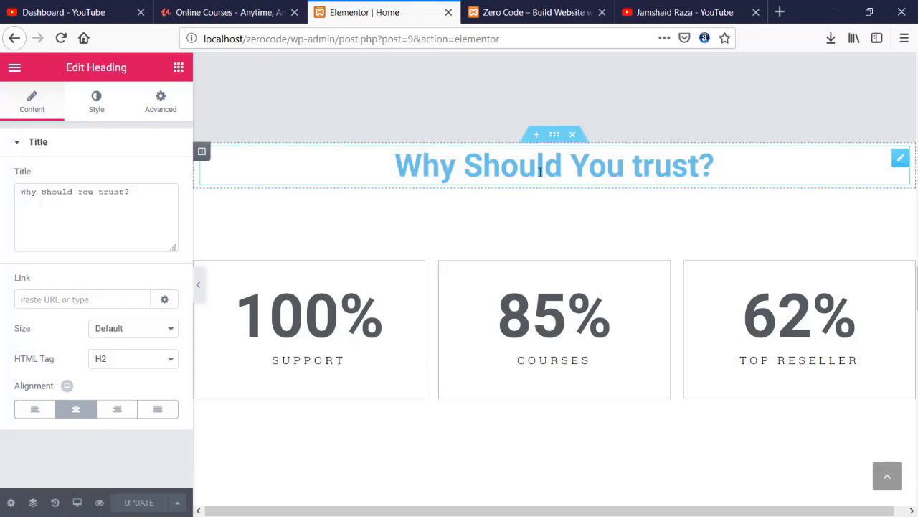
{"action": "key", "text": "Return"}
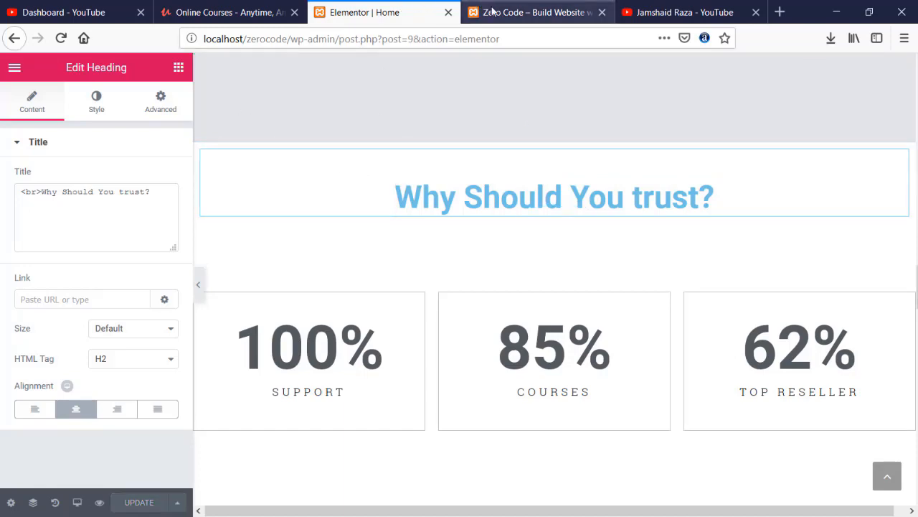
{"action": "left_click", "coordinate": [531, 12]}
- Reload the live home page and scroll through the spaced-out heading and counters
{"action": "left_click", "coordinate": [65, 41]}
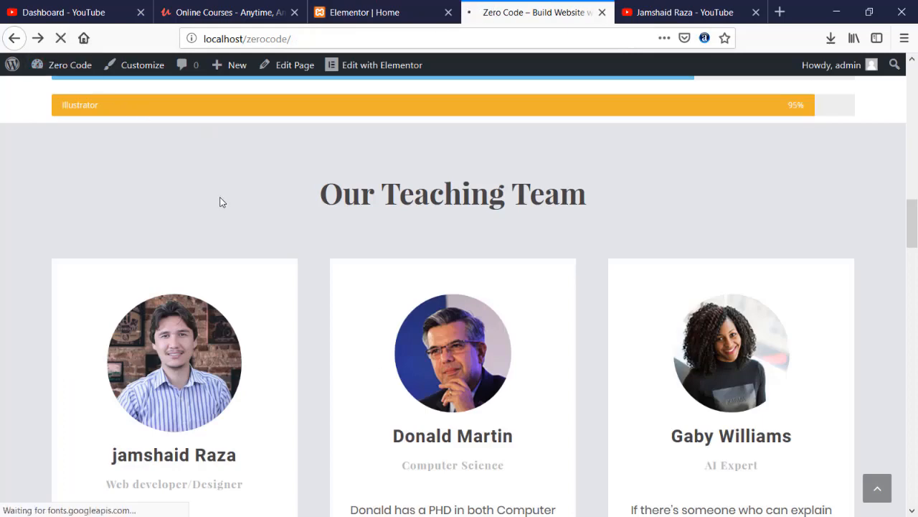
{"action": "scroll", "coordinate": [202, 204], "scroll_direction": "down", "scroll_amount": 4}
{"action": "scroll", "coordinate": [204, 209], "scroll_direction": "down", "scroll_amount": 5}
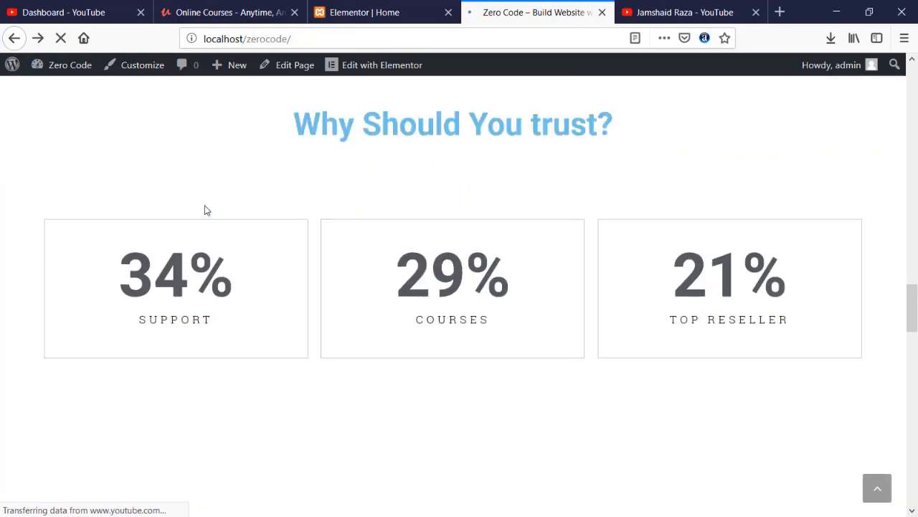
{"action": "scroll", "coordinate": [204, 208], "scroll_direction": "up", "scroll_amount": 2}
{"action": "scroll", "coordinate": [352, 252], "scroll_direction": "down", "scroll_amount": 2}
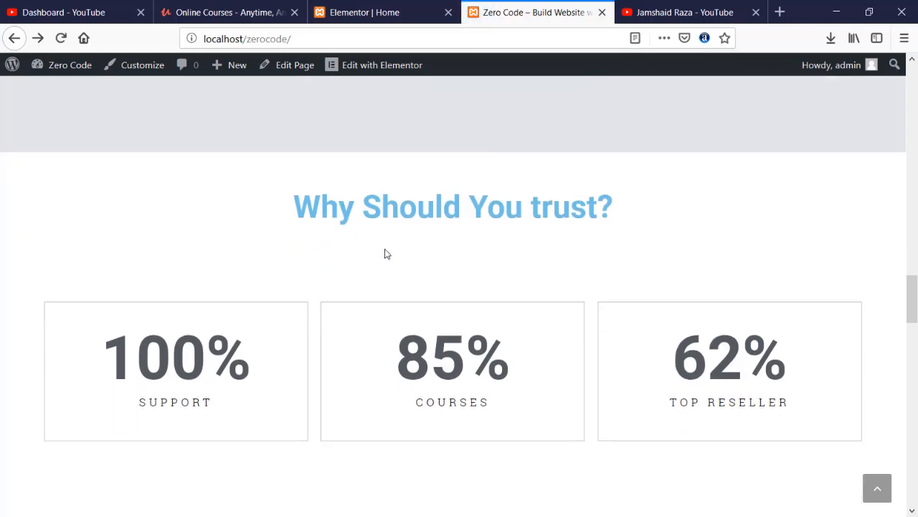
{"action": "scroll", "coordinate": [385, 254], "scroll_direction": "down", "scroll_amount": 3}
{"action": "scroll", "coordinate": [385, 254], "scroll_direction": "up", "scroll_amount": 3}
{"action": "scroll", "coordinate": [385, 254], "scroll_direction": "down", "scroll_amount": 8}
{"action": "scroll", "coordinate": [384, 252], "scroll_direction": "down", "scroll_amount": 15}
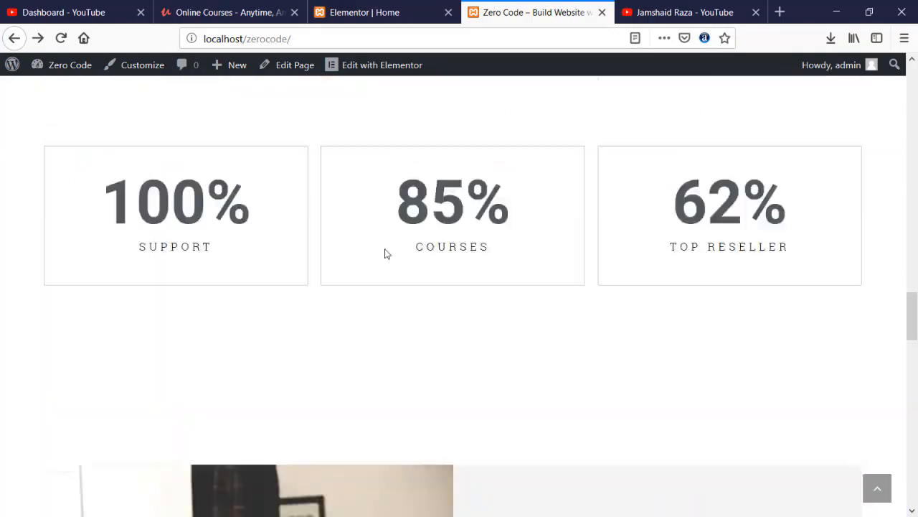
{"action": "scroll", "coordinate": [384, 253], "scroll_direction": "up", "scroll_amount": 3}
{"action": "scroll", "coordinate": [385, 254], "scroll_direction": "up", "scroll_amount": 2}
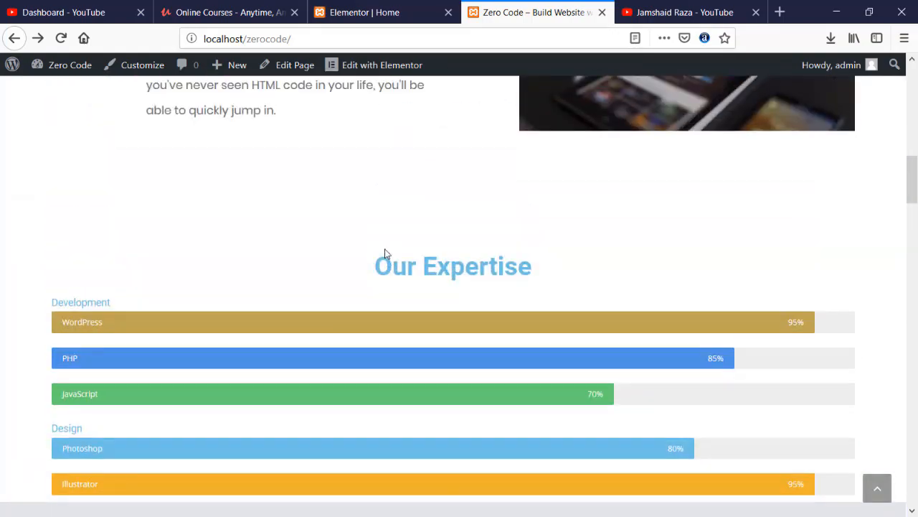
{"action": "scroll", "coordinate": [385, 254], "scroll_direction": "up", "scroll_amount": 12}
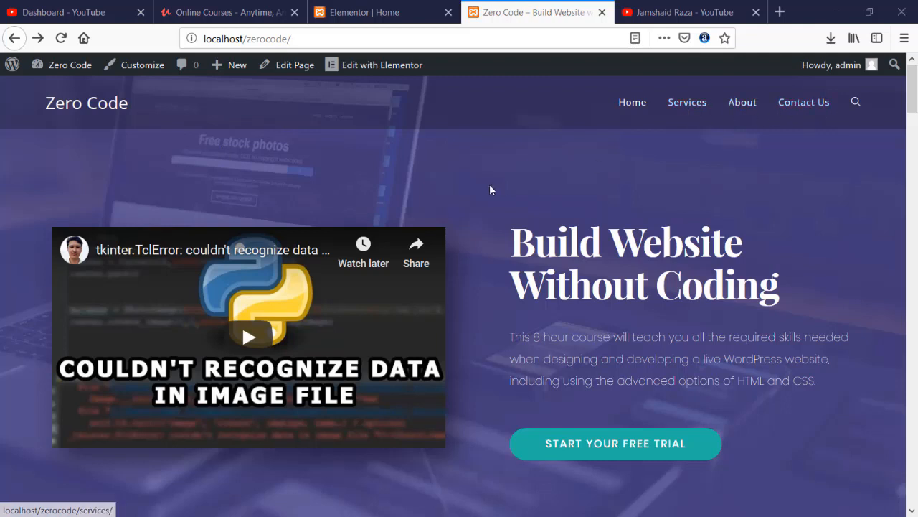
- Browse the live site's Services, About and Contact Us pages, then return Home
{"action": "left_click", "coordinate": [667, 114]}
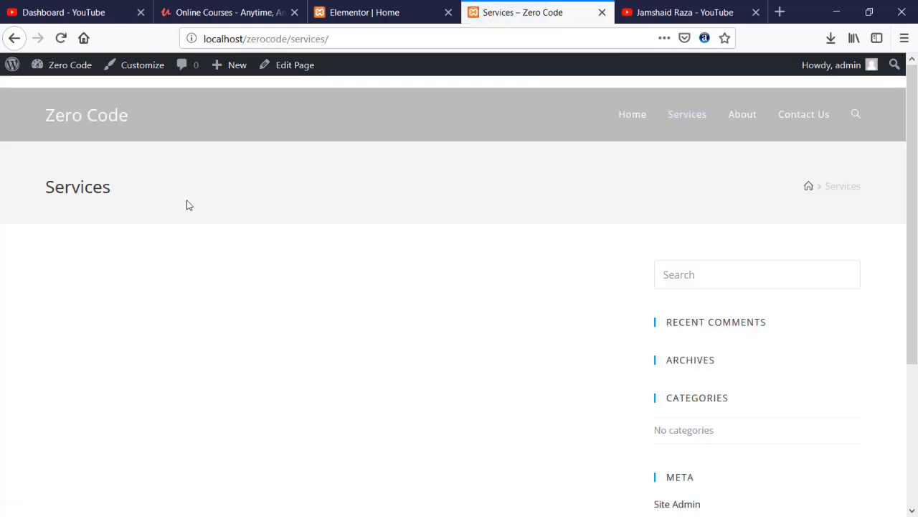
{"action": "left_click", "coordinate": [743, 114]}
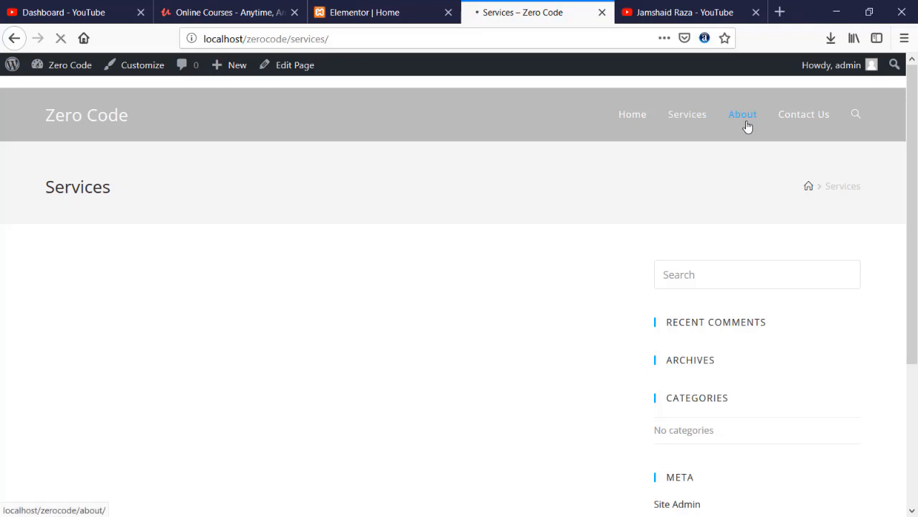
{"action": "left_click", "coordinate": [805, 123]}
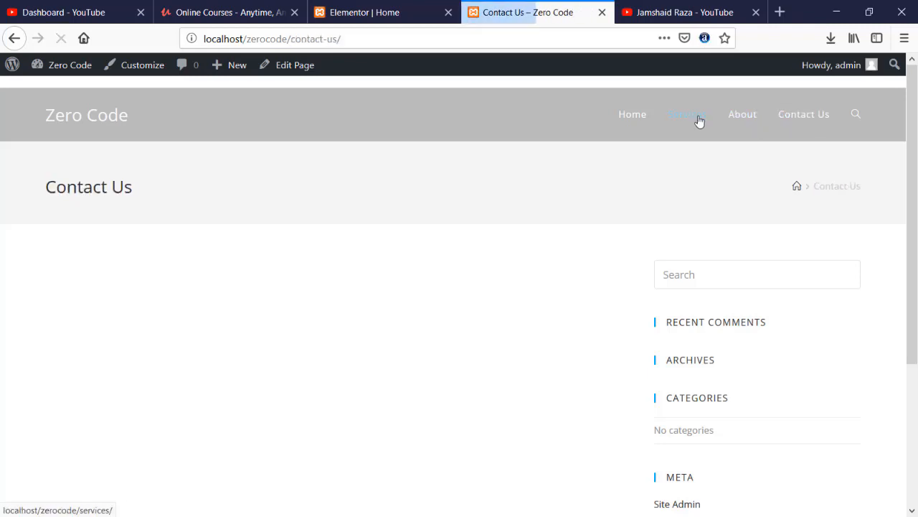
{"action": "left_click", "coordinate": [630, 117]}
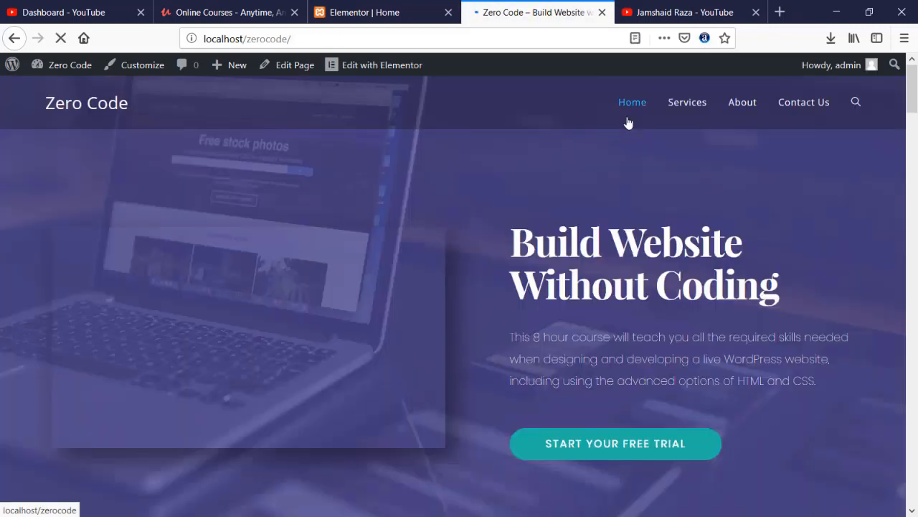
- Exit the Home page's Elementor editor to the WordPress dashboard
{"action": "left_click", "coordinate": [350, 11]}
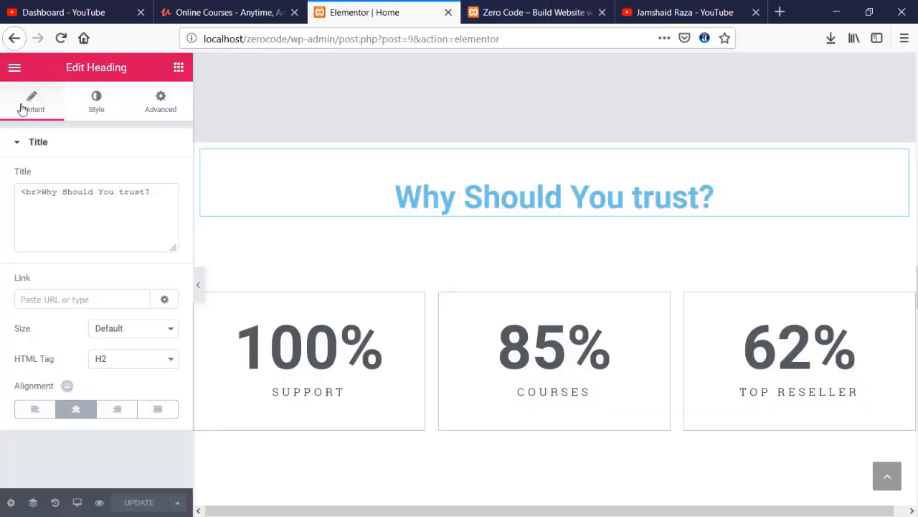
{"action": "left_click", "coordinate": [14, 69]}
{"action": "left_click", "coordinate": [60, 440]}
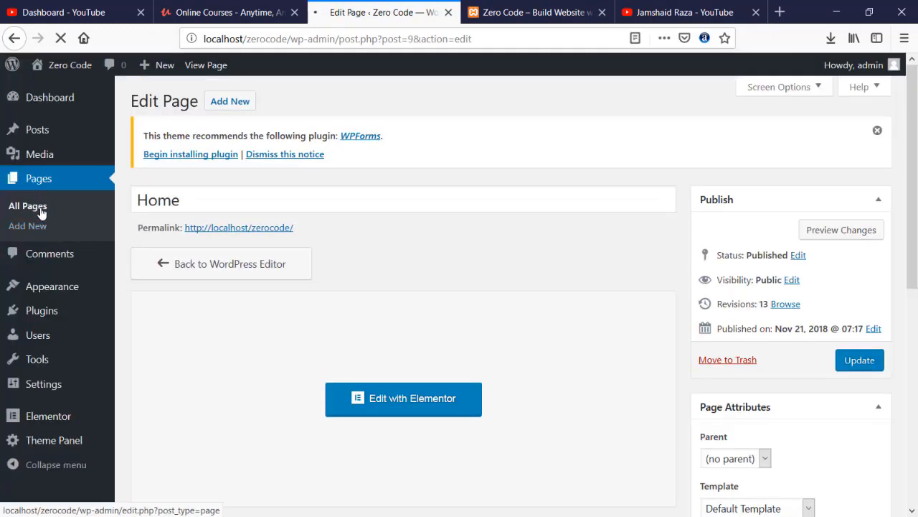
- From All Pages, open the Services page with Elementor, then go back to its edit screen
{"action": "left_click", "coordinate": [29, 206]}
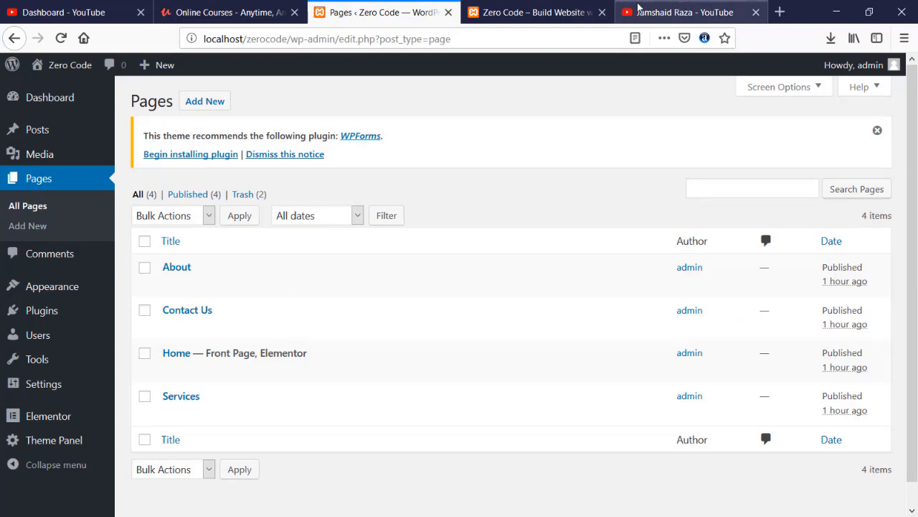
{"action": "left_click", "coordinate": [537, 12]}
{"action": "left_click", "coordinate": [354, 6]}
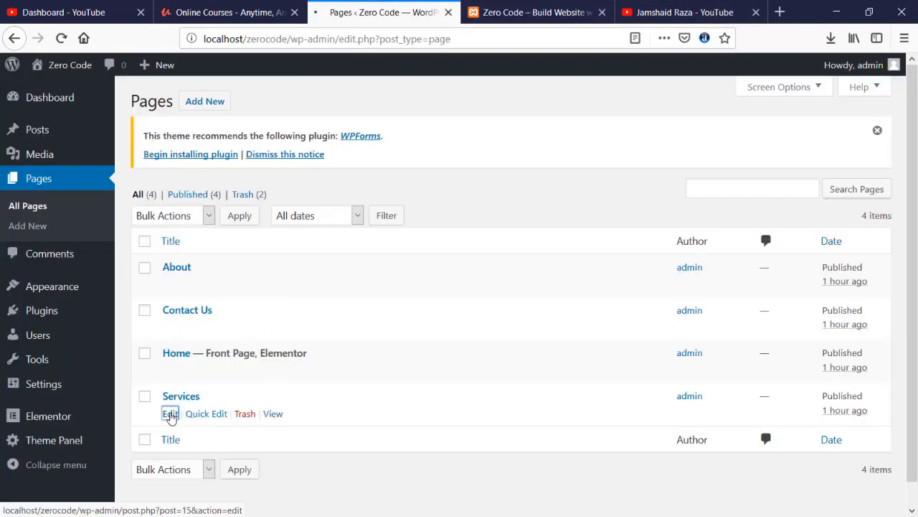
{"action": "left_click", "coordinate": [170, 413]}
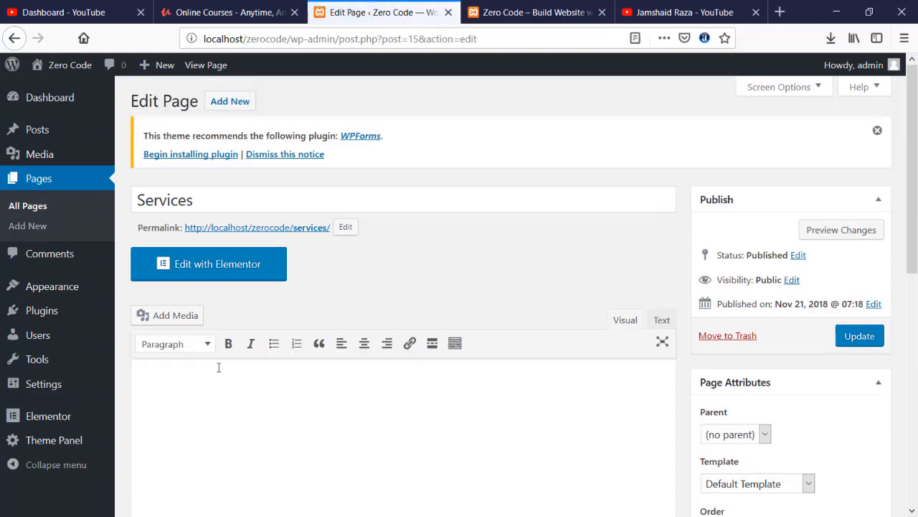
{"action": "left_click", "coordinate": [224, 269]}
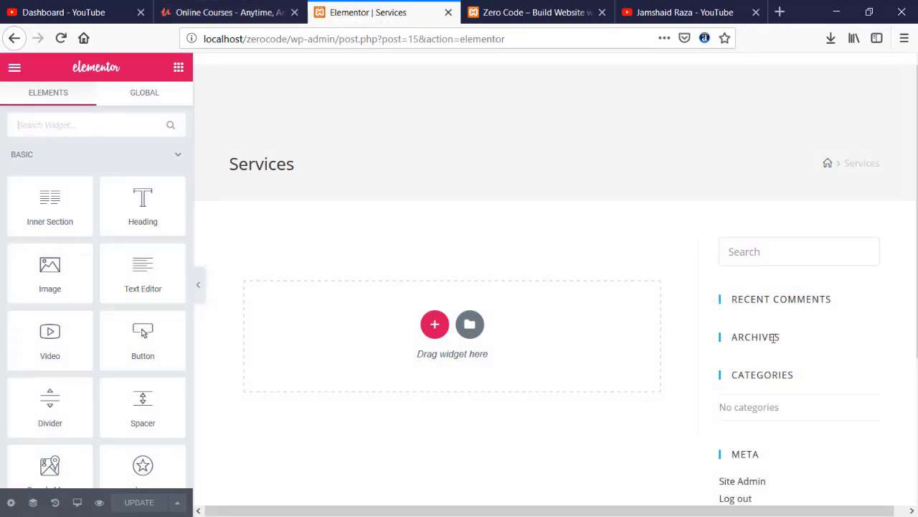
{"action": "left_click", "coordinate": [14, 39]}
- Set the Services page's content layout to 100% Full Width, update, and view it live
{"action": "scroll", "coordinate": [453, 304], "scroll_direction": "down", "scroll_amount": 8}
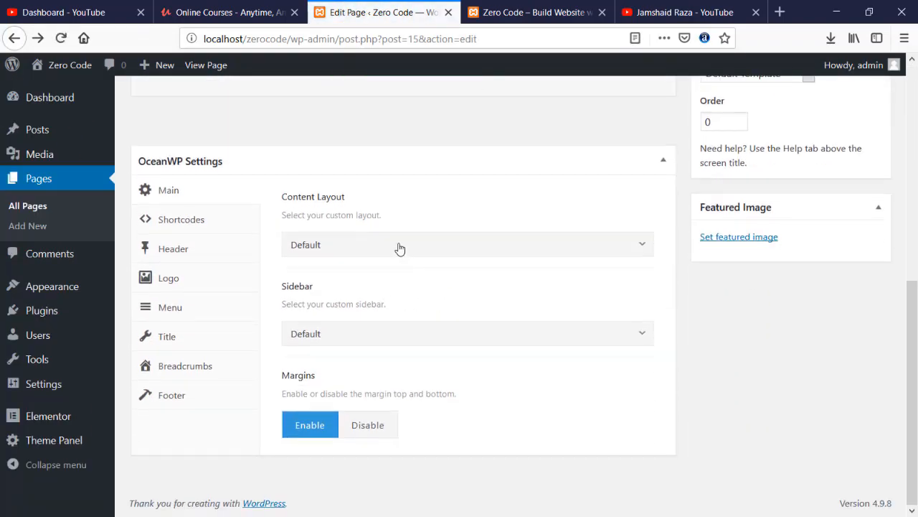
{"action": "left_click", "coordinate": [400, 248]}
{"action": "left_click", "coordinate": [377, 375]}
{"action": "scroll", "coordinate": [718, 273], "scroll_direction": "up", "scroll_amount": 5}
{"action": "left_click", "coordinate": [855, 157]}
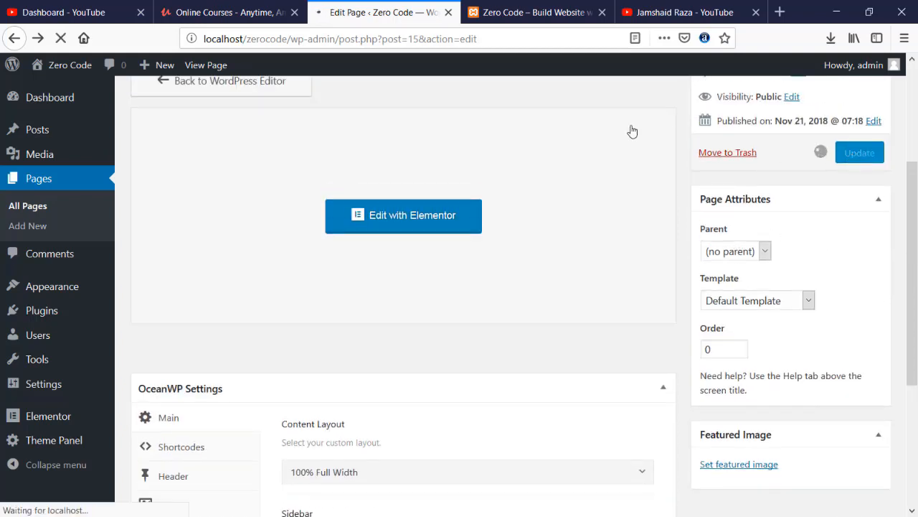
{"action": "left_click", "coordinate": [534, 7]}
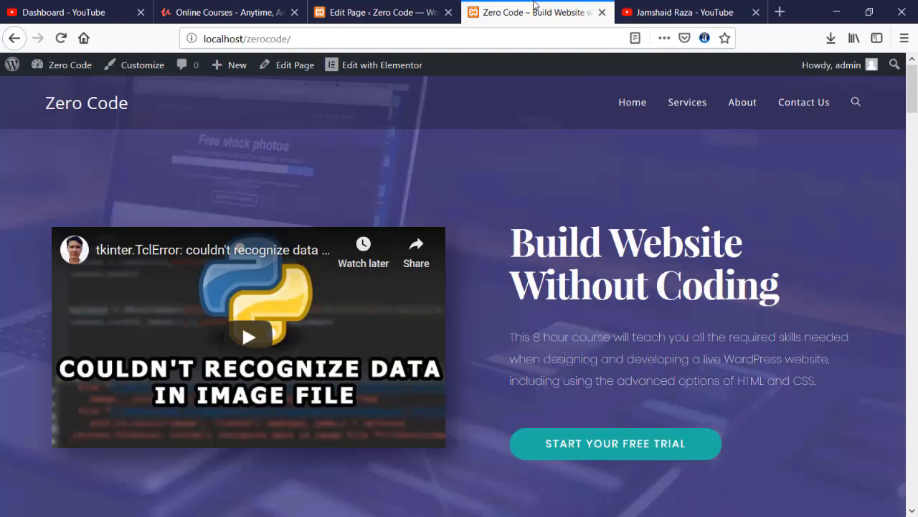
{"action": "left_click", "coordinate": [687, 105]}
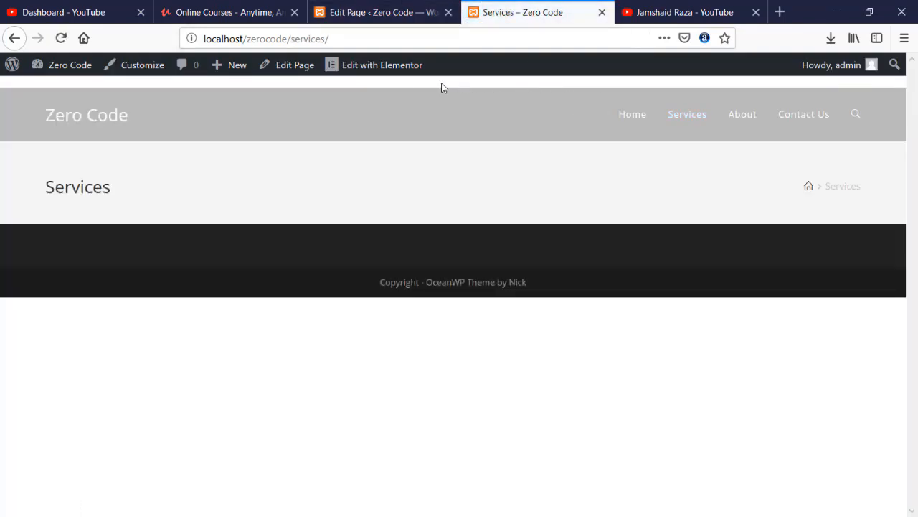
{"action": "left_click", "coordinate": [376, 10]}
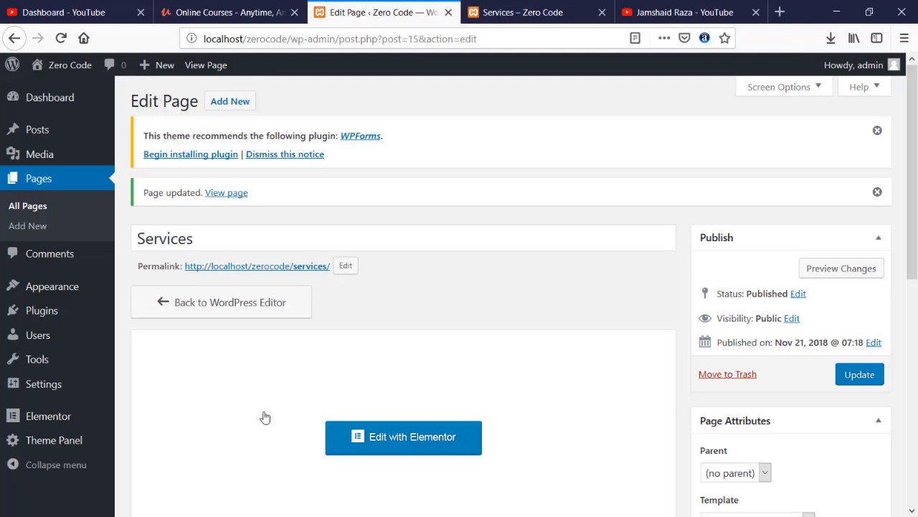
- Disable the Services page's top bar, update and check it live, then edit with Elementor
{"action": "scroll", "coordinate": [263, 416], "scroll_direction": "down", "scroll_amount": 5}
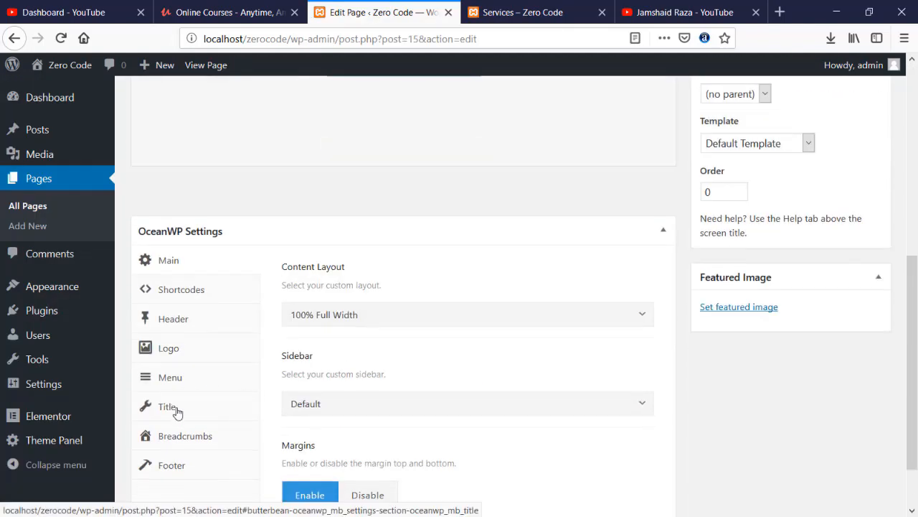
{"action": "left_click", "coordinate": [176, 409]}
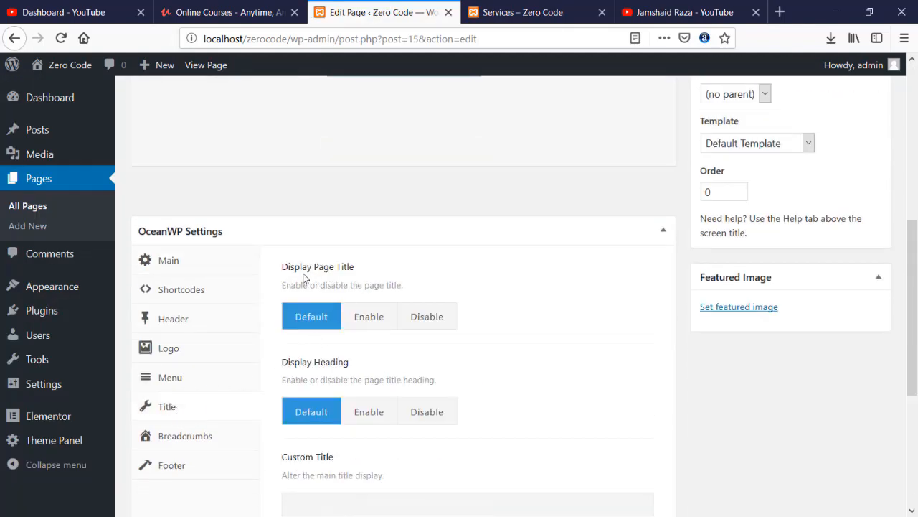
{"action": "left_click", "coordinate": [180, 321]}
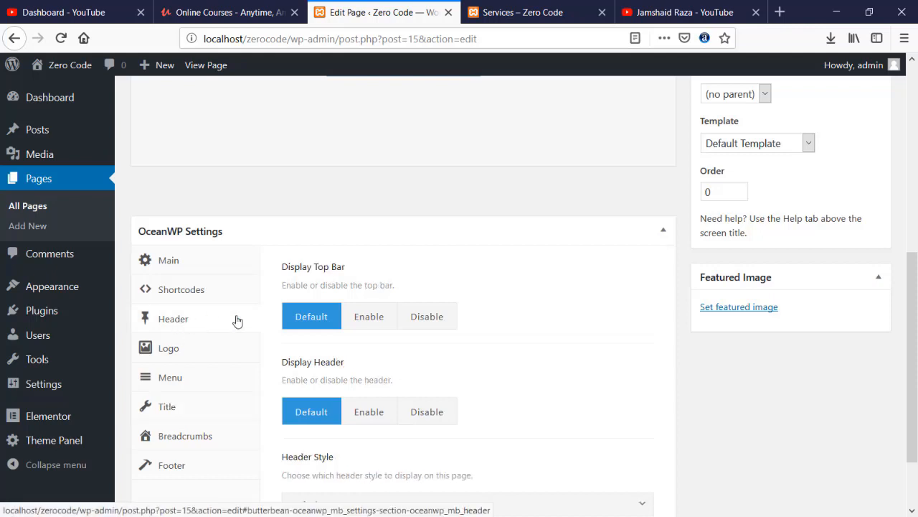
{"action": "left_click", "coordinate": [423, 327]}
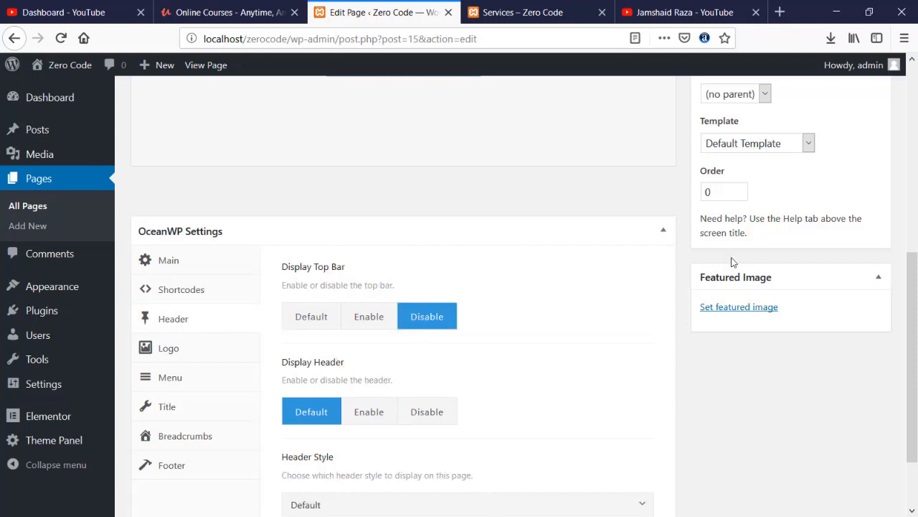
{"action": "scroll", "coordinate": [805, 236], "scroll_direction": "up", "scroll_amount": 3}
{"action": "left_click", "coordinate": [866, 223]}
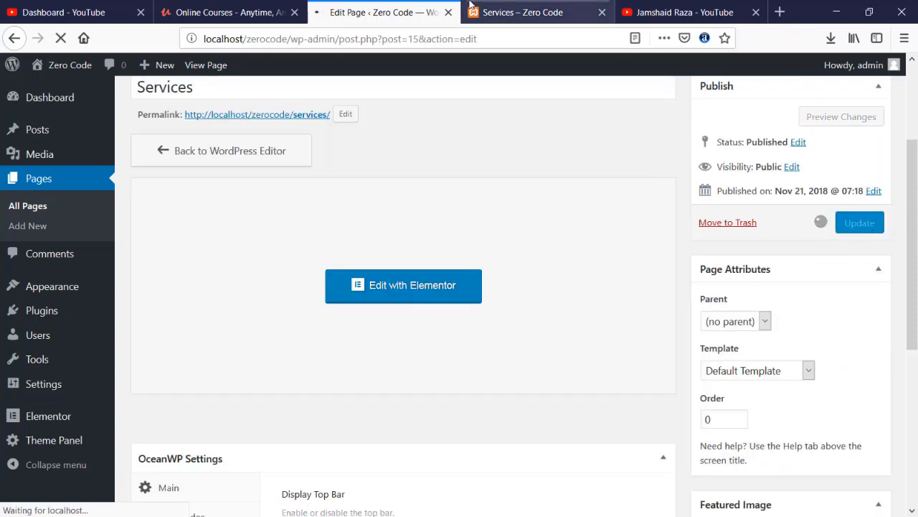
{"action": "left_click", "coordinate": [560, 9]}
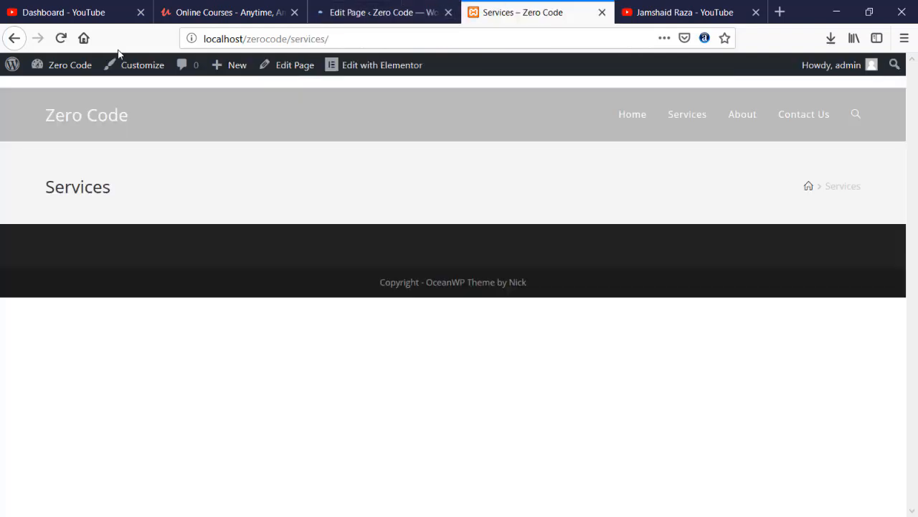
{"action": "left_click", "coordinate": [61, 39]}
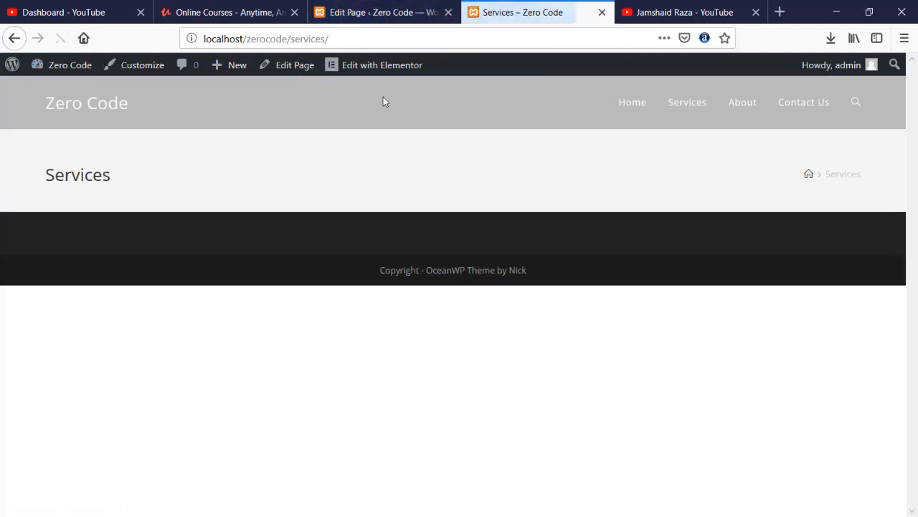
{"action": "left_click", "coordinate": [403, 12]}
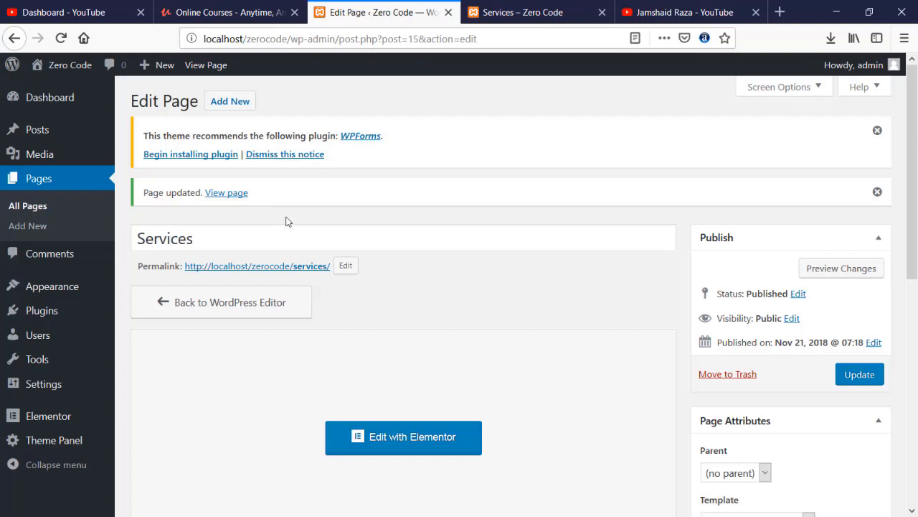
{"action": "scroll", "coordinate": [386, 325], "scroll_direction": "down", "scroll_amount": 2}
{"action": "left_click", "coordinate": [394, 365]}
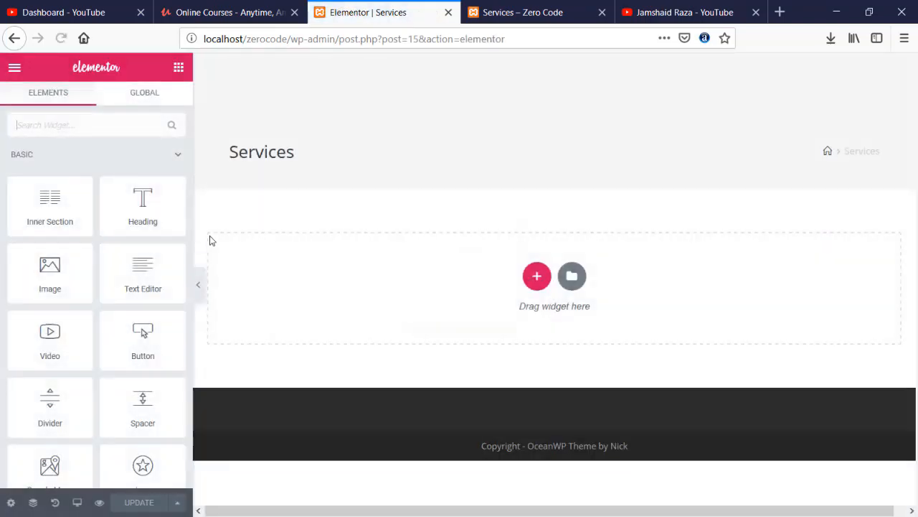
- Browse the template library's page templates and search them for SERVICES
{"action": "left_click", "coordinate": [574, 279]}
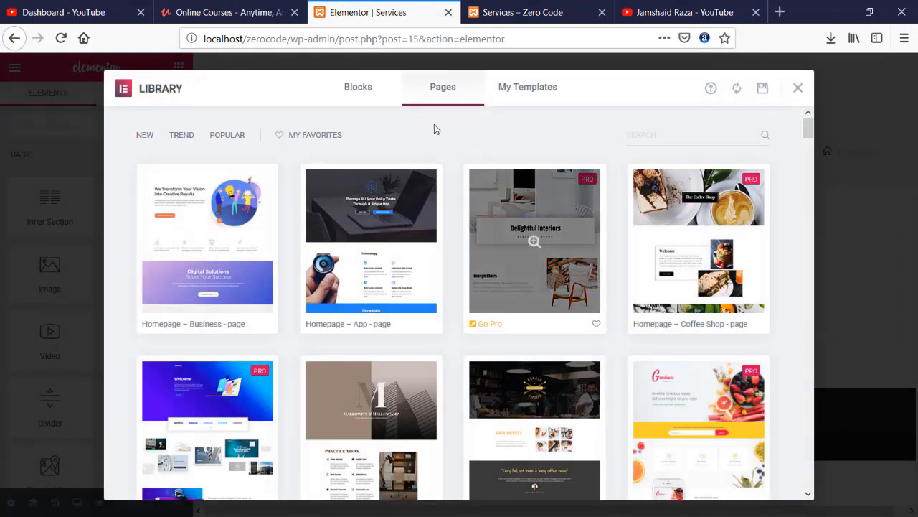
{"action": "scroll", "coordinate": [112, 194], "scroll_direction": "down", "scroll_amount": 3}
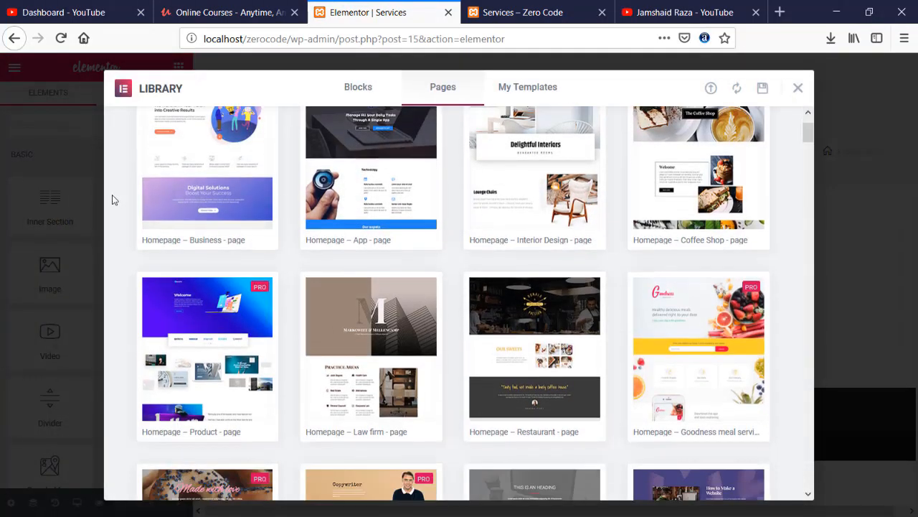
{"action": "scroll", "coordinate": [112, 200], "scroll_direction": "down", "scroll_amount": 2}
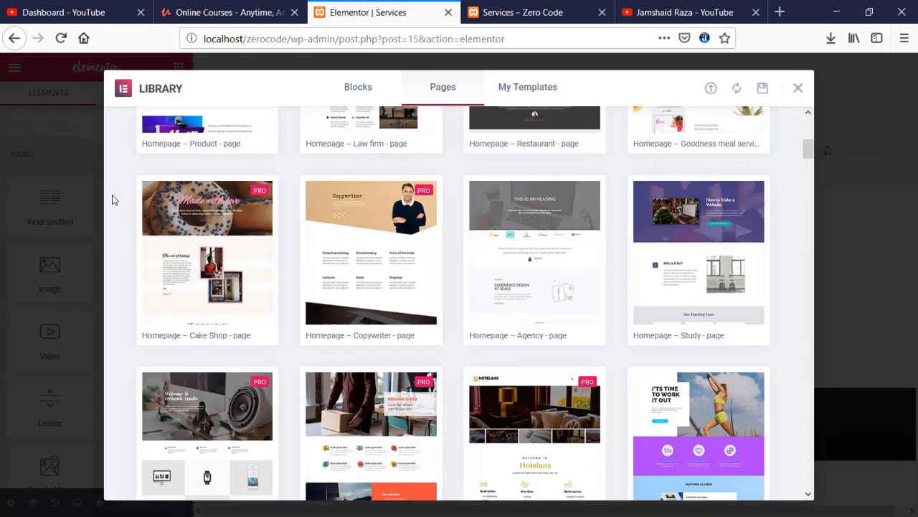
{"action": "scroll", "coordinate": [112, 199], "scroll_direction": "down", "scroll_amount": 3}
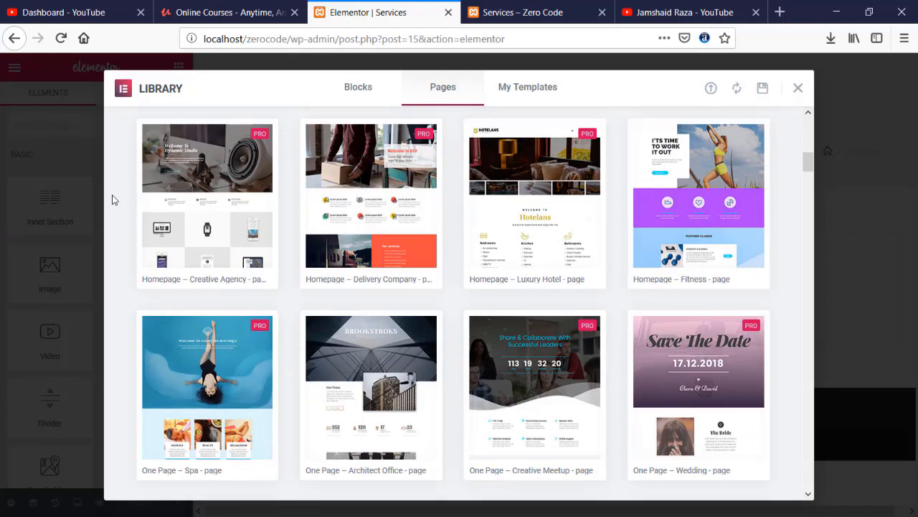
{"action": "scroll", "coordinate": [112, 199], "scroll_direction": "down", "scroll_amount": 2}
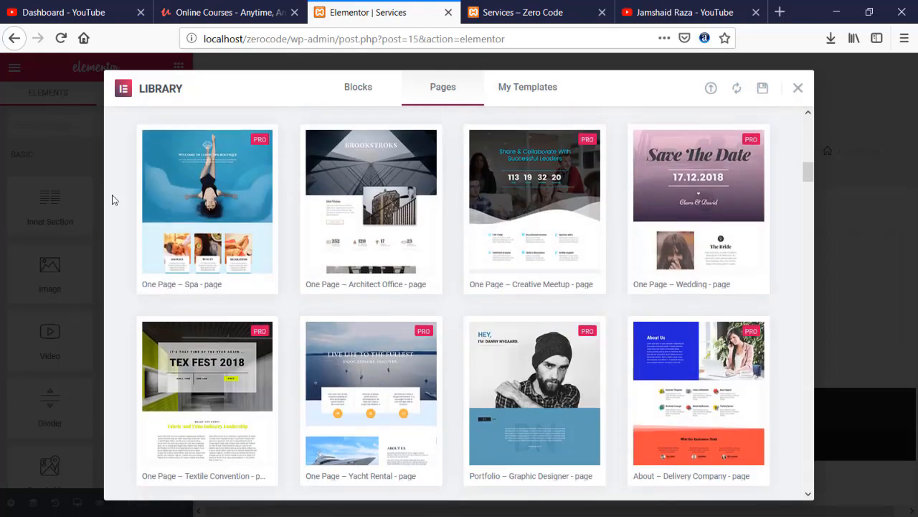
{"action": "scroll", "coordinate": [112, 199], "scroll_direction": "down", "scroll_amount": 2}
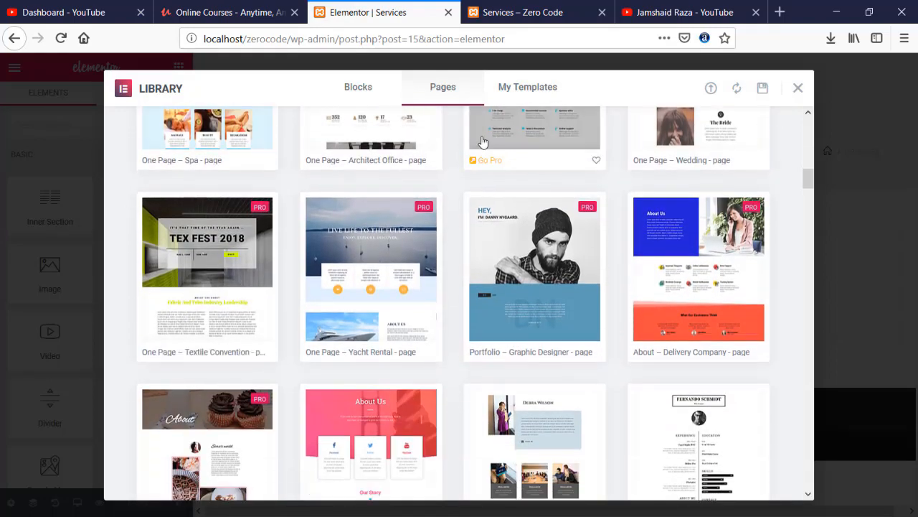
{"action": "scroll", "coordinate": [726, 136], "scroll_direction": "up", "scroll_amount": 3}
{"action": "scroll", "coordinate": [727, 136], "scroll_direction": "up", "scroll_amount": 10}
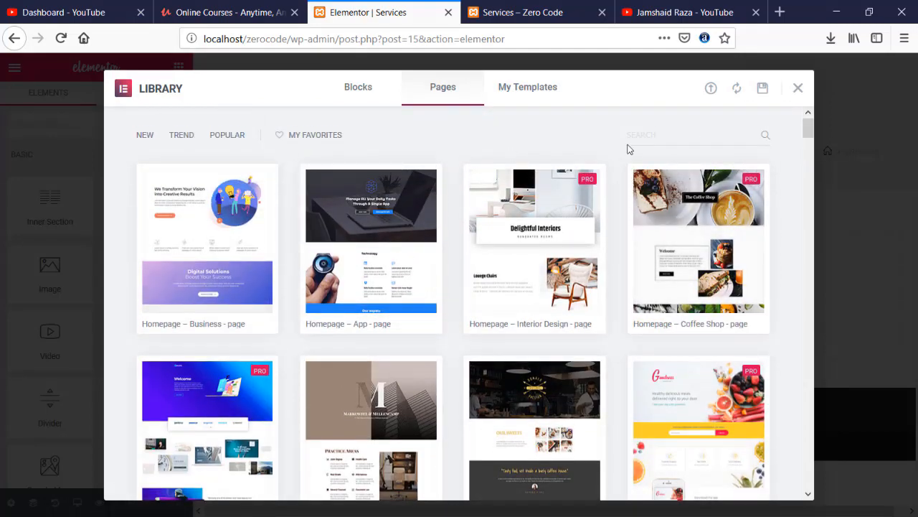
{"action": "left_click", "coordinate": [660, 136]}
{"action": "type", "text": "SERVICES"}
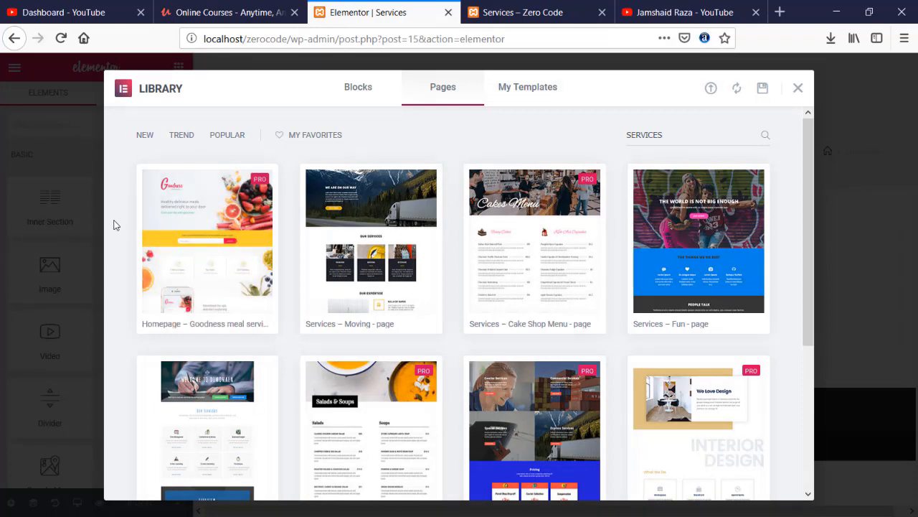
- Insert the Services – Moving page template from the search results
{"action": "scroll", "coordinate": [114, 225], "scroll_direction": "down", "scroll_amount": 3}
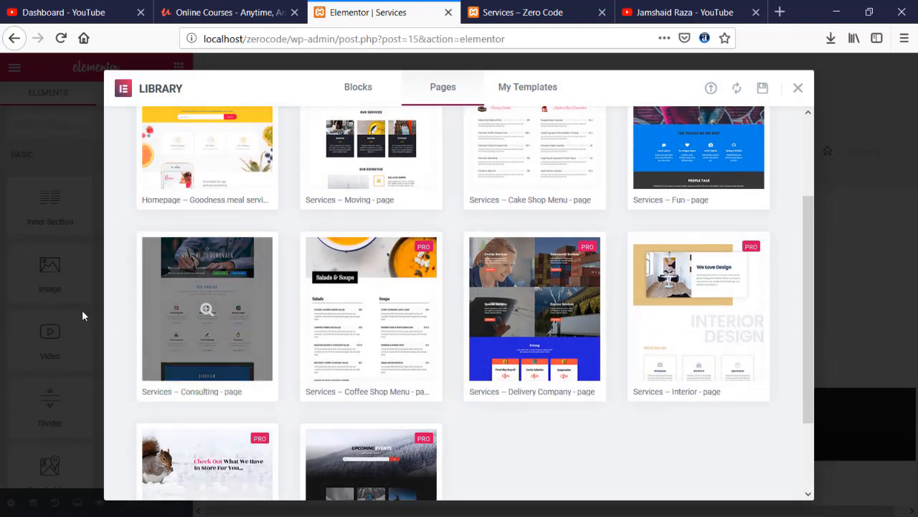
{"action": "scroll", "coordinate": [148, 301], "scroll_direction": "down", "scroll_amount": 3}
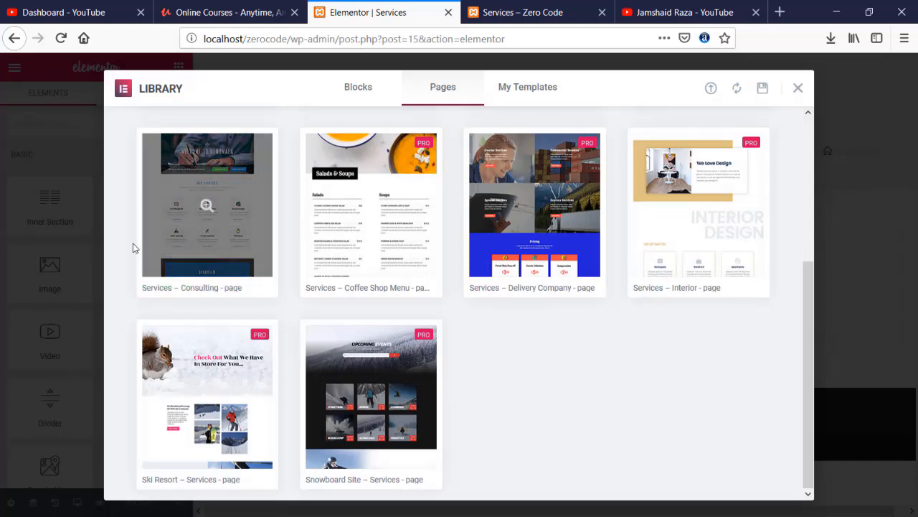
{"action": "scroll", "coordinate": [170, 266], "scroll_direction": "up", "scroll_amount": 3}
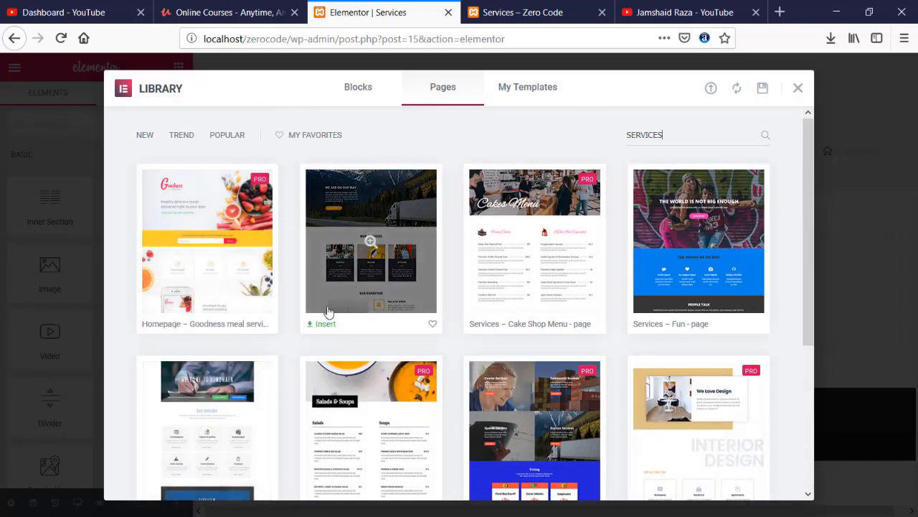
{"action": "left_click", "coordinate": [321, 326]}
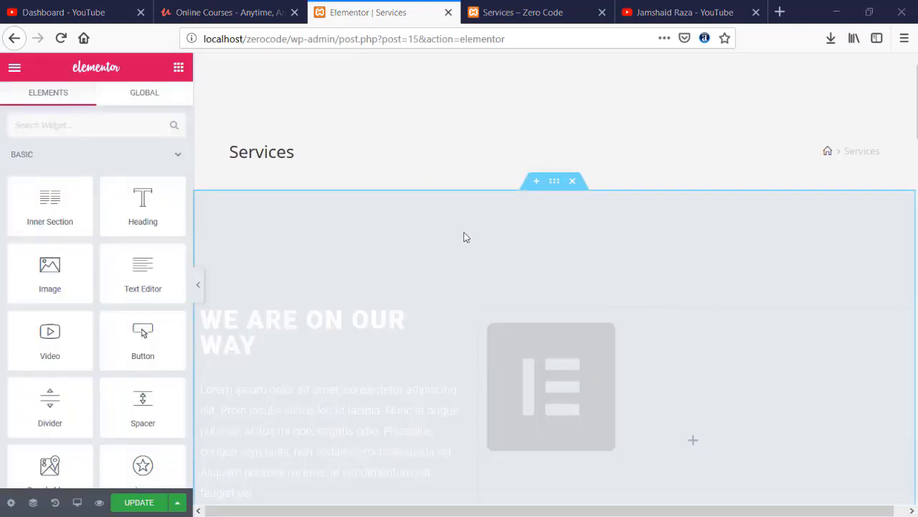
- Scroll the canvas to check the inserted 'We are on our way' hero with its image placeholder
{"action": "scroll", "coordinate": [449, 238], "scroll_direction": "down", "scroll_amount": 3}
{"action": "scroll", "coordinate": [404, 238], "scroll_direction": "up", "scroll_amount": 1}
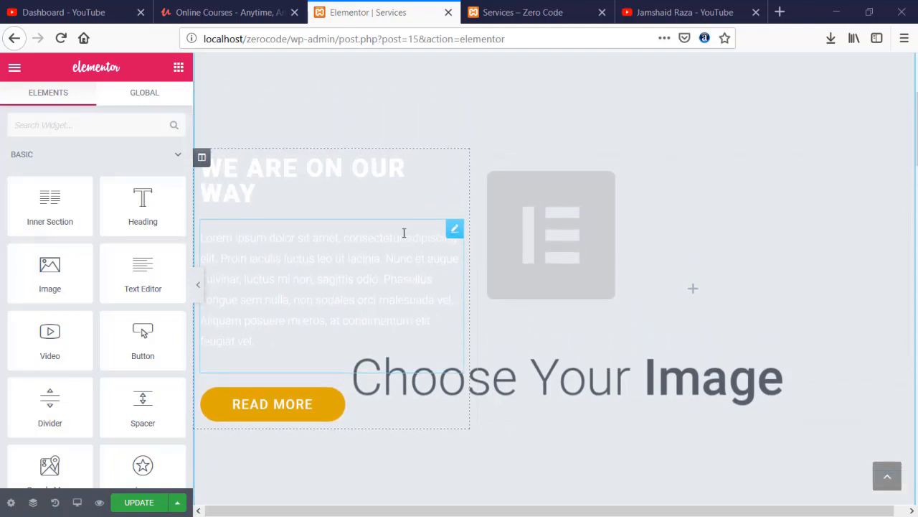
{"action": "scroll", "coordinate": [393, 233], "scroll_direction": "up", "scroll_amount": 2}
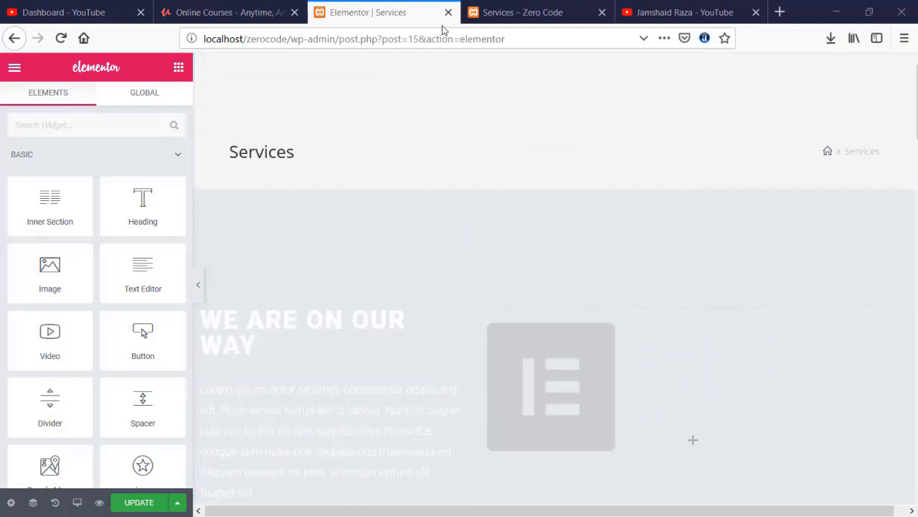
- Update the Services page and reload it in the live Services – Zero Code tab
{"action": "left_click", "coordinate": [132, 502]}
{"action": "left_click", "coordinate": [524, 4]}
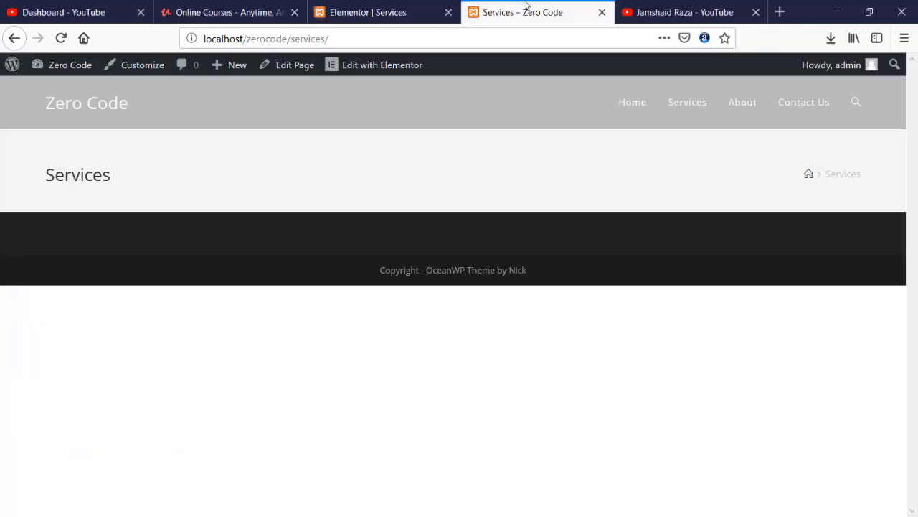
{"action": "left_click", "coordinate": [61, 39]}
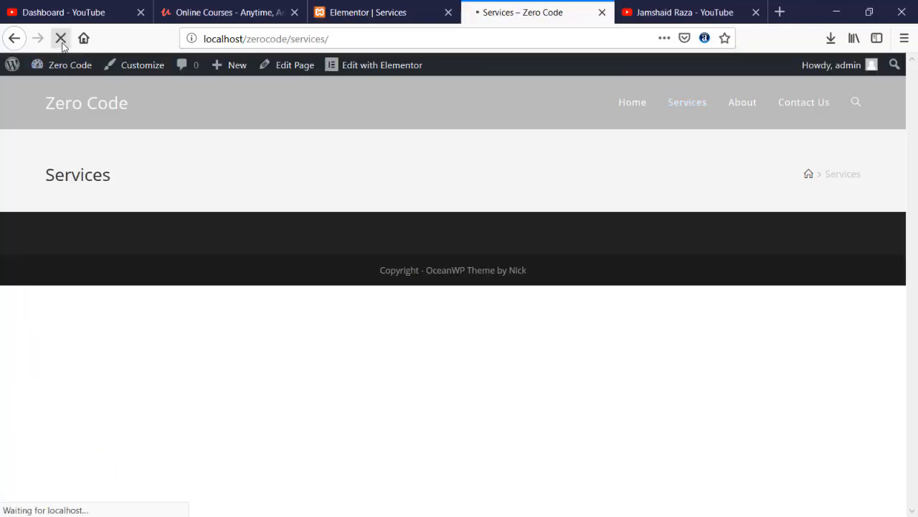
{"action": "scroll", "coordinate": [271, 228], "scroll_direction": "down", "scroll_amount": 10}
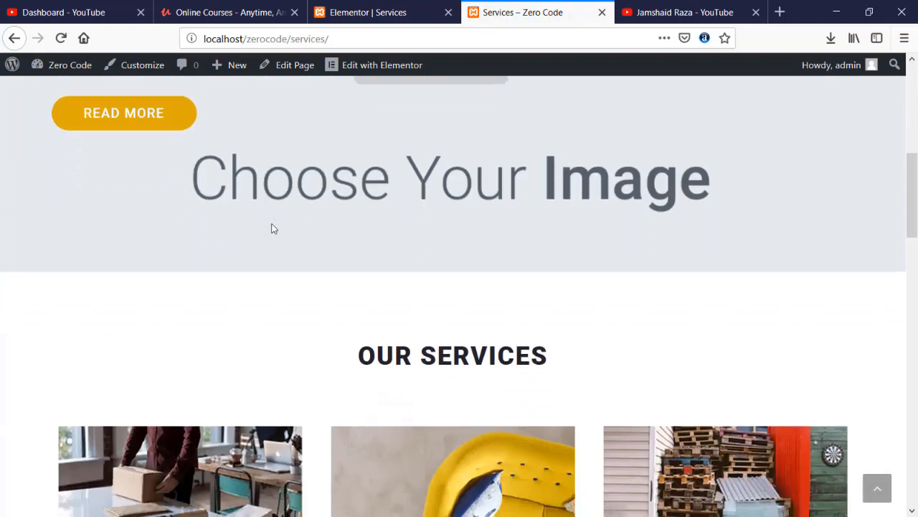
{"action": "scroll", "coordinate": [271, 228], "scroll_direction": "up", "scroll_amount": 4}
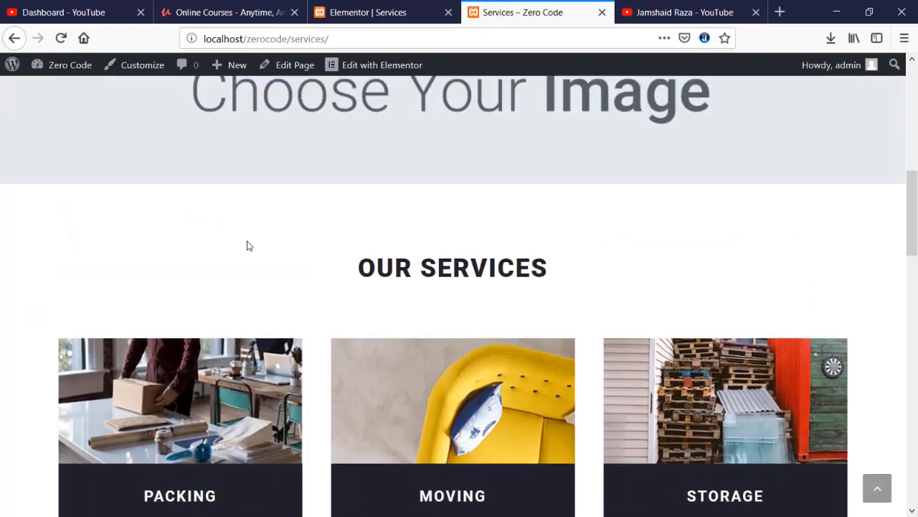
{"action": "scroll", "coordinate": [407, 290], "scroll_direction": "down", "scroll_amount": 2}
{"action": "scroll", "coordinate": [407, 290], "scroll_direction": "down", "scroll_amount": 1}
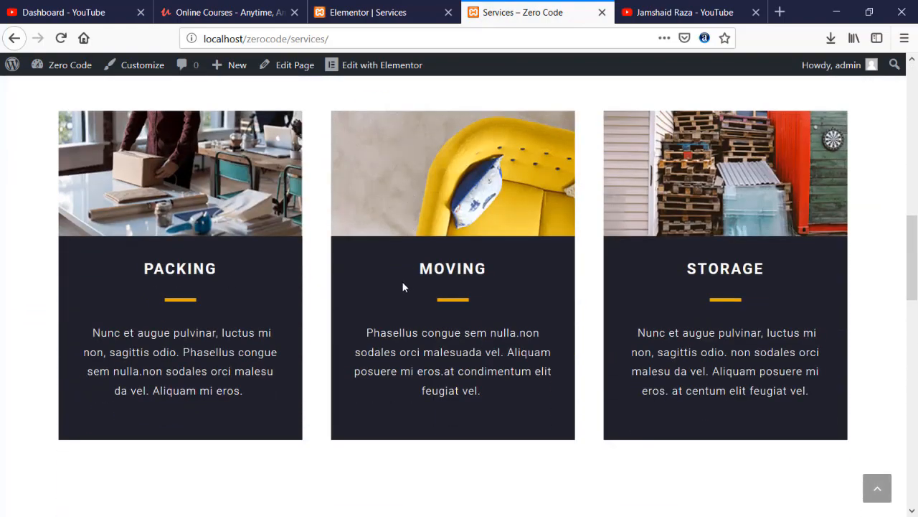
{"action": "scroll", "coordinate": [351, 295], "scroll_direction": "down", "scroll_amount": 5}
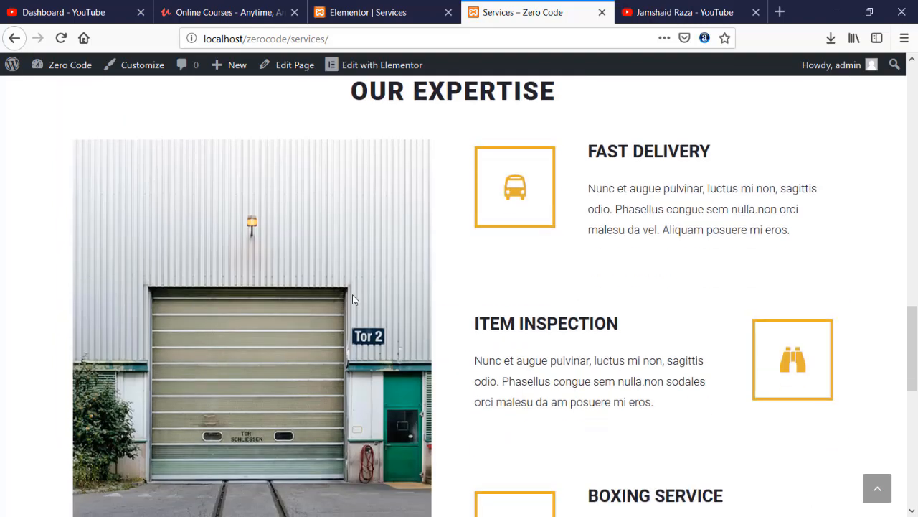
- Review the live Our Expertise and partner-logo sections, then return to the Elementor editor
{"action": "scroll", "coordinate": [352, 295], "scroll_direction": "up", "scroll_amount": 2}
{"action": "scroll", "coordinate": [473, 230], "scroll_direction": "down", "scroll_amount": 1}
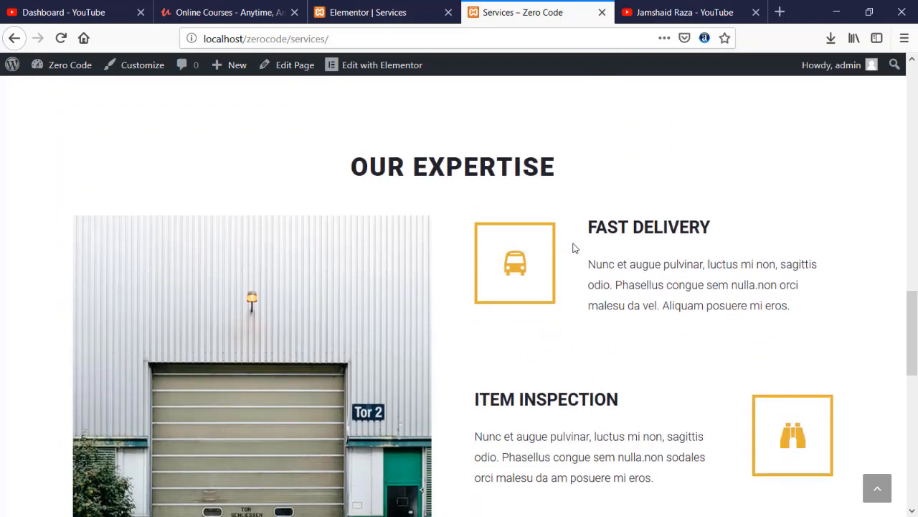
{"action": "scroll", "coordinate": [574, 245], "scroll_direction": "down", "scroll_amount": 2}
{"action": "scroll", "coordinate": [535, 246], "scroll_direction": "down", "scroll_amount": 5}
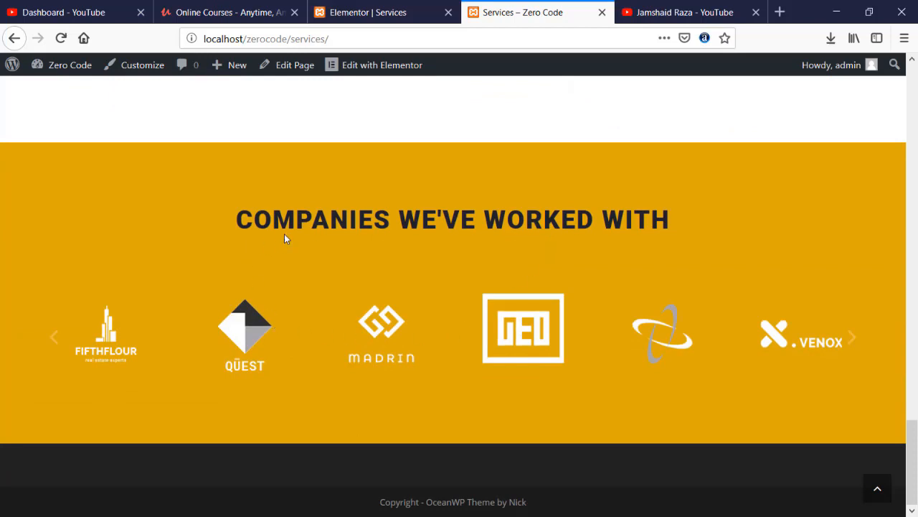
{"action": "left_click_drag", "start_coordinate": [311, 219], "coordinate": [526, 220]}
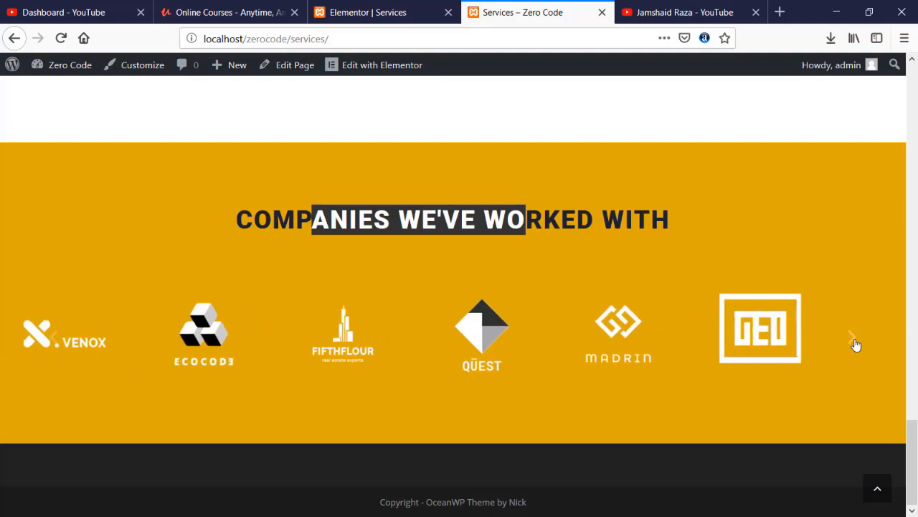
{"action": "scroll", "coordinate": [635, 275], "scroll_direction": "up", "scroll_amount": 10}
{"action": "scroll", "coordinate": [534, 236], "scroll_direction": "up", "scroll_amount": 4}
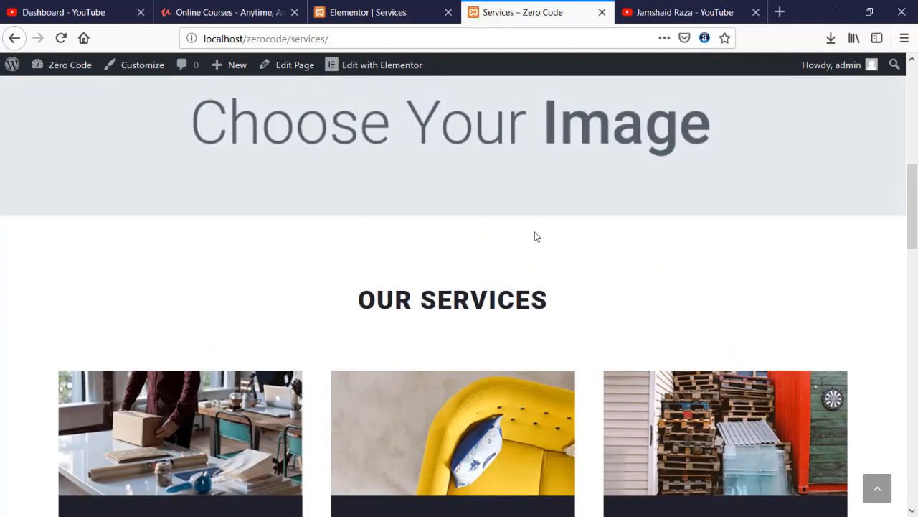
{"action": "scroll", "coordinate": [534, 237], "scroll_direction": "up", "scroll_amount": 3}
{"action": "left_click", "coordinate": [360, 12]}
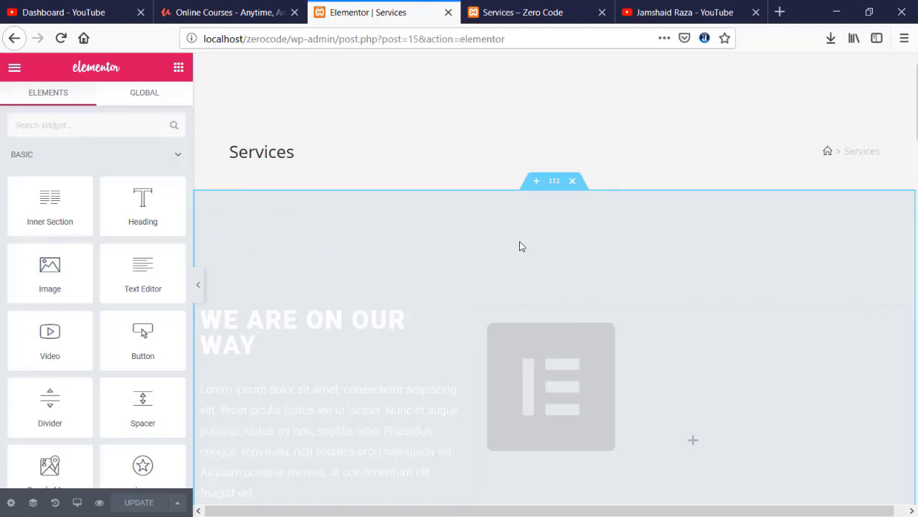
- Delete the empty section above the 'We are on our way' hero and check the live page
{"action": "scroll", "coordinate": [543, 240], "scroll_direction": "down", "scroll_amount": 3}
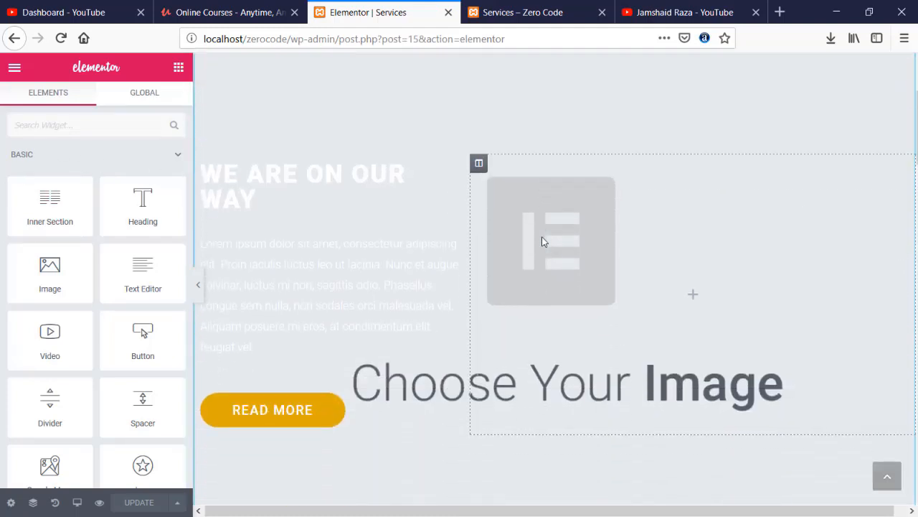
{"action": "left_click", "coordinate": [455, 420]}
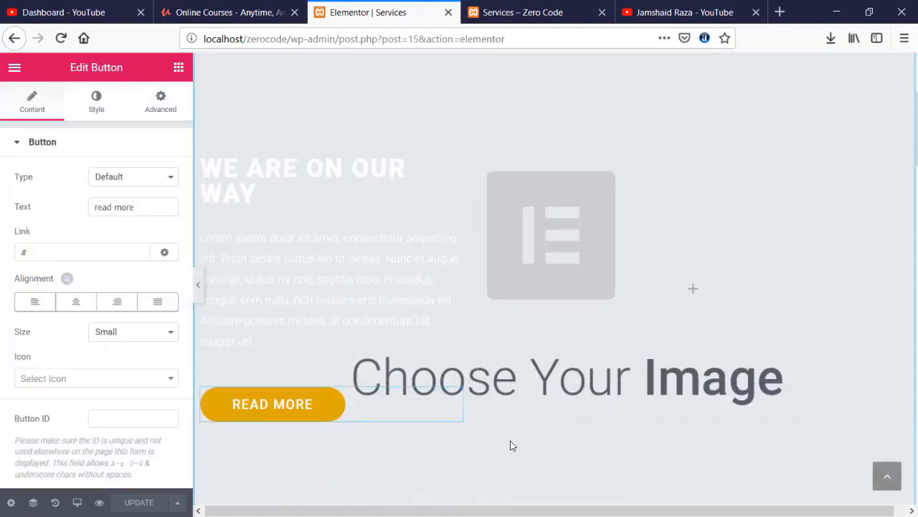
{"action": "scroll", "coordinate": [552, 180], "scroll_direction": "up", "scroll_amount": 6}
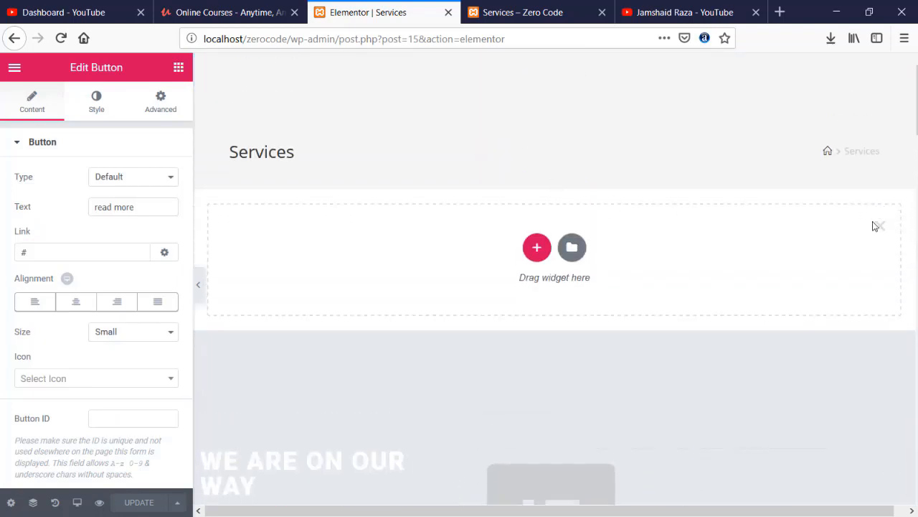
{"action": "left_click", "coordinate": [879, 228]}
{"action": "left_click", "coordinate": [538, 12]}
{"action": "scroll", "coordinate": [383, 163], "scroll_direction": "up", "scroll_amount": 4}
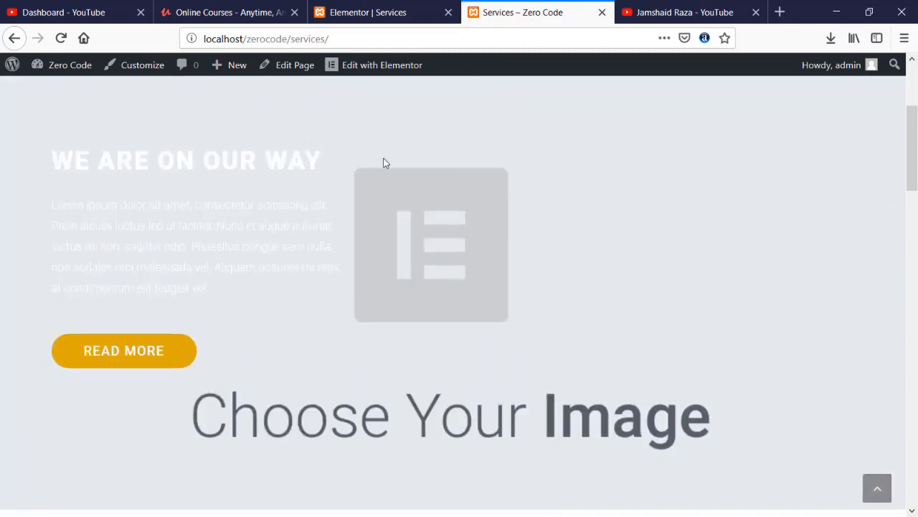
- Open the hero section's layout settings: 700 minimum height, 50/50 columns
{"action": "left_click", "coordinate": [395, 11]}
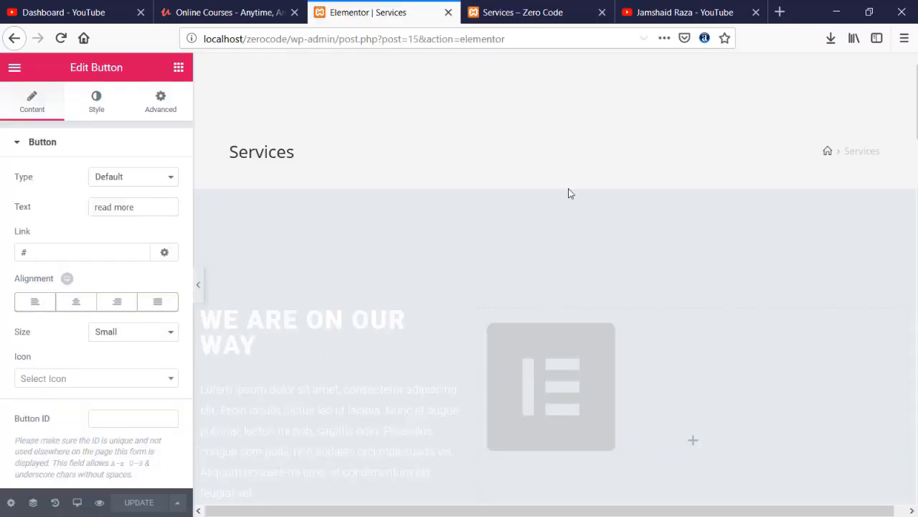
{"action": "scroll", "coordinate": [531, 290], "scroll_direction": "down", "scroll_amount": 2}
{"action": "left_click", "coordinate": [554, 107]}
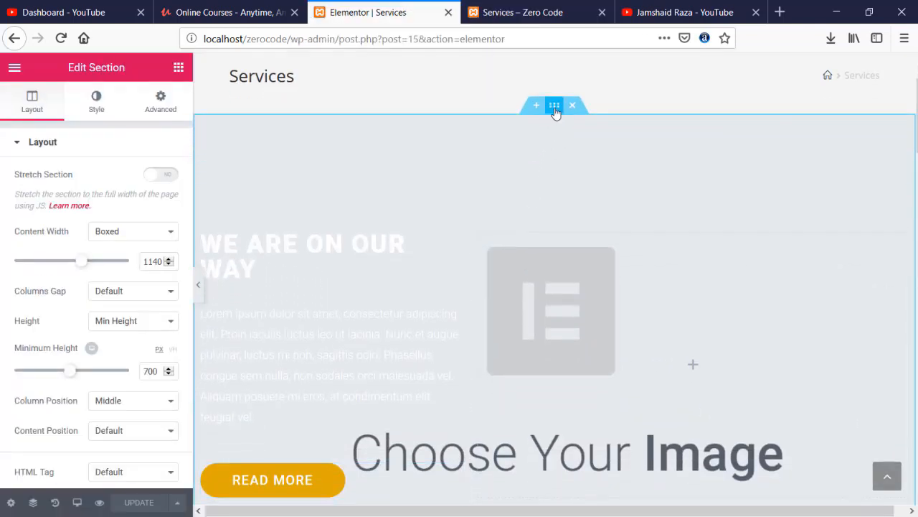
{"action": "scroll", "coordinate": [55, 240], "scroll_direction": "down", "scroll_amount": 5}
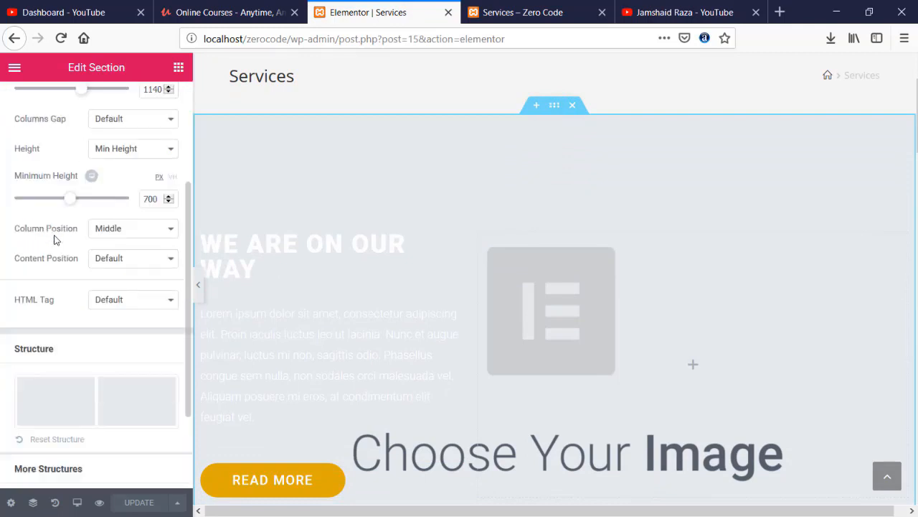
{"action": "scroll", "coordinate": [57, 244], "scroll_direction": "down", "scroll_amount": 1}
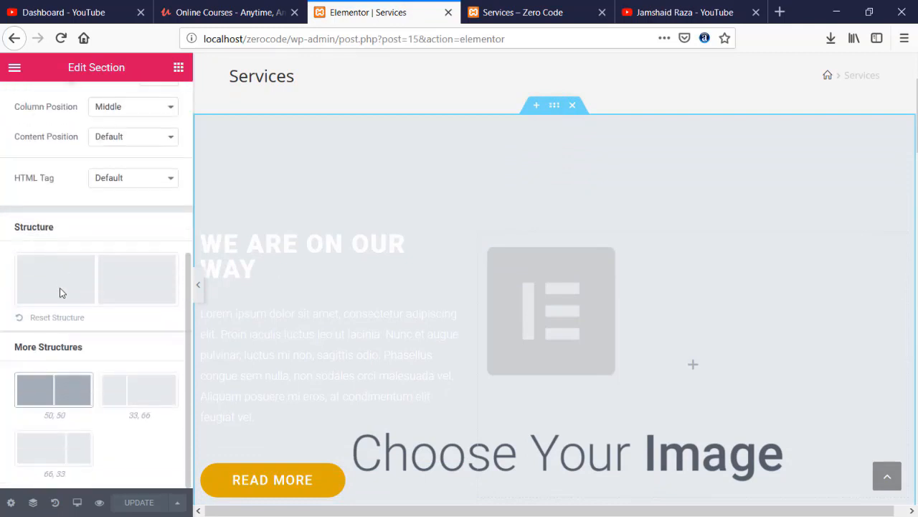
{"action": "scroll", "coordinate": [60, 292], "scroll_direction": "up", "scroll_amount": 6}
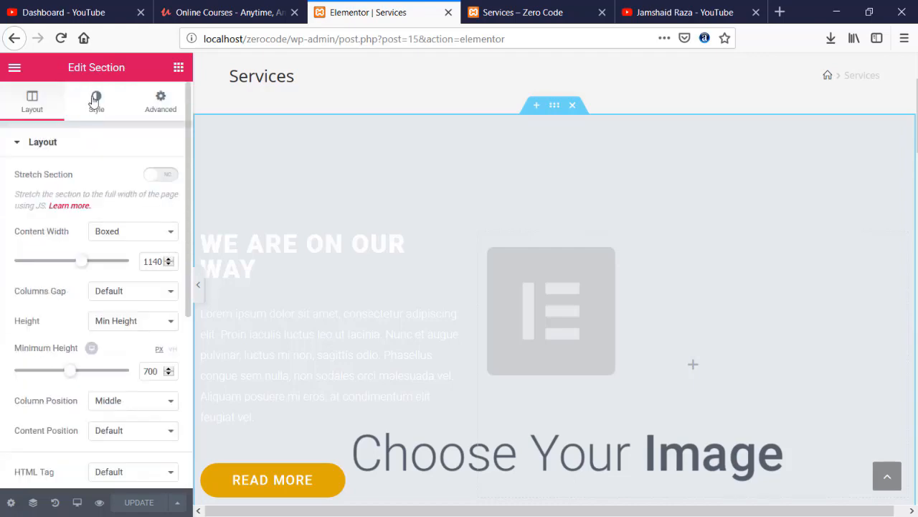
- Set the laptop-and-phones photo from the Media Library as the hero section's background image
{"action": "left_click", "coordinate": [95, 100]}
{"action": "left_click", "coordinate": [86, 317]}
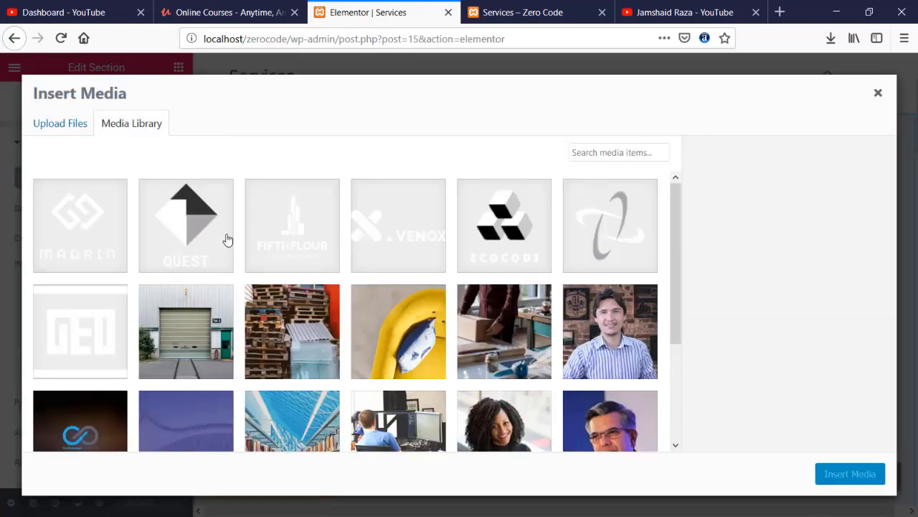
{"action": "scroll", "coordinate": [351, 341], "scroll_direction": "down", "scroll_amount": 3}
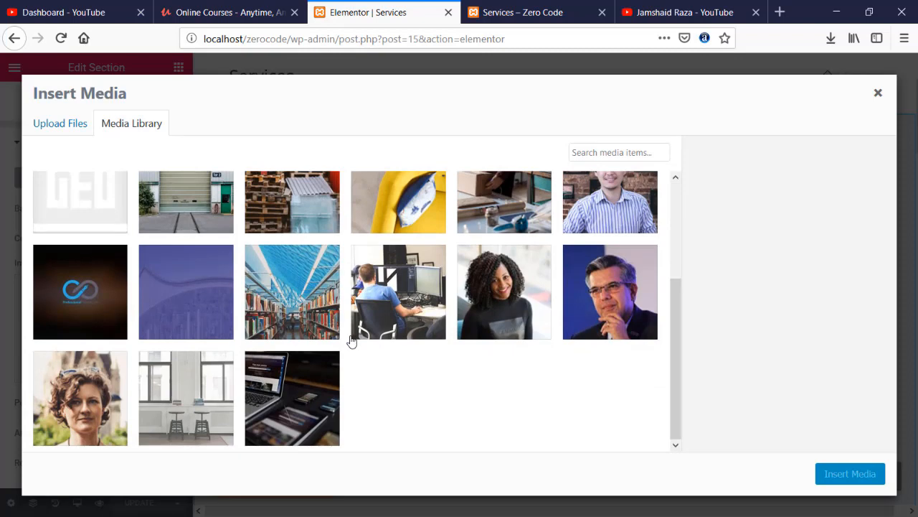
{"action": "scroll", "coordinate": [316, 359], "scroll_direction": "up", "scroll_amount": 1}
{"action": "left_click", "coordinate": [290, 379]}
{"action": "scroll", "coordinate": [294, 381], "scroll_direction": "down", "scroll_amount": 1}
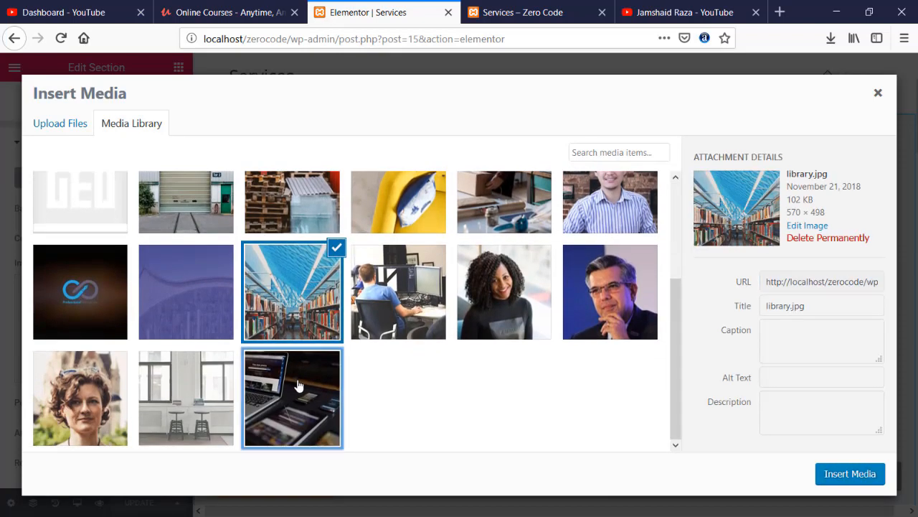
{"action": "left_click", "coordinate": [299, 386]}
{"action": "left_click", "coordinate": [848, 474]}
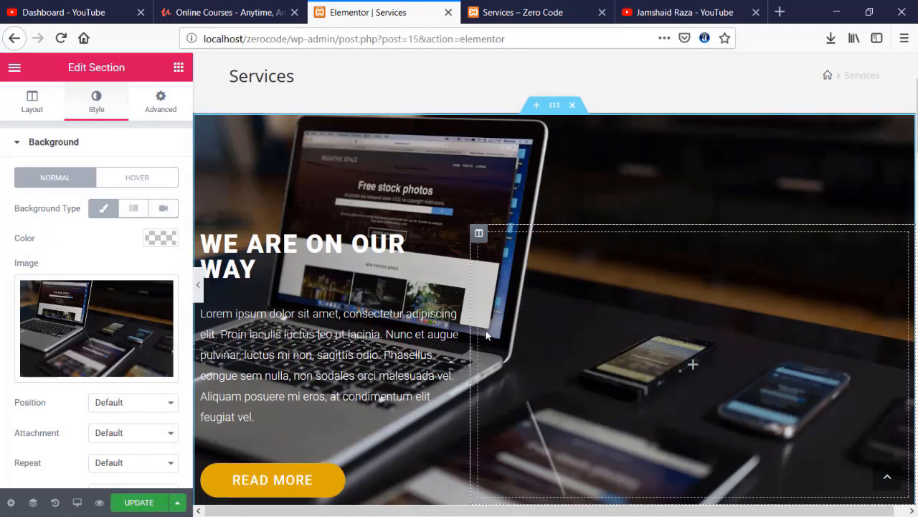
{"action": "scroll", "coordinate": [487, 335], "scroll_direction": "down", "scroll_amount": 5}
{"action": "scroll", "coordinate": [486, 334], "scroll_direction": "up", "scroll_amount": 5}
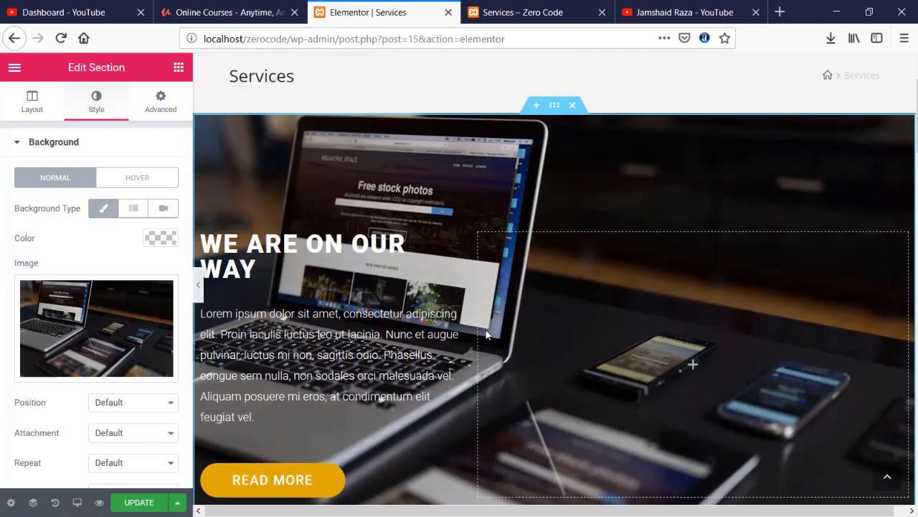
{"action": "left_click", "coordinate": [358, 242]}
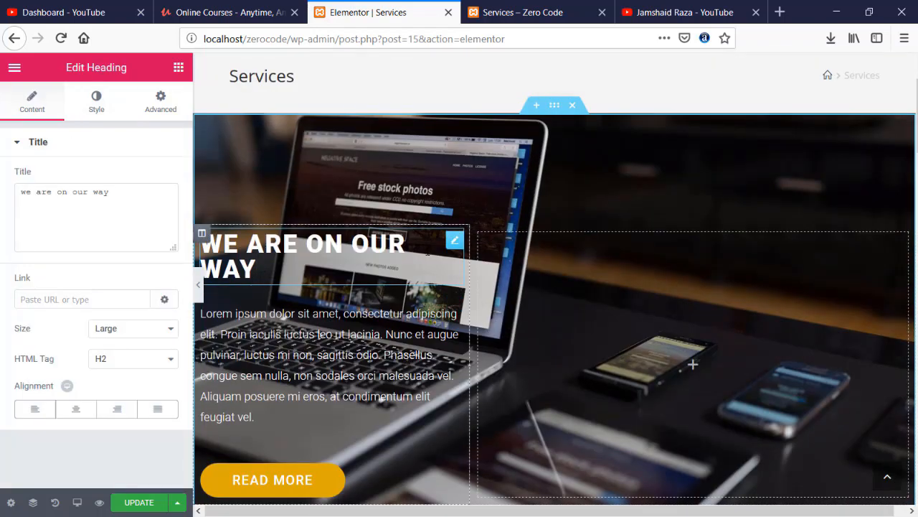
- Move the paragraph, heading and READ MORE button into the hero's right column
{"action": "left_click_drag", "start_coordinate": [258, 271], "coordinate": [210, 240]}
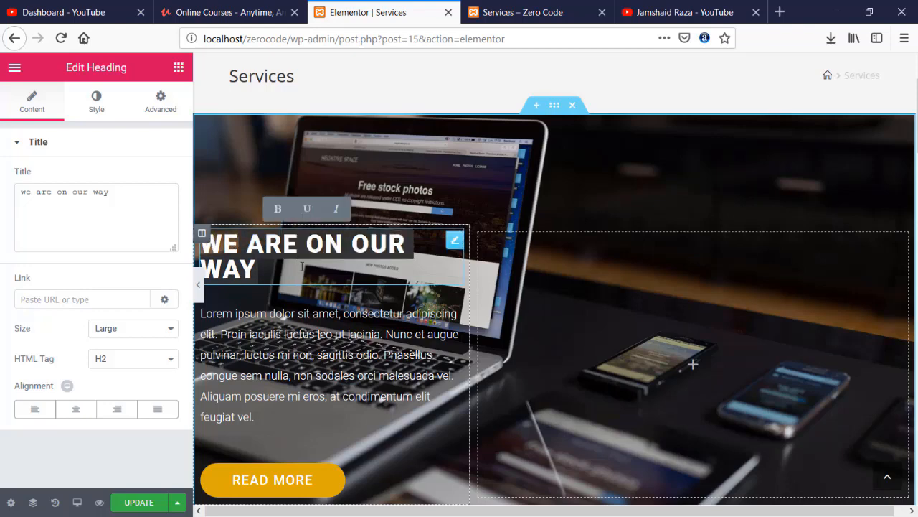
{"action": "left_click", "coordinate": [393, 284]}
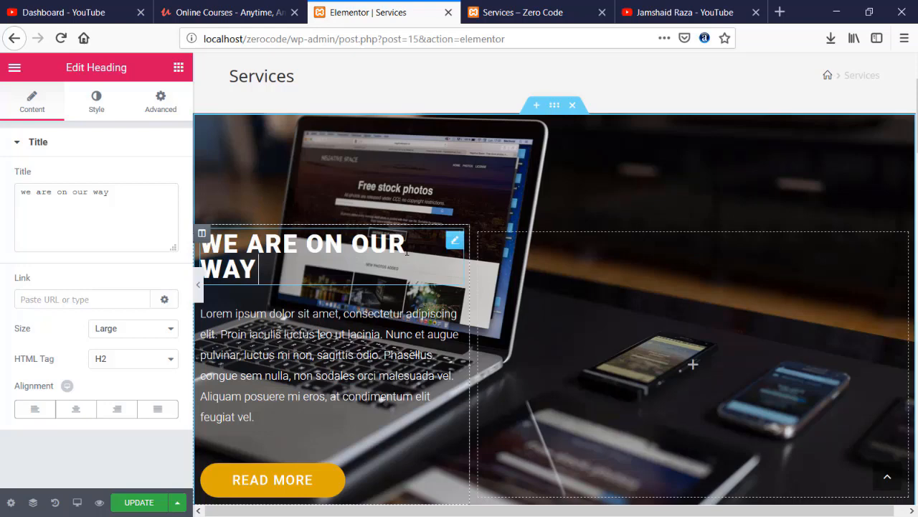
{"action": "left_click", "coordinate": [516, 300]}
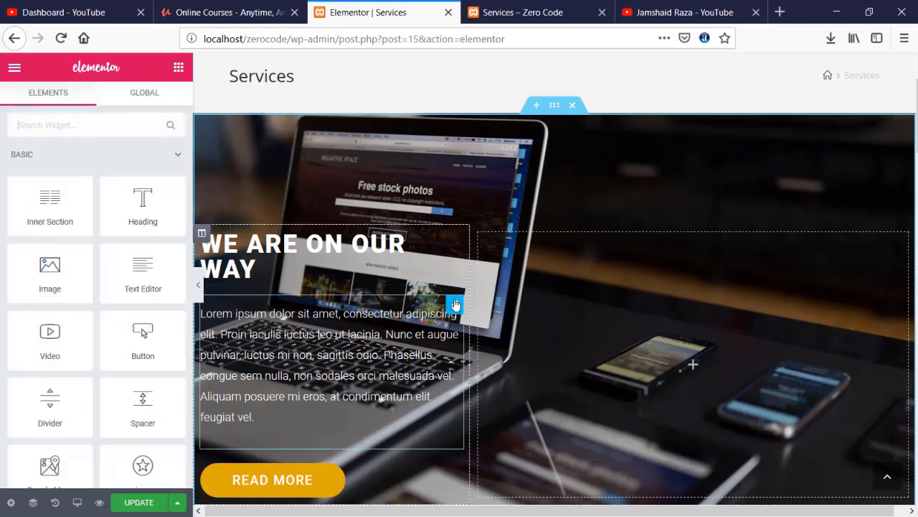
{"action": "left_click_drag", "start_coordinate": [456, 306], "coordinate": [623, 369]}
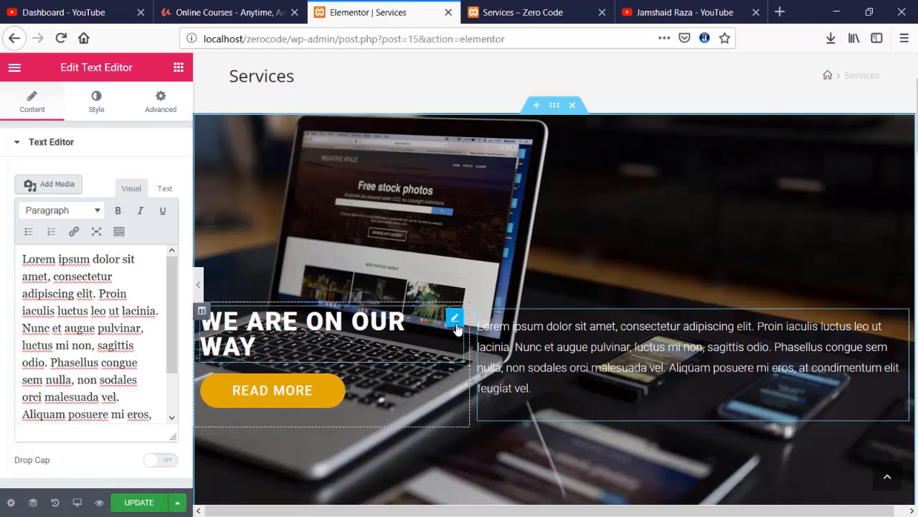
{"action": "left_click_drag", "start_coordinate": [456, 326], "coordinate": [629, 318]}
{"action": "left_click_drag", "start_coordinate": [388, 311], "coordinate": [593, 384]}
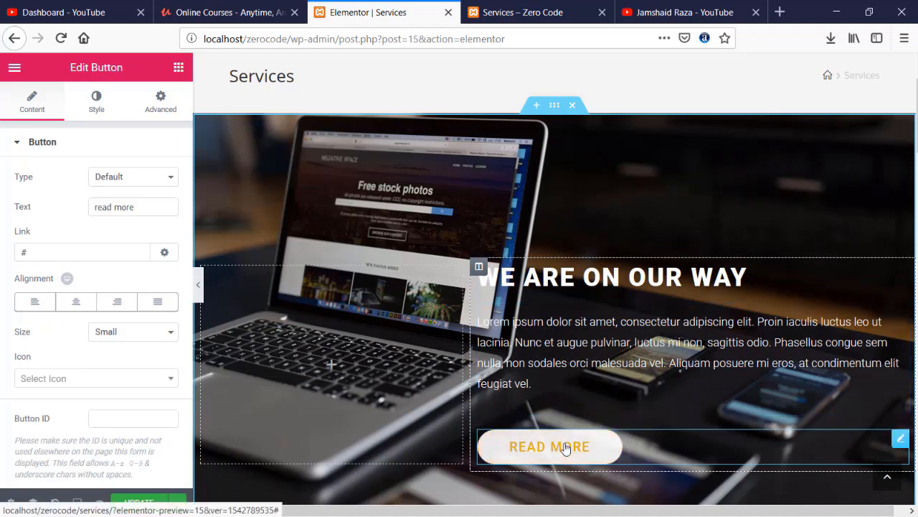
- Center-align the READ MORE button and the 'We are on our way' heading
{"action": "left_click", "coordinate": [117, 301]}
{"action": "left_click", "coordinate": [96, 307]}
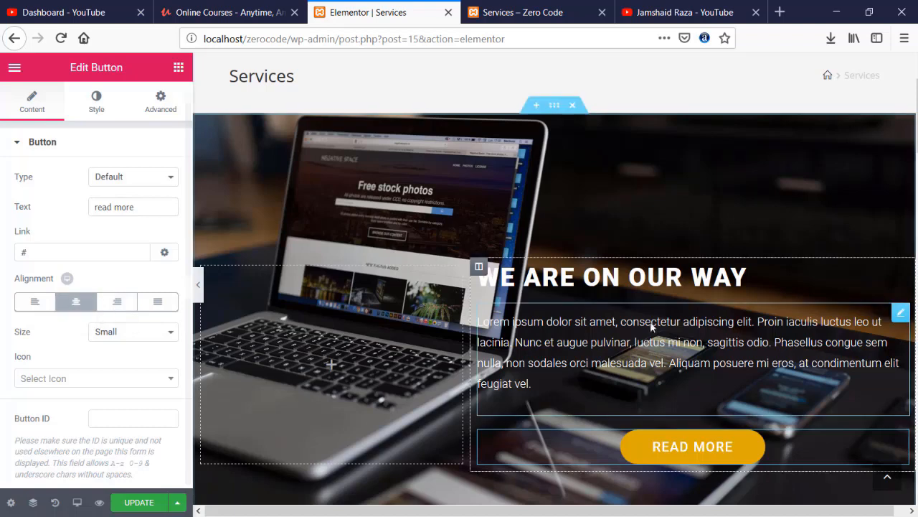
{"action": "left_click", "coordinate": [488, 277]}
{"action": "left_click", "coordinate": [76, 409]}
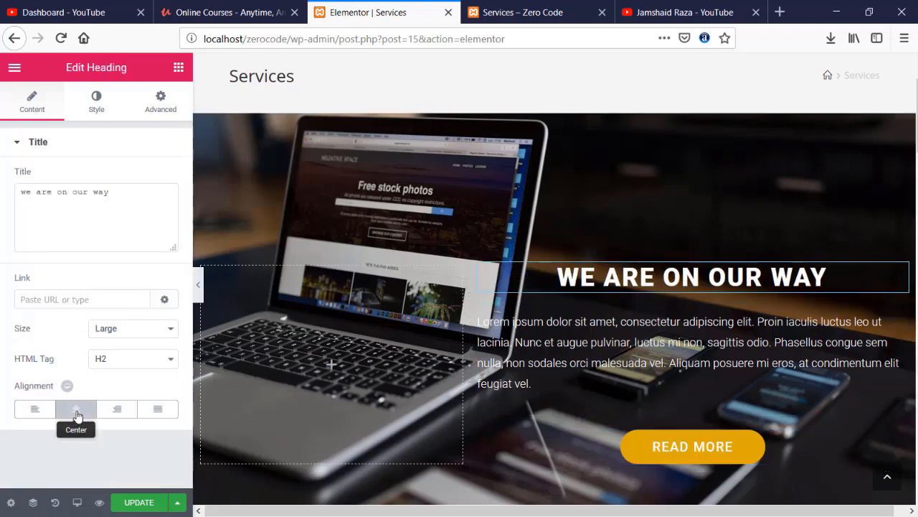
{"action": "left_click", "coordinate": [645, 351]}
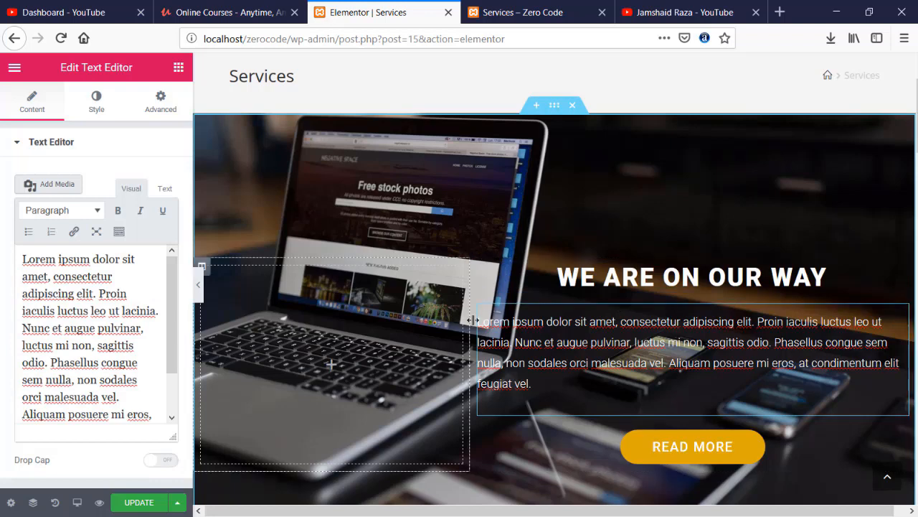
- Resize the hero columns to about 46.5% and 53.5%, widening the text column
{"action": "left_click_drag", "start_coordinate": [471, 365], "coordinate": [522, 364]}
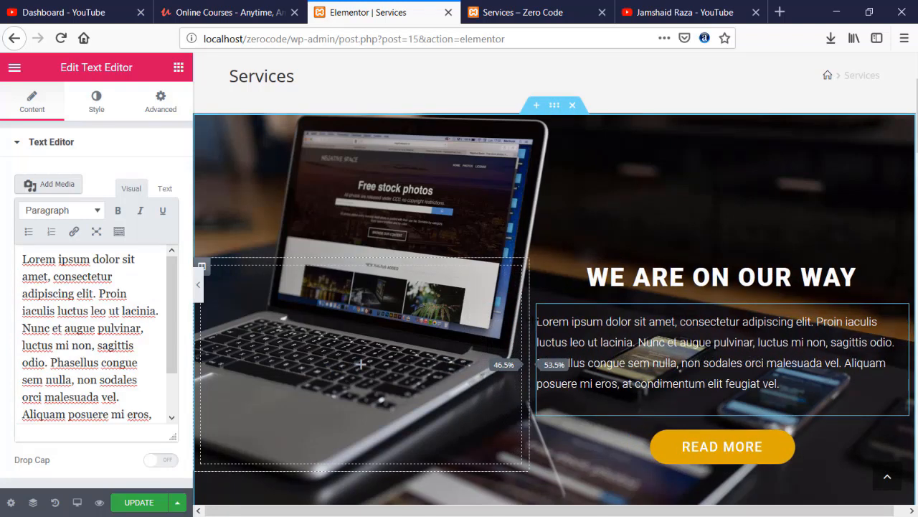
{"action": "scroll", "coordinate": [621, 224], "scroll_direction": "up", "scroll_amount": 1}
{"action": "scroll", "coordinate": [620, 224], "scroll_direction": "down", "scroll_amount": 1}
{"action": "scroll", "coordinate": [620, 228], "scroll_direction": "up", "scroll_amount": 1}
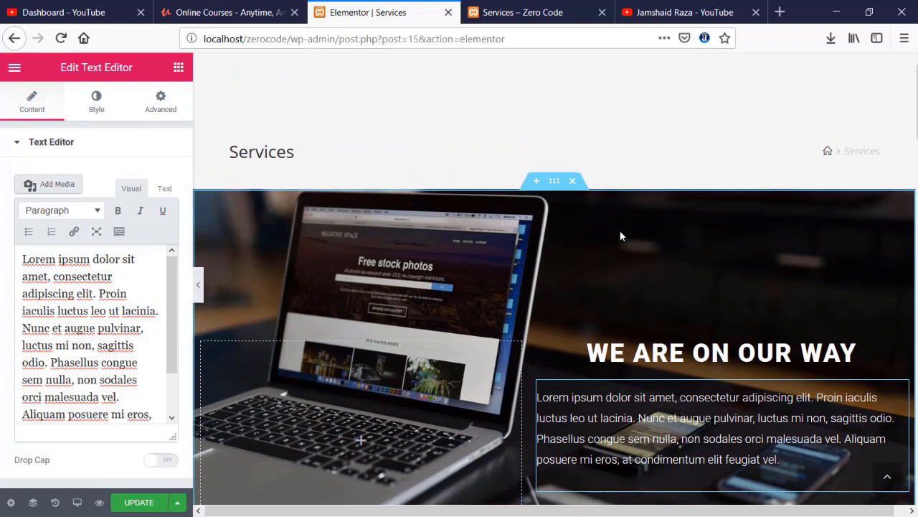
{"action": "scroll", "coordinate": [621, 230], "scroll_direction": "down", "scroll_amount": 2}
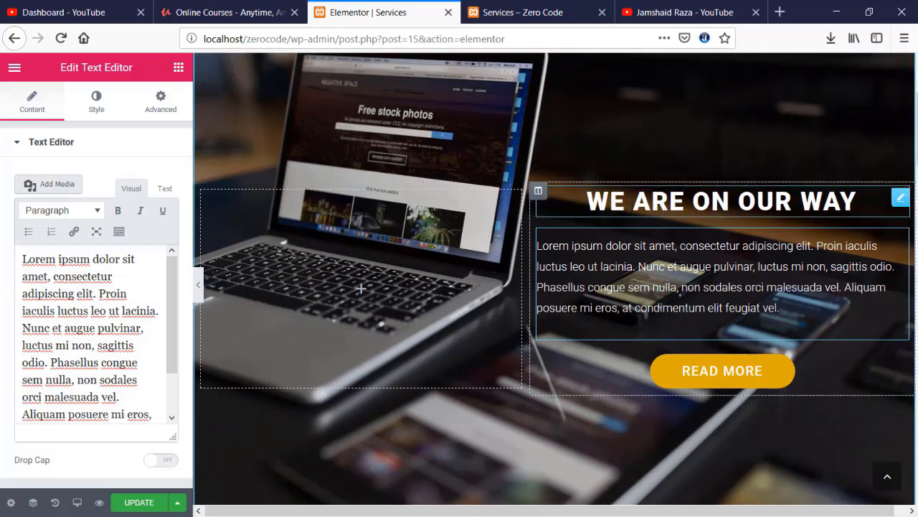
{"action": "scroll", "coordinate": [361, 288], "scroll_direction": "down", "scroll_amount": 5}
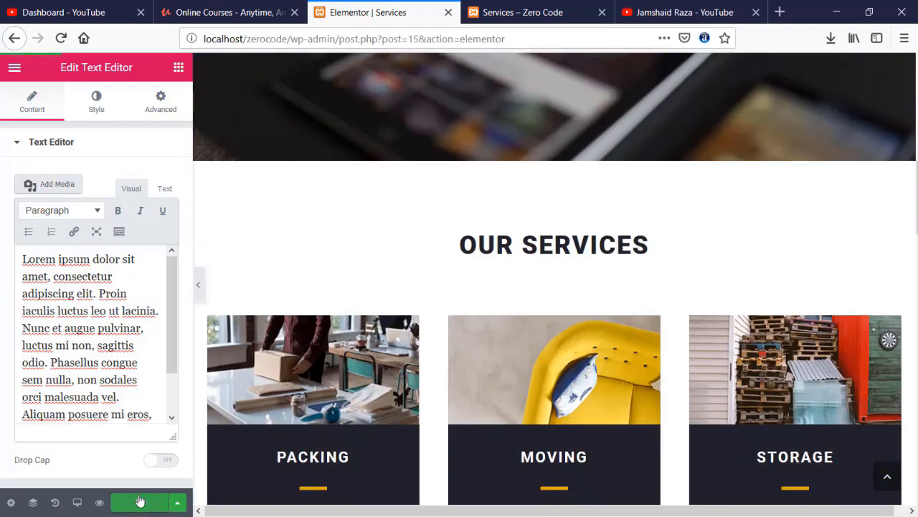
{"action": "left_click", "coordinate": [502, 12]}
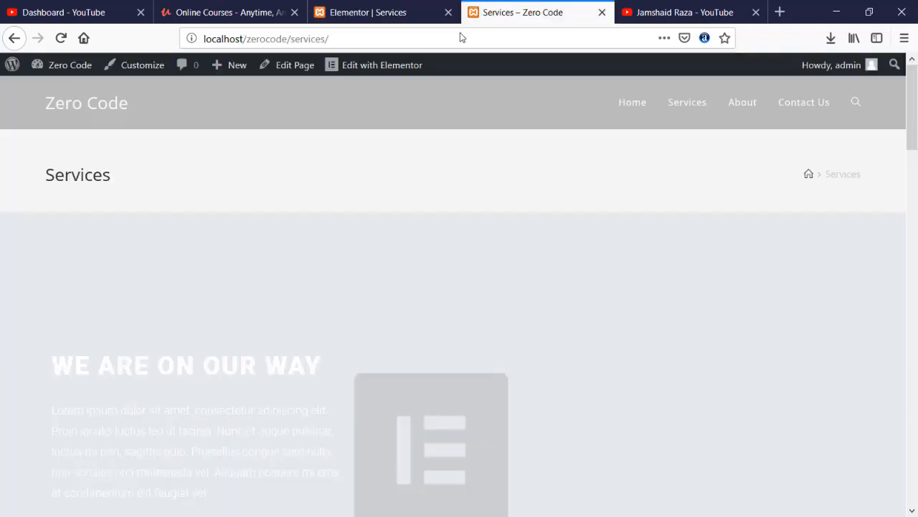
{"action": "left_click", "coordinate": [61, 38]}
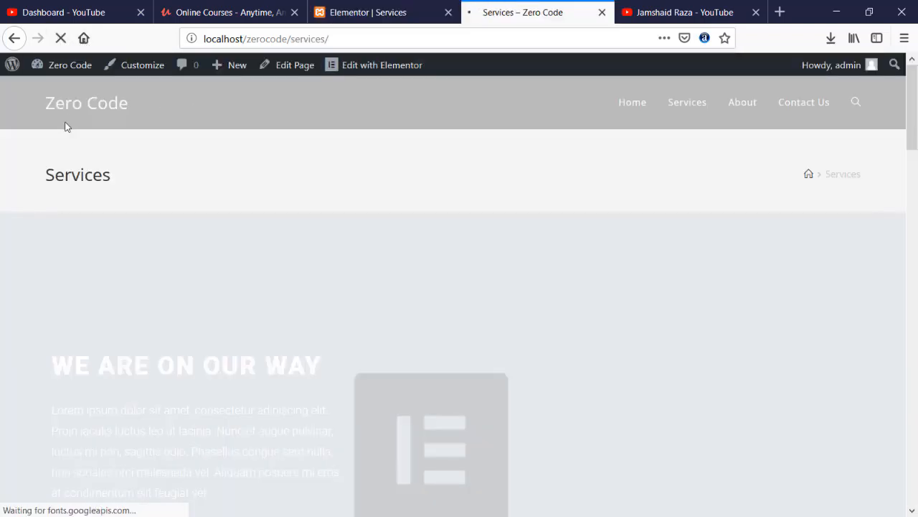
{"action": "scroll", "coordinate": [68, 127], "scroll_direction": "down", "scroll_amount": 3}
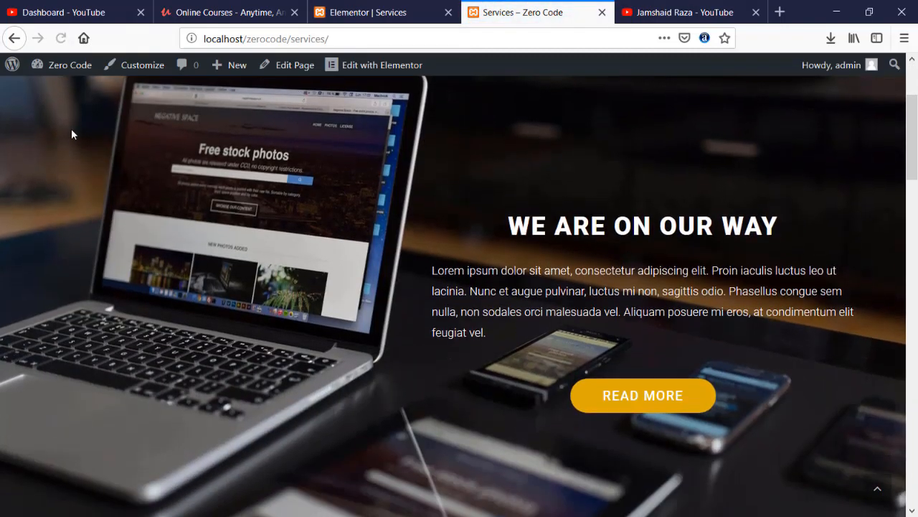
{"action": "scroll", "coordinate": [234, 184], "scroll_direction": "down", "scroll_amount": 5}
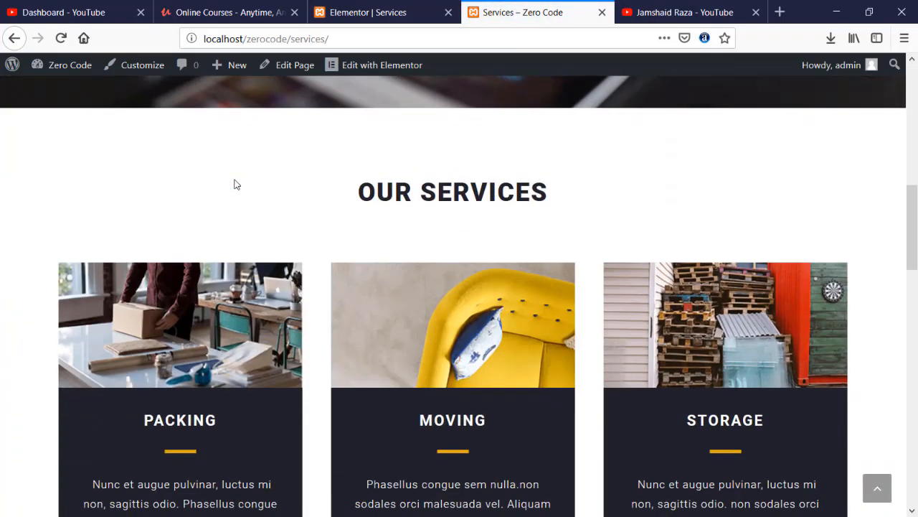
{"action": "scroll", "coordinate": [441, 191], "scroll_direction": "down", "scroll_amount": 2}
{"action": "key", "text": "ctrl+shift+Tab"}
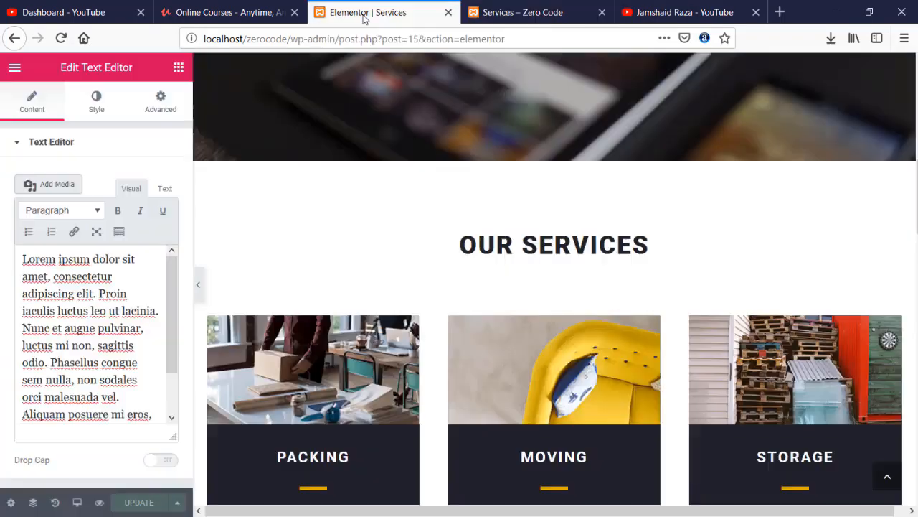
{"action": "scroll", "coordinate": [431, 300], "scroll_direction": "down", "scroll_amount": 3}
- Retitle the PACKING, MOVING and STORAGE cards to Web Development, Web Design and SEo Services
{"action": "left_click", "coordinate": [244, 228]}
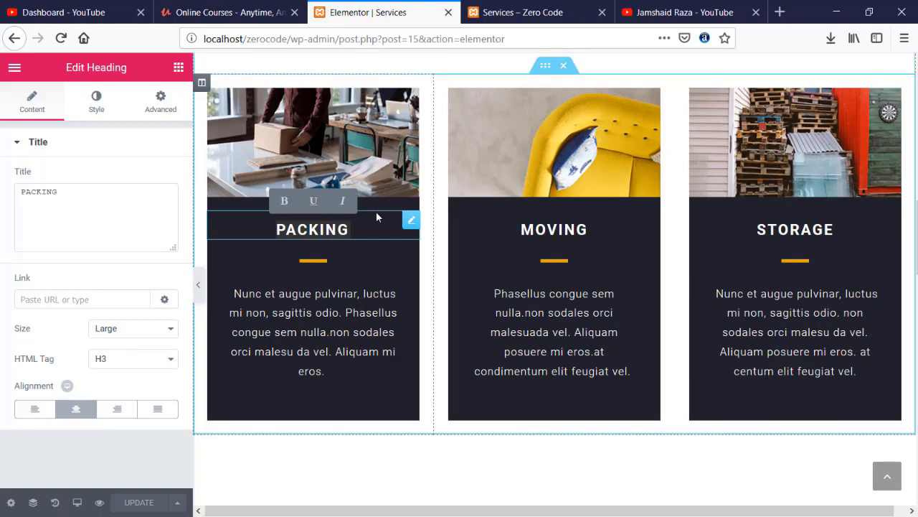
{"action": "key", "text": "ctrl+a"}
{"action": "type", "text": "De"}
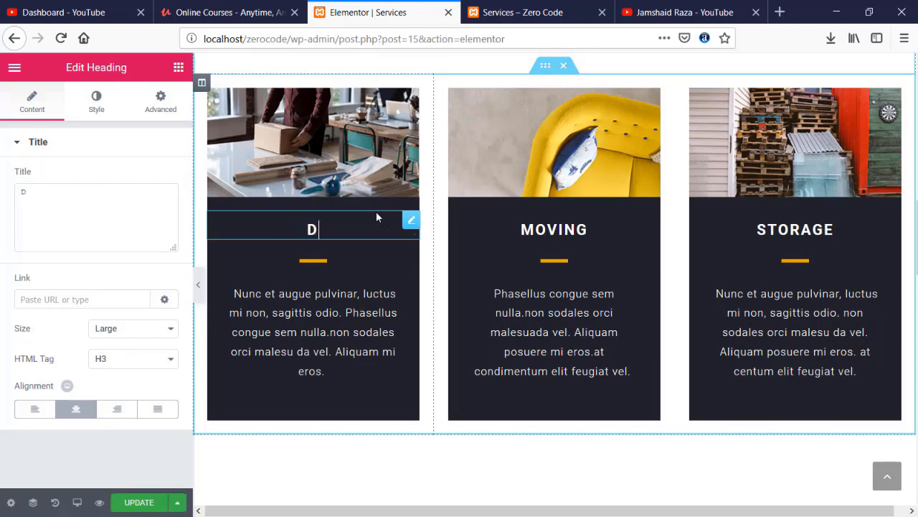
{"action": "key", "text": "BackSpace"}
{"action": "key", "text": "BackSpace"}
{"action": "type", "text": "Web De"}
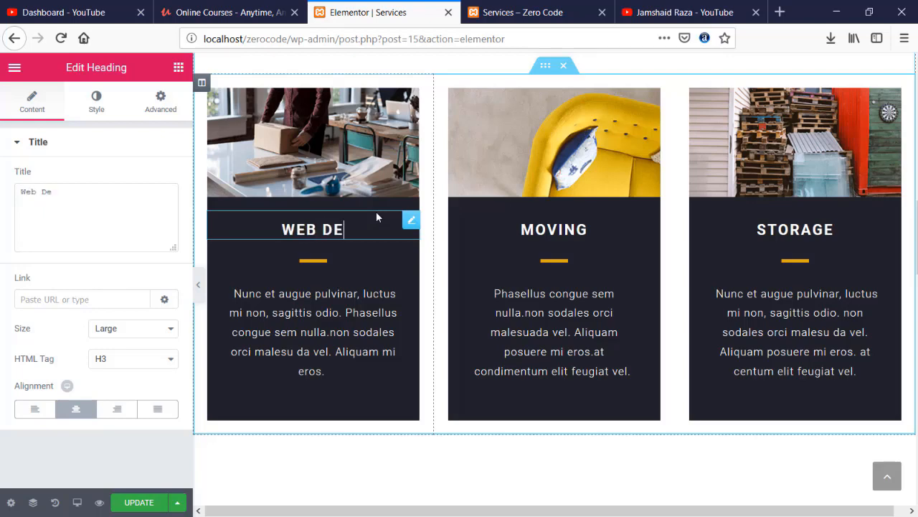
{"action": "type", "text": "velopment"}
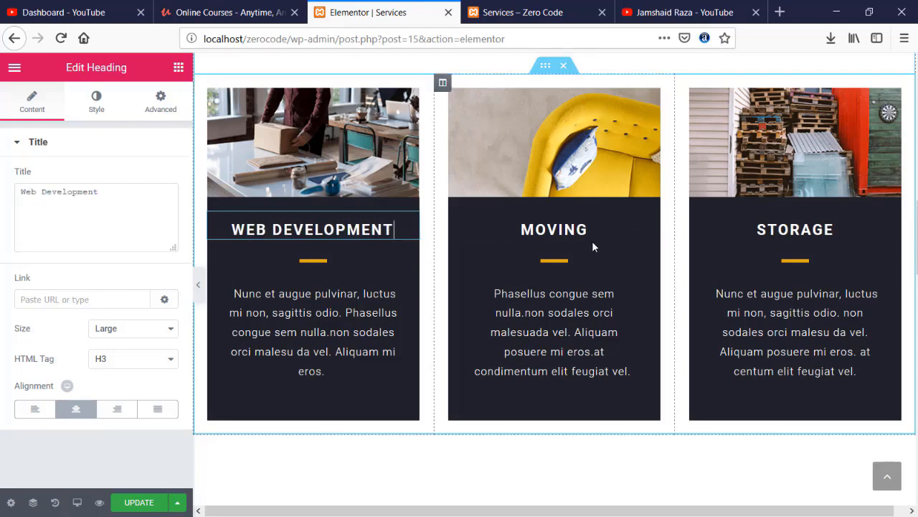
{"action": "left_click", "coordinate": [540, 229]}
{"action": "left_click_drag", "start_coordinate": [518, 228], "coordinate": [608, 229]}
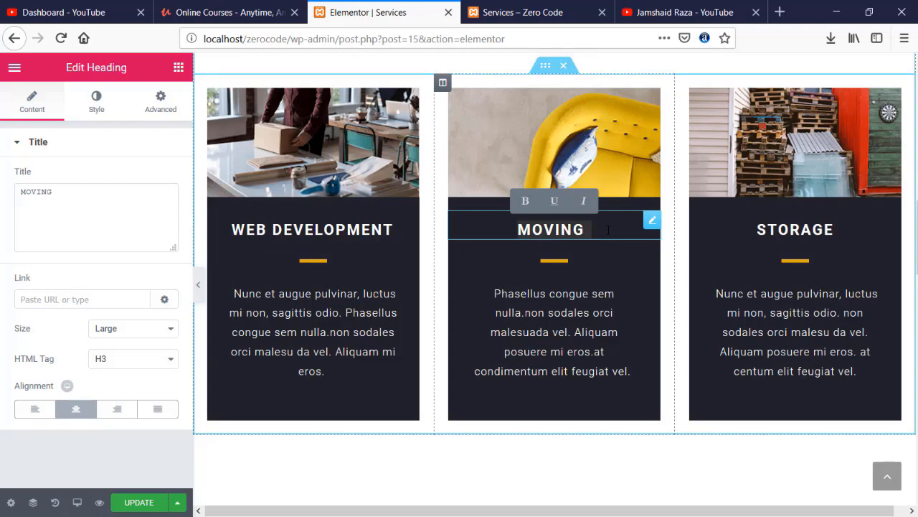
{"action": "type", "text": "Web Design"}
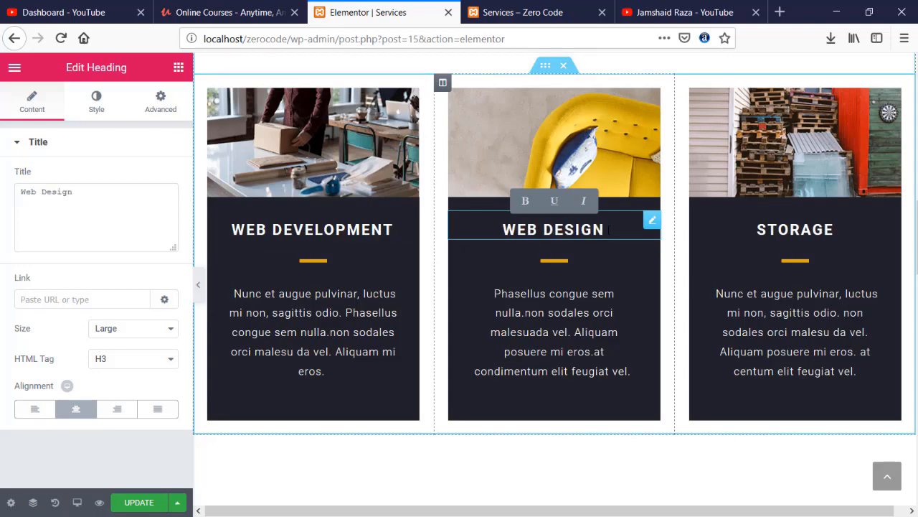
{"action": "left_click", "coordinate": [792, 230]}
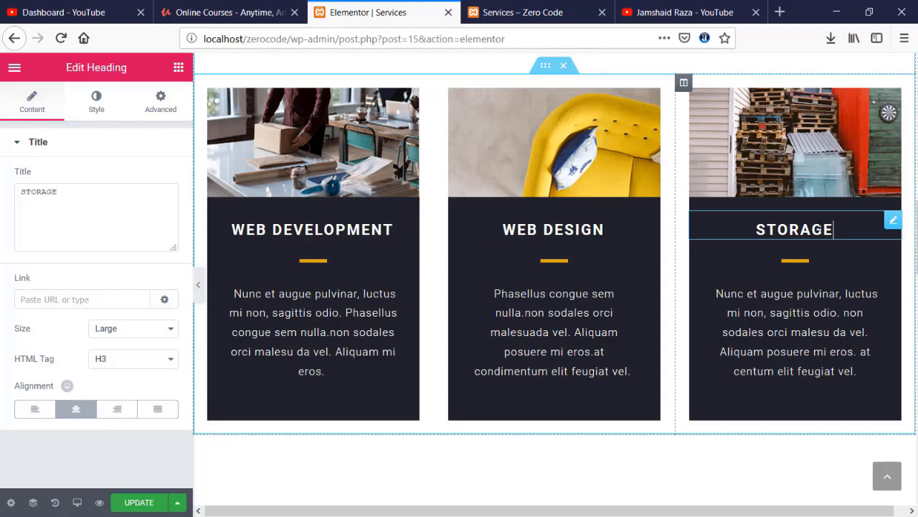
{"action": "left_click_drag", "start_coordinate": [841, 229], "coordinate": [737, 227]}
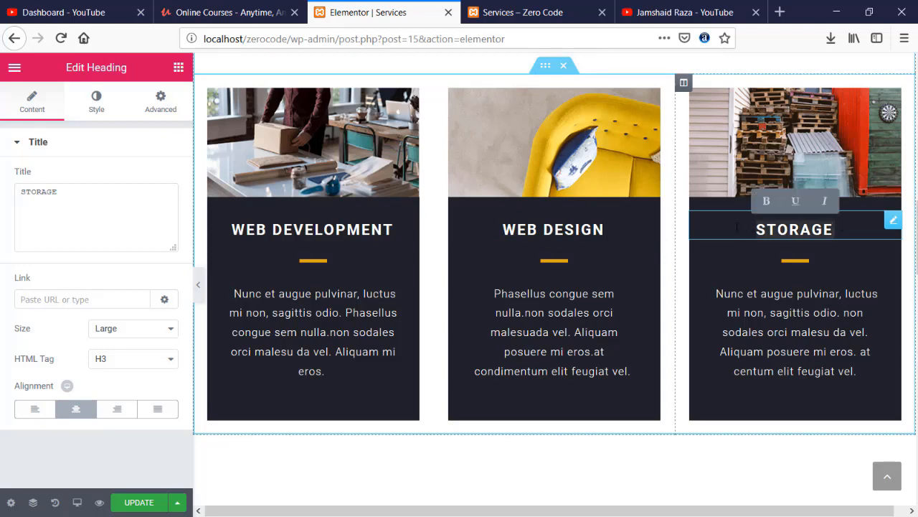
{"action": "type", "text": "SEo "}
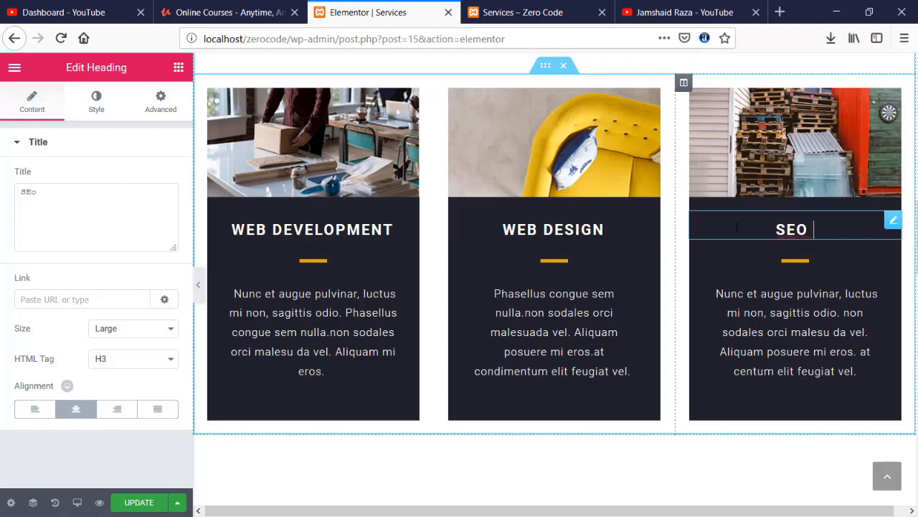
{"action": "type", "text": "Services"}
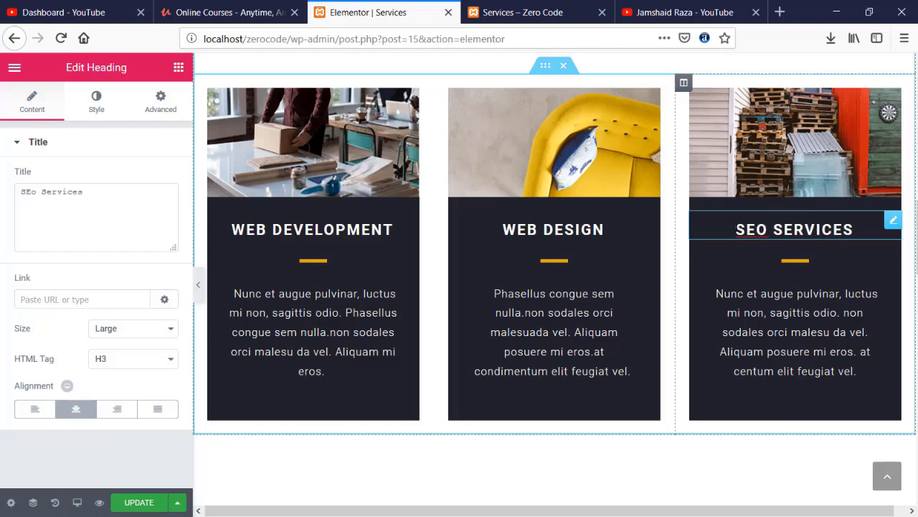
- Rename the Fast Delivery expertise box to Fast Development
{"action": "scroll", "coordinate": [628, 271], "scroll_direction": "down", "scroll_amount": 4}
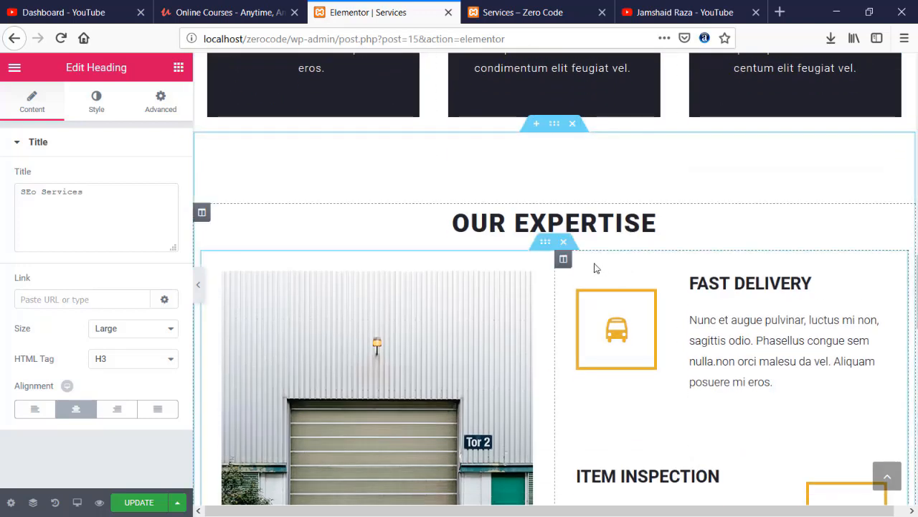
{"action": "scroll", "coordinate": [514, 244], "scroll_direction": "down", "scroll_amount": 2}
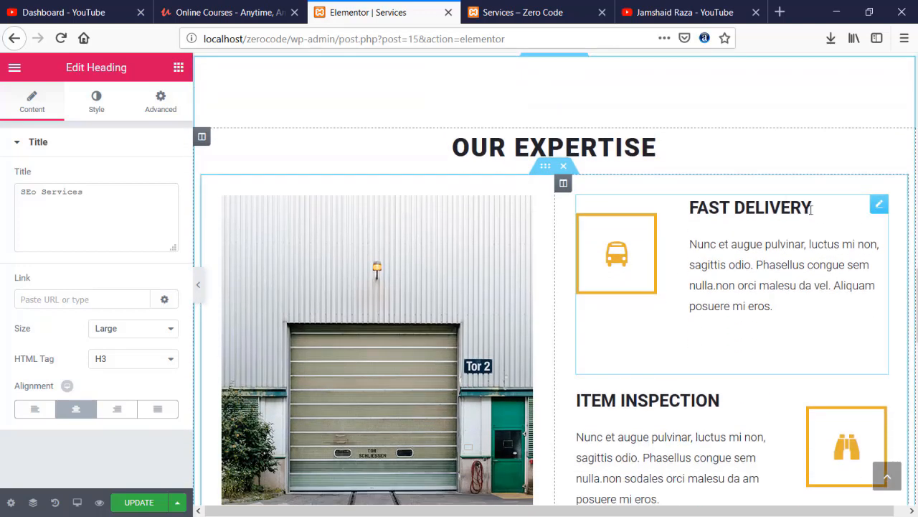
{"action": "left_click", "coordinate": [811, 208]}
{"action": "left_click_drag", "start_coordinate": [814, 208], "coordinate": [772, 233]}
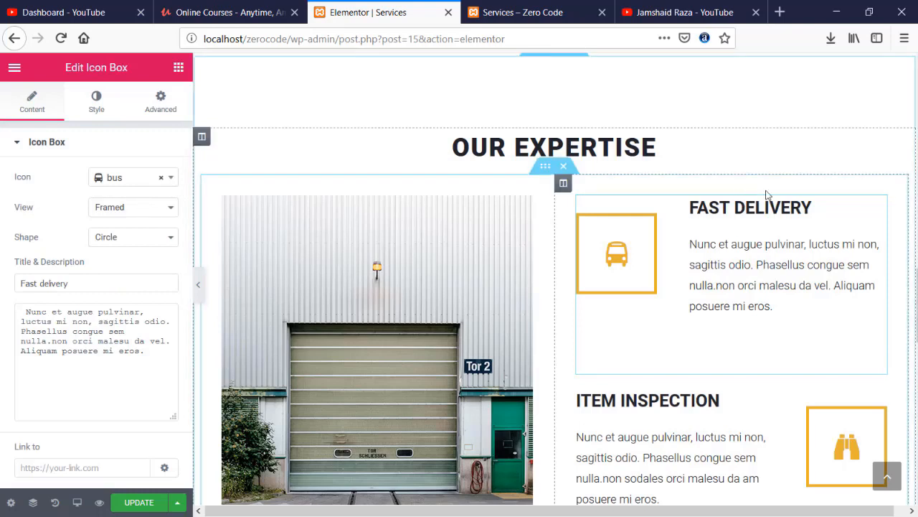
{"action": "left_click_drag", "start_coordinate": [811, 207], "coordinate": [736, 207]}
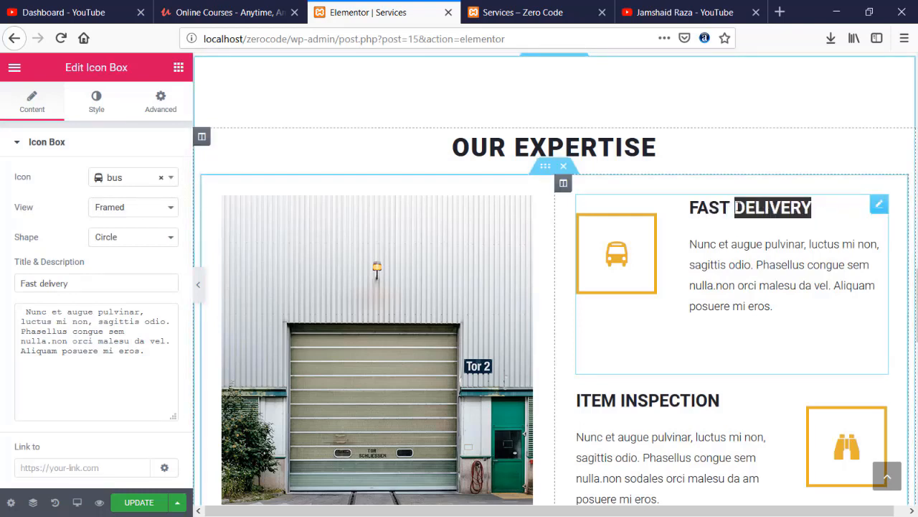
{"action": "type", "text": "Developemn"}
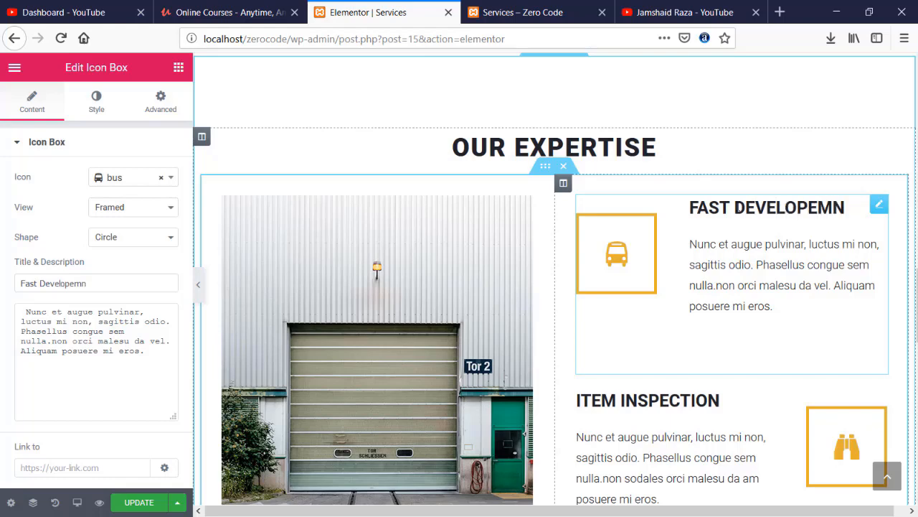
{"action": "key", "text": "BackSpace"}
{"action": "key", "text": "BackSpace"}
{"action": "type", "text": "ment"}
- Rename the ITEM INSPECTION box to Pefect Desing
{"action": "scroll", "coordinate": [701, 277], "scroll_direction": "down", "scroll_amount": 2}
{"action": "left_click", "coordinate": [595, 325]}
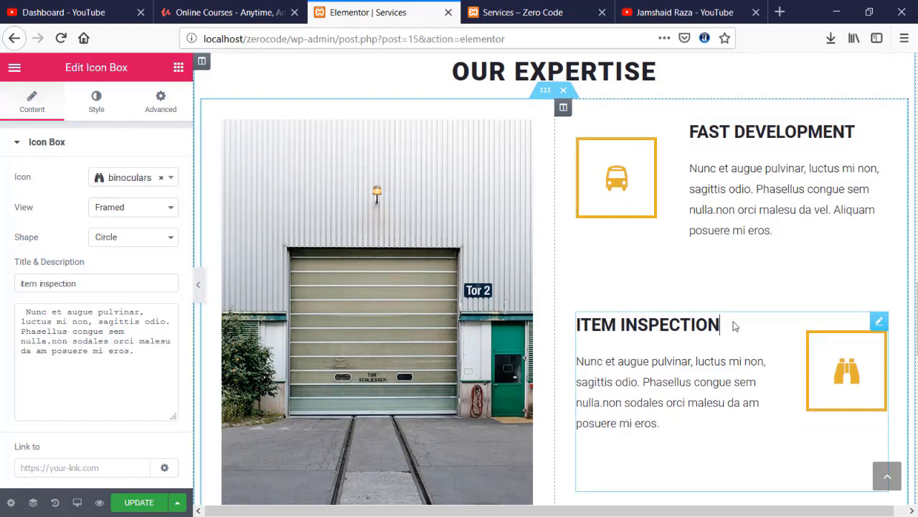
{"action": "mouse_move", "coordinate": [732, 323]}
{"action": "left_mouse_down"}
{"action": "mouse_move", "coordinate": [703, 327]}
{"action": "mouse_move", "coordinate": [743, 327]}
{"action": "mouse_move", "coordinate": [723, 336]}
{"action": "left_mouse_up"}
{"action": "key", "text": "ctrl+z"}
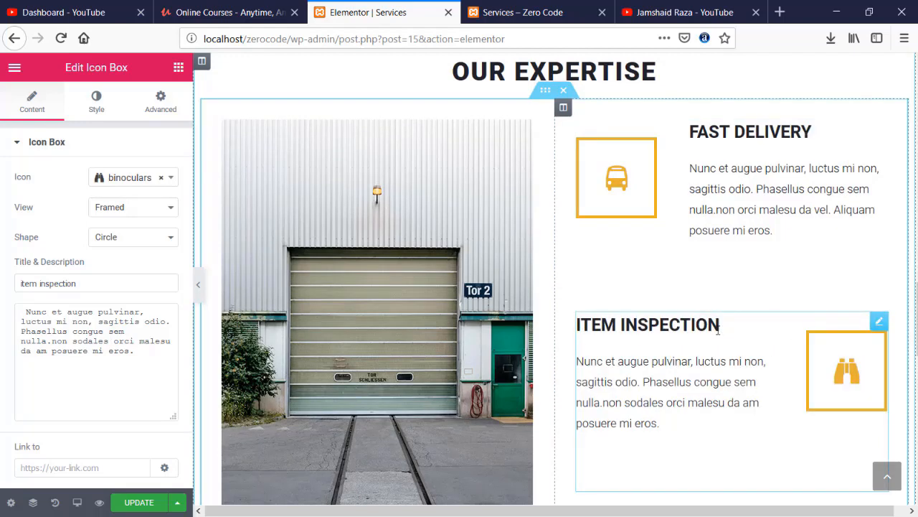
{"action": "key", "text": "ctrl+shift+z"}
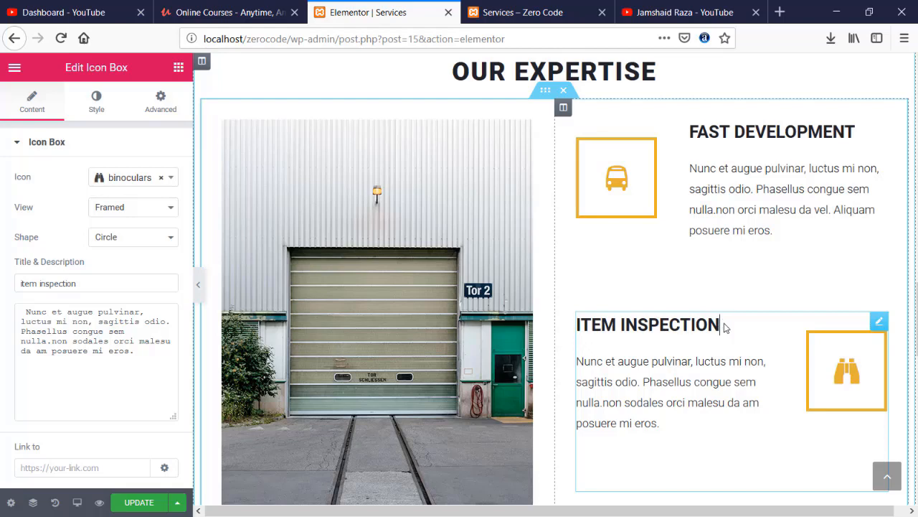
{"action": "left_click_drag", "start_coordinate": [719, 323], "coordinate": [571, 323]}
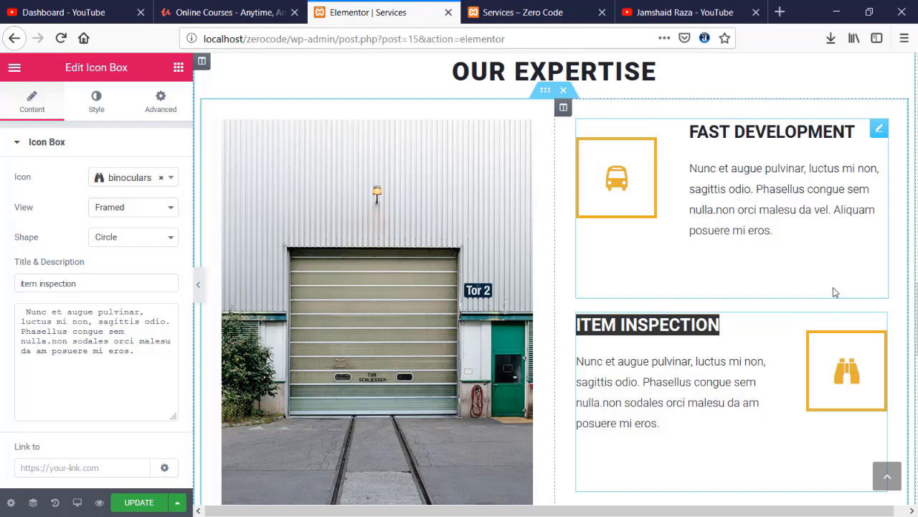
{"action": "type", "text": "Pe"}
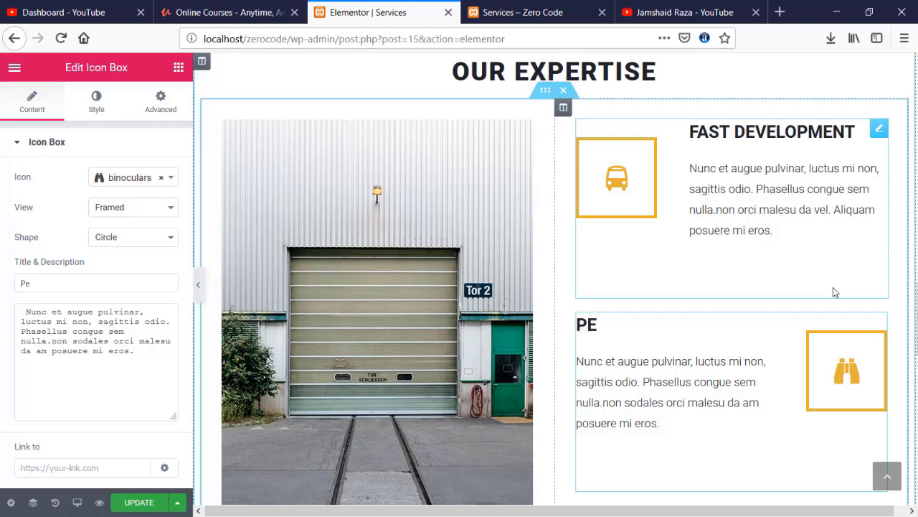
{"action": "type", "text": "fect Desing"}
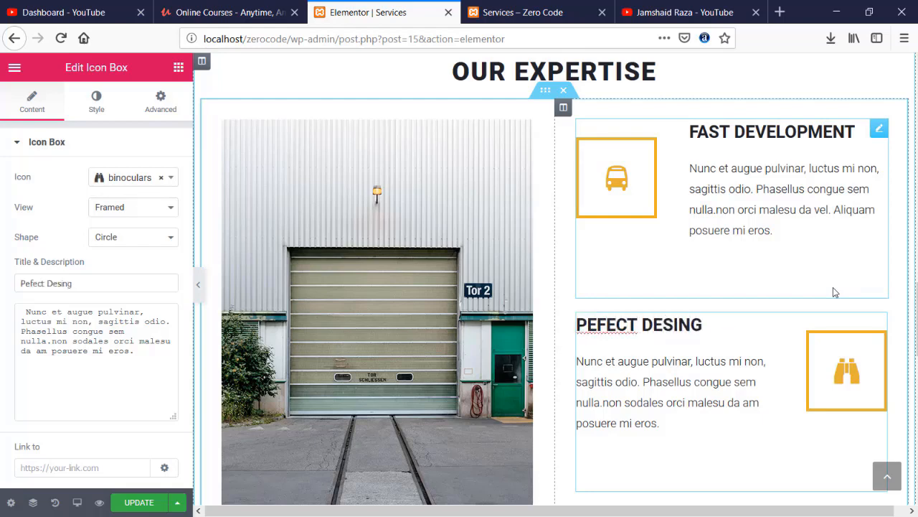
- Rename the BOXING SERVICE box to best customer Support
{"action": "scroll", "coordinate": [831, 290], "scroll_direction": "down", "scroll_amount": 1}
{"action": "scroll", "coordinate": [830, 292], "scroll_direction": "down", "scroll_amount": 4}
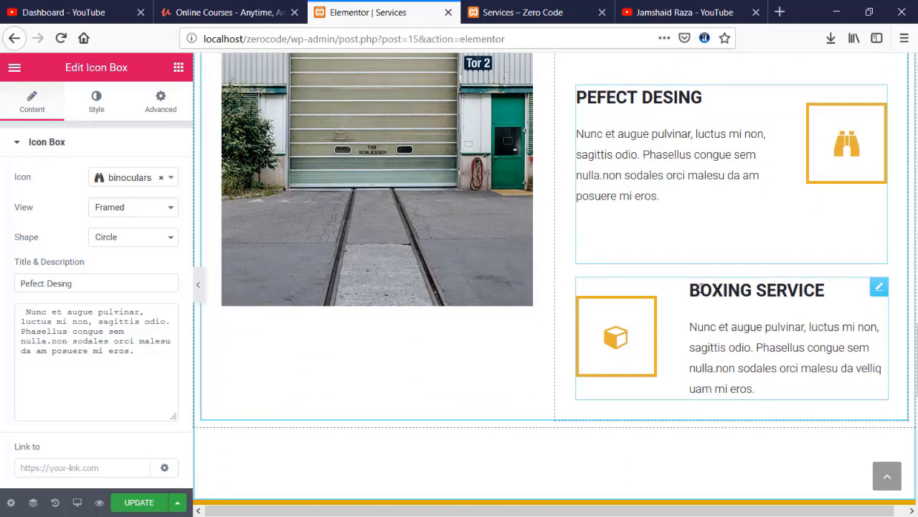
{"action": "left_click", "coordinate": [700, 288]}
{"action": "left_click_drag", "start_coordinate": [692, 290], "coordinate": [823, 292]}
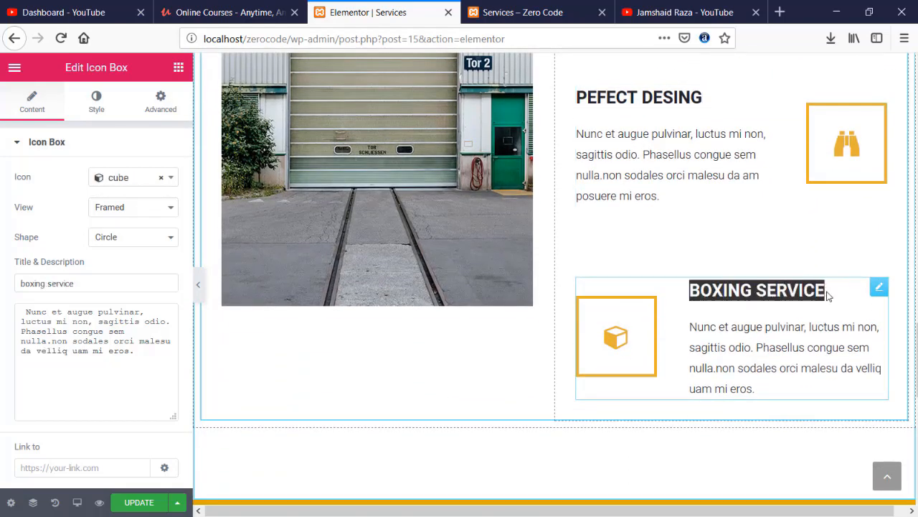
{"action": "type", "text": "happ"}
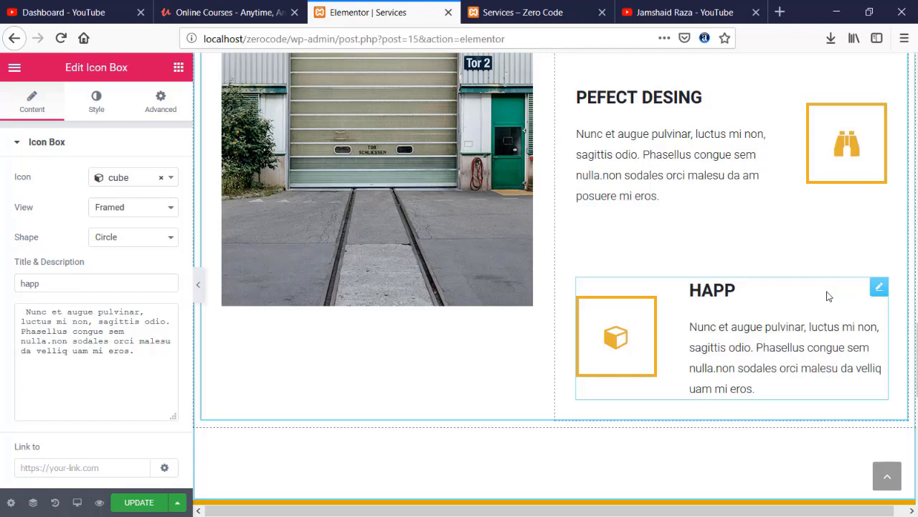
{"action": "type", "text": "y"}
{"action": "key", "text": "BackSpace"}
{"action": "key", "text": "BackSpace"}
{"action": "key", "text": "BackSpace"}
{"action": "key", "text": "BackSpace"}
{"action": "key", "text": "BackSpace"}
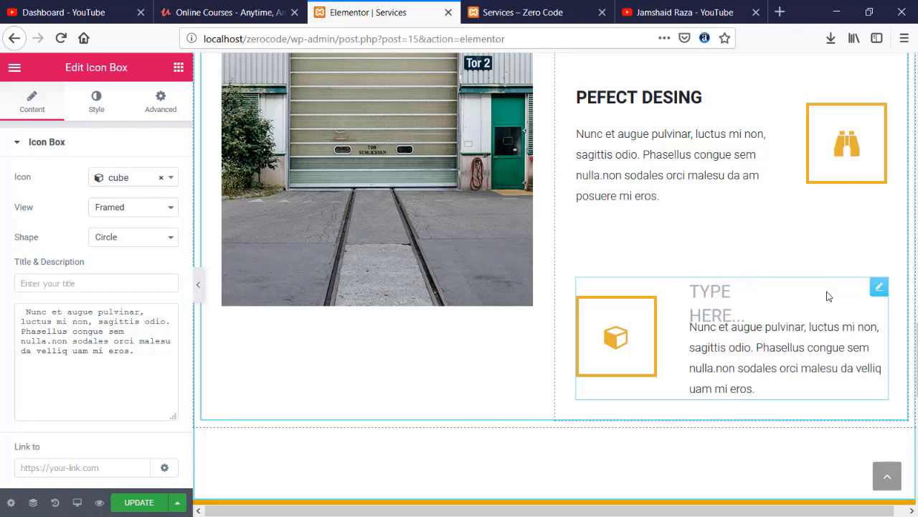
{"action": "type", "text": "best "}
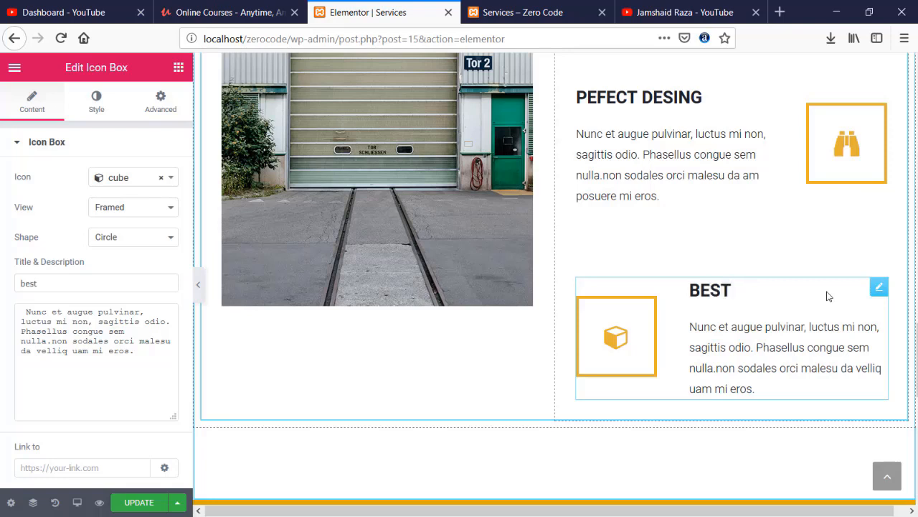
{"action": "type", "text": "customer"}
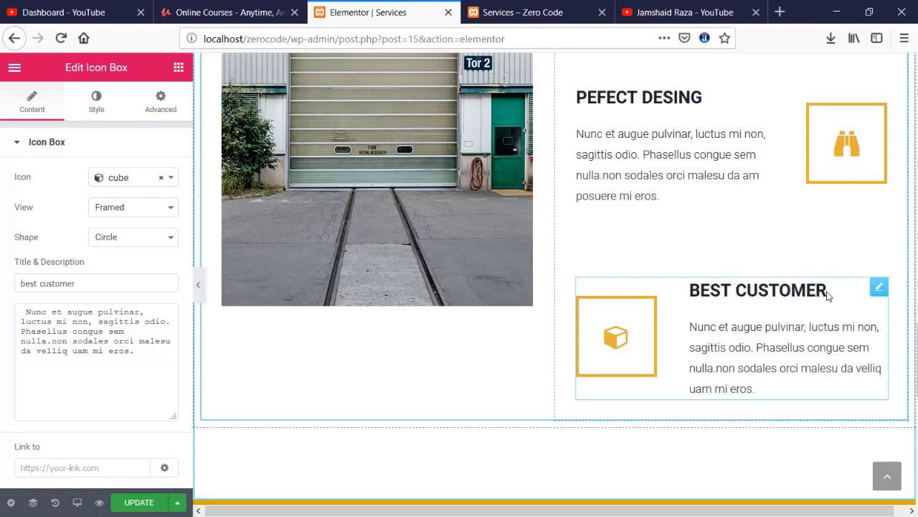
{"action": "type", "text": " Suup"}
{"action": "key", "text": "BackSpace"}
{"action": "type", "text": "pport"}
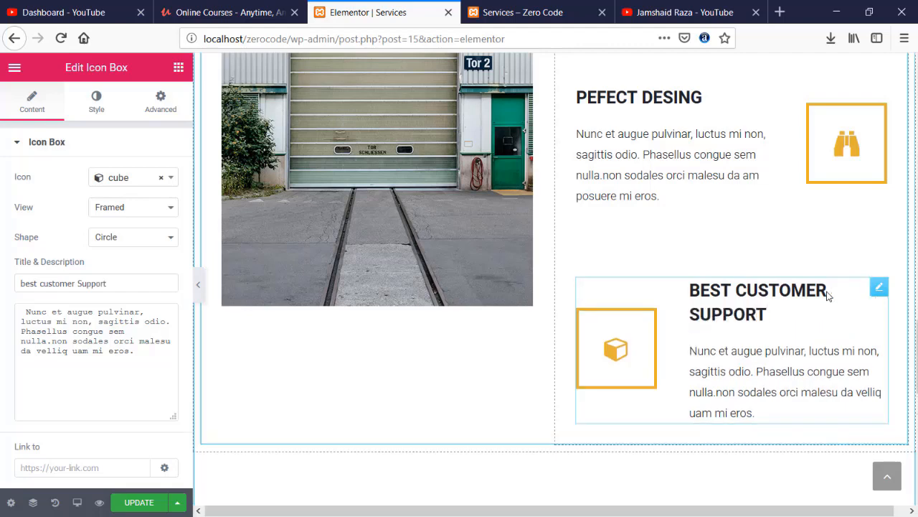
- Review the renamed Our Expertise boxes and save the page with UPDATE
{"action": "scroll", "coordinate": [825, 294], "scroll_direction": "down", "scroll_amount": 5}
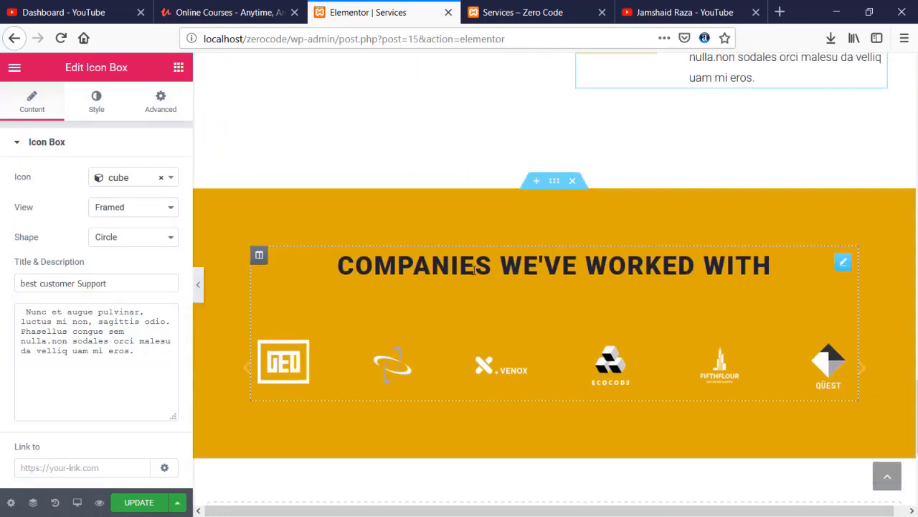
{"action": "scroll", "coordinate": [565, 226], "scroll_direction": "down", "scroll_amount": 4}
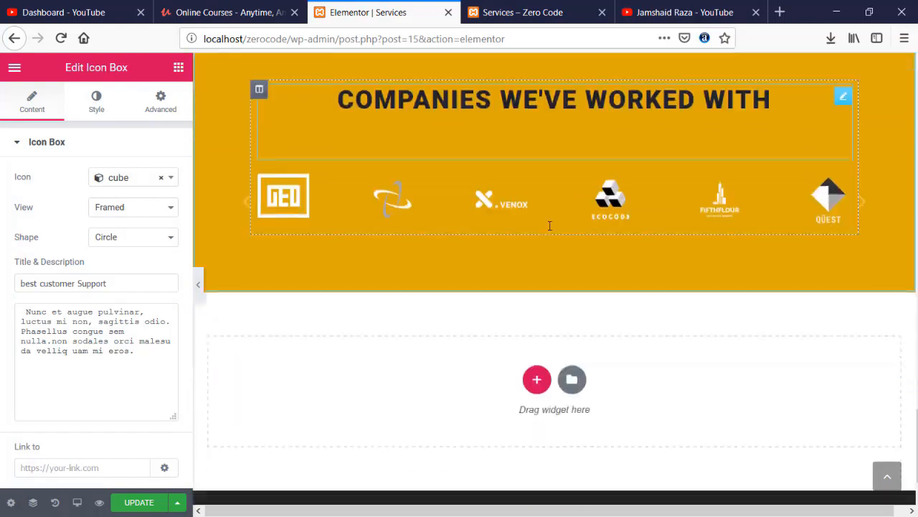
{"action": "scroll", "coordinate": [565, 226], "scroll_direction": "up", "scroll_amount": 2}
{"action": "scroll", "coordinate": [565, 226], "scroll_direction": "down", "scroll_amount": 2}
{"action": "scroll", "coordinate": [564, 228], "scroll_direction": "up", "scroll_amount": 10}
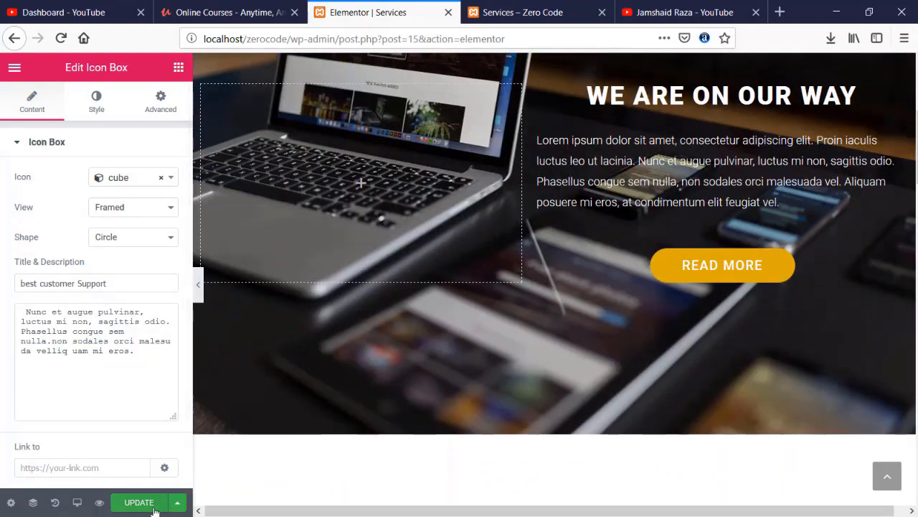
{"action": "left_click", "coordinate": [139, 502]}
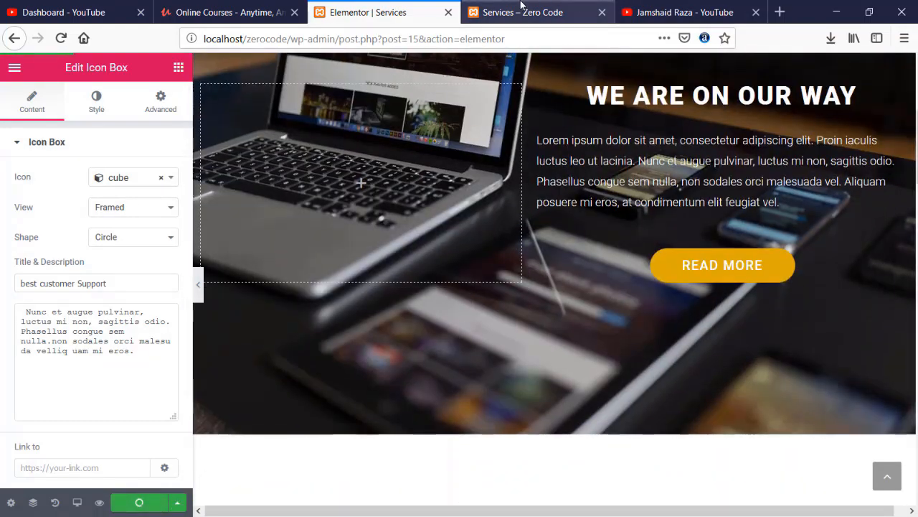
{"action": "left_click", "coordinate": [523, 12]}
{"action": "left_click", "coordinate": [61, 39]}
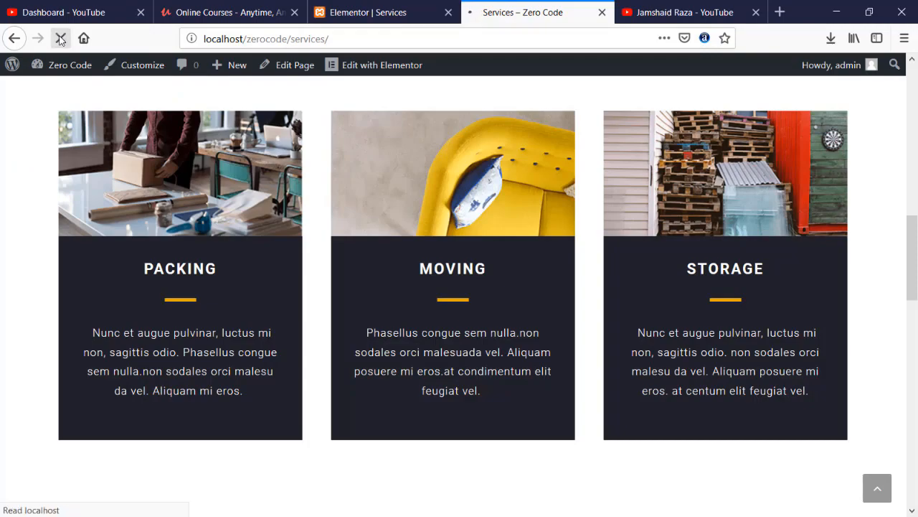
{"action": "scroll", "coordinate": [252, 230], "scroll_direction": "up", "scroll_amount": 10}
{"action": "scroll", "coordinate": [250, 231], "scroll_direction": "down", "scroll_amount": 4}
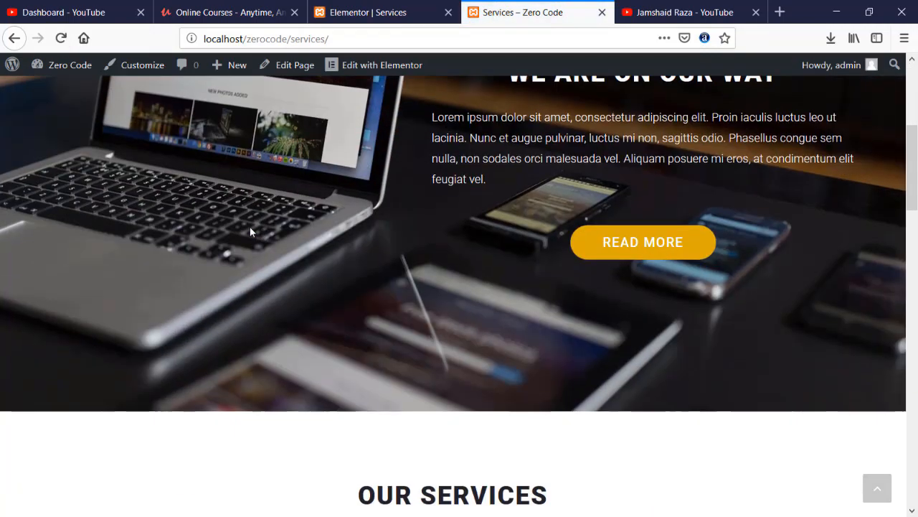
{"action": "scroll", "coordinate": [250, 231], "scroll_direction": "up", "scroll_amount": 4}
{"action": "scroll", "coordinate": [250, 231], "scroll_direction": "down", "scroll_amount": 9}
{"action": "scroll", "coordinate": [251, 231], "scroll_direction": "down", "scroll_amount": 10}
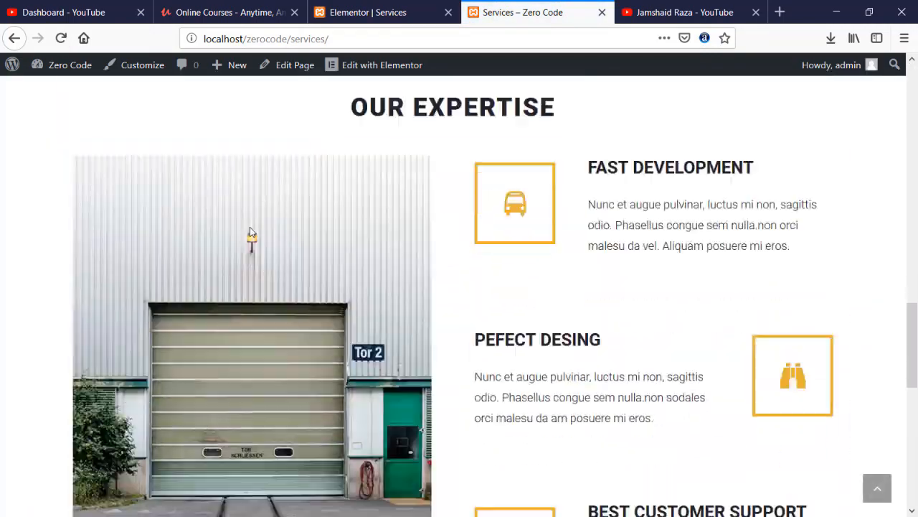
{"action": "scroll", "coordinate": [586, 242], "scroll_direction": "up", "scroll_amount": 4}
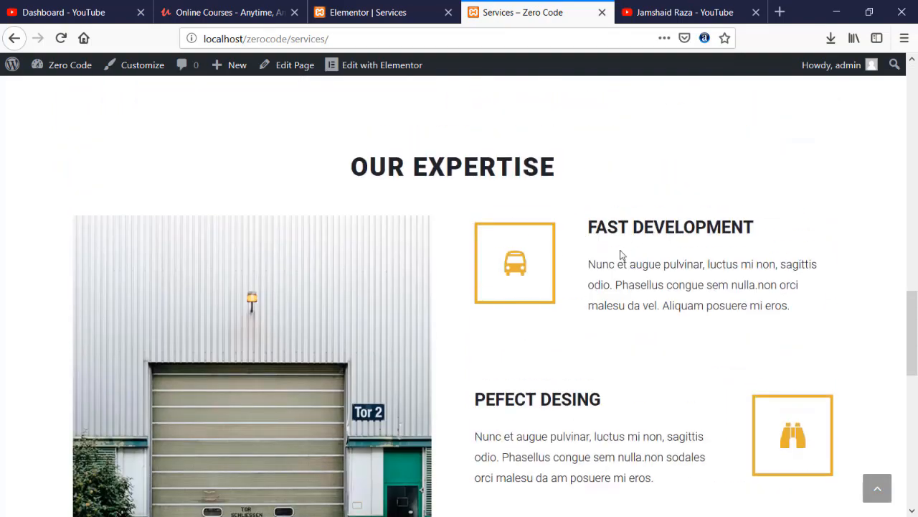
{"action": "scroll", "coordinate": [506, 261], "scroll_direction": "down", "scroll_amount": 3}
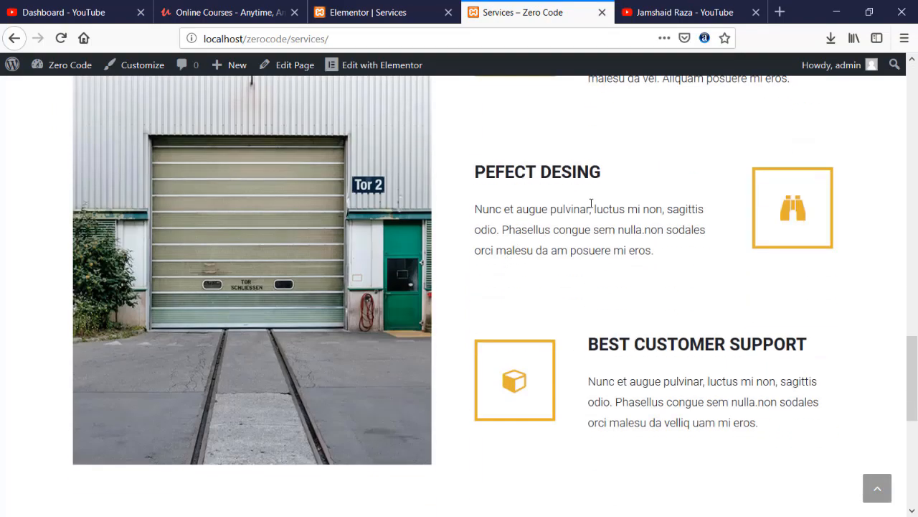
{"action": "scroll", "coordinate": [605, 318], "scroll_direction": "down", "scroll_amount": 1}
{"action": "scroll", "coordinate": [690, 274], "scroll_direction": "down", "scroll_amount": 5}
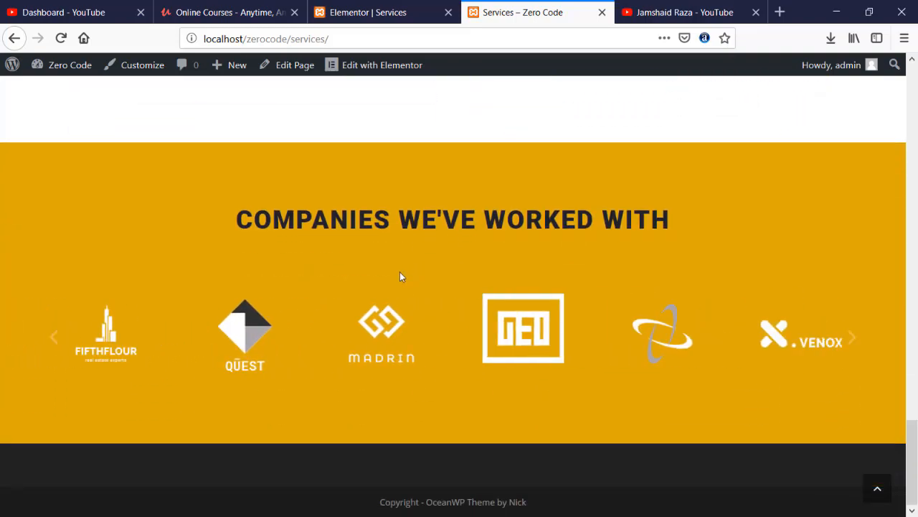
{"action": "scroll", "coordinate": [391, 286], "scroll_direction": "up", "scroll_amount": 15}
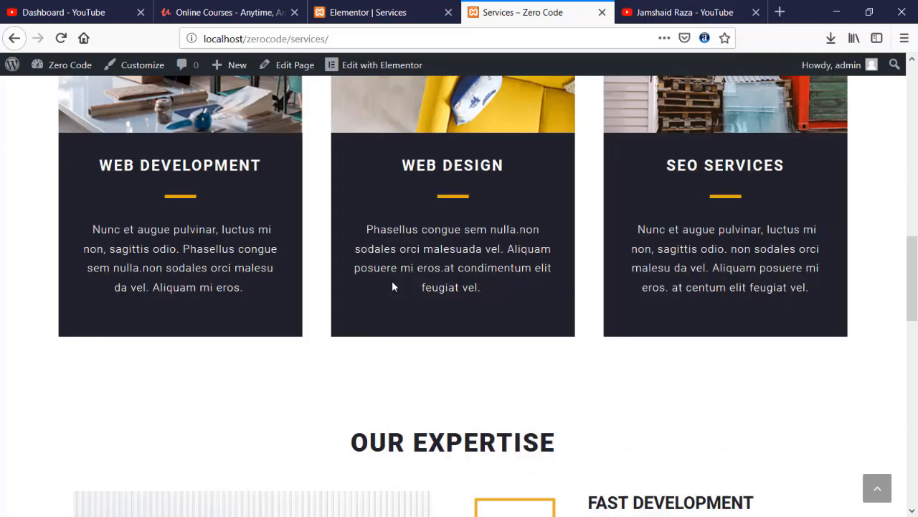
{"action": "scroll", "coordinate": [391, 286], "scroll_direction": "up", "scroll_amount": 1}
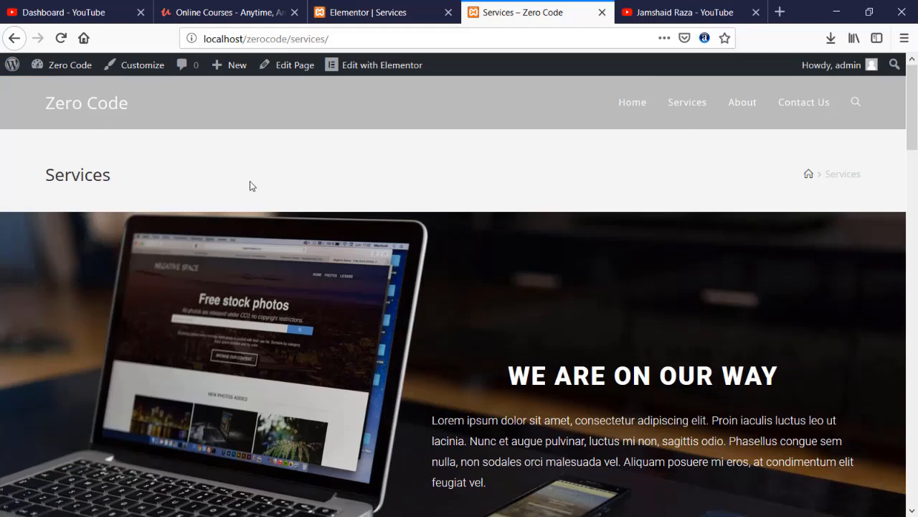
- Exit Elementor to the WordPress page editor for Services
{"action": "left_click", "coordinate": [361, 14]}
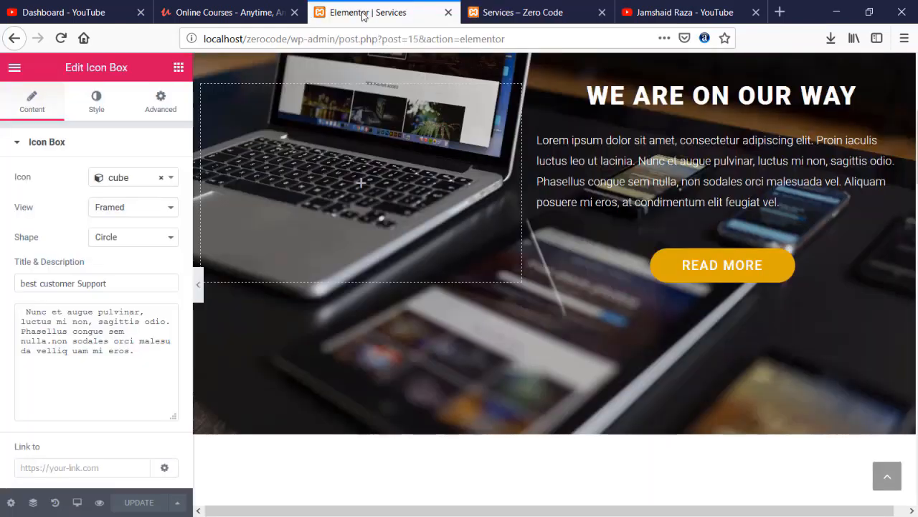
{"action": "left_click", "coordinate": [14, 69]}
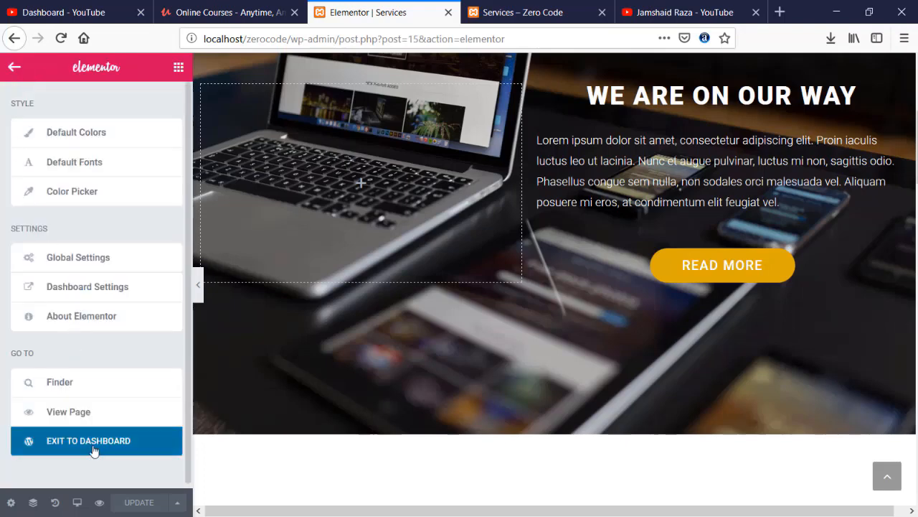
{"action": "left_click", "coordinate": [98, 447]}
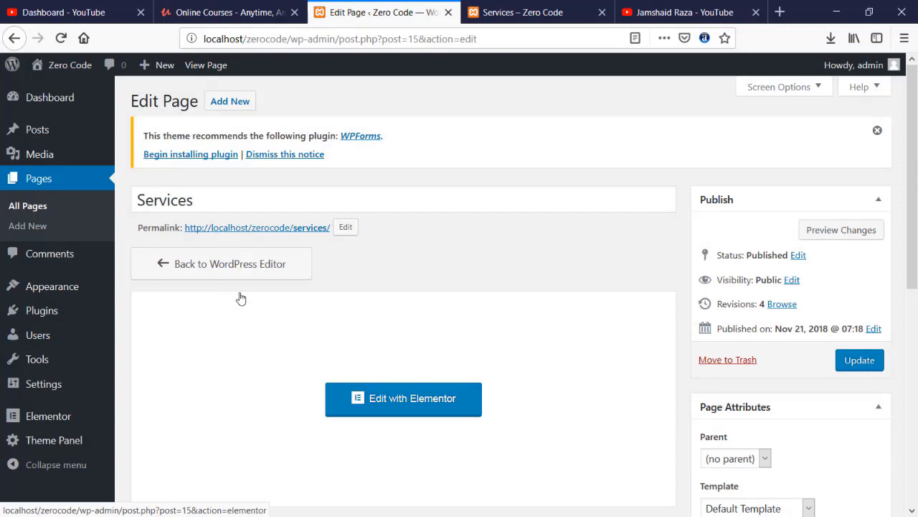
{"action": "scroll", "coordinate": [239, 299], "scroll_direction": "down", "scroll_amount": 4}
{"action": "scroll", "coordinate": [230, 294], "scroll_direction": "down", "scroll_amount": 3}
- Set OceanWP's Display Page Title to Disable and update the Services page
{"action": "left_click", "coordinate": [179, 255]}
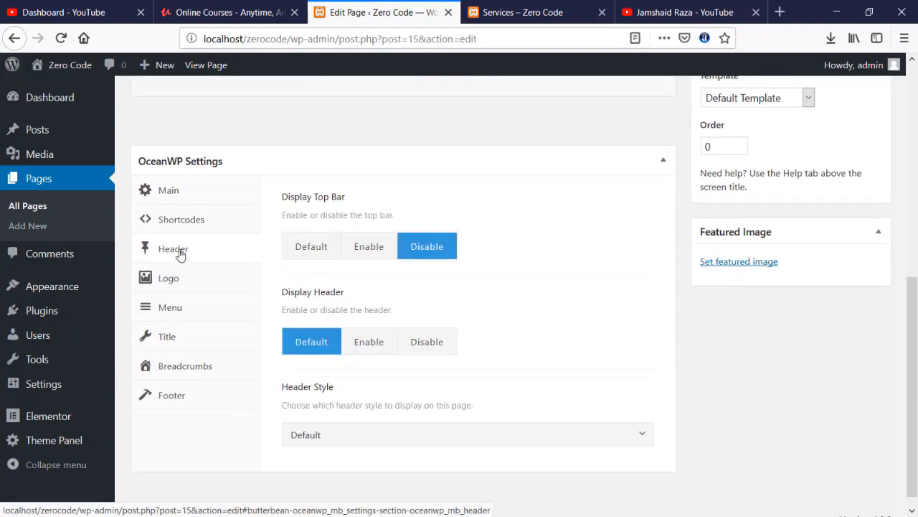
{"action": "left_click", "coordinate": [185, 338]}
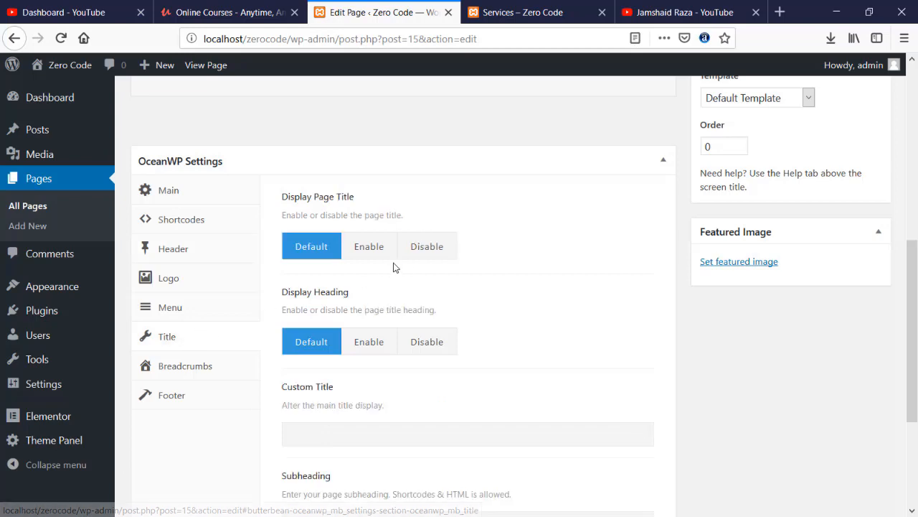
{"action": "left_click", "coordinate": [428, 248]}
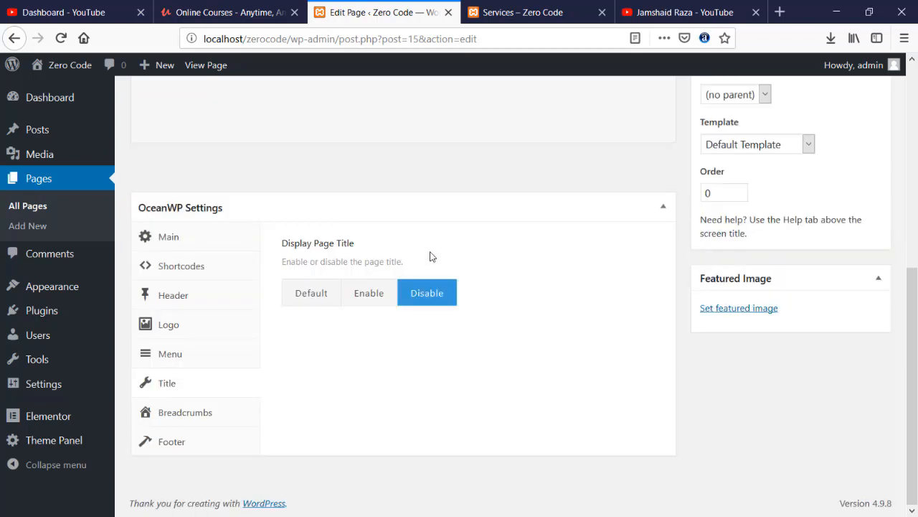
{"action": "scroll", "coordinate": [836, 260], "scroll_direction": "up", "scroll_amount": 8}
{"action": "left_click", "coordinate": [859, 301]}
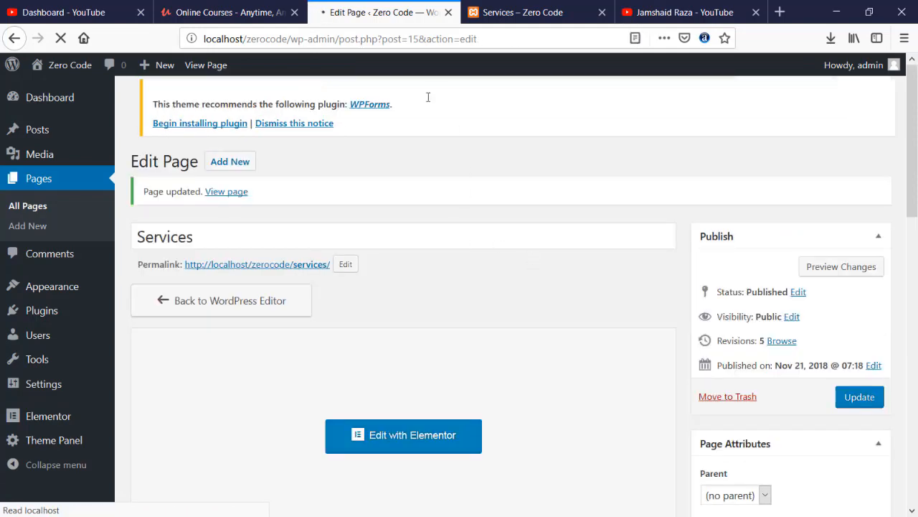
- Reload the live Services page to confirm its title band is gone
{"action": "left_click", "coordinate": [533, 12]}
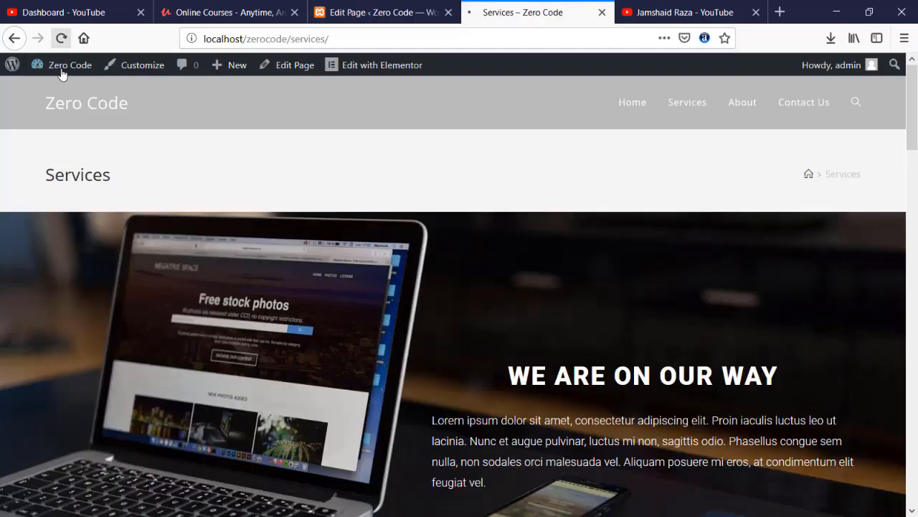
{"action": "left_click", "coordinate": [61, 38]}
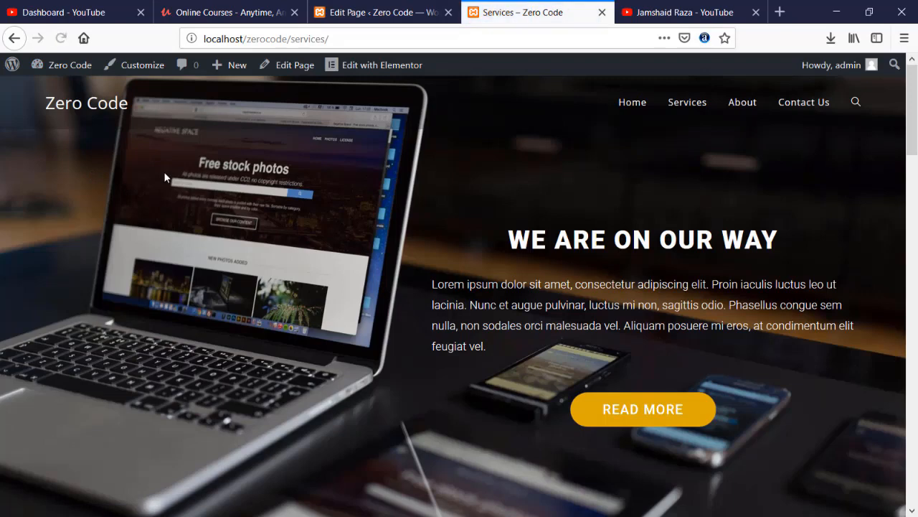
{"action": "scroll", "coordinate": [648, 119], "scroll_direction": "down", "scroll_amount": 3}
{"action": "scroll", "coordinate": [577, 142], "scroll_direction": "up", "scroll_amount": 3}
- Browse the live Home and Services pages through the site menu
{"action": "left_click", "coordinate": [622, 107]}
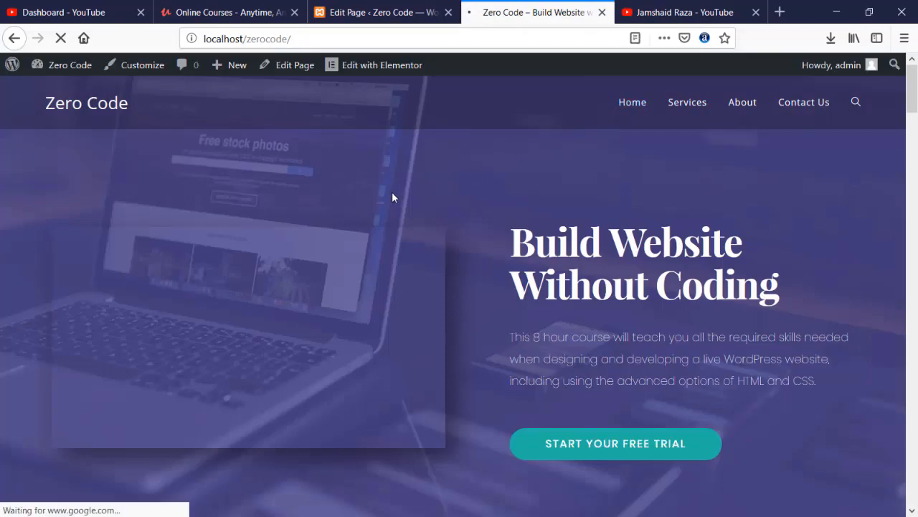
{"action": "scroll", "coordinate": [392, 196], "scroll_direction": "down", "scroll_amount": 5}
{"action": "scroll", "coordinate": [392, 196], "scroll_direction": "down", "scroll_amount": 20}
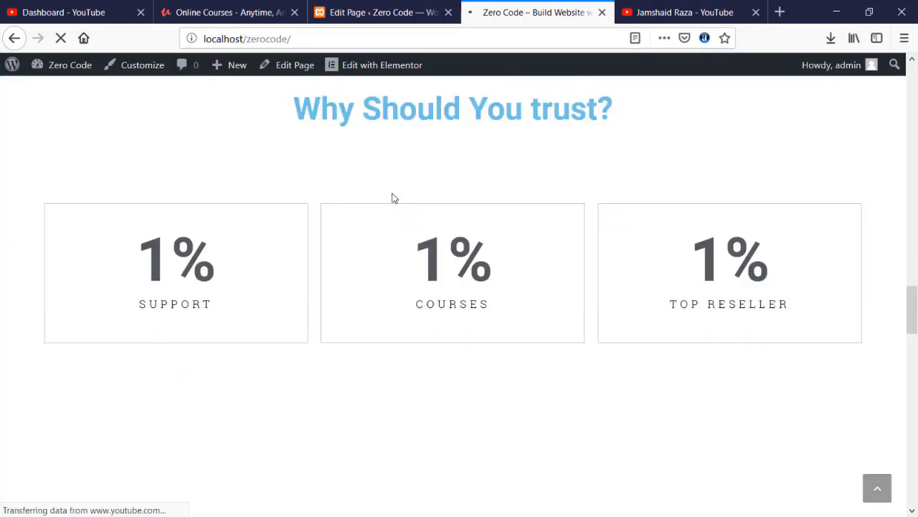
{"action": "scroll", "coordinate": [392, 192], "scroll_direction": "down", "scroll_amount": 5}
{"action": "scroll", "coordinate": [391, 192], "scroll_direction": "up", "scroll_amount": 15}
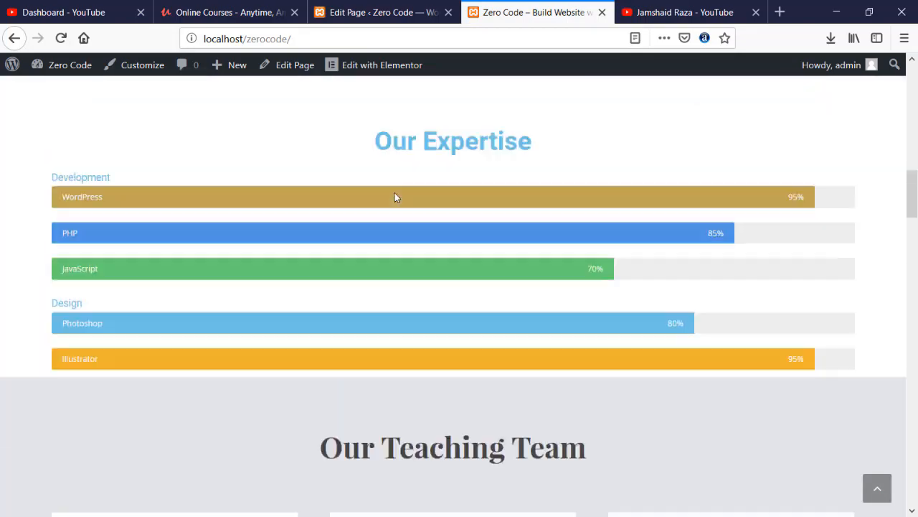
{"action": "scroll", "coordinate": [395, 193], "scroll_direction": "up", "scroll_amount": 15}
{"action": "left_click", "coordinate": [694, 113]}
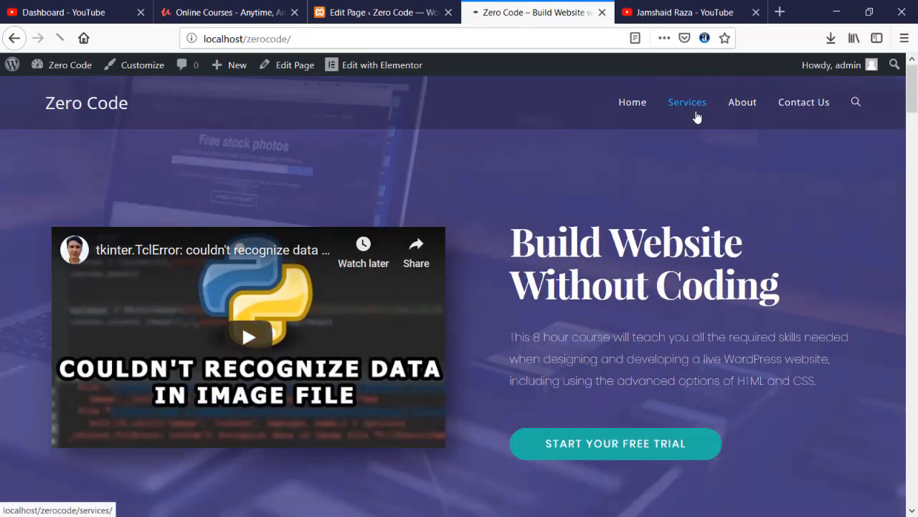
{"action": "scroll", "coordinate": [512, 223], "scroll_direction": "down", "scroll_amount": 6}
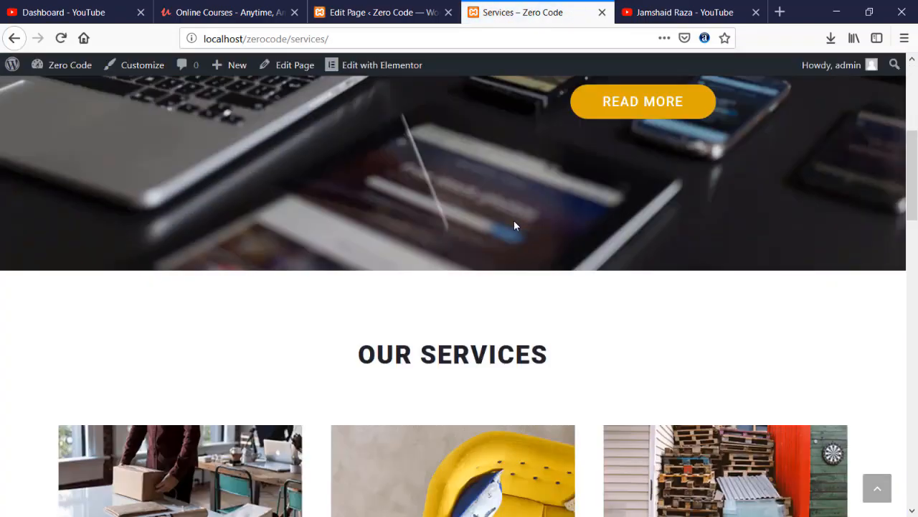
{"action": "scroll", "coordinate": [514, 225], "scroll_direction": "down", "scroll_amount": 8}
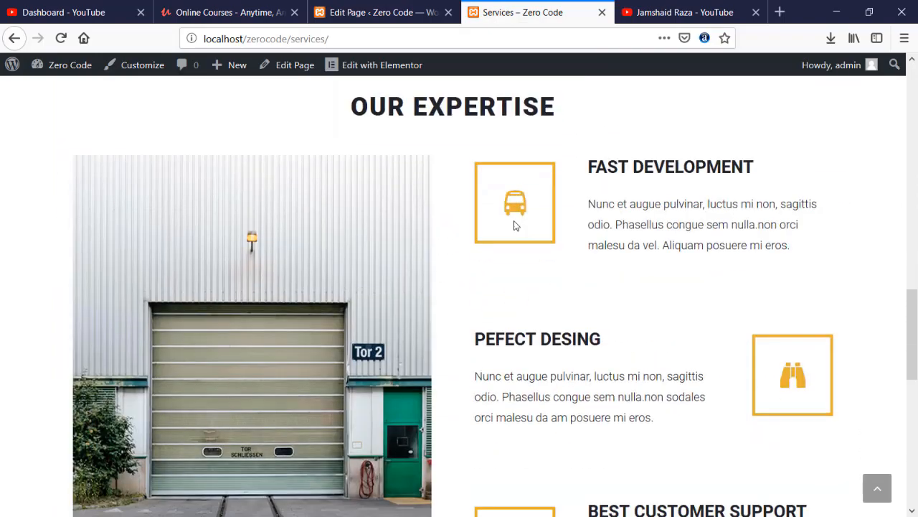
{"action": "scroll", "coordinate": [514, 225], "scroll_direction": "up", "scroll_amount": 4}
{"action": "scroll", "coordinate": [514, 219], "scroll_direction": "up", "scroll_amount": 4}
{"action": "scroll", "coordinate": [513, 220], "scroll_direction": "down", "scroll_amount": 15}
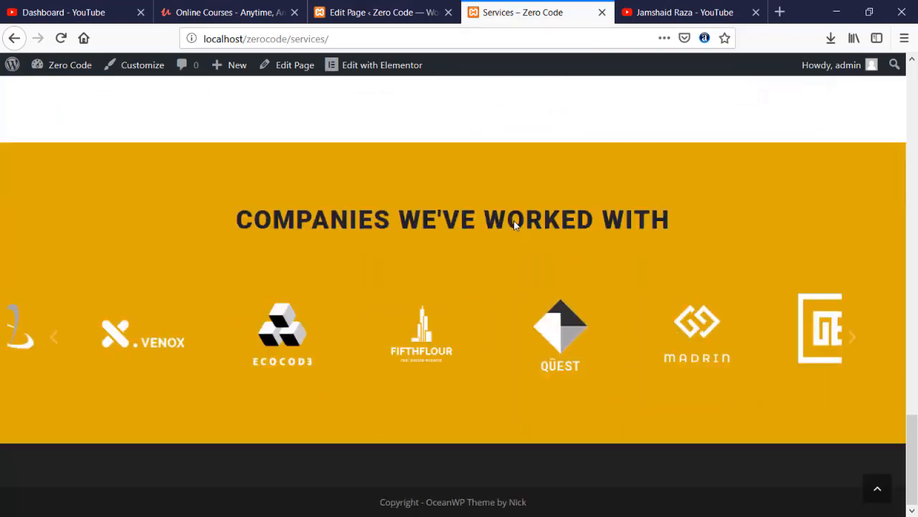
{"action": "scroll", "coordinate": [514, 221], "scroll_direction": "up", "scroll_amount": 10}
{"action": "scroll", "coordinate": [514, 224], "scroll_direction": "up", "scroll_amount": 10}
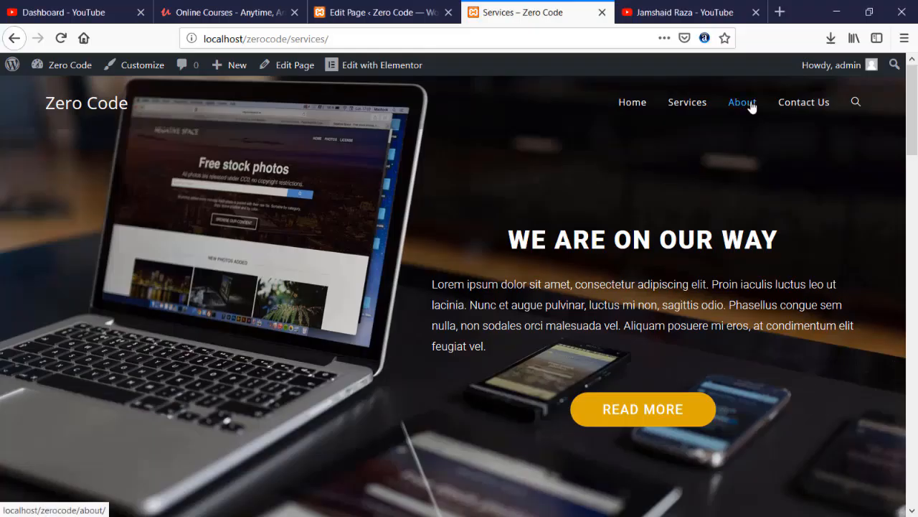
- Open the still-empty About page from the site navigation
{"action": "left_click", "coordinate": [750, 103]}
{"action": "scroll", "coordinate": [277, 264], "scroll_direction": "down", "scroll_amount": 3}
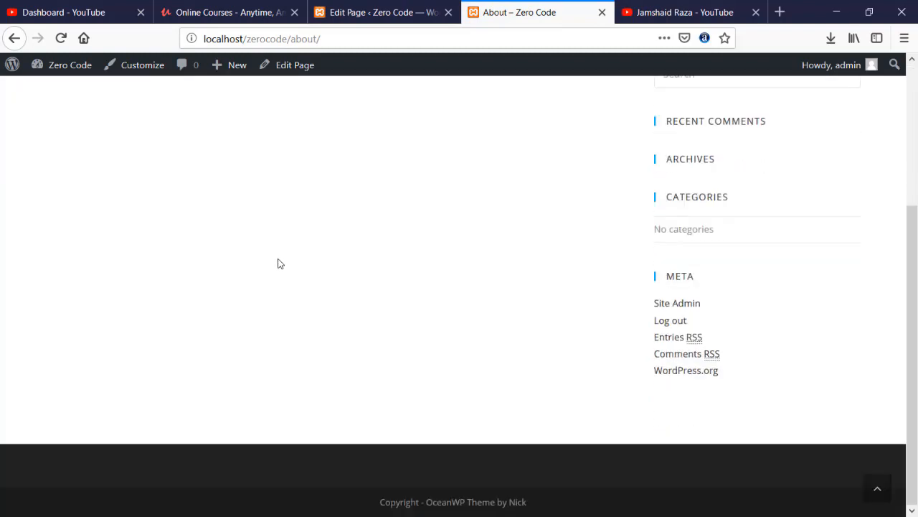
{"action": "scroll", "coordinate": [279, 263], "scroll_direction": "up", "scroll_amount": 3}
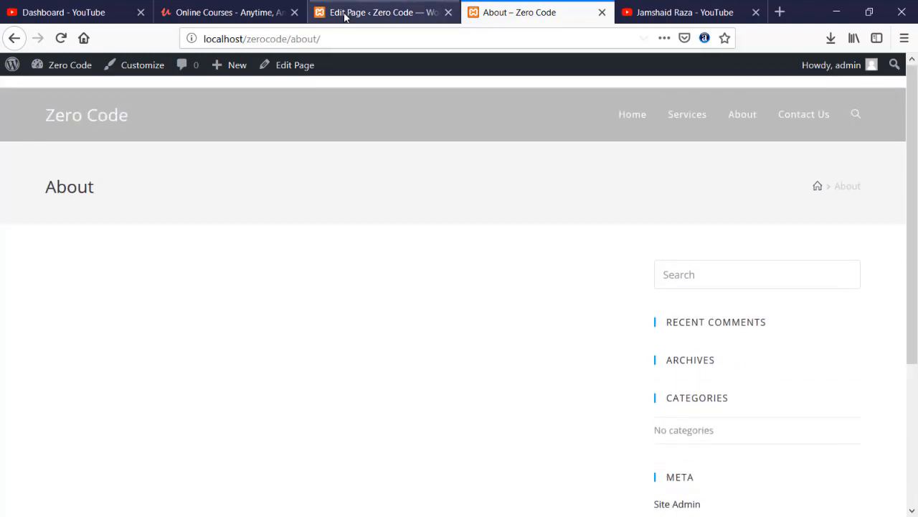
- Open the About page for editing from the All Pages list
{"action": "left_click", "coordinate": [345, 16]}
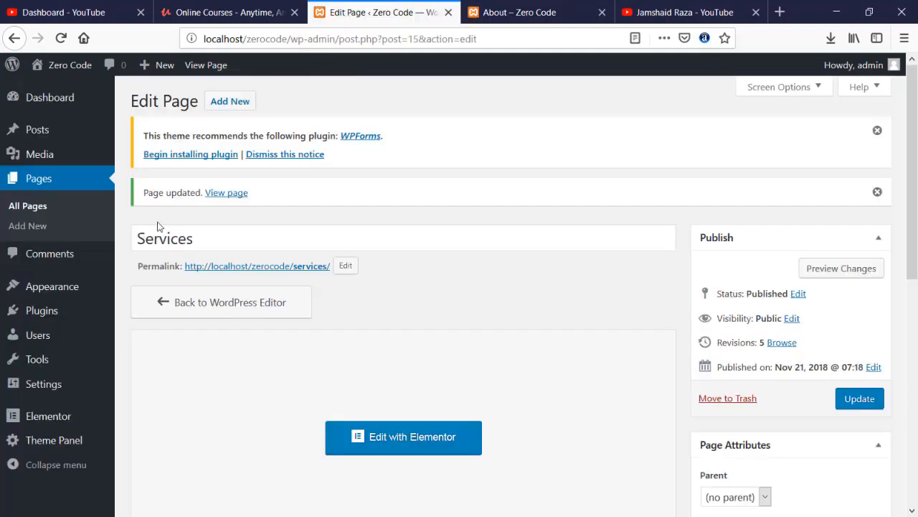
{"action": "left_click", "coordinate": [54, 179]}
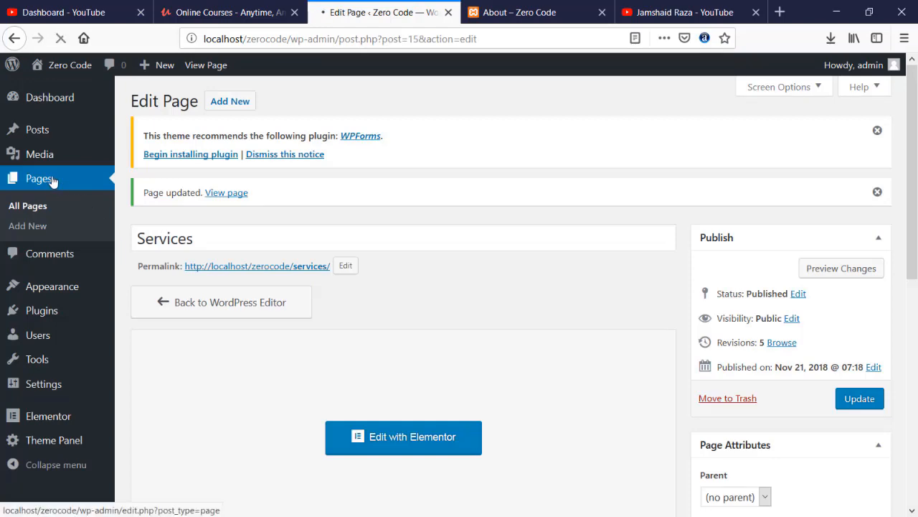
{"action": "left_click", "coordinate": [171, 284]}
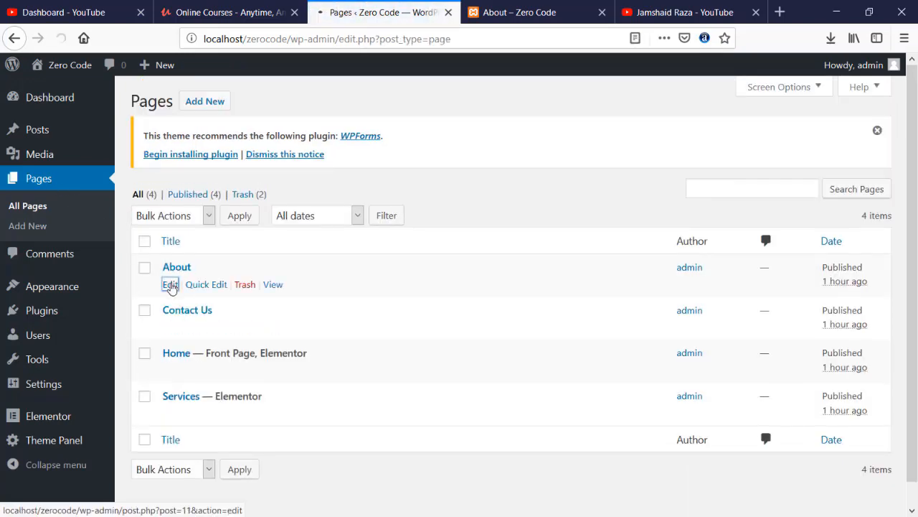
{"action": "scroll", "coordinate": [439, 344], "scroll_direction": "down", "scroll_amount": 10}
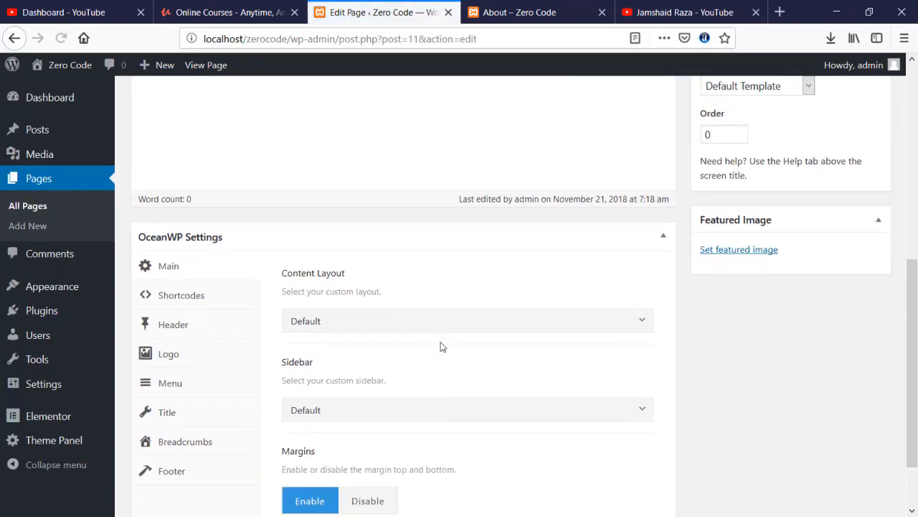
- In OceanWP Settings, choose 100% Full Width layout, disable top bar and page title, then update
{"action": "left_click", "coordinate": [333, 250]}
{"action": "left_click", "coordinate": [338, 378]}
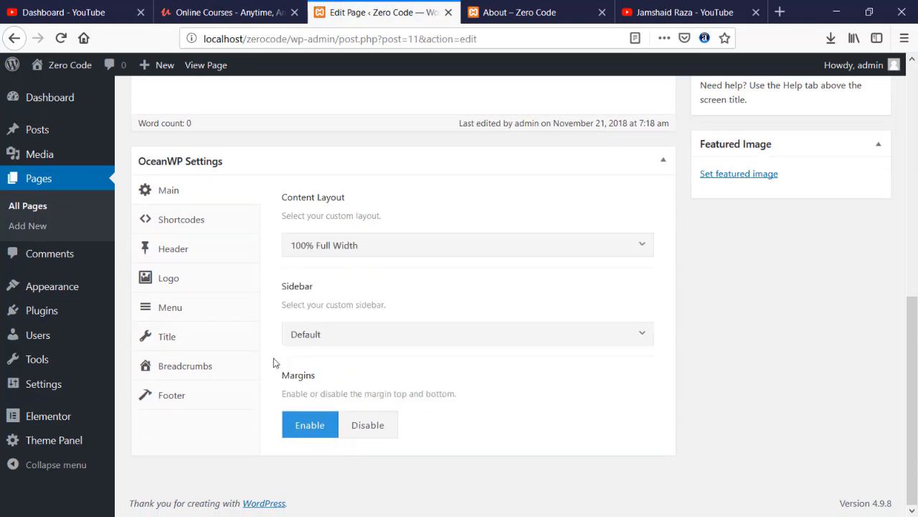
{"action": "left_click", "coordinate": [194, 249]}
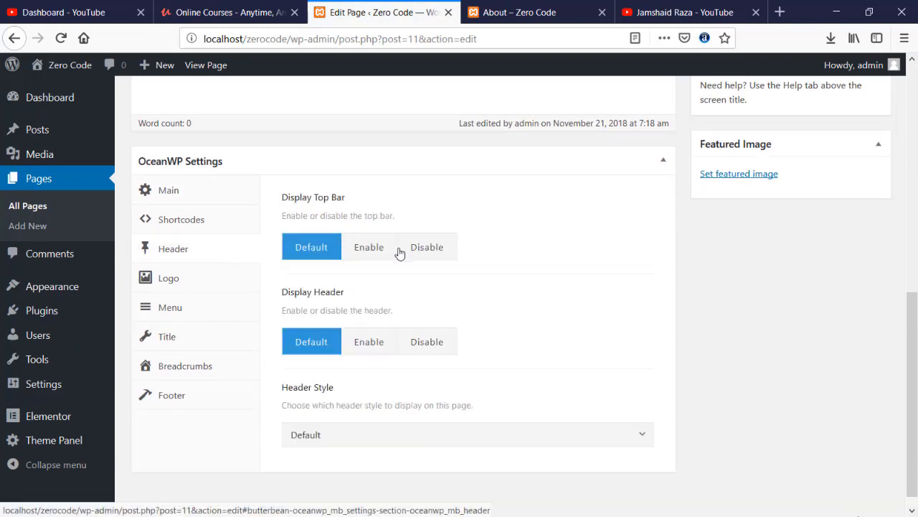
{"action": "left_click", "coordinate": [423, 247]}
{"action": "left_click", "coordinate": [177, 337]}
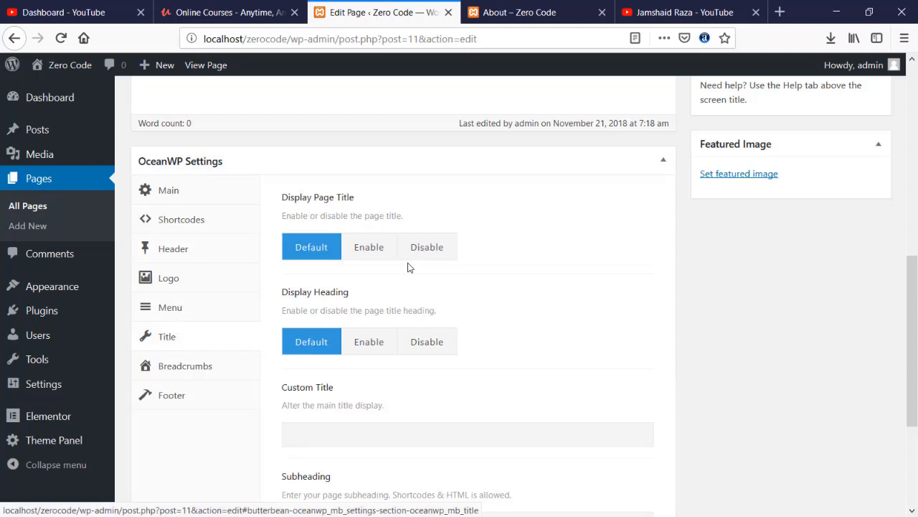
{"action": "left_click", "coordinate": [416, 247]}
{"action": "scroll", "coordinate": [789, 302], "scroll_direction": "up", "scroll_amount": 5}
{"action": "left_click", "coordinate": [858, 211]}
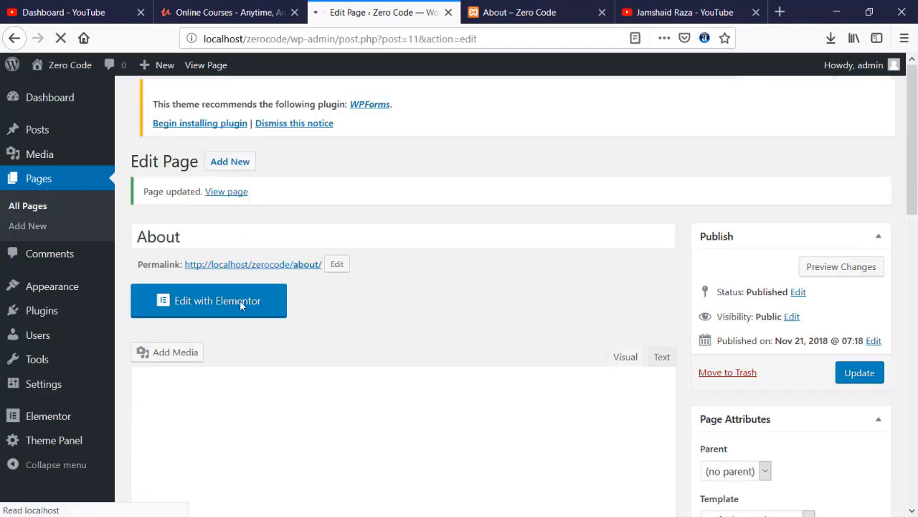
- Launch Elementor on About and search the Pages template library for 'ABO', browsing the matches
{"action": "left_click", "coordinate": [196, 307]}
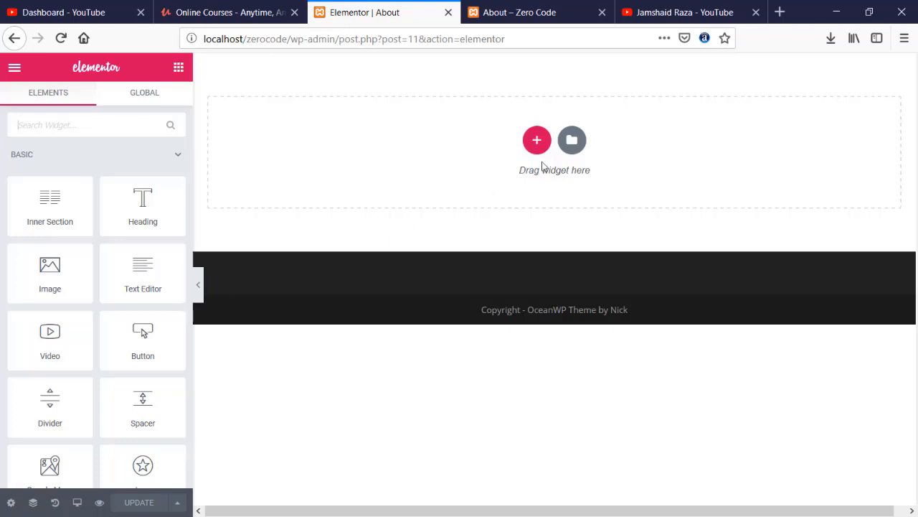
{"action": "left_click", "coordinate": [572, 141]}
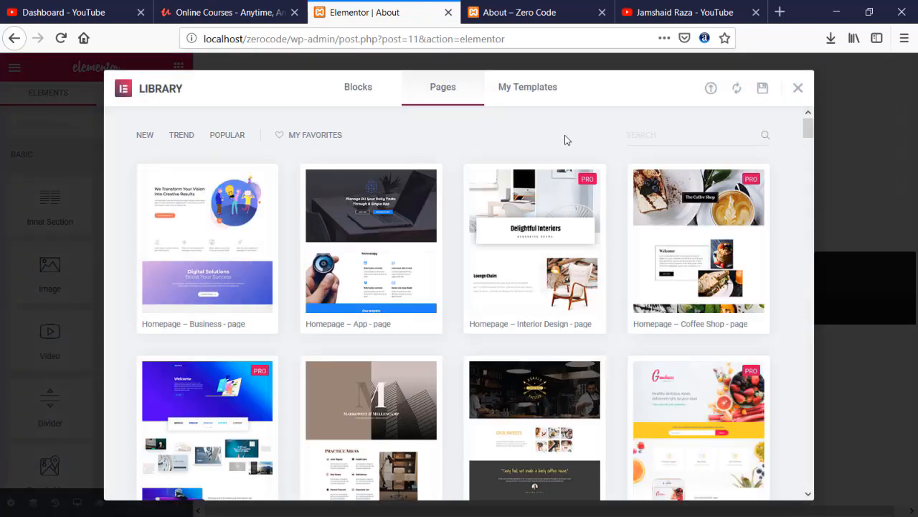
{"action": "type", "text": "ABOUT"}
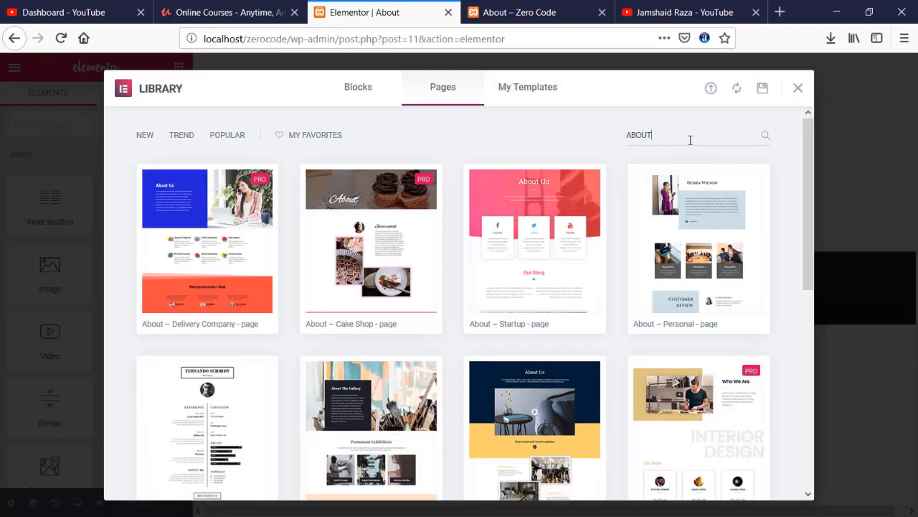
{"action": "scroll", "coordinate": [691, 143], "scroll_direction": "down", "scroll_amount": 3}
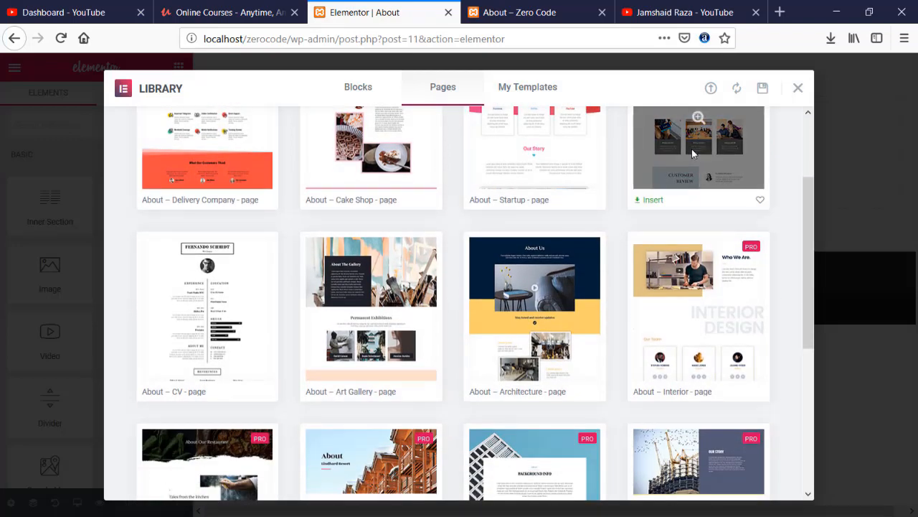
{"action": "scroll", "coordinate": [799, 304], "scroll_direction": "down", "scroll_amount": 2}
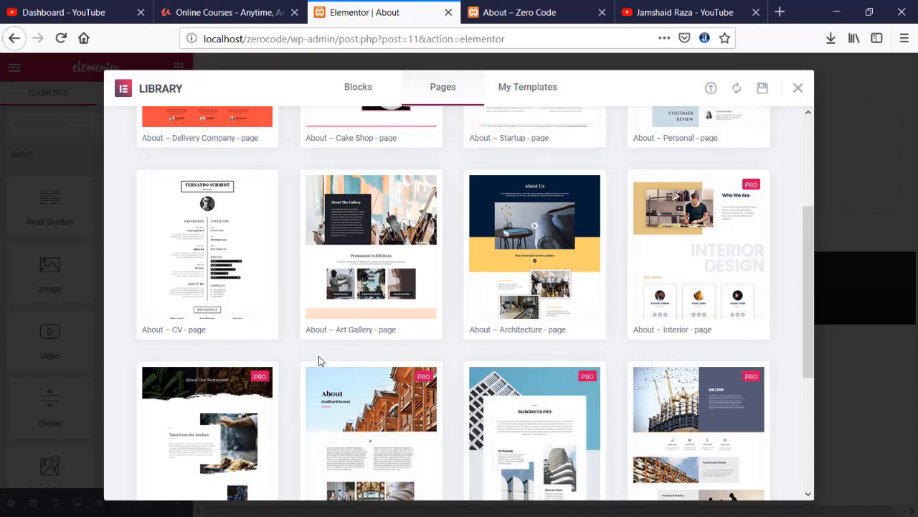
{"action": "scroll", "coordinate": [319, 357], "scroll_direction": "down", "scroll_amount": 3}
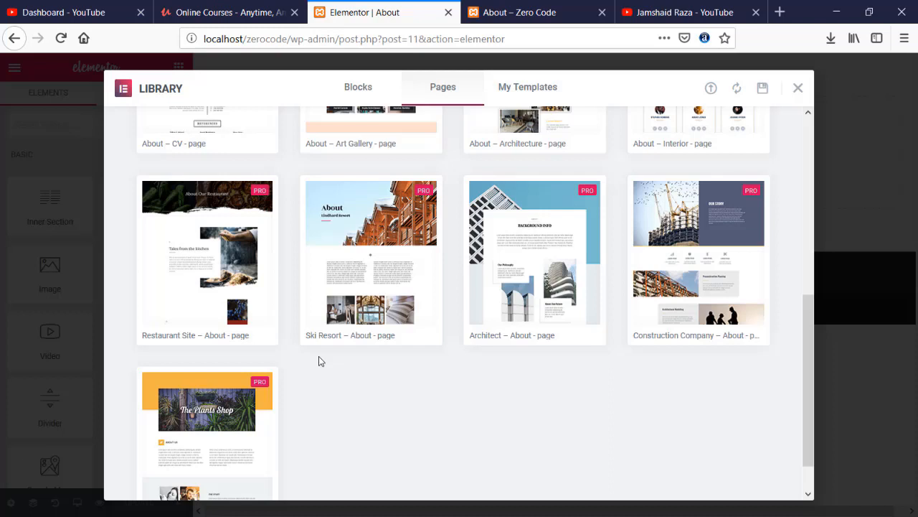
{"action": "scroll", "coordinate": [319, 356], "scroll_direction": "down", "scroll_amount": 1}
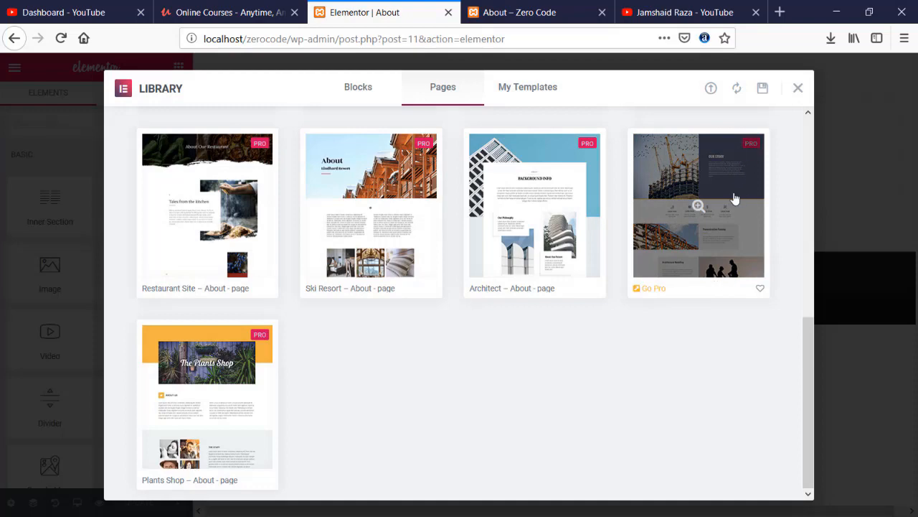
{"action": "scroll", "coordinate": [659, 238], "scroll_direction": "up", "scroll_amount": 5}
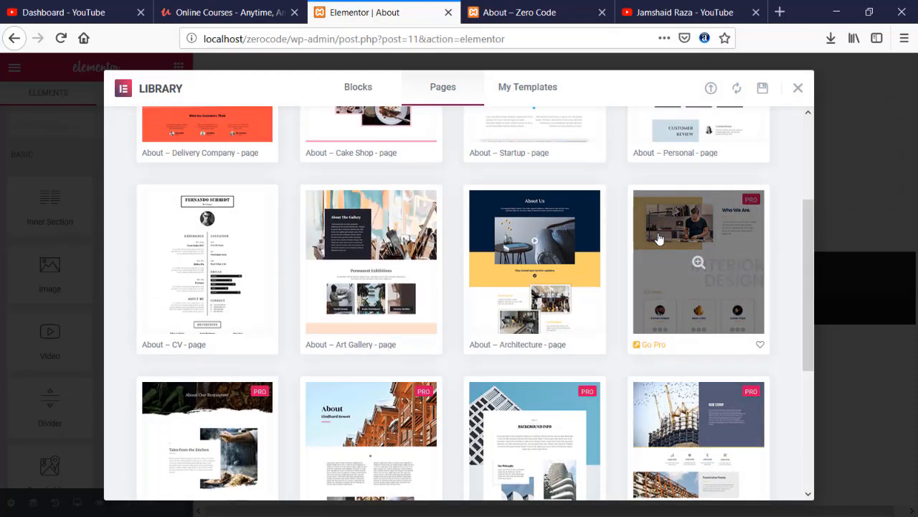
{"action": "scroll", "coordinate": [659, 238], "scroll_direction": "up", "scroll_amount": 3}
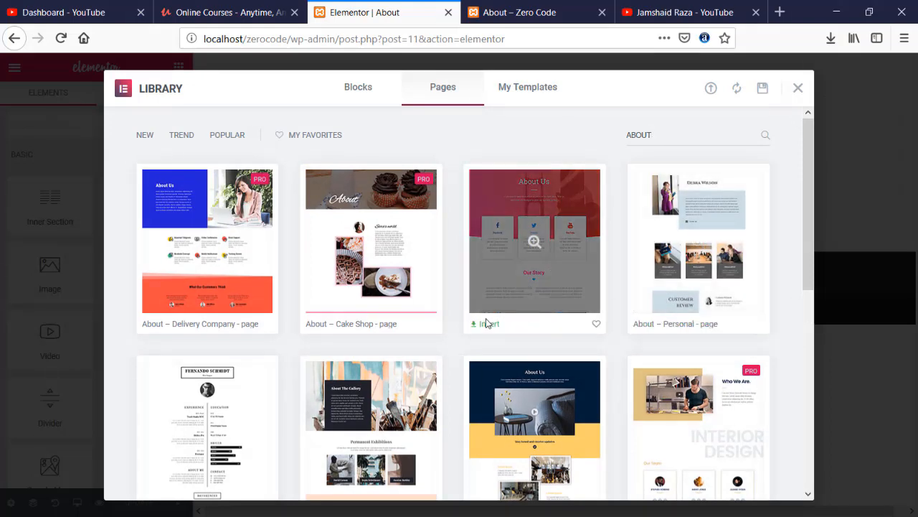
- Insert the About – Startup template and review its hero, social cards and Our Story section
{"action": "left_click", "coordinate": [485, 325]}
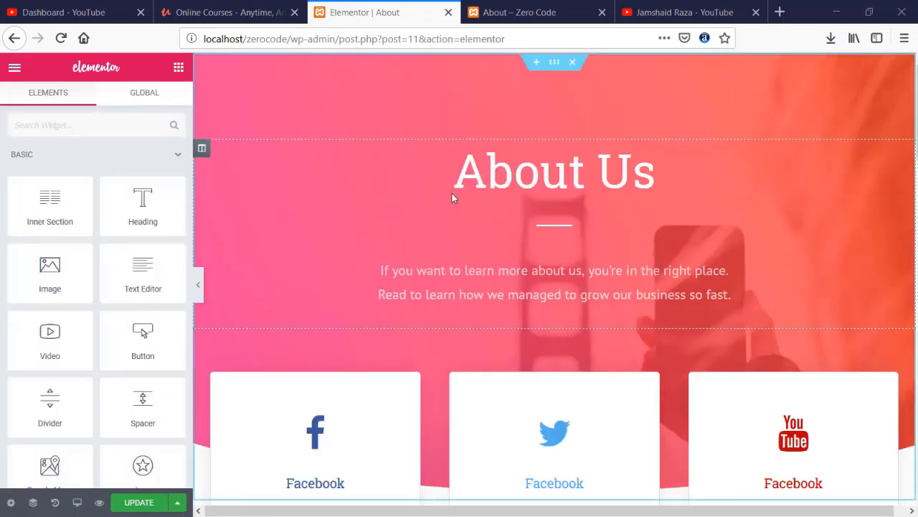
{"action": "scroll", "coordinate": [423, 198], "scroll_direction": "down", "scroll_amount": 2}
{"action": "scroll", "coordinate": [427, 197], "scroll_direction": "down", "scroll_amount": 2}
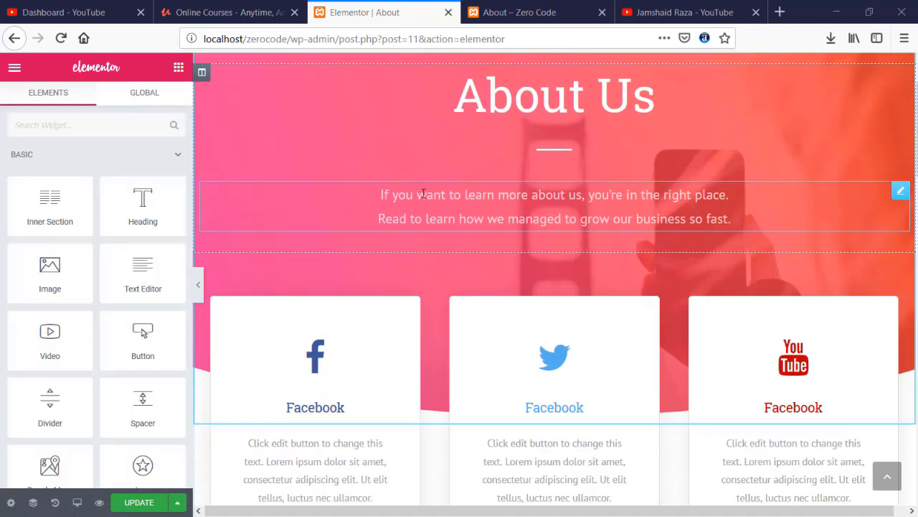
{"action": "scroll", "coordinate": [433, 197], "scroll_direction": "up", "scroll_amount": 2}
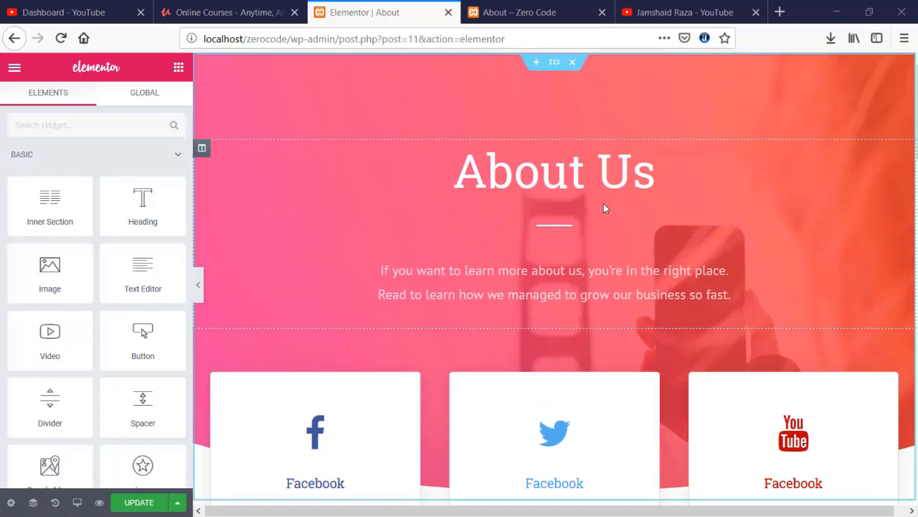
{"action": "scroll", "coordinate": [603, 209], "scroll_direction": "down", "scroll_amount": 5}
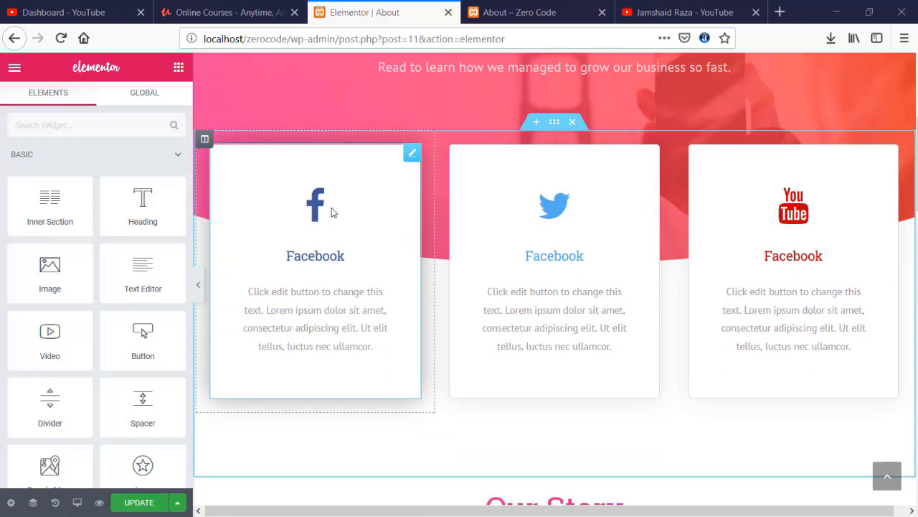
{"action": "scroll", "coordinate": [794, 247], "scroll_direction": "down", "scroll_amount": 2}
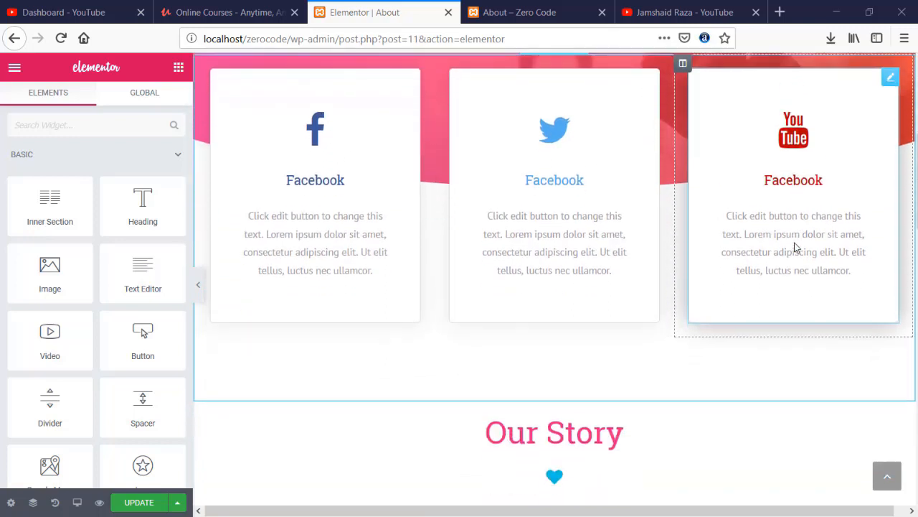
- Retitle the right social card 'Youtube' and the middle card 'Twitter'
{"action": "left_click", "coordinate": [811, 184]}
{"action": "scroll", "coordinate": [79, 379], "scroll_direction": "down", "scroll_amount": 1}
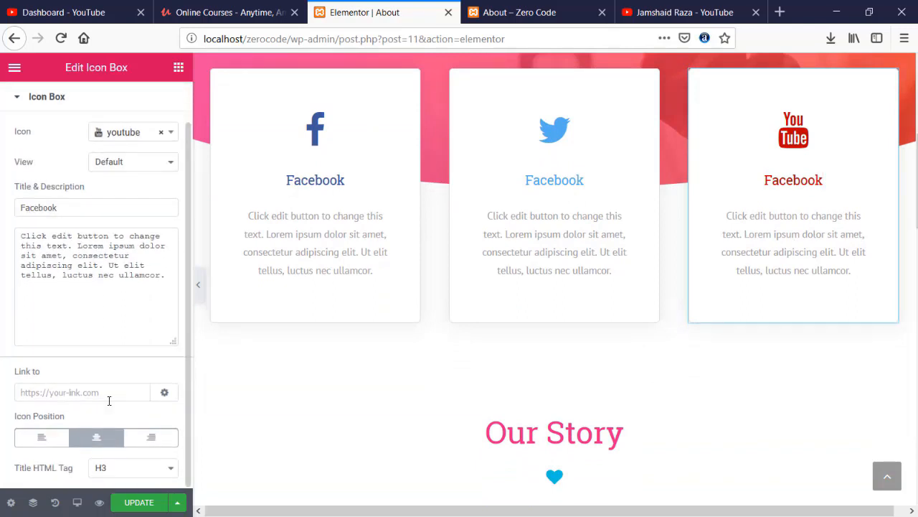
{"action": "scroll", "coordinate": [102, 396], "scroll_direction": "up", "scroll_amount": 1}
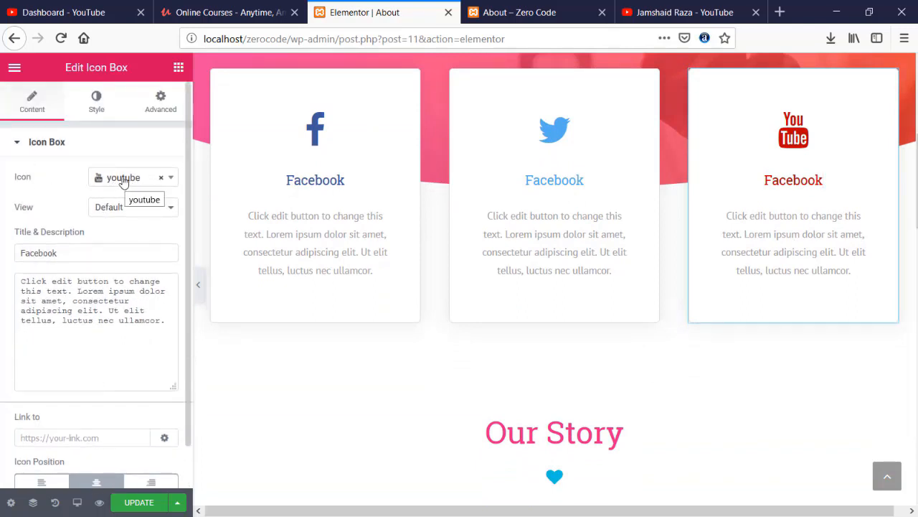
{"action": "left_click_drag", "start_coordinate": [827, 180], "coordinate": [749, 182]}
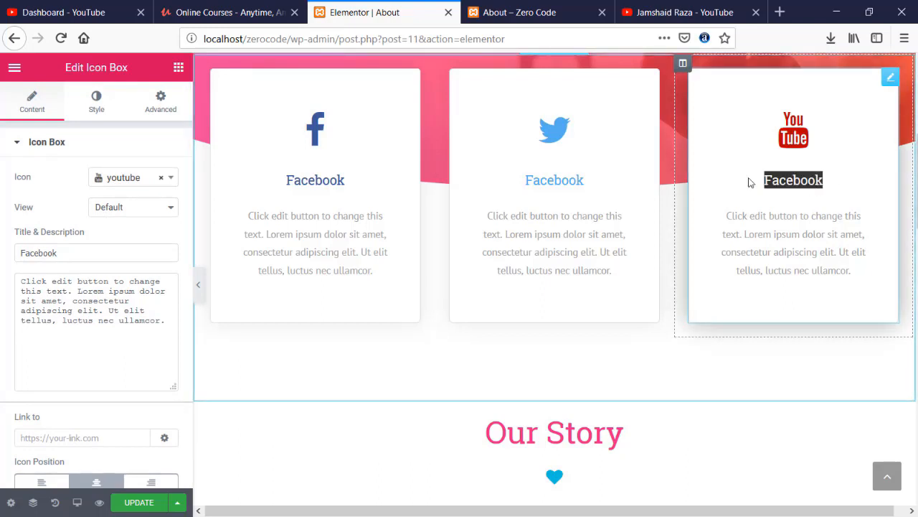
{"action": "type", "text": "Youtube"}
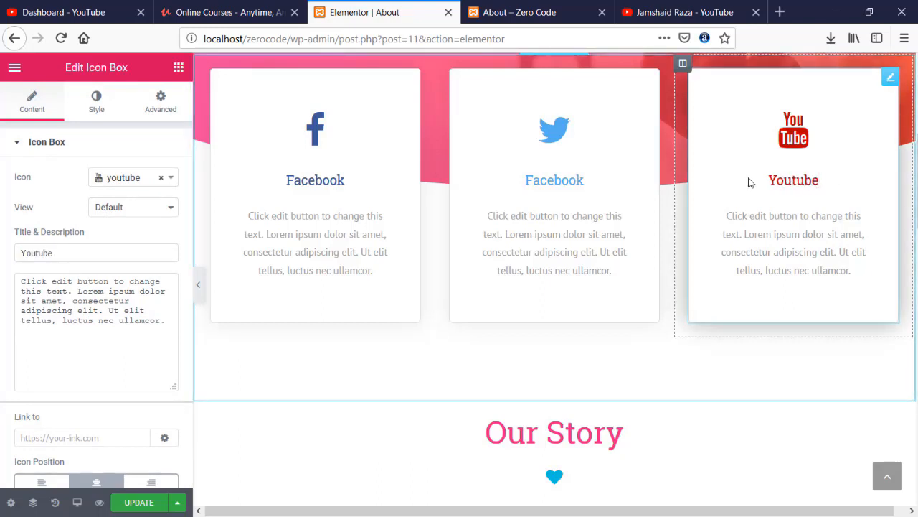
{"action": "left_click", "coordinate": [585, 180]}
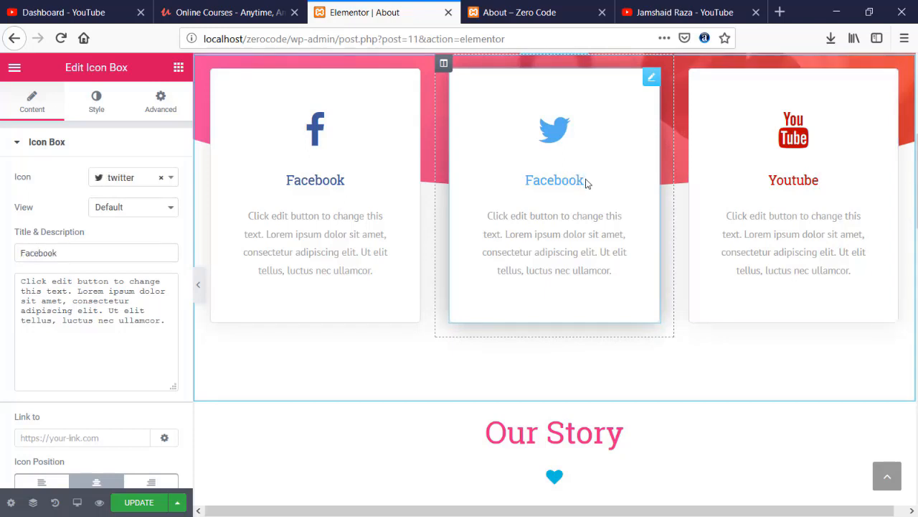
{"action": "left_click_drag", "start_coordinate": [585, 180], "coordinate": [522, 185]}
{"action": "type", "text": "T"}
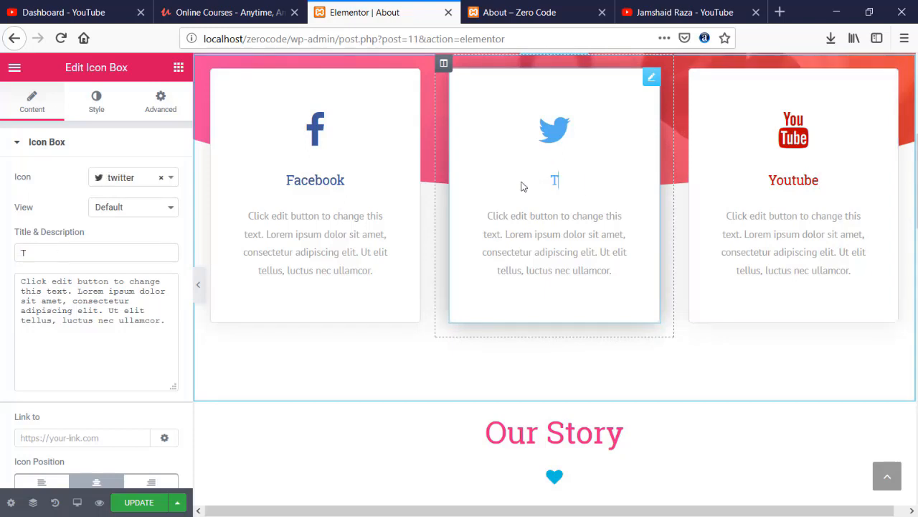
{"action": "type", "text": "witter"}
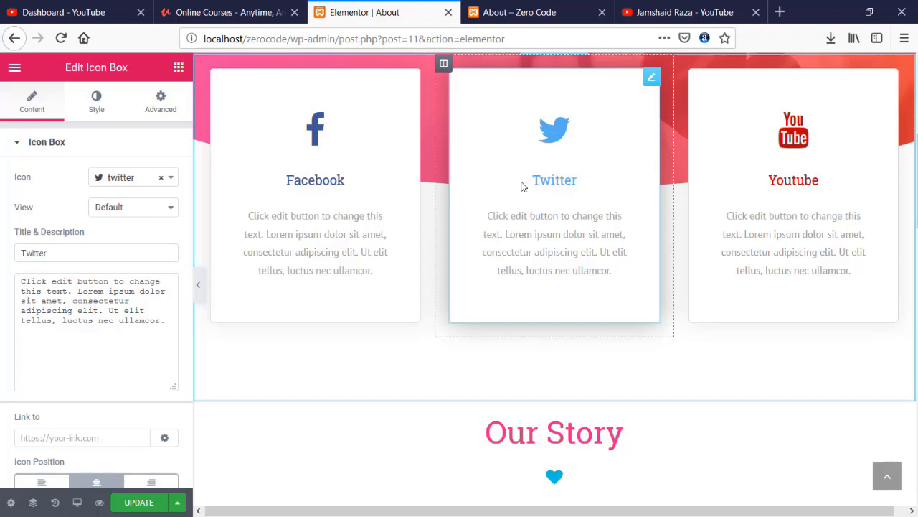
- Switch to the YouTube channel's videos tab
{"action": "scroll", "coordinate": [515, 224], "scroll_direction": "down", "scroll_amount": 5}
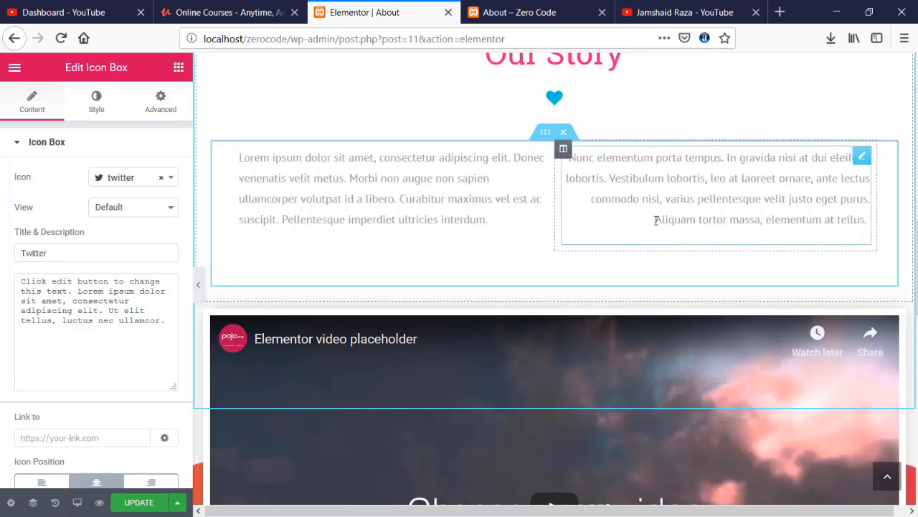
{"action": "scroll", "coordinate": [637, 224], "scroll_direction": "down", "scroll_amount": 3}
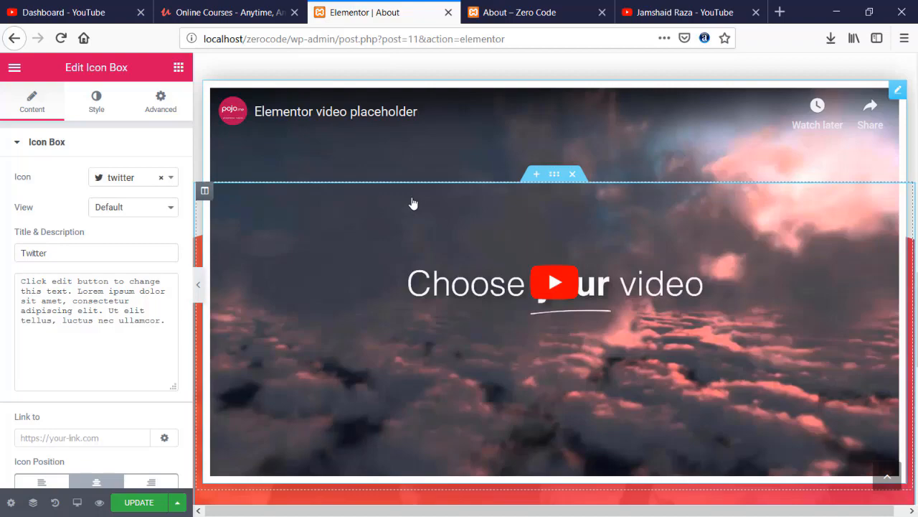
{"action": "left_click", "coordinate": [678, 11]}
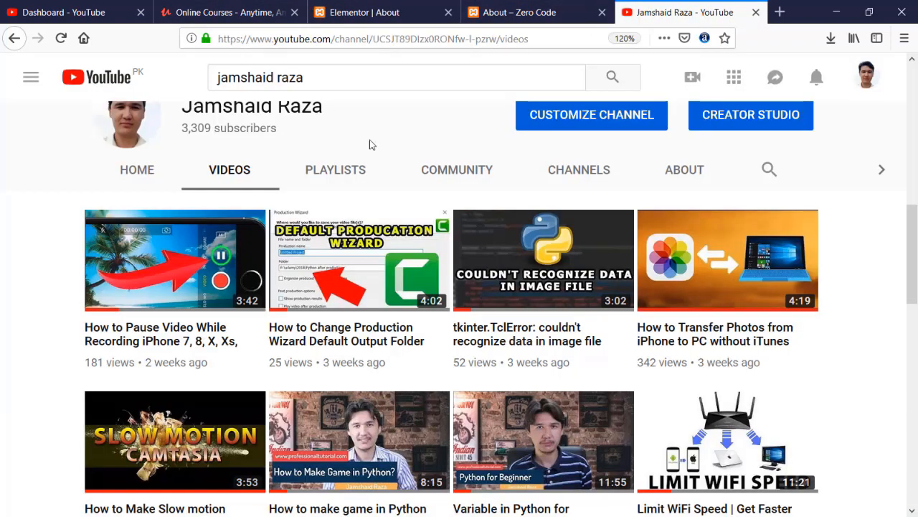
- Copy the 'How to make game in Python for beginners' video link and return to the About editor
{"action": "scroll", "coordinate": [215, 251], "scroll_direction": "down", "scroll_amount": 3}
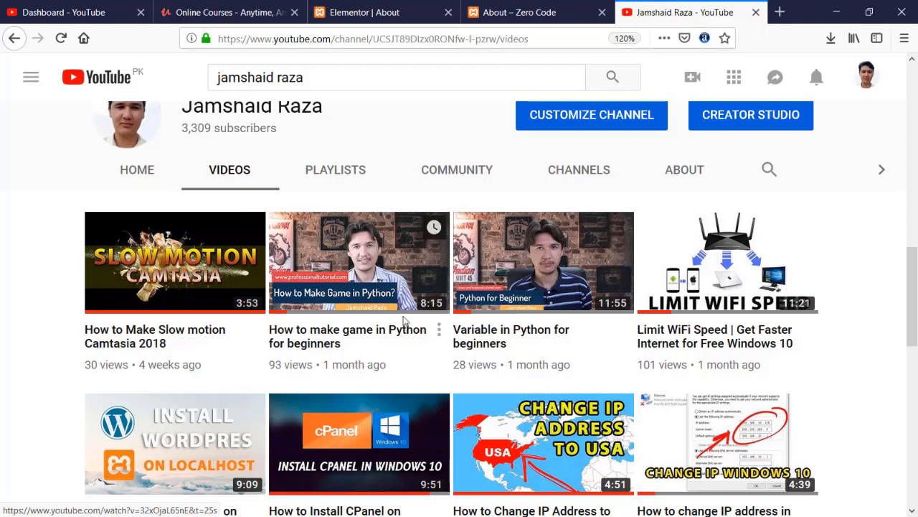
{"action": "right_click", "coordinate": [375, 333]}
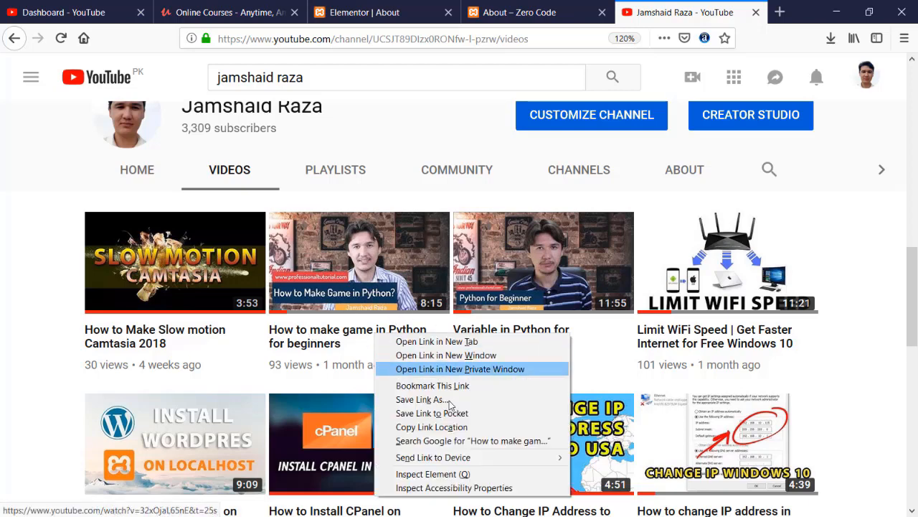
{"action": "left_click", "coordinate": [483, 428]}
{"action": "left_click", "coordinate": [364, 12]}
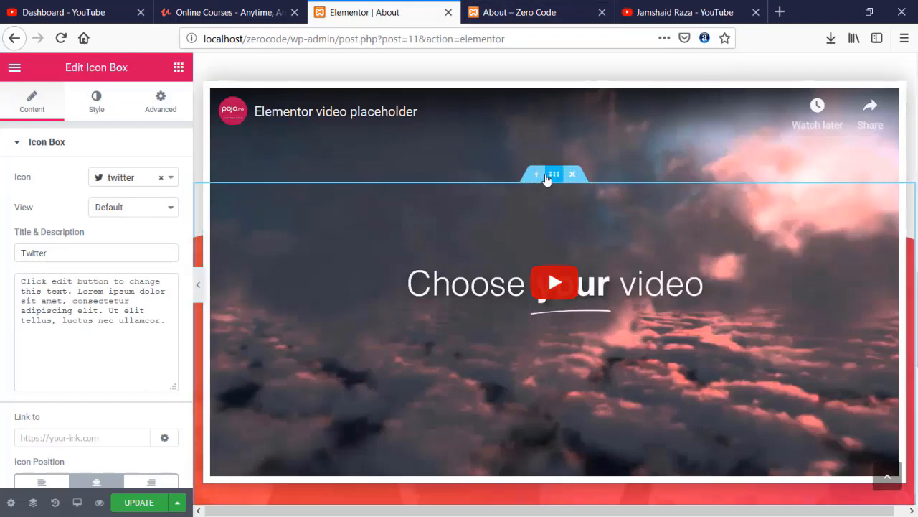
- Replace the video widget's placeholder URL with the copied YouTube link ending watch?v=32xOjaL65nE&t=25s
{"action": "left_click", "coordinate": [424, 239]}
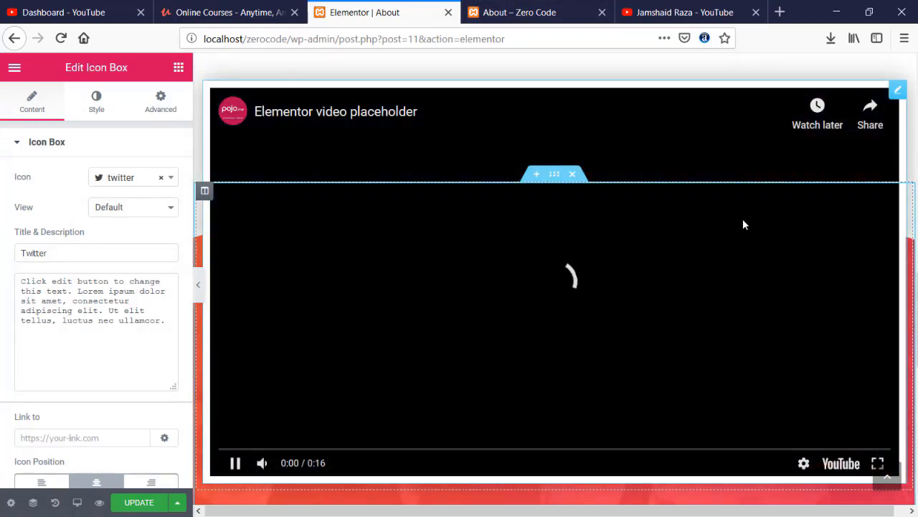
{"action": "left_click", "coordinate": [236, 463]}
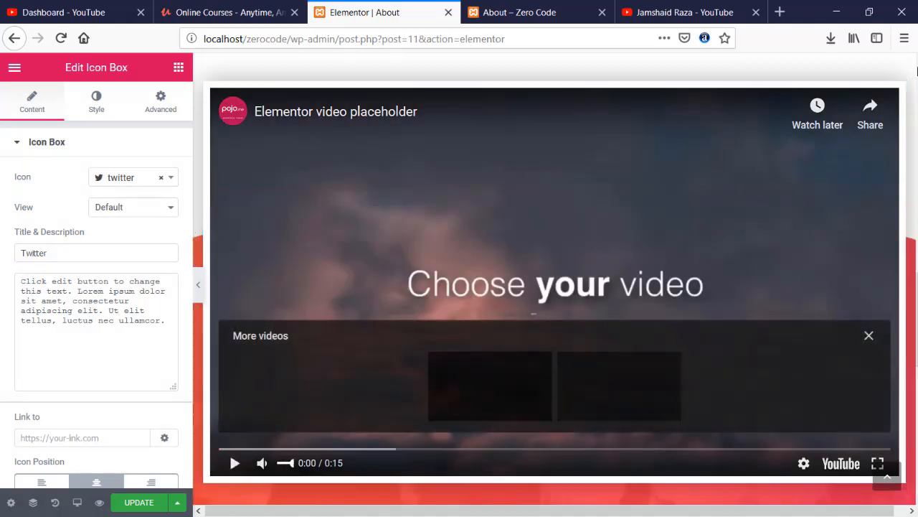
{"action": "left_click", "coordinate": [900, 92]}
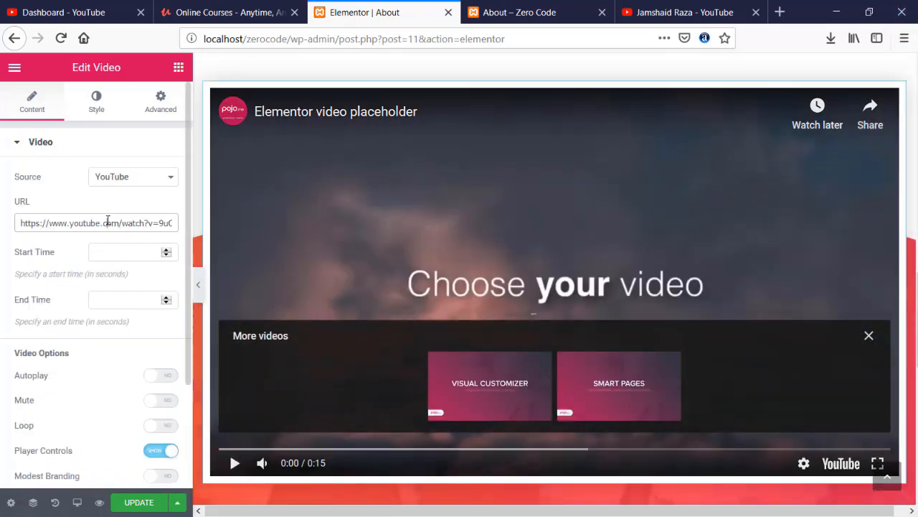
{"action": "key", "text": "ctrl+a"}
{"action": "key", "text": "ctrl+v"}
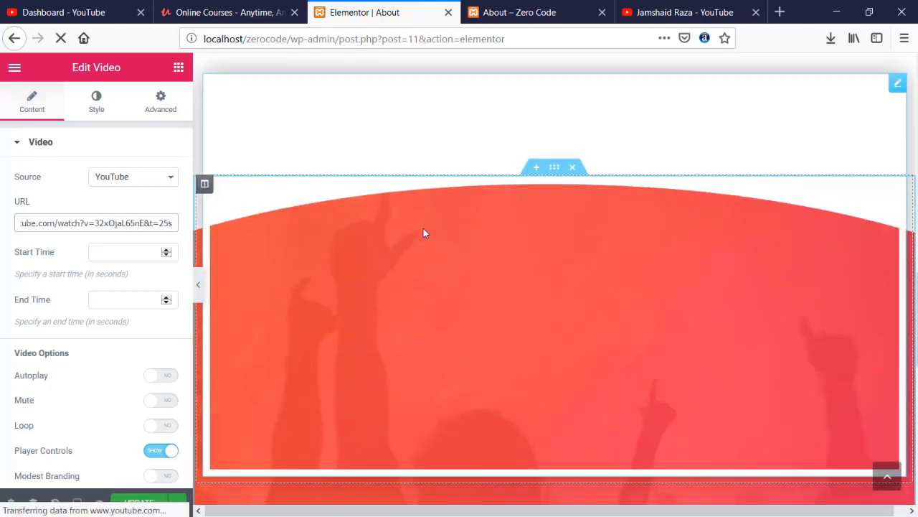
{"action": "scroll", "coordinate": [422, 230], "scroll_direction": "down", "scroll_amount": 5}
{"action": "scroll", "coordinate": [425, 234], "scroll_direction": "down", "scroll_amount": 2}
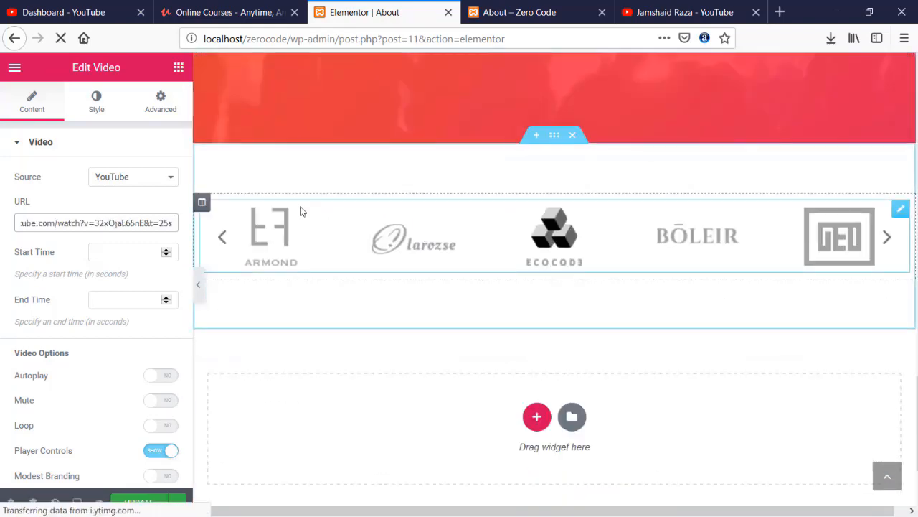
{"action": "scroll", "coordinate": [733, 261], "scroll_direction": "down", "scroll_amount": 1}
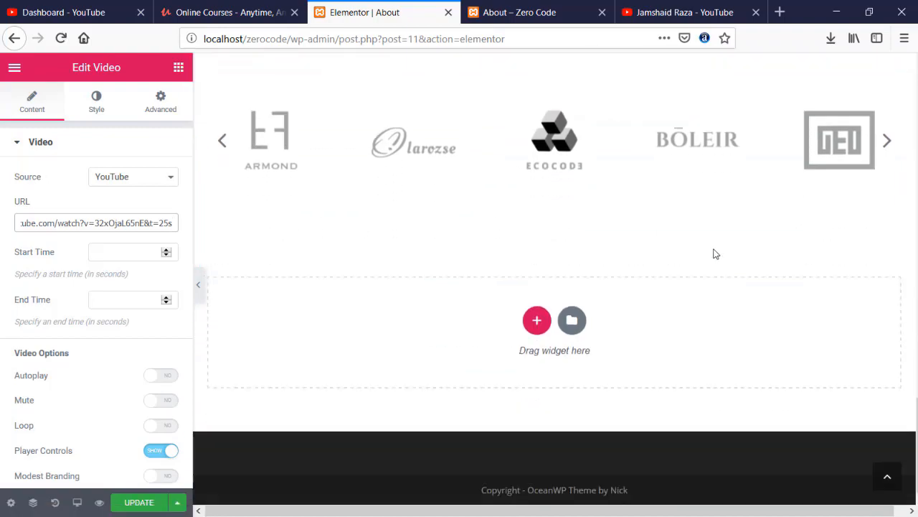
{"action": "scroll", "coordinate": [564, 248], "scroll_direction": "up", "scroll_amount": 10}
{"action": "scroll", "coordinate": [565, 246], "scroll_direction": "down", "scroll_amount": 2}
{"action": "scroll", "coordinate": [564, 244], "scroll_direction": "up", "scroll_amount": 10}
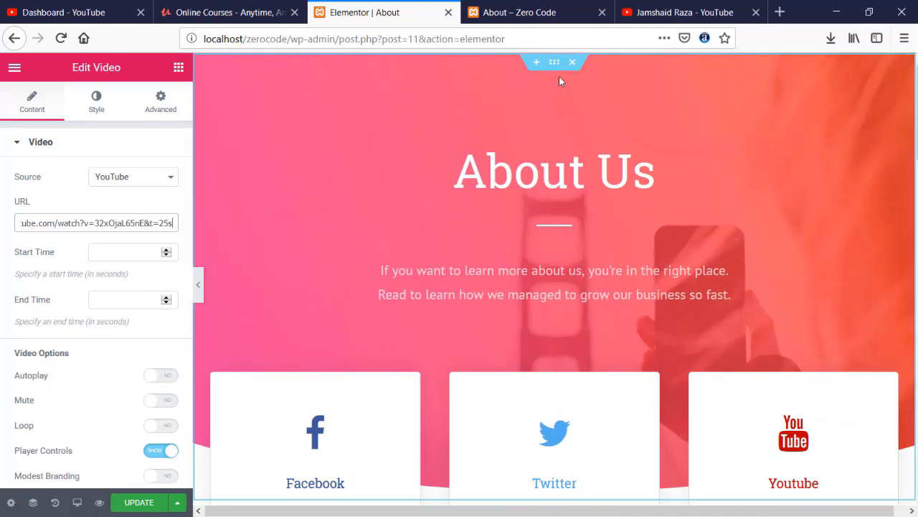
- Set the About Us hero background to the laptop photo from the media library and update the page
{"action": "left_click", "coordinate": [557, 66]}
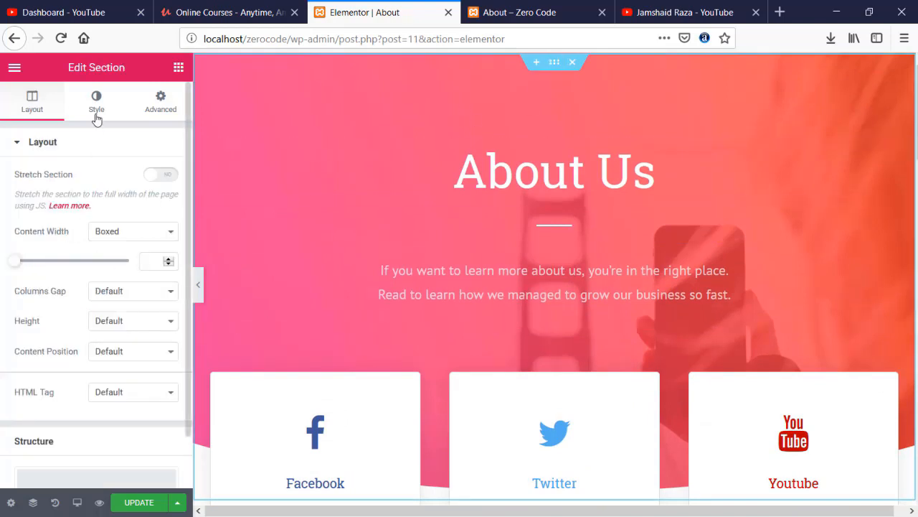
{"action": "left_click", "coordinate": [98, 110]}
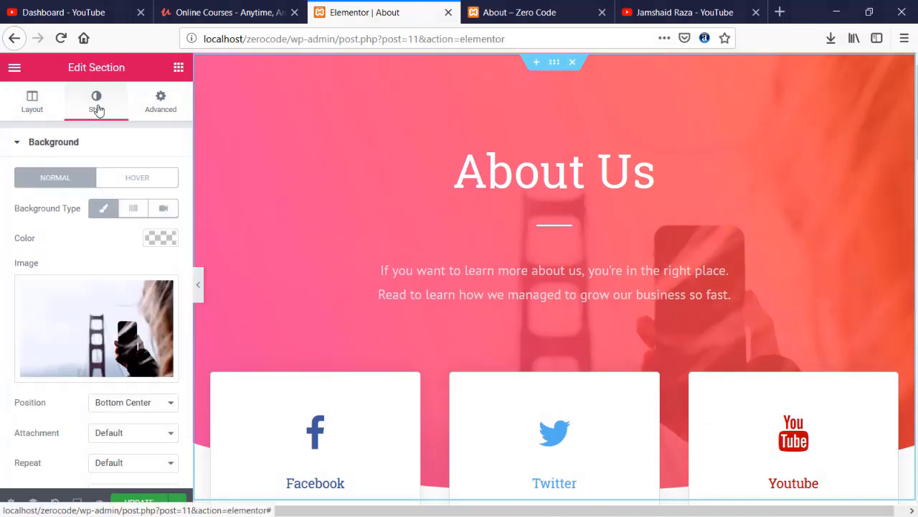
{"action": "left_click", "coordinate": [101, 318]}
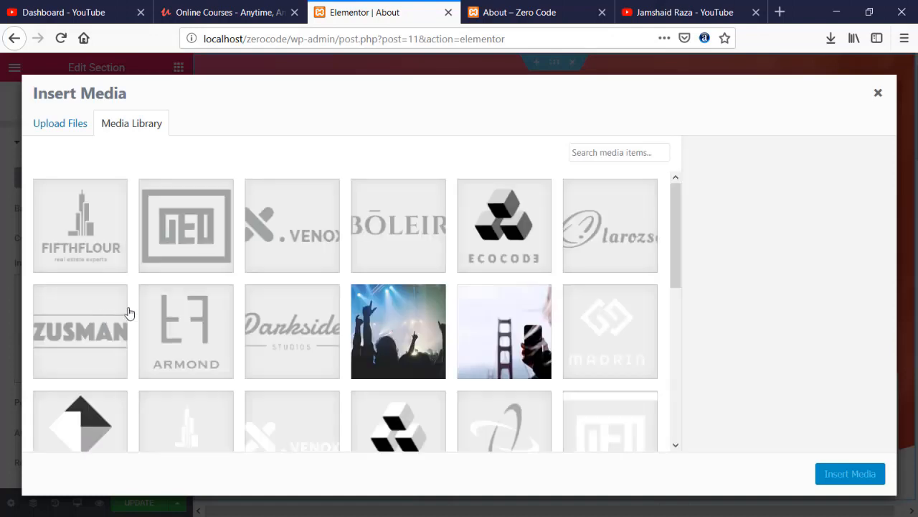
{"action": "scroll", "coordinate": [210, 314], "scroll_direction": "down", "scroll_amount": 4}
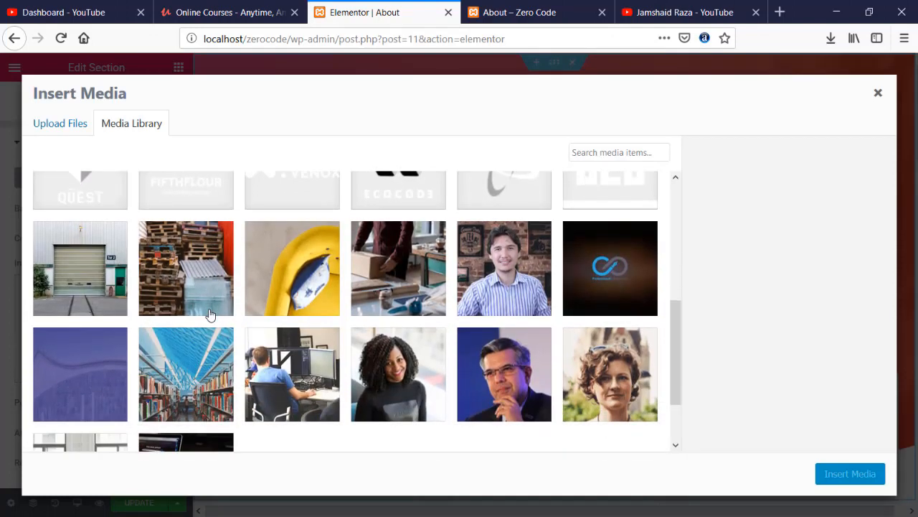
{"action": "scroll", "coordinate": [210, 314], "scroll_direction": "down", "scroll_amount": 1}
{"action": "left_click", "coordinate": [184, 398]}
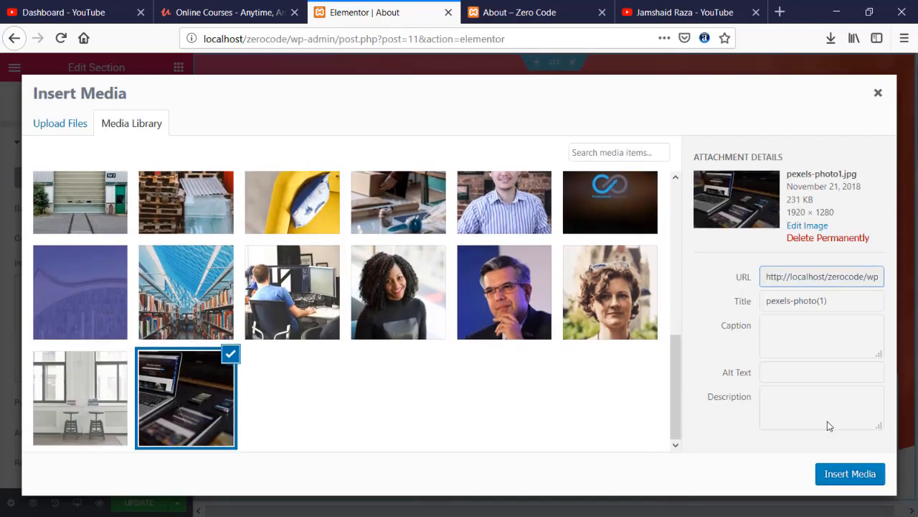
{"action": "left_click", "coordinate": [850, 473]}
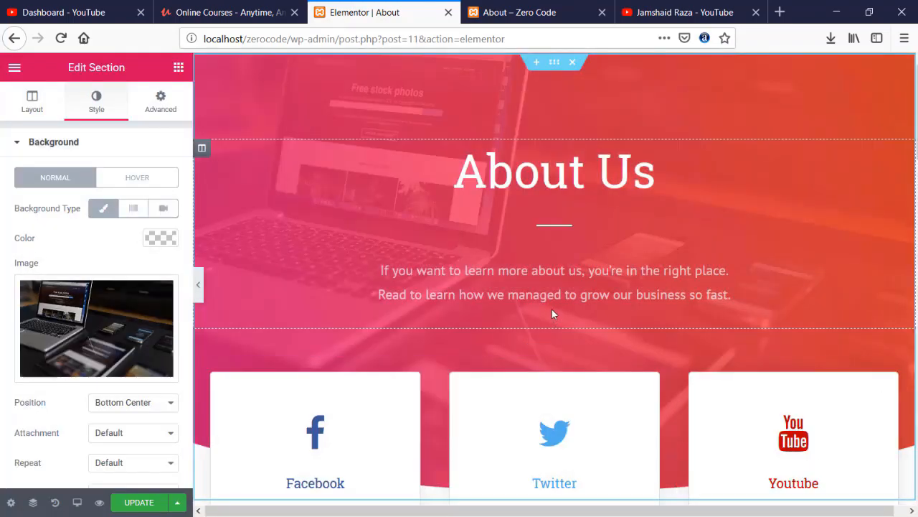
{"action": "scroll", "coordinate": [661, 173], "scroll_direction": "down", "scroll_amount": 10}
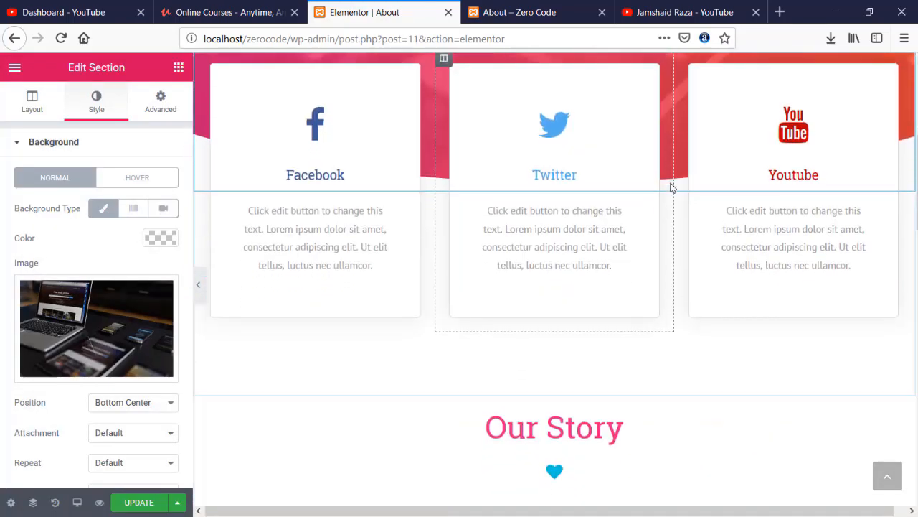
{"action": "scroll", "coordinate": [673, 188], "scroll_direction": "up", "scroll_amount": 3}
{"action": "scroll", "coordinate": [672, 189], "scroll_direction": "up", "scroll_amount": 8}
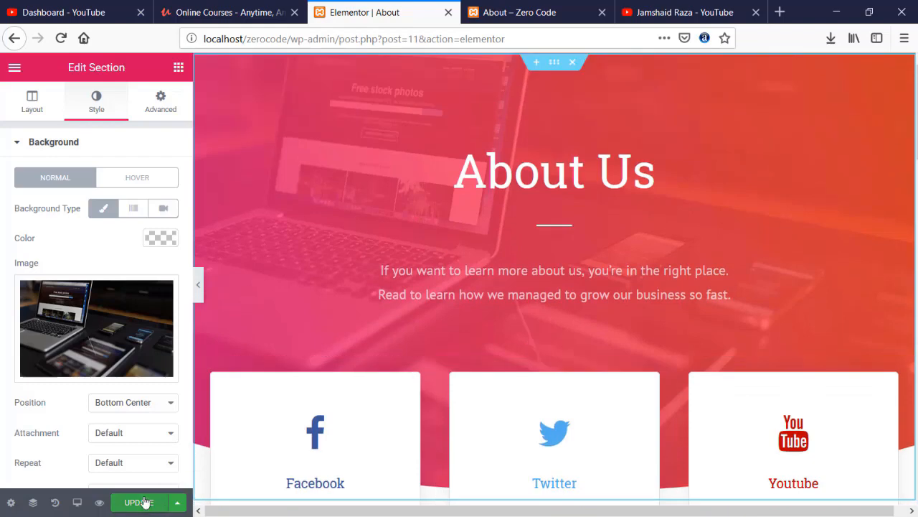
{"action": "left_click", "coordinate": [141, 502]}
- Reload the live About page and scroll through it, advancing the logo carousel twice
{"action": "left_click", "coordinate": [552, 6]}
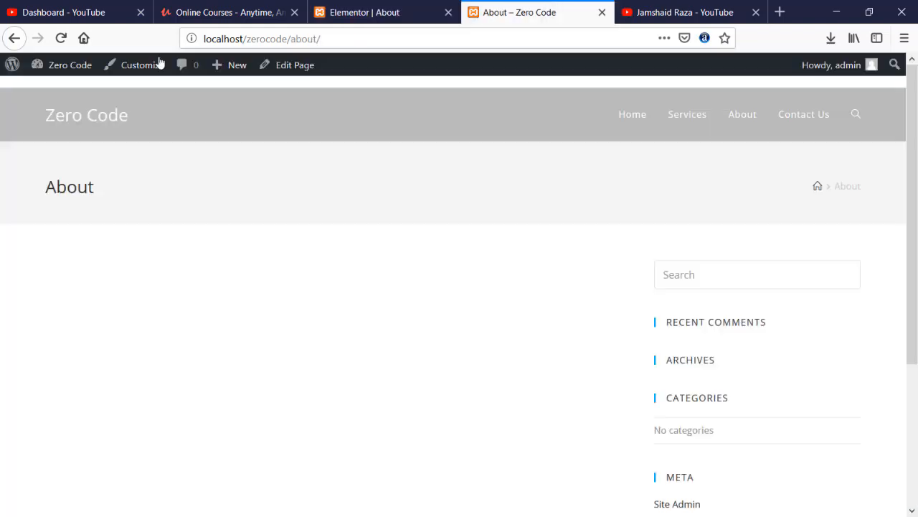
{"action": "left_click", "coordinate": [62, 40]}
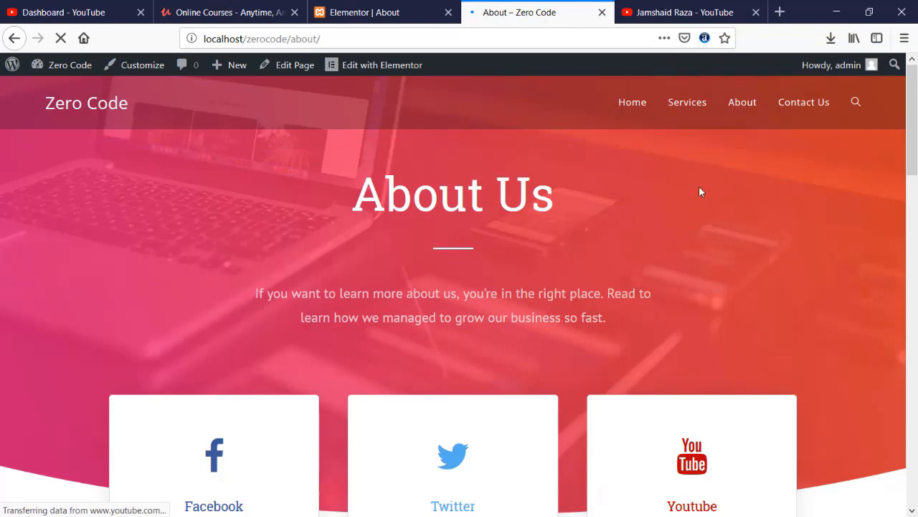
{"action": "scroll", "coordinate": [387, 221], "scroll_direction": "down", "scroll_amount": 2}
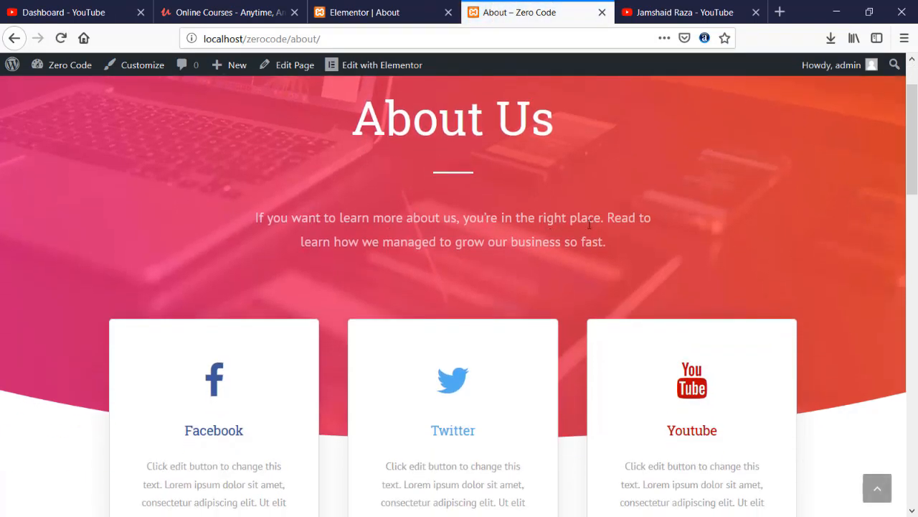
{"action": "scroll", "coordinate": [373, 248], "scroll_direction": "down", "scroll_amount": 4}
{"action": "scroll", "coordinate": [345, 244], "scroll_direction": "down", "scroll_amount": 2}
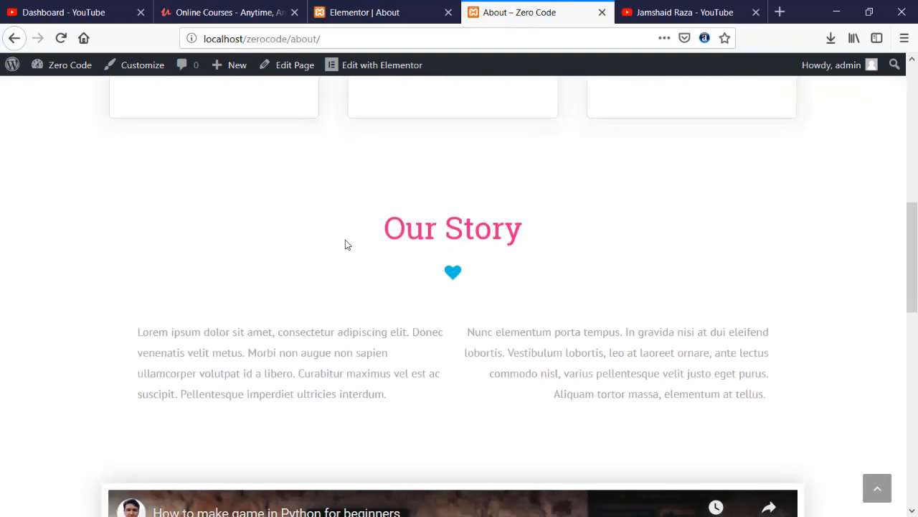
{"action": "scroll", "coordinate": [345, 244], "scroll_direction": "down", "scroll_amount": 12}
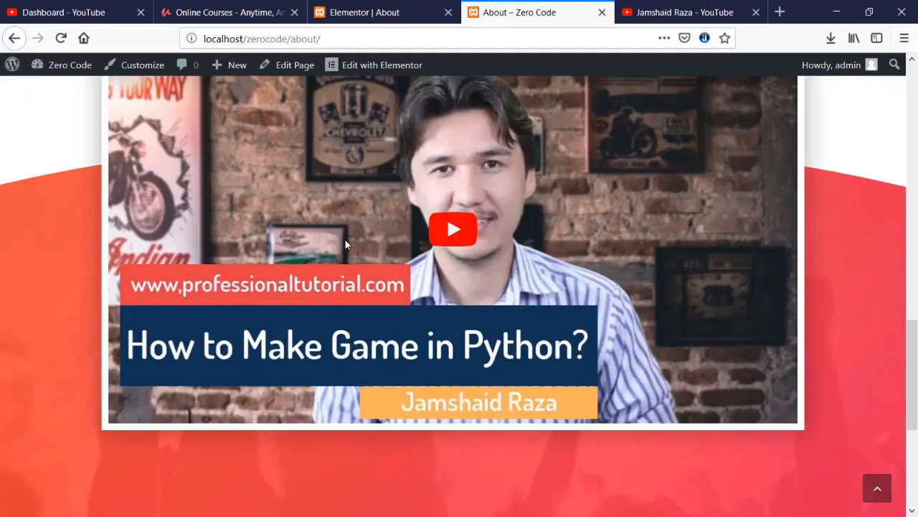
{"action": "scroll", "coordinate": [311, 245], "scroll_direction": "down", "scroll_amount": 7}
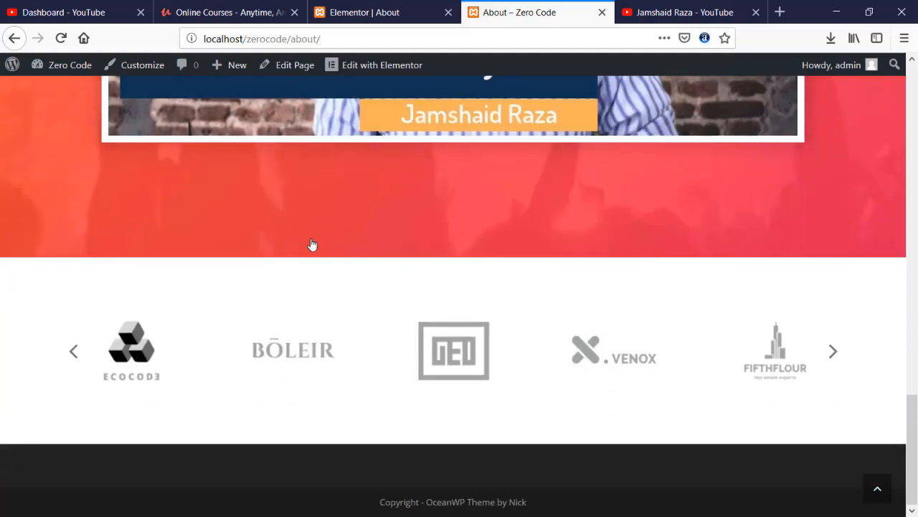
{"action": "left_click", "coordinate": [833, 352]}
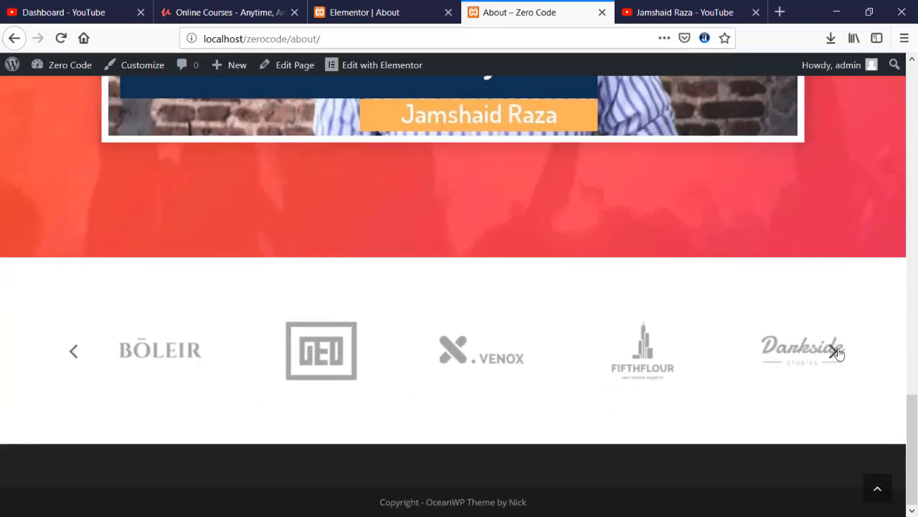
{"action": "left_click", "coordinate": [835, 352]}
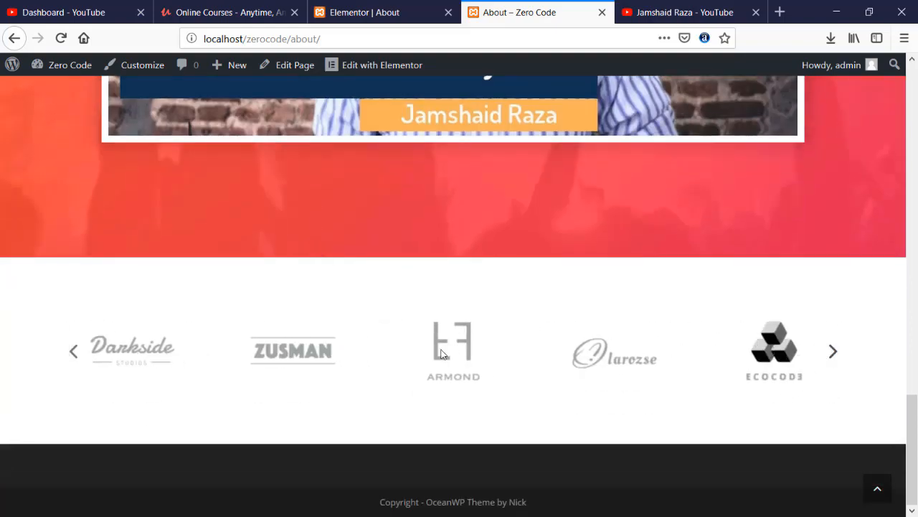
{"action": "scroll", "coordinate": [440, 352], "scroll_direction": "up", "scroll_amount": 20}
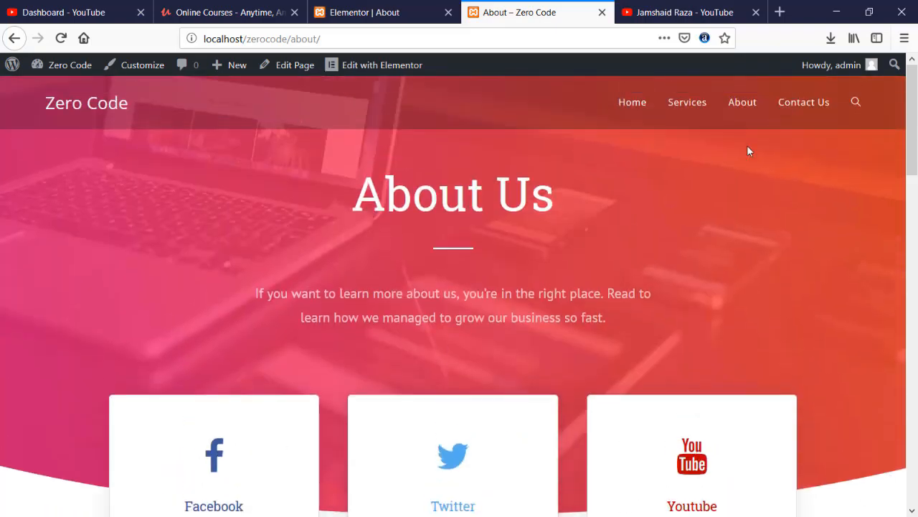
- Visit the live Services, Home and Contact Us pages
{"action": "left_click", "coordinate": [679, 101]}
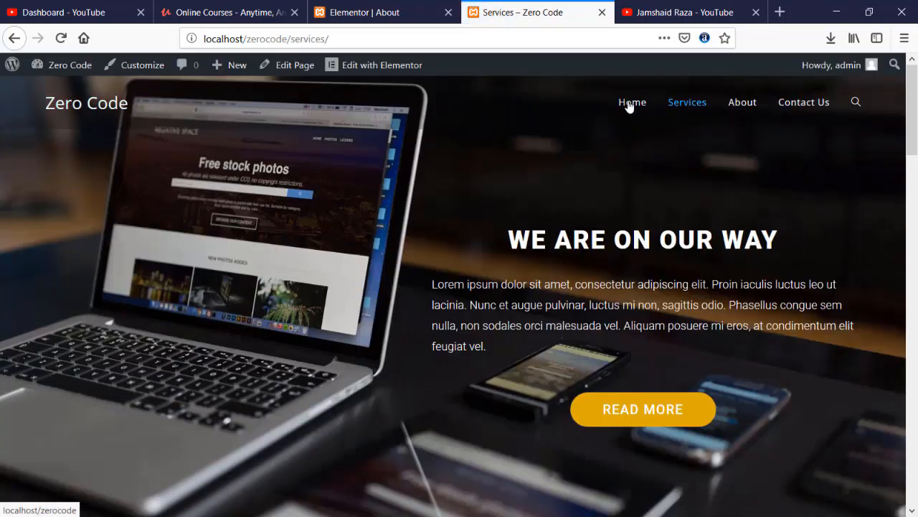
{"action": "left_click", "coordinate": [628, 106]}
{"action": "left_click", "coordinate": [797, 107]}
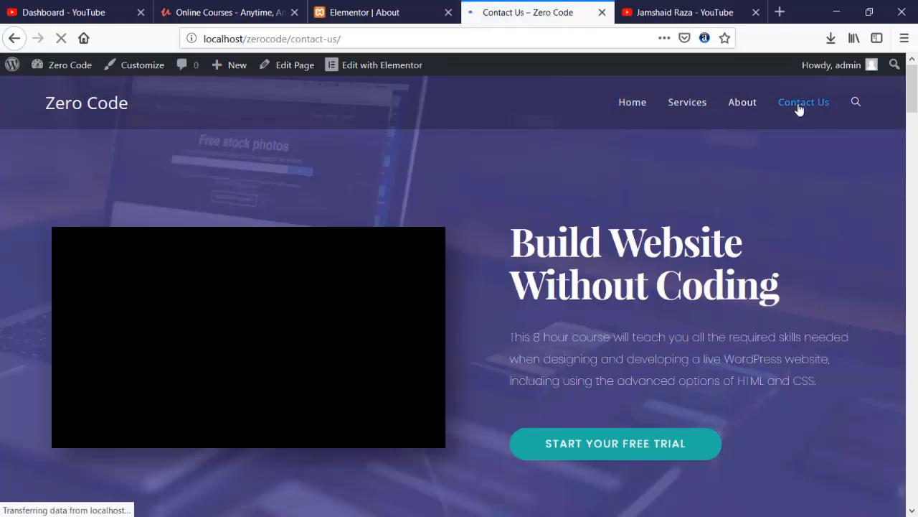
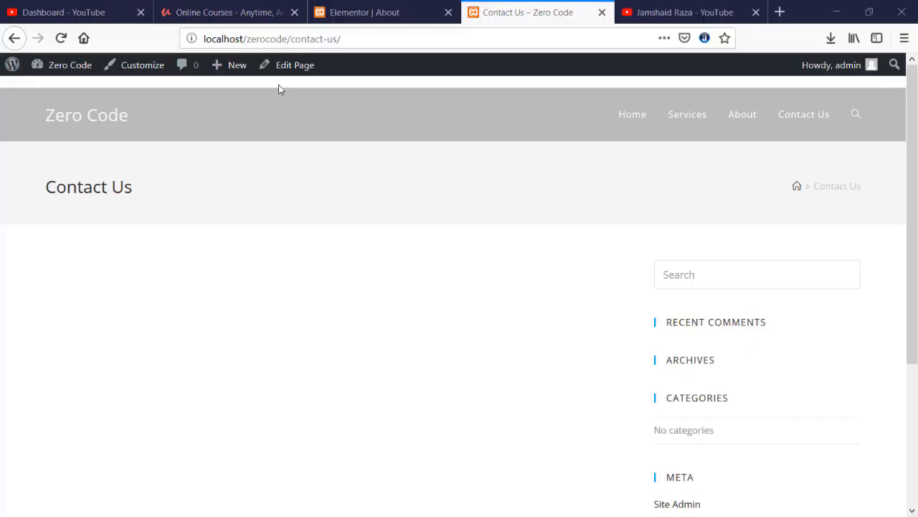
- Leave Elementor for the dashboard and start editing the Contact Us page
{"action": "left_click", "coordinate": [336, 9]}
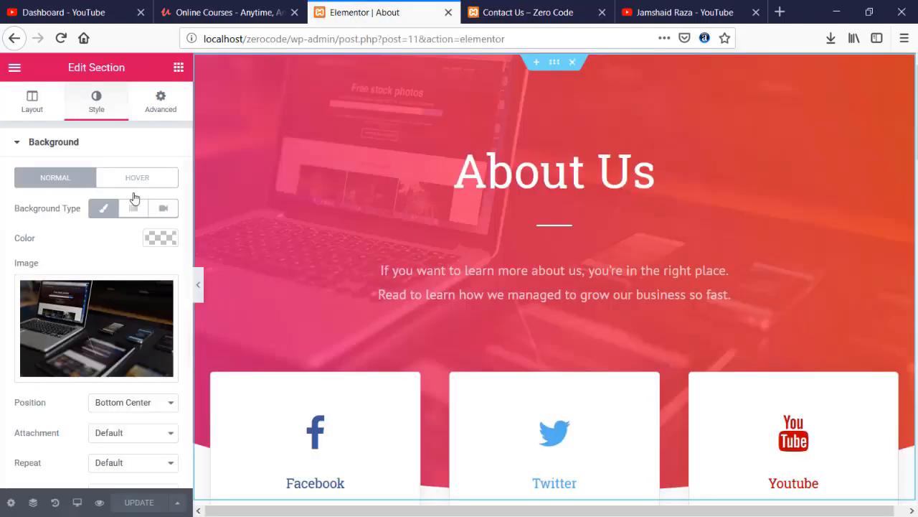
{"action": "left_click", "coordinate": [14, 67]}
{"action": "left_click", "coordinate": [54, 449]}
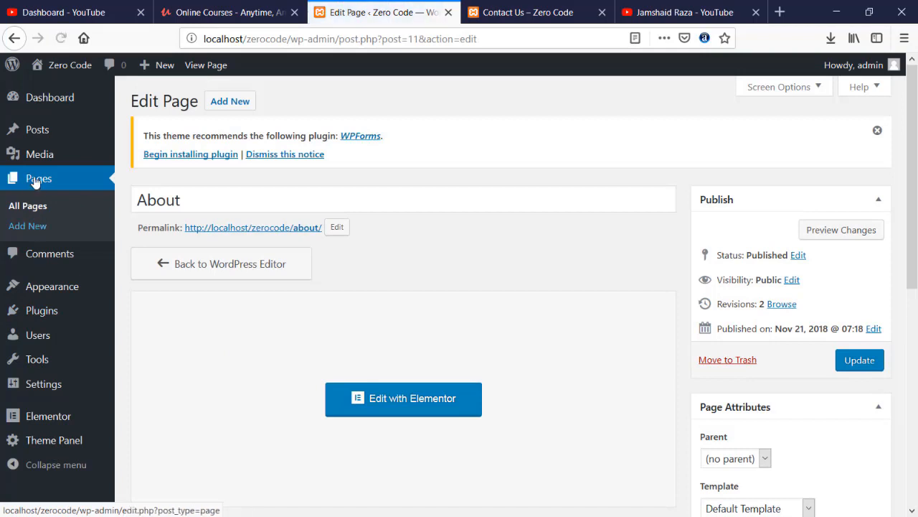
{"action": "left_click", "coordinate": [39, 178]}
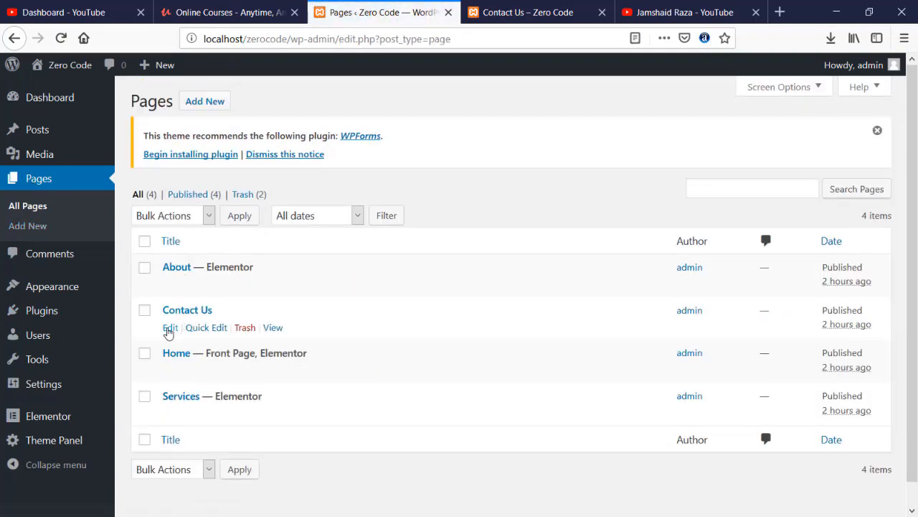
{"action": "left_click", "coordinate": [172, 327]}
- Set Contact Us to a 100% Full Width layout, disable top bar and page title, and update
{"action": "scroll", "coordinate": [297, 332], "scroll_direction": "down", "scroll_amount": 10}
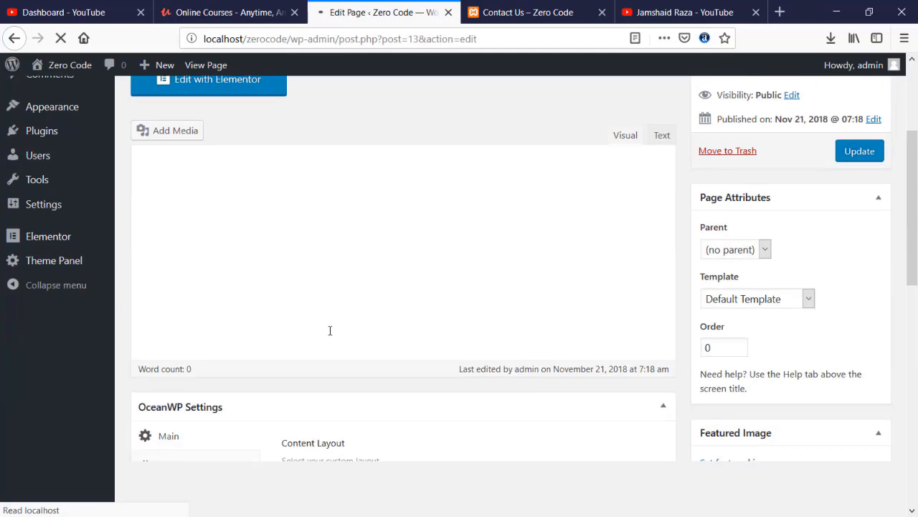
{"action": "left_click", "coordinate": [453, 272]}
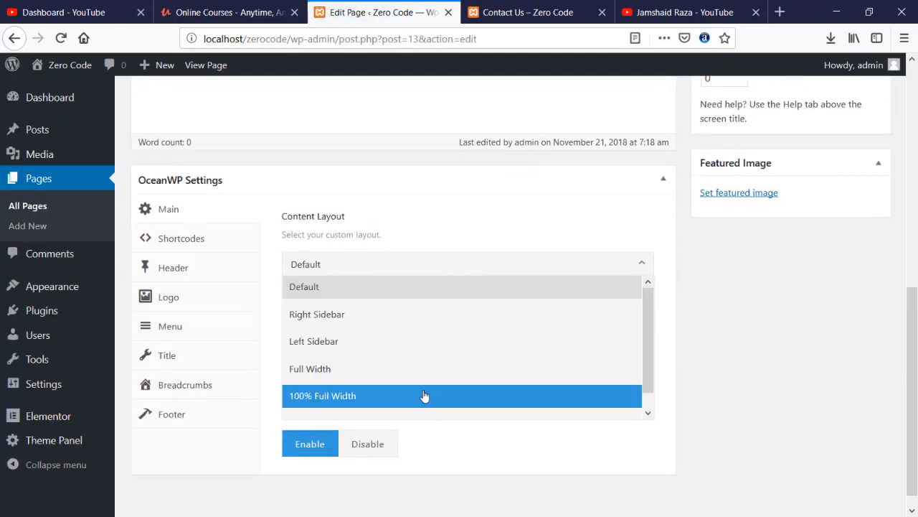
{"action": "left_click", "coordinate": [424, 398]}
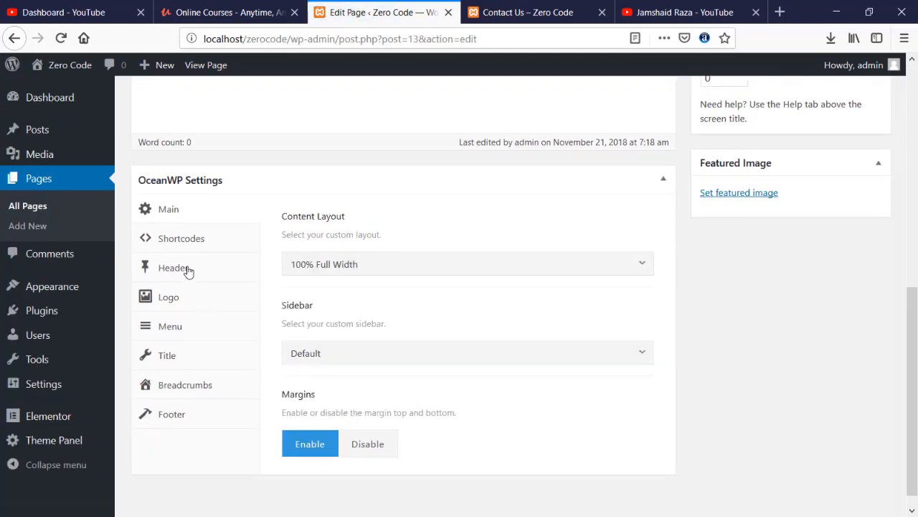
{"action": "left_click", "coordinate": [183, 267]}
{"action": "left_click", "coordinate": [426, 273]}
{"action": "left_click", "coordinate": [171, 354]}
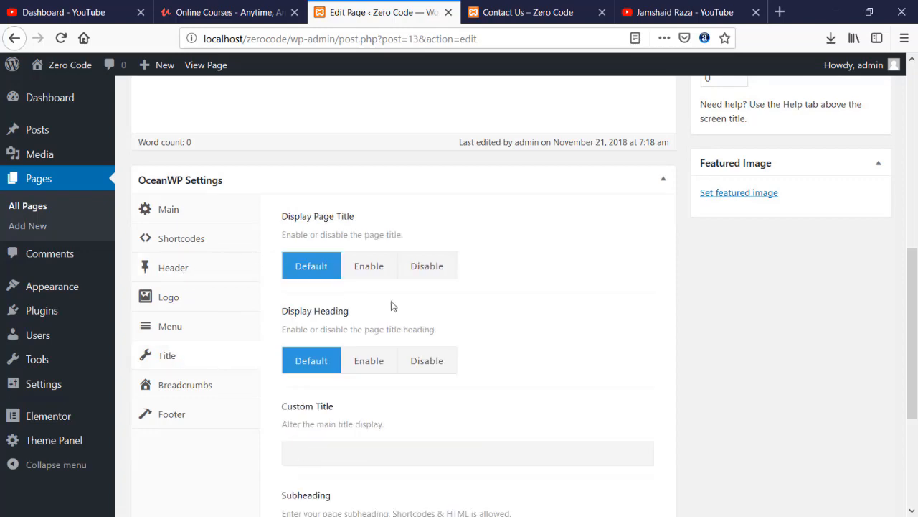
{"action": "left_click", "coordinate": [434, 266]}
{"action": "scroll", "coordinate": [723, 323], "scroll_direction": "up", "scroll_amount": 10}
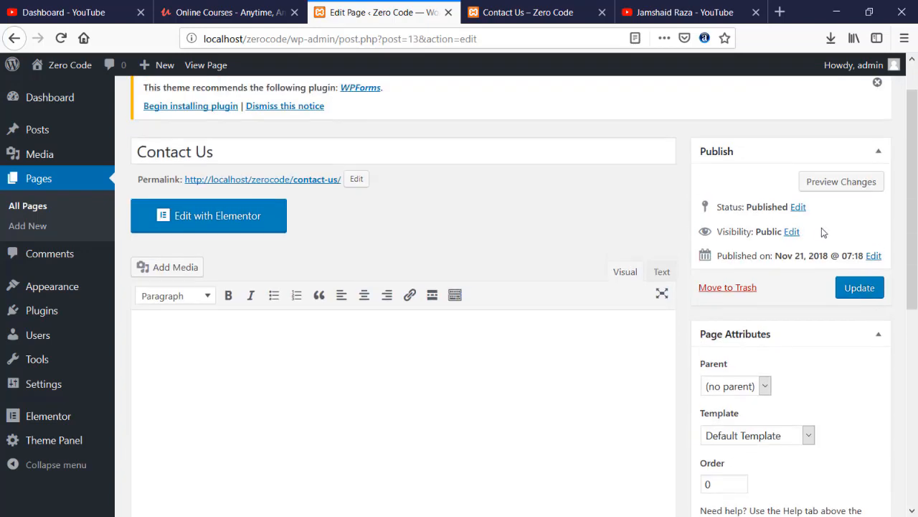
{"action": "left_click", "coordinate": [857, 284]}
- Reload the live Contact Us page, then open Contact Us in Elementor
{"action": "left_click", "coordinate": [528, 12]}
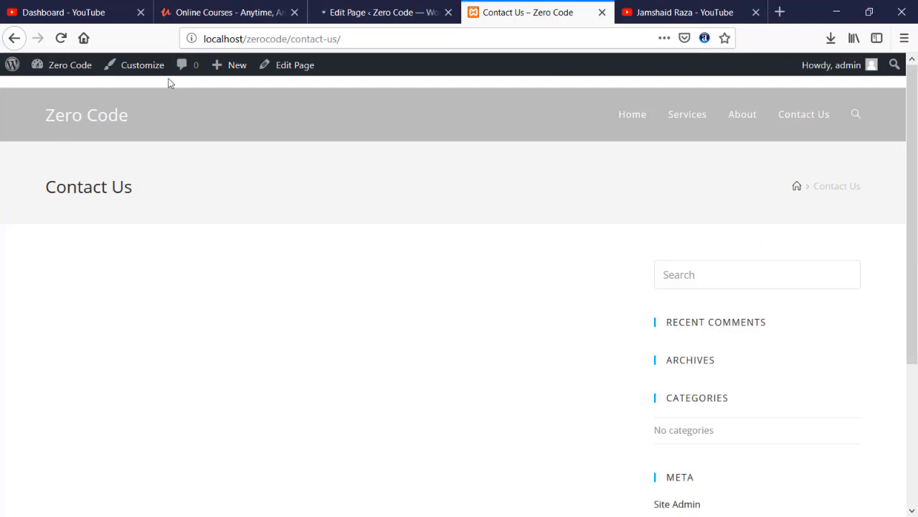
{"action": "left_click", "coordinate": [61, 38]}
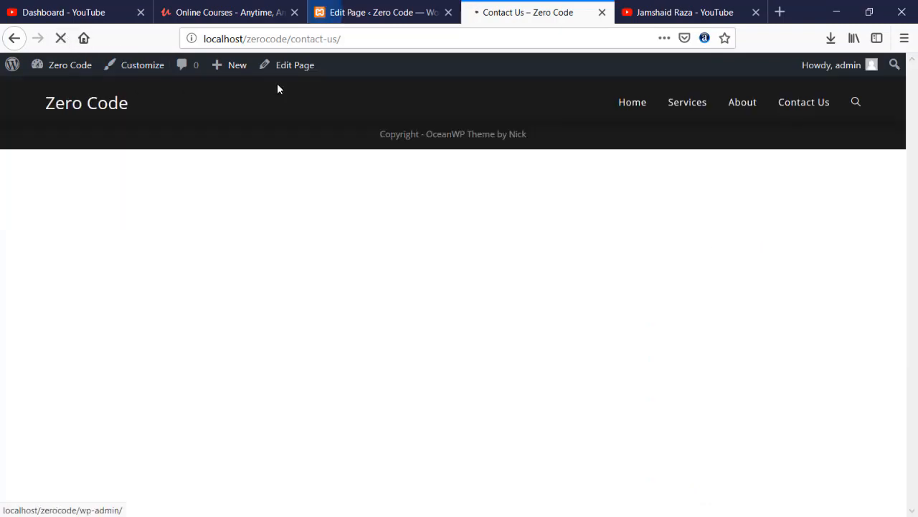
{"action": "left_click", "coordinate": [420, 12]}
{"action": "scroll", "coordinate": [237, 279], "scroll_direction": "down", "scroll_amount": 2}
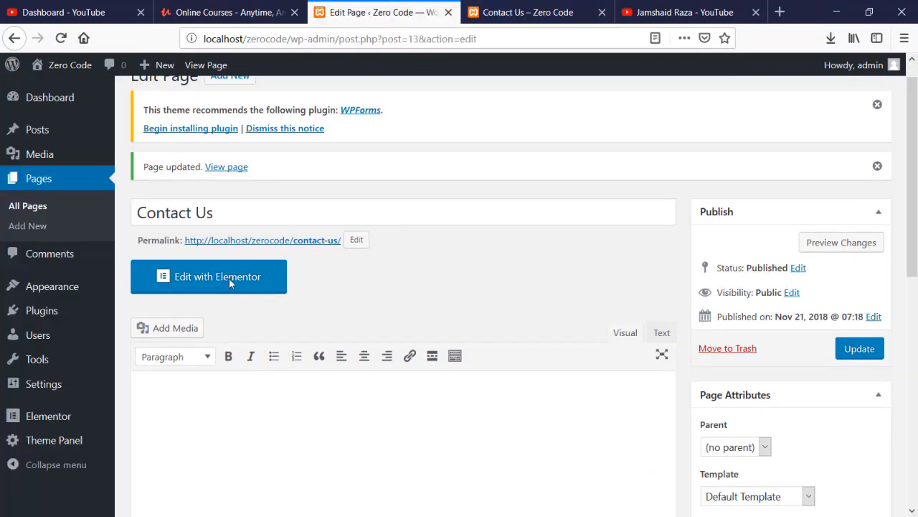
{"action": "left_click", "coordinate": [198, 227]}
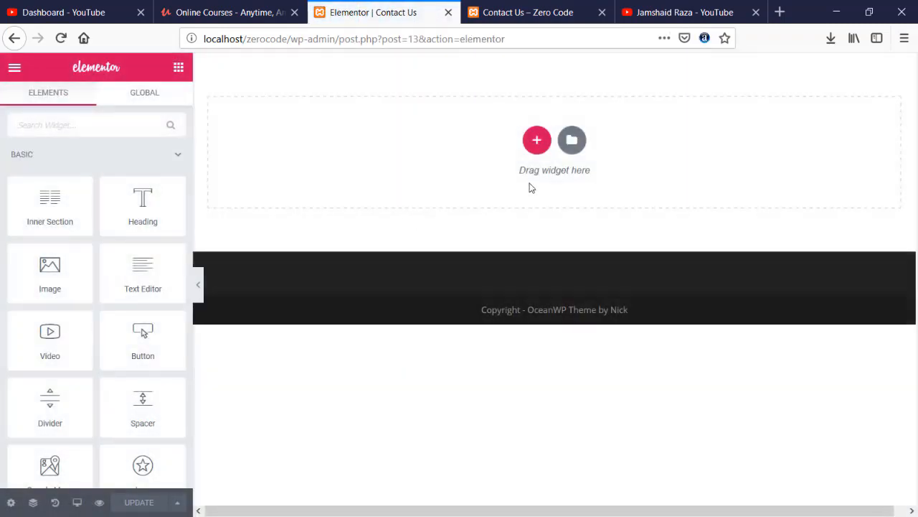
- Search Elementor's page template library for 'conta' and browse the contact templates
{"action": "left_click", "coordinate": [585, 140]}
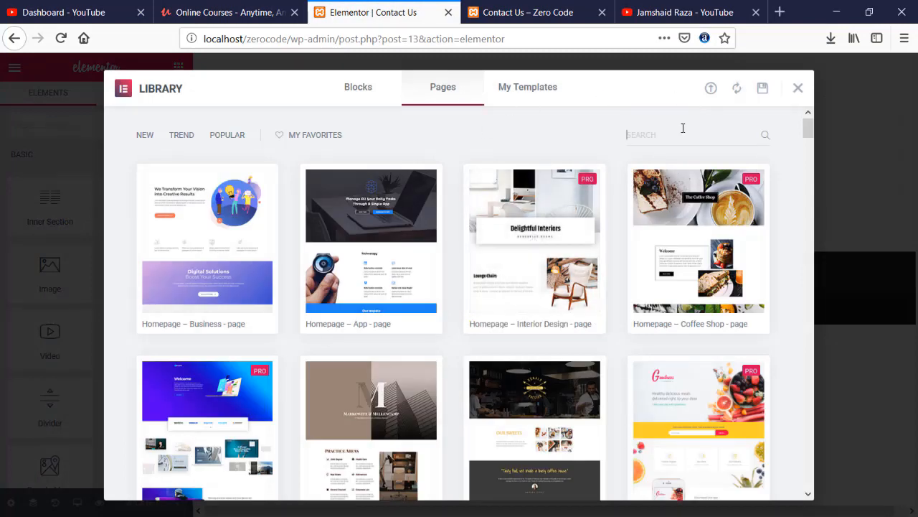
{"action": "left_click", "coordinate": [683, 128]}
{"action": "type", "text": "conta"}
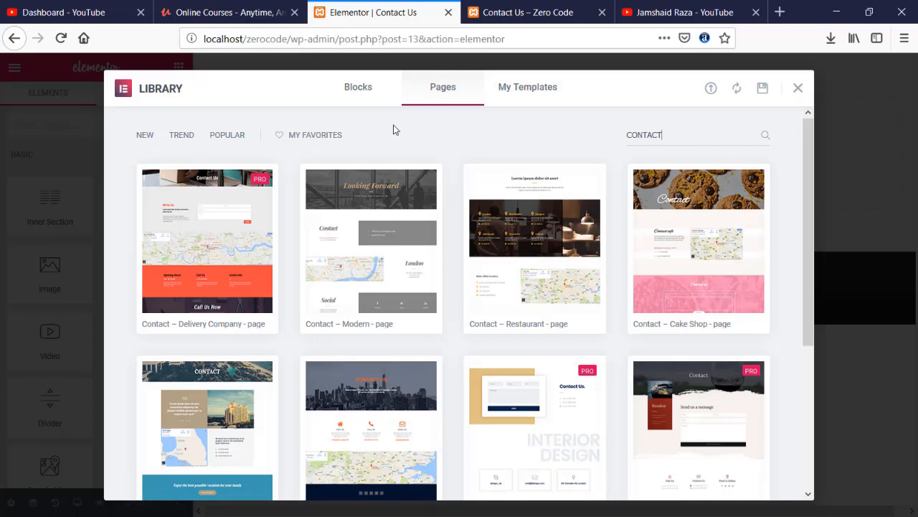
{"action": "scroll", "coordinate": [393, 130], "scroll_direction": "down", "scroll_amount": 3}
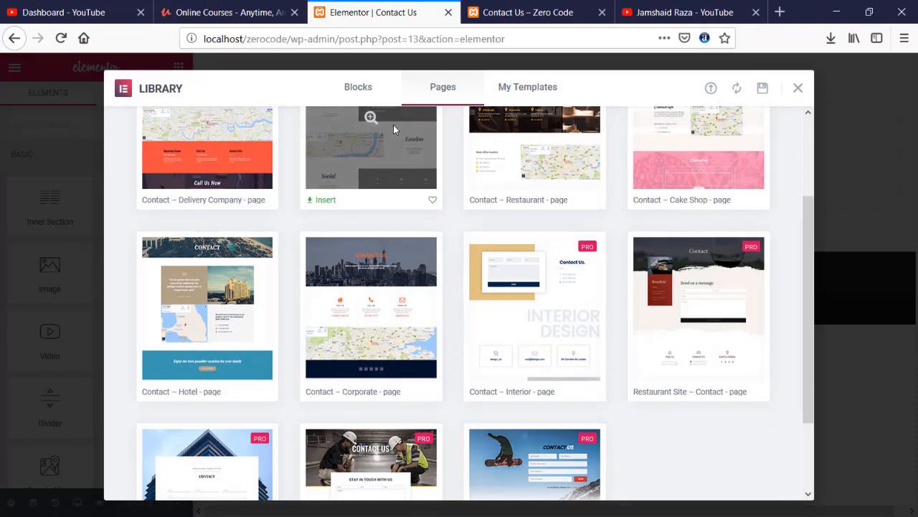
{"action": "scroll", "coordinate": [393, 129], "scroll_direction": "down", "scroll_amount": 3}
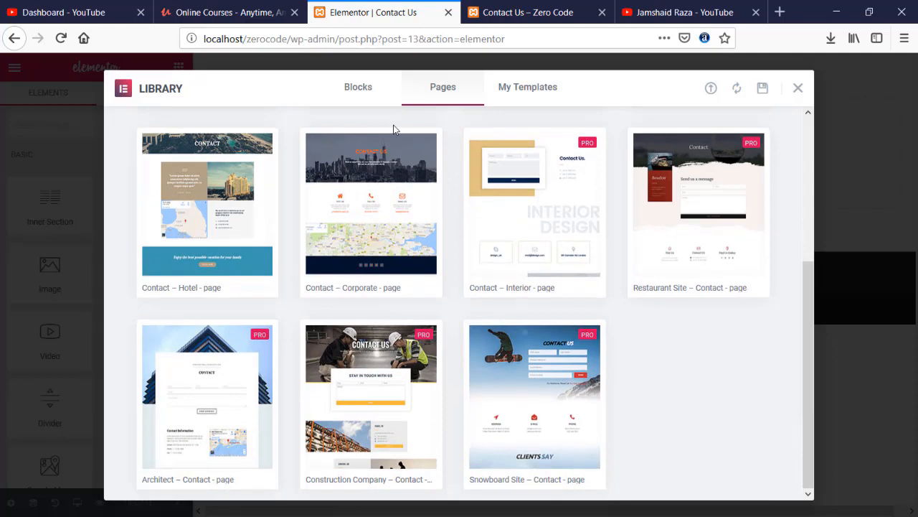
{"action": "scroll", "coordinate": [393, 130], "scroll_direction": "up", "scroll_amount": 6}
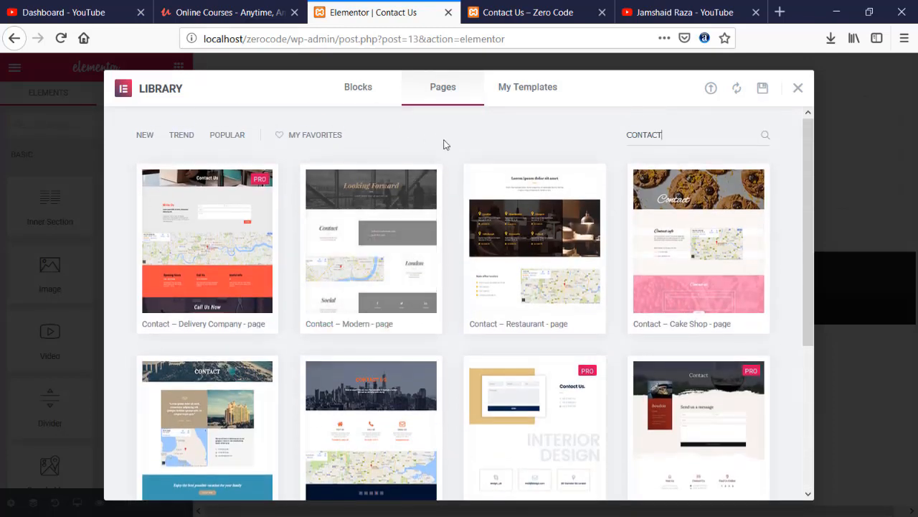
{"action": "mouse_move", "coordinate": [563, 249]}
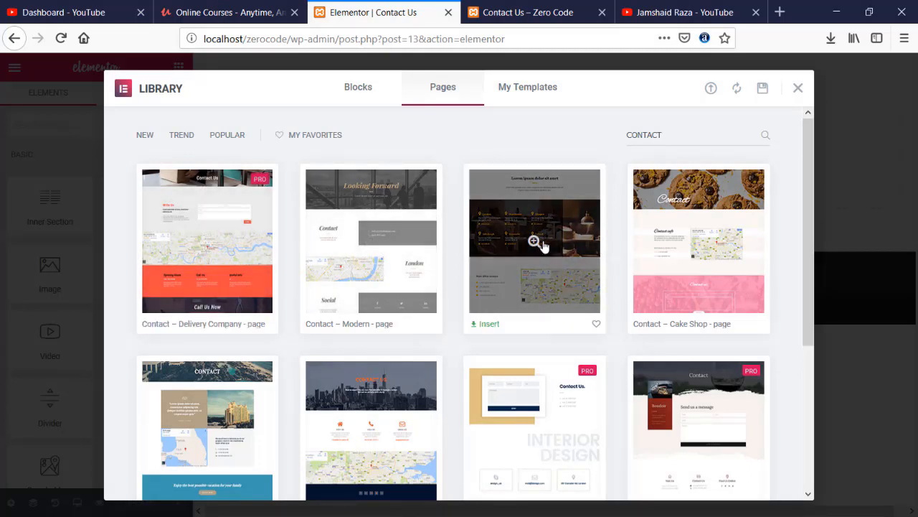
- Preview the Contact – Restaurant template and close it
{"action": "left_click", "coordinate": [534, 242]}
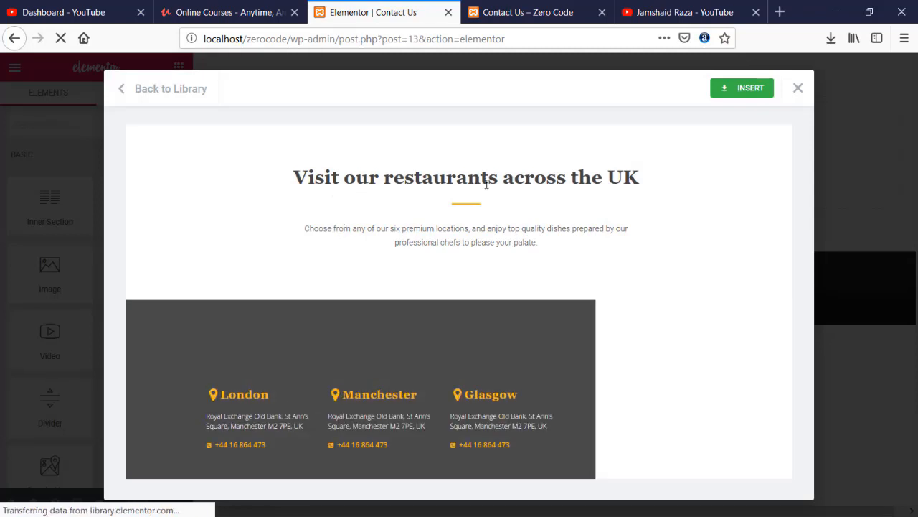
{"action": "scroll", "coordinate": [430, 208], "scroll_direction": "down", "scroll_amount": 2}
{"action": "scroll", "coordinate": [429, 208], "scroll_direction": "down", "scroll_amount": 3}
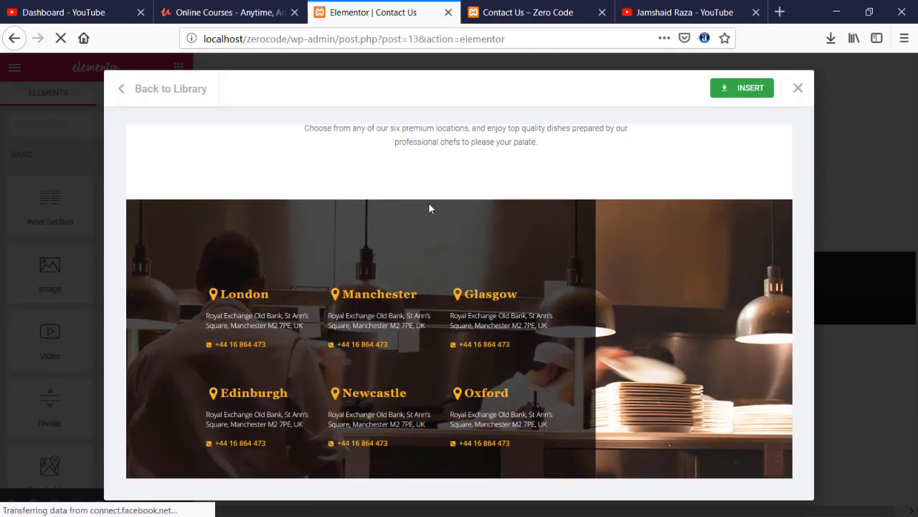
{"action": "scroll", "coordinate": [429, 207], "scroll_direction": "down", "scroll_amount": 2}
{"action": "scroll", "coordinate": [429, 208], "scroll_direction": "down", "scroll_amount": 6}
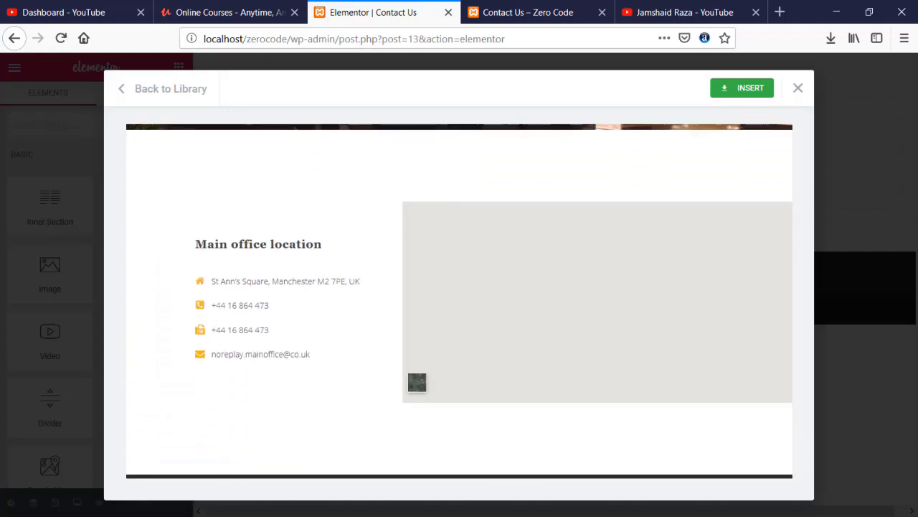
{"action": "scroll", "coordinate": [507, 241], "scroll_direction": "up", "scroll_amount": 5}
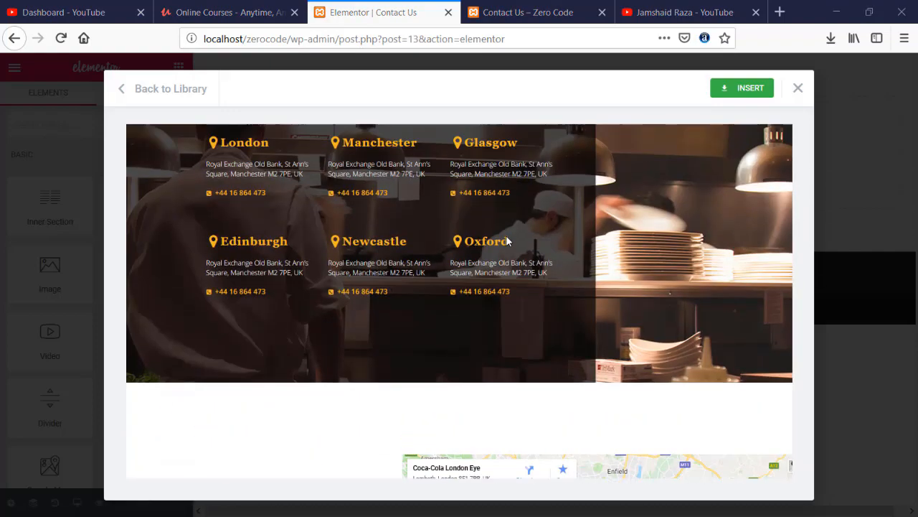
{"action": "scroll", "coordinate": [506, 241], "scroll_direction": "up", "scroll_amount": 3}
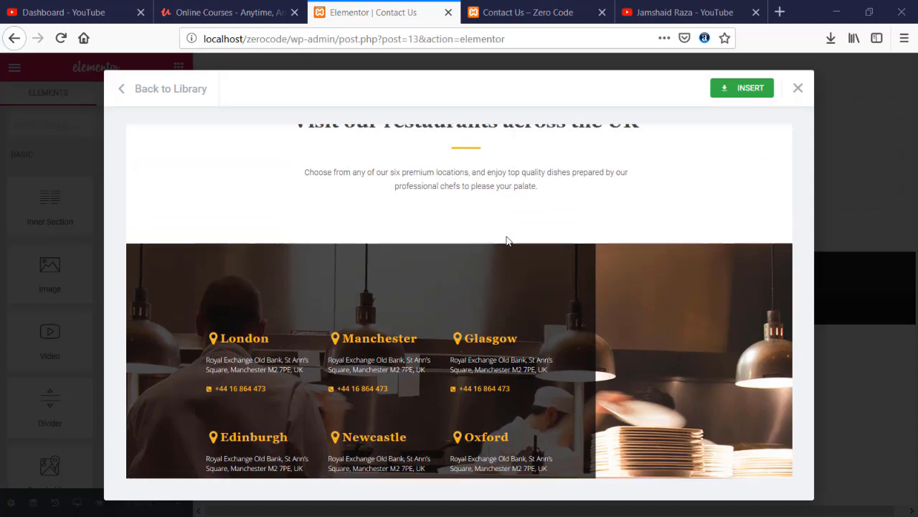
{"action": "scroll", "coordinate": [506, 240], "scroll_direction": "down", "scroll_amount": 3}
{"action": "scroll", "coordinate": [514, 255], "scroll_direction": "up", "scroll_amount": 5}
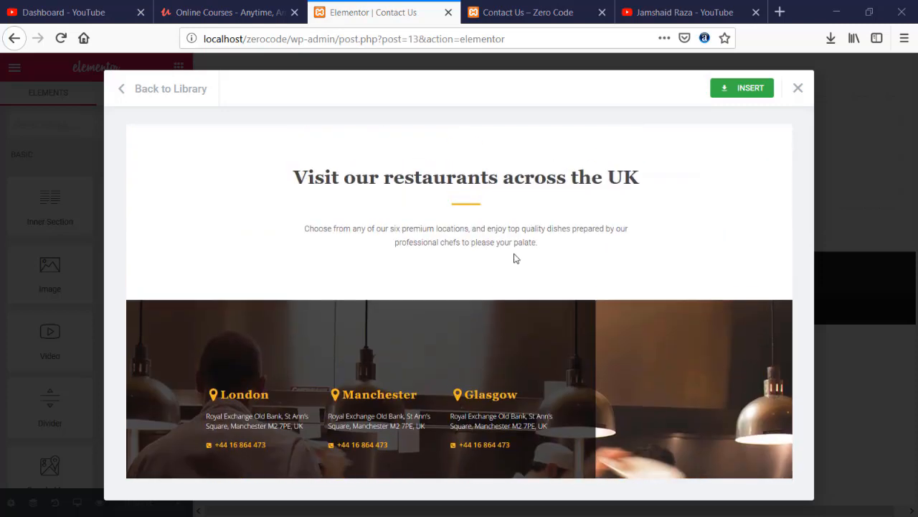
{"action": "left_click", "coordinate": [797, 89]}
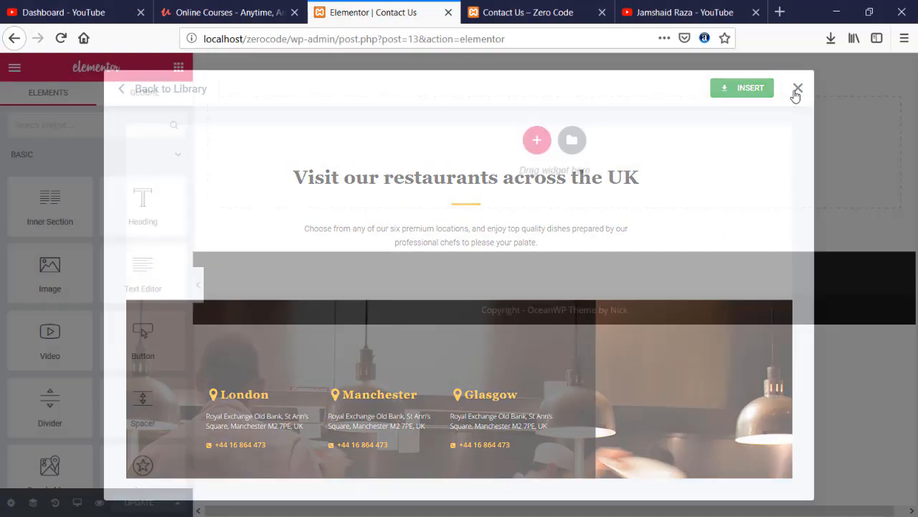
- Preview the Contact – Delivery Company template and close the library
{"action": "left_click", "coordinate": [572, 142]}
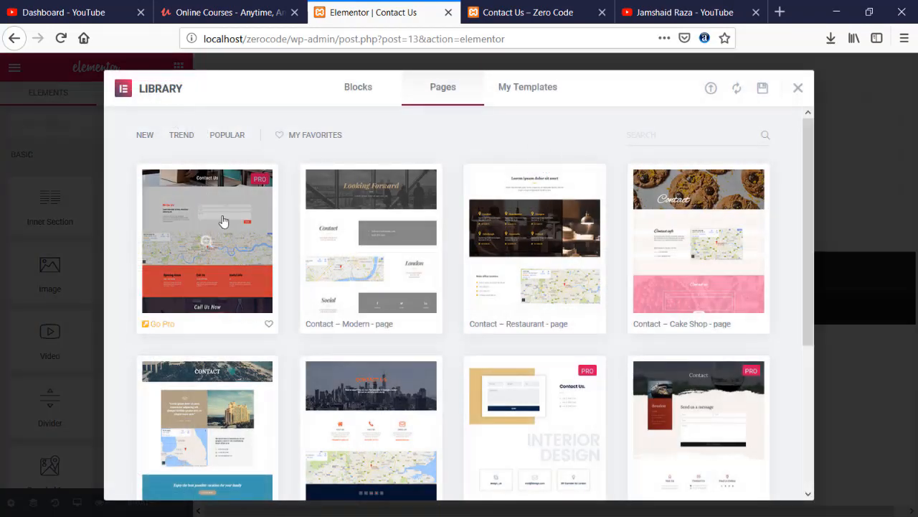
{"action": "left_click", "coordinate": [206, 244]}
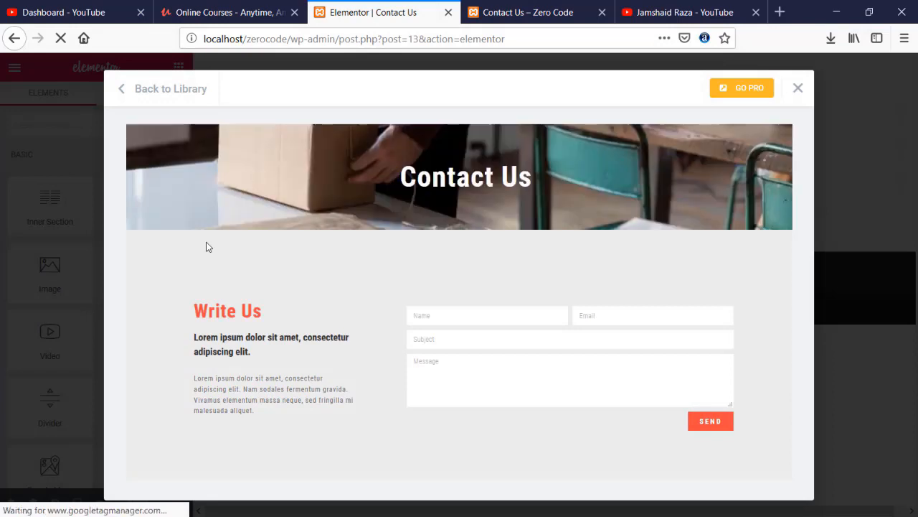
{"action": "scroll", "coordinate": [221, 242], "scroll_direction": "down", "scroll_amount": 10}
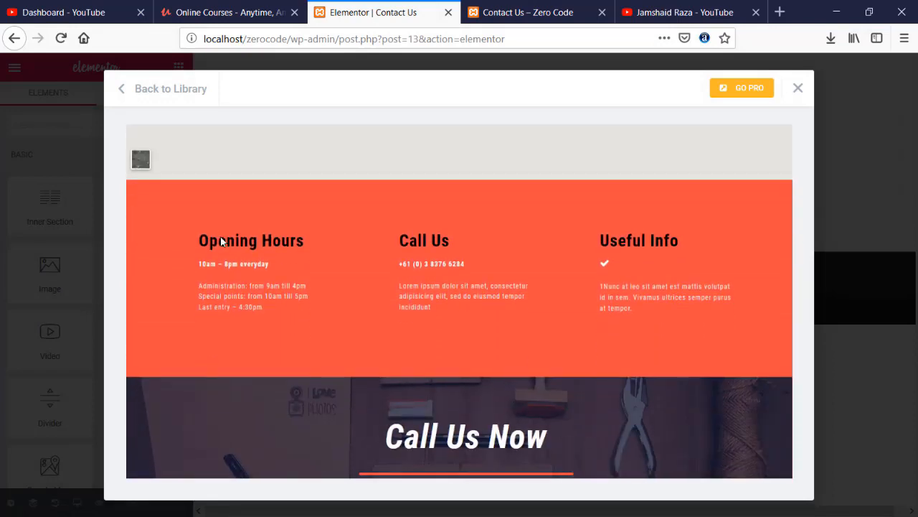
{"action": "scroll", "coordinate": [221, 240], "scroll_direction": "down", "scroll_amount": 2}
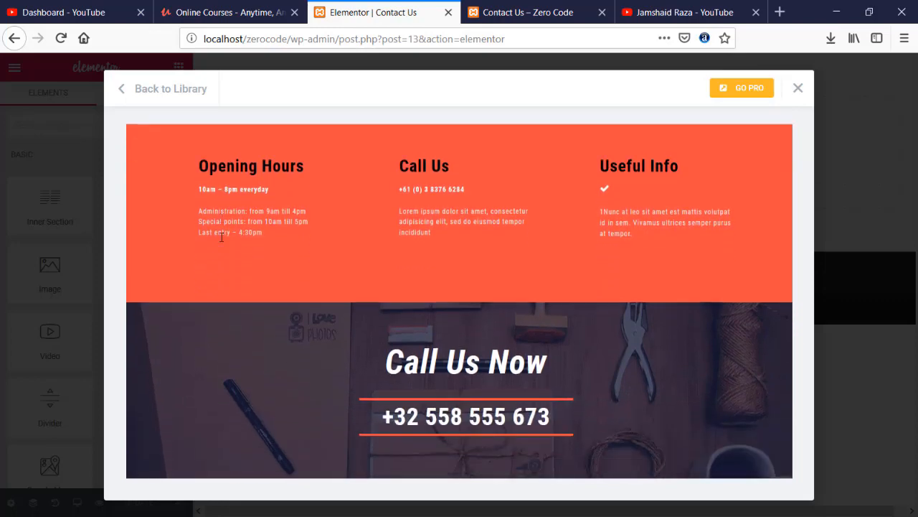
{"action": "scroll", "coordinate": [221, 236], "scroll_direction": "up", "scroll_amount": 6}
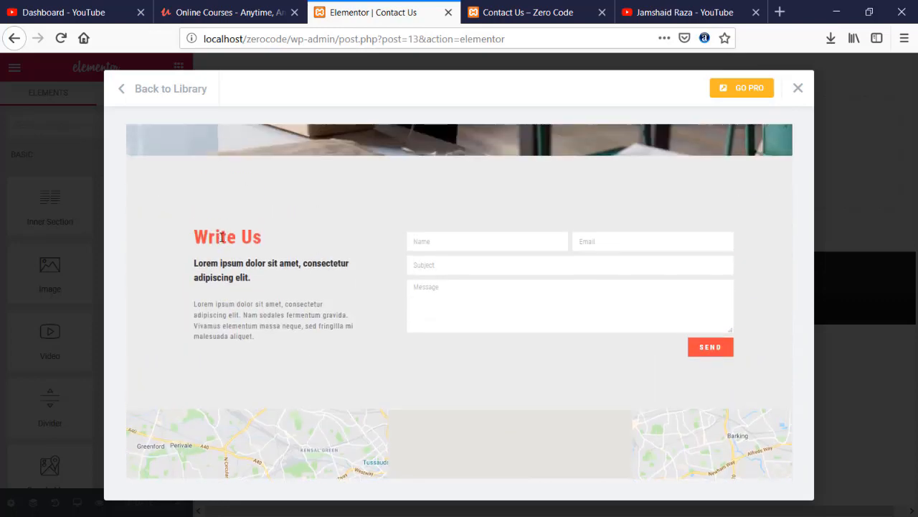
{"action": "scroll", "coordinate": [221, 237], "scroll_direction": "down", "scroll_amount": 1}
{"action": "scroll", "coordinate": [502, 234], "scroll_direction": "up", "scroll_amount": 3}
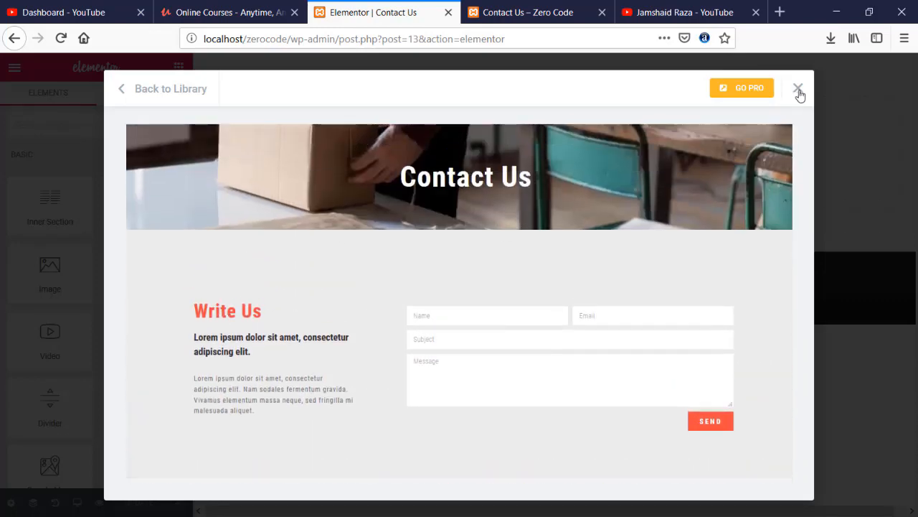
{"action": "left_click", "coordinate": [798, 89]}
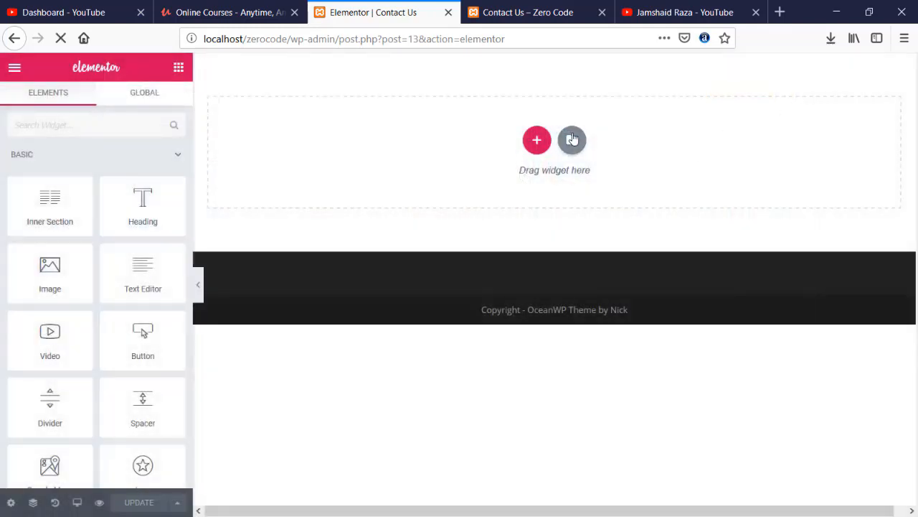
- Preview the Contact – Corporate template and insert it into the page
{"action": "left_click", "coordinate": [571, 140]}
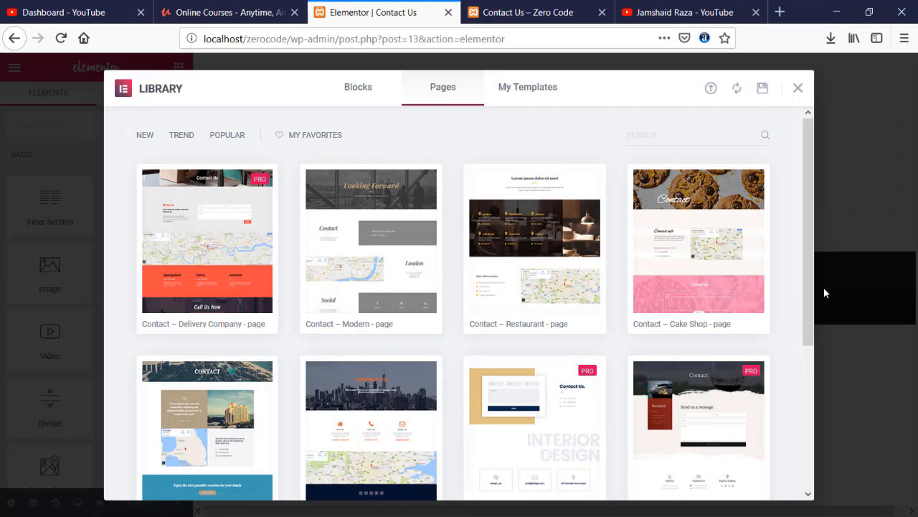
{"action": "scroll", "coordinate": [792, 292], "scroll_direction": "down", "scroll_amount": 3}
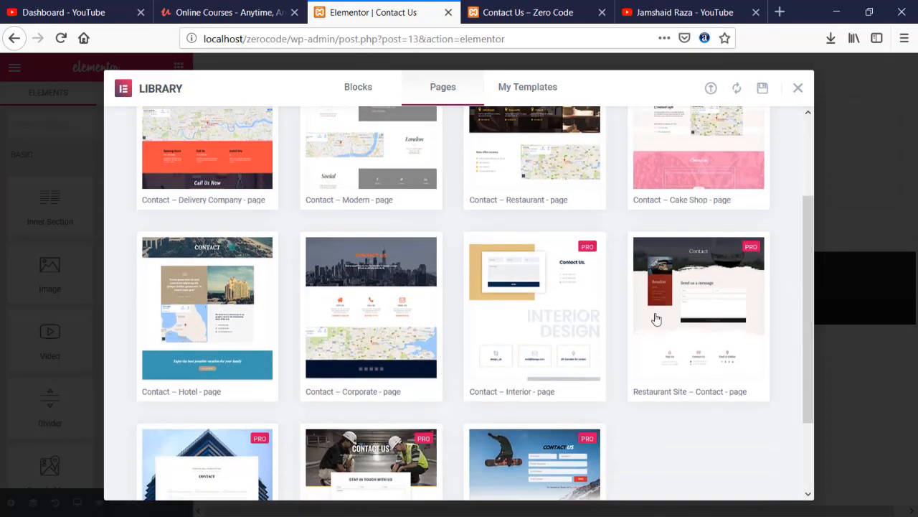
{"action": "left_click", "coordinate": [371, 298]}
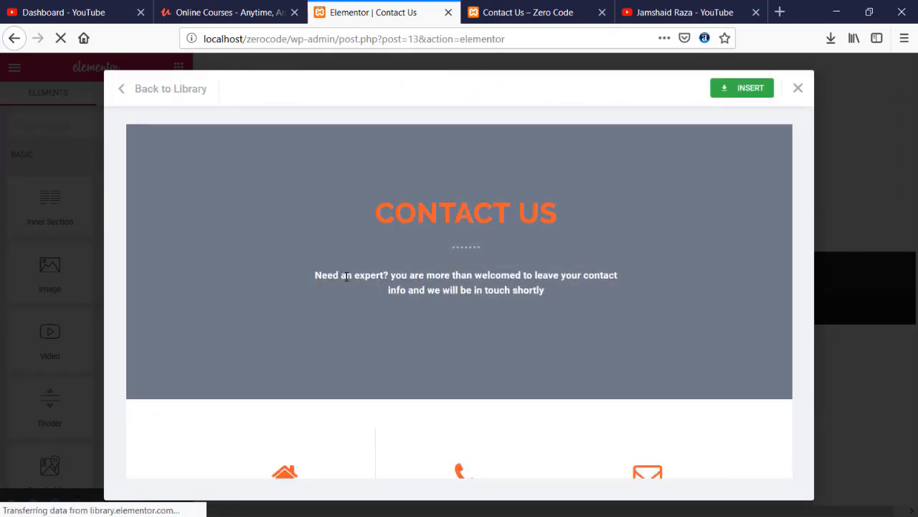
{"action": "scroll", "coordinate": [345, 279], "scroll_direction": "down", "scroll_amount": 5}
{"action": "scroll", "coordinate": [346, 281], "scroll_direction": "down", "scroll_amount": 5}
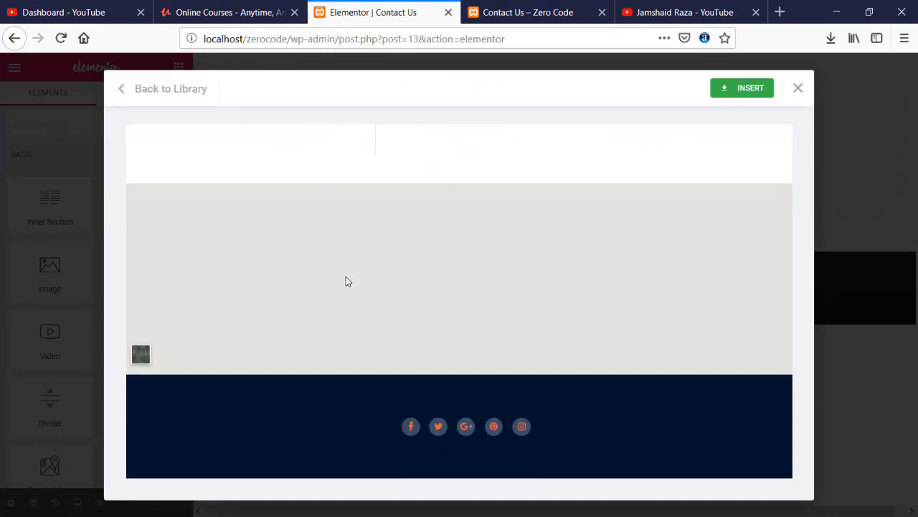
{"action": "scroll", "coordinate": [346, 281], "scroll_direction": "up", "scroll_amount": 1}
{"action": "scroll", "coordinate": [345, 281], "scroll_direction": "up", "scroll_amount": 10}
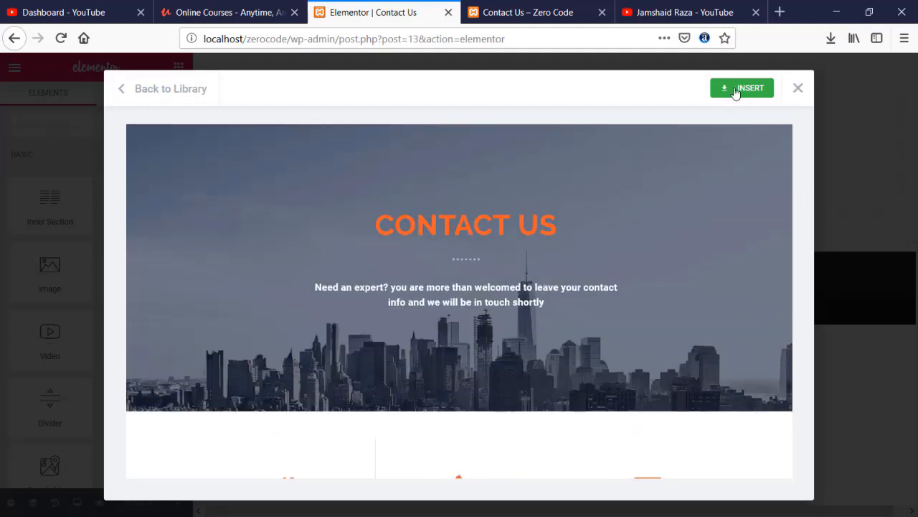
{"action": "left_click", "coordinate": [735, 89]}
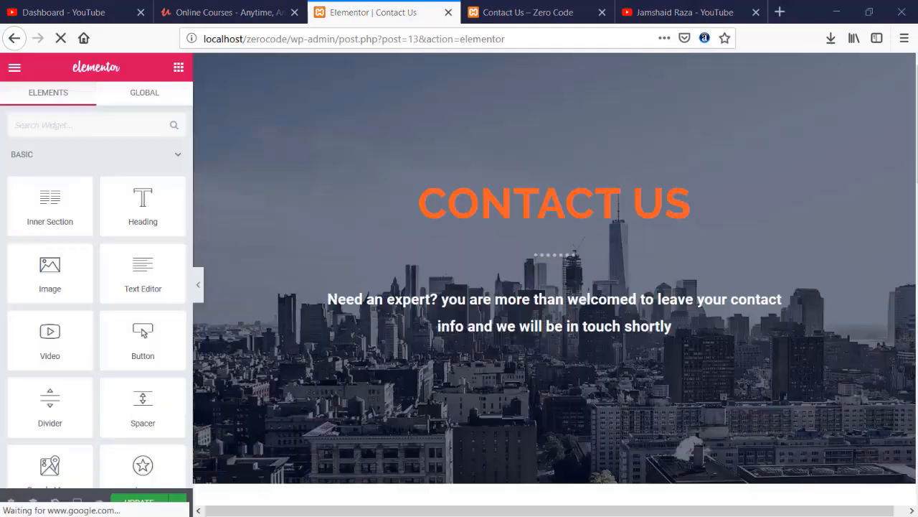
- Change the CONTACT US hero heading's text colour from orange to the white preset
{"action": "left_click", "coordinate": [672, 210]}
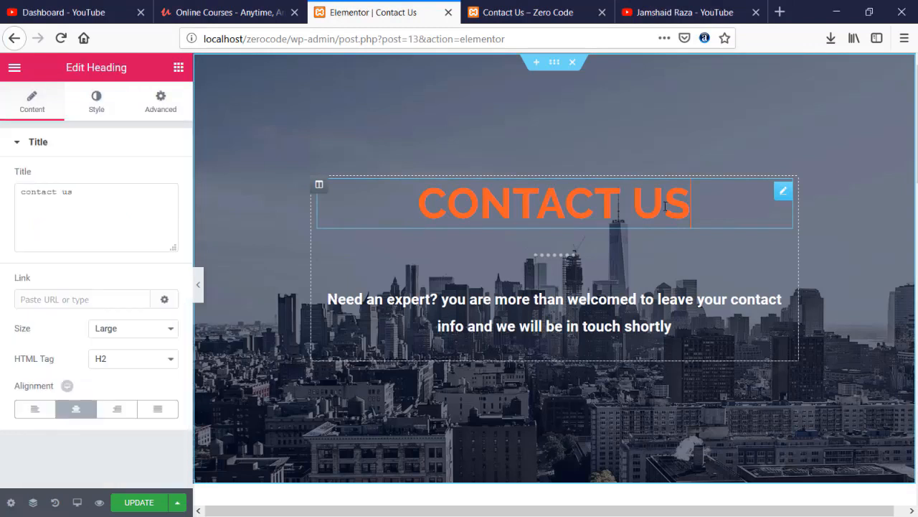
{"action": "left_click", "coordinate": [112, 107]}
{"action": "left_click", "coordinate": [162, 178]}
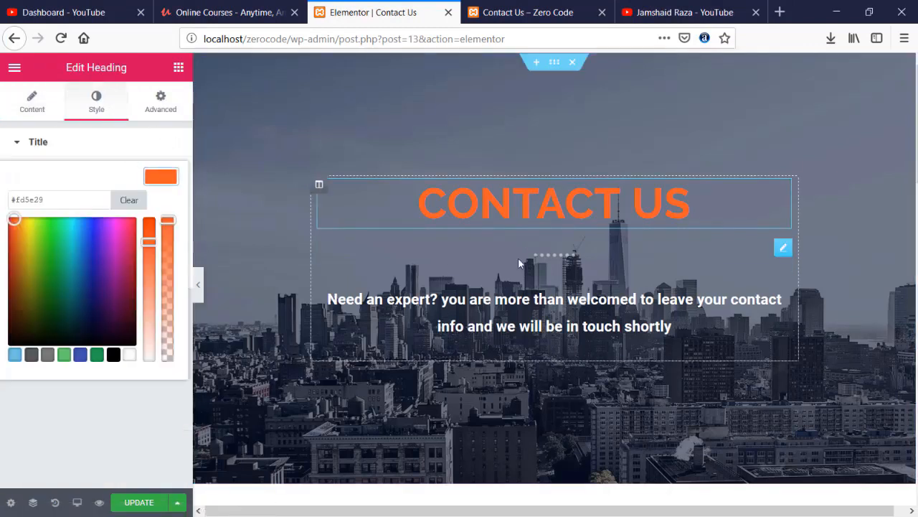
{"action": "left_click_drag", "start_coordinate": [66, 247], "coordinate": [74, 223]}
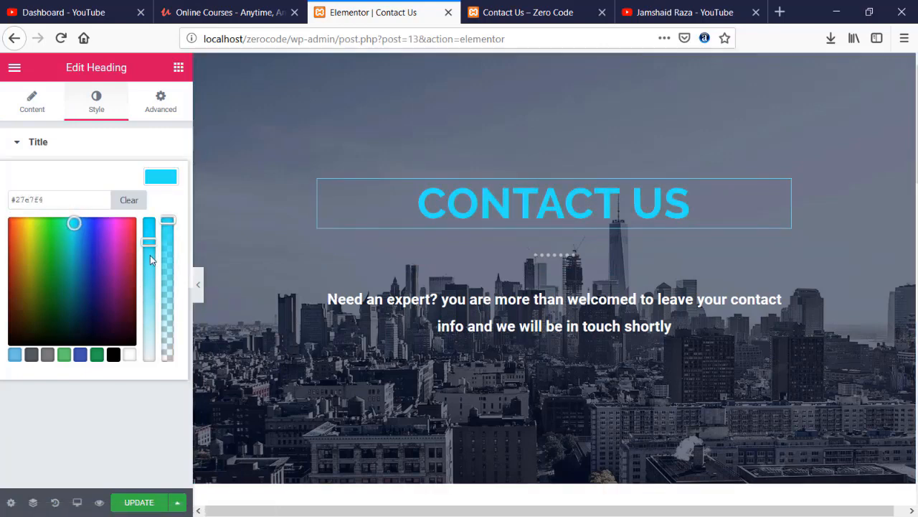
{"action": "left_click", "coordinate": [129, 354]}
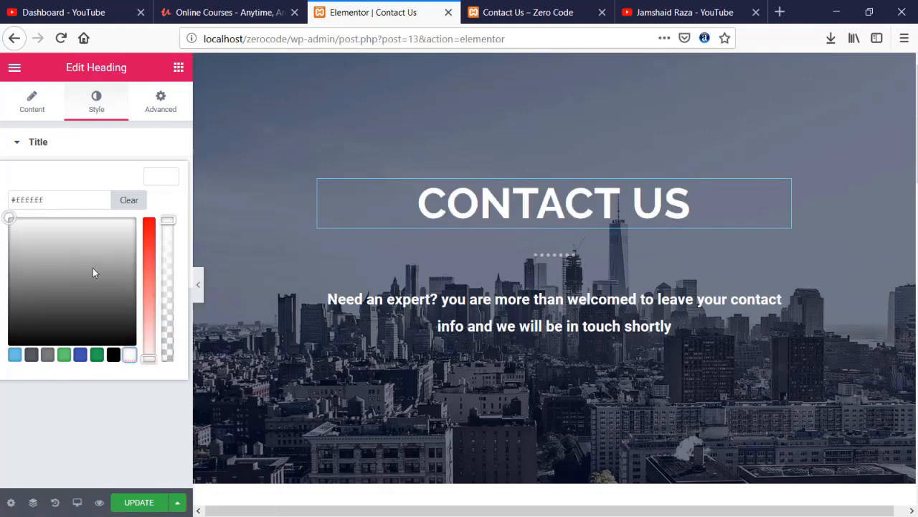
{"action": "left_click", "coordinate": [409, 300]}
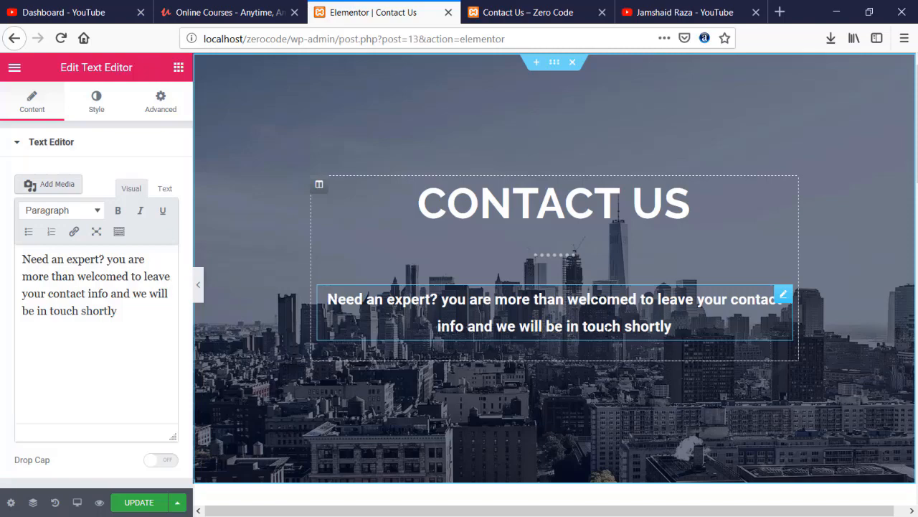
- Raise the London Eye Google Map's zoom level from 10 to 11
{"action": "scroll", "coordinate": [621, 330], "scroll_direction": "down", "scroll_amount": 5}
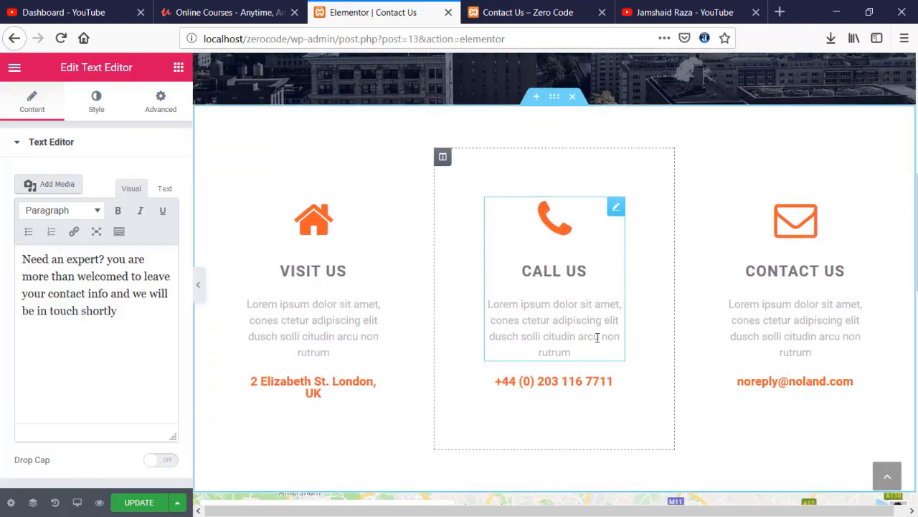
{"action": "scroll", "coordinate": [721, 295], "scroll_direction": "down", "scroll_amount": 5}
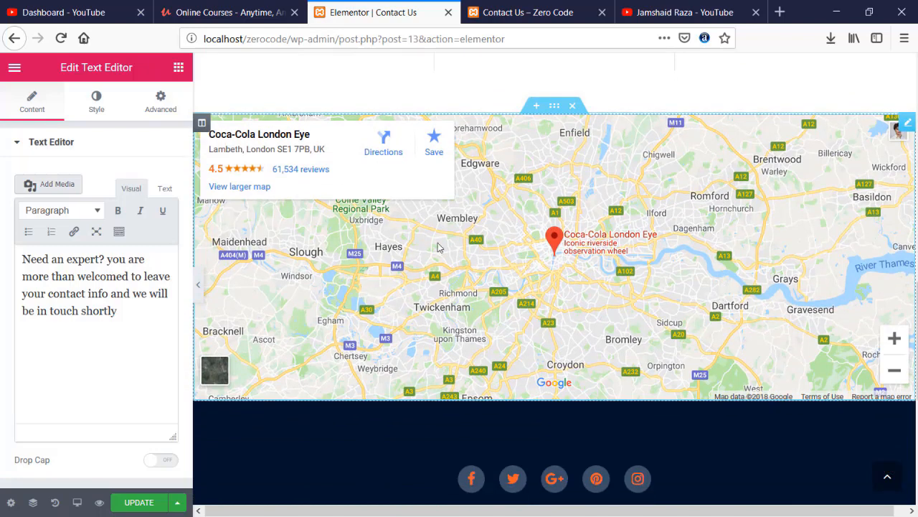
{"action": "left_click", "coordinate": [523, 175]}
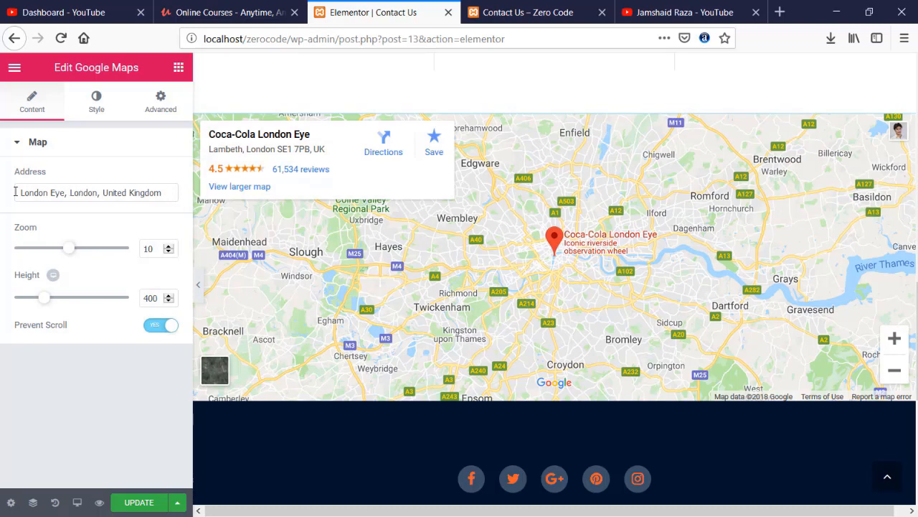
{"action": "left_click_drag", "start_coordinate": [15, 192], "coordinate": [162, 194]}
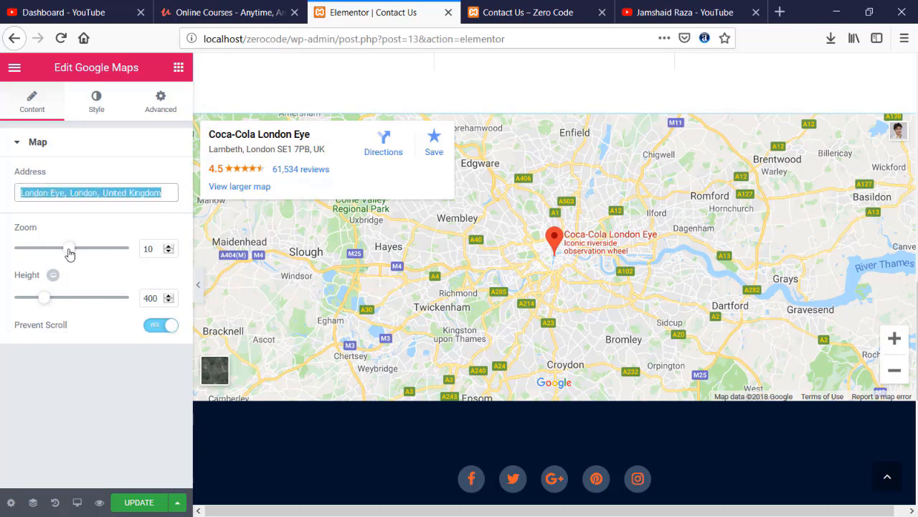
{"action": "left_click_drag", "start_coordinate": [69, 249], "coordinate": [76, 250]}
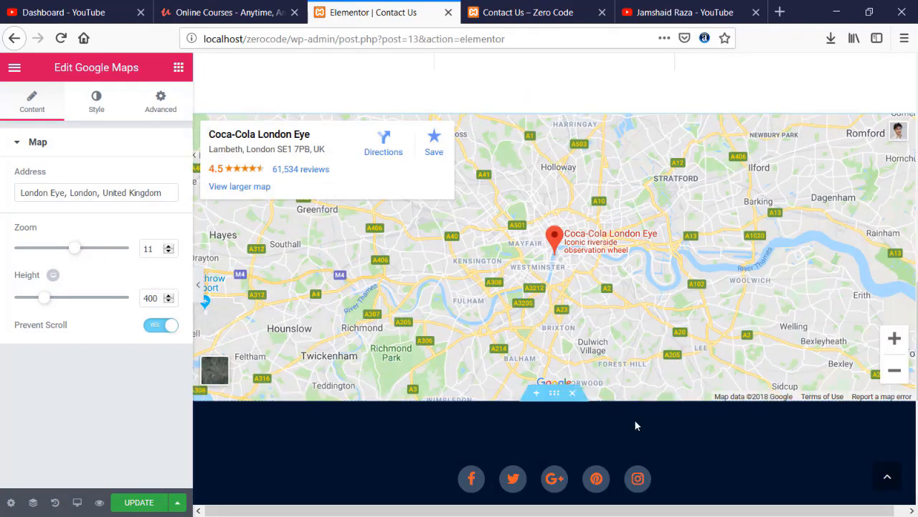
- Scroll to the footer and select the Social Icons widget for editing
{"action": "scroll", "coordinate": [634, 419], "scroll_direction": "down", "scroll_amount": 2}
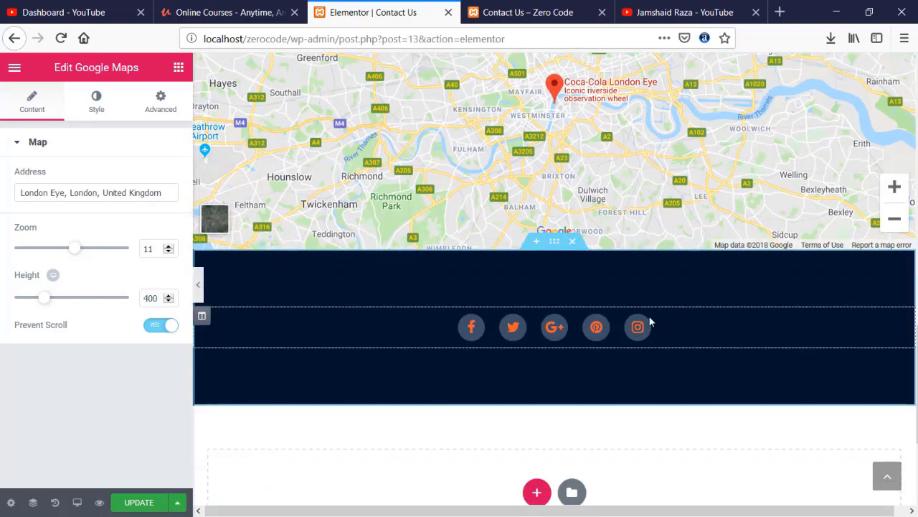
{"action": "left_click", "coordinate": [900, 323]}
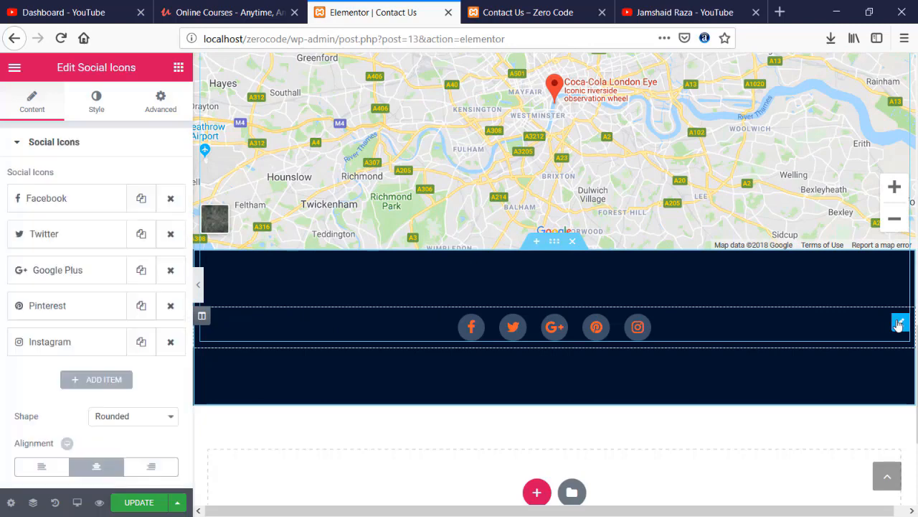
- Set the social icons' primary colour to light cyan #91e9ff
{"action": "left_click", "coordinate": [96, 106]}
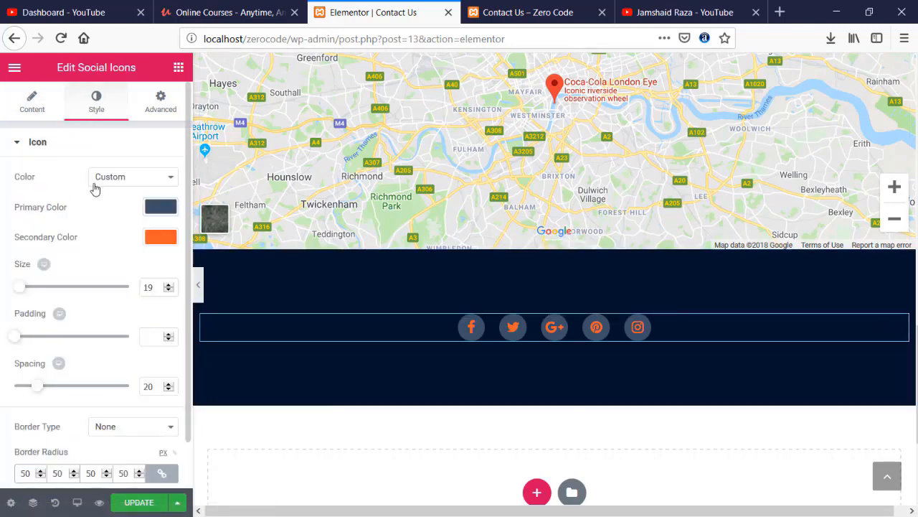
{"action": "left_click", "coordinate": [161, 208]}
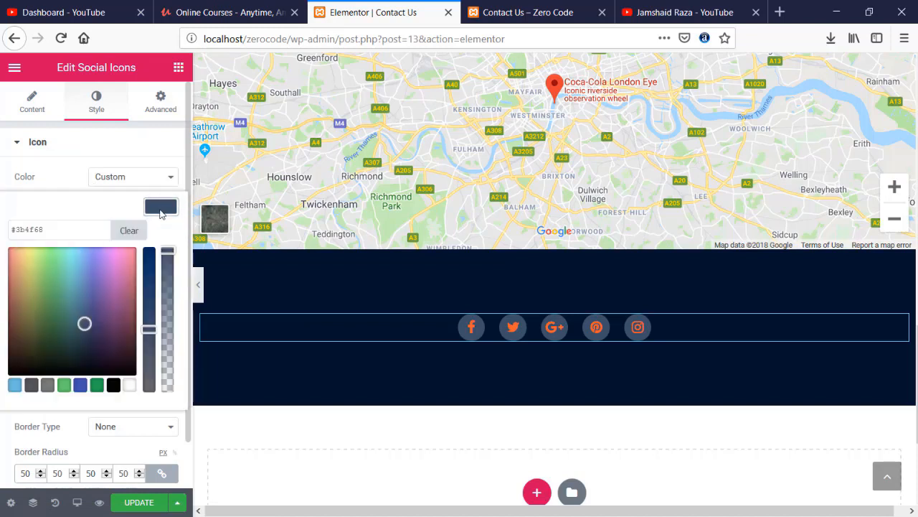
{"action": "left_click", "coordinate": [73, 259]}
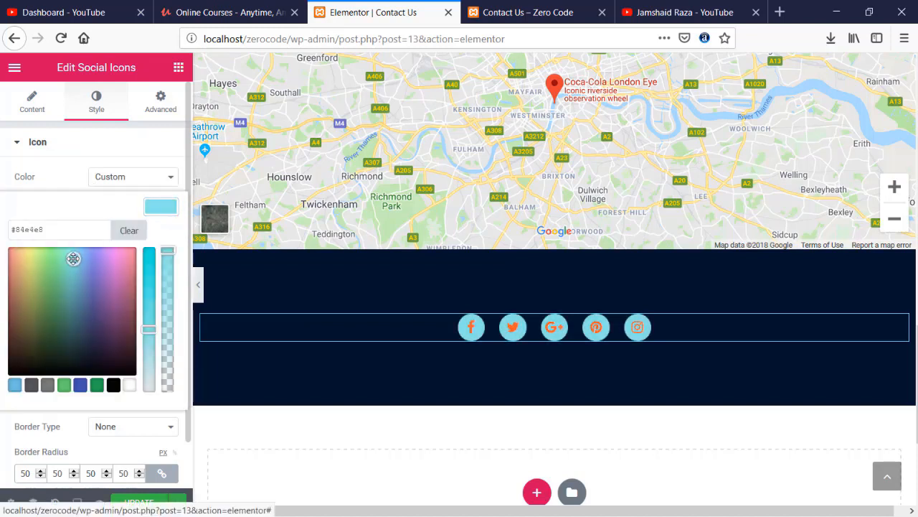
{"action": "left_click_drag", "start_coordinate": [73, 258], "coordinate": [77, 247]}
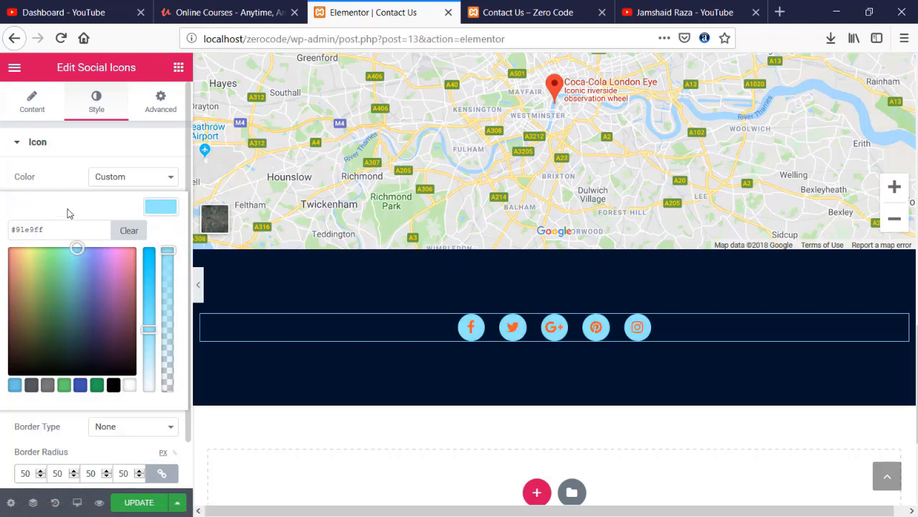
{"action": "scroll", "coordinate": [125, 293], "scroll_direction": "down", "scroll_amount": 1}
{"action": "scroll", "coordinate": [138, 384], "scroll_direction": "up", "scroll_amount": 1}
{"action": "scroll", "coordinate": [136, 430], "scroll_direction": "down", "scroll_amount": 1}
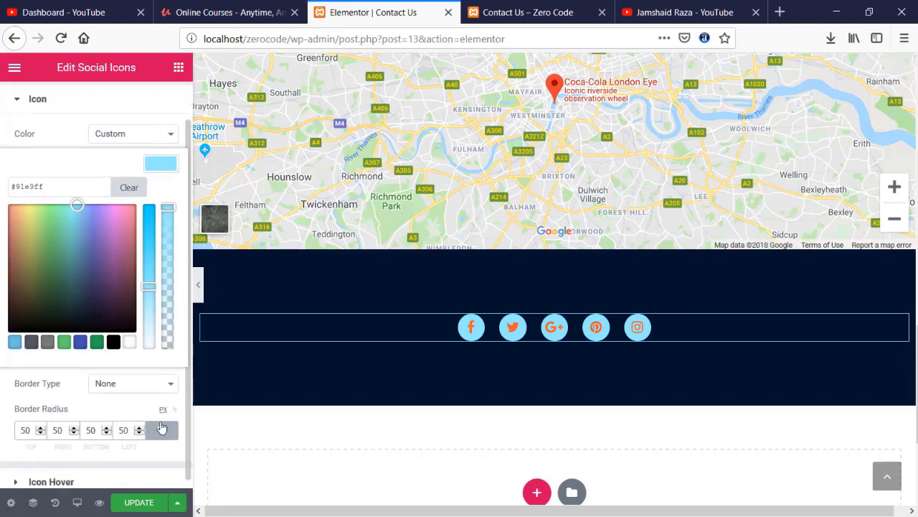
- Set the icons' secondary colour to dark navy #0c366d and update the page
{"action": "left_click", "coordinate": [63, 475]}
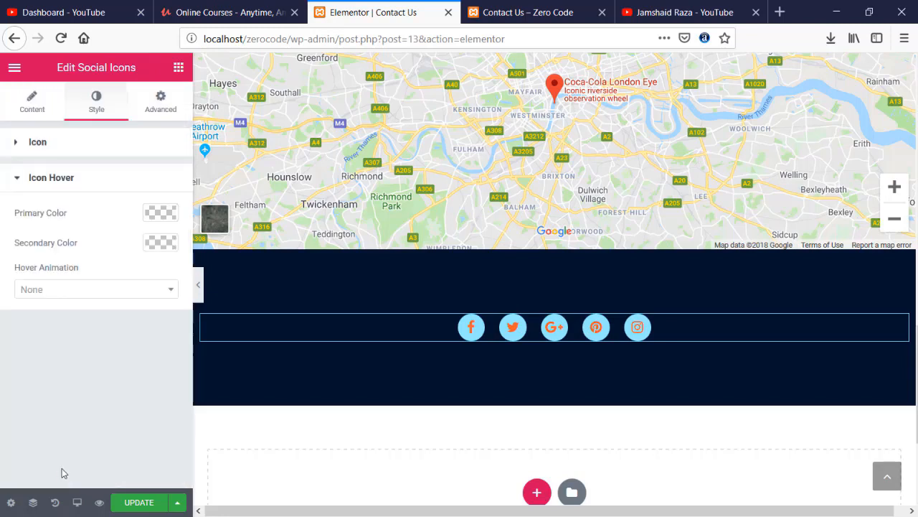
{"action": "left_click", "coordinate": [36, 177]}
{"action": "left_click", "coordinate": [40, 147]}
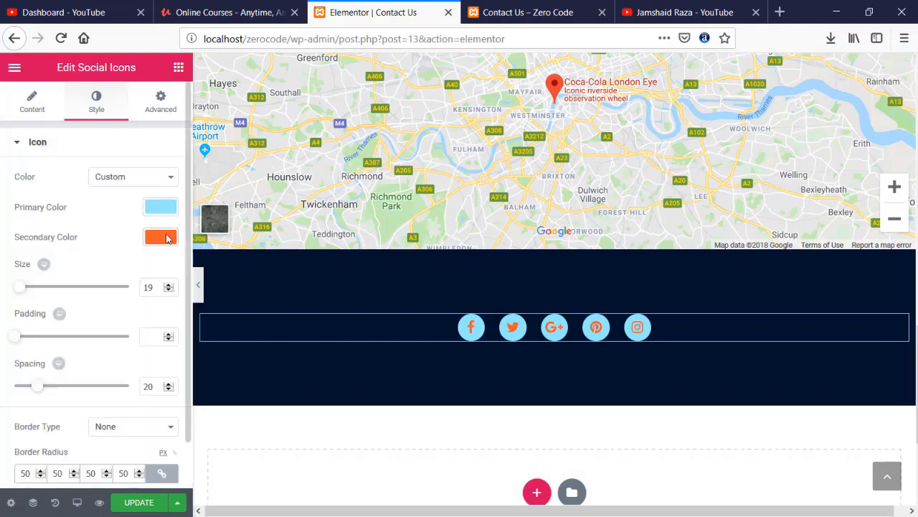
{"action": "left_click", "coordinate": [162, 243]}
{"action": "left_click", "coordinate": [80, 296]}
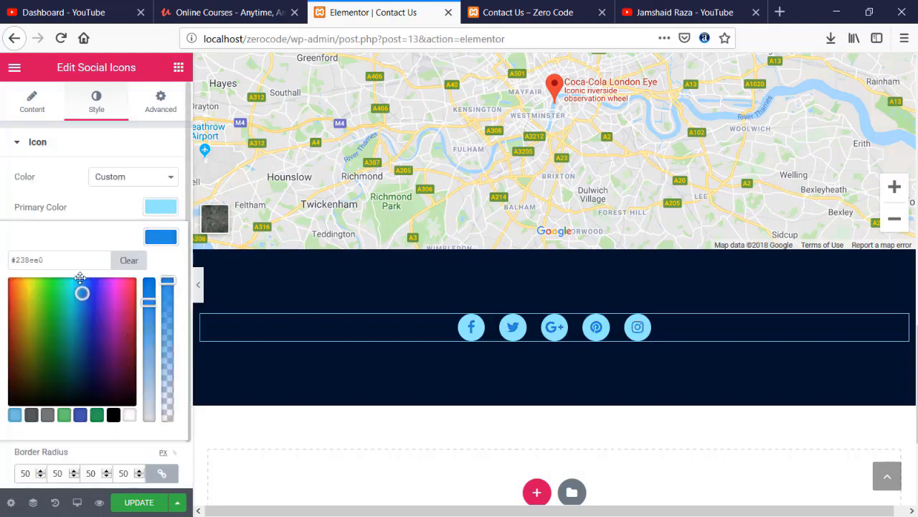
{"action": "left_click_drag", "start_coordinate": [82, 320], "coordinate": [85, 351]}
{"action": "scroll", "coordinate": [483, 296], "scroll_direction": "down", "scroll_amount": 4}
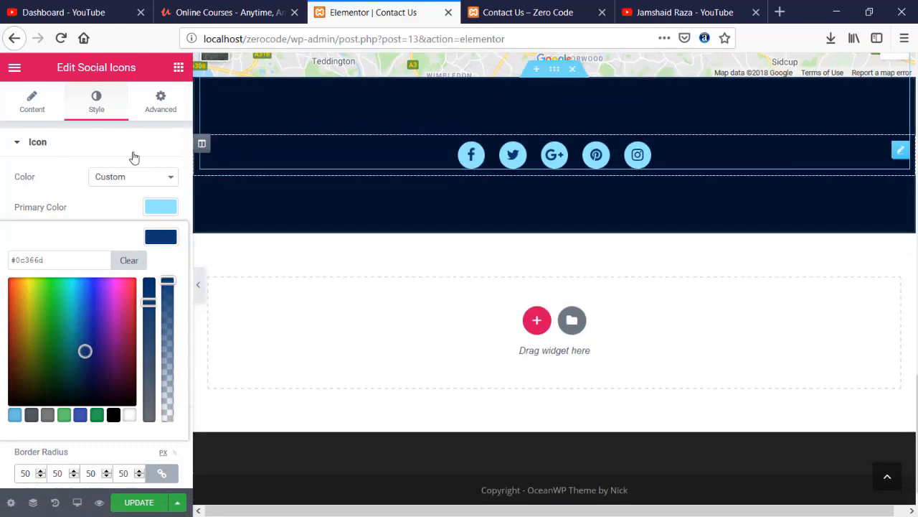
{"action": "left_click", "coordinate": [133, 508]}
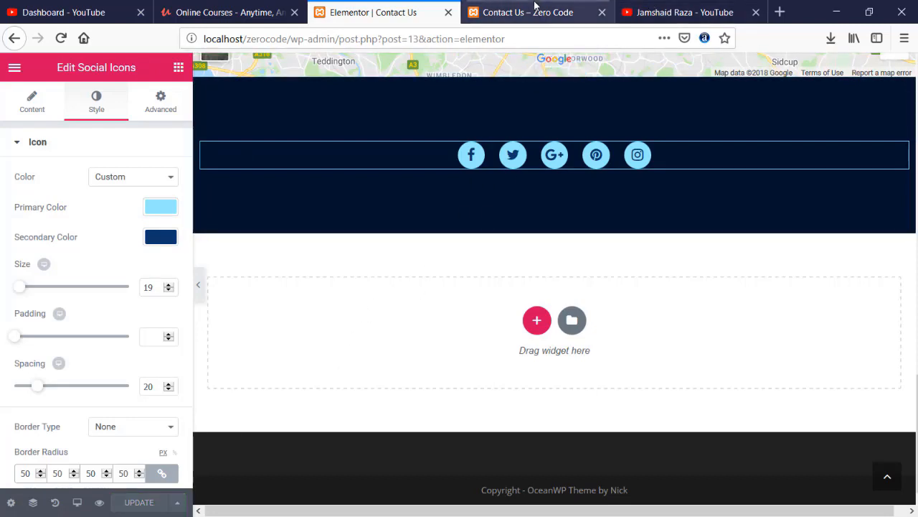
{"action": "left_click", "coordinate": [649, 12]}
{"action": "left_click", "coordinate": [564, 6]}
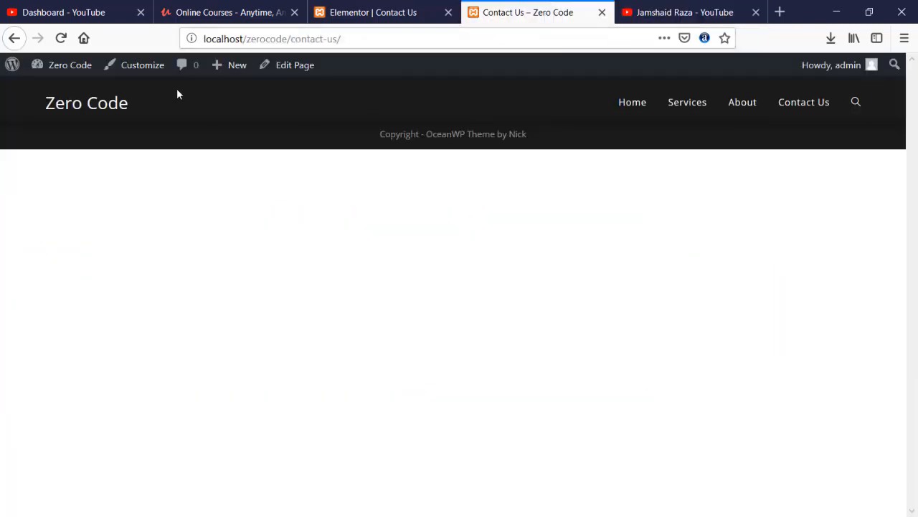
{"action": "left_click", "coordinate": [61, 38]}
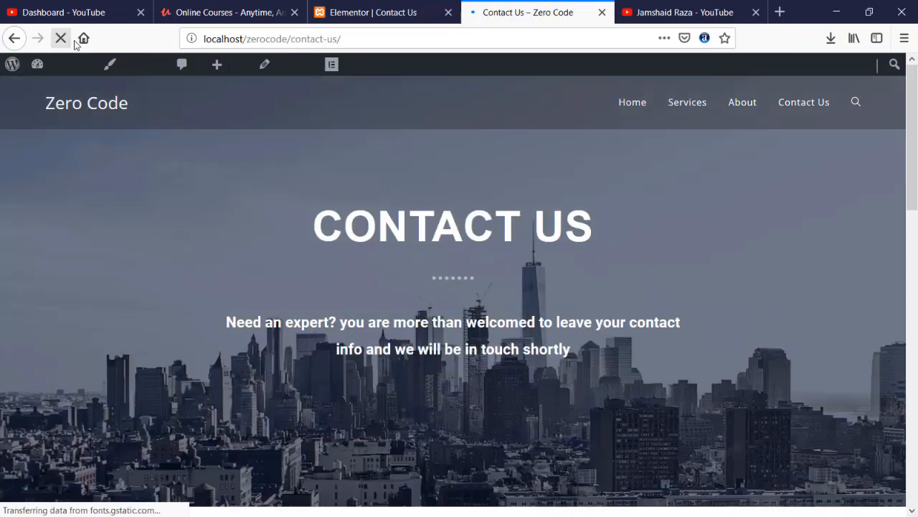
{"action": "scroll", "coordinate": [429, 212], "scroll_direction": "down", "scroll_amount": 5}
{"action": "scroll", "coordinate": [429, 212], "scroll_direction": "up", "scroll_amount": 5}
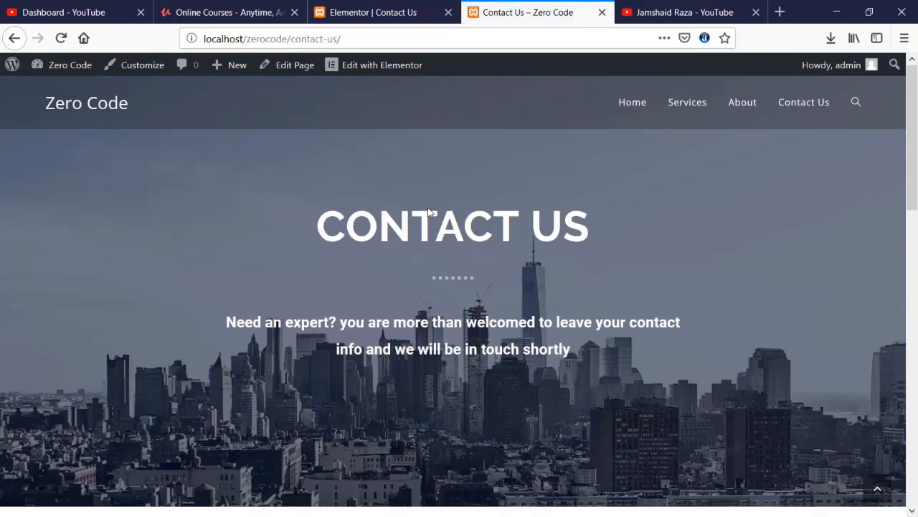
{"action": "scroll", "coordinate": [429, 213], "scroll_direction": "down", "scroll_amount": 15}
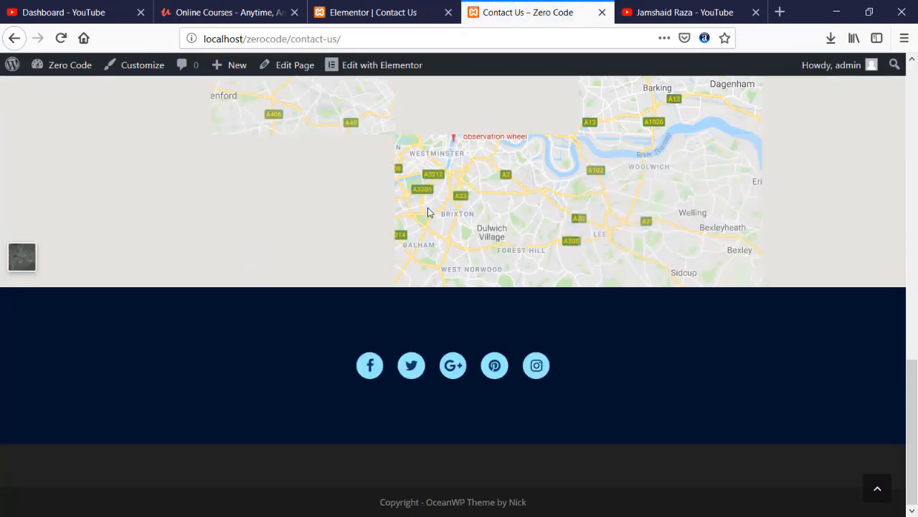
{"action": "scroll", "coordinate": [365, 335], "scroll_direction": "up", "scroll_amount": 5}
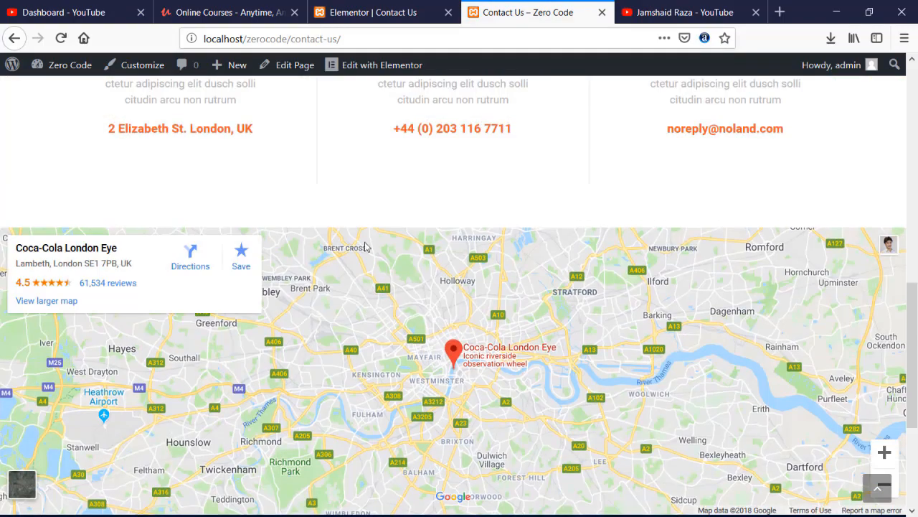
{"action": "scroll", "coordinate": [379, 185], "scroll_direction": "up", "scroll_amount": 10}
{"action": "scroll", "coordinate": [379, 185], "scroll_direction": "down", "scroll_amount": 4}
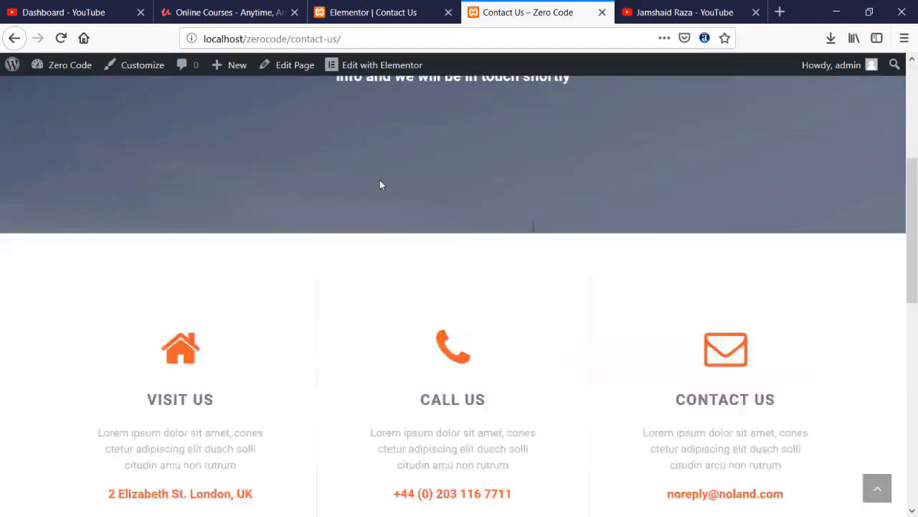
{"action": "scroll", "coordinate": [231, 244], "scroll_direction": "up", "scroll_amount": 4}
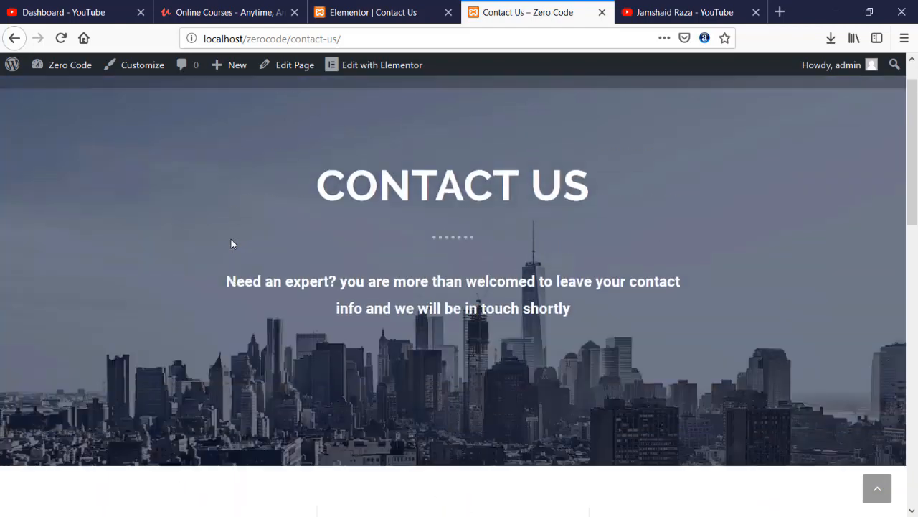
{"action": "scroll", "coordinate": [426, 244], "scroll_direction": "down", "scroll_amount": 5}
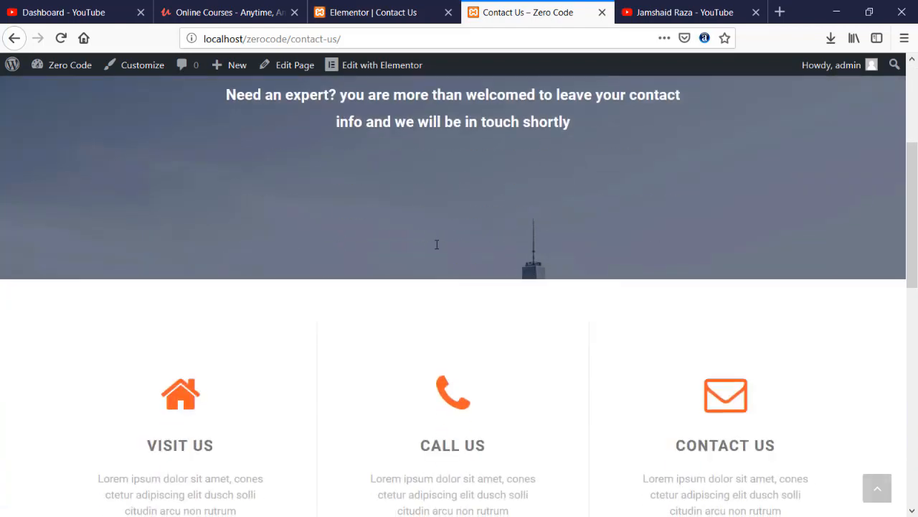
{"action": "scroll", "coordinate": [436, 248], "scroll_direction": "down", "scroll_amount": 2}
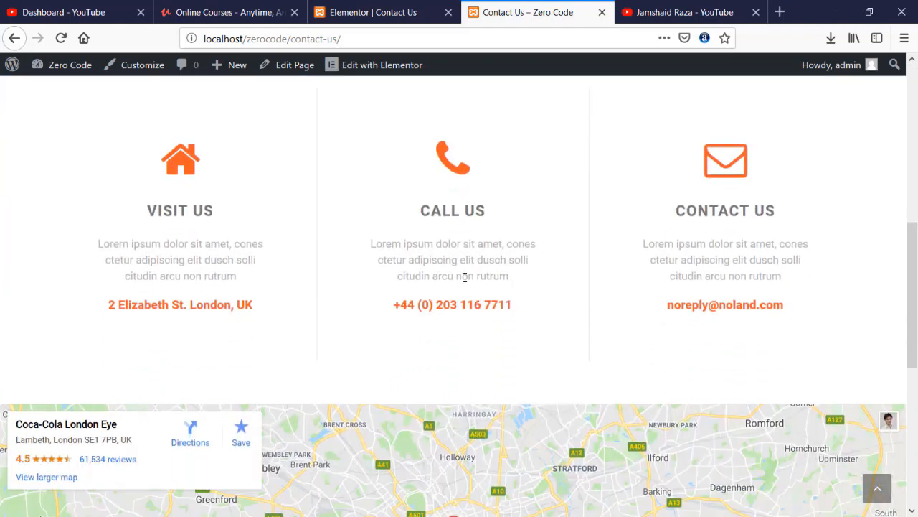
{"action": "left_click", "coordinate": [386, 7]}
{"action": "scroll", "coordinate": [477, 343], "scroll_direction": "up", "scroll_amount": 10}
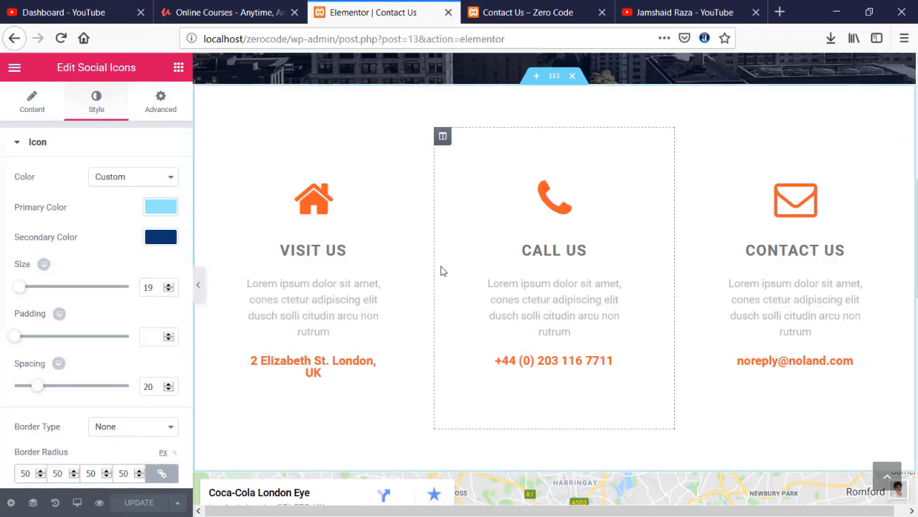
- Recolor the Visit Us house icon from orange to bright blue
{"action": "left_click", "coordinate": [318, 197]}
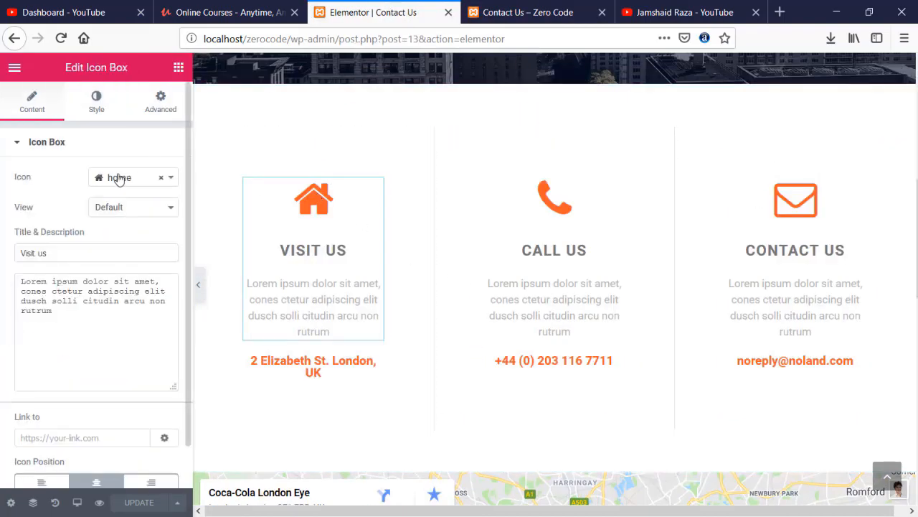
{"action": "left_click", "coordinate": [89, 111]}
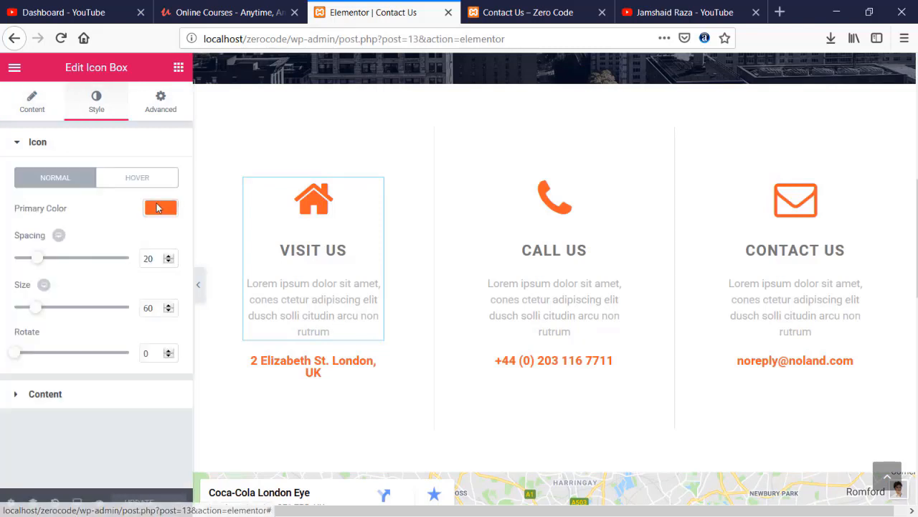
{"action": "left_click", "coordinate": [160, 208]}
{"action": "left_click", "coordinate": [89, 252]}
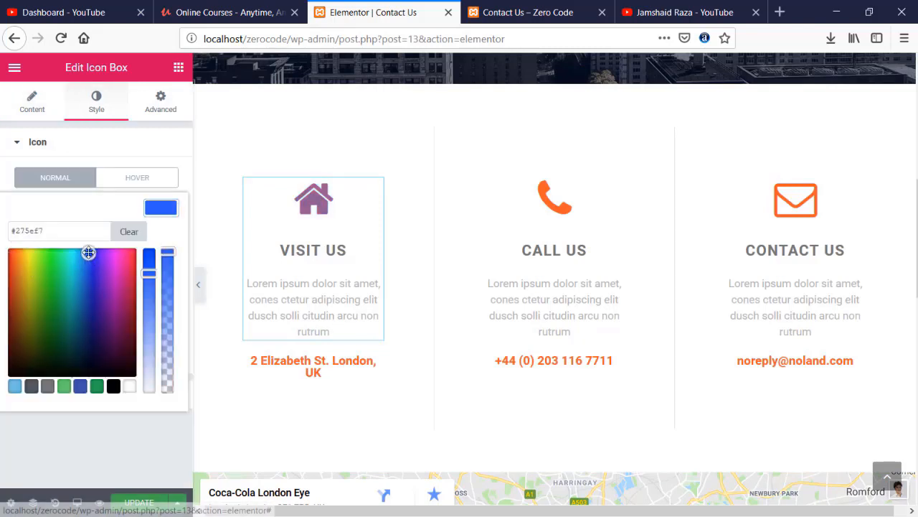
{"action": "left_click", "coordinate": [18, 388]}
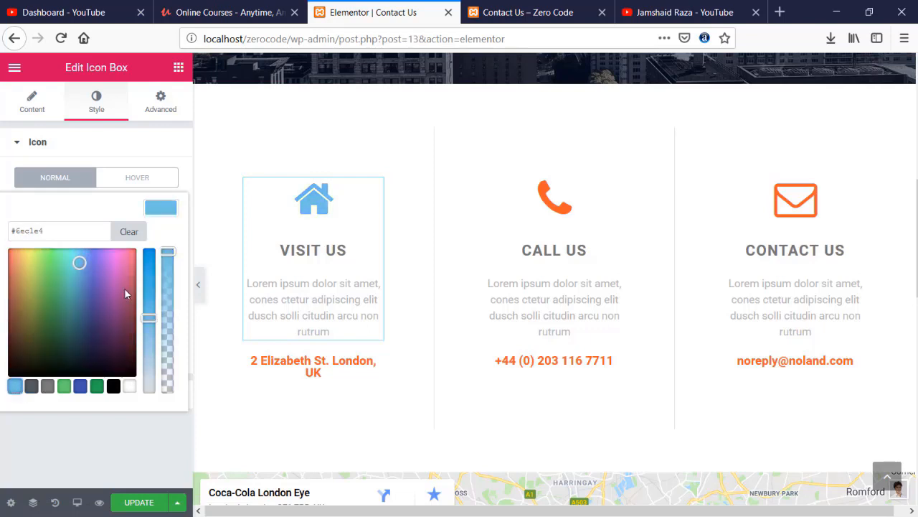
{"action": "left_click_drag", "start_coordinate": [80, 263], "coordinate": [83, 247]}
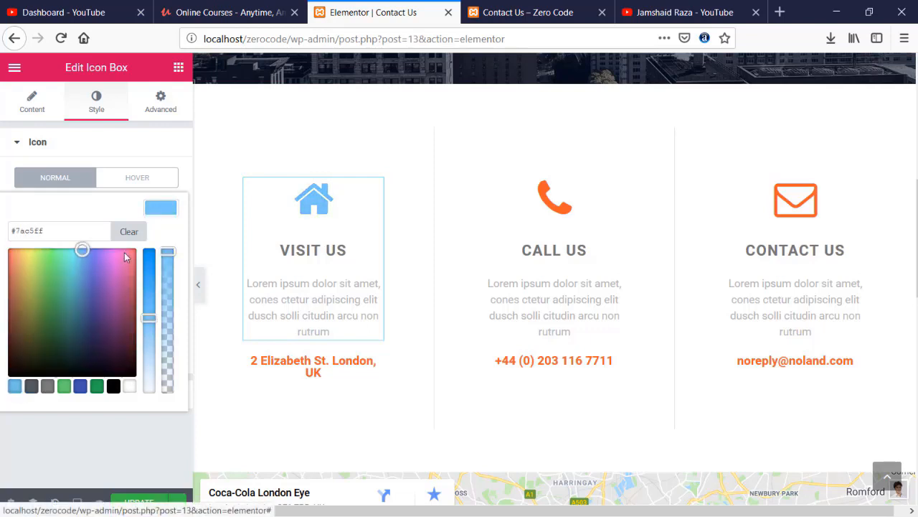
{"action": "left_click", "coordinate": [148, 250]}
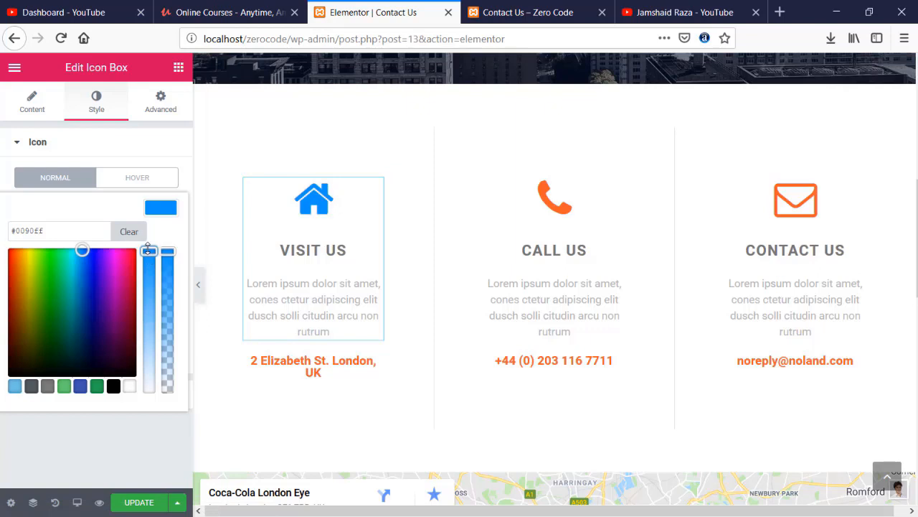
- Make the Call Us phone icon blue #009ee2
{"action": "left_click", "coordinate": [544, 199]}
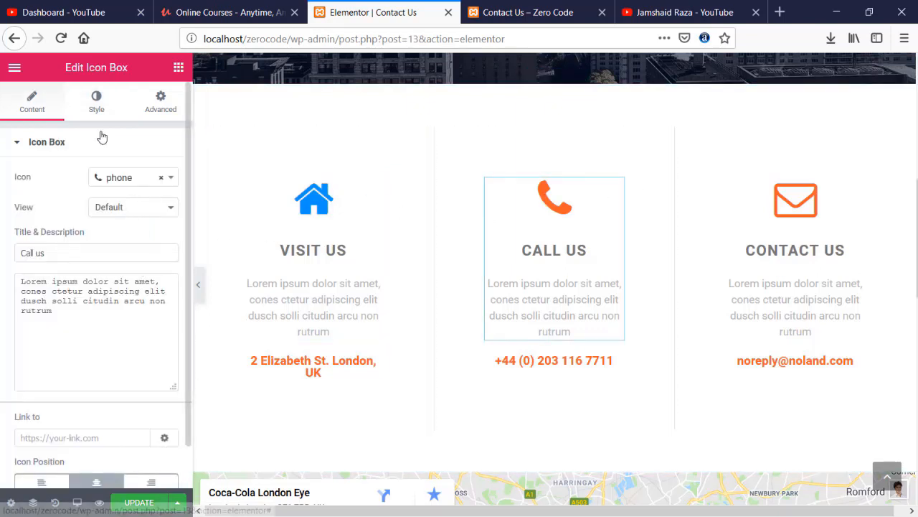
{"action": "left_click", "coordinate": [96, 100]}
{"action": "left_click", "coordinate": [161, 210]}
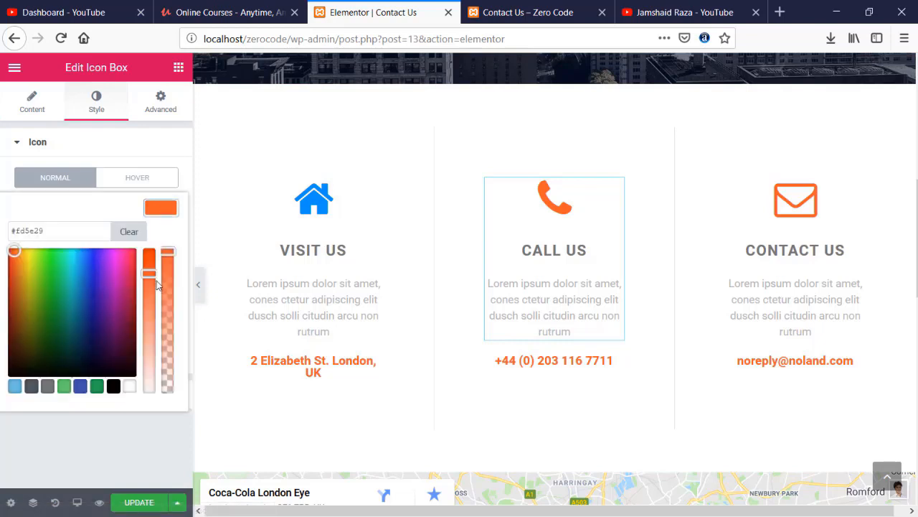
{"action": "left_click_drag", "start_coordinate": [149, 274], "coordinate": [151, 233]}
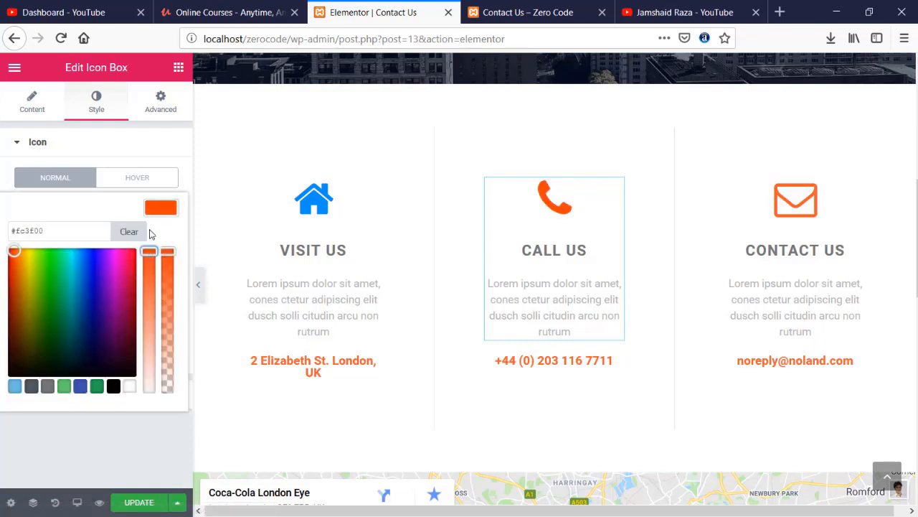
{"action": "left_click", "coordinate": [15, 386]}
{"action": "left_click_drag", "start_coordinate": [148, 317], "coordinate": [150, 240]}
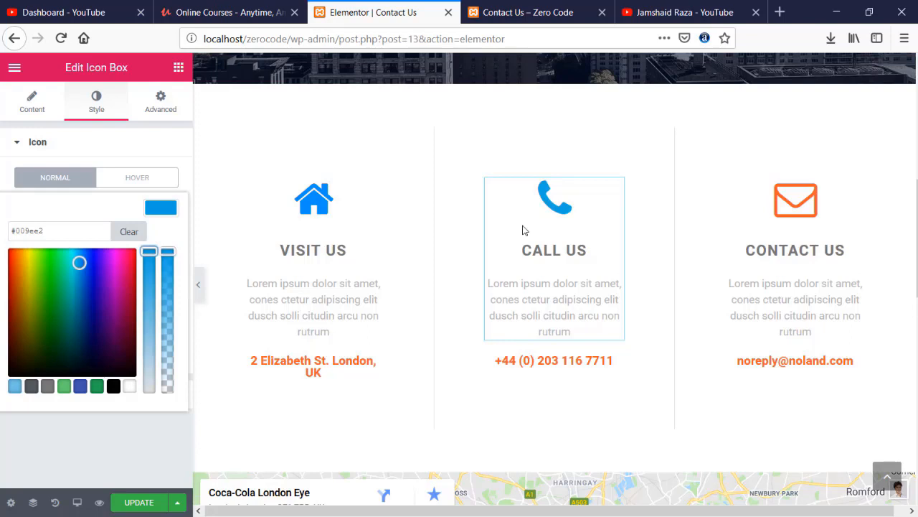
- Make the Contact Us envelope icon blue #009ee2 to match
{"action": "left_click", "coordinate": [787, 198]}
{"action": "left_click", "coordinate": [96, 107]}
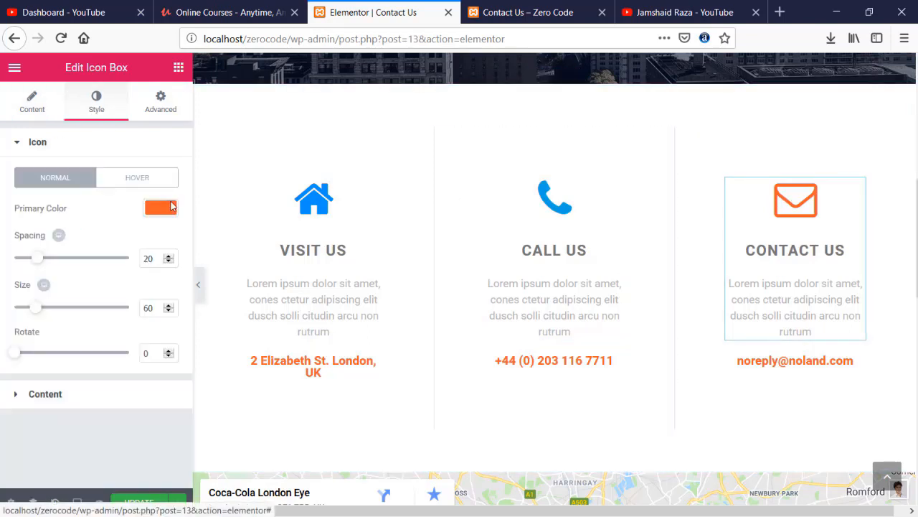
{"action": "left_click", "coordinate": [168, 208]}
{"action": "left_click", "coordinate": [14, 386]}
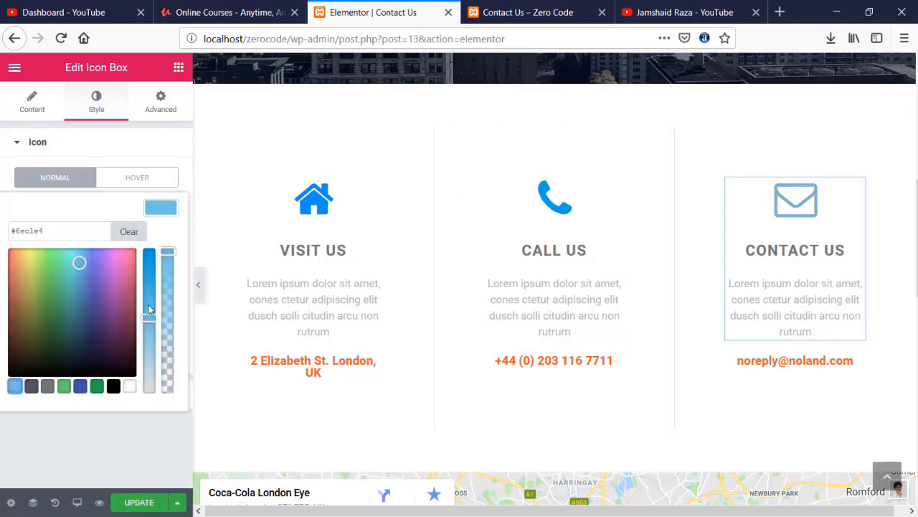
{"action": "left_click_drag", "start_coordinate": [149, 276], "coordinate": [148, 250]}
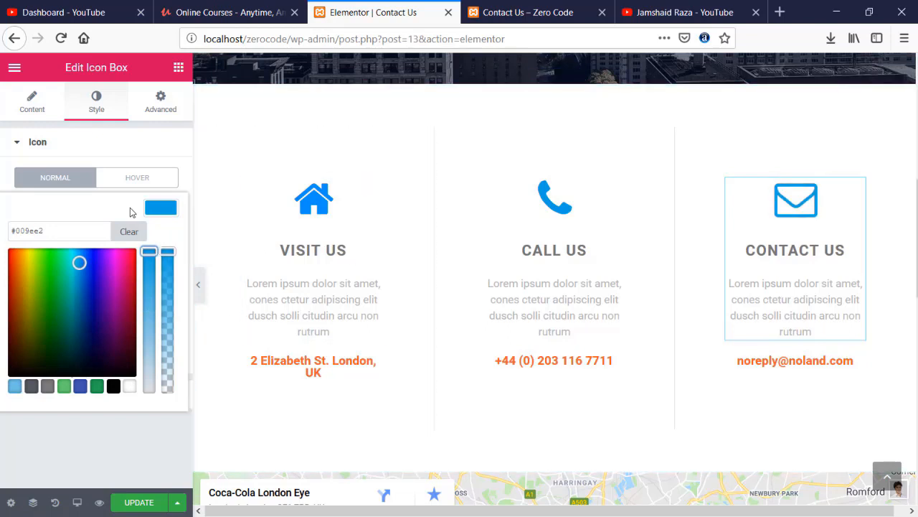
{"action": "left_click", "coordinate": [337, 361]}
- Turn the Visit Us address and Call Us phone number text blue #009ee2
{"action": "left_click", "coordinate": [94, 115]}
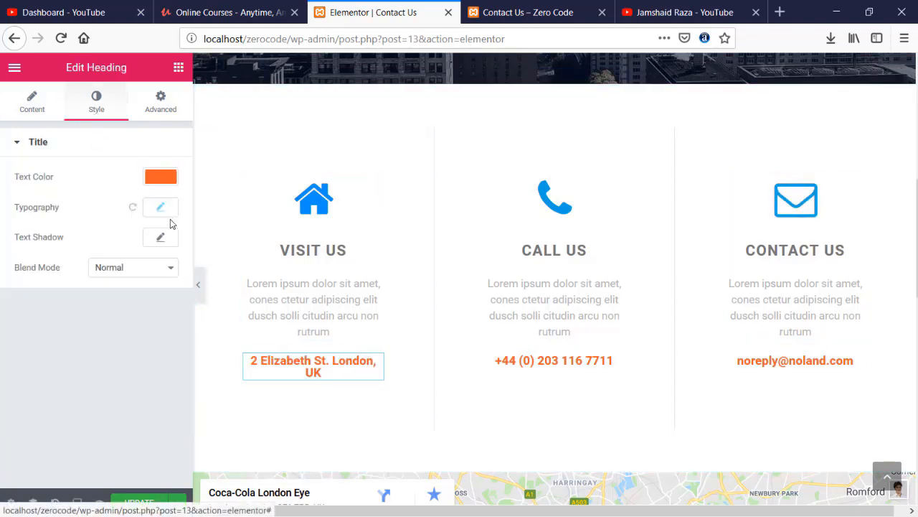
{"action": "left_click", "coordinate": [164, 180]}
{"action": "left_click", "coordinate": [14, 355]}
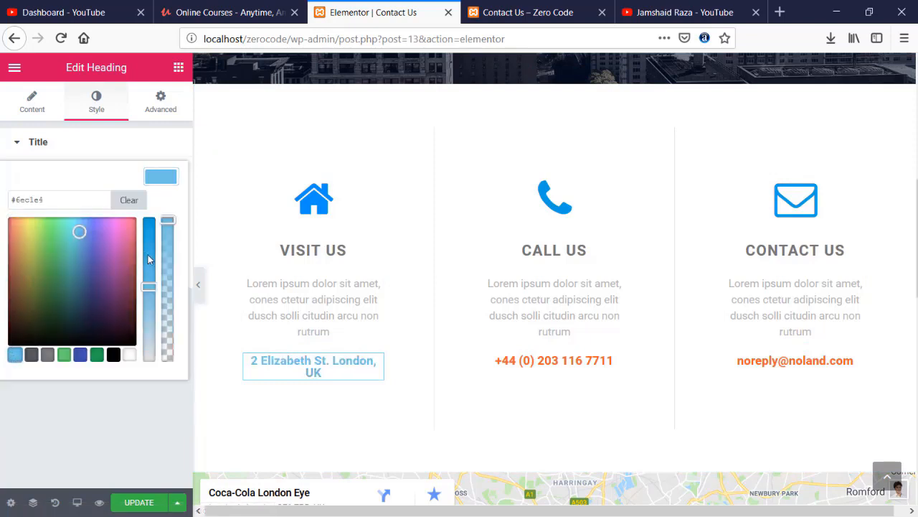
{"action": "left_click", "coordinate": [578, 364]}
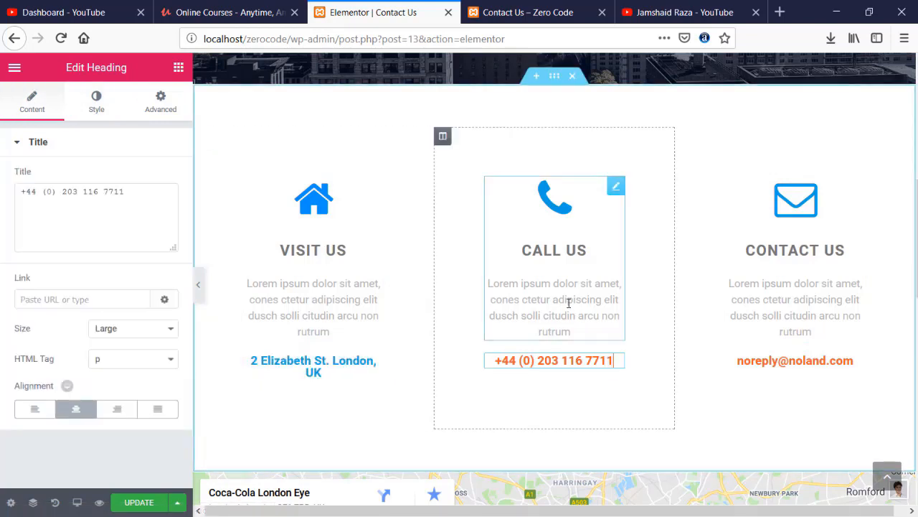
{"action": "left_click", "coordinate": [96, 108]}
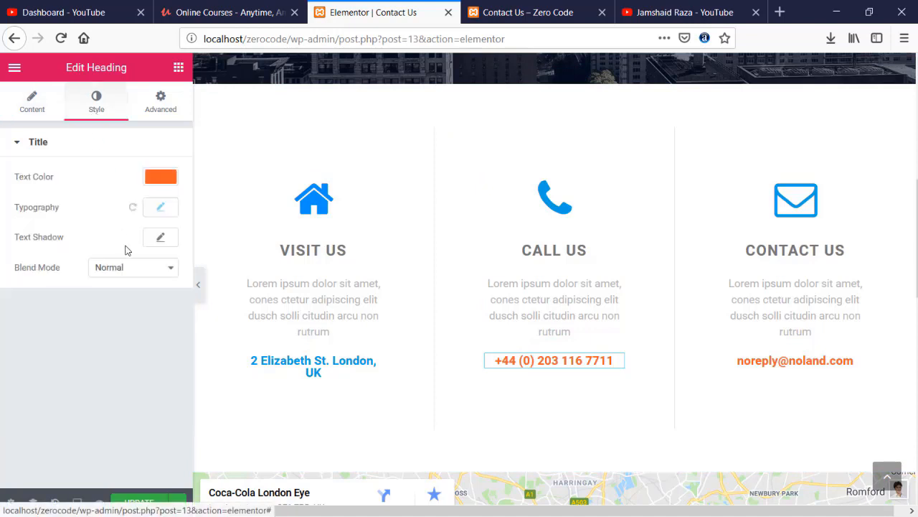
{"action": "left_click", "coordinate": [165, 178]}
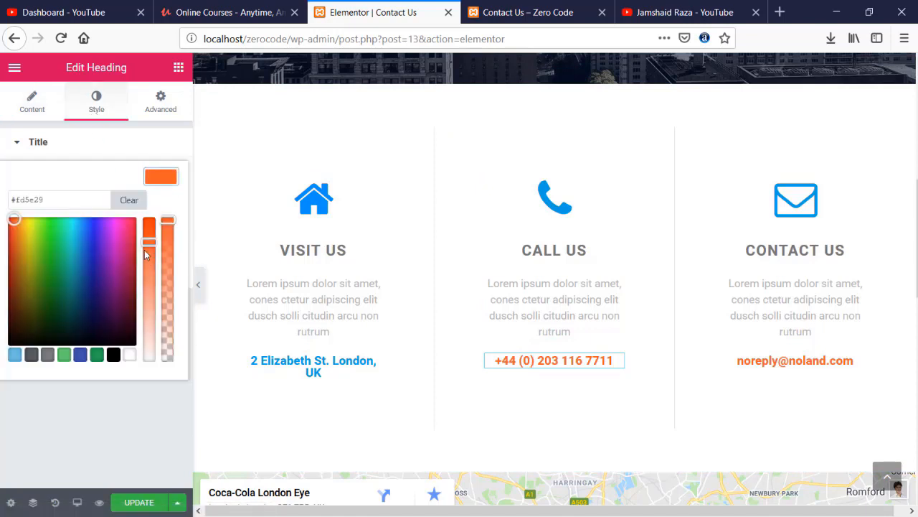
{"action": "left_click_drag", "start_coordinate": [144, 250], "coordinate": [144, 199]}
{"action": "left_click", "coordinate": [15, 354]}
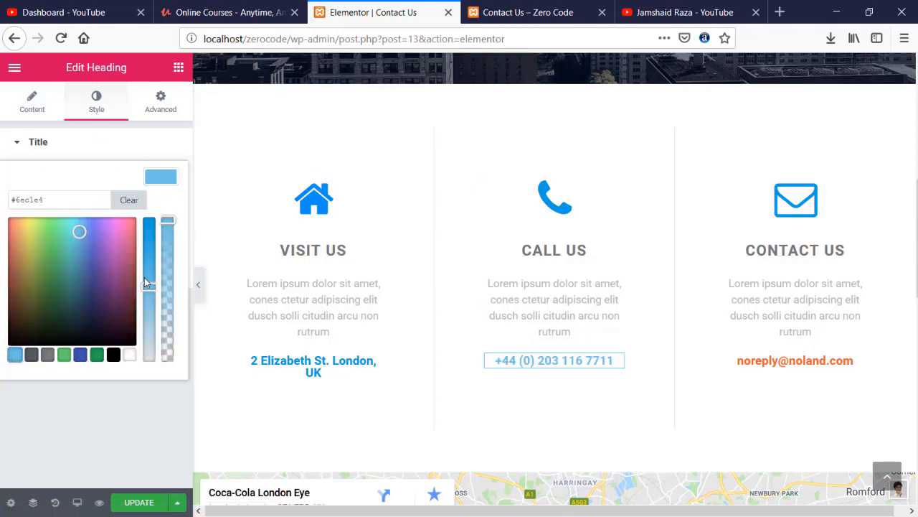
{"action": "left_click_drag", "start_coordinate": [145, 277], "coordinate": [148, 220]}
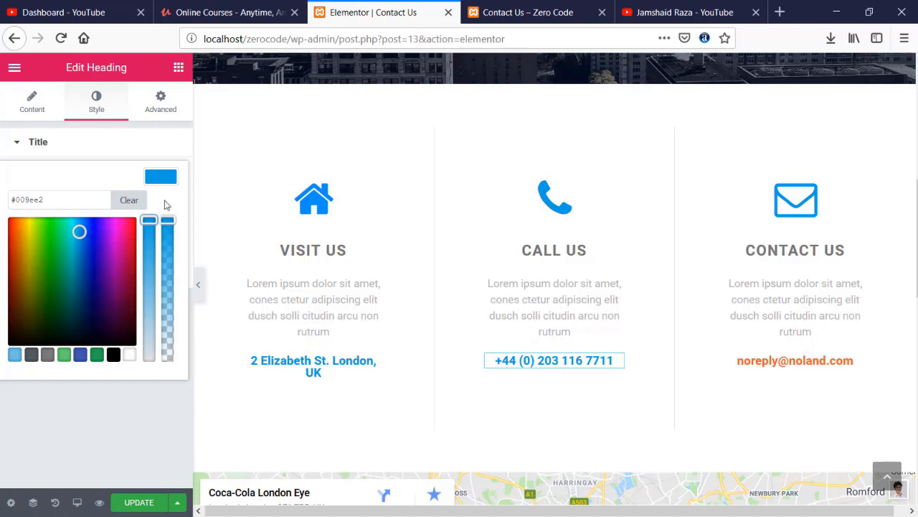
- Give the Contact Us e-mail line the same blue #009ee2 text colour
{"action": "left_click", "coordinate": [785, 360]}
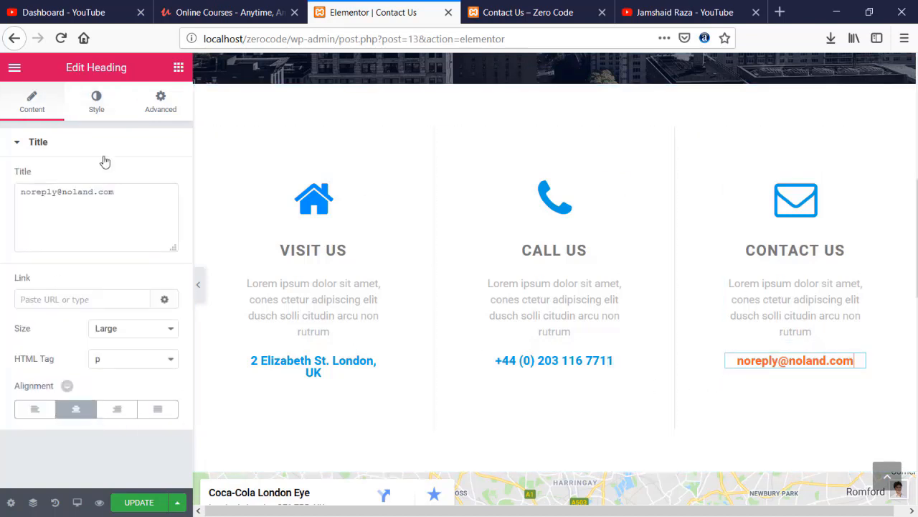
{"action": "left_click", "coordinate": [98, 108]}
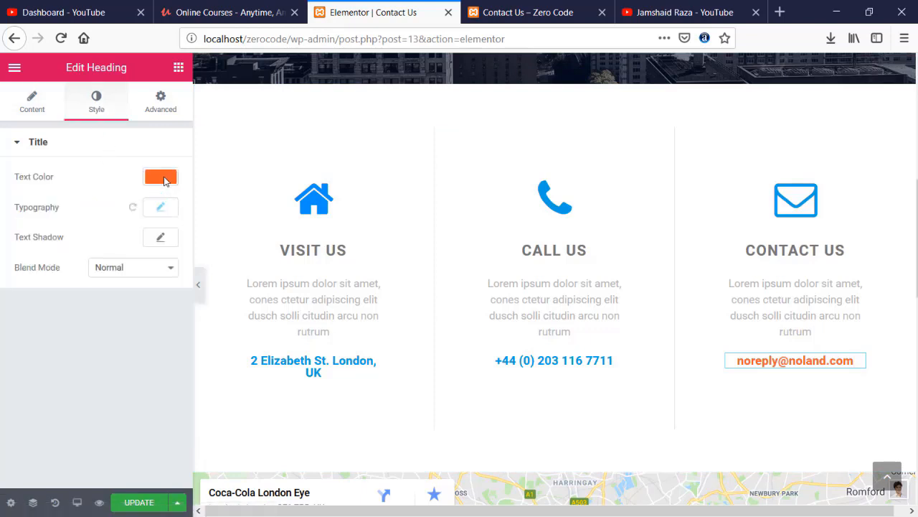
{"action": "left_click", "coordinate": [163, 180]}
{"action": "left_click", "coordinate": [15, 355]}
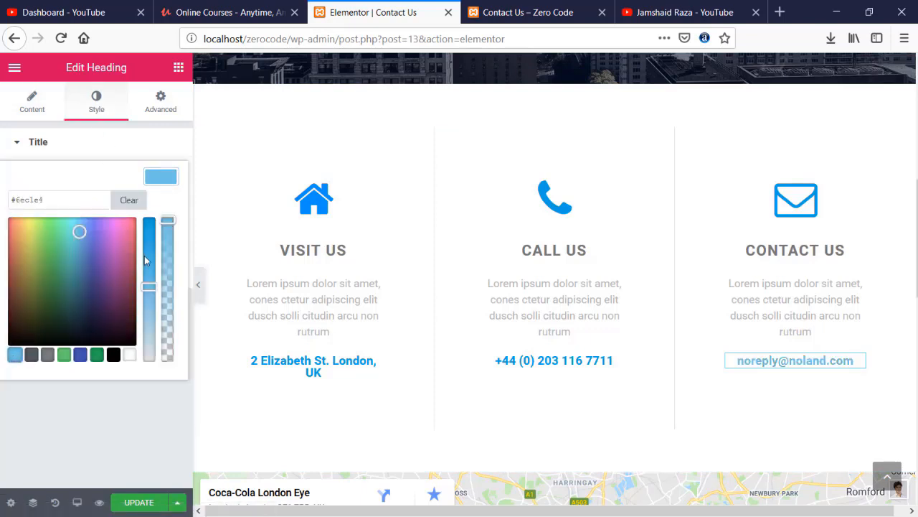
{"action": "scroll", "coordinate": [504, 309], "scroll_direction": "down", "scroll_amount": 10}
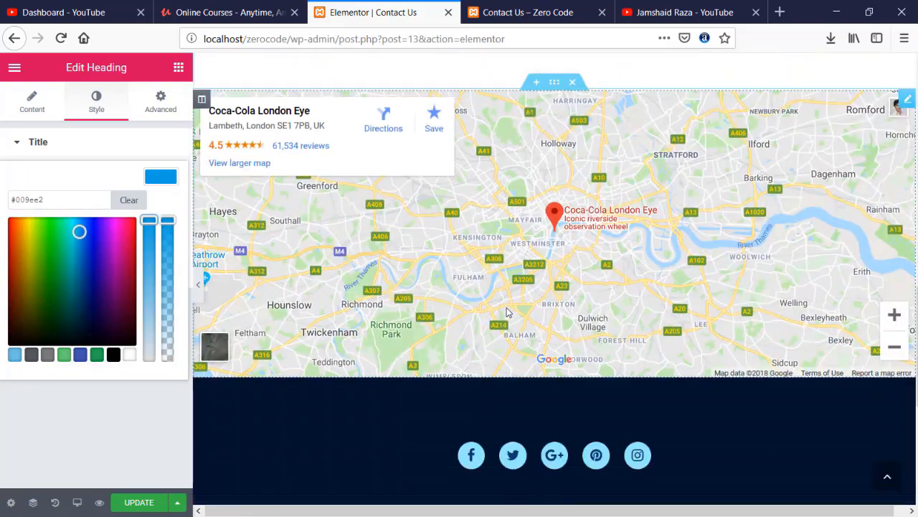
{"action": "scroll", "coordinate": [506, 309], "scroll_direction": "up", "scroll_amount": 18}
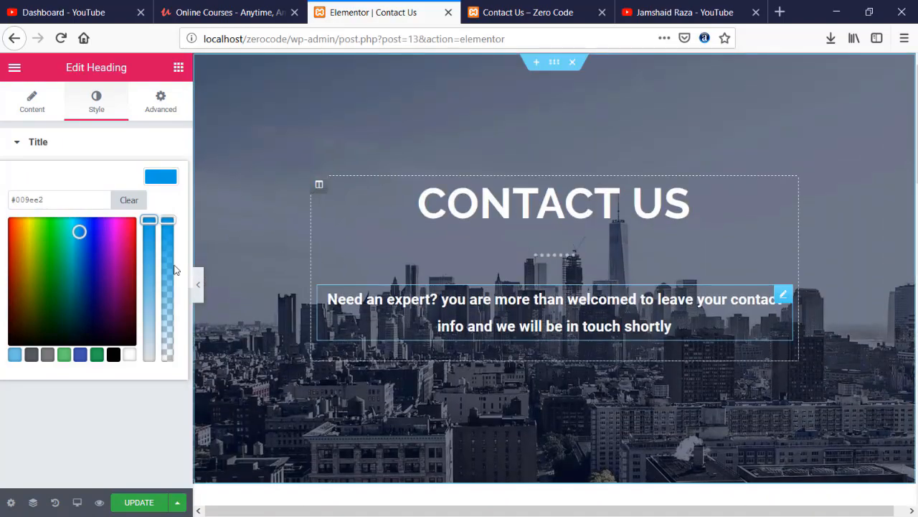
- Update the page and reload the live Contact Us page
{"action": "left_click", "coordinate": [145, 502]}
{"action": "left_click", "coordinate": [556, 16]}
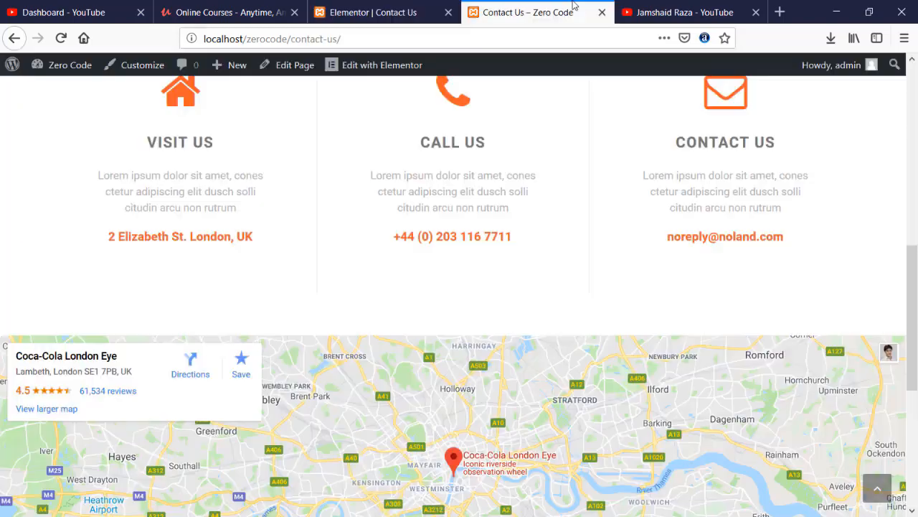
{"action": "scroll", "coordinate": [445, 176], "scroll_direction": "up", "scroll_amount": 3}
{"action": "scroll", "coordinate": [387, 169], "scroll_direction": "down", "scroll_amount": 1}
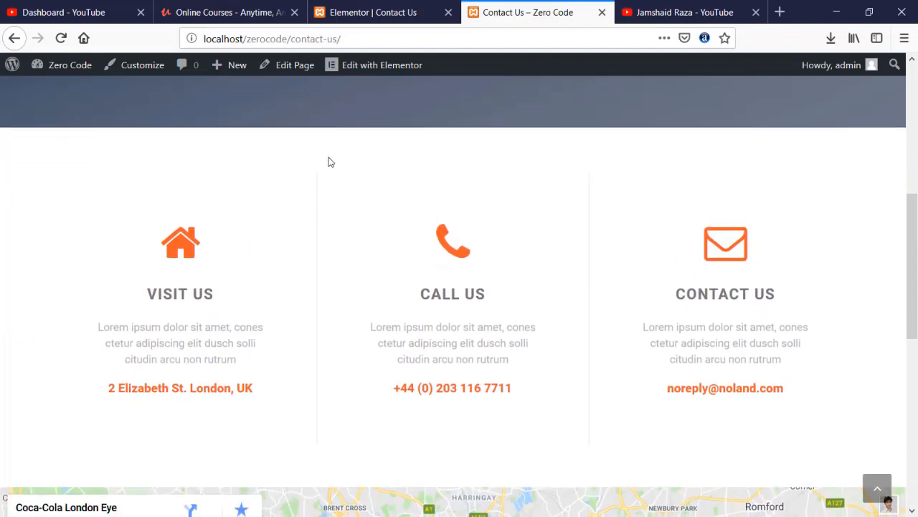
{"action": "left_click", "coordinate": [61, 39]}
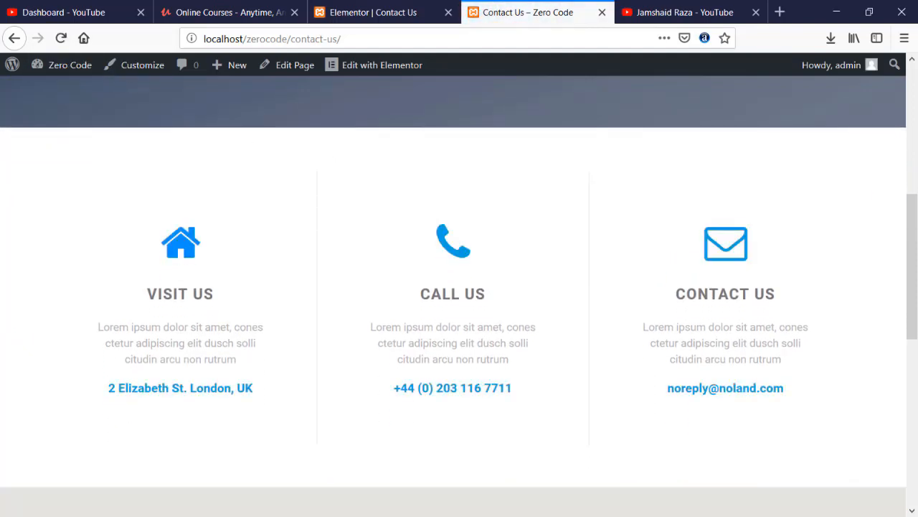
{"action": "scroll", "coordinate": [232, 196], "scroll_direction": "up", "scroll_amount": 6}
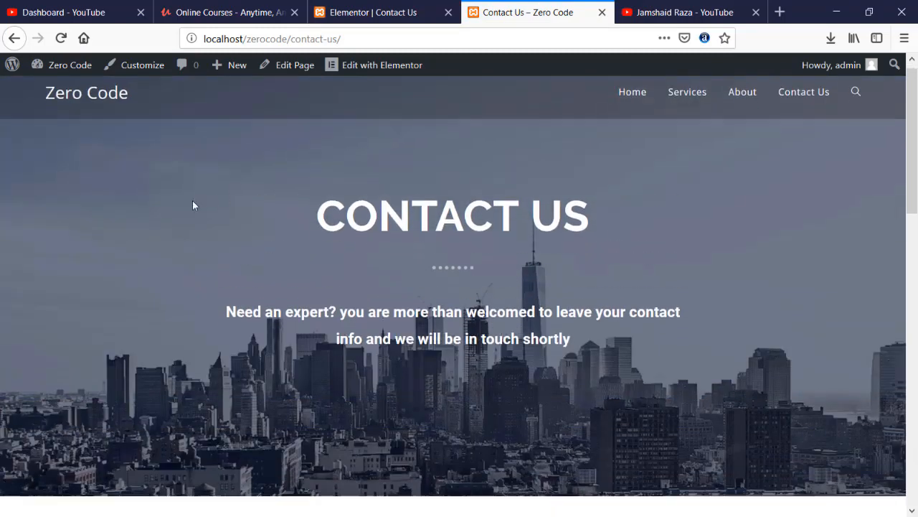
{"action": "scroll", "coordinate": [193, 203], "scroll_direction": "down", "scroll_amount": 8}
{"action": "scroll", "coordinate": [191, 205], "scroll_direction": "up", "scroll_amount": 2}
- Review the live contact boxes, map and footer down to the copyright line
{"action": "triple_click", "coordinate": [176, 217]}
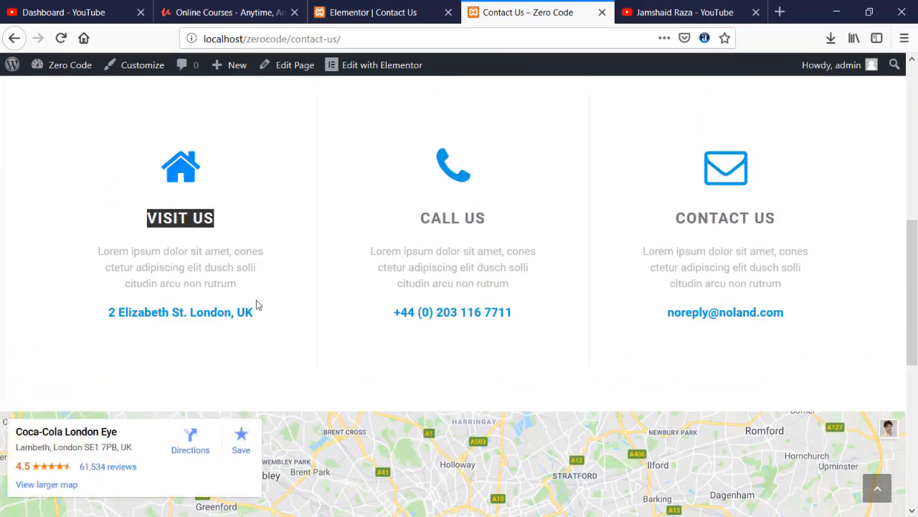
{"action": "left_click_drag", "start_coordinate": [254, 312], "coordinate": [111, 308]}
{"action": "left_click_drag", "start_coordinate": [422, 218], "coordinate": [486, 218]}
{"action": "left_click_drag", "start_coordinate": [411, 282], "coordinate": [511, 283]}
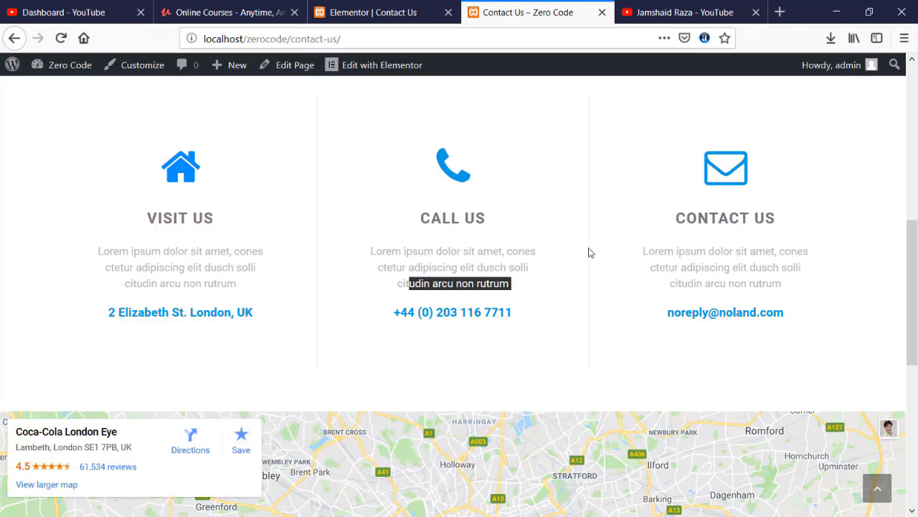
{"action": "left_click_drag", "start_coordinate": [674, 217], "coordinate": [768, 217]}
{"action": "left_click", "coordinate": [787, 283]}
{"action": "scroll", "coordinate": [444, 266], "scroll_direction": "down", "scroll_amount": 6}
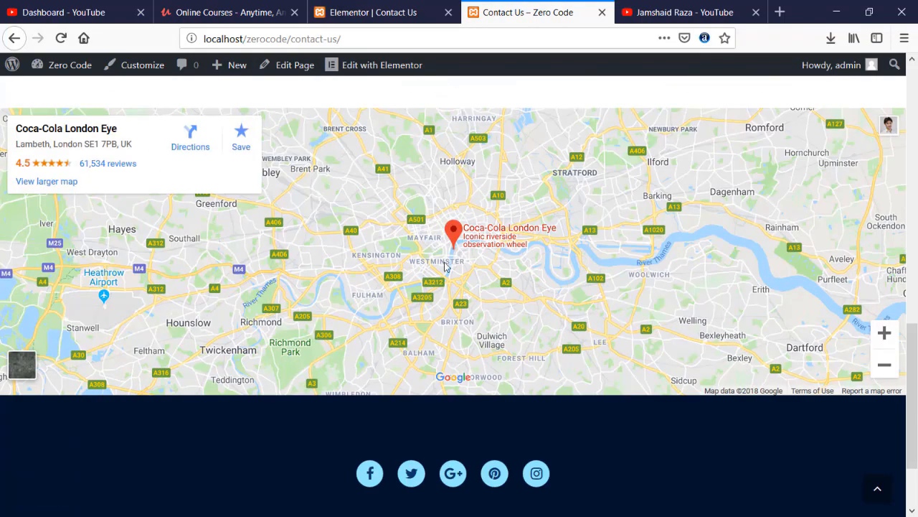
{"action": "scroll", "coordinate": [451, 246], "scroll_direction": "down", "scroll_amount": 1}
{"action": "scroll", "coordinate": [452, 248], "scroll_direction": "up", "scroll_amount": 3}
{"action": "scroll", "coordinate": [452, 248], "scroll_direction": "down", "scroll_amount": 3}
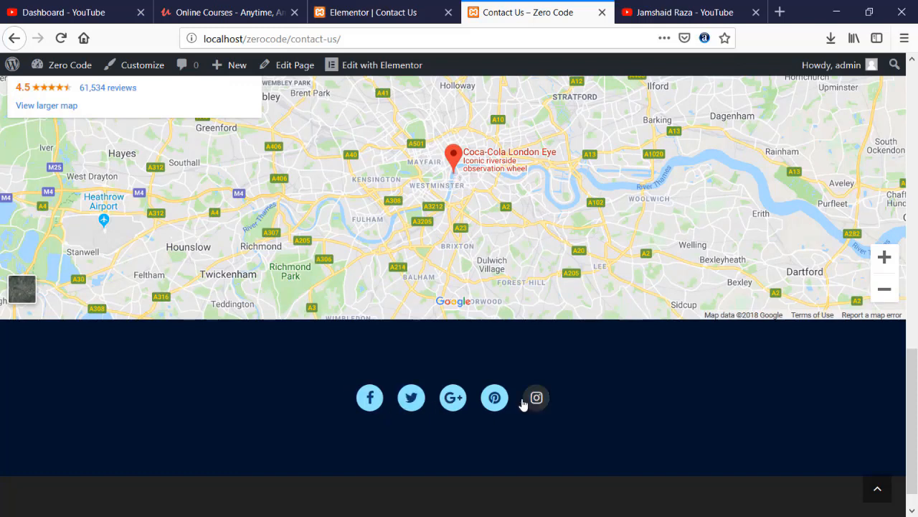
{"action": "scroll", "coordinate": [360, 398], "scroll_direction": "down", "scroll_amount": 1}
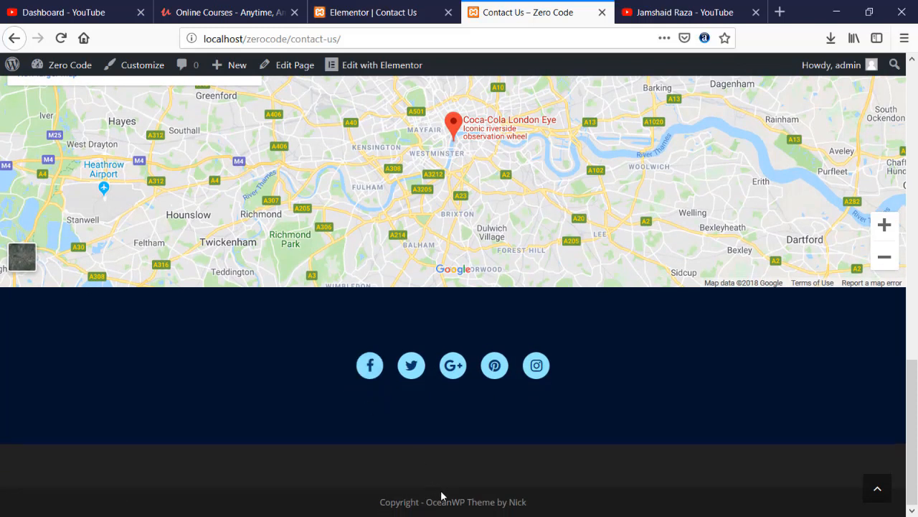
{"action": "mouse_move", "coordinate": [374, 509]}
{"action": "left_mouse_down"}
{"action": "mouse_move", "coordinate": [546, 510]}
{"action": "mouse_move", "coordinate": [369, 507]}
{"action": "left_mouse_up"}
{"action": "left_click", "coordinate": [547, 509]}
{"action": "left_click", "coordinate": [368, 506]}
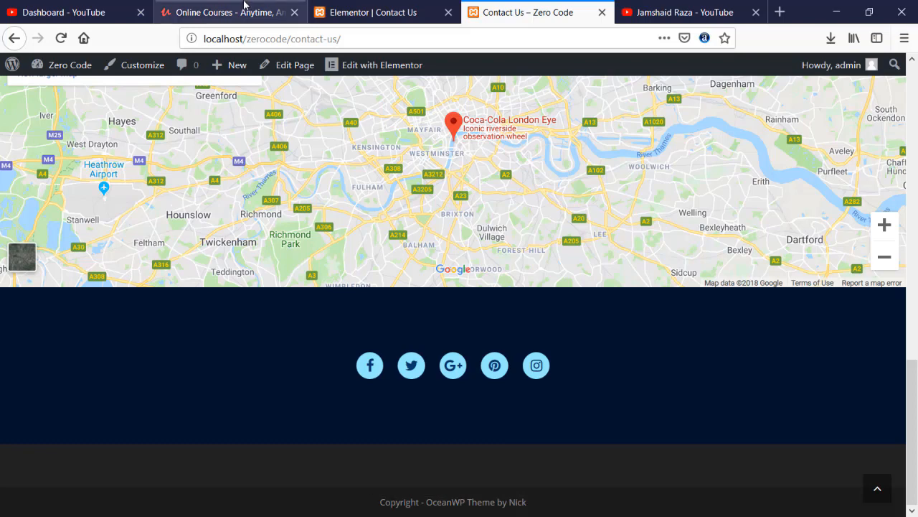
- Exit the Elementor editor back to the WordPress dashboard
{"action": "left_click", "coordinate": [381, 9]}
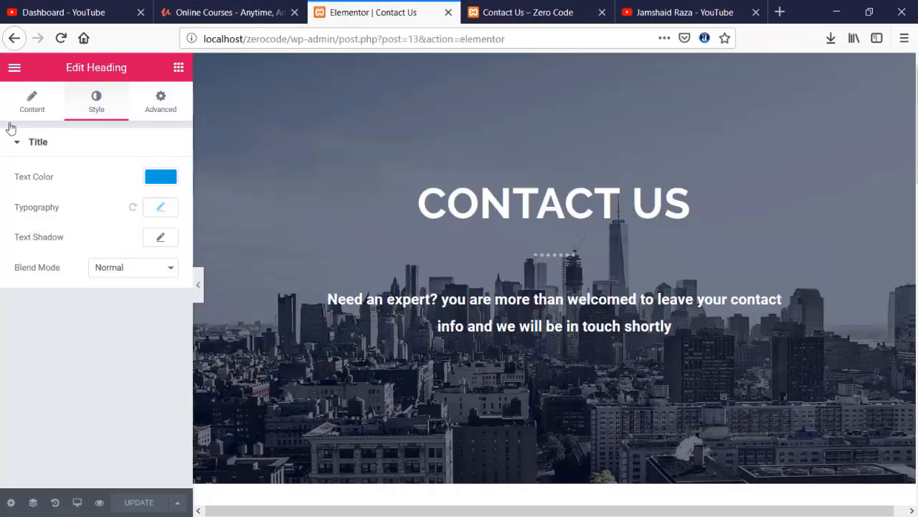
{"action": "left_click", "coordinate": [14, 69]}
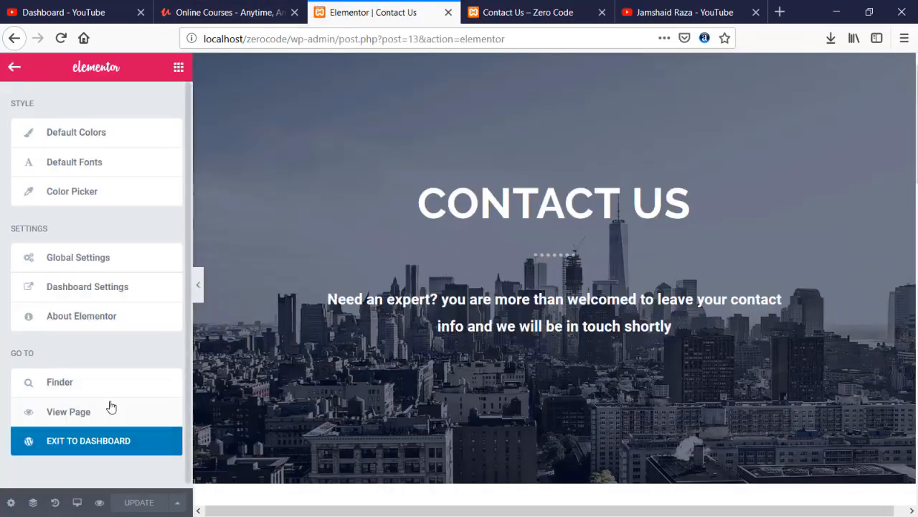
{"action": "left_click", "coordinate": [66, 441]}
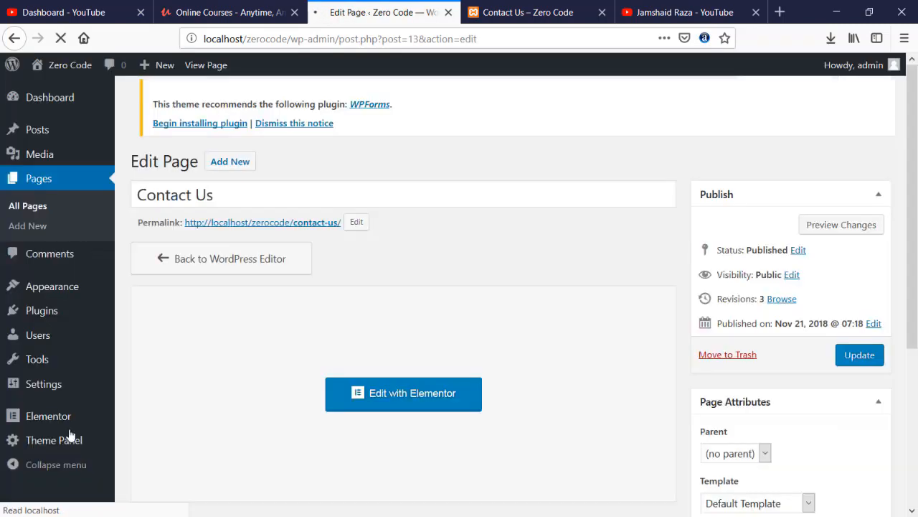
- Check the live Contact Us page, then launch the site Customizer from Appearance
{"action": "left_click", "coordinate": [488, 12]}
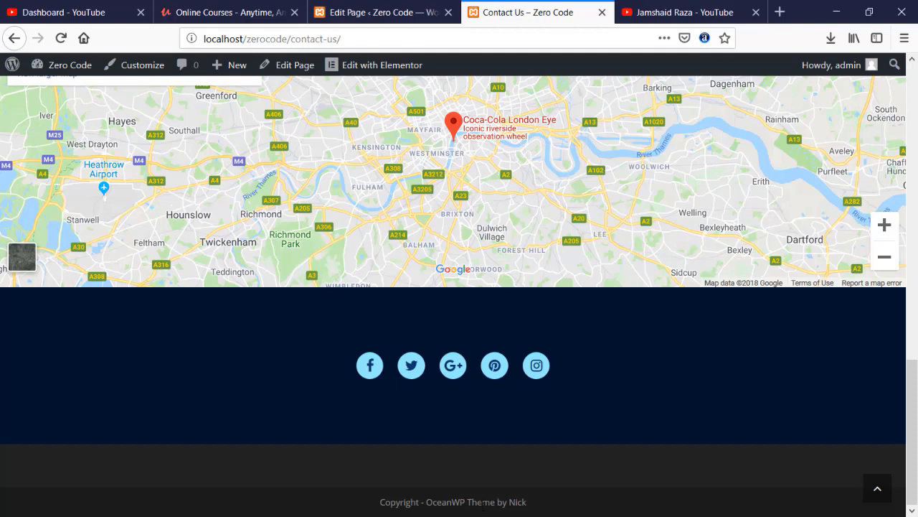
{"action": "scroll", "coordinate": [307, 324], "scroll_direction": "up", "scroll_amount": 10}
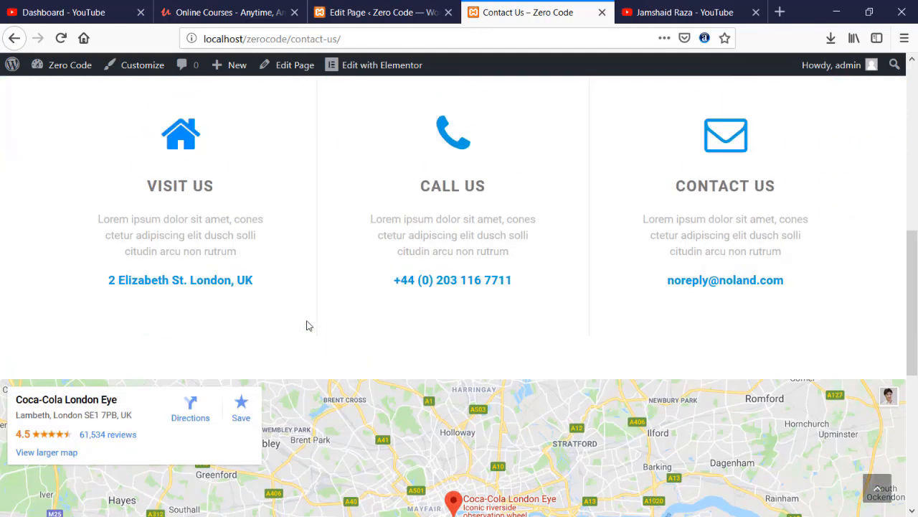
{"action": "scroll", "coordinate": [307, 325], "scroll_direction": "down", "scroll_amount": 10}
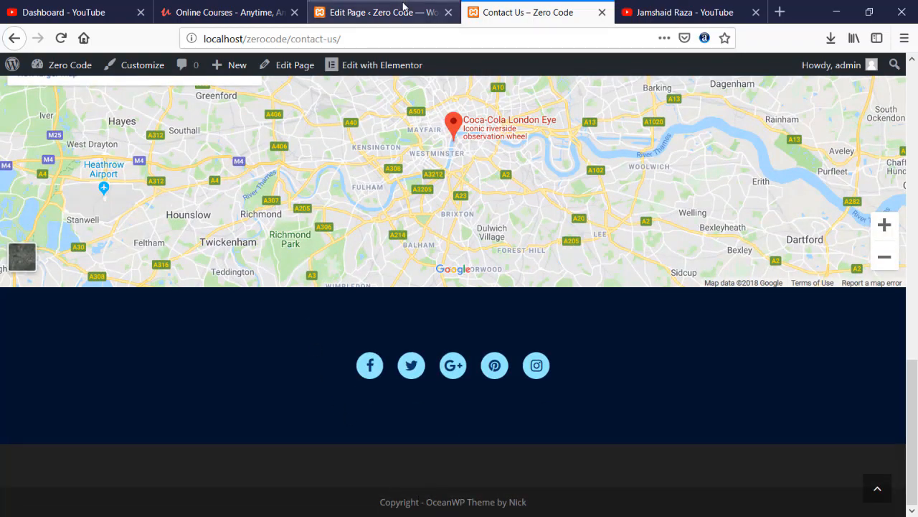
{"action": "left_click", "coordinate": [400, 10]}
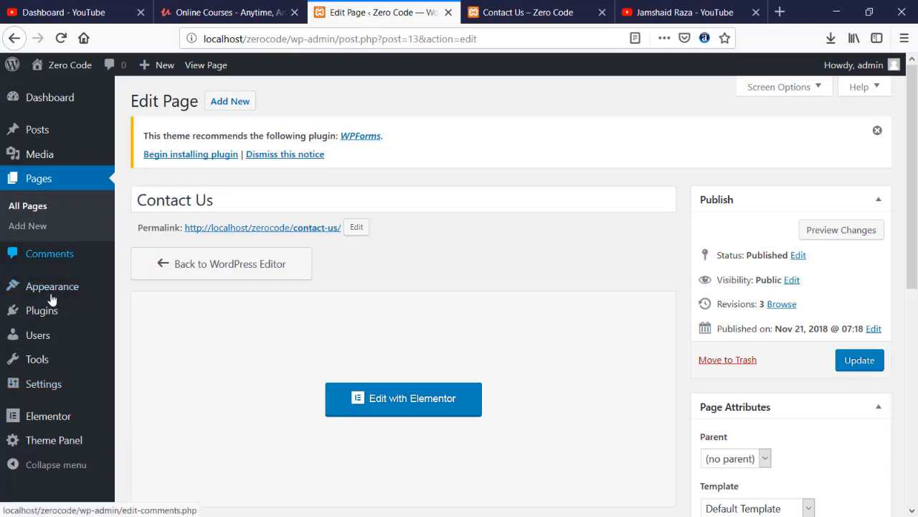
{"action": "mouse_move", "coordinate": [56, 300]}
{"action": "left_click", "coordinate": [170, 316]}
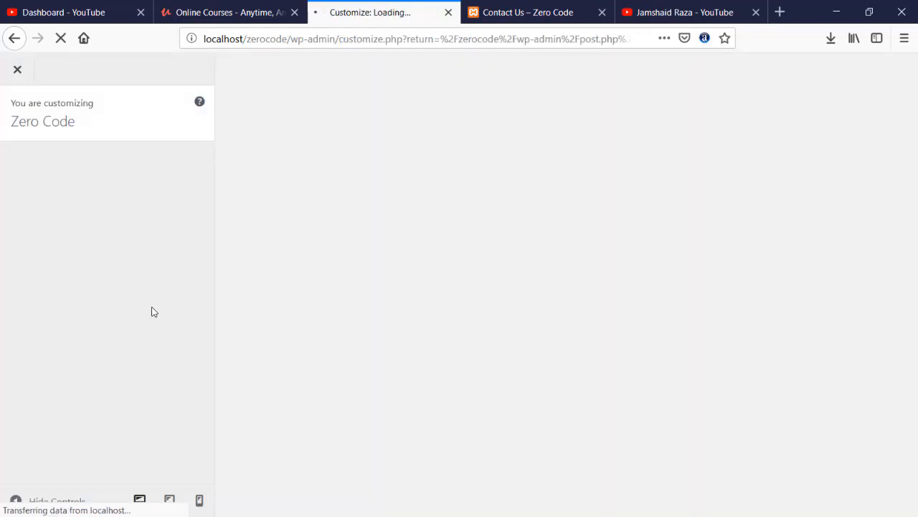
- Glance at the live home page, then go to the Customizer's Footer Bottom copyright settings
{"action": "left_click", "coordinate": [509, 17]}
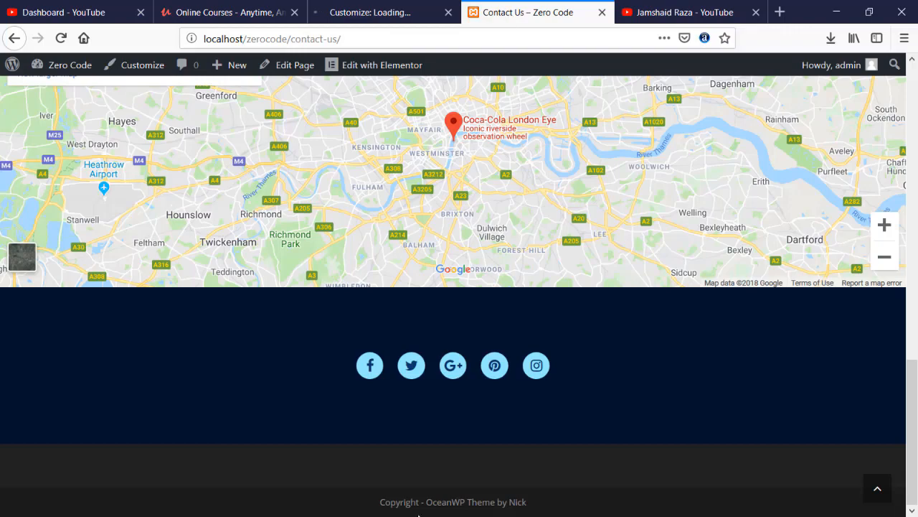
{"action": "scroll", "coordinate": [385, 405], "scroll_direction": "up", "scroll_amount": 15}
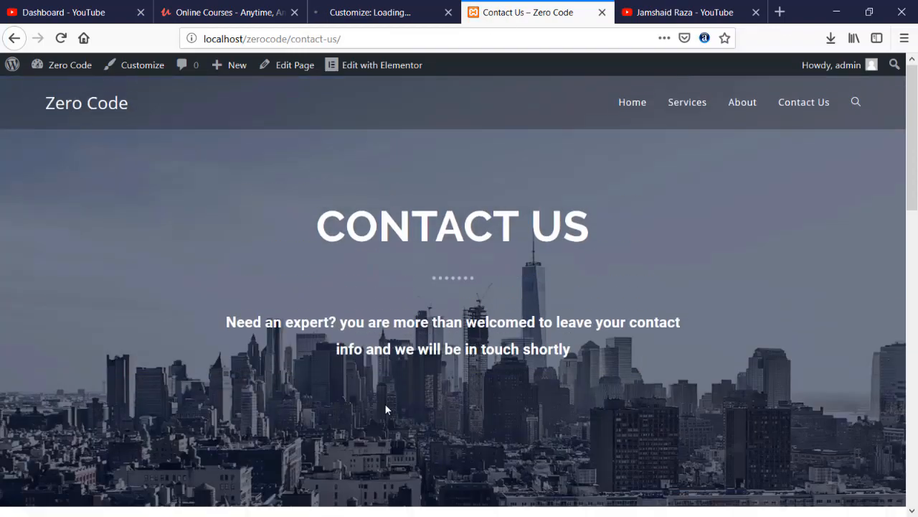
{"action": "left_click", "coordinate": [636, 107]}
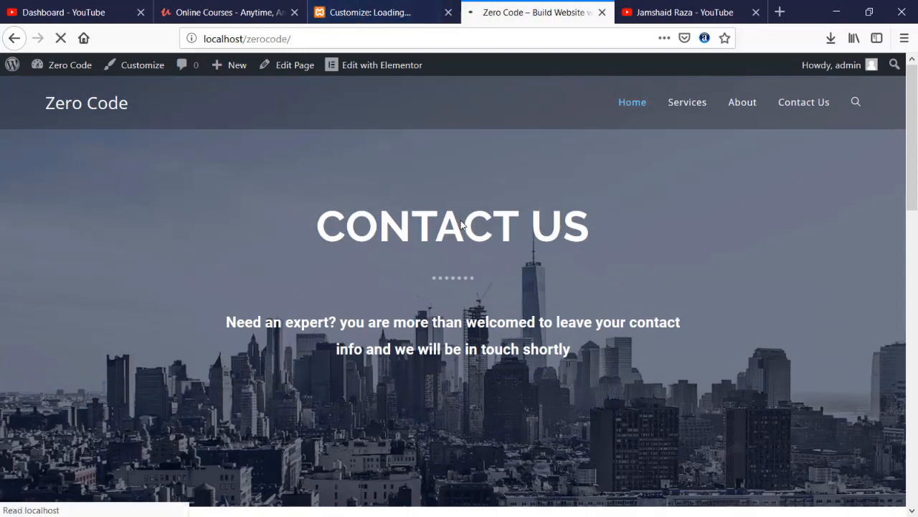
{"action": "scroll", "coordinate": [461, 216], "scroll_direction": "down", "scroll_amount": 12}
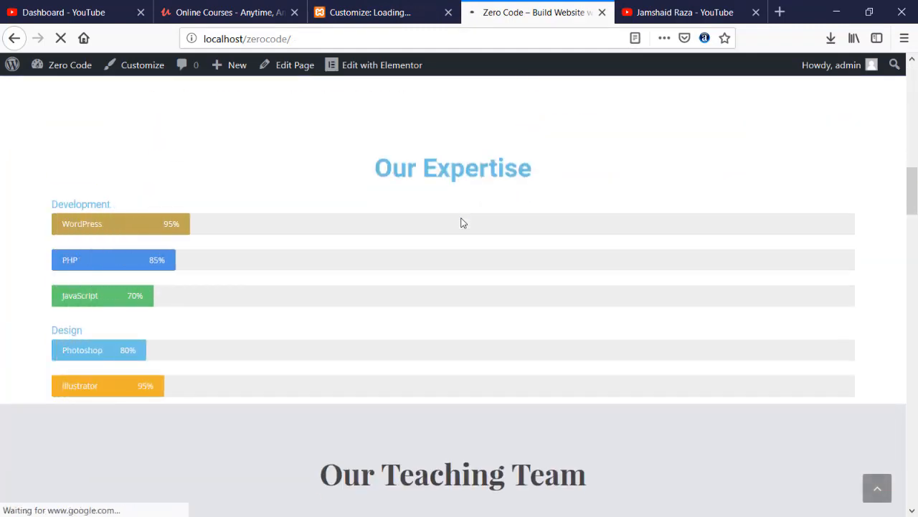
{"action": "left_click", "coordinate": [346, 5]}
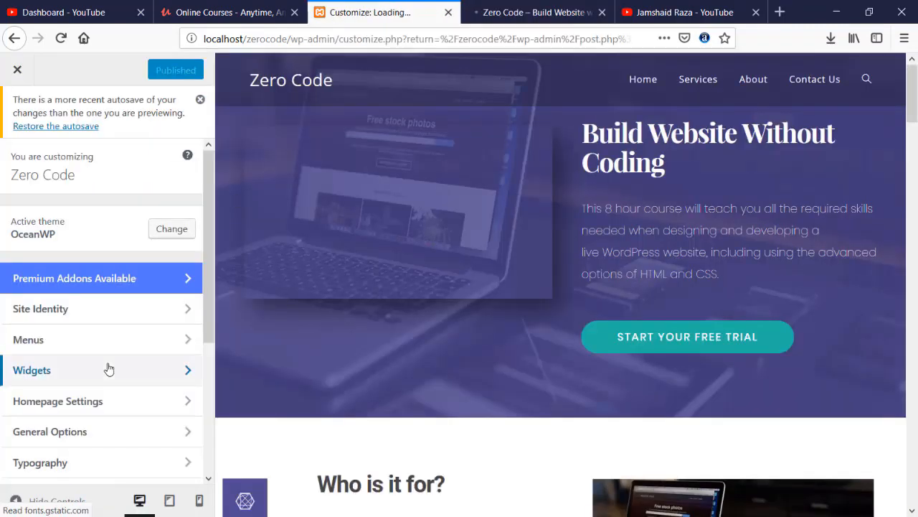
{"action": "scroll", "coordinate": [108, 368], "scroll_direction": "down", "scroll_amount": 3}
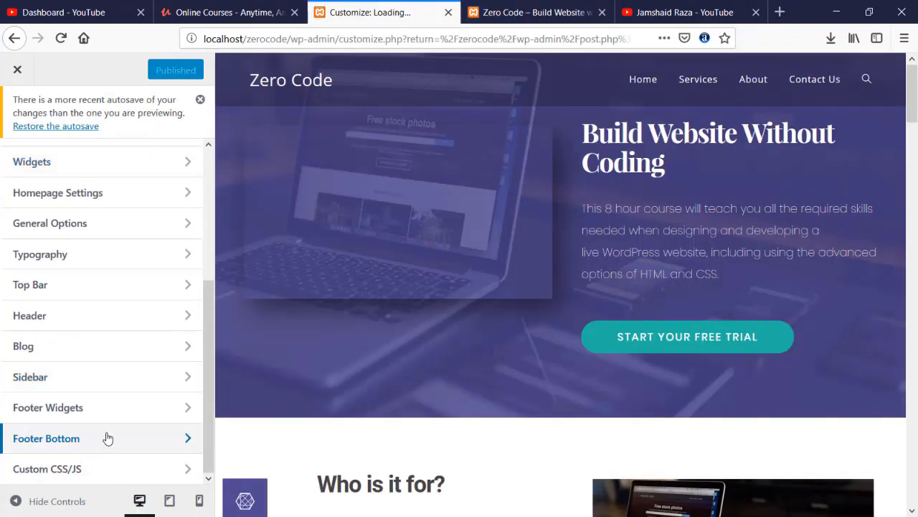
{"action": "left_click", "coordinate": [107, 438]}
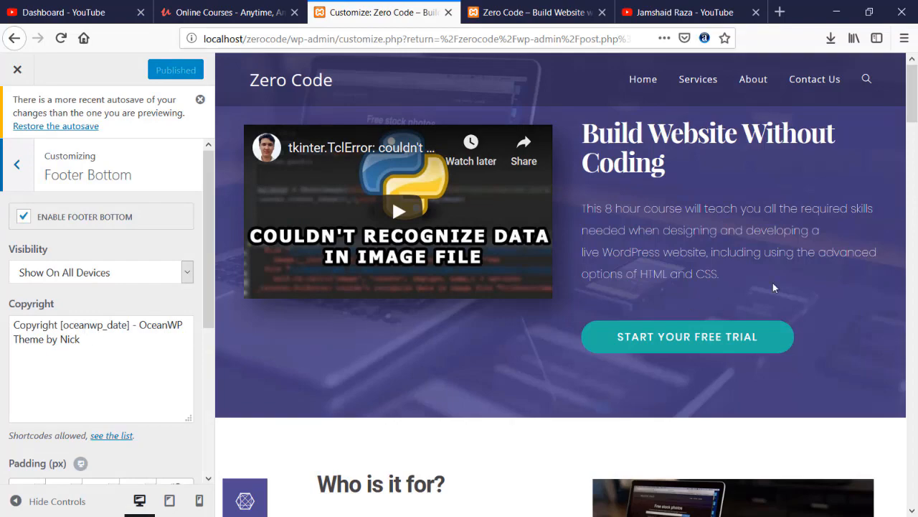
- Change the footer copyright to 'Copyright [oceanwp_date] - Zero Code' and publish
{"action": "left_click_drag", "start_coordinate": [914, 108], "coordinate": [915, 511]}
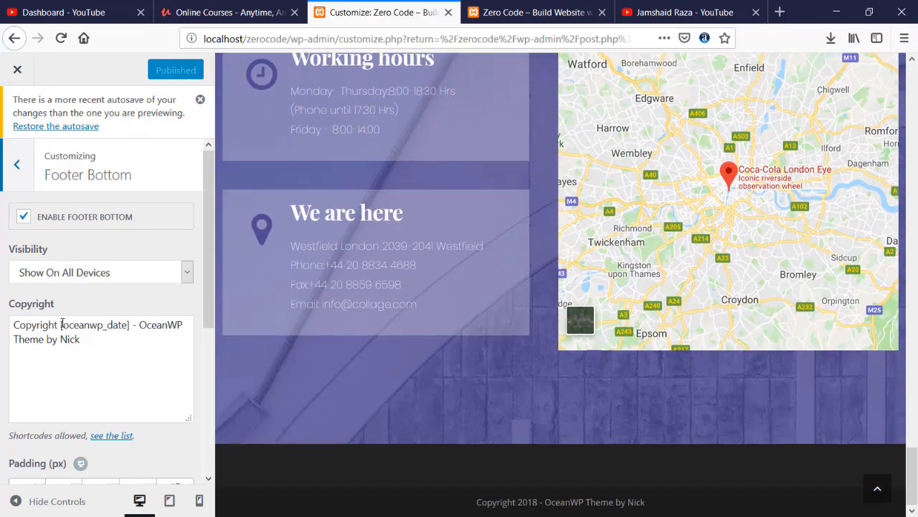
{"action": "left_click_drag", "start_coordinate": [129, 325], "coordinate": [61, 325]}
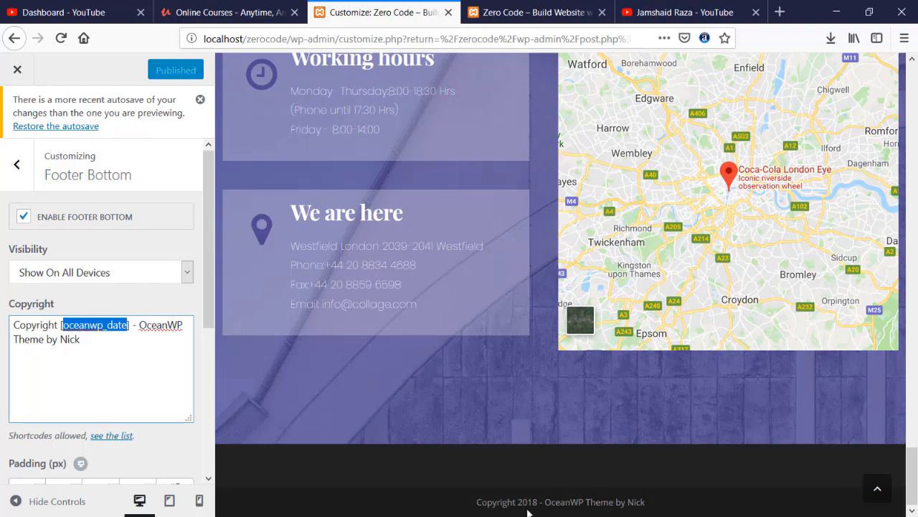
{"action": "left_click", "coordinate": [55, 327]}
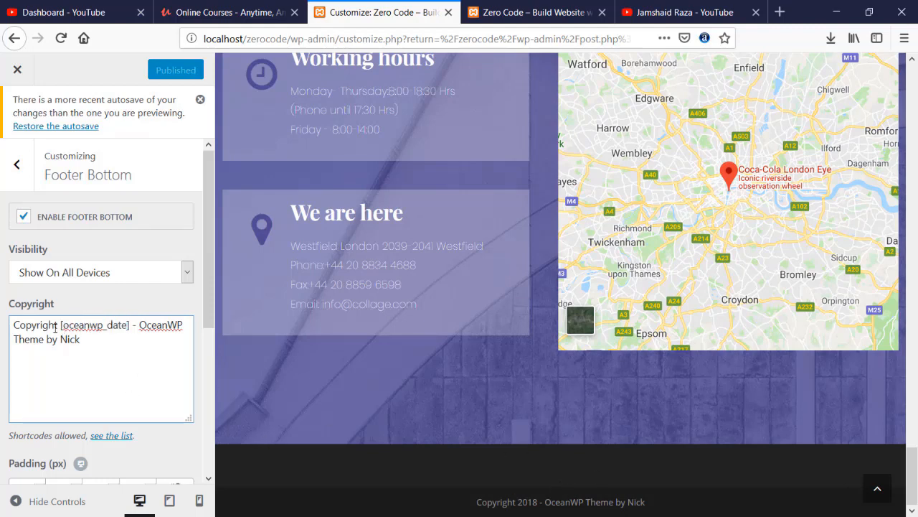
{"action": "left_click_drag", "start_coordinate": [67, 325], "coordinate": [188, 342]}
{"action": "type", "text": "Z"}
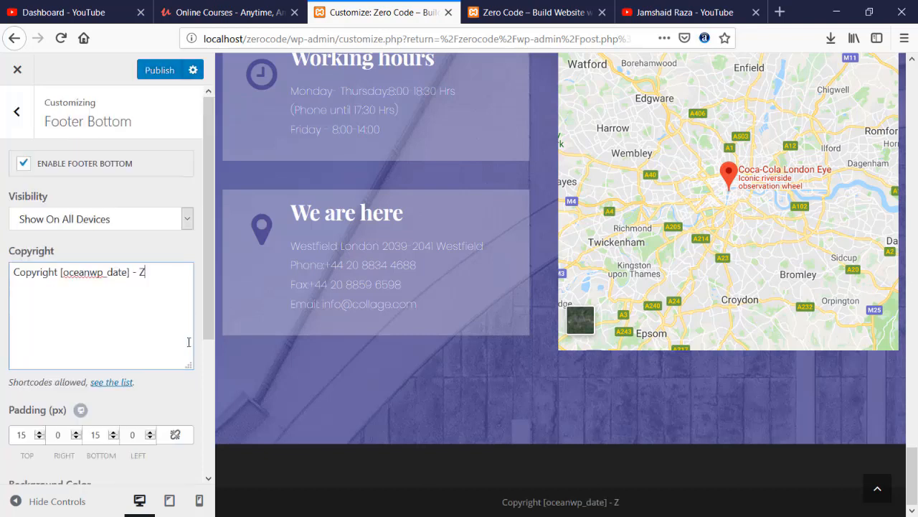
{"action": "type", "text": "eo"}
{"action": "key", "text": "BackSpace"}
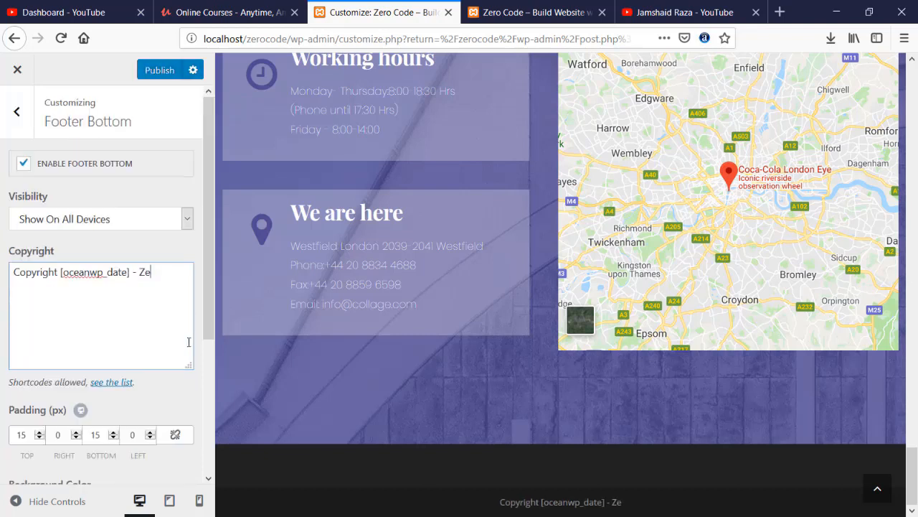
{"action": "type", "text": "R"}
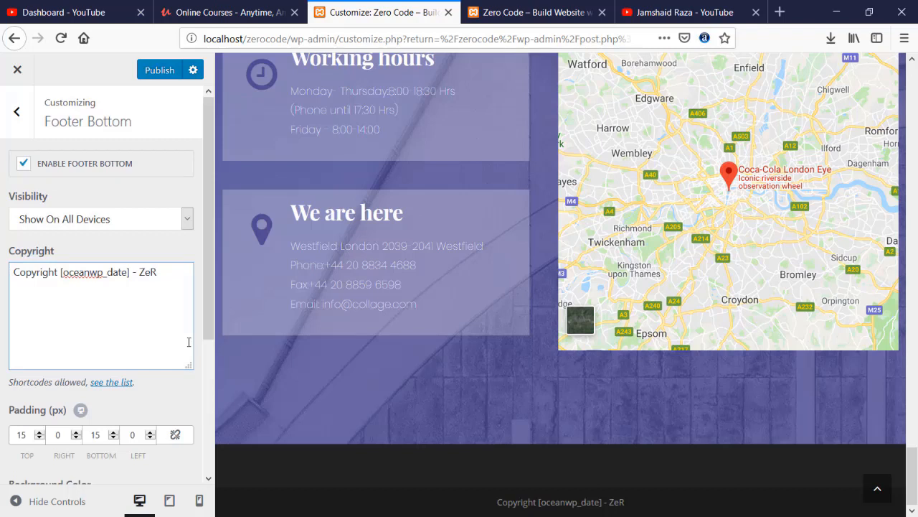
{"action": "type", "text": "o"}
{"action": "key", "text": "BackSpace"}
{"action": "key", "text": "BackSpace"}
{"action": "type", "text": "ro"}
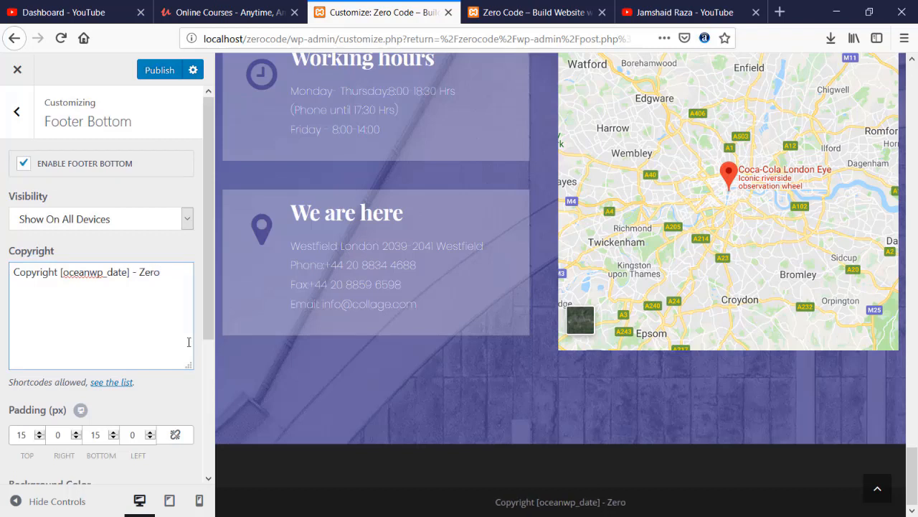
{"action": "type", "text": " Cod"}
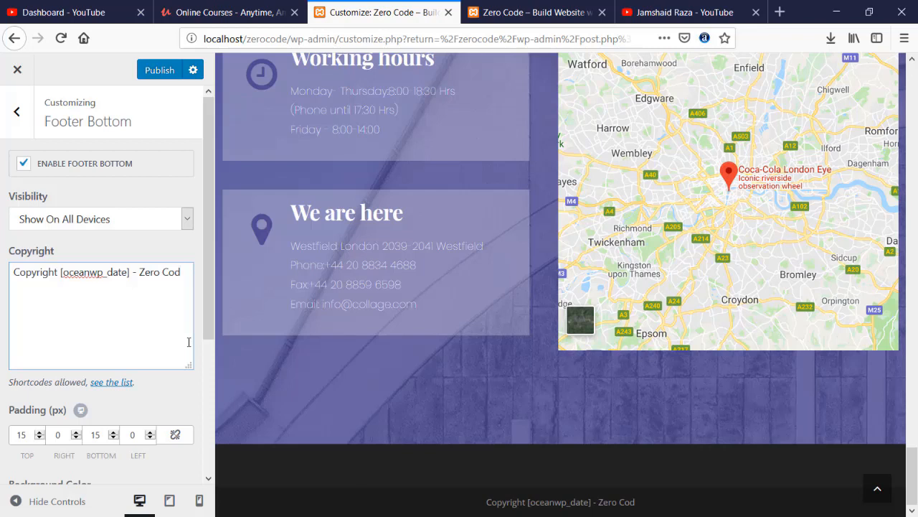
{"action": "type", "text": "e"}
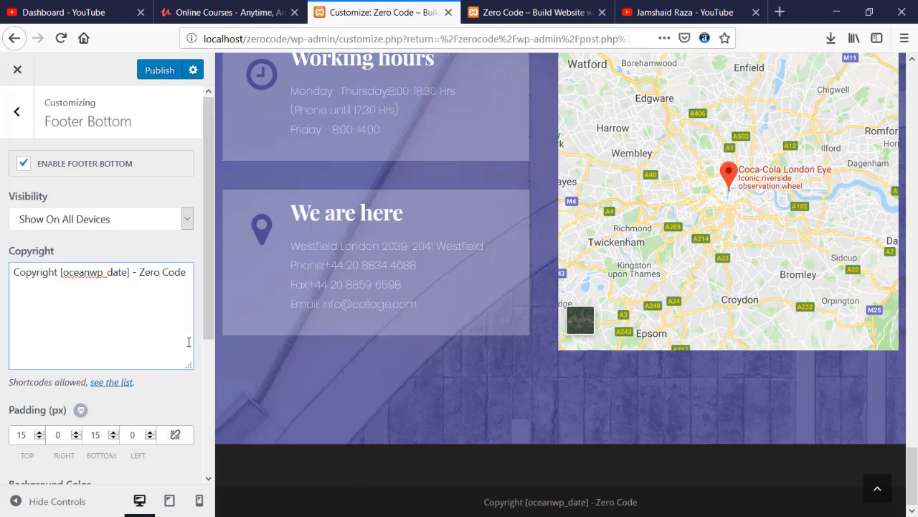
{"action": "left_click", "coordinate": [155, 74]}
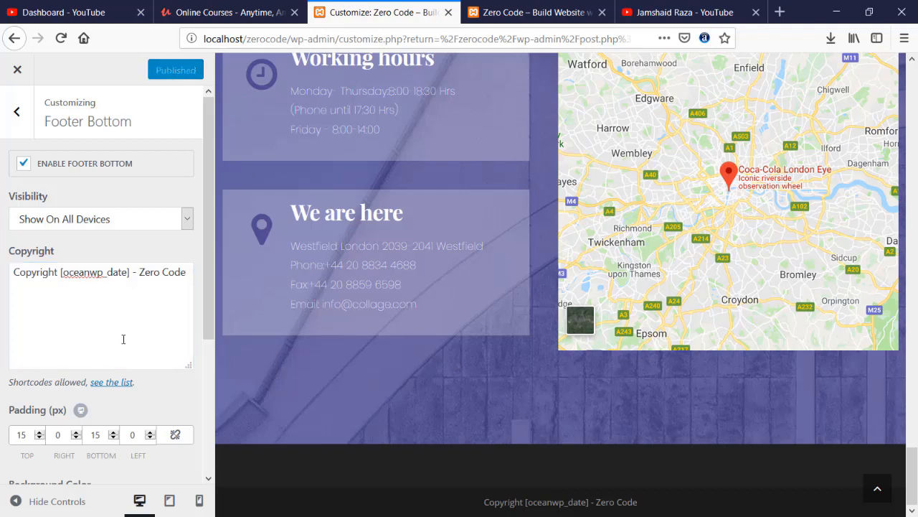
- Reload the live home page, confirm the footer reads 'Copyright 2018 - Zero Code', and return to the top
{"action": "left_click", "coordinate": [502, 12]}
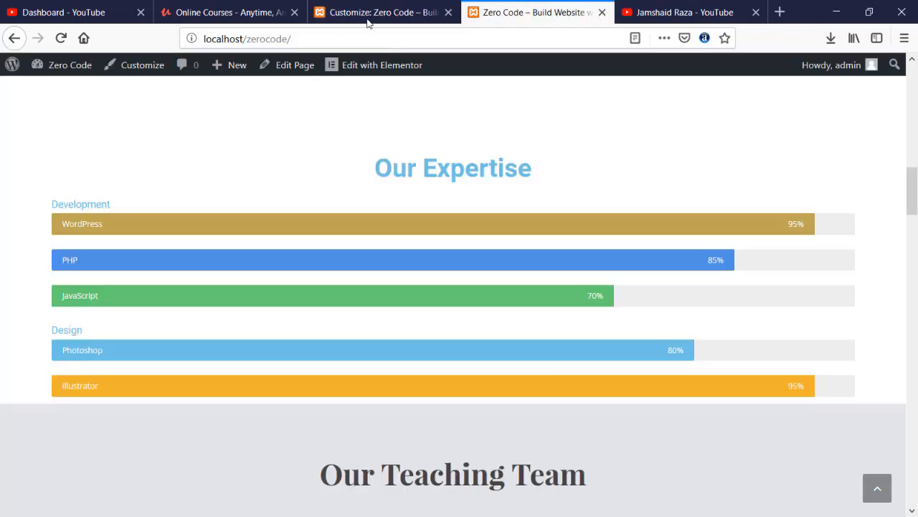
{"action": "left_click", "coordinate": [61, 38]}
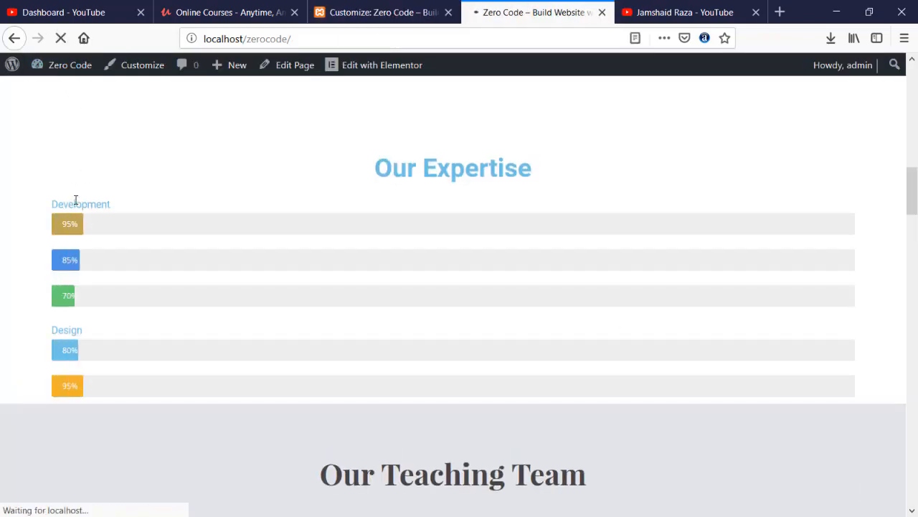
{"action": "scroll", "coordinate": [76, 203], "scroll_direction": "down", "scroll_amount": 10}
{"action": "scroll", "coordinate": [76, 203], "scroll_direction": "down", "scroll_amount": 15}
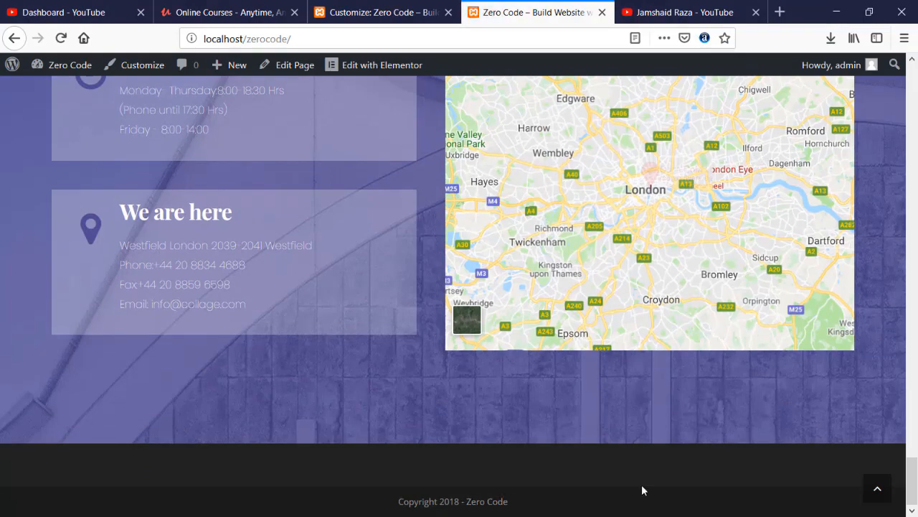
{"action": "left_click", "coordinate": [874, 485]}
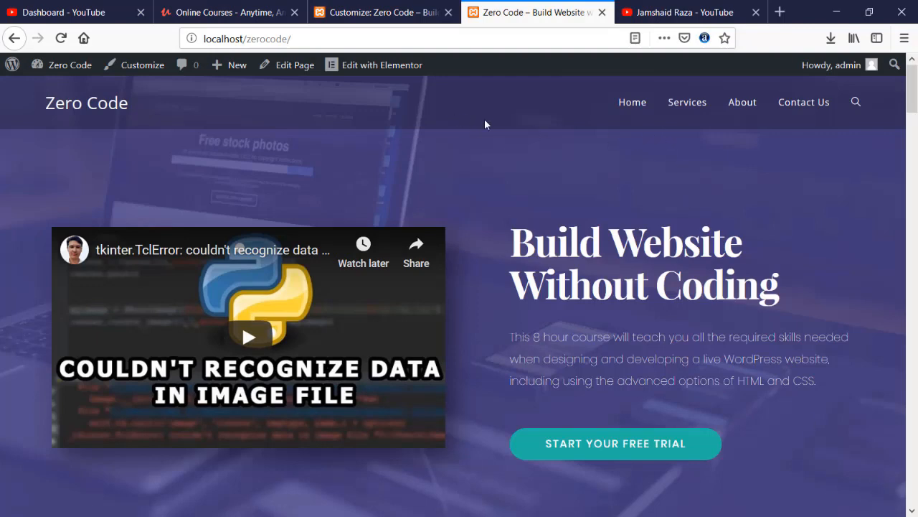
{"action": "mouse_move", "coordinate": [908, 104]}
{"action": "left_mouse_down"}
{"action": "mouse_move", "coordinate": [908, 488]}
{"action": "mouse_move", "coordinate": [915, 109]}
{"action": "left_mouse_up"}
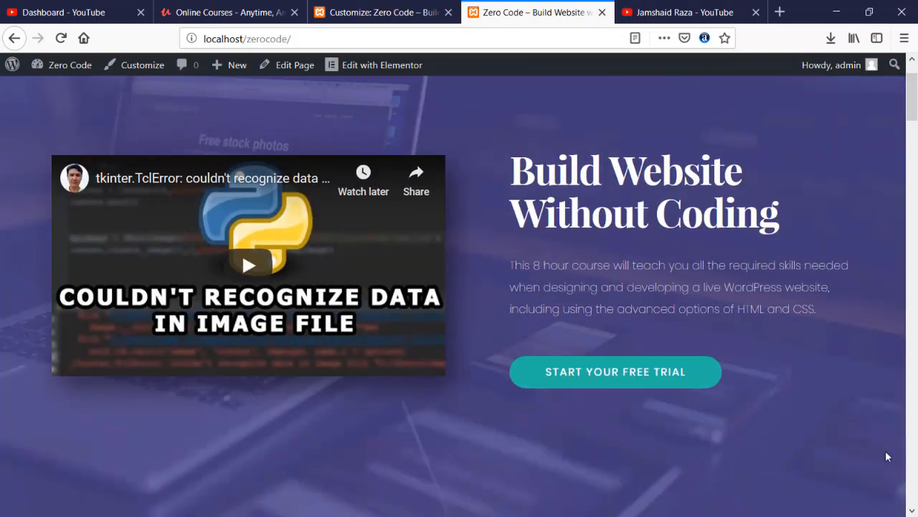
{"action": "scroll", "coordinate": [859, 253], "scroll_direction": "down", "scroll_amount": 5}
{"action": "left_click", "coordinate": [876, 488]}
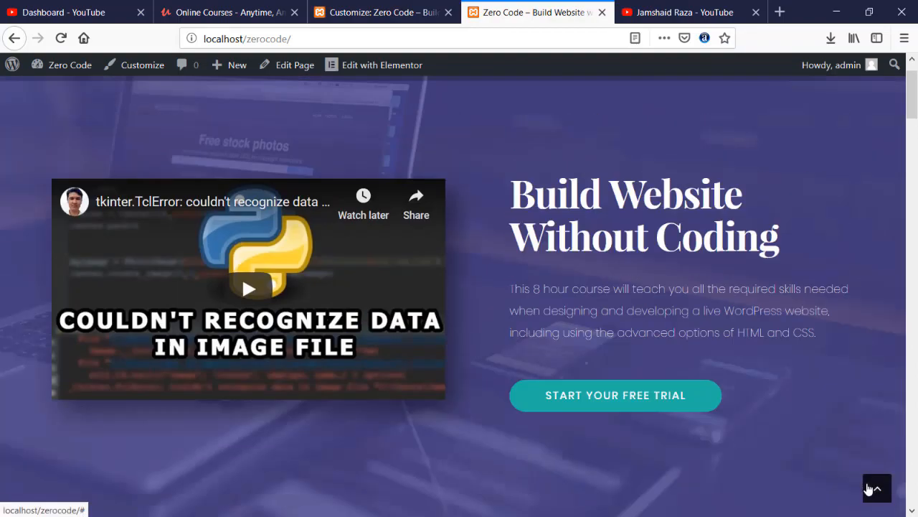
- Scroll through the live Services page
{"action": "left_click", "coordinate": [678, 103]}
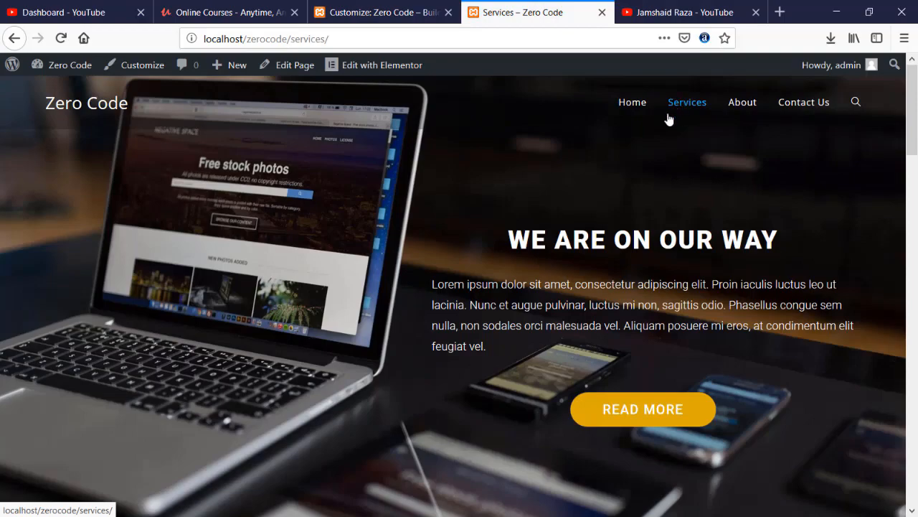
{"action": "scroll", "coordinate": [553, 194], "scroll_direction": "down", "scroll_amount": 5}
{"action": "scroll", "coordinate": [555, 200], "scroll_direction": "down", "scroll_amount": 15}
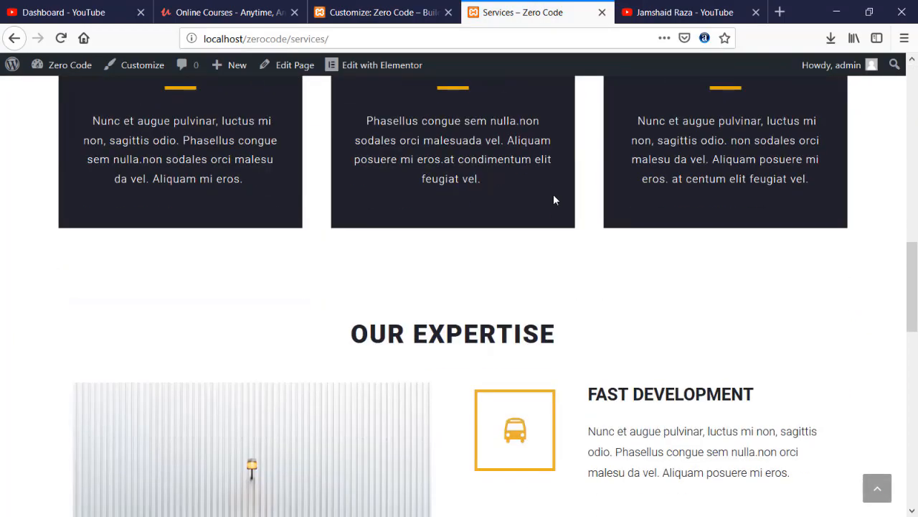
{"action": "scroll", "coordinate": [555, 200], "scroll_direction": "up", "scroll_amount": 6}
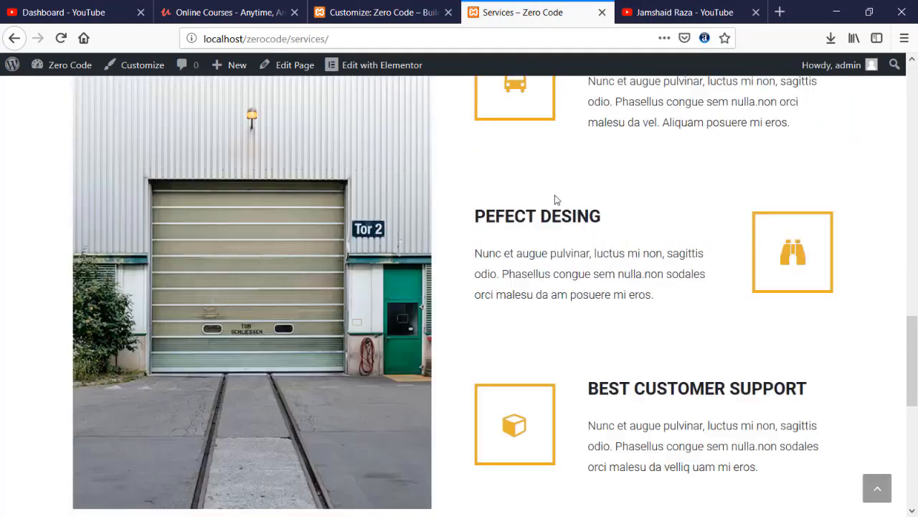
{"action": "scroll", "coordinate": [554, 199], "scroll_direction": "down", "scroll_amount": 3}
{"action": "scroll", "coordinate": [554, 200], "scroll_direction": "up", "scroll_amount": 8}
{"action": "scroll", "coordinate": [553, 199], "scroll_direction": "up", "scroll_amount": 3}
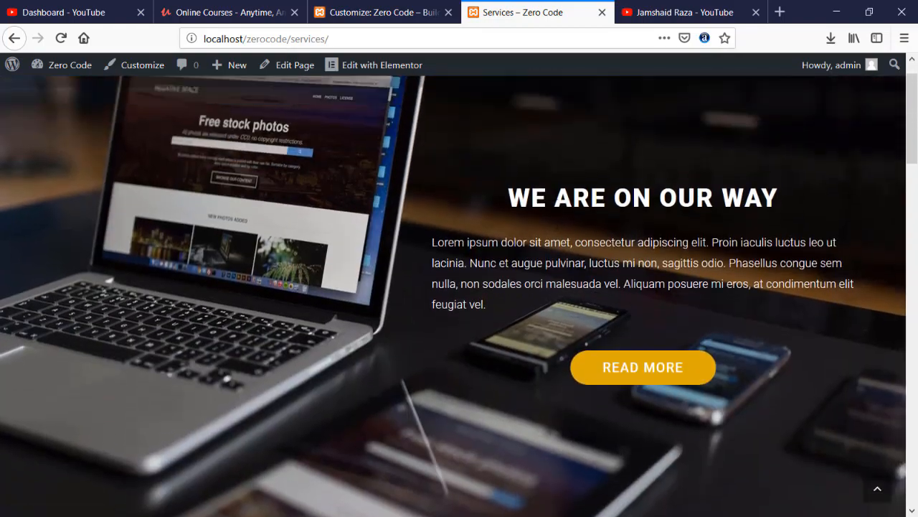
- Scroll through the live About page
{"action": "left_click", "coordinate": [752, 105]}
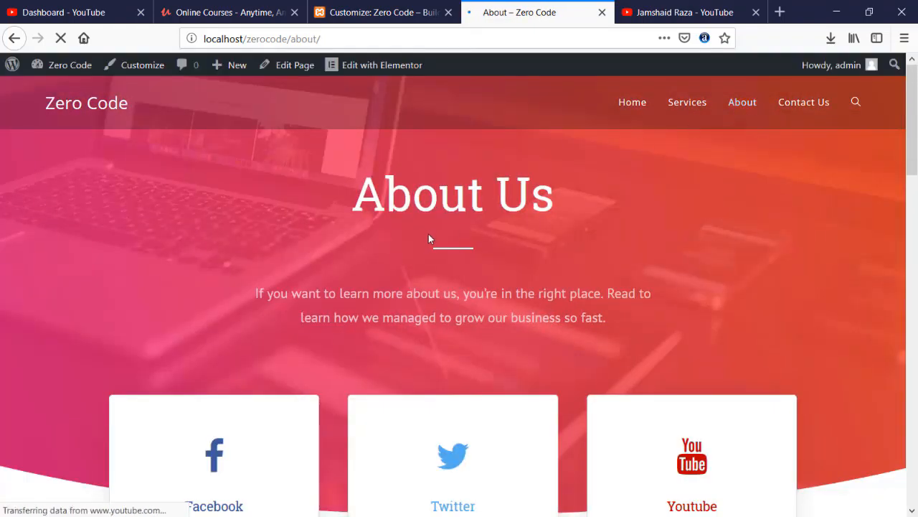
{"action": "scroll", "coordinate": [246, 232], "scroll_direction": "down", "scroll_amount": 8}
{"action": "scroll", "coordinate": [246, 228], "scroll_direction": "up", "scroll_amount": 8}
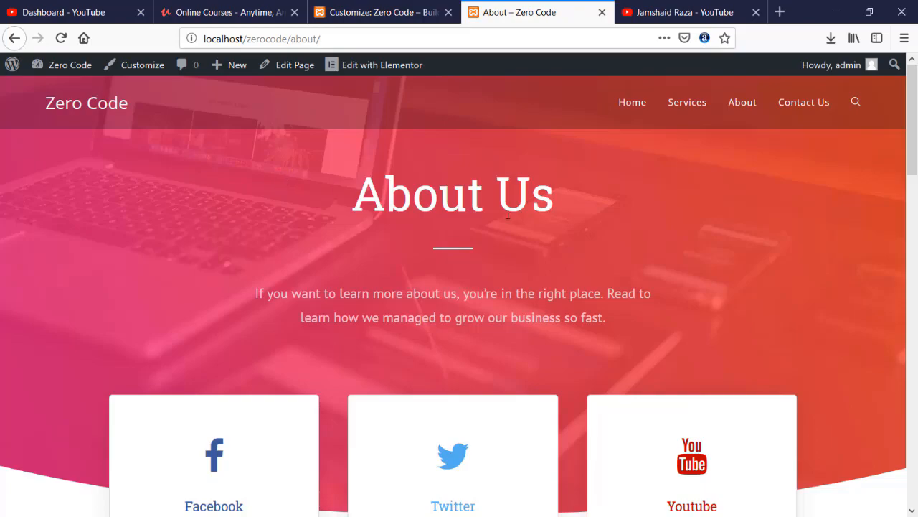
{"action": "scroll", "coordinate": [516, 215], "scroll_direction": "down", "scroll_amount": 20}
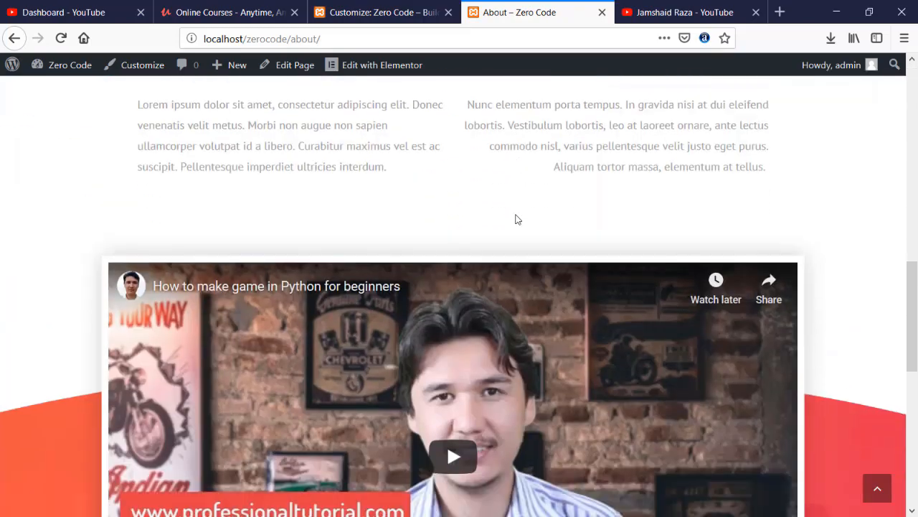
{"action": "scroll", "coordinate": [516, 215], "scroll_direction": "up", "scroll_amount": 6}
{"action": "scroll", "coordinate": [498, 242], "scroll_direction": "down", "scroll_amount": 2}
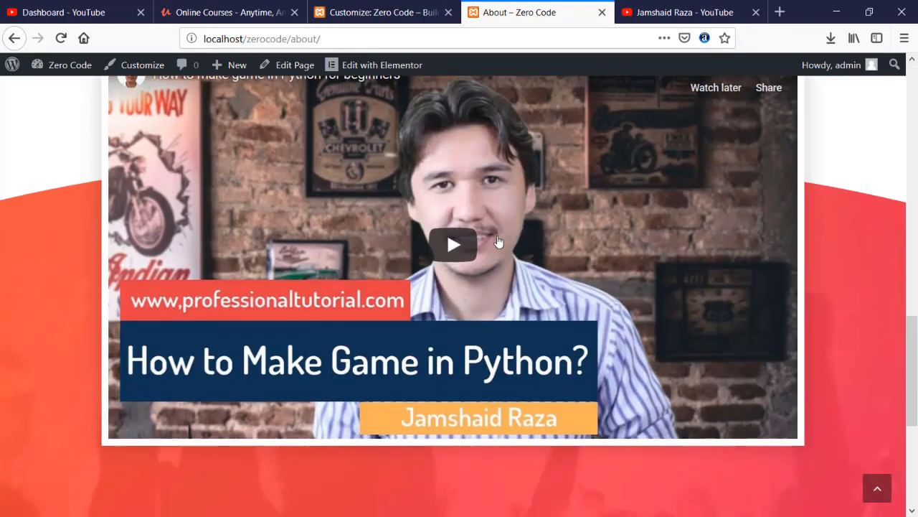
{"action": "scroll", "coordinate": [445, 249], "scroll_direction": "up", "scroll_amount": 5}
{"action": "scroll", "coordinate": [445, 249], "scroll_direction": "up", "scroll_amount": 8}
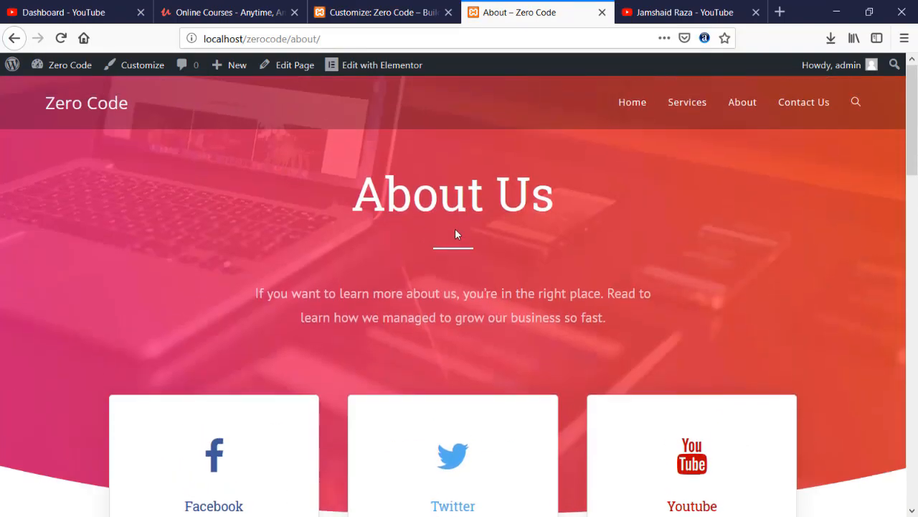
{"action": "scroll", "coordinate": [432, 232], "scroll_direction": "down", "scroll_amount": 9}
{"action": "scroll", "coordinate": [385, 186], "scroll_direction": "down", "scroll_amount": 3}
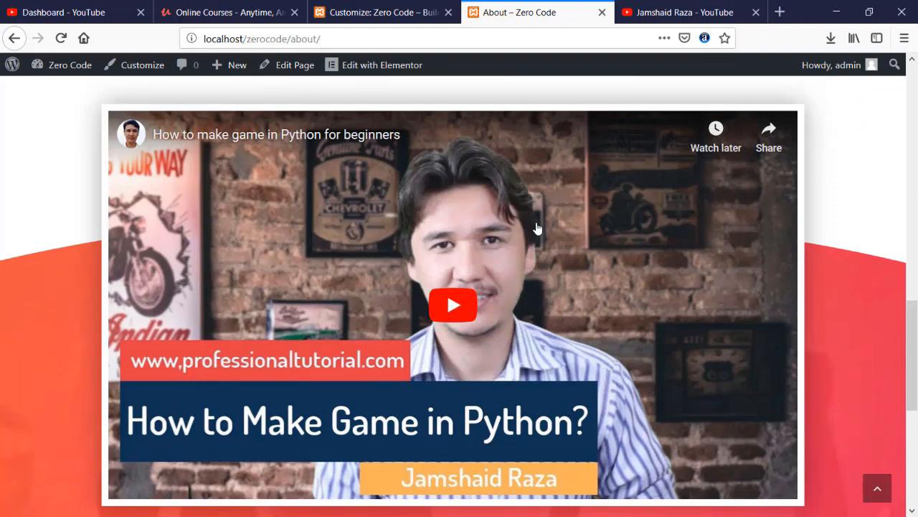
{"action": "scroll", "coordinate": [537, 229], "scroll_direction": "up", "scroll_amount": 10}
- Review the live Contact Us page, then return to the home page
{"action": "left_click", "coordinate": [818, 103]}
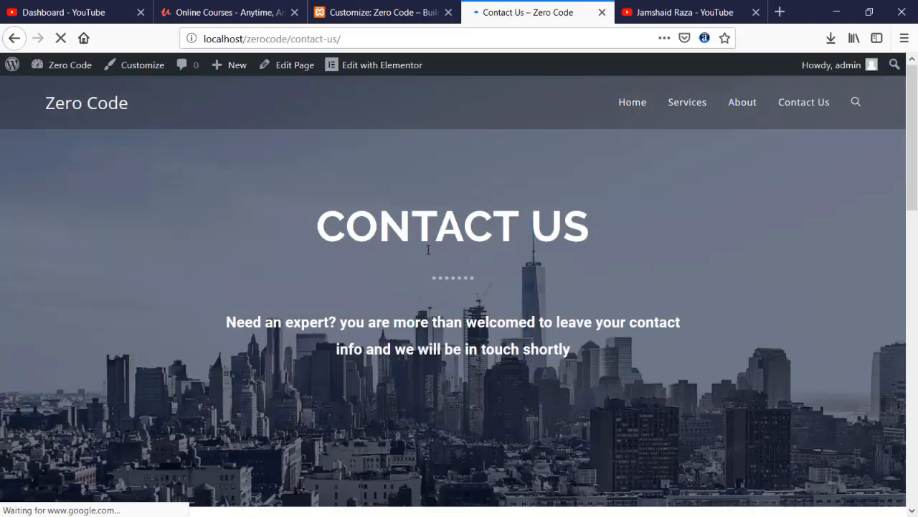
{"action": "scroll", "coordinate": [427, 249], "scroll_direction": "down", "scroll_amount": 6}
{"action": "scroll", "coordinate": [428, 249], "scroll_direction": "down", "scroll_amount": 5}
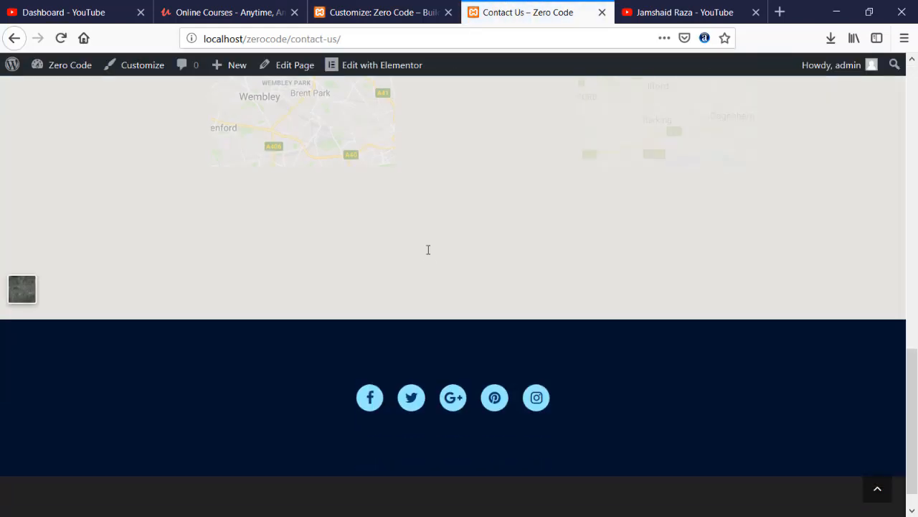
{"action": "scroll", "coordinate": [428, 248], "scroll_direction": "up", "scroll_amount": 1}
{"action": "scroll", "coordinate": [428, 252], "scroll_direction": "up", "scroll_amount": 10}
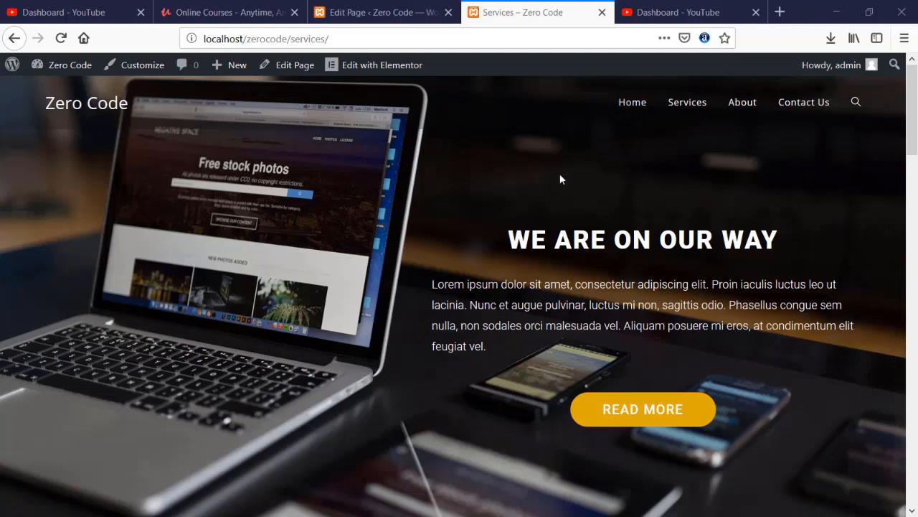
{"action": "scroll", "coordinate": [561, 178], "scroll_direction": "down", "scroll_amount": 10}
{"action": "scroll", "coordinate": [562, 179], "scroll_direction": "down", "scroll_amount": 10}
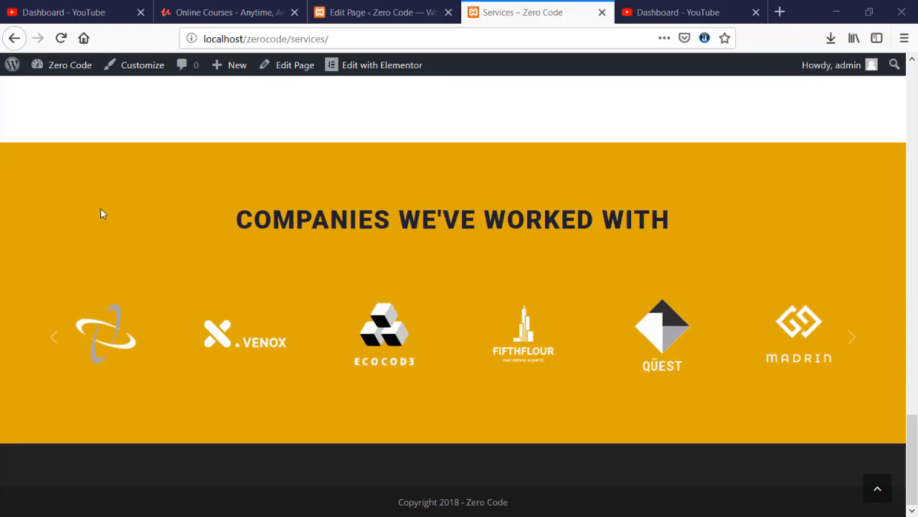
{"action": "scroll", "coordinate": [103, 210], "scroll_direction": "up", "scroll_amount": 15}
{"action": "scroll", "coordinate": [325, 268], "scroll_direction": "down", "scroll_amount": 10}
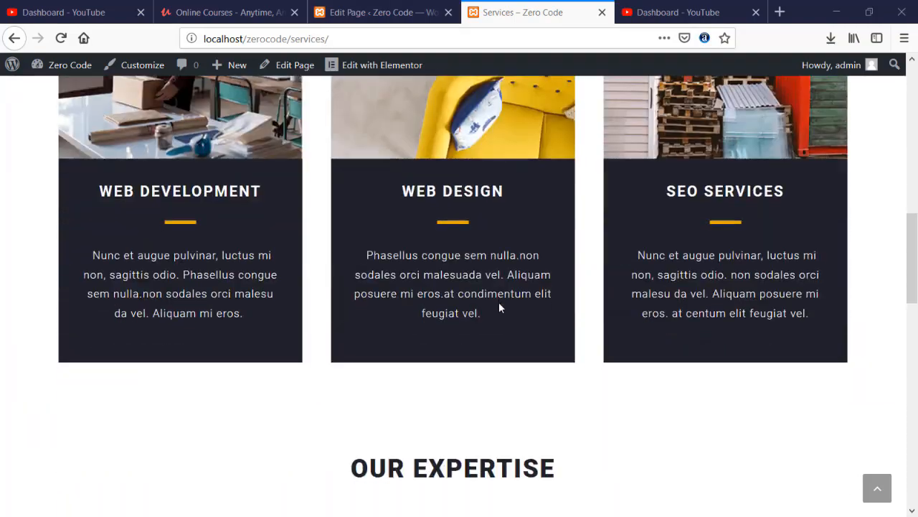
{"action": "scroll", "coordinate": [533, 416], "scroll_direction": "down", "scroll_amount": 3}
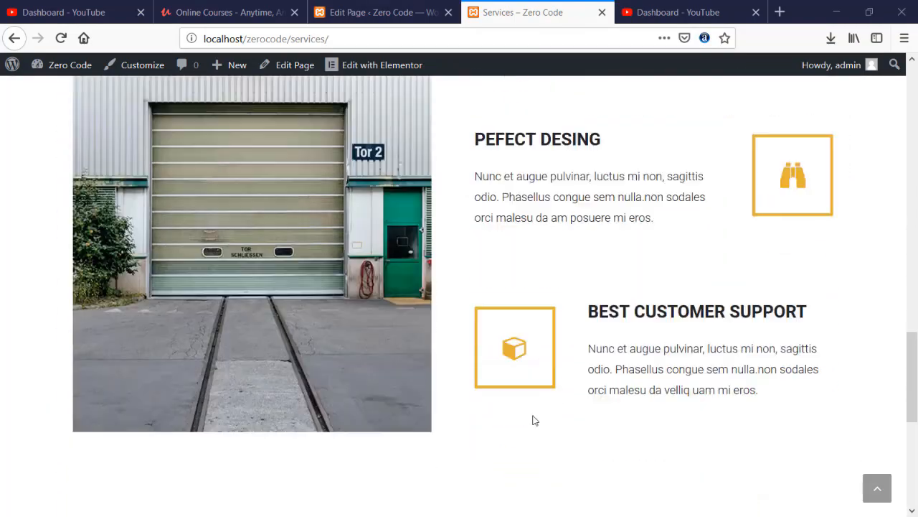
{"action": "scroll", "coordinate": [803, 121], "scroll_direction": "up", "scroll_amount": 12}
{"action": "scroll", "coordinate": [742, 144], "scroll_direction": "up", "scroll_amount": 3}
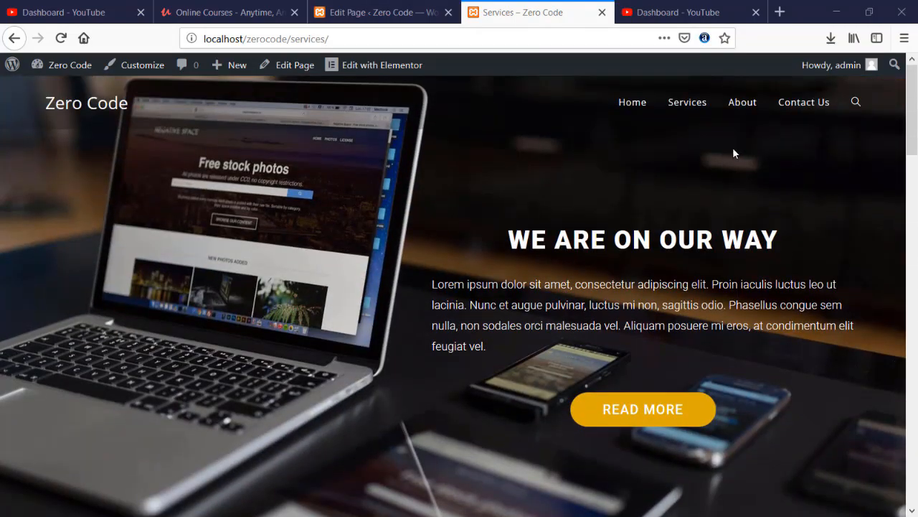
{"action": "left_click", "coordinate": [634, 105]}
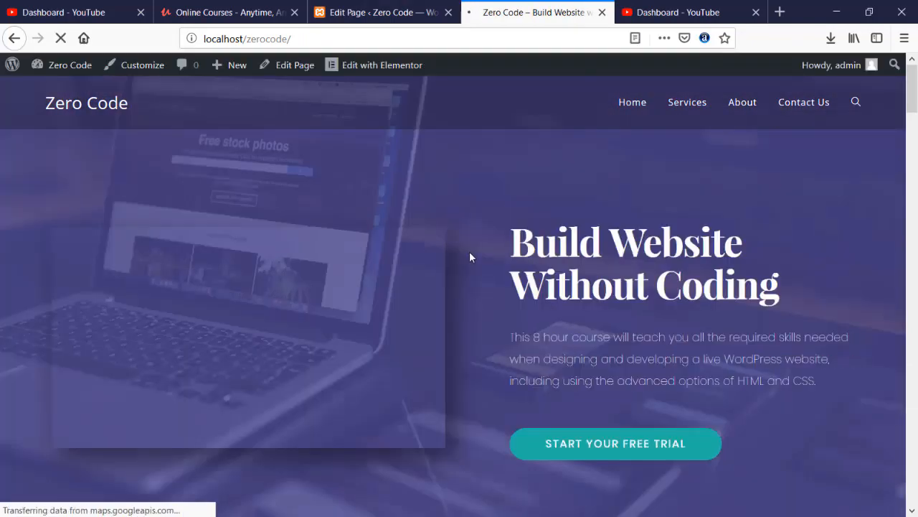
- Scroll through the live home page and the Services page
{"action": "scroll", "coordinate": [470, 257], "scroll_direction": "down", "scroll_amount": 7}
{"action": "scroll", "coordinate": [470, 257], "scroll_direction": "down", "scroll_amount": 15}
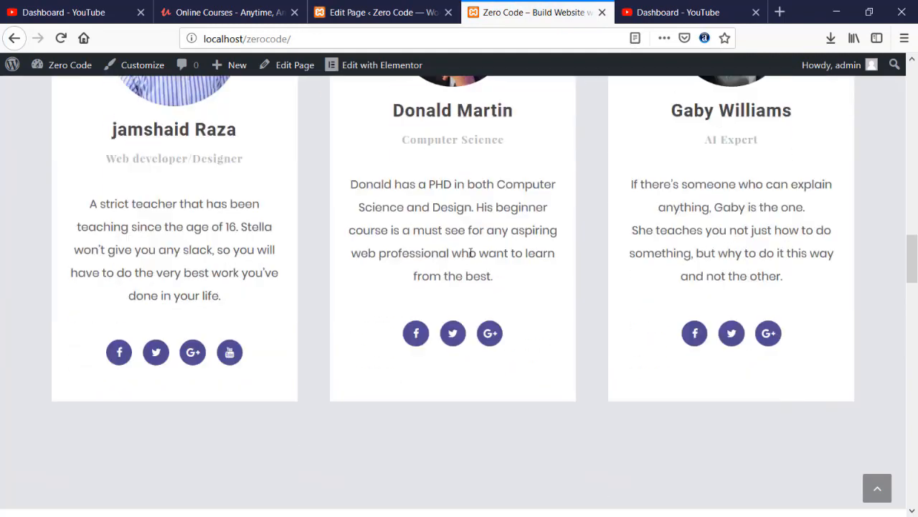
{"action": "scroll", "coordinate": [470, 257], "scroll_direction": "down", "scroll_amount": 10}
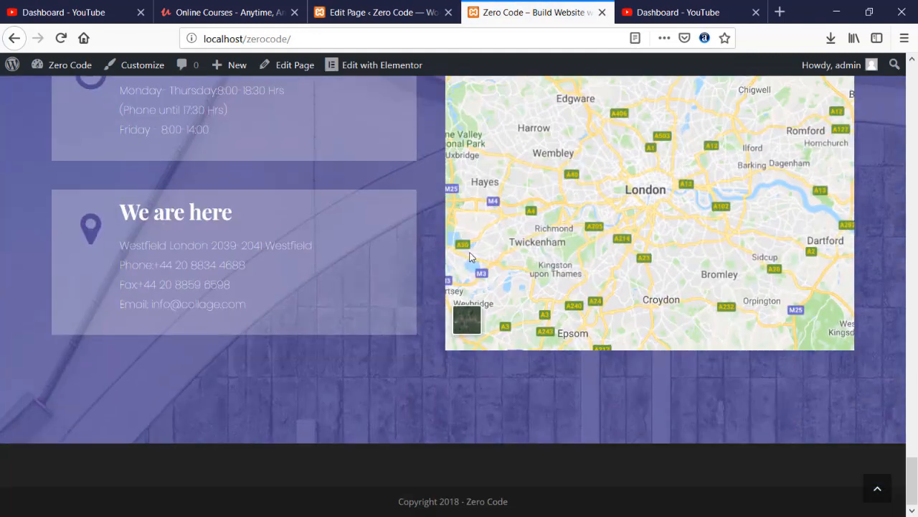
{"action": "scroll", "coordinate": [470, 257], "scroll_direction": "up", "scroll_amount": 10}
{"action": "scroll", "coordinate": [470, 257], "scroll_direction": "up", "scroll_amount": 20}
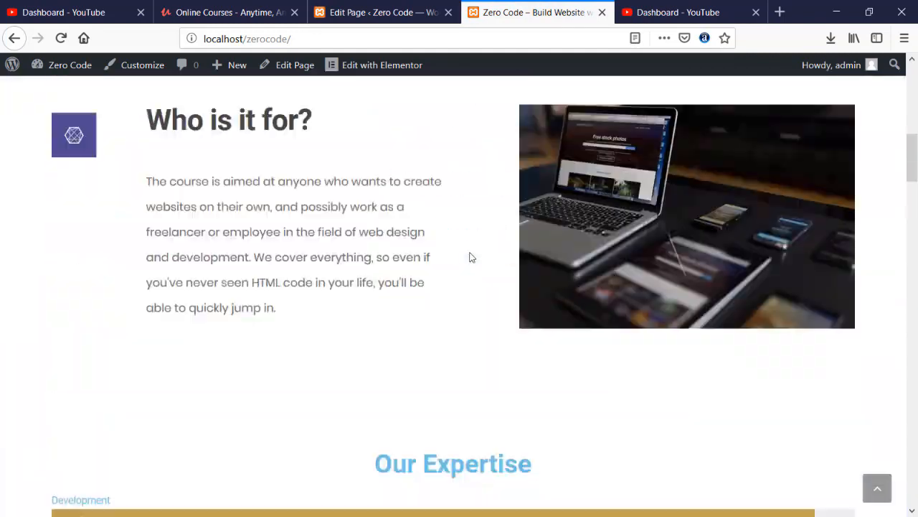
{"action": "scroll", "coordinate": [623, 124], "scroll_direction": "down", "scroll_amount": 2}
{"action": "scroll", "coordinate": [646, 124], "scroll_direction": "up", "scroll_amount": 2}
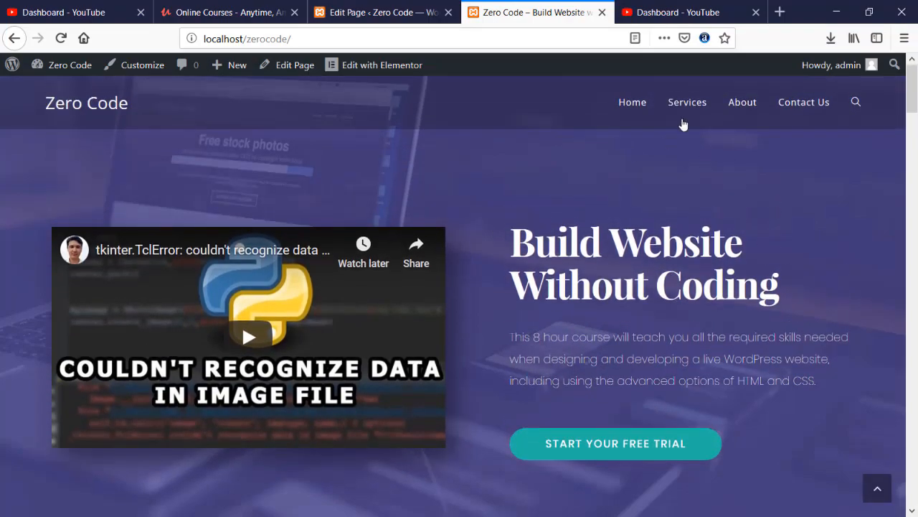
{"action": "left_click", "coordinate": [685, 120]}
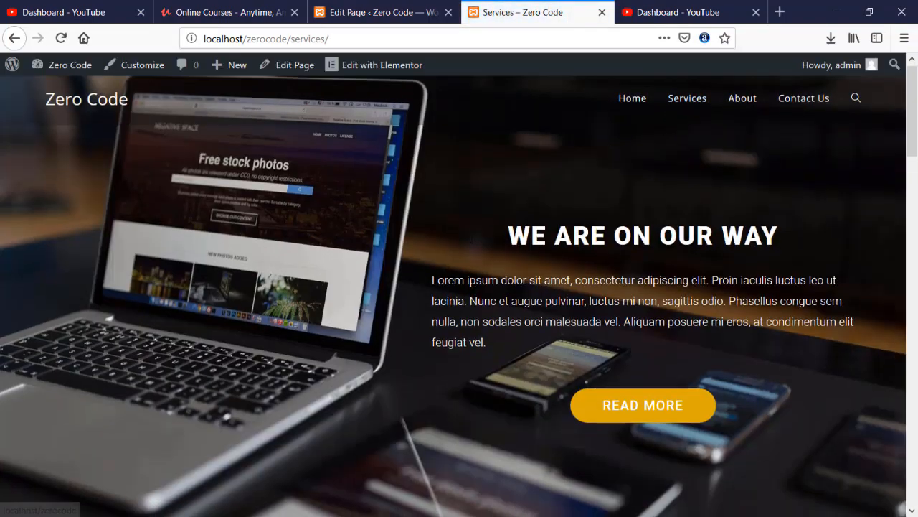
{"action": "scroll", "coordinate": [473, 242], "scroll_direction": "down", "scroll_amount": 15}
{"action": "scroll", "coordinate": [471, 243], "scroll_direction": "up", "scroll_amount": 14}
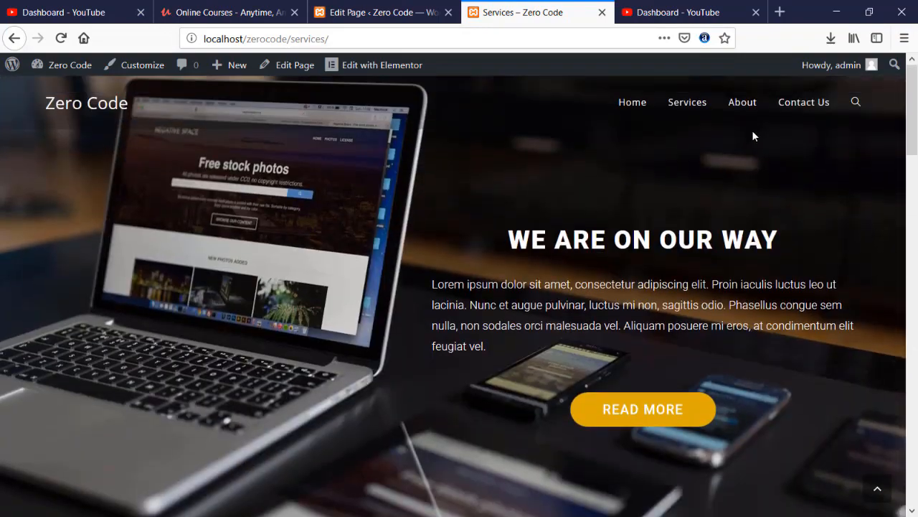
- Preview the About and Contact Us pages, then return to the About page's edit screen
{"action": "left_click", "coordinate": [742, 102]}
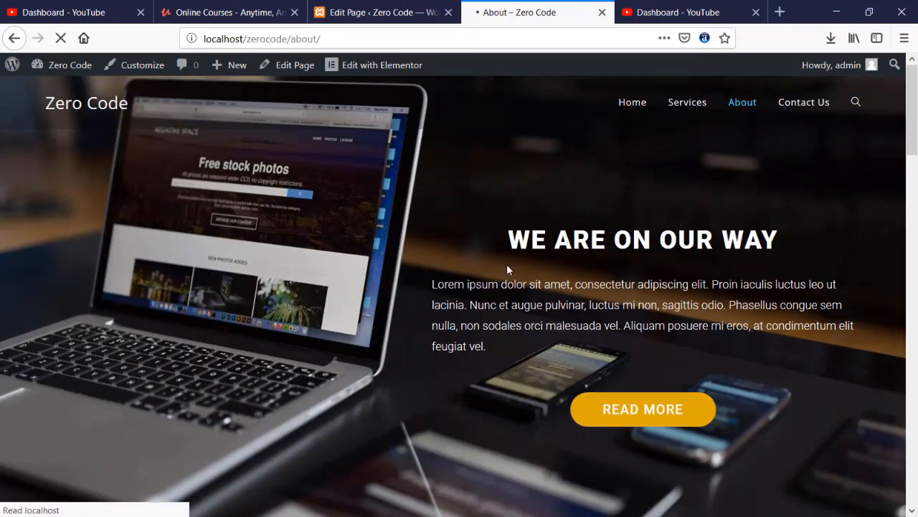
{"action": "scroll", "coordinate": [480, 287], "scroll_direction": "down", "scroll_amount": 10}
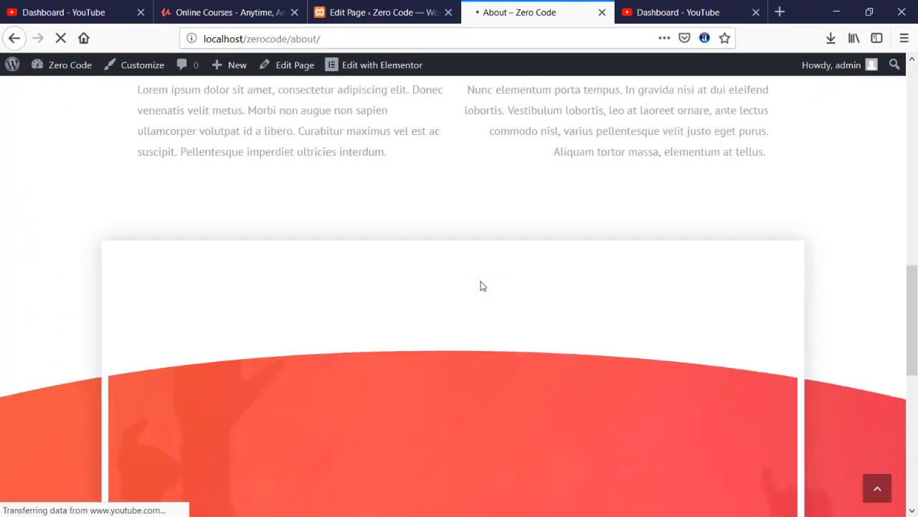
{"action": "scroll", "coordinate": [481, 285], "scroll_direction": "up", "scroll_amount": 10}
{"action": "scroll", "coordinate": [481, 285], "scroll_direction": "down", "scroll_amount": 15}
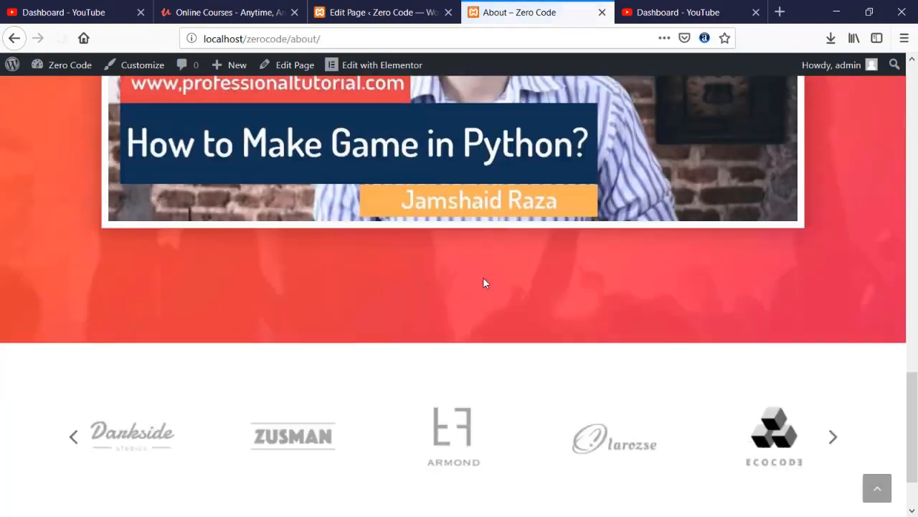
{"action": "scroll", "coordinate": [483, 280], "scroll_direction": "up", "scroll_amount": 6}
{"action": "scroll", "coordinate": [751, 142], "scroll_direction": "up", "scroll_amount": 10}
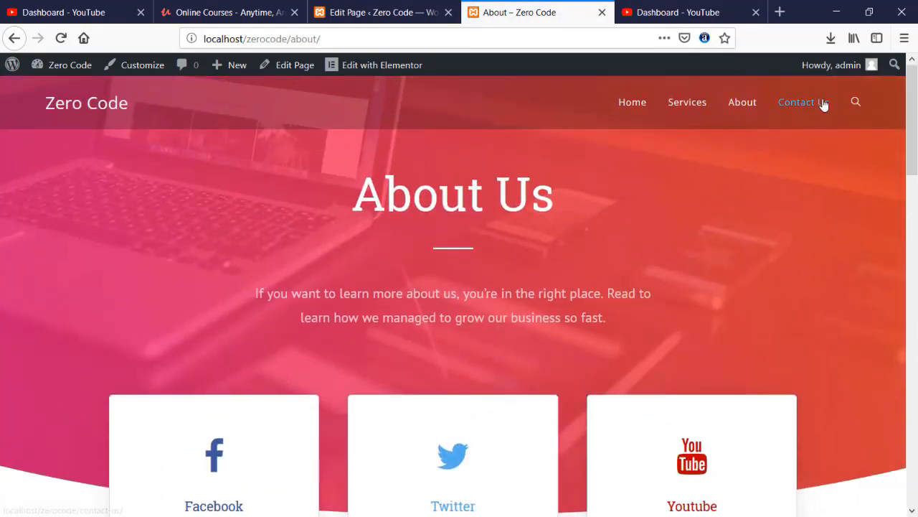
{"action": "left_click", "coordinate": [824, 105]}
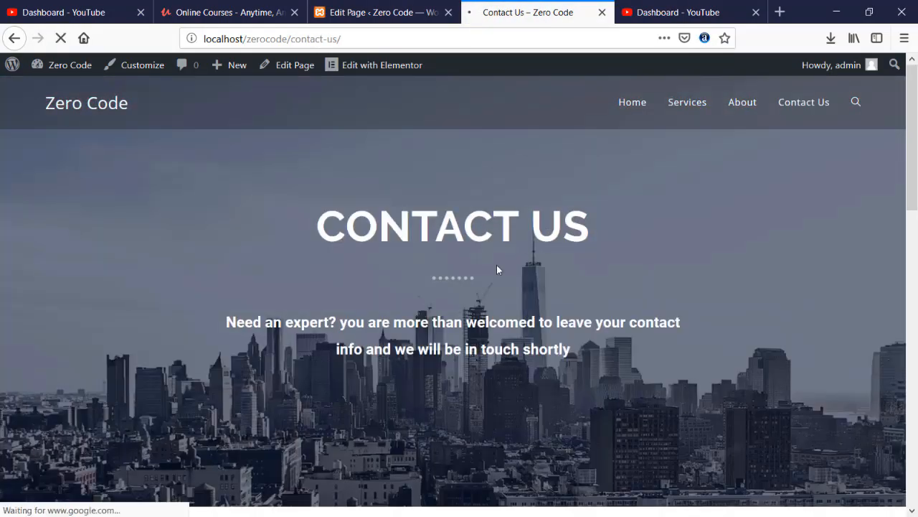
{"action": "scroll", "coordinate": [497, 265], "scroll_direction": "down", "scroll_amount": 5}
{"action": "scroll", "coordinate": [480, 260], "scroll_direction": "down", "scroll_amount": 6}
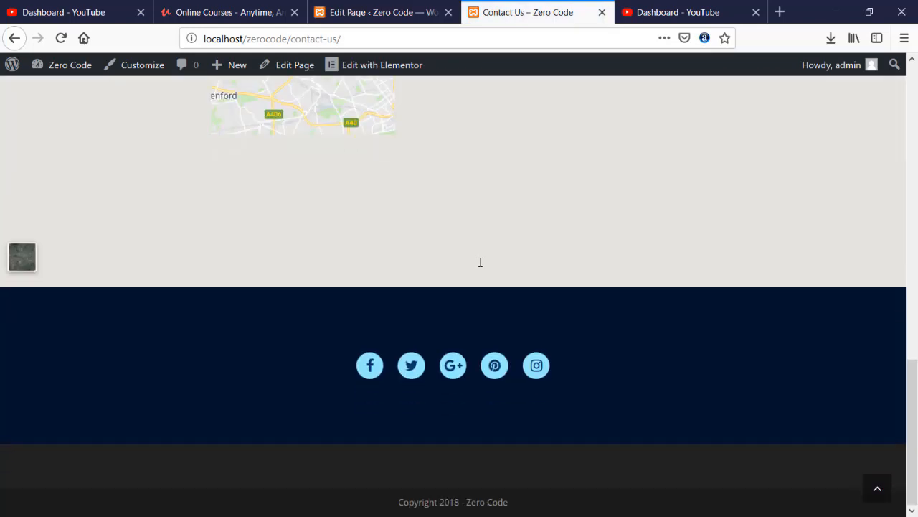
{"action": "scroll", "coordinate": [613, 269], "scroll_direction": "up", "scroll_amount": 8}
{"action": "scroll", "coordinate": [612, 267], "scroll_direction": "up", "scroll_amount": 5}
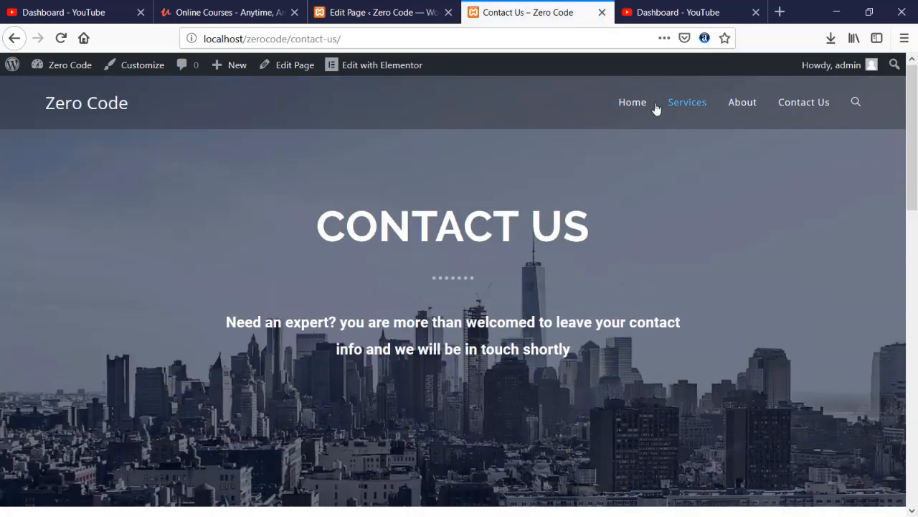
{"action": "left_click", "coordinate": [633, 103]}
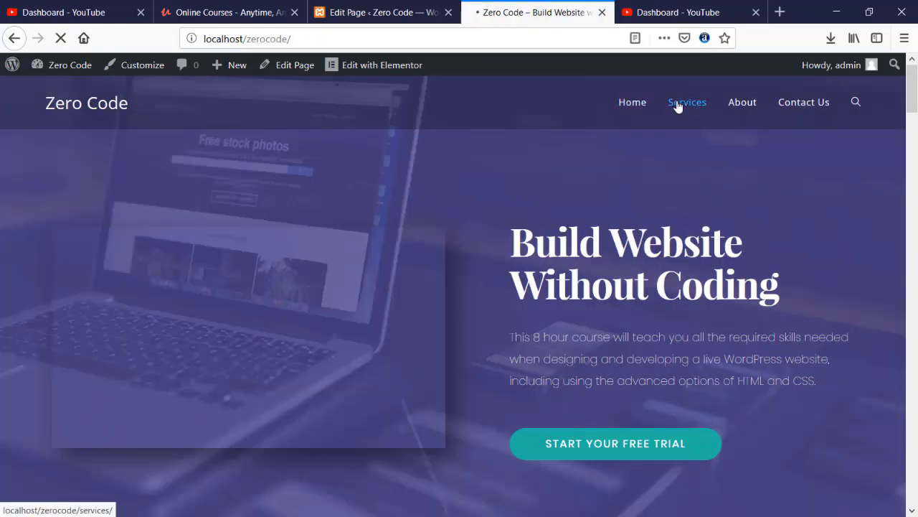
{"action": "left_click", "coordinate": [349, 15]}
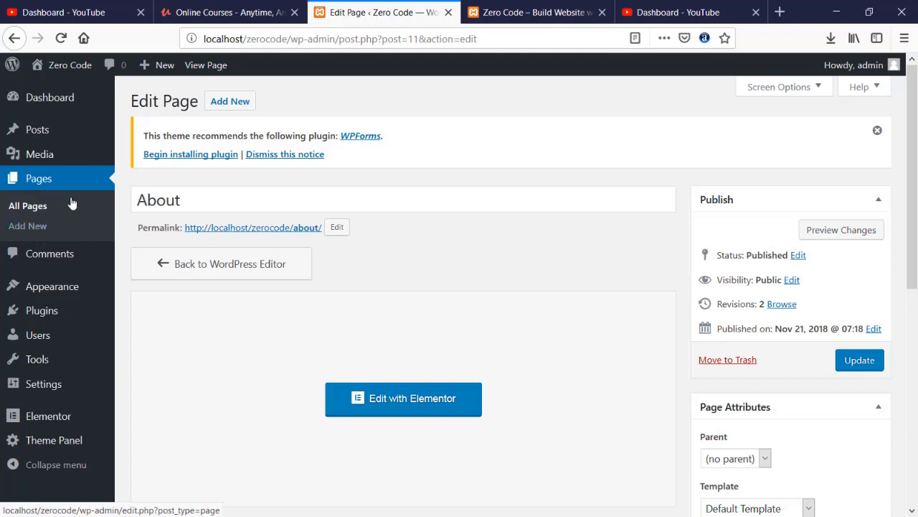
- Open the Home page in Elementor from the All Pages list
{"action": "left_click", "coordinate": [38, 207]}
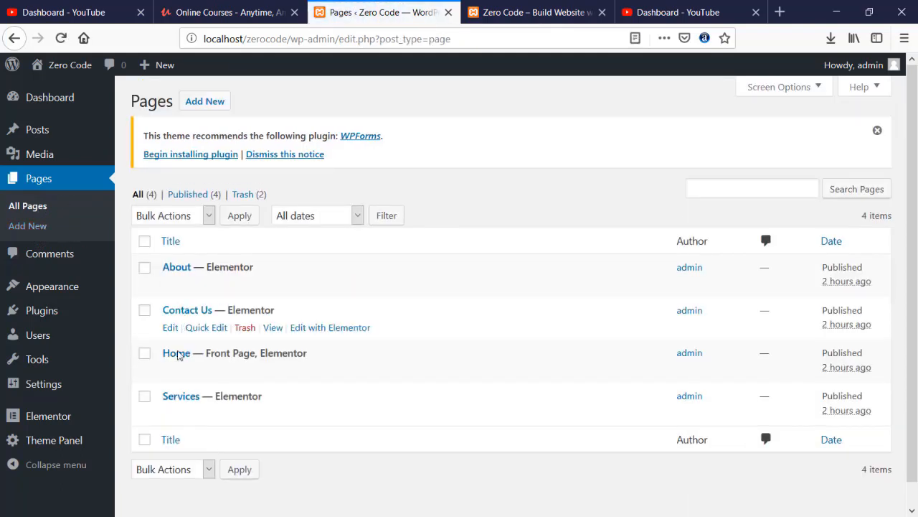
{"action": "left_click", "coordinate": [170, 371]}
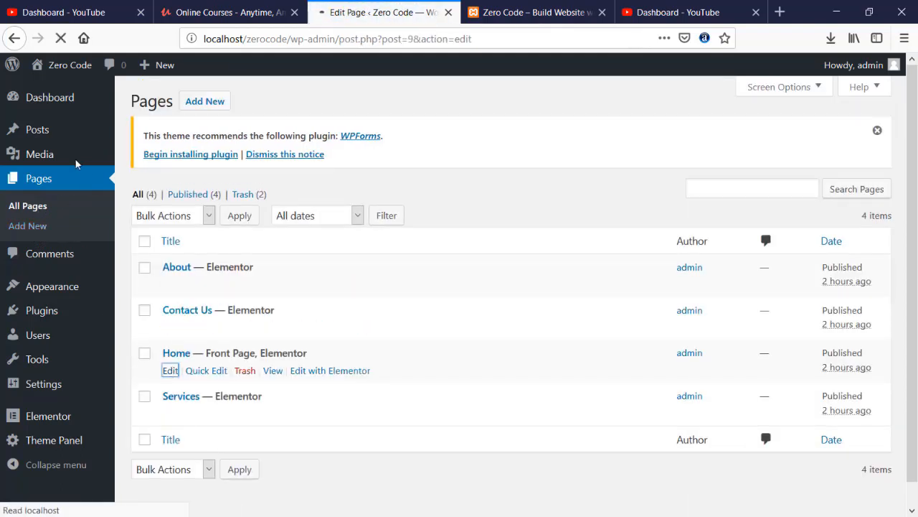
{"action": "left_click", "coordinate": [396, 406]}
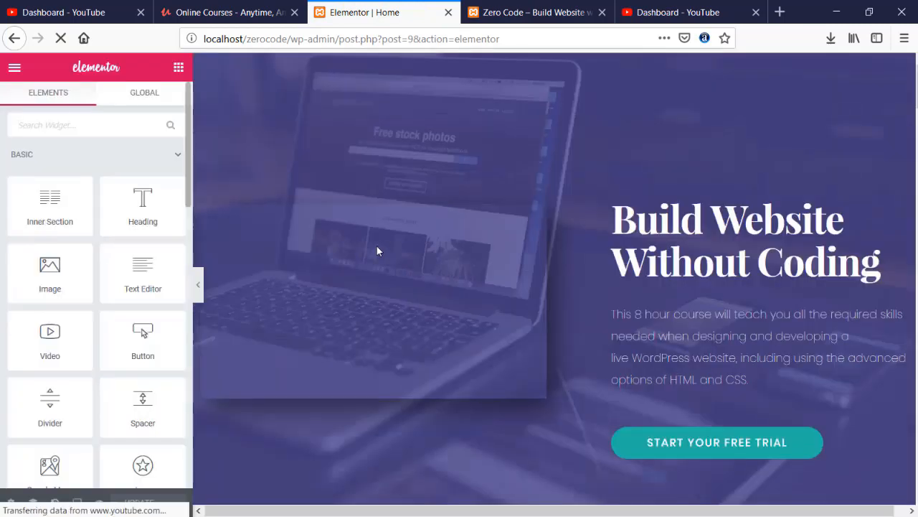
- Copy the hero section's background overlay colour #504992, then go back to the edit screen
{"action": "left_click", "coordinate": [554, 62]}
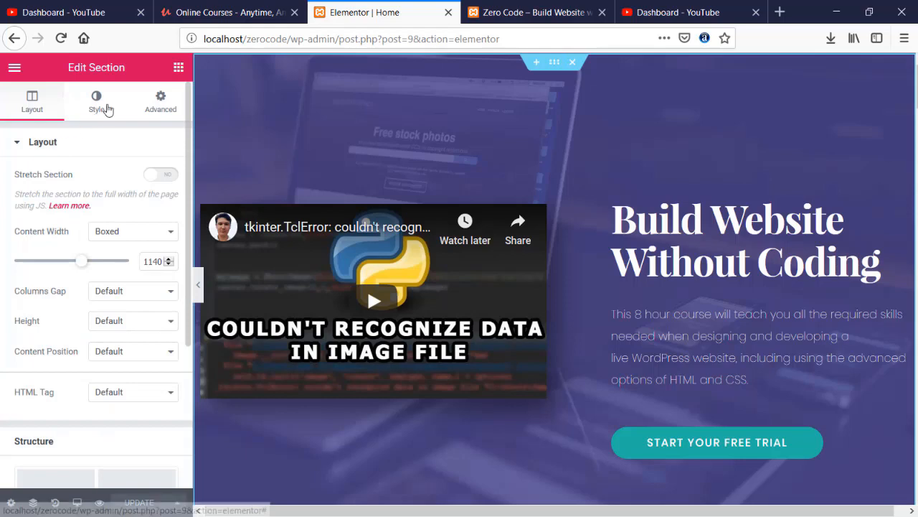
{"action": "left_click", "coordinate": [106, 107]}
{"action": "scroll", "coordinate": [55, 215], "scroll_direction": "down", "scroll_amount": 5}
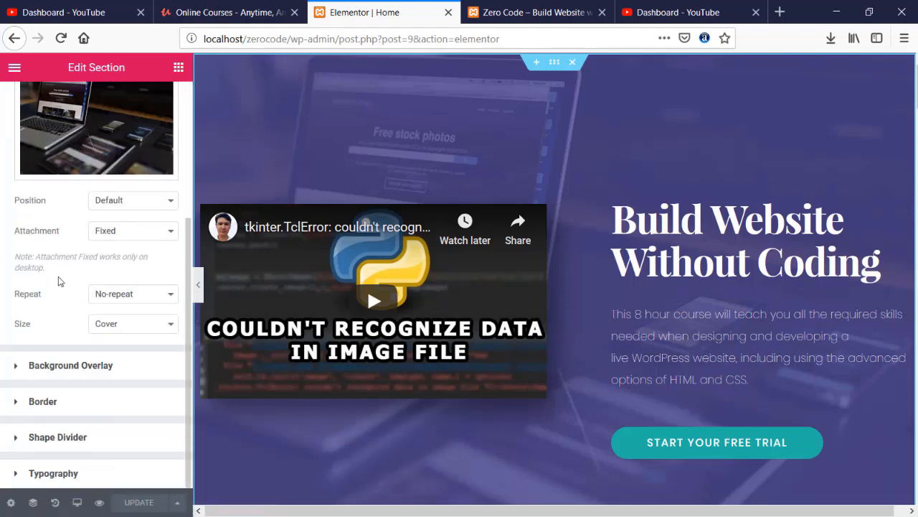
{"action": "left_click", "coordinate": [94, 368]}
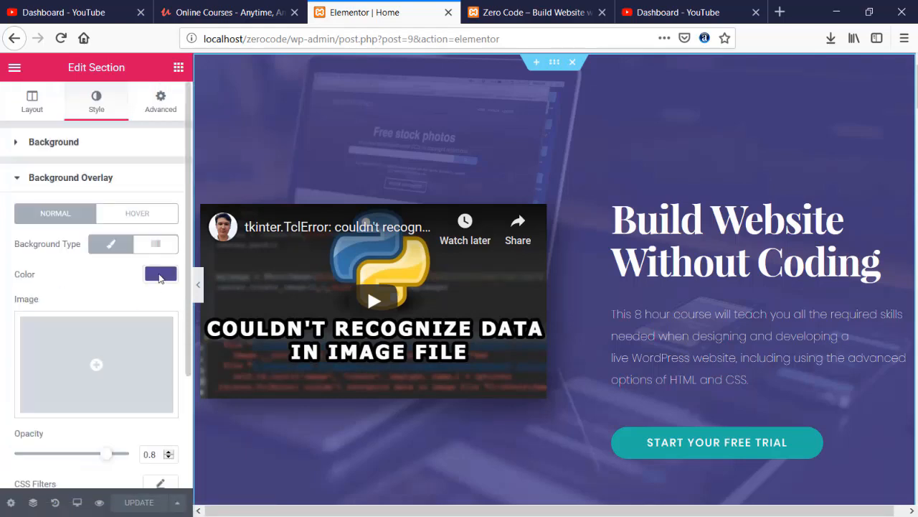
{"action": "left_click", "coordinate": [160, 276]}
{"action": "left_click_drag", "start_coordinate": [49, 296], "coordinate": [11, 297]}
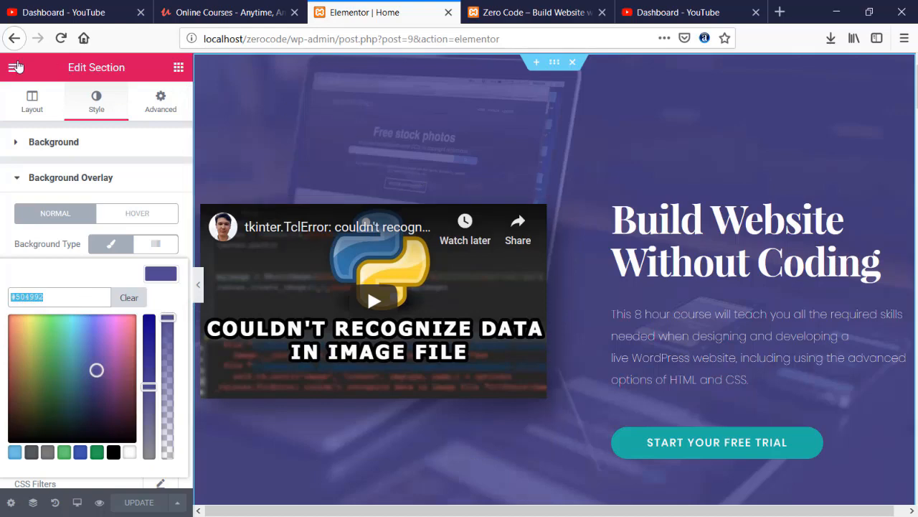
{"action": "left_click", "coordinate": [15, 39]}
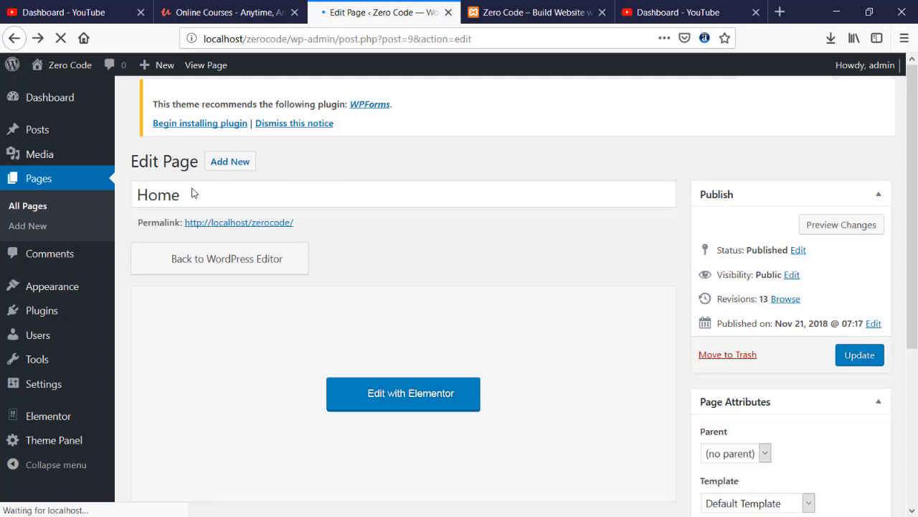
- Check the live Services page, then open Services in Elementor from the pages list
{"action": "left_click", "coordinate": [34, 206]}
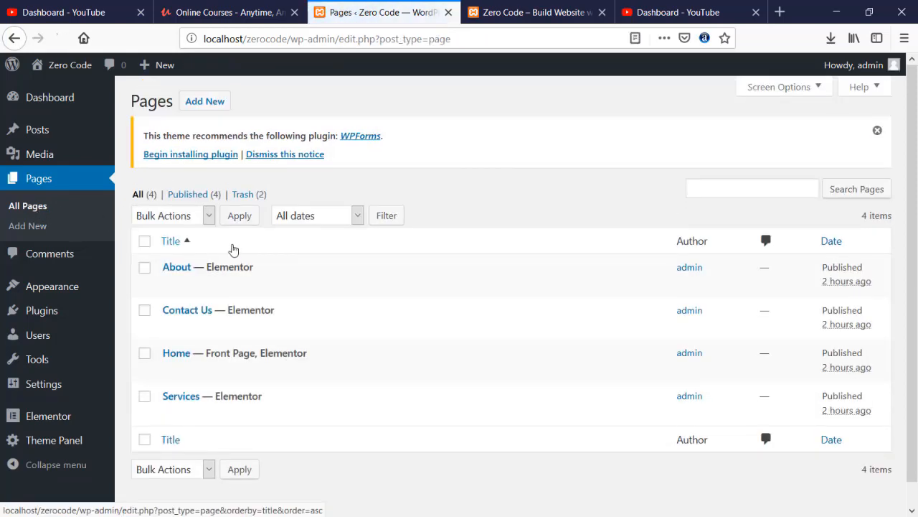
{"action": "left_click", "coordinate": [531, 12]}
{"action": "left_click", "coordinate": [685, 102]}
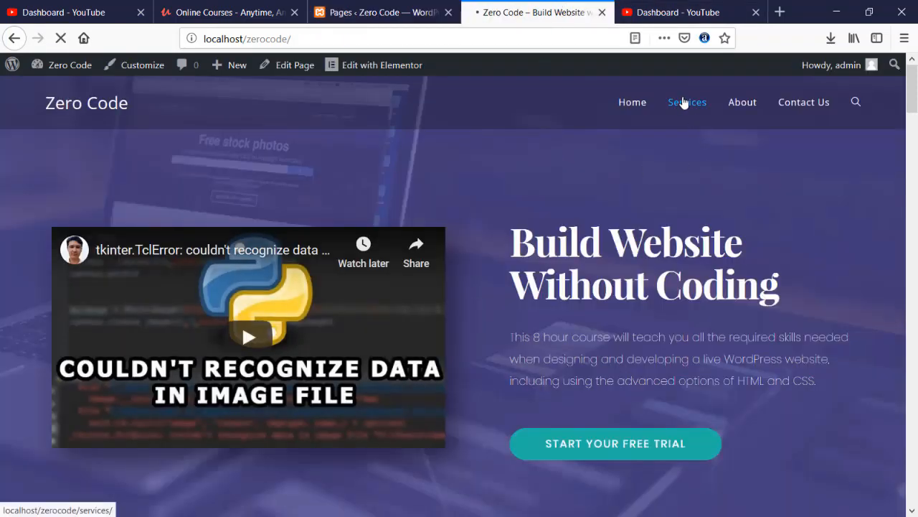
{"action": "scroll", "coordinate": [515, 202], "scroll_direction": "down", "scroll_amount": 10}
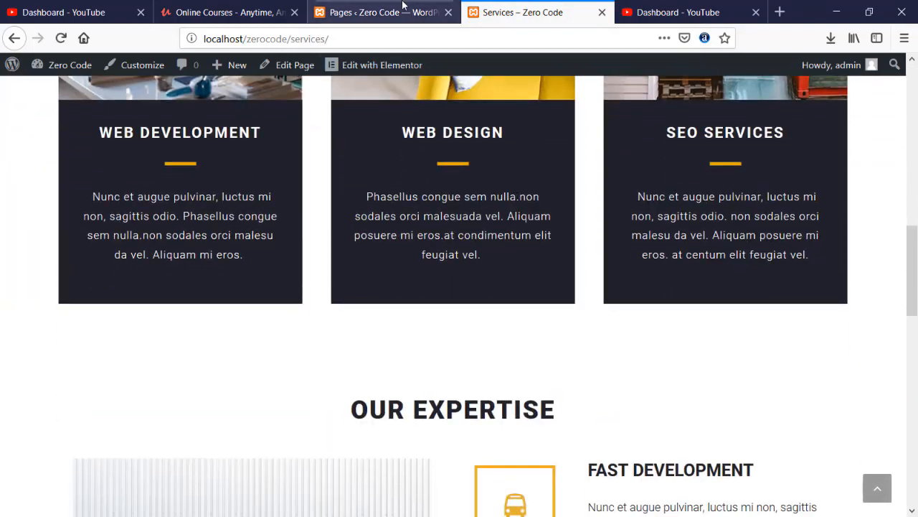
{"action": "left_click", "coordinate": [403, 6]}
{"action": "left_click", "coordinate": [169, 414]}
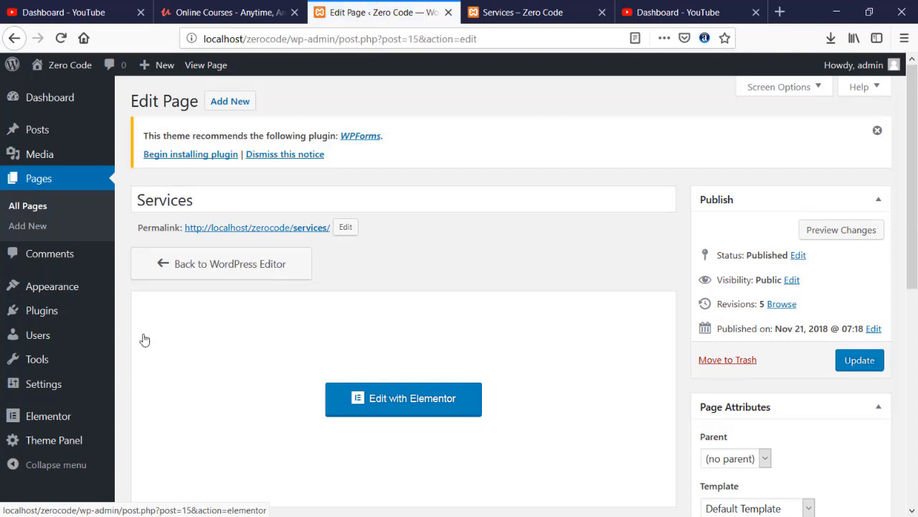
{"action": "scroll", "coordinate": [241, 339], "scroll_direction": "down", "scroll_amount": 3}
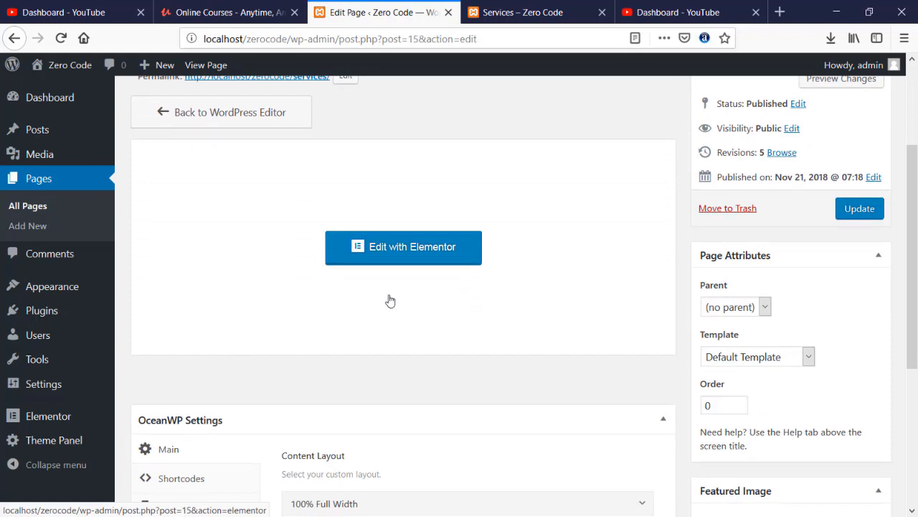
{"action": "left_click", "coordinate": [401, 251]}
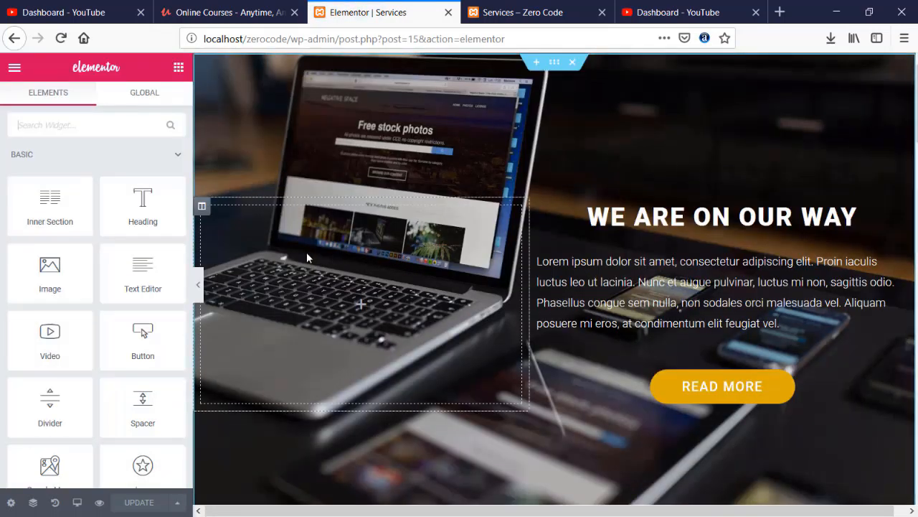
- Recolor the Fast Development icon to purple #504992 and save
{"action": "scroll", "coordinate": [309, 251], "scroll_direction": "down", "scroll_amount": 10}
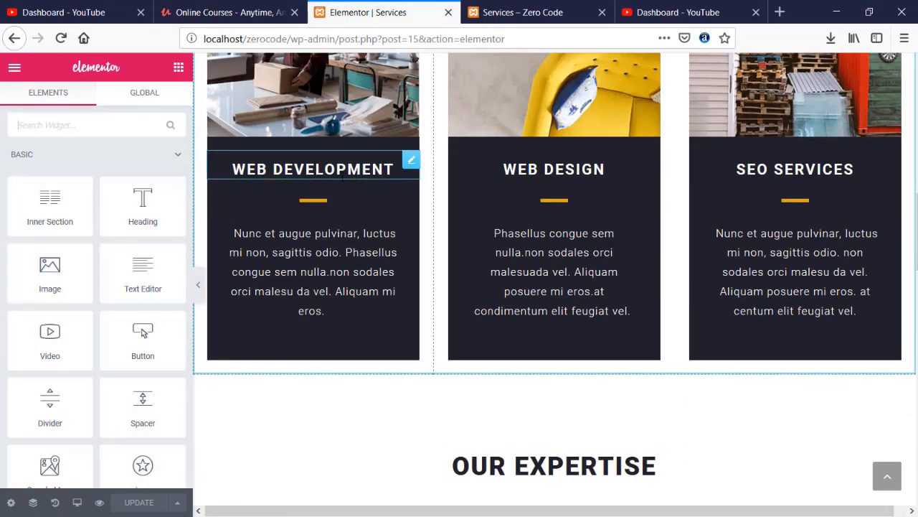
{"action": "scroll", "coordinate": [350, 256], "scroll_direction": "down", "scroll_amount": 5}
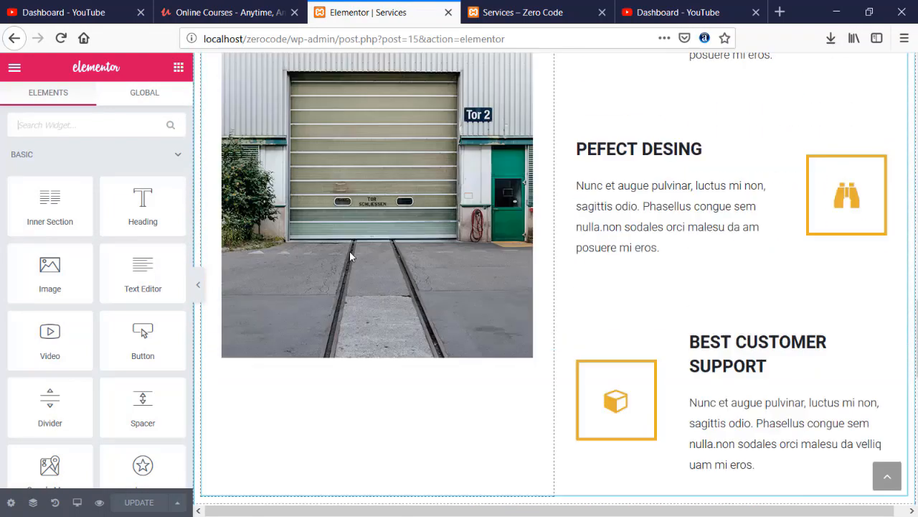
{"action": "scroll", "coordinate": [351, 257], "scroll_direction": "up", "scroll_amount": 3}
{"action": "left_click", "coordinate": [601, 195]}
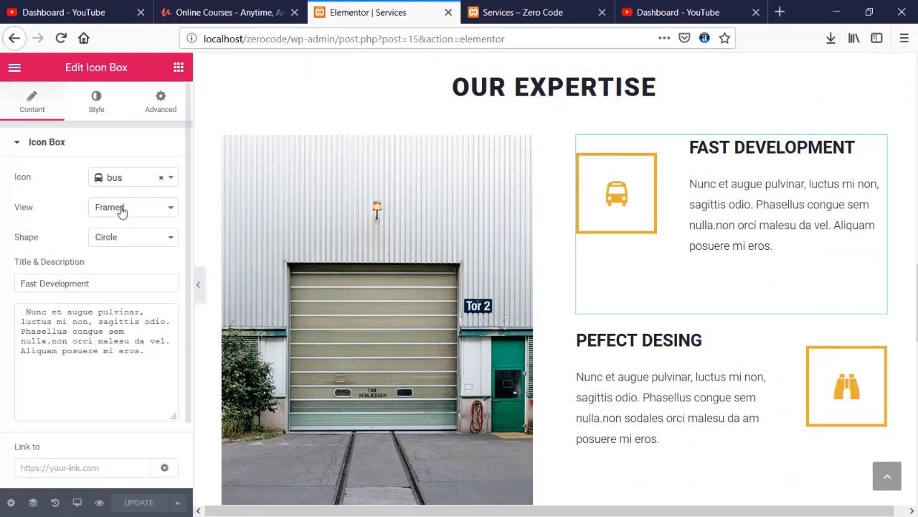
{"action": "left_click", "coordinate": [94, 104]}
{"action": "left_click", "coordinate": [160, 208]}
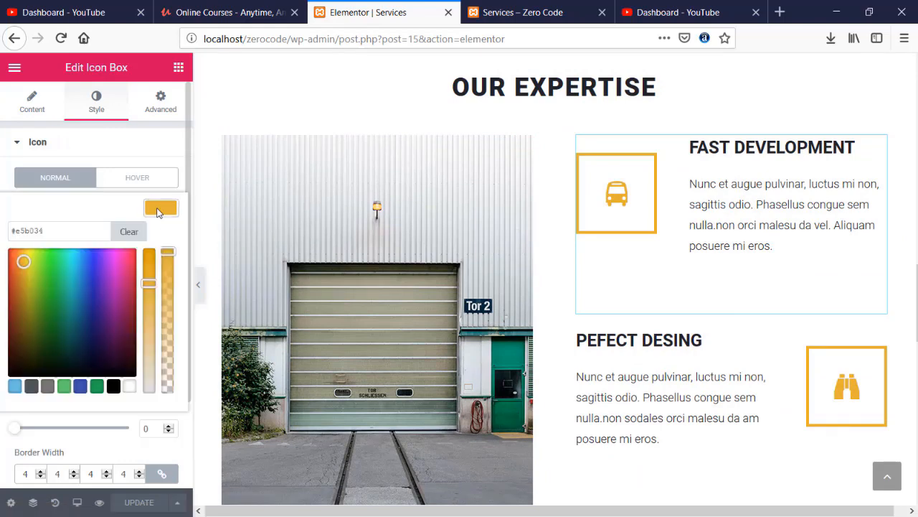
{"action": "double_click", "coordinate": [33, 230]}
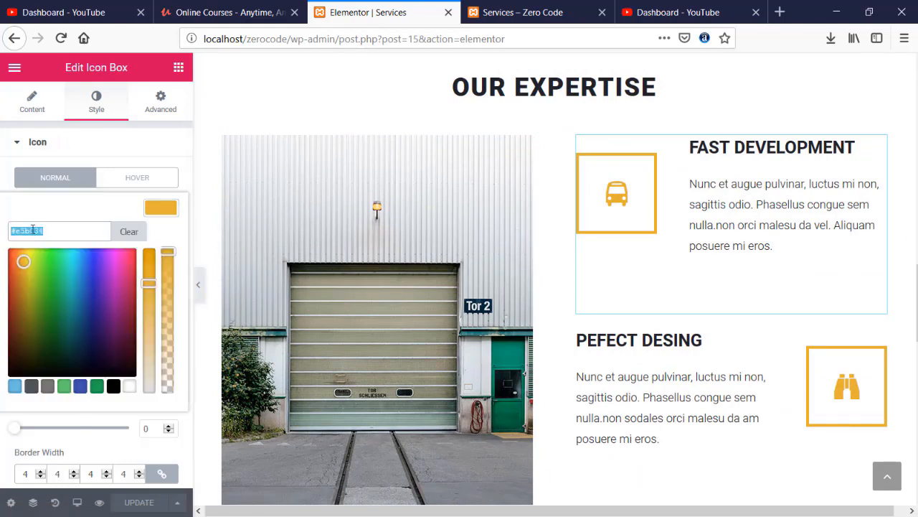
{"action": "type", "text": "#504992"}
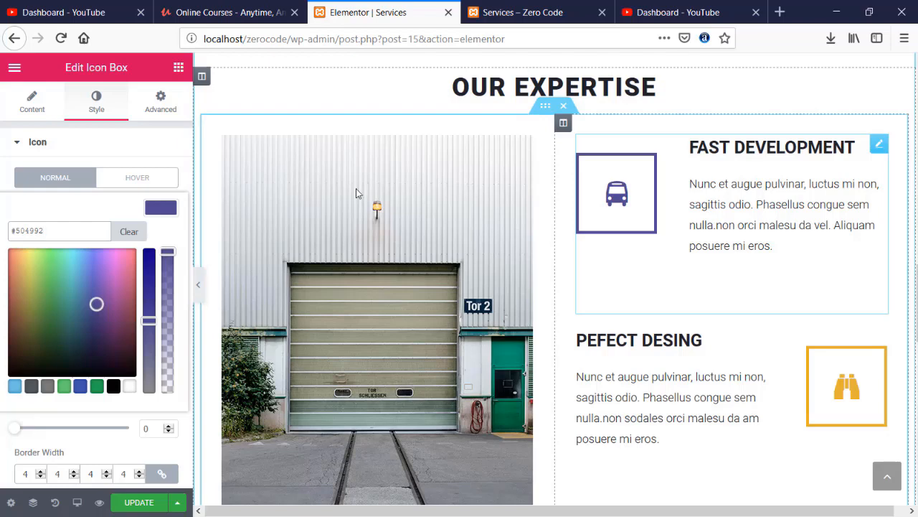
{"action": "left_click", "coordinate": [146, 502]}
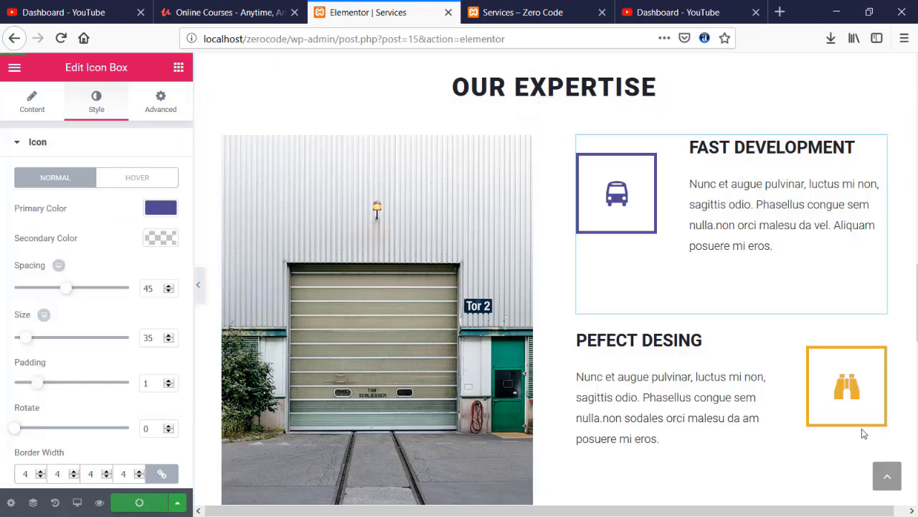
- Recolor the Pefect Desing binoculars icon to purple #504992 and save
{"action": "left_click", "coordinate": [847, 391]}
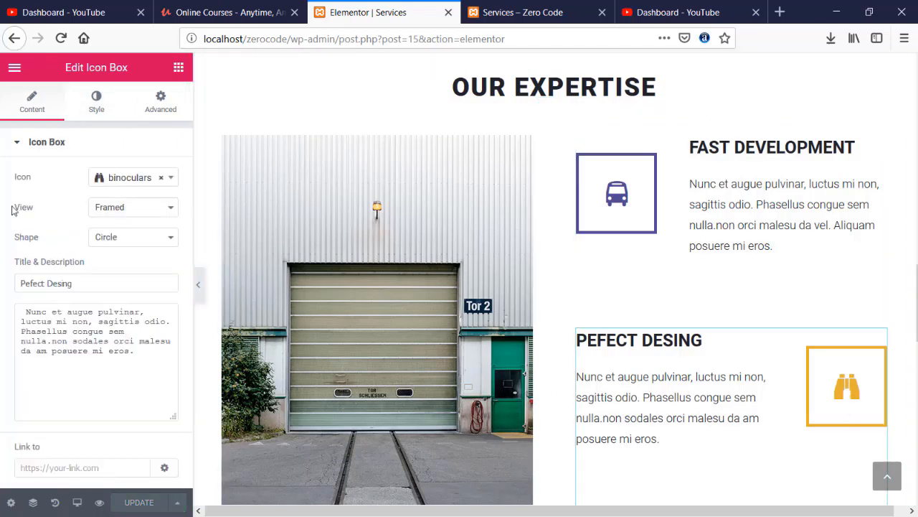
{"action": "left_click", "coordinate": [96, 100]}
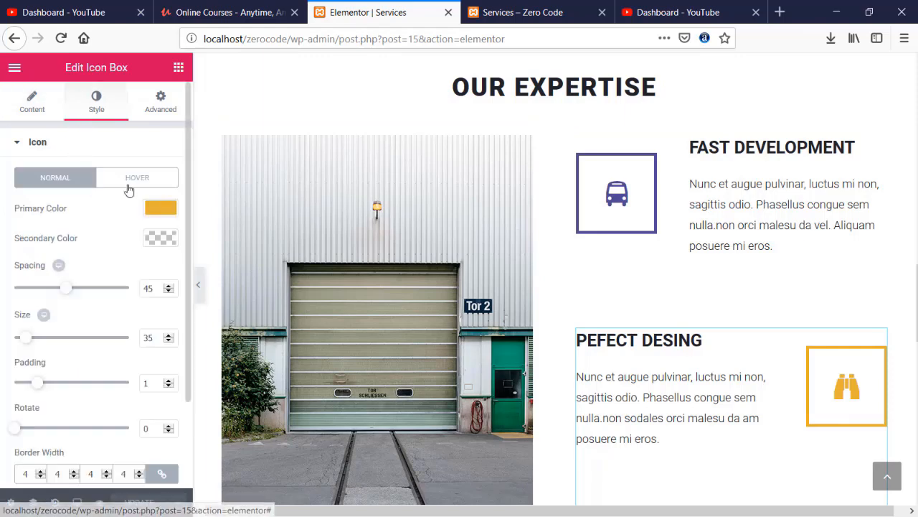
{"action": "left_click", "coordinate": [158, 213]}
{"action": "triple_click", "coordinate": [36, 231]}
{"action": "type", "text": "#504992"}
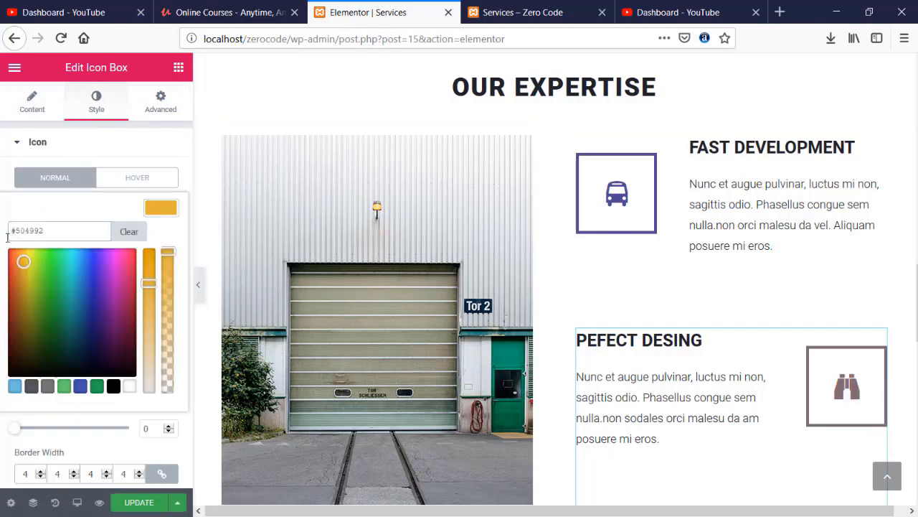
{"action": "left_click", "coordinate": [143, 503]}
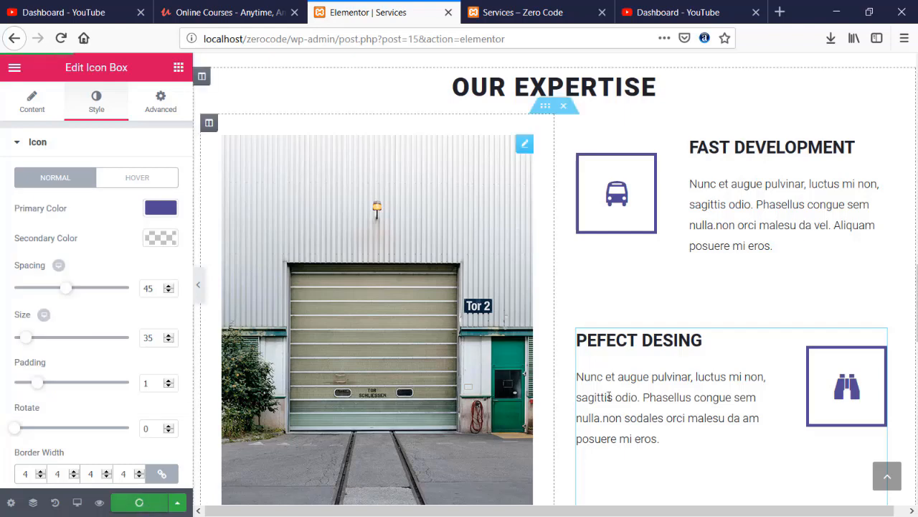
- Set the Best Customer Support icon colour to purple and save
{"action": "scroll", "coordinate": [600, 368], "scroll_direction": "down", "scroll_amount": 3}
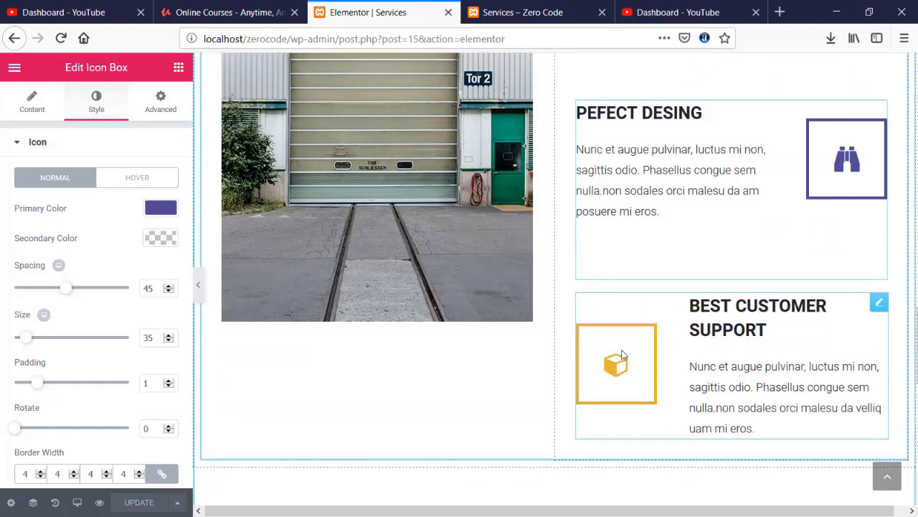
{"action": "left_click", "coordinate": [623, 354]}
{"action": "left_click", "coordinate": [97, 113]}
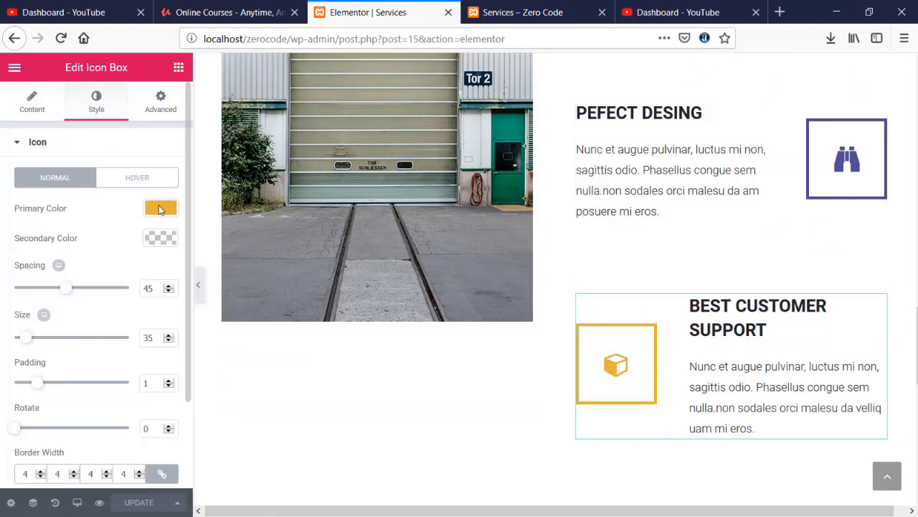
{"action": "left_click", "coordinate": [158, 208]}
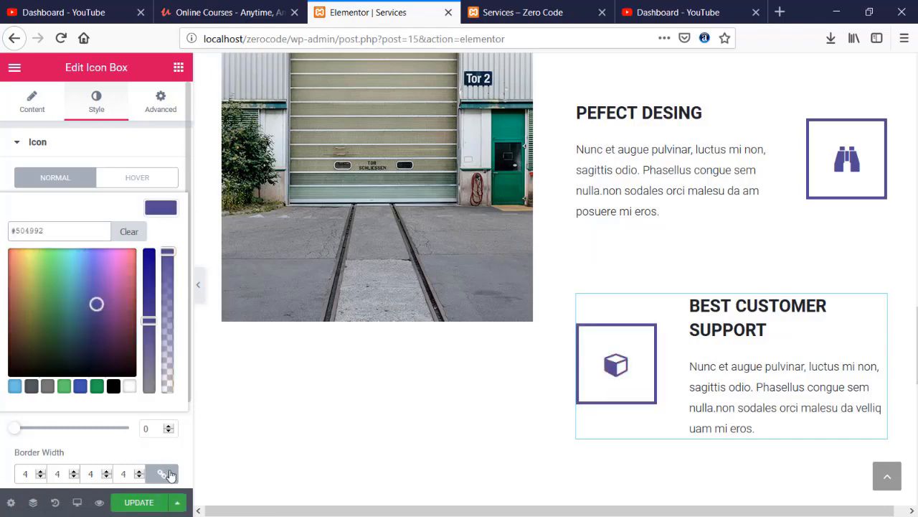
{"action": "left_click", "coordinate": [152, 504]}
{"action": "scroll", "coordinate": [433, 296], "scroll_direction": "down", "scroll_amount": 5}
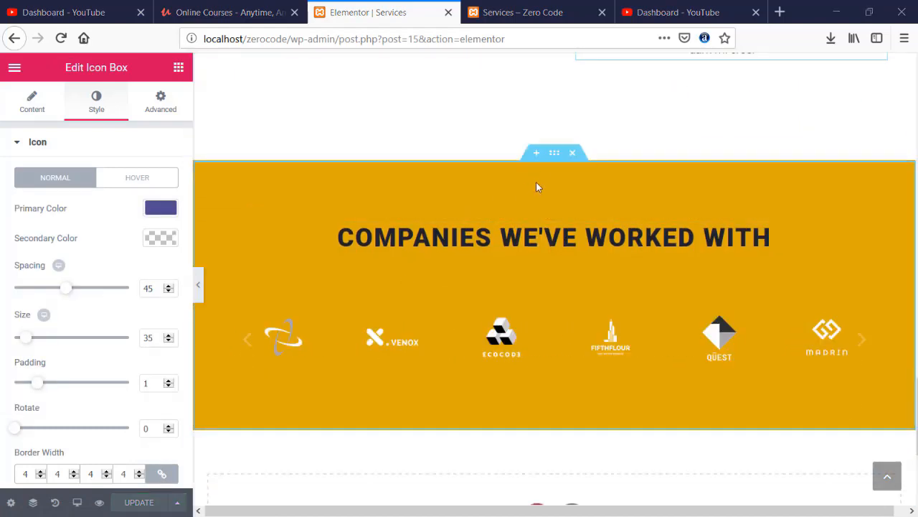
- Give the Companies We've Worked With section a purple #504992 background
{"action": "left_click", "coordinate": [554, 152]}
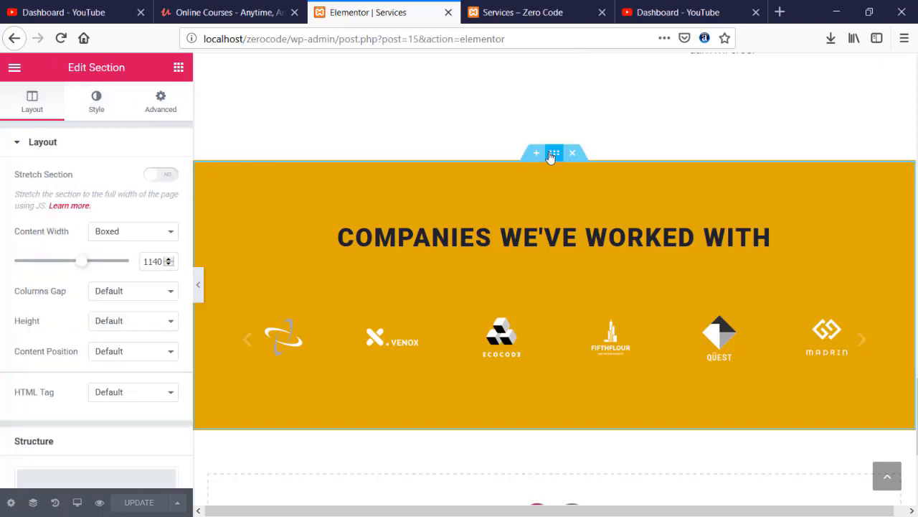
{"action": "left_click", "coordinate": [97, 107]}
{"action": "left_click", "coordinate": [165, 241]}
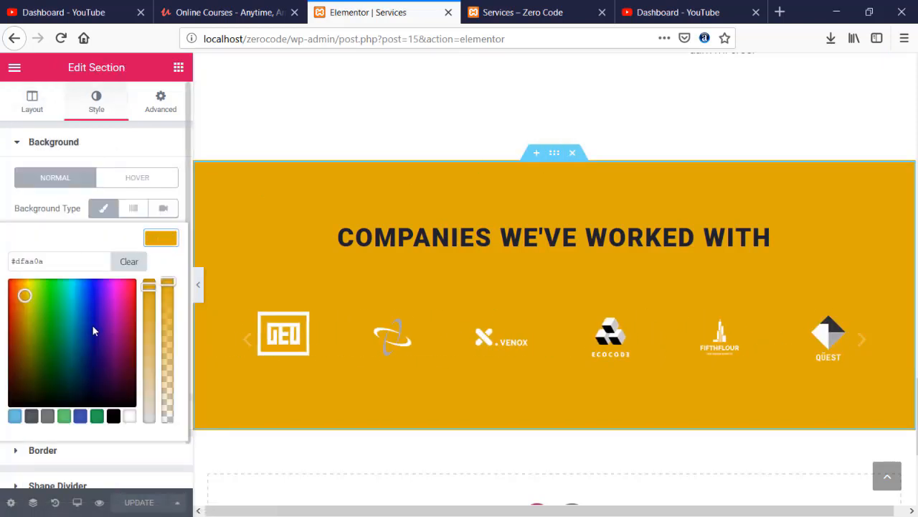
{"action": "key", "text": "ctrl+a"}
{"action": "type", "text": "#504992"}
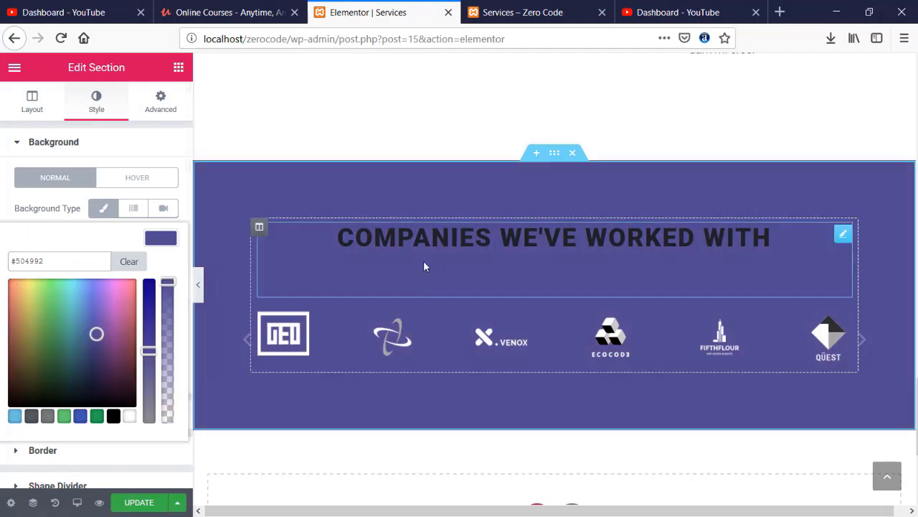
- Make the section heading text pale mint #d3ffe7 and save the page
{"action": "left_click", "coordinate": [474, 239]}
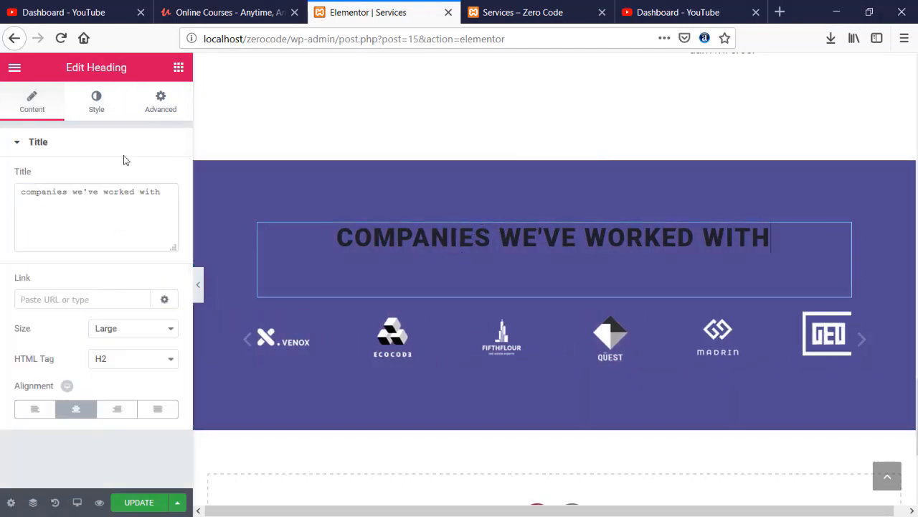
{"action": "left_click", "coordinate": [95, 104]}
{"action": "left_click", "coordinate": [165, 181]}
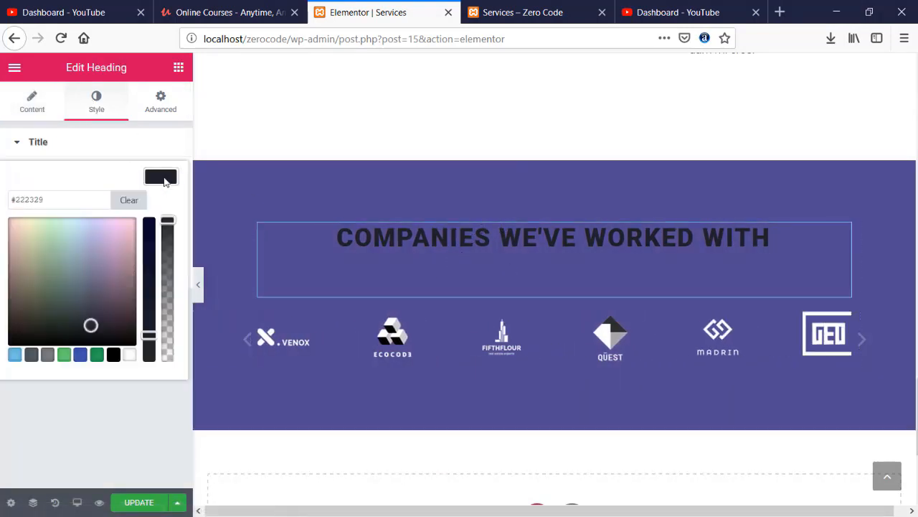
{"action": "left_click", "coordinate": [61, 217]}
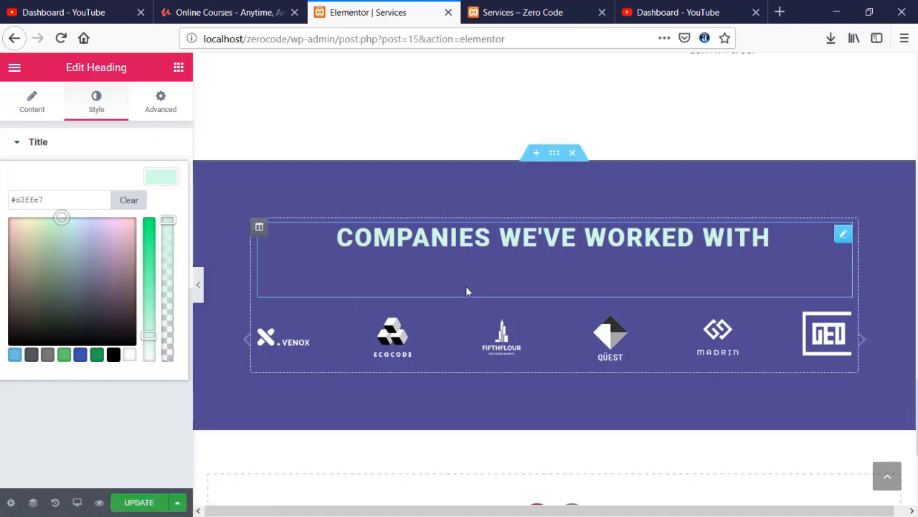
{"action": "scroll", "coordinate": [402, 377], "scroll_direction": "down", "scroll_amount": 2}
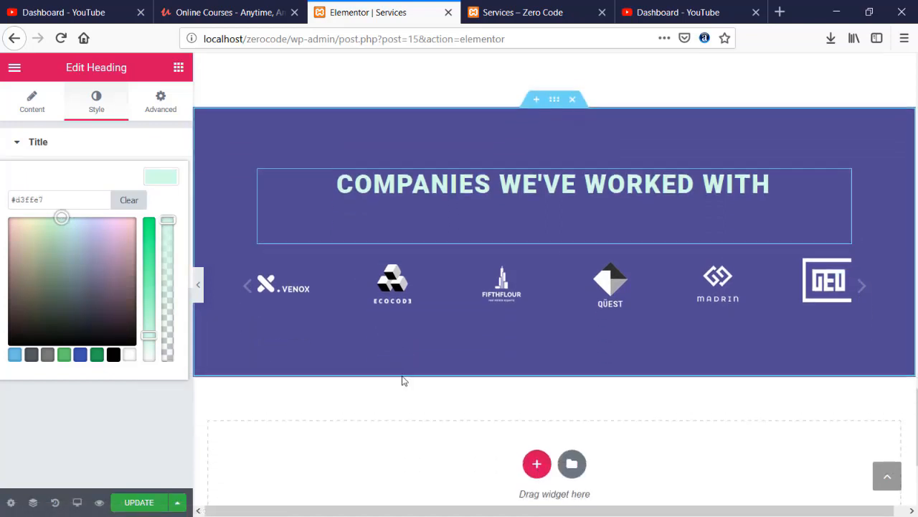
{"action": "left_click", "coordinate": [139, 502]}
{"action": "scroll", "coordinate": [376, 326], "scroll_direction": "down", "scroll_amount": 3}
- Inspect the Web Development card's image, description and heading, including the heading's style settings
{"action": "scroll", "coordinate": [383, 331], "scroll_direction": "up", "scroll_amount": 10}
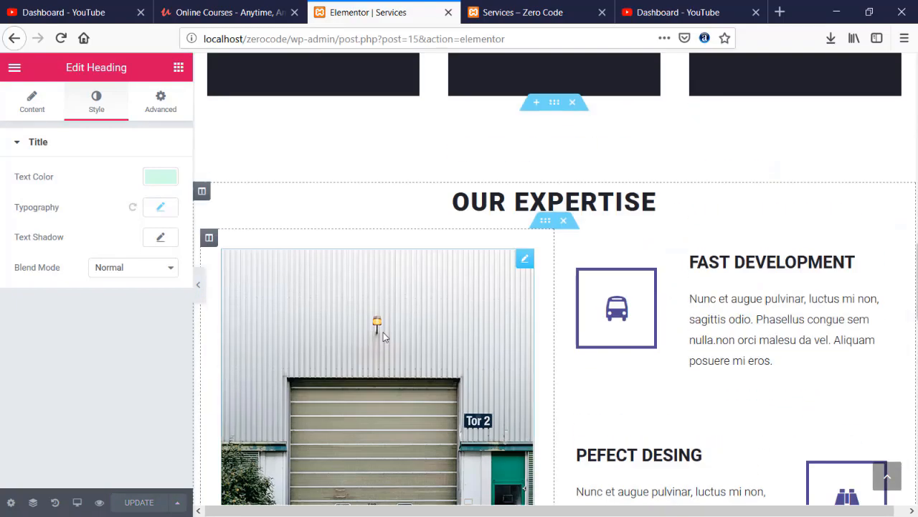
{"action": "scroll", "coordinate": [383, 331], "scroll_direction": "up", "scroll_amount": 5}
{"action": "scroll", "coordinate": [382, 330], "scroll_direction": "down", "scroll_amount": 4}
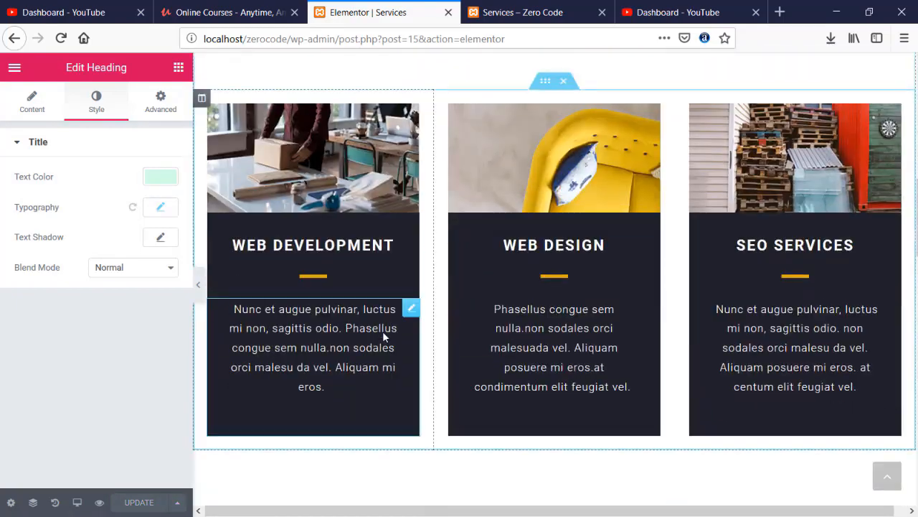
{"action": "scroll", "coordinate": [305, 303], "scroll_direction": "down", "scroll_amount": 4}
{"action": "scroll", "coordinate": [309, 304], "scroll_direction": "up", "scroll_amount": 4}
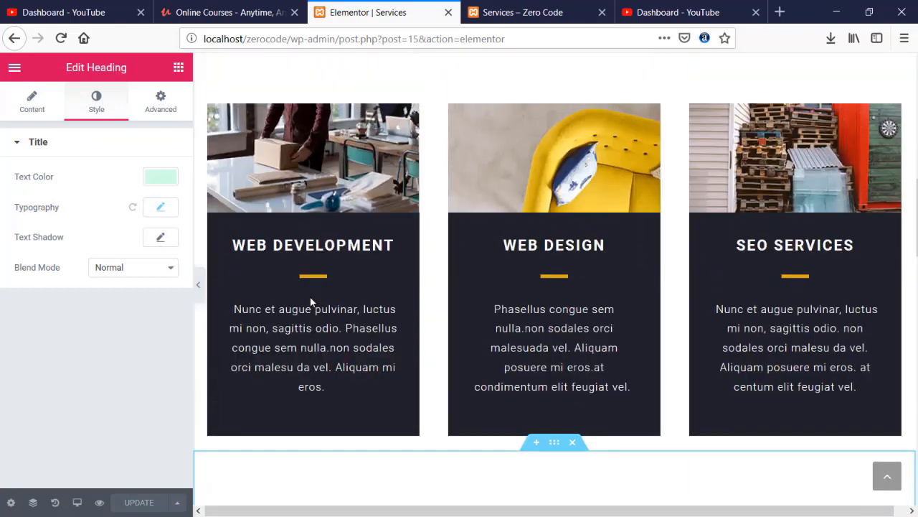
{"action": "left_click", "coordinate": [307, 178]}
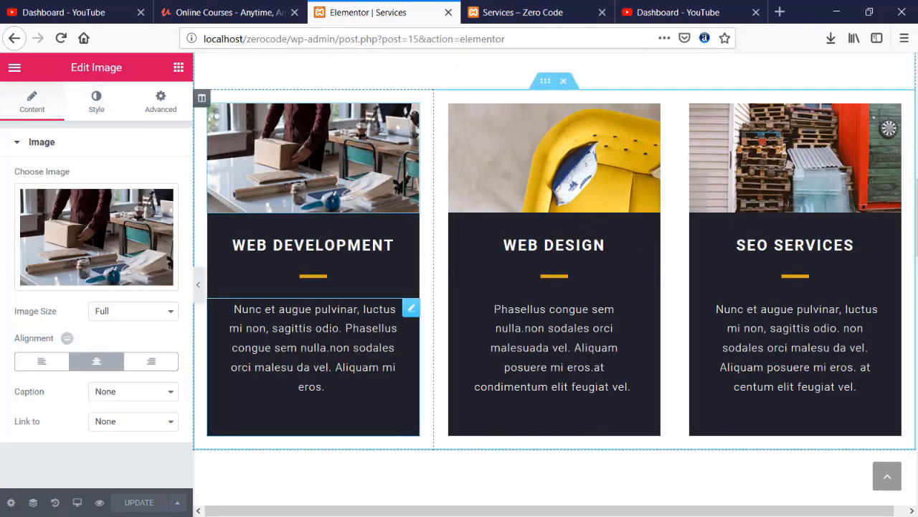
{"action": "left_click", "coordinate": [288, 319]}
{"action": "left_click", "coordinate": [290, 246]}
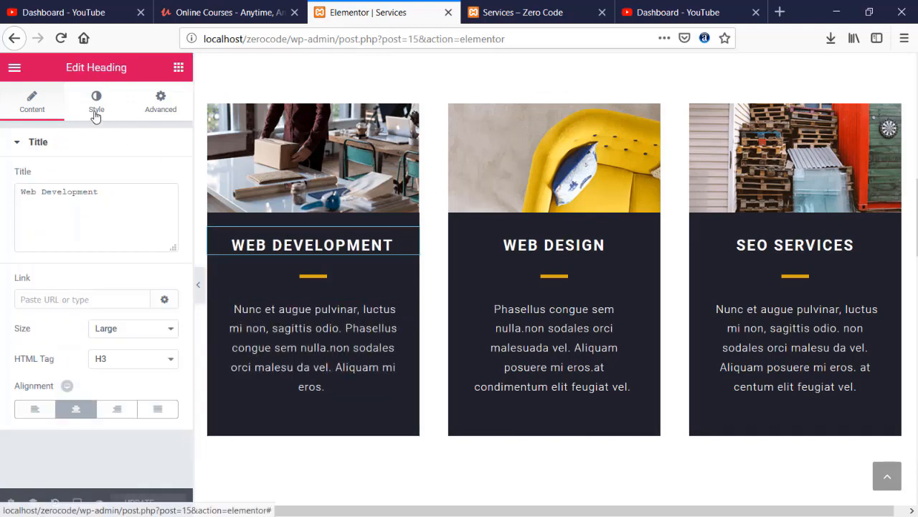
{"action": "left_click", "coordinate": [95, 115]}
{"action": "left_click", "coordinate": [331, 144]}
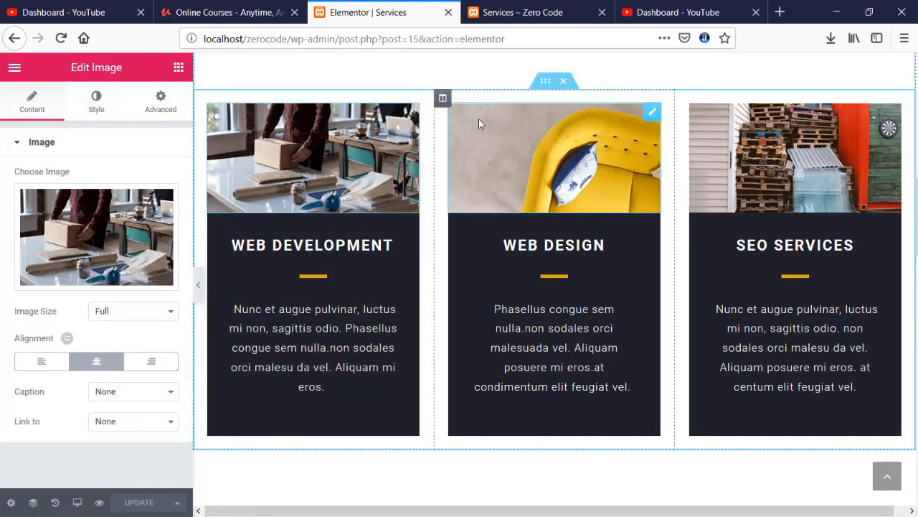
- Select the inner section holding the cards and show its Background style settings
{"action": "left_click", "coordinate": [550, 86]}
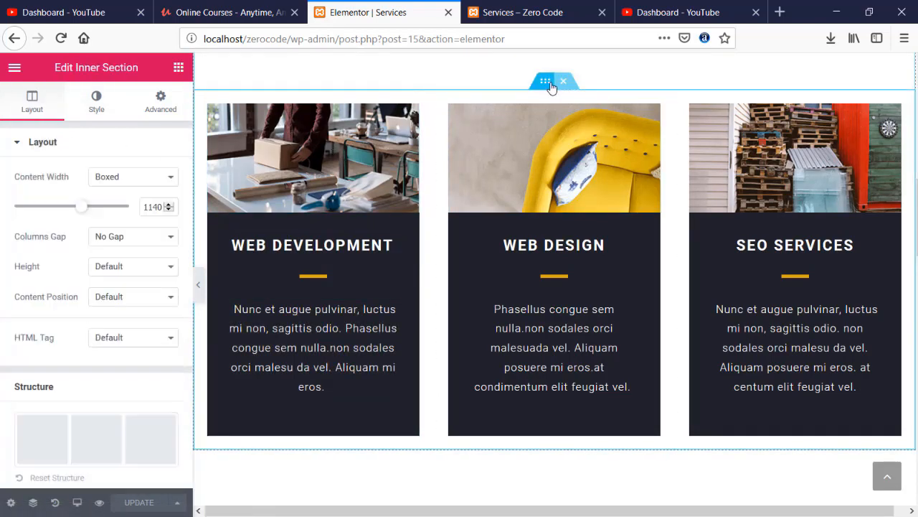
{"action": "left_click", "coordinate": [100, 100]}
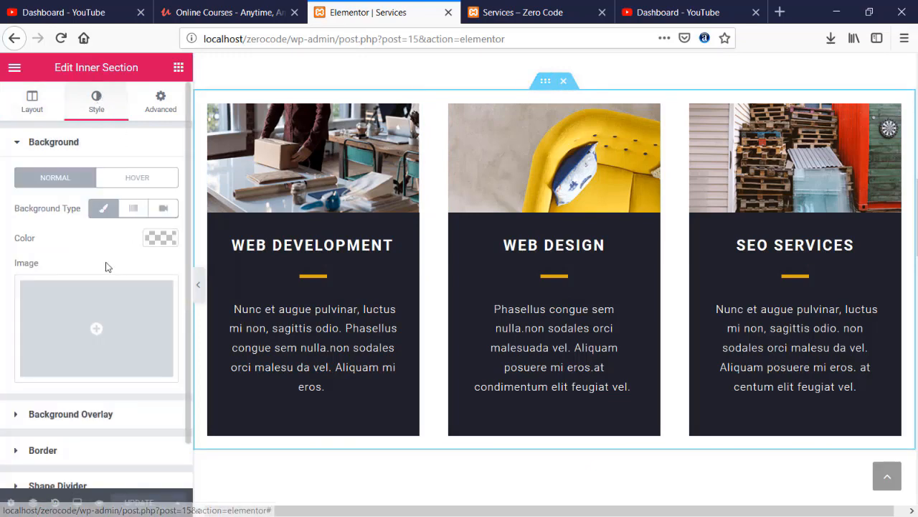
{"action": "scroll", "coordinate": [109, 258], "scroll_direction": "down", "scroll_amount": 1}
{"action": "left_click", "coordinate": [87, 365]}
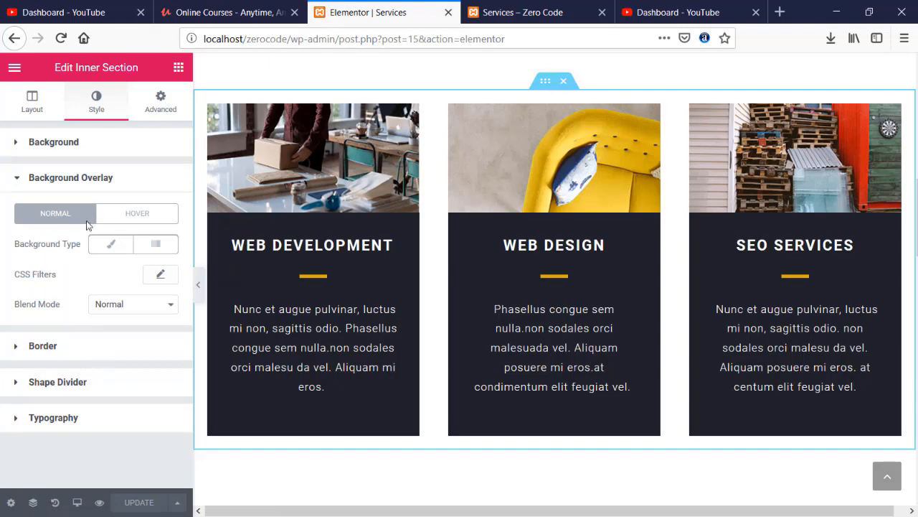
{"action": "left_click", "coordinate": [31, 180]}
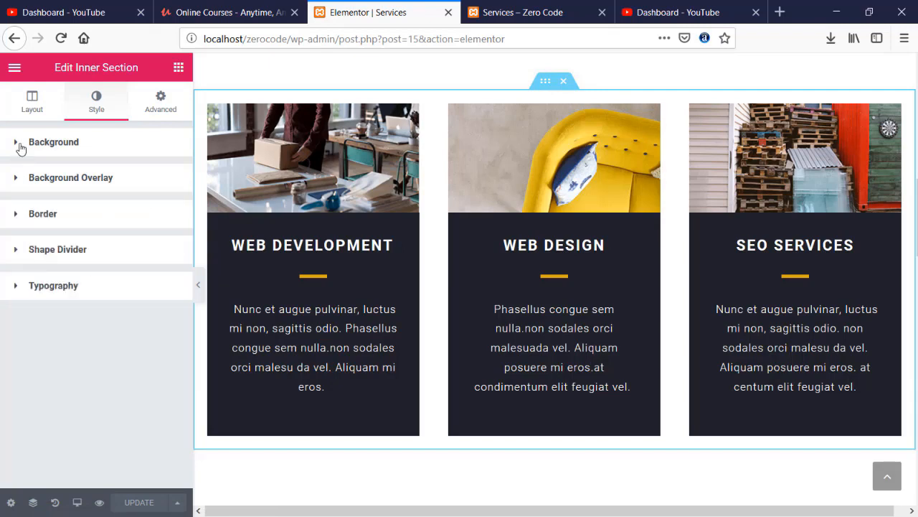
{"action": "left_click", "coordinate": [20, 147]}
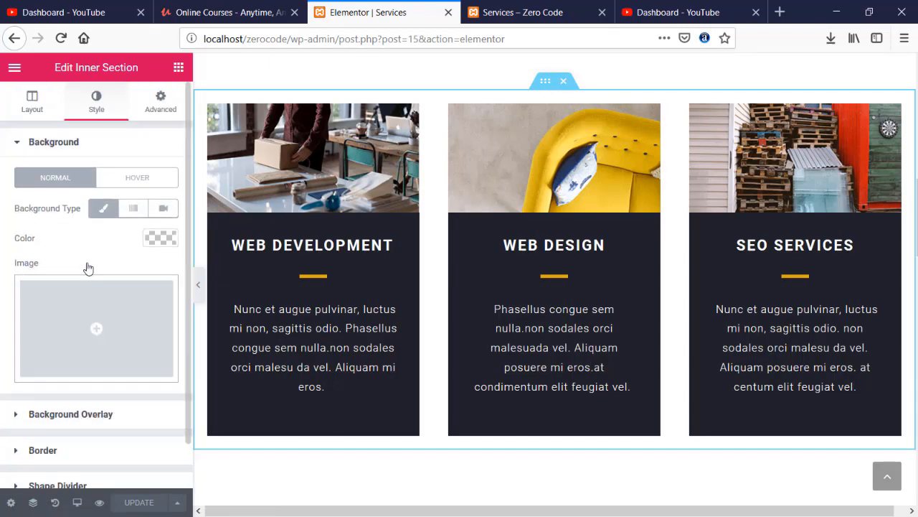
{"action": "scroll", "coordinate": [535, 268], "scroll_direction": "up", "scroll_amount": 8}
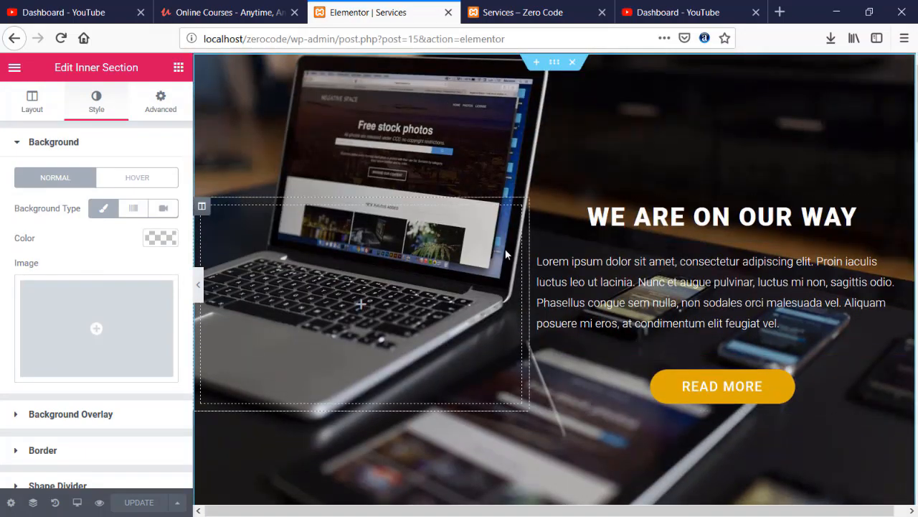
{"action": "left_click", "coordinate": [523, 13]}
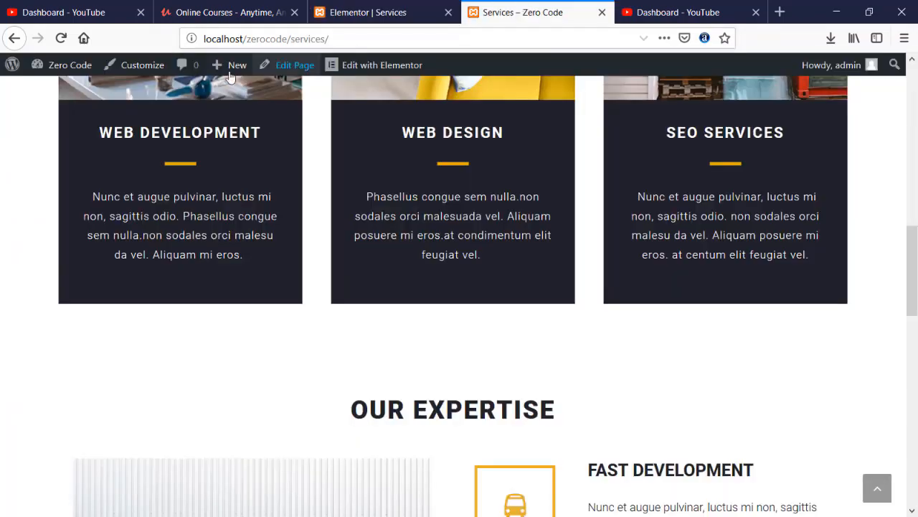
{"action": "left_click", "coordinate": [60, 39]}
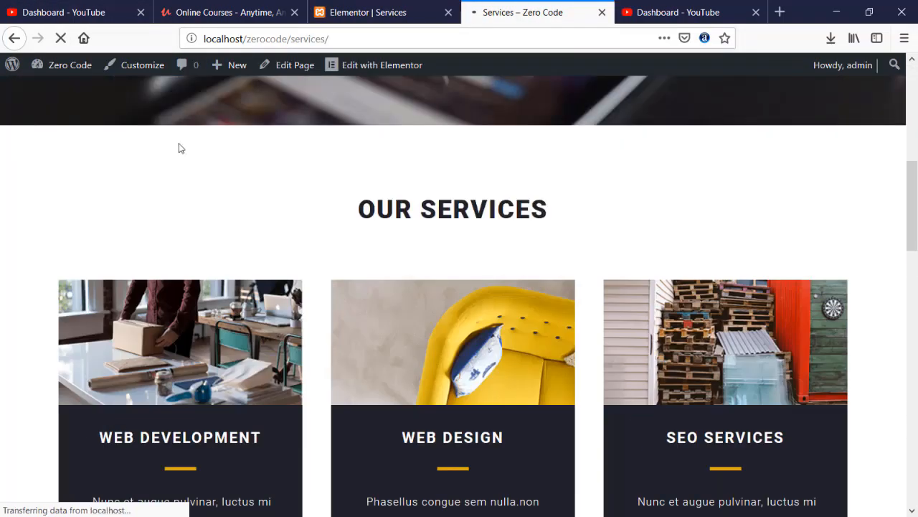
{"action": "scroll", "coordinate": [211, 206], "scroll_direction": "down", "scroll_amount": 10}
{"action": "scroll", "coordinate": [213, 206], "scroll_direction": "up", "scroll_amount": 2}
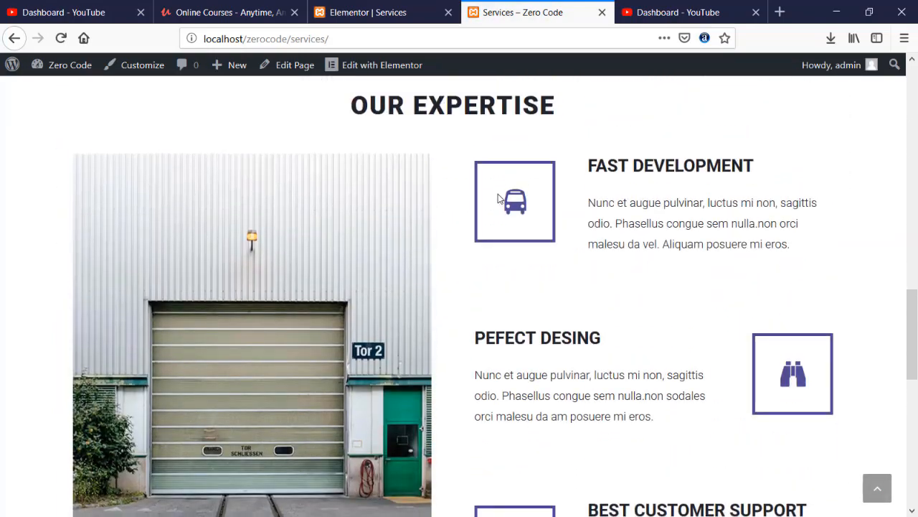
{"action": "scroll", "coordinate": [675, 275], "scroll_direction": "down", "scroll_amount": 8}
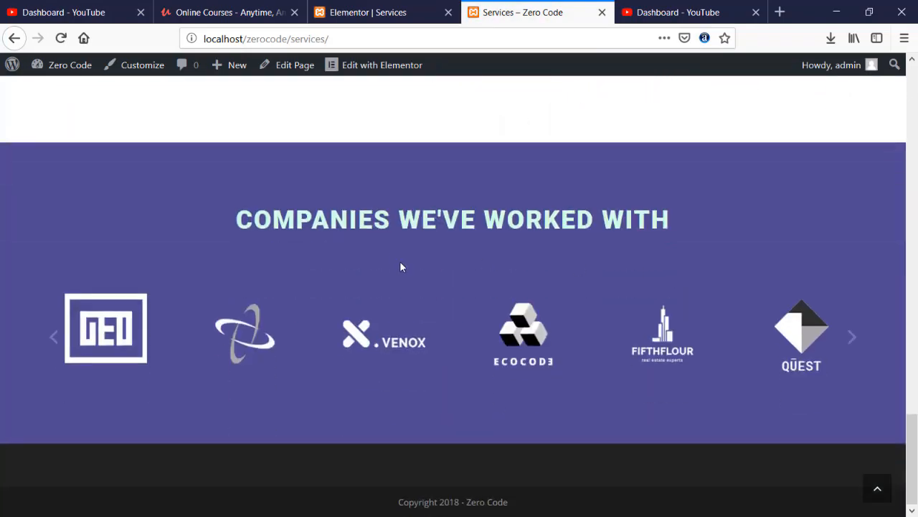
{"action": "scroll", "coordinate": [398, 262], "scroll_direction": "up", "scroll_amount": 15}
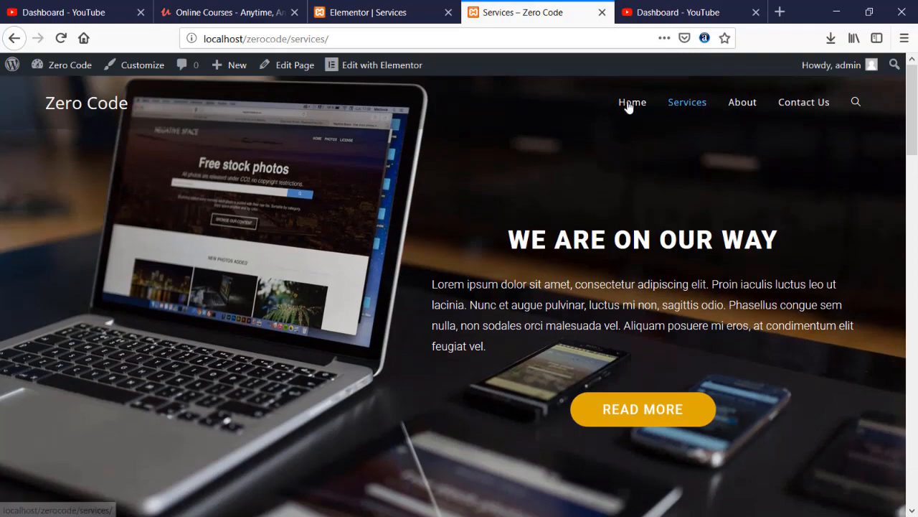
{"action": "left_click", "coordinate": [628, 104]}
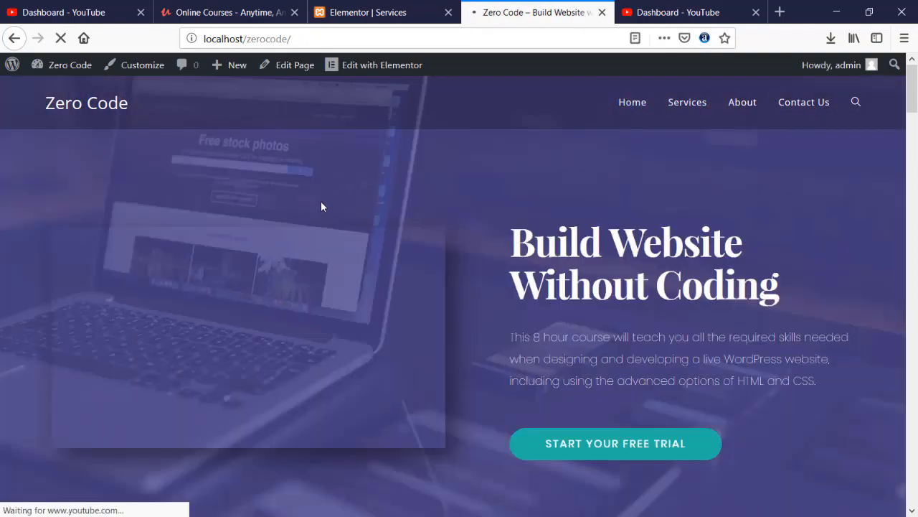
{"action": "scroll", "coordinate": [328, 208], "scroll_direction": "down", "scroll_amount": 8}
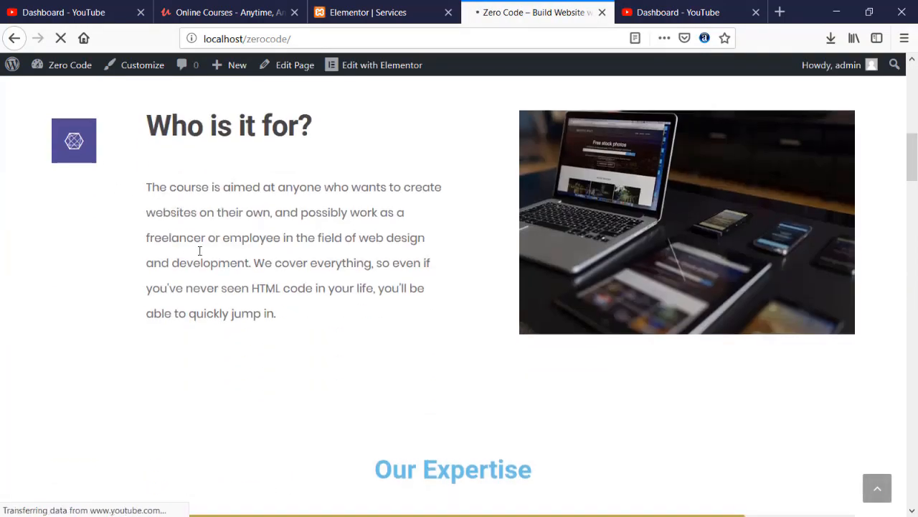
{"action": "scroll", "coordinate": [427, 251], "scroll_direction": "down", "scroll_amount": 15}
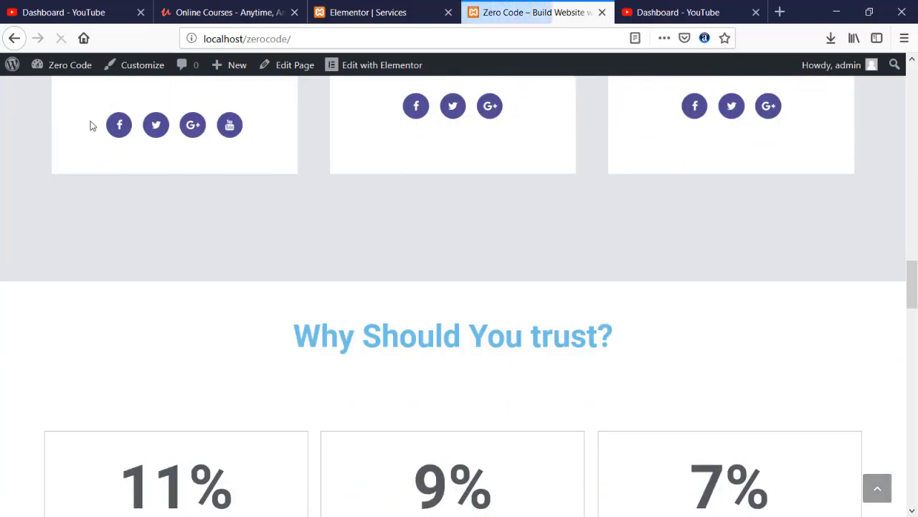
{"action": "scroll", "coordinate": [488, 179], "scroll_direction": "down", "scroll_amount": 10}
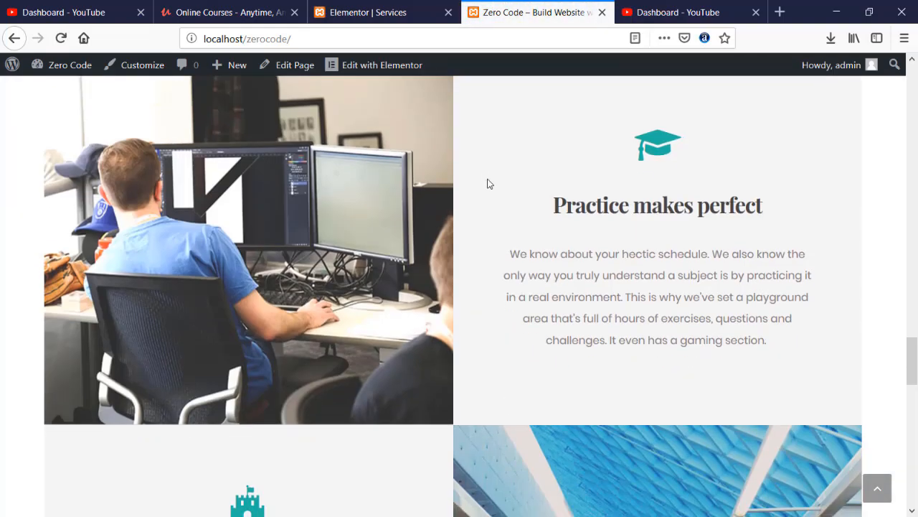
{"action": "scroll", "coordinate": [488, 184], "scroll_direction": "up", "scroll_amount": 18}
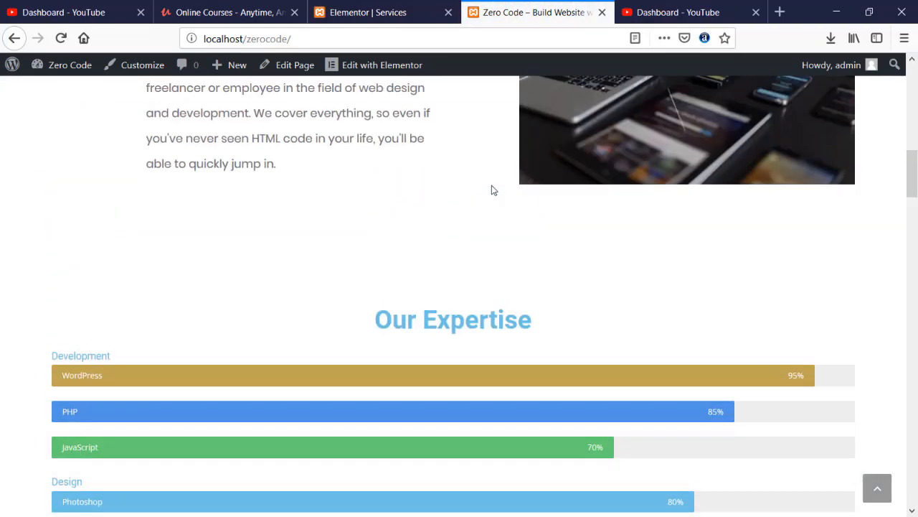
{"action": "scroll", "coordinate": [430, 216], "scroll_direction": "down", "scroll_amount": 2}
{"action": "left_click_drag", "start_coordinate": [363, 250], "coordinate": [572, 251]}
{"action": "scroll", "coordinate": [571, 247], "scroll_direction": "down", "scroll_amount": 7}
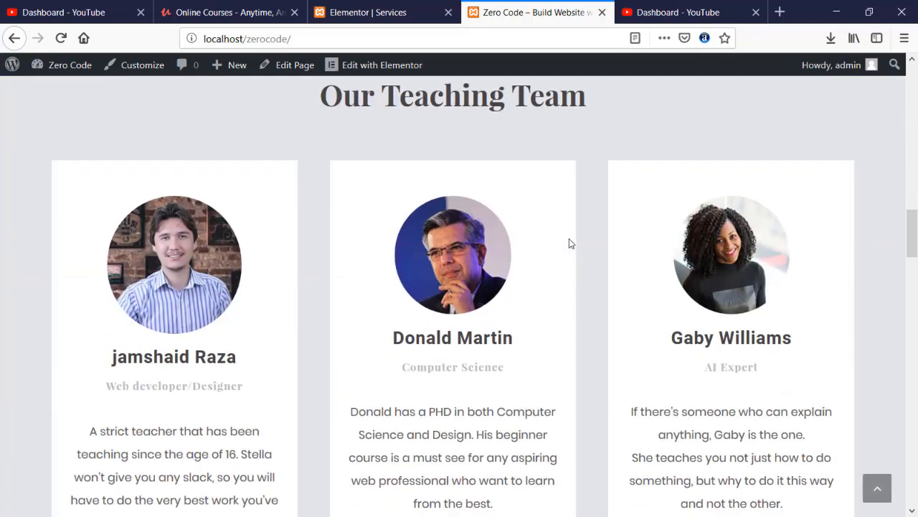
{"action": "scroll", "coordinate": [569, 238], "scroll_direction": "down", "scroll_amount": 15}
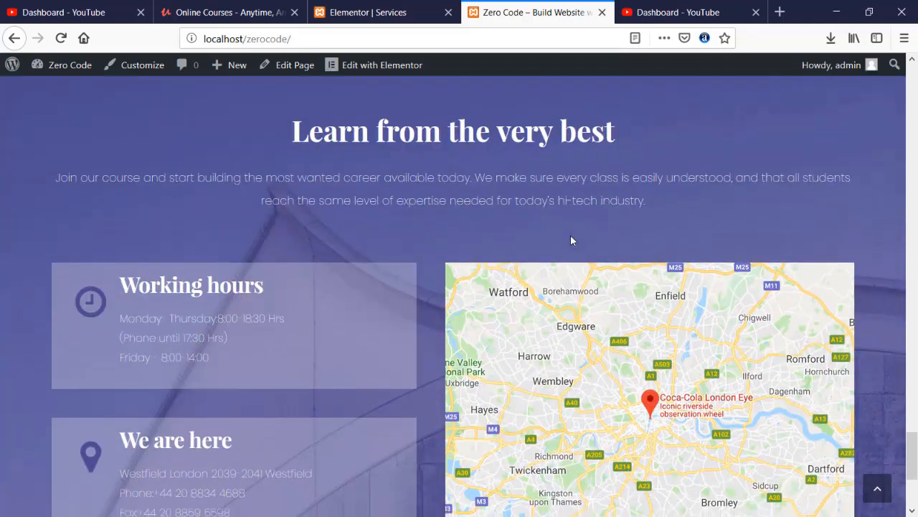
{"action": "scroll", "coordinate": [570, 241], "scroll_direction": "down", "scroll_amount": 5}
{"action": "scroll", "coordinate": [547, 219], "scroll_direction": "up", "scroll_amount": 10}
{"action": "left_click", "coordinate": [396, 9]}
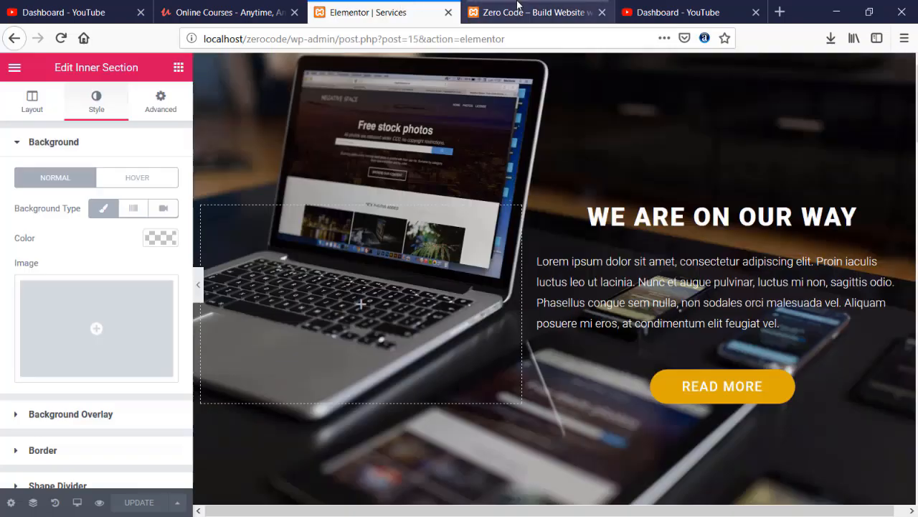
- Exit the Services page editor to the WordPress dashboard
{"action": "left_click", "coordinate": [516, 9]}
{"action": "left_click", "coordinate": [380, 13]}
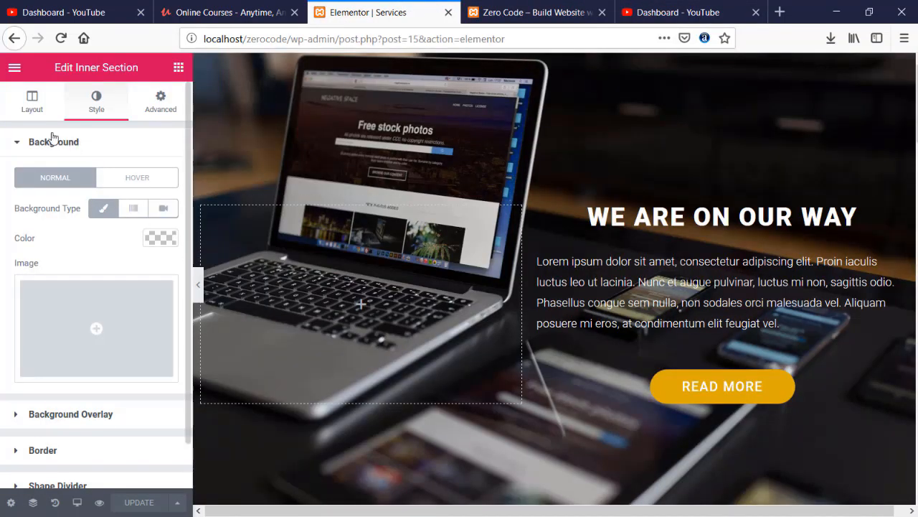
{"action": "left_click", "coordinate": [14, 68]}
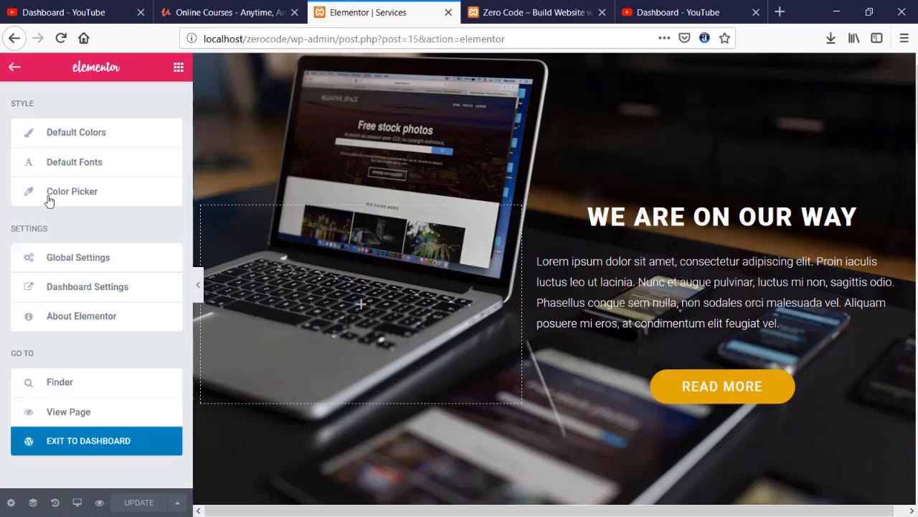
{"action": "left_click", "coordinate": [102, 438]}
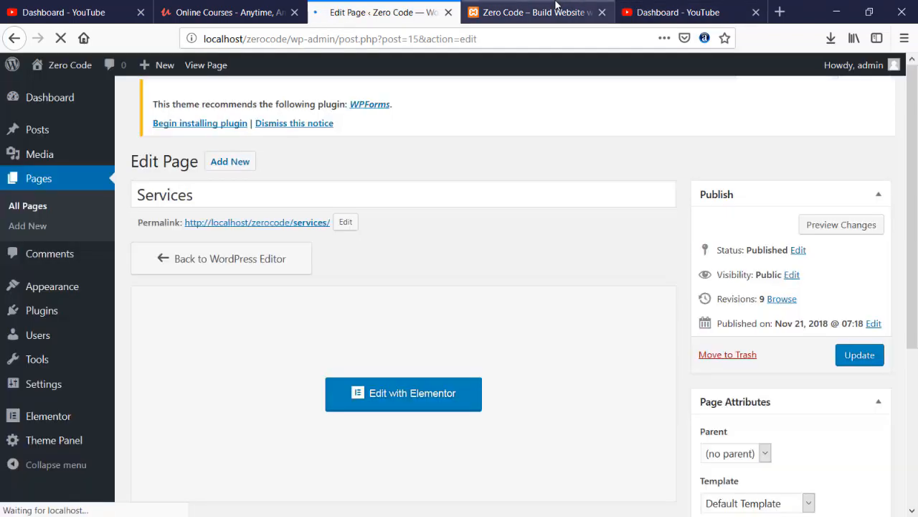
- Go to the All Pages list in the dashboard
{"action": "left_click", "coordinate": [550, 8]}
{"action": "left_click", "coordinate": [430, 9]}
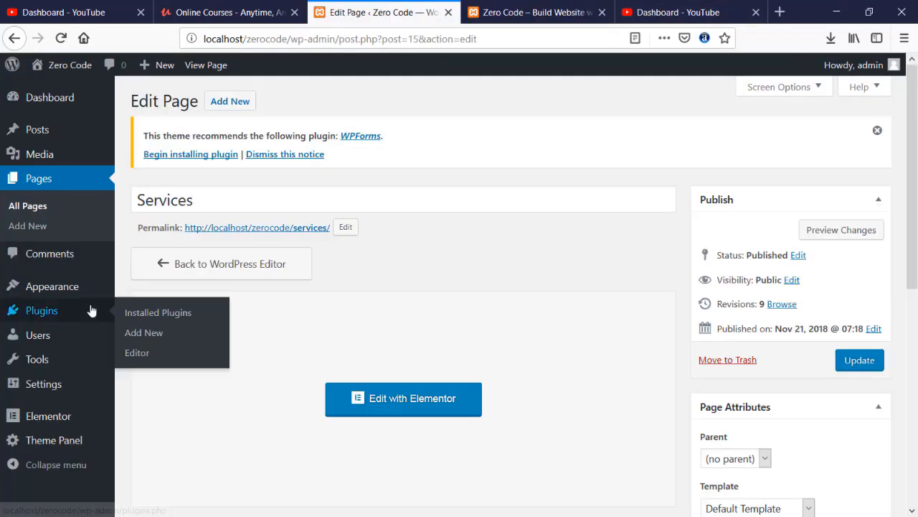
{"action": "left_click", "coordinate": [36, 208]}
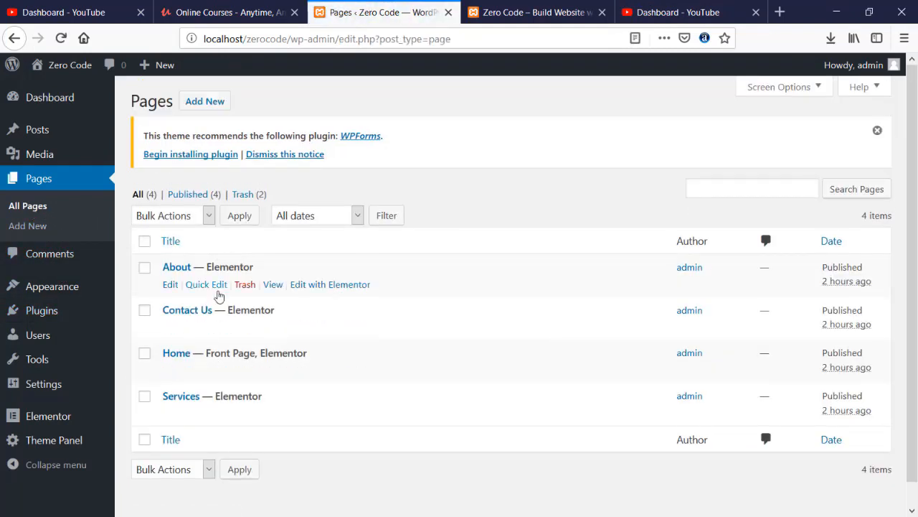
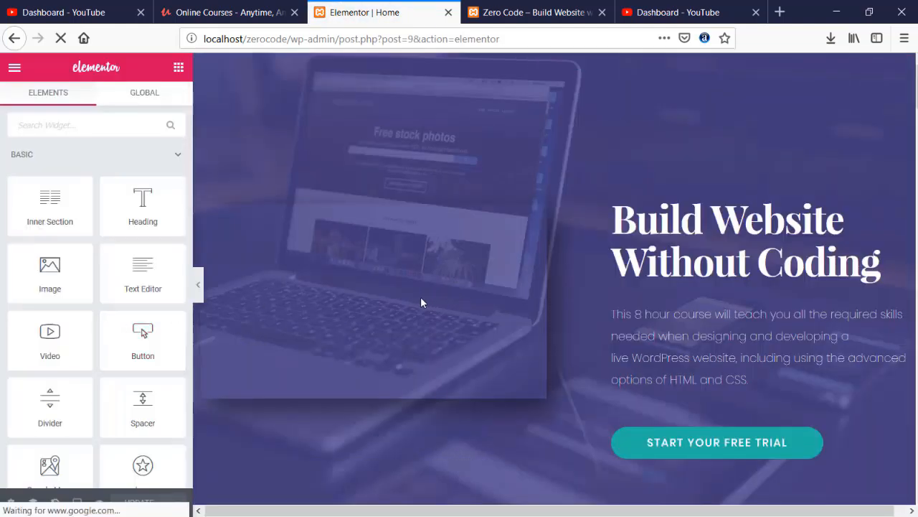
- Color the Home page's Our Expertise heading purple #504992
{"action": "scroll", "coordinate": [366, 291], "scroll_direction": "down", "scroll_amount": 10}
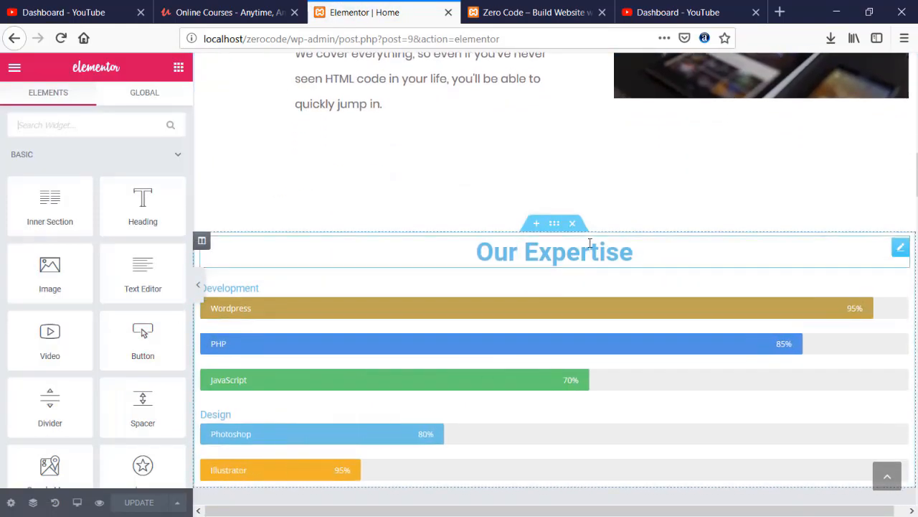
{"action": "left_click", "coordinate": [592, 252]}
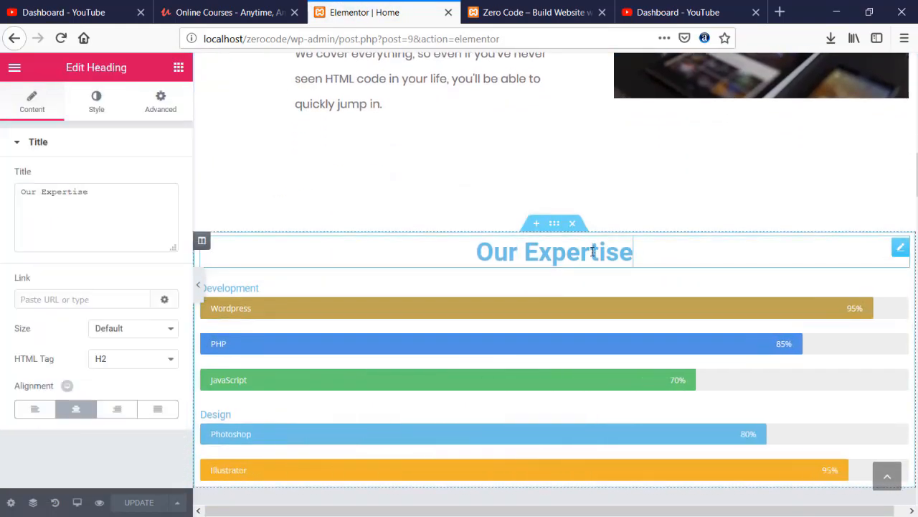
{"action": "left_click", "coordinate": [126, 115]}
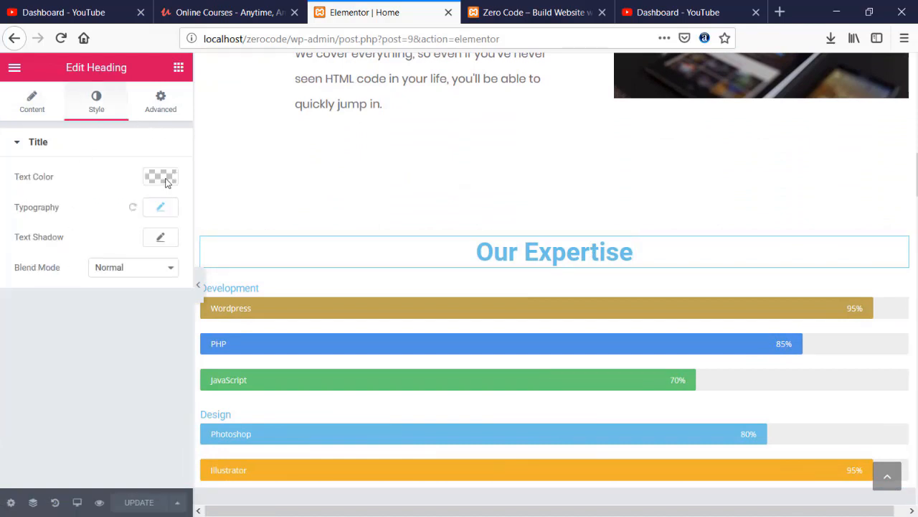
{"action": "left_click", "coordinate": [161, 208]}
{"action": "scroll", "coordinate": [122, 332], "scroll_direction": "down", "scroll_amount": 1}
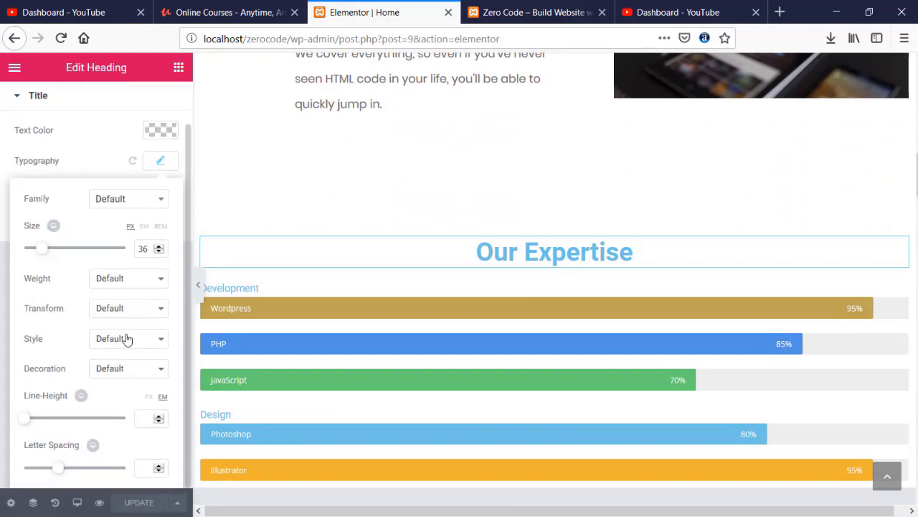
{"action": "scroll", "coordinate": [125, 335], "scroll_direction": "up", "scroll_amount": 1}
{"action": "left_click", "coordinate": [159, 177]}
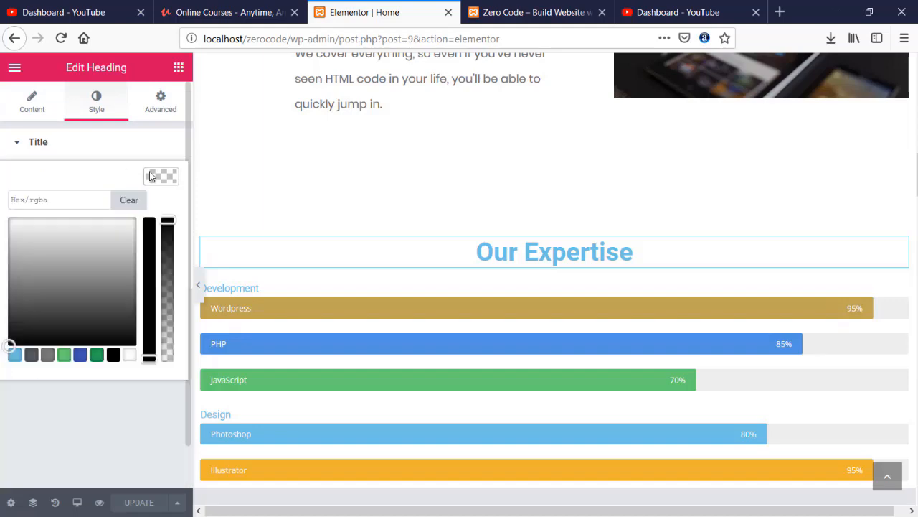
{"action": "left_click", "coordinate": [63, 200]}
{"action": "type", "text": "#504992"}
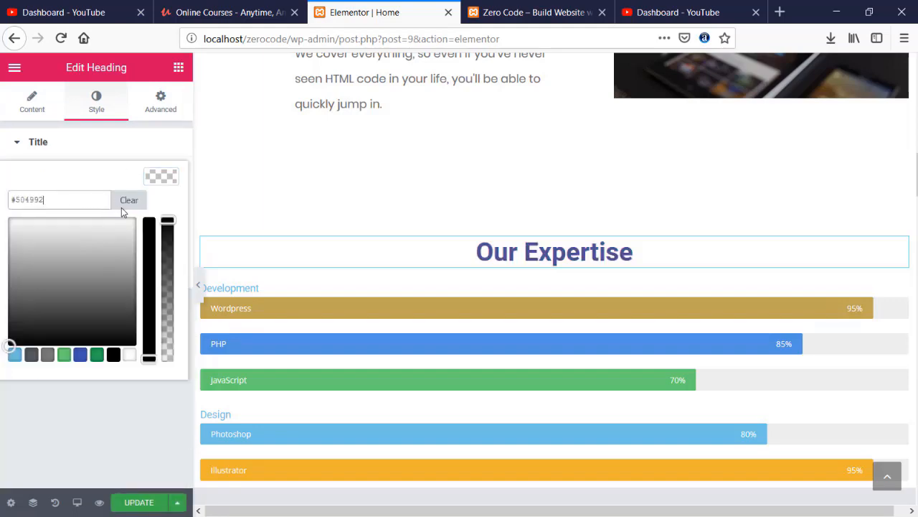
{"action": "left_click", "coordinate": [158, 176]}
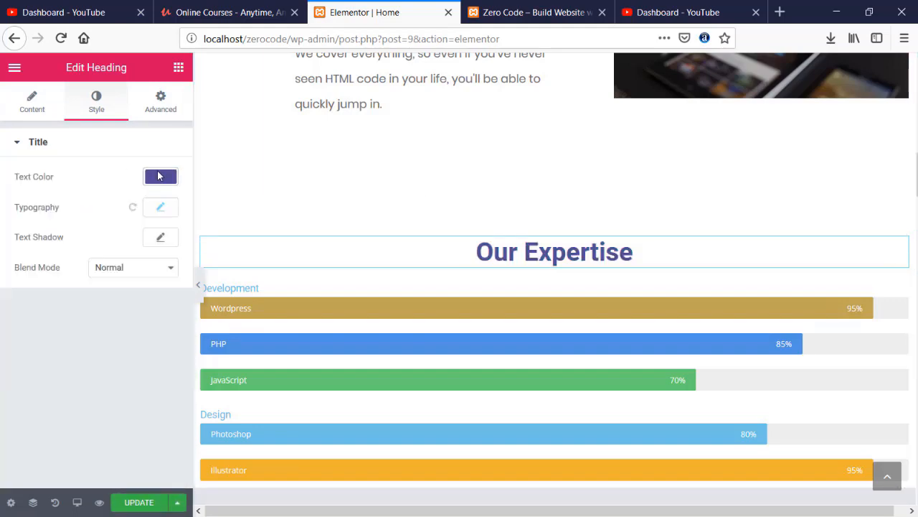
{"action": "scroll", "coordinate": [485, 203], "scroll_direction": "down", "scroll_amount": 10}
{"action": "scroll", "coordinate": [598, 298], "scroll_direction": "down", "scroll_amount": 2}
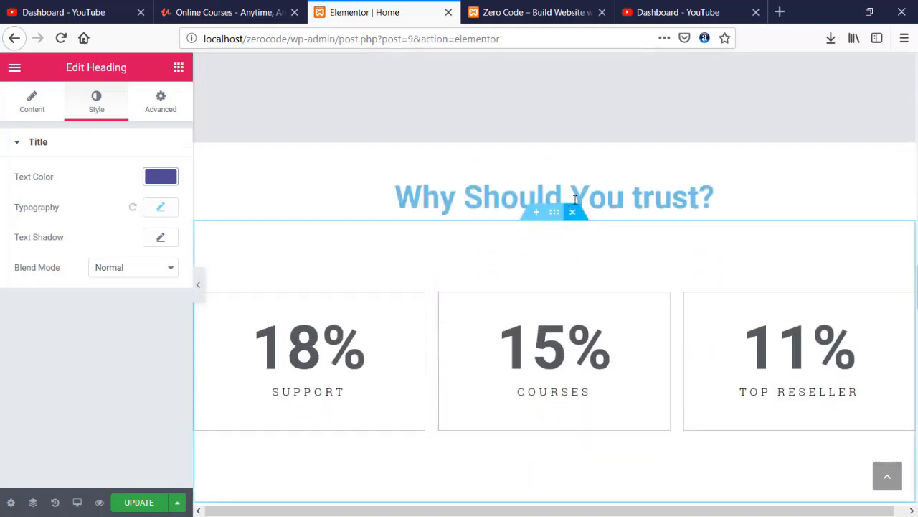
- Color the Why Should You trust? heading the same purple #504992
{"action": "left_click", "coordinate": [567, 195]}
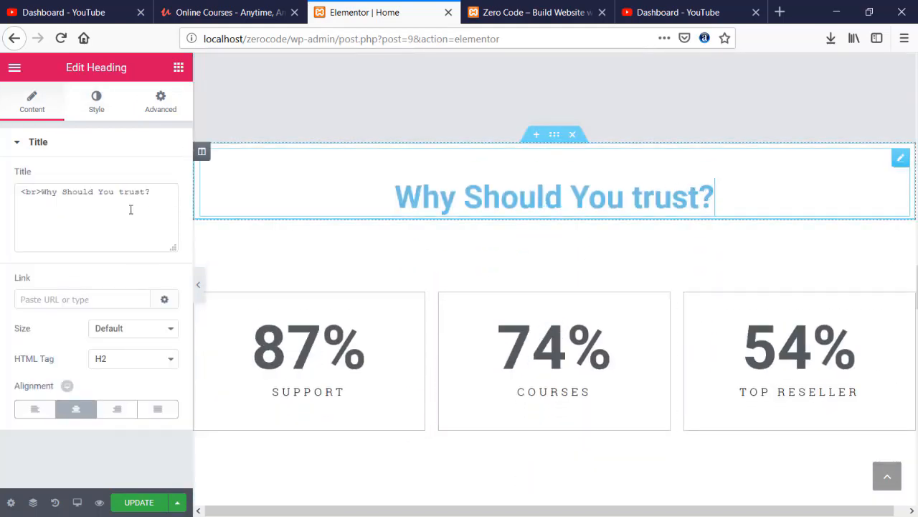
{"action": "left_click", "coordinate": [98, 104]}
{"action": "left_click", "coordinate": [166, 210]}
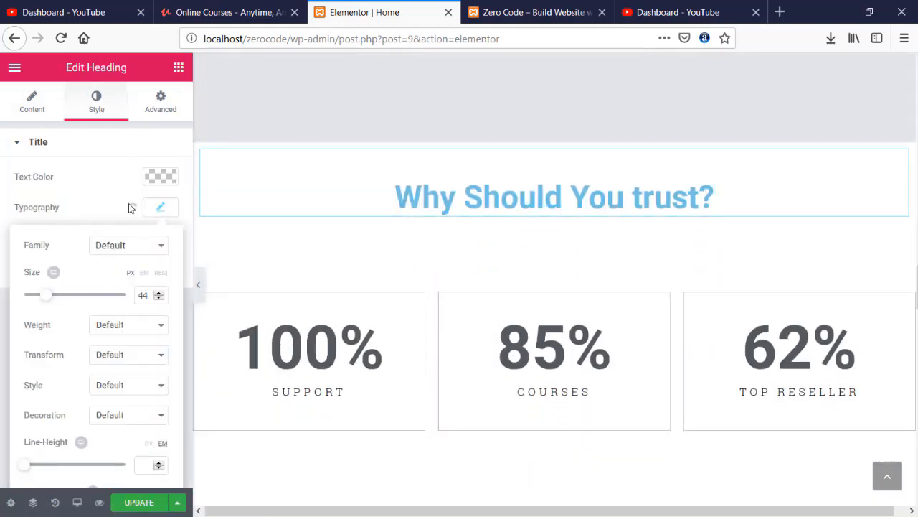
{"action": "left_click", "coordinate": [160, 177]}
{"action": "key", "text": "ctrl+v"}
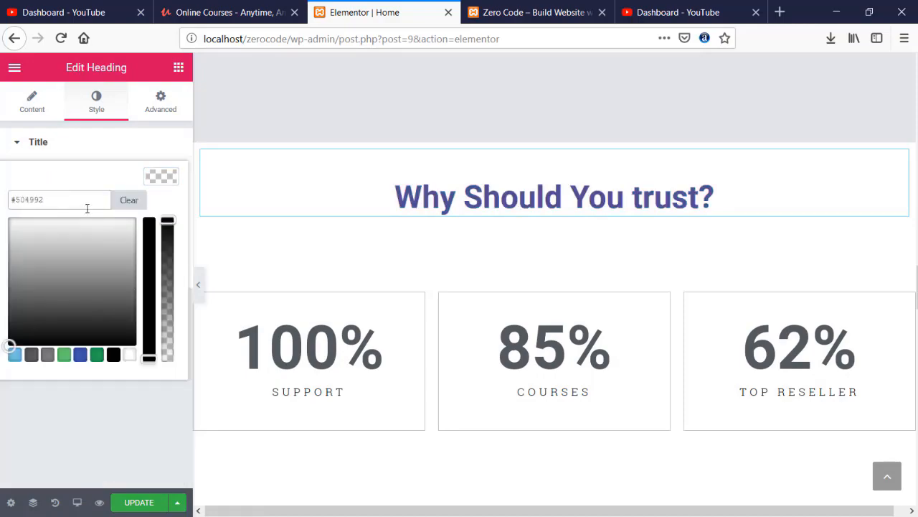
{"action": "left_click", "coordinate": [158, 179]}
{"action": "scroll", "coordinate": [486, 217], "scroll_direction": "down", "scroll_amount": 20}
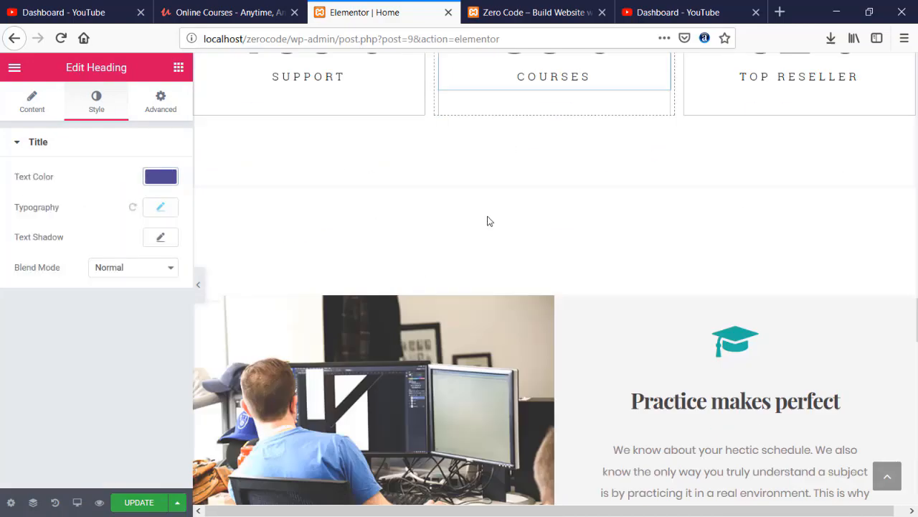
{"action": "scroll", "coordinate": [485, 217], "scroll_direction": "down", "scroll_amount": 5}
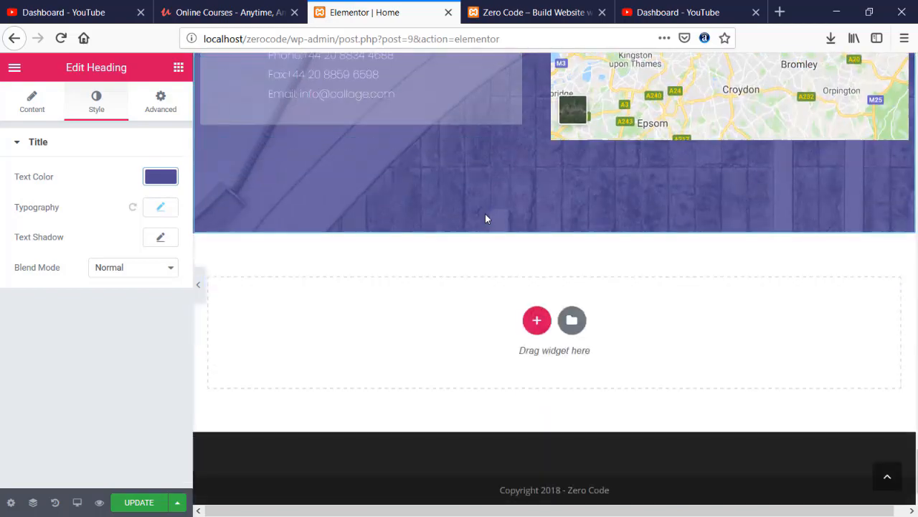
{"action": "scroll", "coordinate": [485, 218], "scroll_direction": "up", "scroll_amount": 12}
{"action": "scroll", "coordinate": [485, 217], "scroll_direction": "up", "scroll_amount": 15}
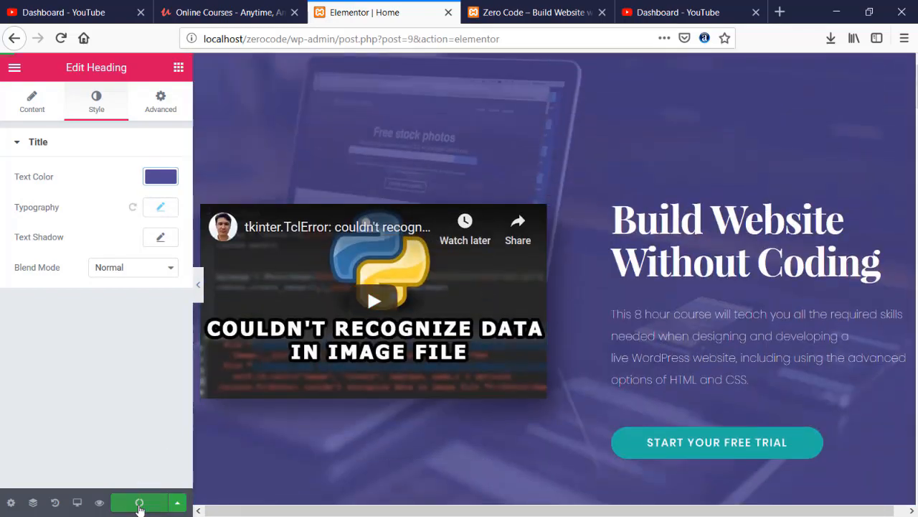
- Save the Home page changes and exit the editor to the dashboard
{"action": "left_click", "coordinate": [138, 500]}
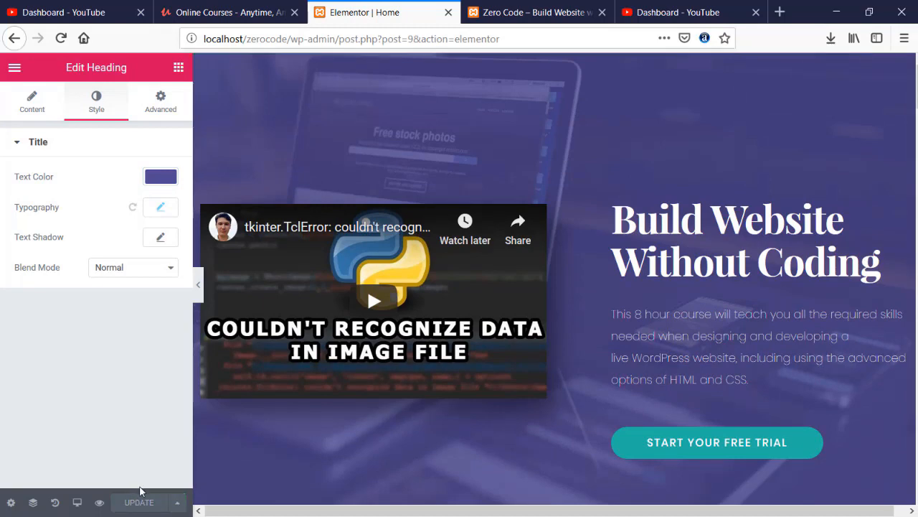
{"action": "left_click", "coordinate": [14, 66]}
{"action": "left_click", "coordinate": [70, 437]}
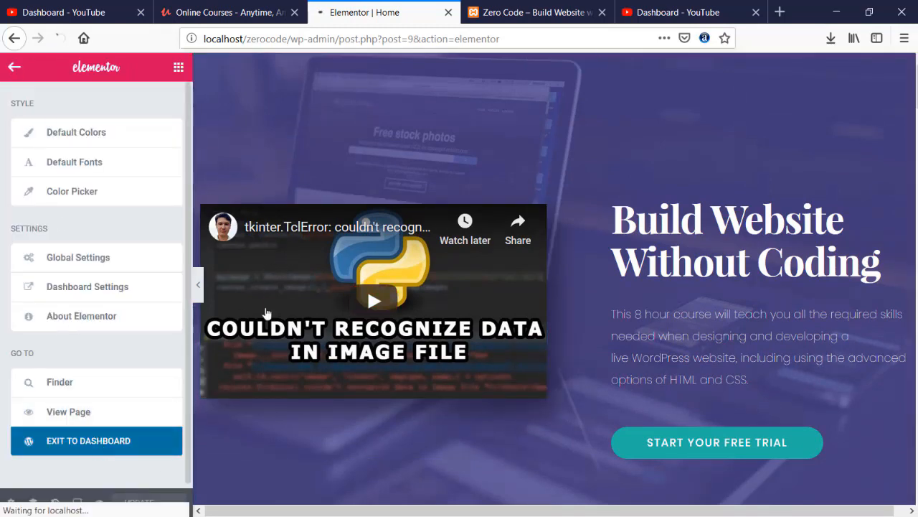
- View the About page on the live site
{"action": "left_click", "coordinate": [531, 12]}
{"action": "scroll", "coordinate": [682, 210], "scroll_direction": "up", "scroll_amount": 10}
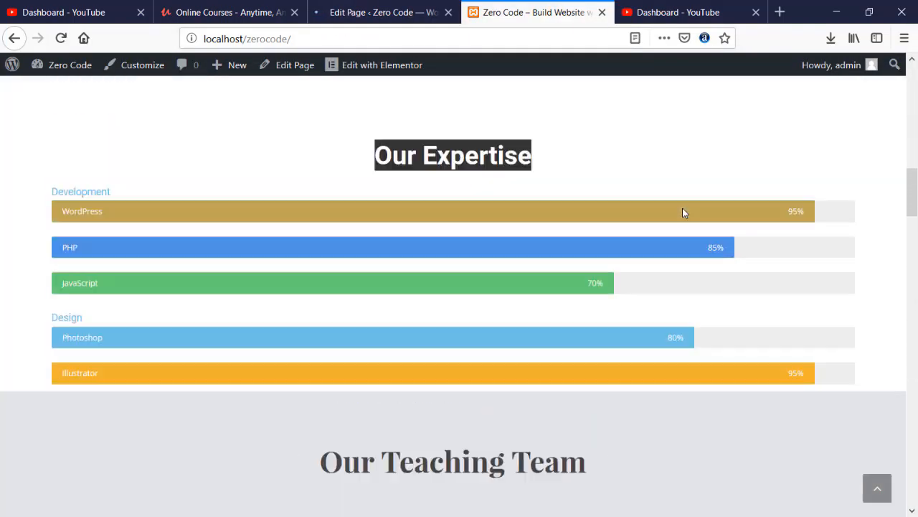
{"action": "scroll", "coordinate": [683, 210], "scroll_direction": "up", "scroll_amount": 10}
{"action": "left_click", "coordinate": [751, 106]}
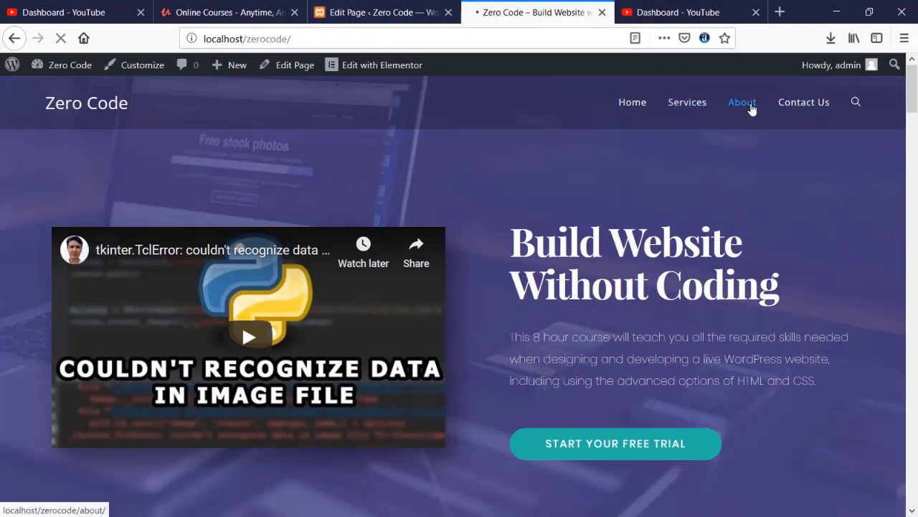
{"action": "scroll", "coordinate": [586, 210], "scroll_direction": "down", "scroll_amount": 15}
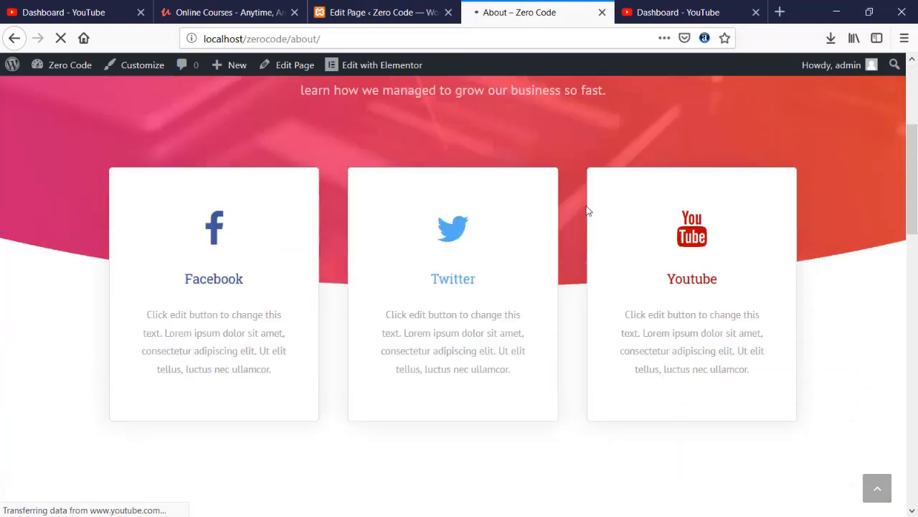
{"action": "scroll", "coordinate": [586, 209], "scroll_direction": "up", "scroll_amount": 15}
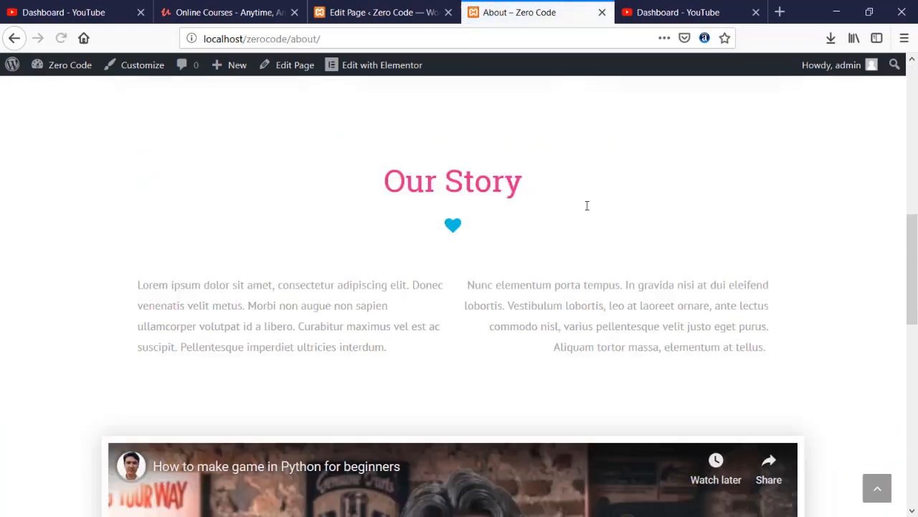
- Reopen the Home page in Elementor, then exit back to the dashboard
{"action": "left_click", "coordinate": [376, 15]}
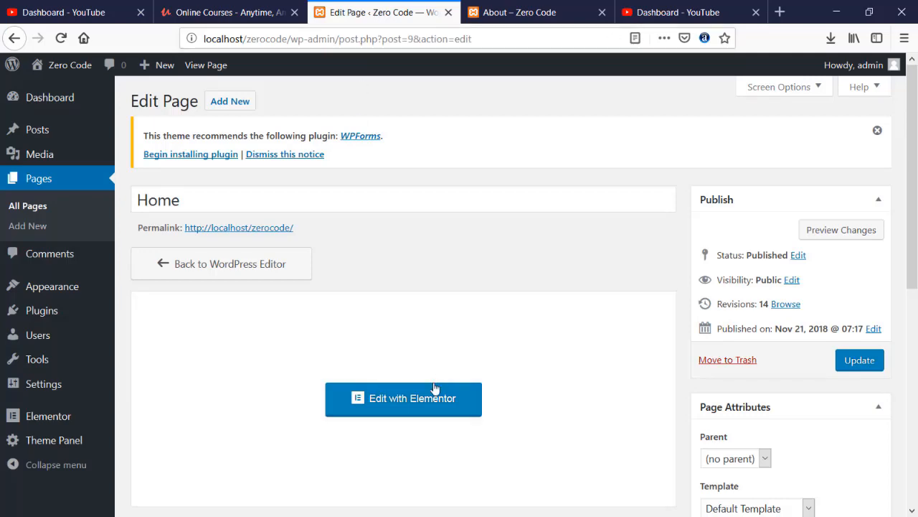
{"action": "left_click", "coordinate": [537, 6]}
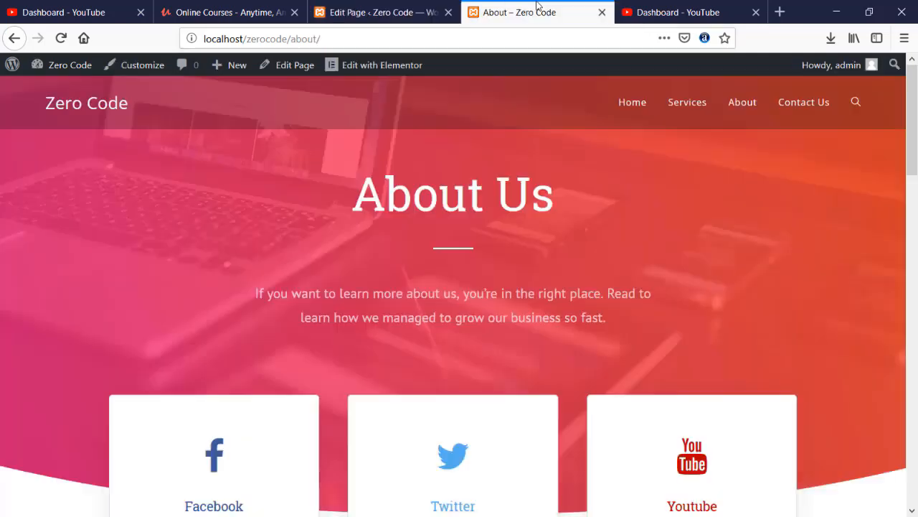
{"action": "left_click", "coordinate": [354, 9]}
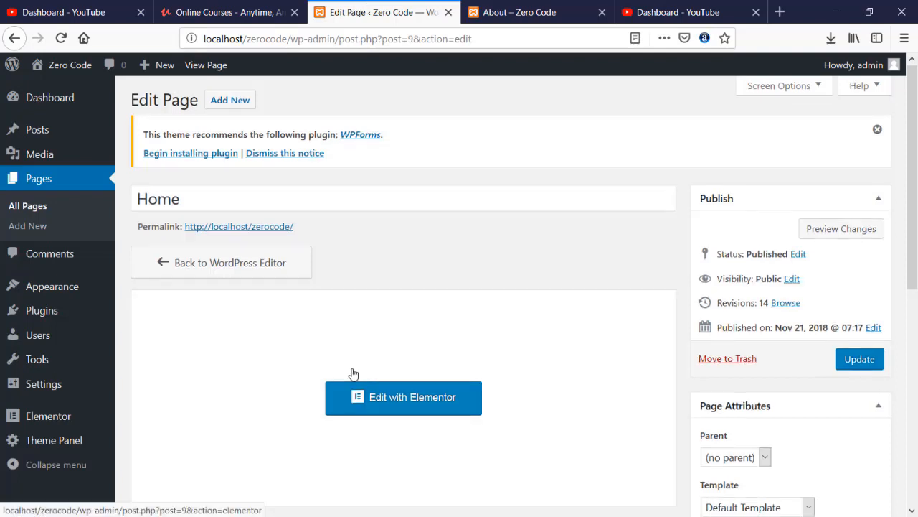
{"action": "scroll", "coordinate": [352, 373], "scroll_direction": "down", "scroll_amount": 2}
{"action": "left_click", "coordinate": [420, 258]}
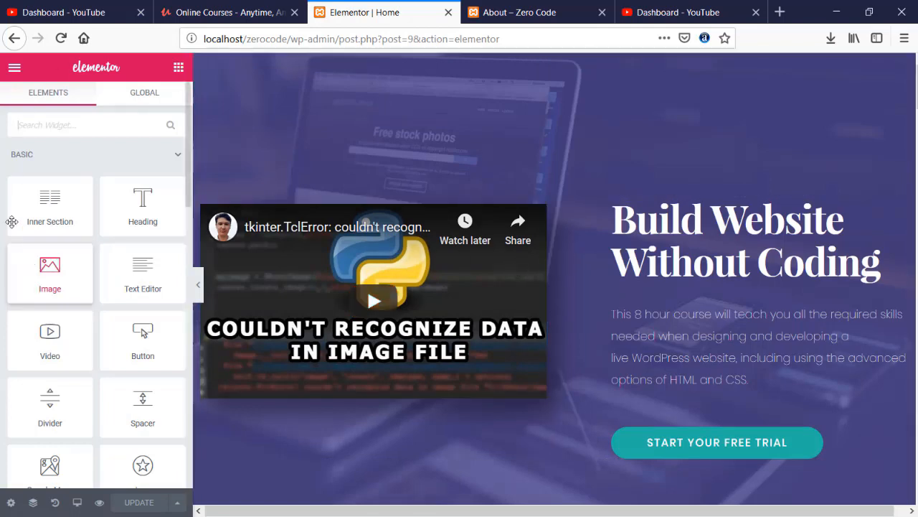
{"action": "left_click", "coordinate": [16, 69]}
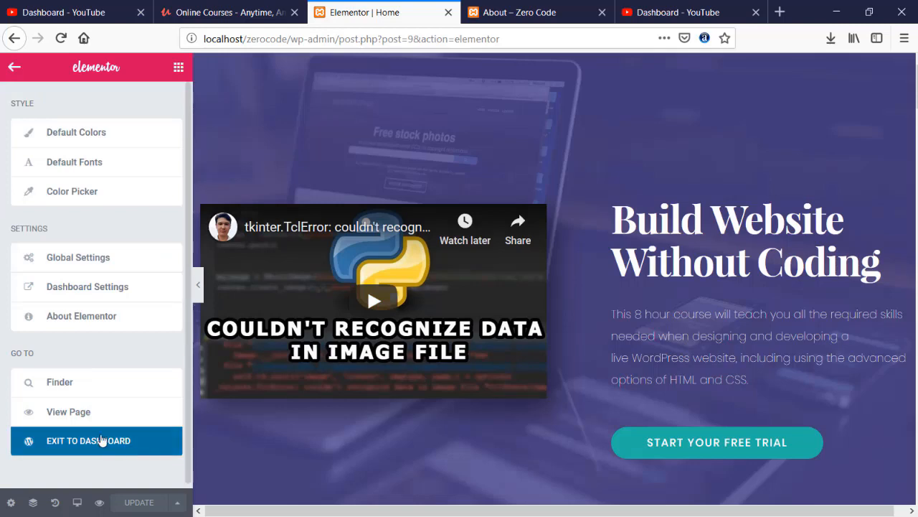
{"action": "left_click", "coordinate": [102, 440]}
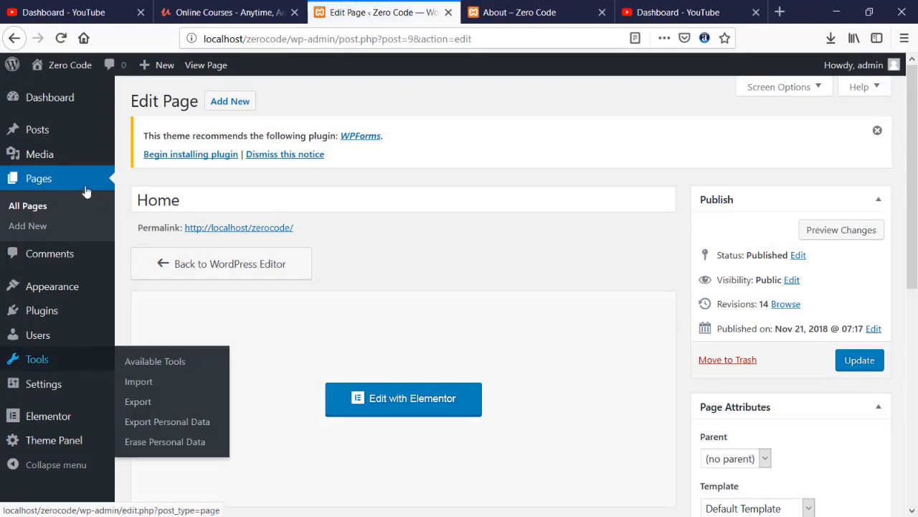
- Show the admin list of all site pages
{"action": "left_click", "coordinate": [39, 186]}
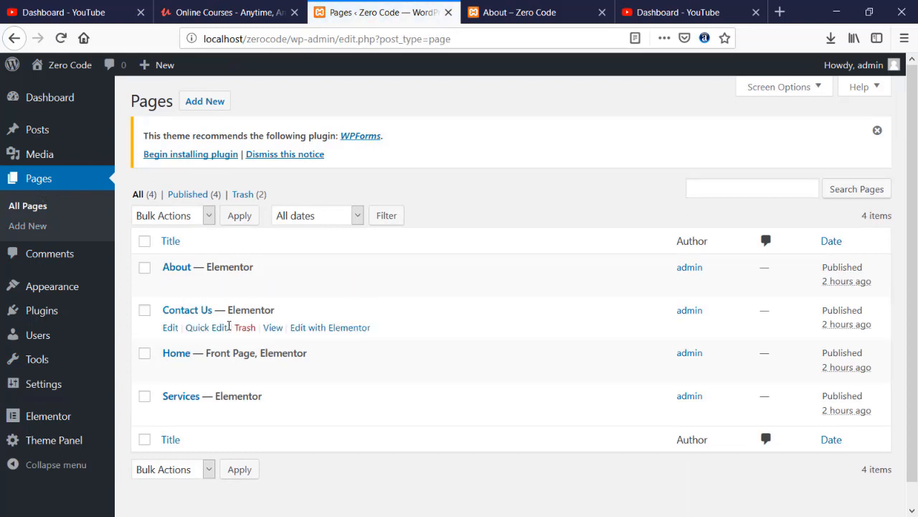
{"action": "left_click", "coordinate": [502, 12]}
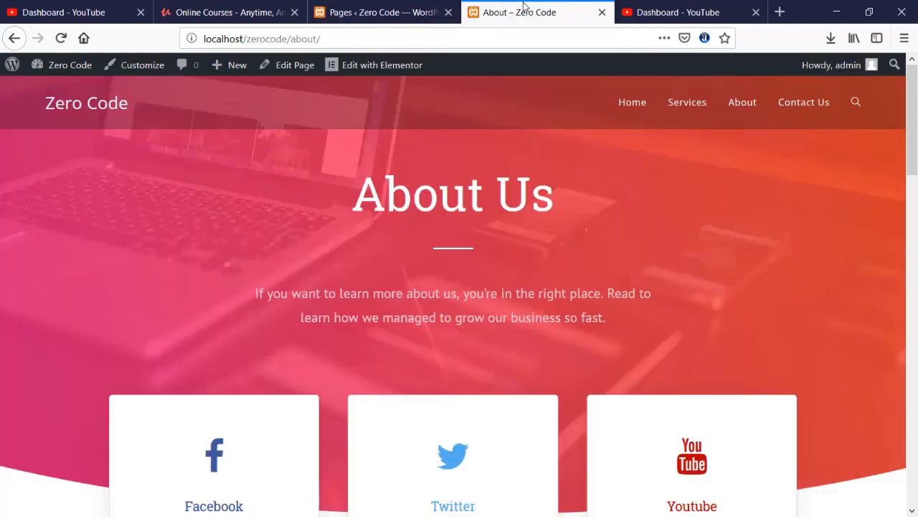
{"action": "left_click", "coordinate": [409, 12]}
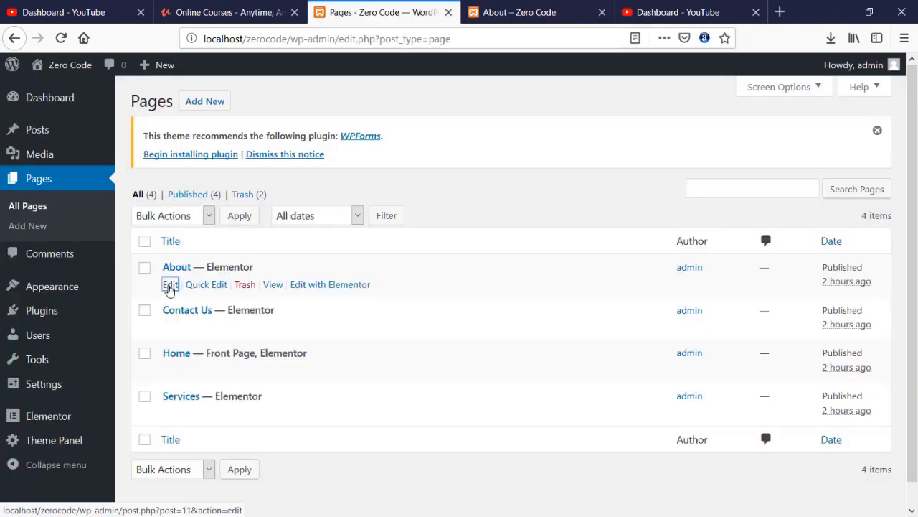
- Open the About page in the Elementor editor
{"action": "left_click", "coordinate": [169, 284]}
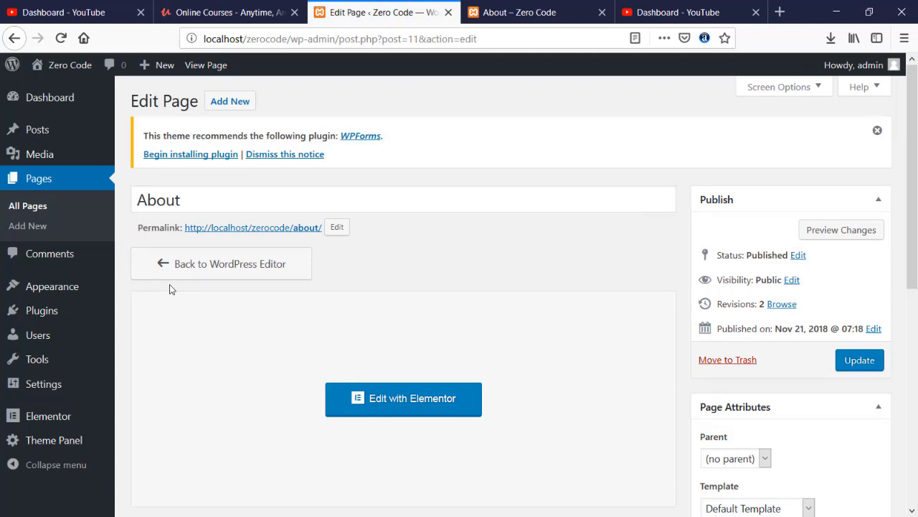
{"action": "scroll", "coordinate": [169, 286], "scroll_direction": "down", "scroll_amount": 5}
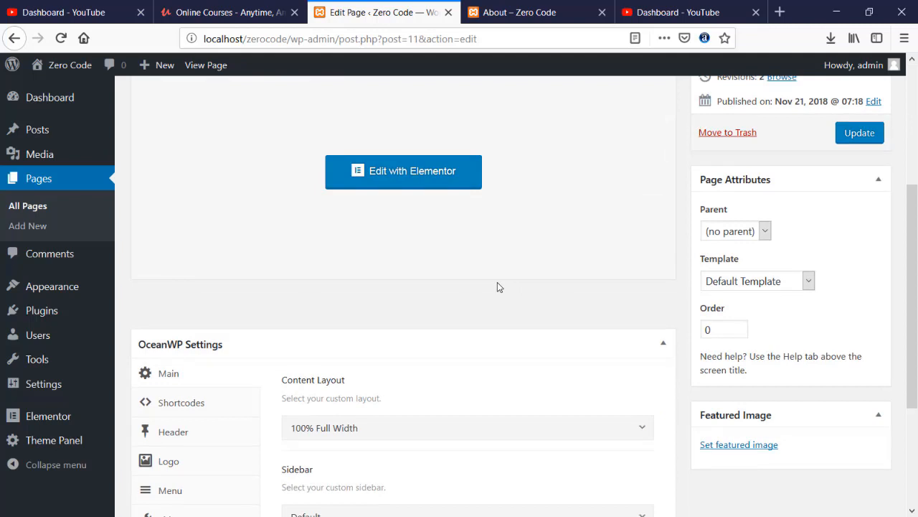
{"action": "left_click", "coordinate": [434, 170]}
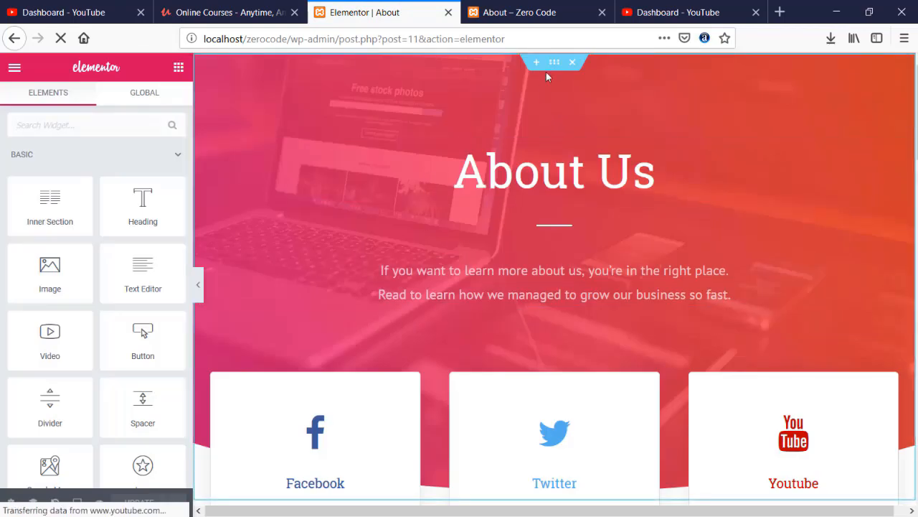
- Select the About Us hero section and switch its background to gradient
{"action": "left_click", "coordinate": [551, 65]}
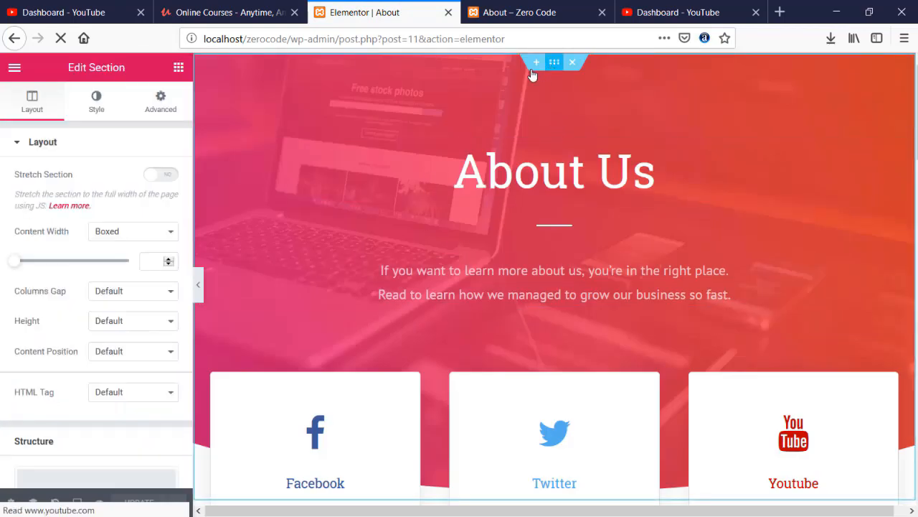
{"action": "left_click", "coordinate": [97, 100]}
{"action": "scroll", "coordinate": [120, 220], "scroll_direction": "down", "scroll_amount": 1}
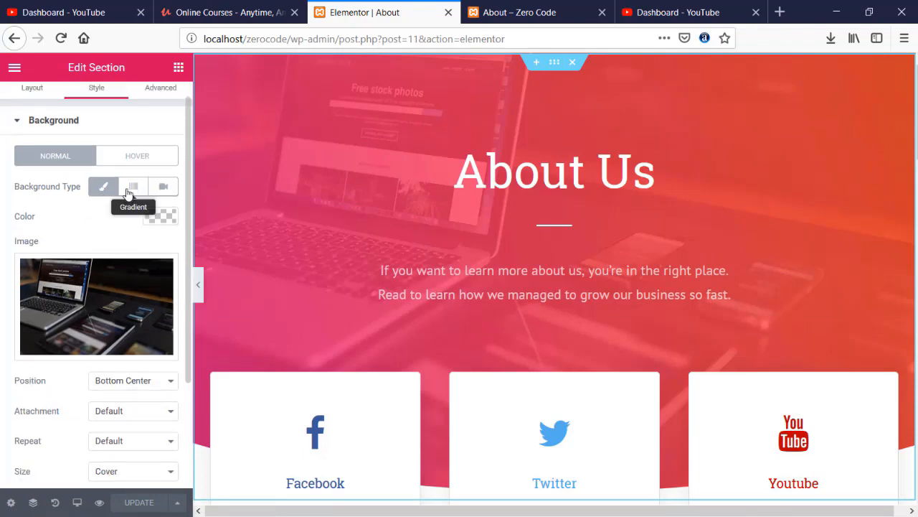
{"action": "left_click", "coordinate": [129, 193]}
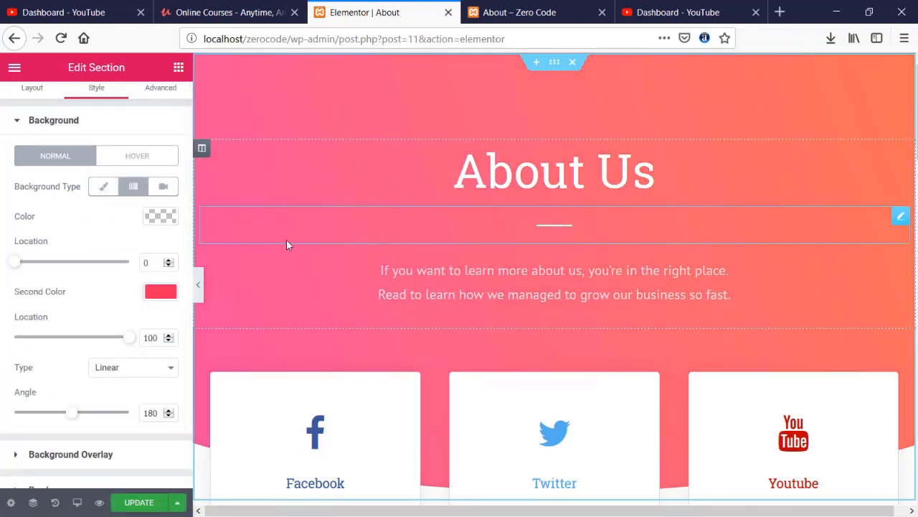
{"action": "scroll", "coordinate": [134, 310], "scroll_direction": "down", "scroll_amount": 2}
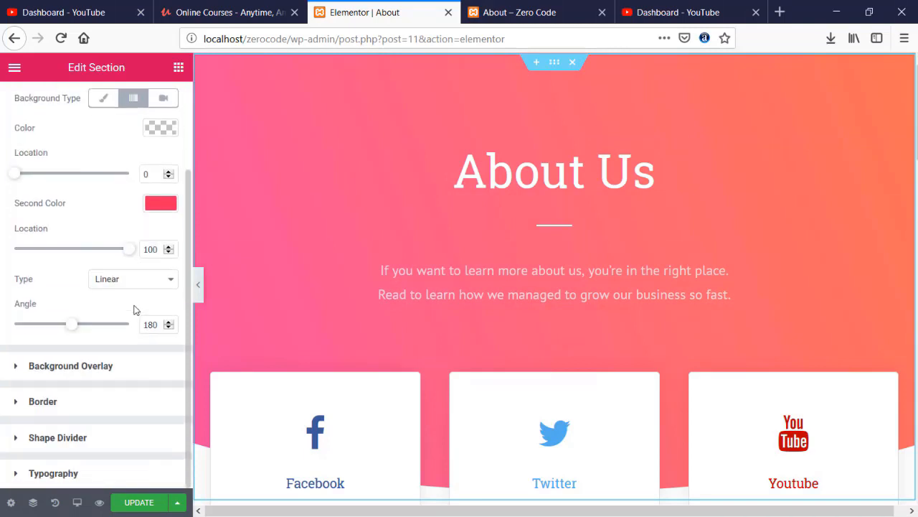
- Set both background overlay gradient colours to purple #504992
{"action": "left_click", "coordinate": [89, 367]}
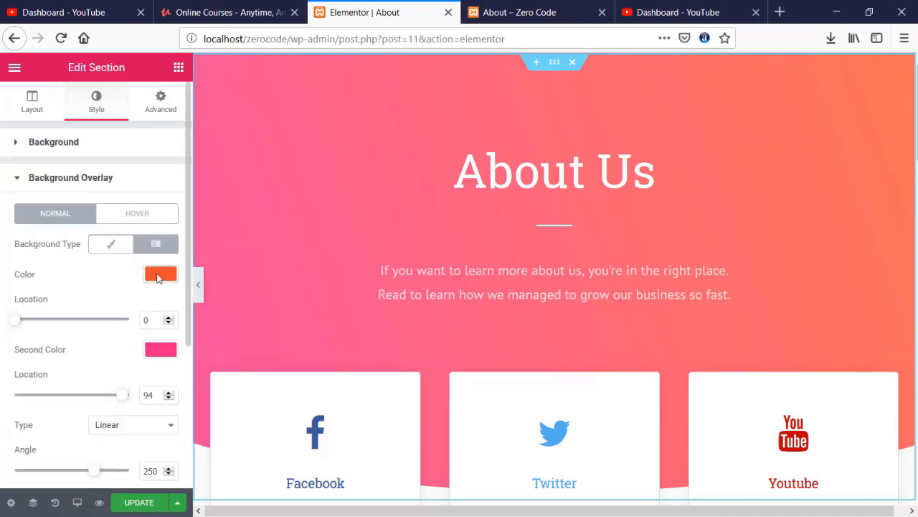
{"action": "left_click", "coordinate": [159, 274]}
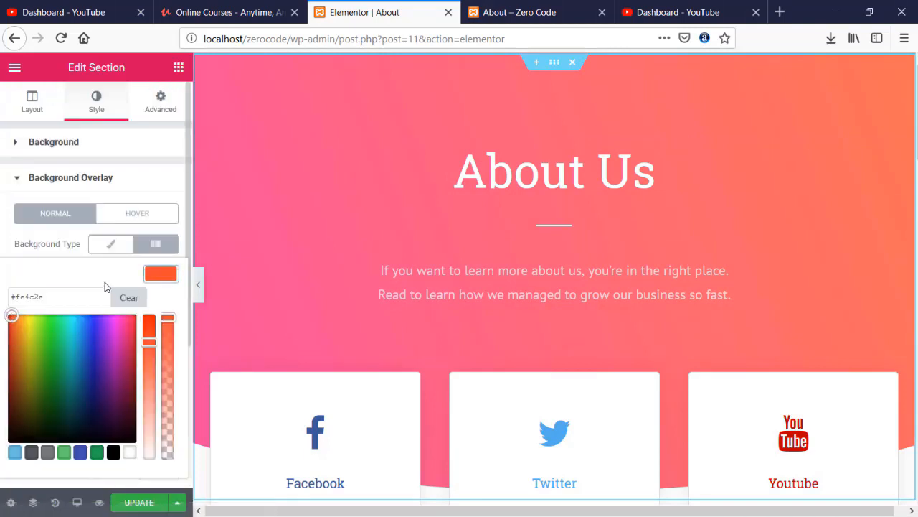
{"action": "triple_click", "coordinate": [65, 296]}
{"action": "type", "text": "#504992"}
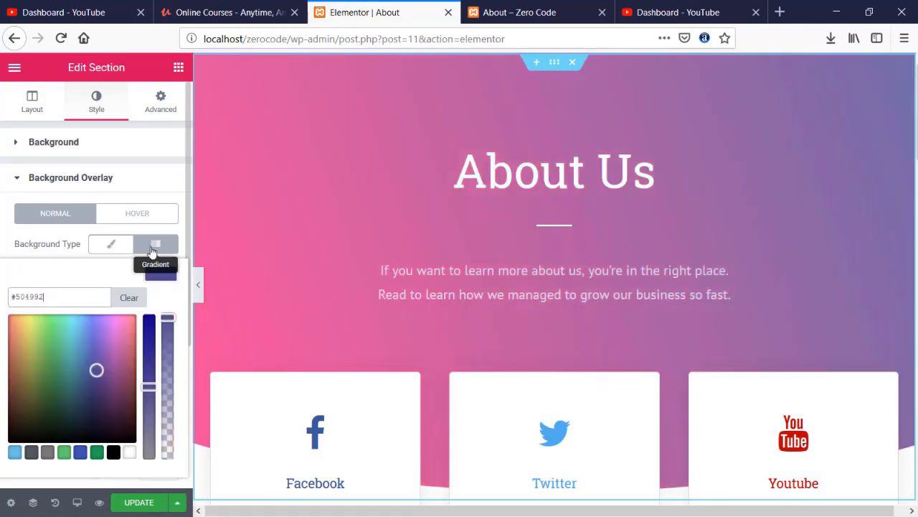
{"action": "left_click", "coordinate": [166, 279]}
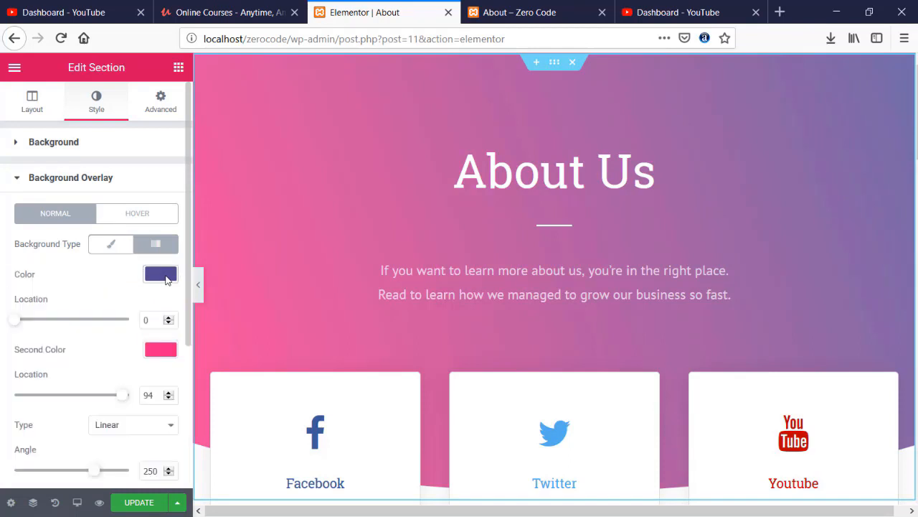
{"action": "left_click", "coordinate": [161, 350]}
{"action": "triple_click", "coordinate": [82, 370]}
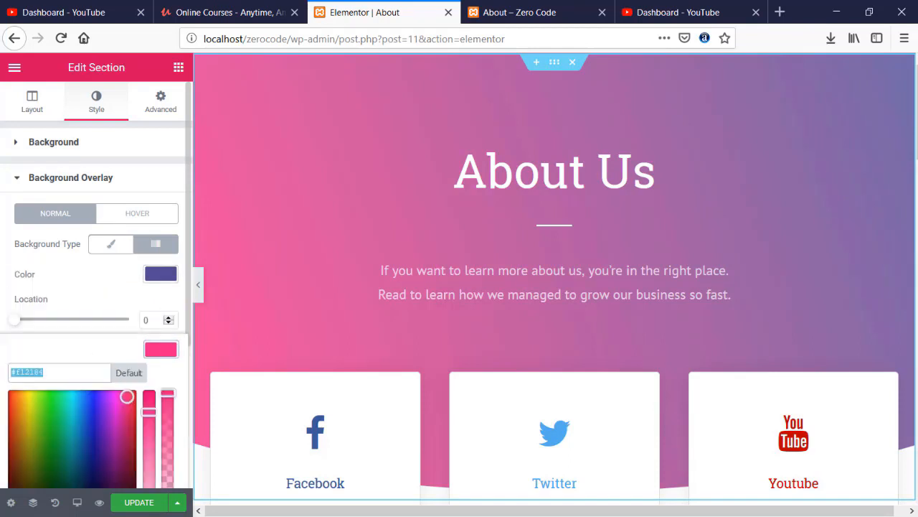
{"action": "key", "text": "ctrl+v"}
{"action": "left_click", "coordinate": [166, 352]}
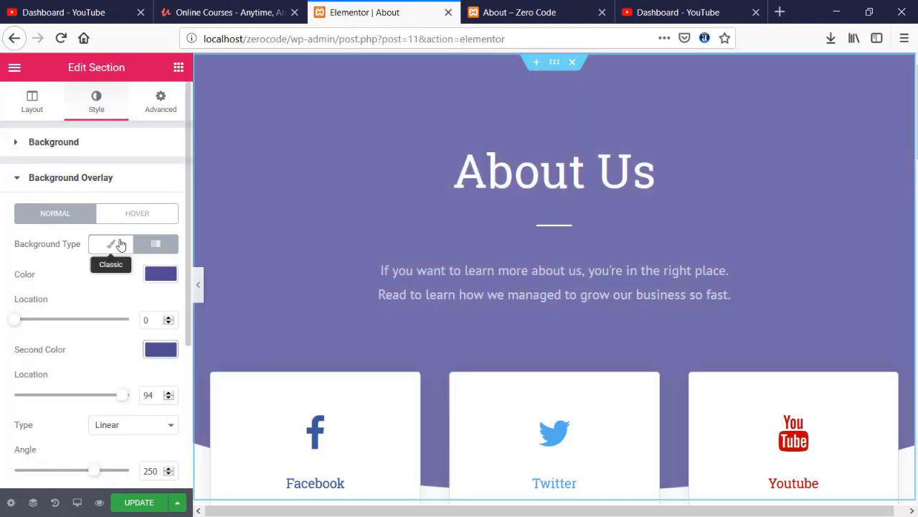
- Lower the overlay opacity and try the laptop photo background before returning to gradient
{"action": "scroll", "coordinate": [127, 328], "scroll_direction": "down", "scroll_amount": 2}
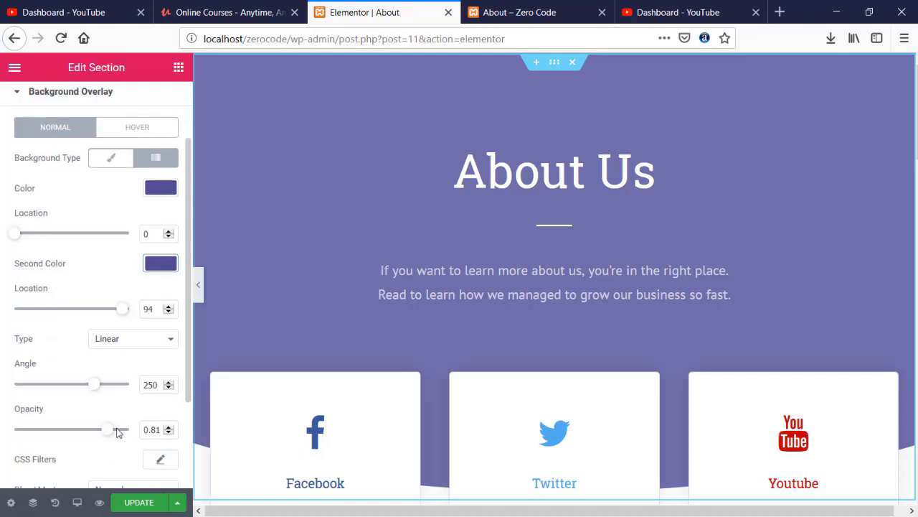
{"action": "left_click_drag", "start_coordinate": [92, 433], "coordinate": [86, 434]}
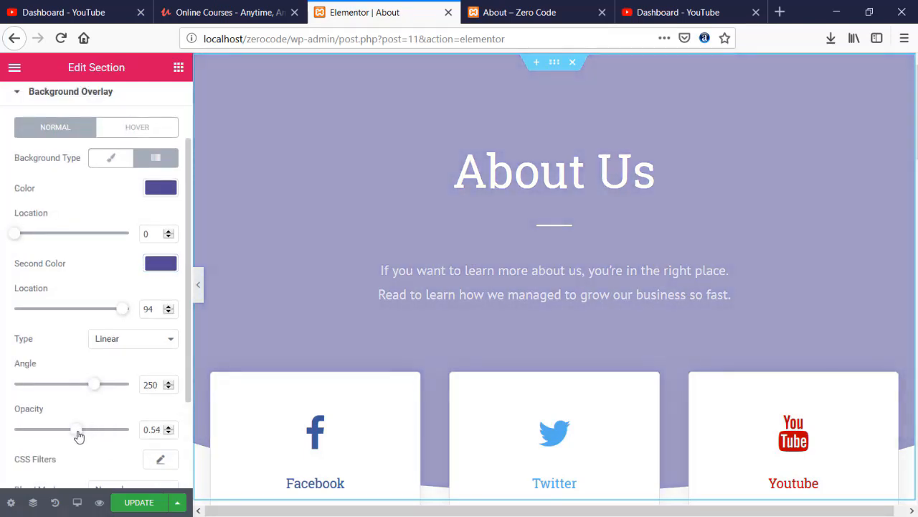
{"action": "scroll", "coordinate": [76, 318], "scroll_direction": "up", "scroll_amount": 2}
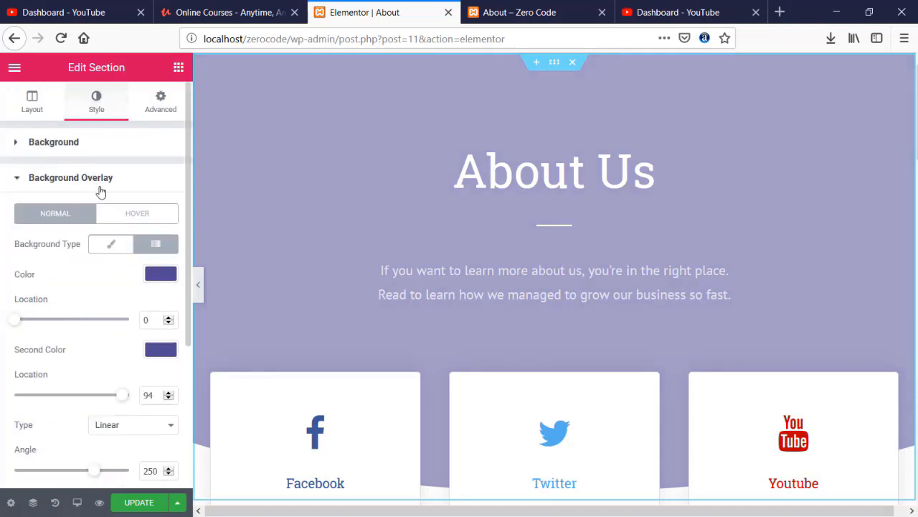
{"action": "left_click", "coordinate": [79, 148]}
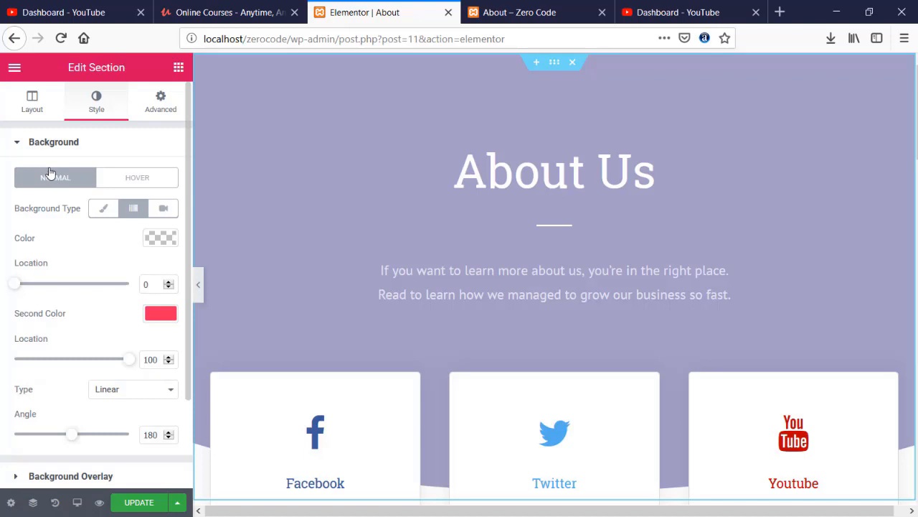
{"action": "left_click", "coordinate": [102, 208]}
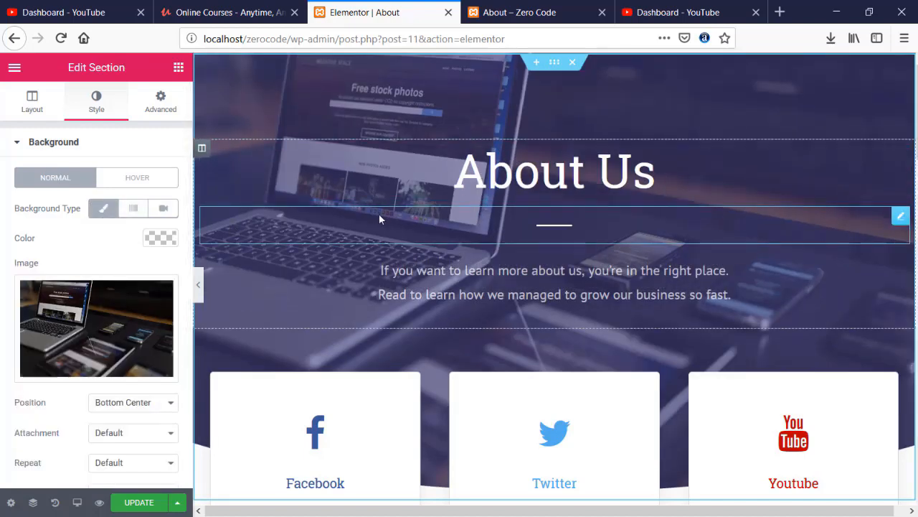
{"action": "scroll", "coordinate": [127, 238], "scroll_direction": "down", "scroll_amount": 1}
{"action": "left_click", "coordinate": [134, 185]}
- Raise the overlay opacity to 0.71 and restore the Classic laptop photo background
{"action": "scroll", "coordinate": [85, 333], "scroll_direction": "down", "scroll_amount": 1}
{"action": "scroll", "coordinate": [85, 334], "scroll_direction": "down", "scroll_amount": 1}
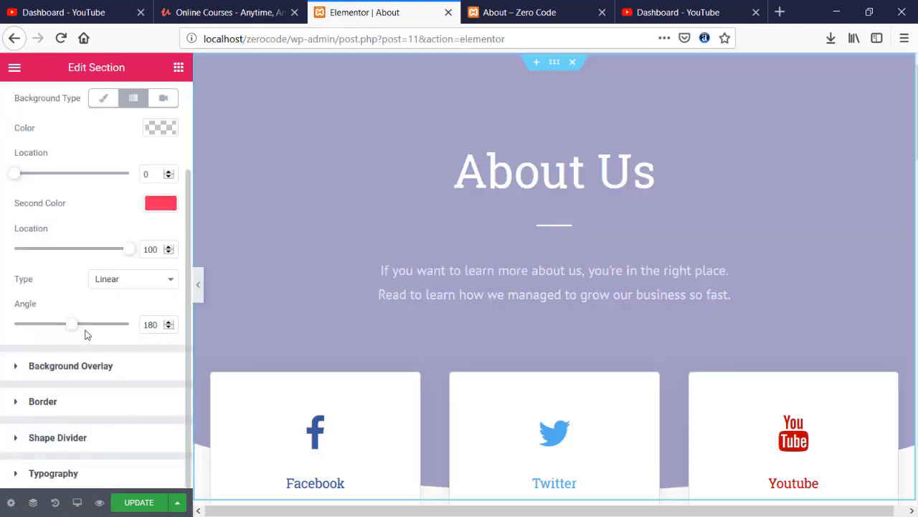
{"action": "left_click", "coordinate": [16, 367]}
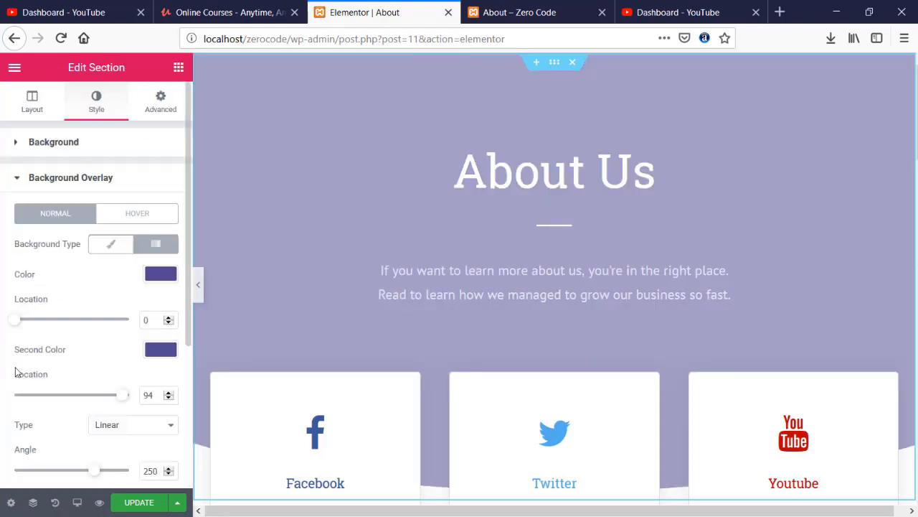
{"action": "scroll", "coordinate": [70, 431], "scroll_direction": "down", "scroll_amount": 2}
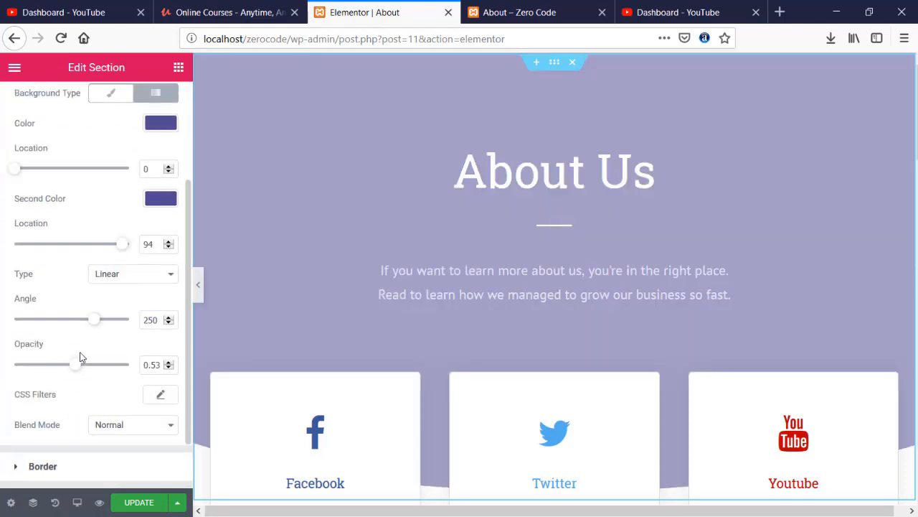
{"action": "left_click_drag", "start_coordinate": [85, 368], "coordinate": [100, 370]}
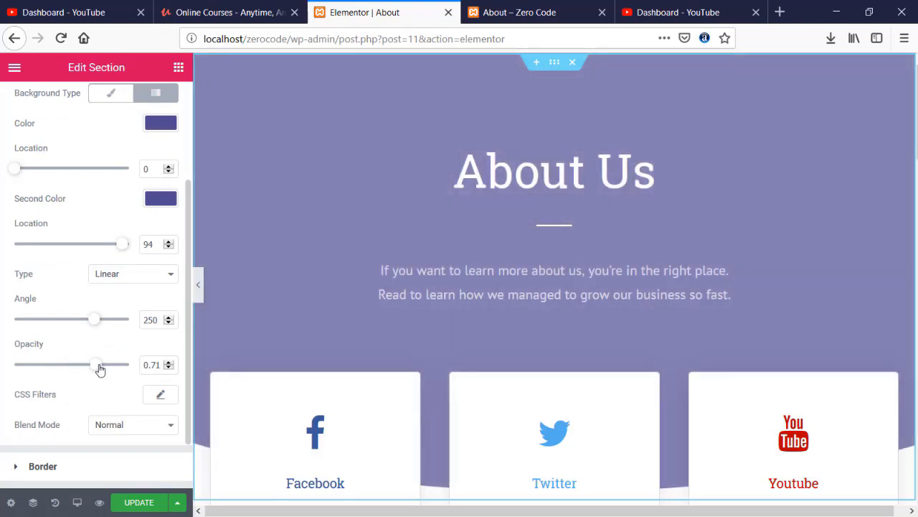
{"action": "scroll", "coordinate": [98, 191], "scroll_direction": "up", "scroll_amount": 2}
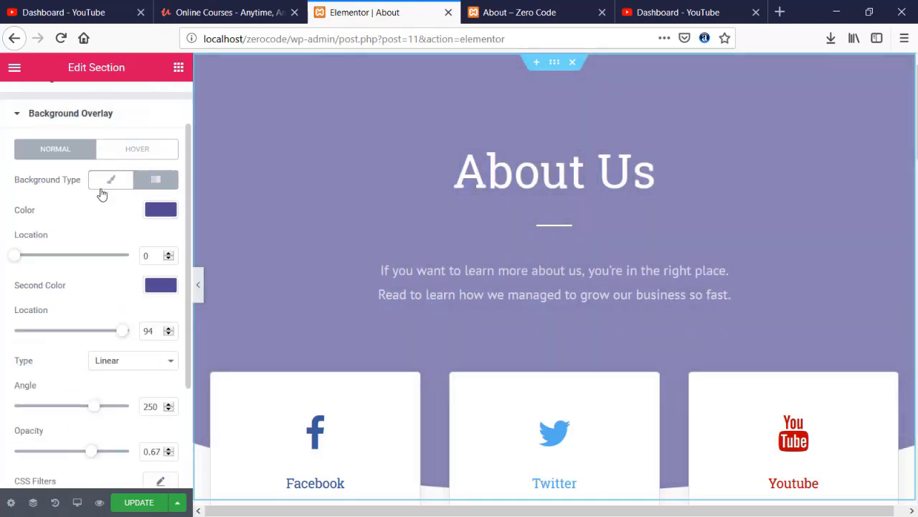
{"action": "left_click", "coordinate": [79, 143]}
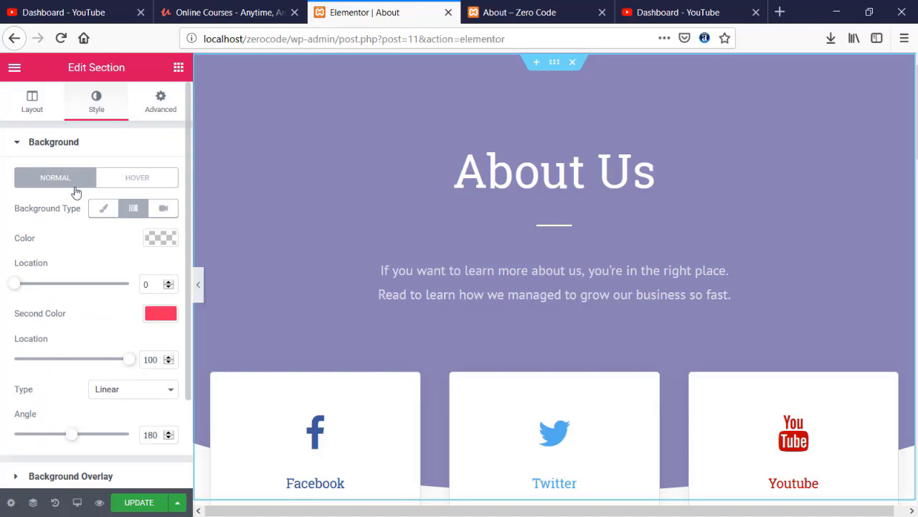
{"action": "left_click", "coordinate": [102, 209]}
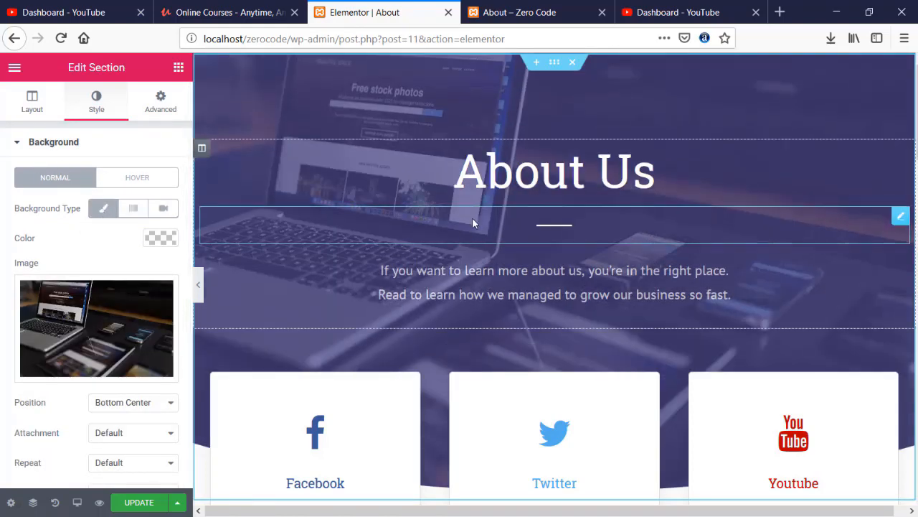
{"action": "scroll", "coordinate": [472, 229], "scroll_direction": "down", "scroll_amount": 5}
{"action": "scroll", "coordinate": [473, 241], "scroll_direction": "down", "scroll_amount": 3}
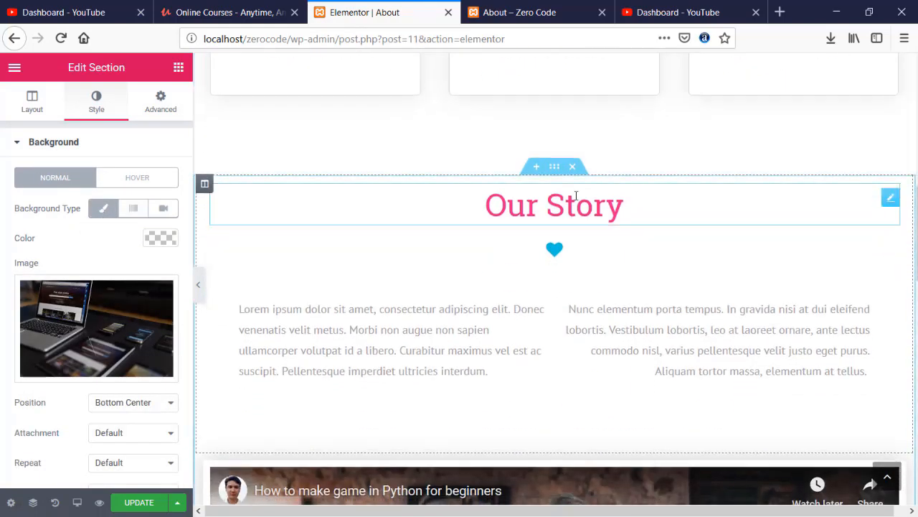
- Color the Our Story heading purple
{"action": "left_click", "coordinate": [466, 195]}
{"action": "left_click", "coordinate": [100, 113]}
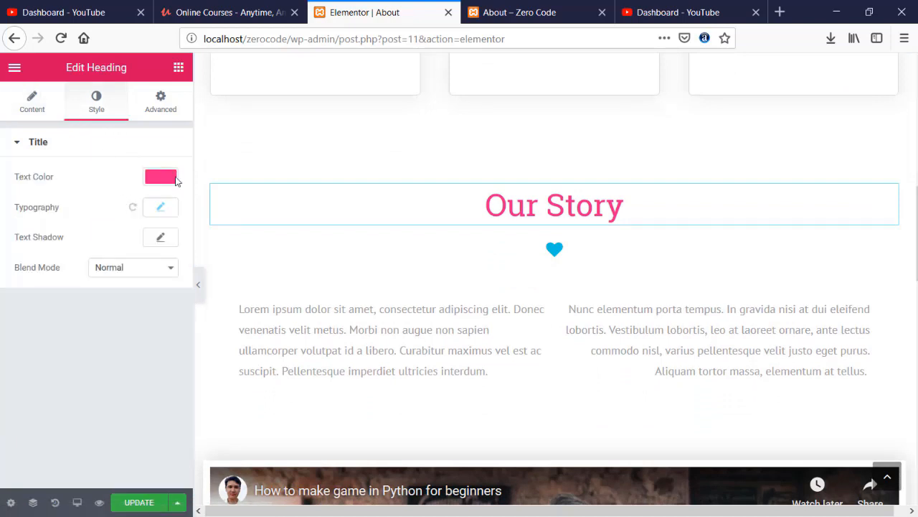
{"action": "left_click", "coordinate": [169, 178]}
{"action": "triple_click", "coordinate": [72, 201]}
{"action": "type", "text": "#504992"}
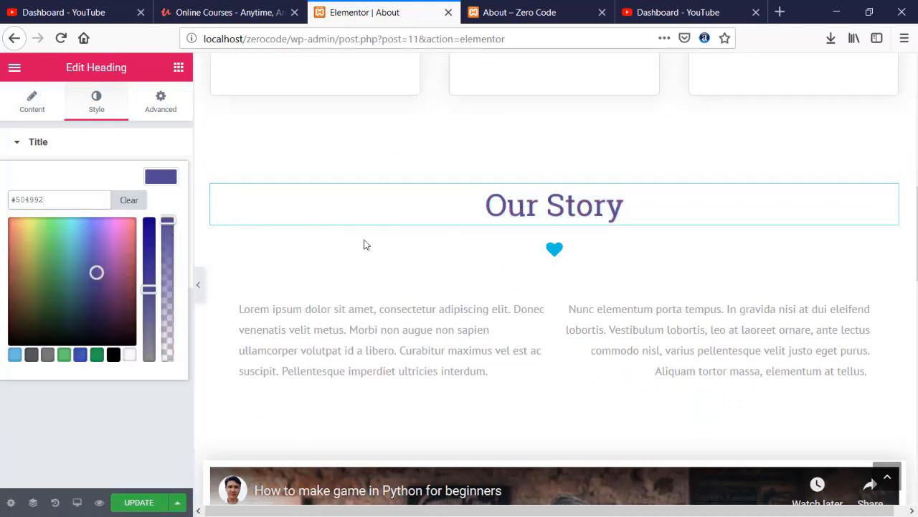
{"action": "left_click", "coordinate": [88, 108]}
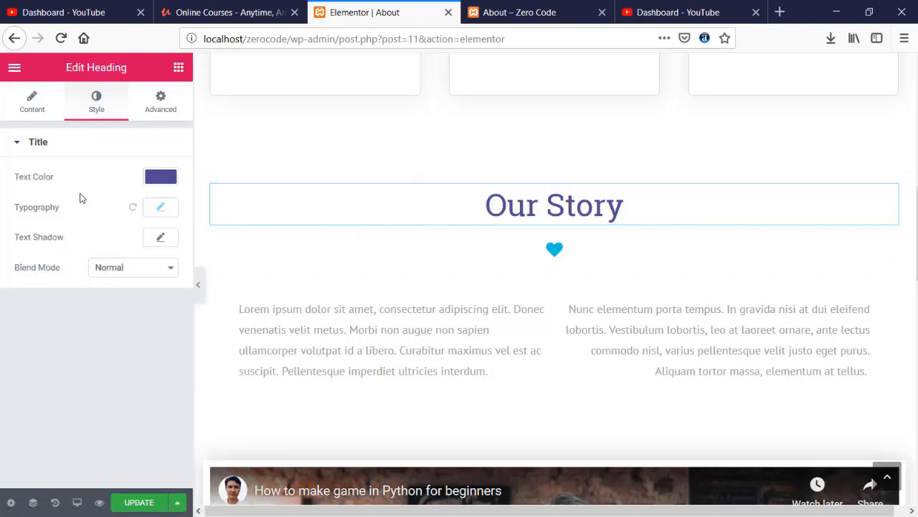
- Set the Our Story heading's font to Helvetica at size 45
{"action": "left_click", "coordinate": [43, 106]}
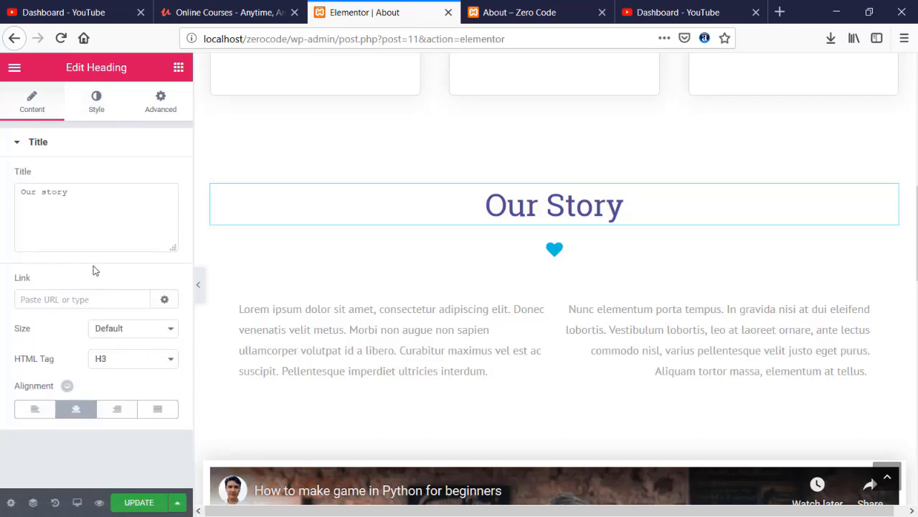
{"action": "left_click", "coordinate": [105, 105]}
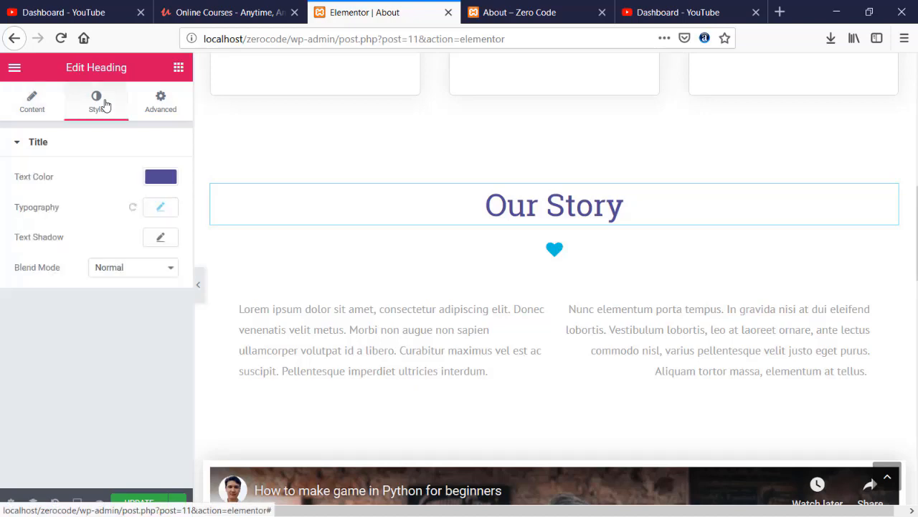
{"action": "left_click", "coordinate": [159, 207]}
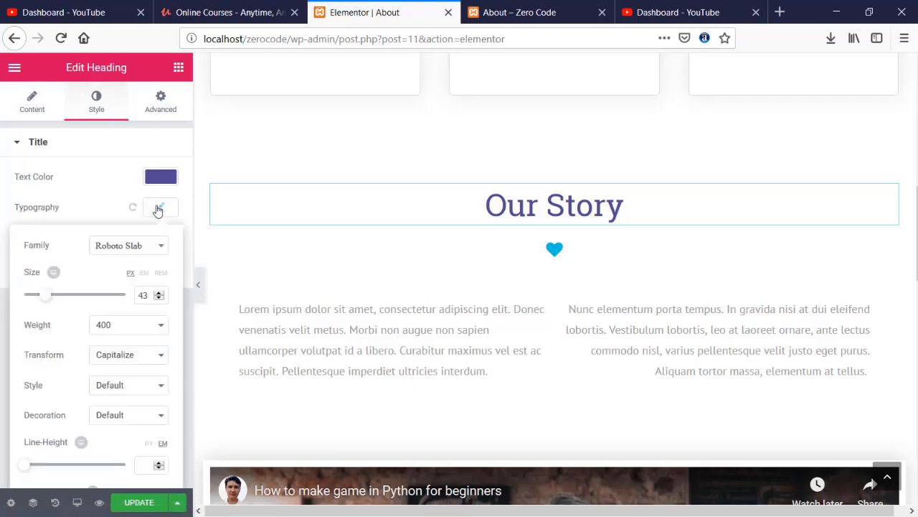
{"action": "left_click", "coordinate": [138, 248]}
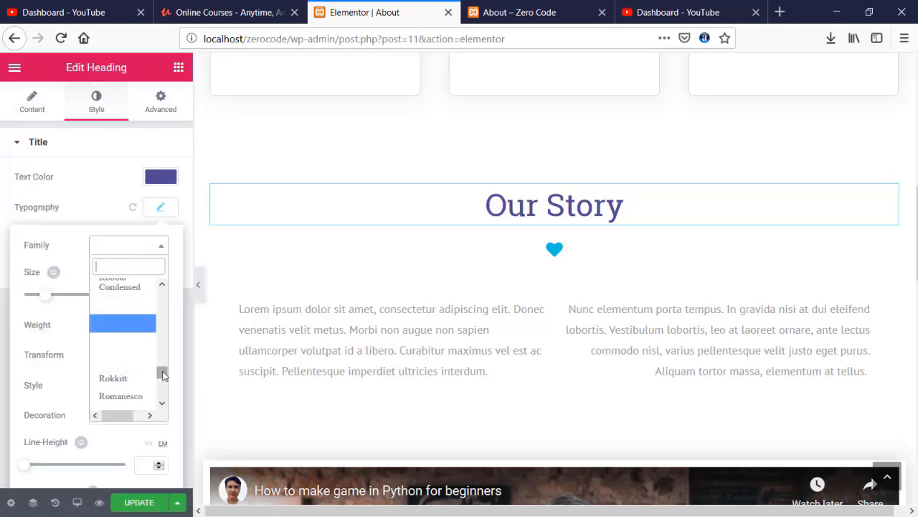
{"action": "left_click_drag", "start_coordinate": [162, 373], "coordinate": [157, 280]}
{"action": "left_click", "coordinate": [129, 378]}
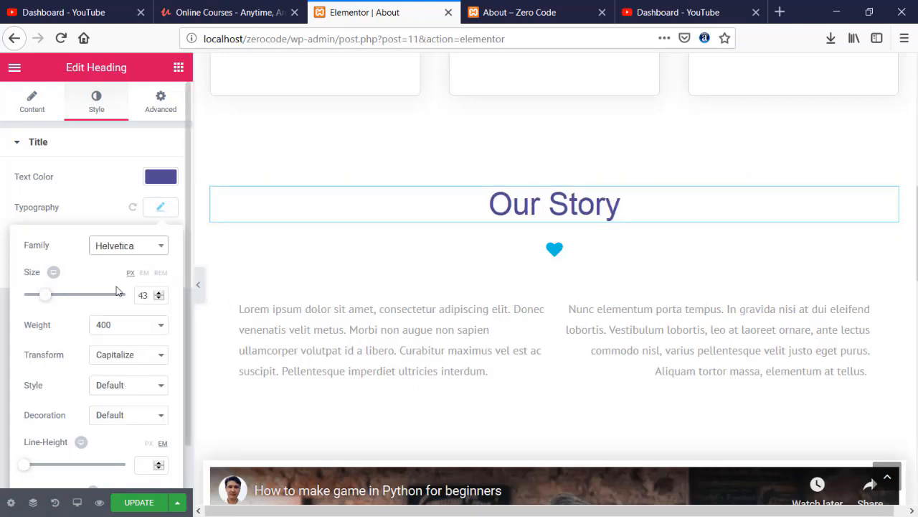
{"action": "left_click_drag", "start_coordinate": [45, 297], "coordinate": [47, 301]}
- Change the heart icon's primary colour to red #ff0000
{"action": "left_click", "coordinate": [562, 256]}
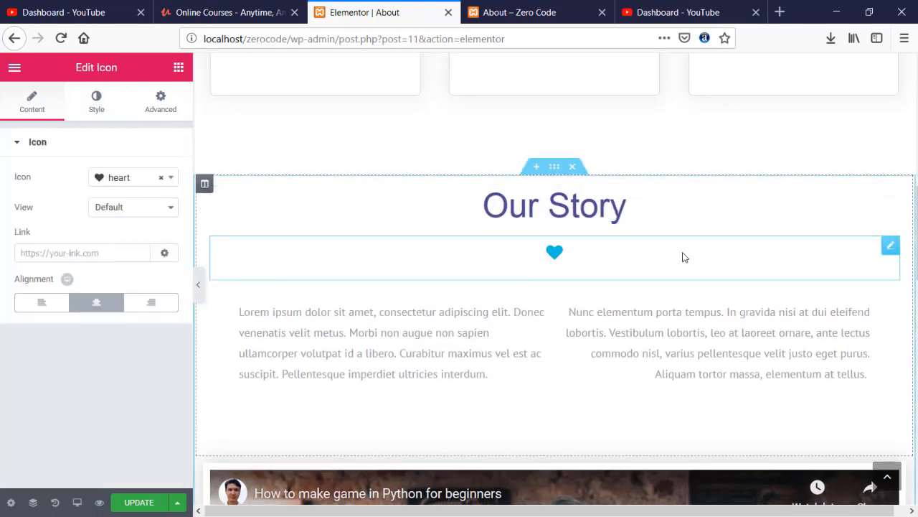
{"action": "left_click", "coordinate": [104, 115]}
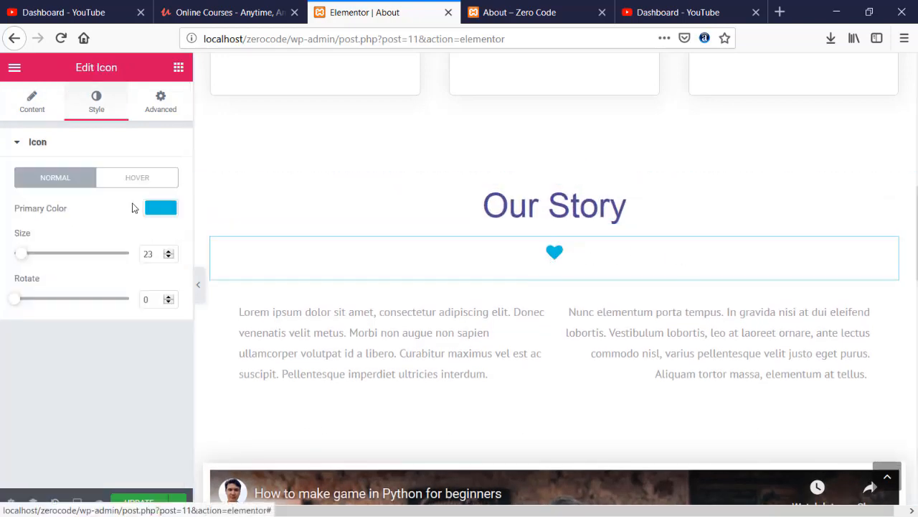
{"action": "left_click", "coordinate": [162, 211]}
{"action": "left_click_drag", "start_coordinate": [76, 265], "coordinate": [9, 249]}
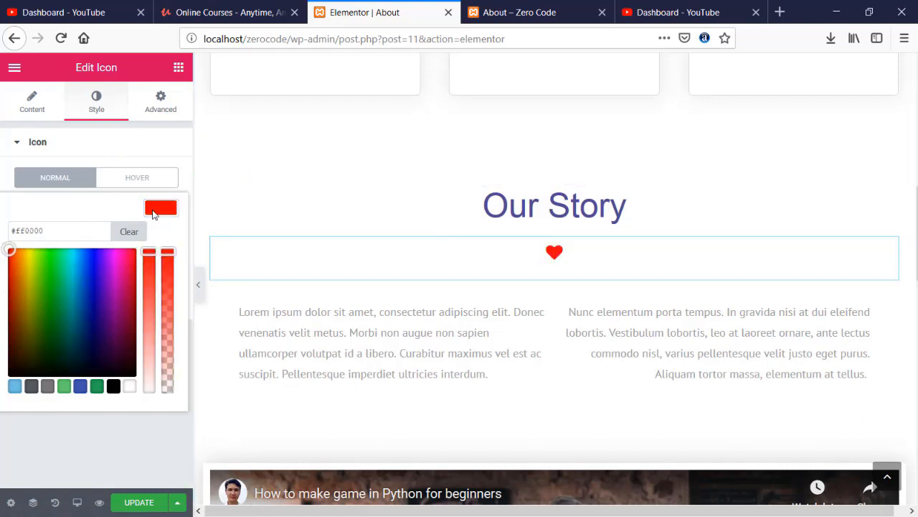
{"action": "left_click", "coordinate": [153, 214]}
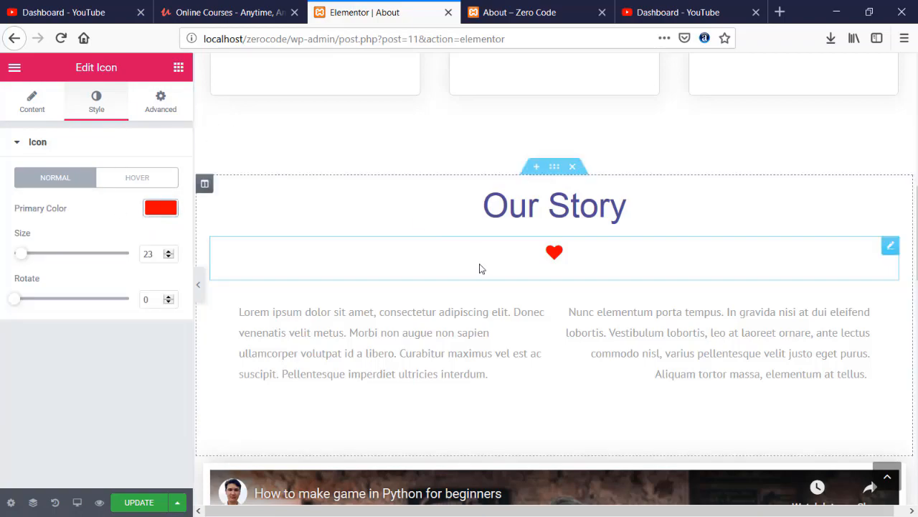
{"action": "scroll", "coordinate": [481, 267], "scroll_direction": "down", "scroll_amount": 10}
{"action": "scroll", "coordinate": [481, 266], "scroll_direction": "up", "scroll_amount": 8}
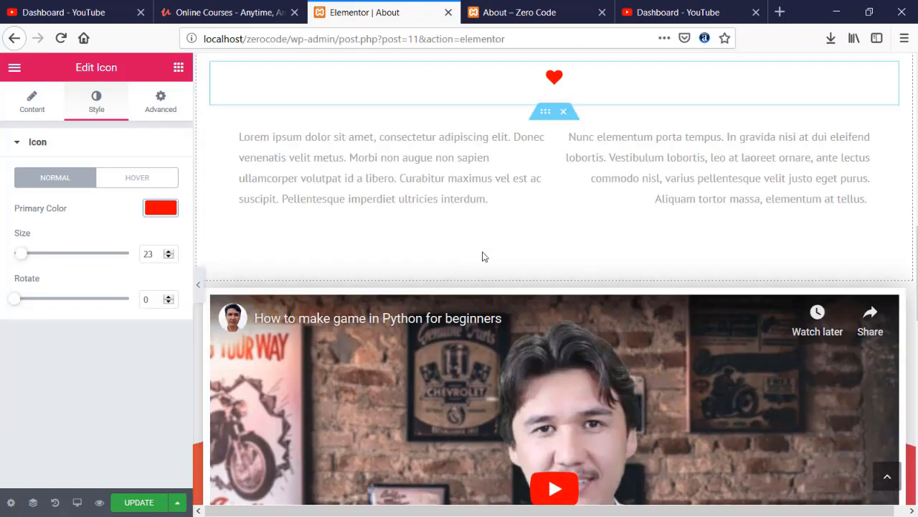
{"action": "scroll", "coordinate": [531, 258], "scroll_direction": "down", "scroll_amount": 1}
{"action": "scroll", "coordinate": [562, 276], "scroll_direction": "down", "scroll_amount": 1}
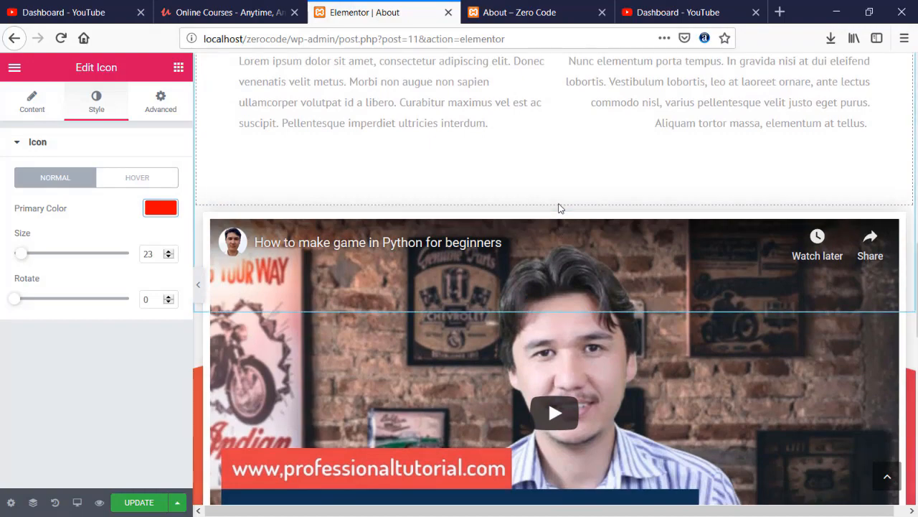
{"action": "scroll", "coordinate": [552, 302], "scroll_direction": "down", "scroll_amount": 2}
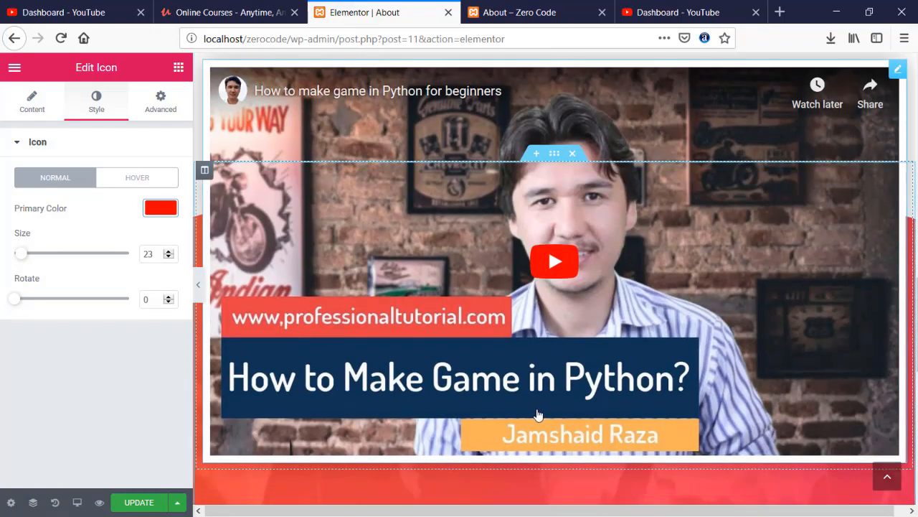
- Give the video section a gradient background with second colour #504992
{"action": "left_click", "coordinate": [554, 153]}
{"action": "left_click", "coordinate": [82, 104]}
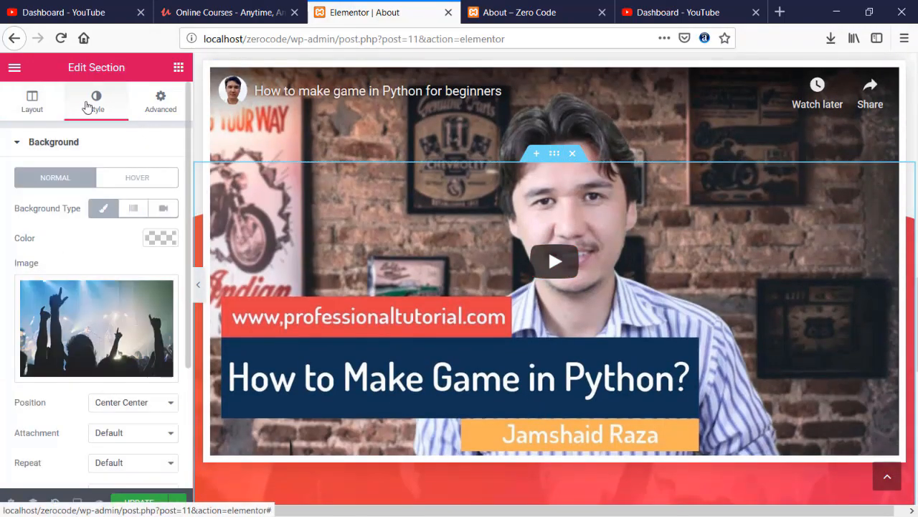
{"action": "left_click", "coordinate": [132, 208]}
{"action": "scroll", "coordinate": [150, 261], "scroll_direction": "down", "scroll_amount": 1}
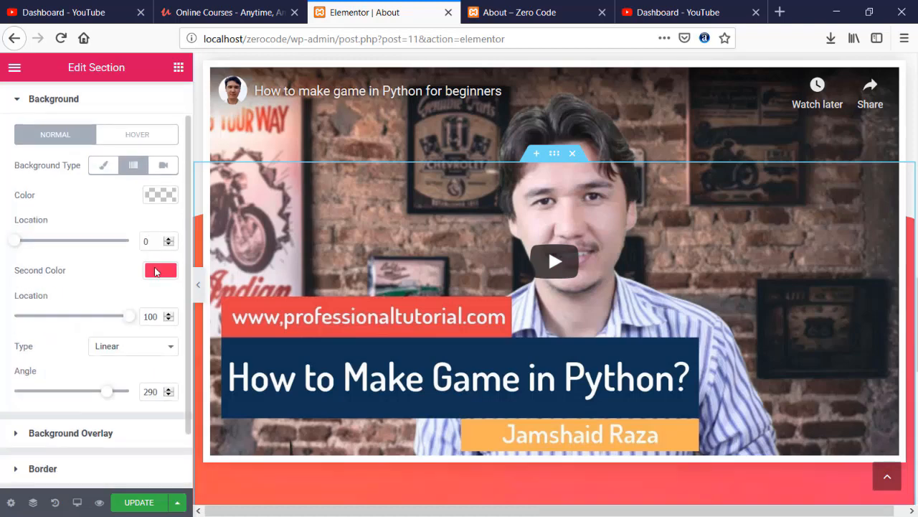
{"action": "left_click", "coordinate": [159, 272]}
{"action": "double_click", "coordinate": [63, 289]}
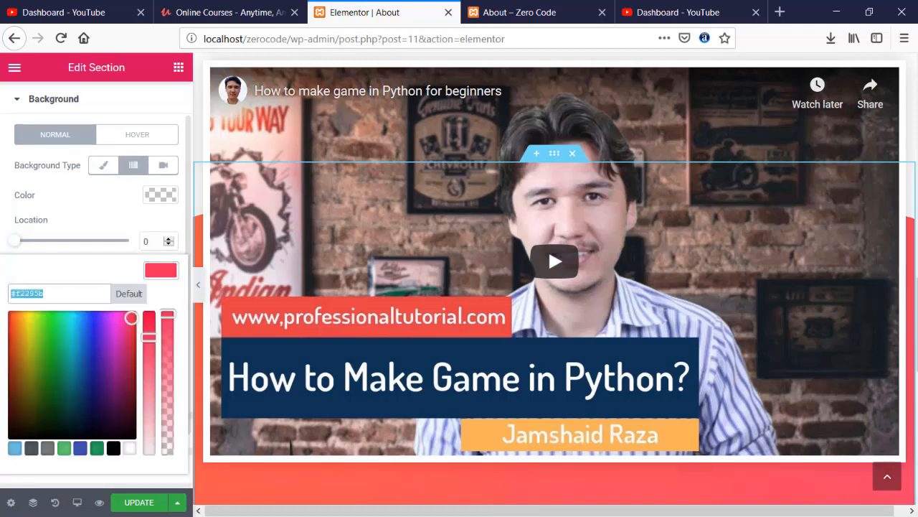
{"action": "type", "text": "#504992"}
{"action": "left_click", "coordinate": [109, 225]}
- Set both Background Overlay gradient colours of the video section to #504992
{"action": "scroll", "coordinate": [123, 297], "scroll_direction": "down", "scroll_amount": 2}
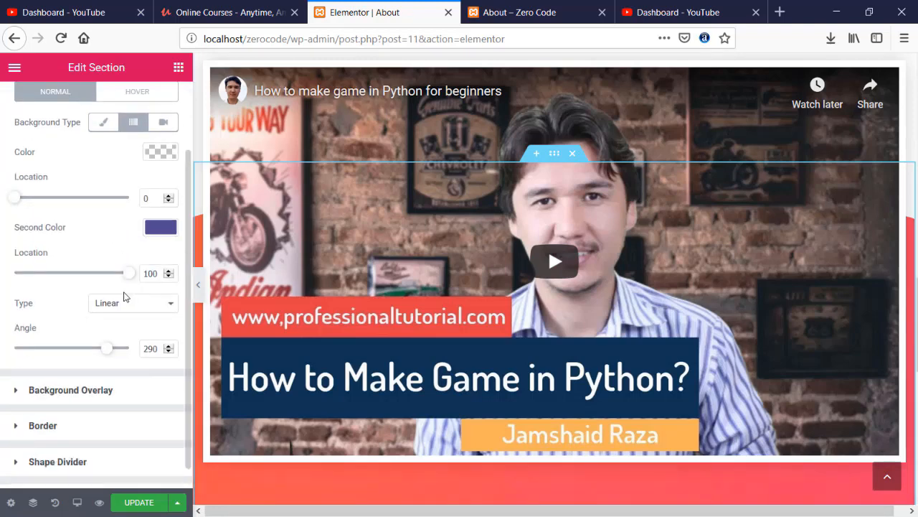
{"action": "left_click", "coordinate": [52, 367]}
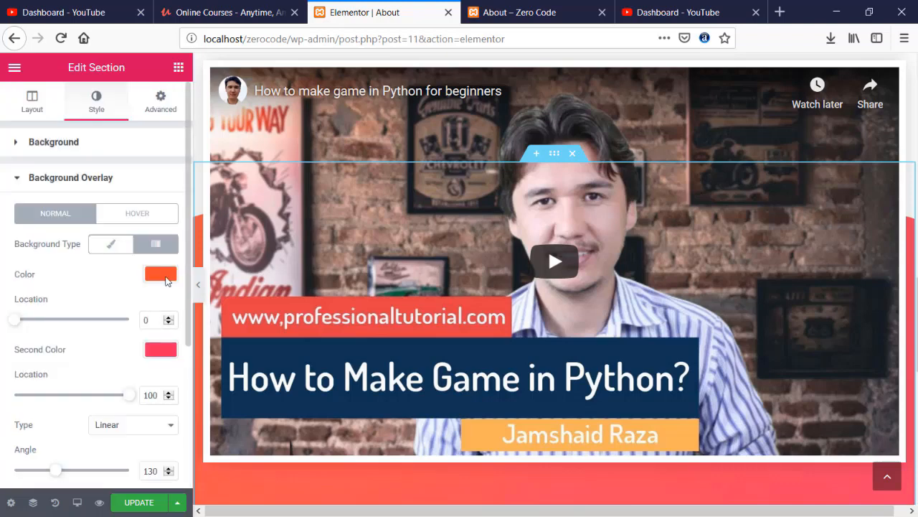
{"action": "left_click", "coordinate": [161, 274]}
{"action": "type", "text": "#504992"}
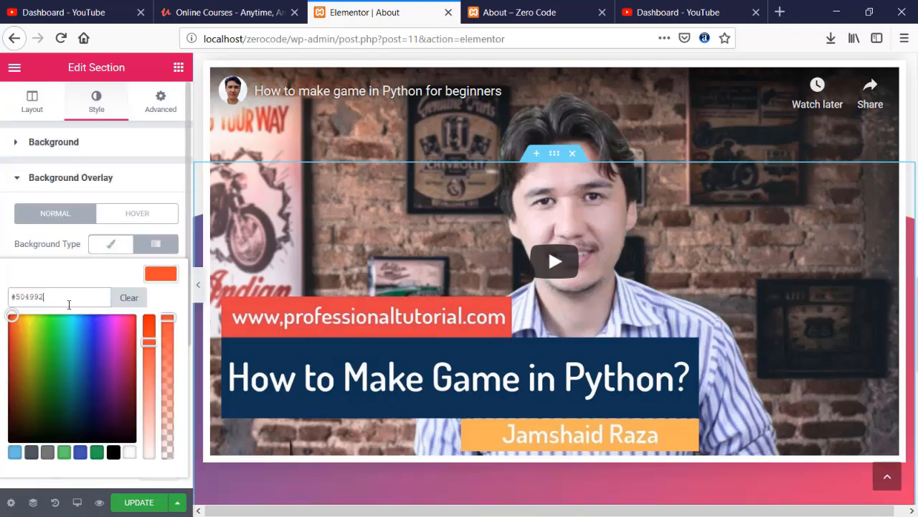
{"action": "scroll", "coordinate": [93, 313], "scroll_direction": "down", "scroll_amount": 2}
{"action": "left_click", "coordinate": [170, 212]}
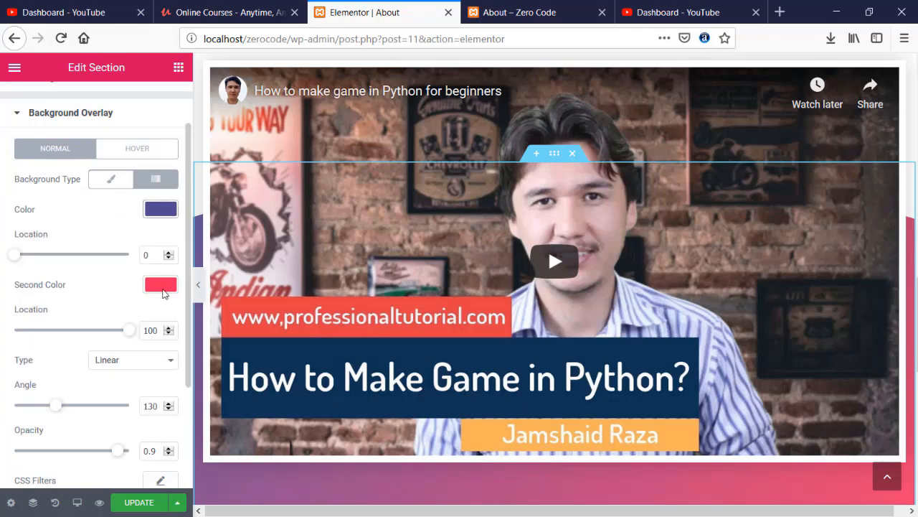
{"action": "left_click", "coordinate": [160, 284]}
{"action": "triple_click", "coordinate": [43, 307]}
{"action": "type", "text": "#504992"}
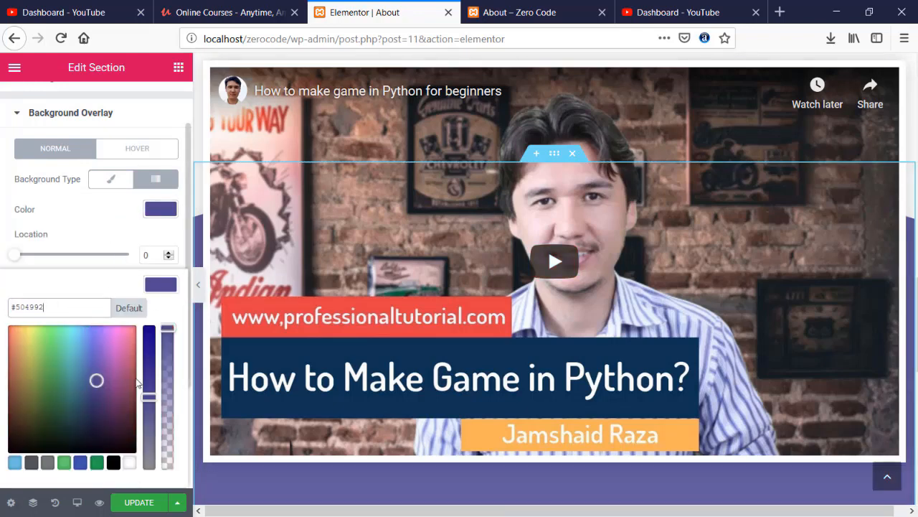
- Return the video section background to its Classic image and save the About page
{"action": "scroll", "coordinate": [50, 152], "scroll_direction": "up", "scroll_amount": 2}
{"action": "left_click", "coordinate": [50, 146]}
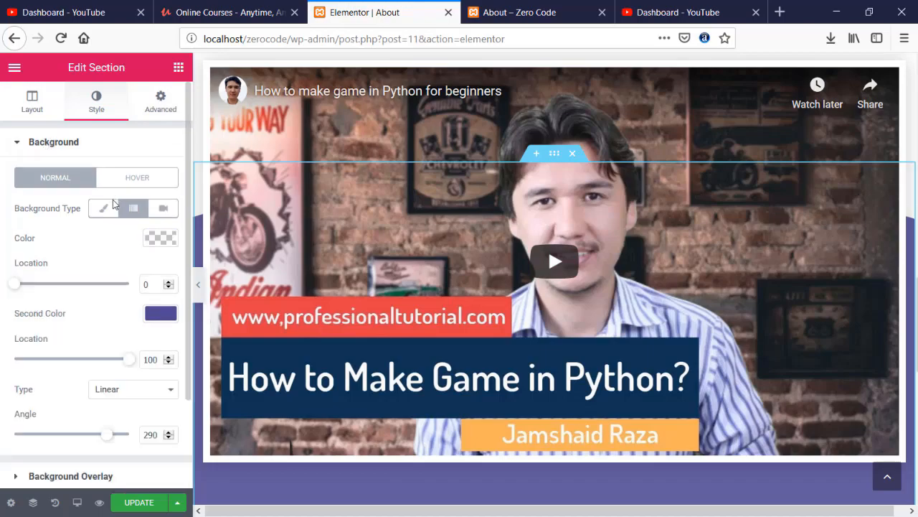
{"action": "left_click", "coordinate": [104, 208]}
{"action": "scroll", "coordinate": [469, 318], "scroll_direction": "down", "scroll_amount": 5}
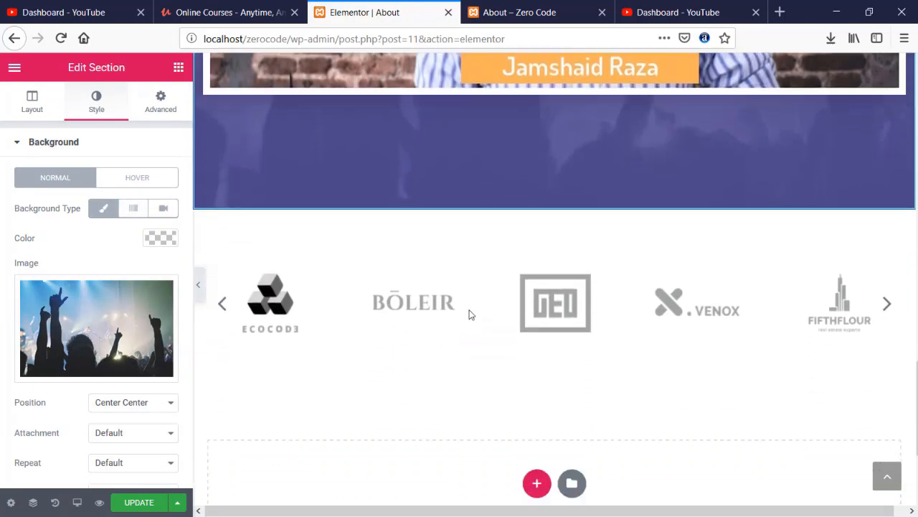
{"action": "scroll", "coordinate": [469, 313], "scroll_direction": "up", "scroll_amount": 5}
{"action": "scroll", "coordinate": [469, 315], "scroll_direction": "down", "scroll_amount": 5}
{"action": "scroll", "coordinate": [469, 313], "scroll_direction": "up", "scroll_amount": 5}
{"action": "scroll", "coordinate": [467, 311], "scroll_direction": "down", "scroll_amount": 10}
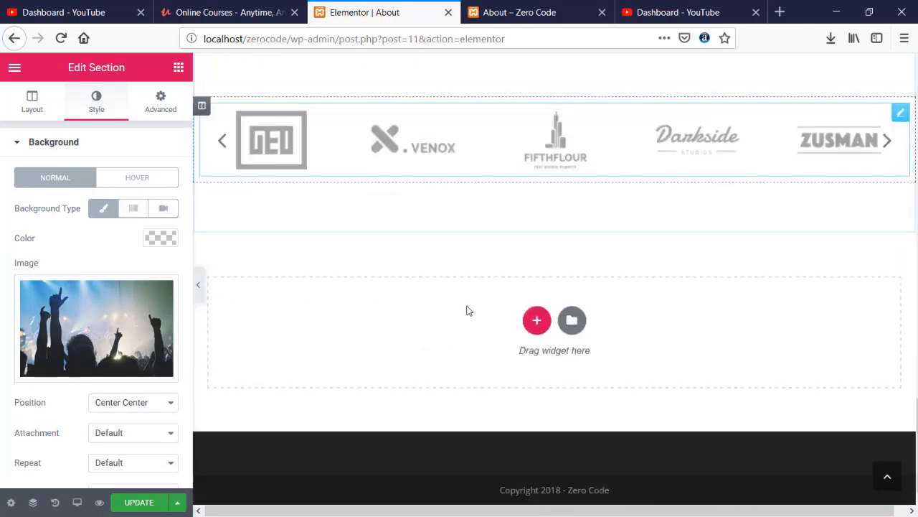
{"action": "left_click", "coordinate": [152, 502]}
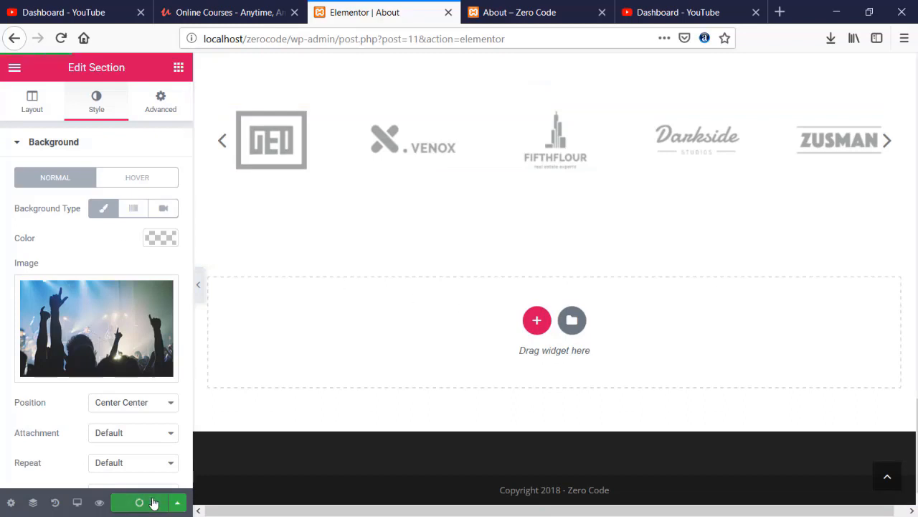
{"action": "left_click", "coordinate": [561, 22]}
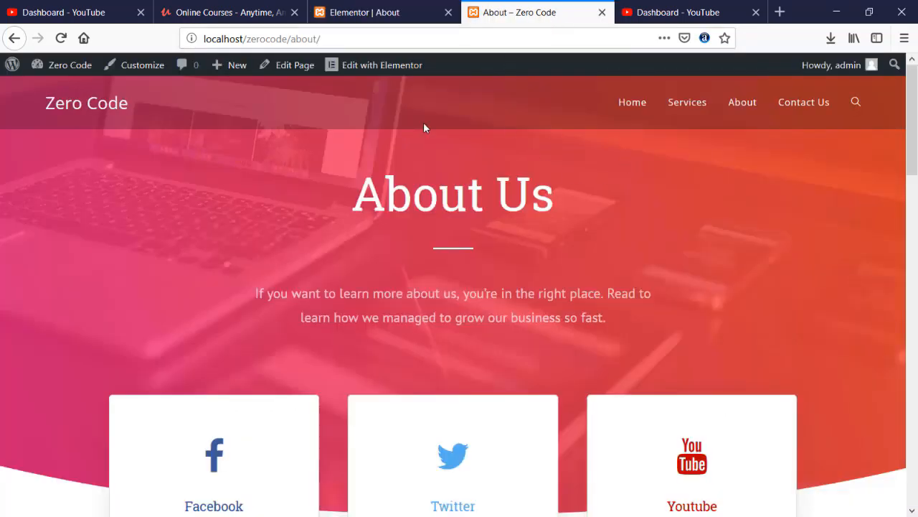
- Reload the live About page and review its purple overlays
{"action": "left_click", "coordinate": [62, 38]}
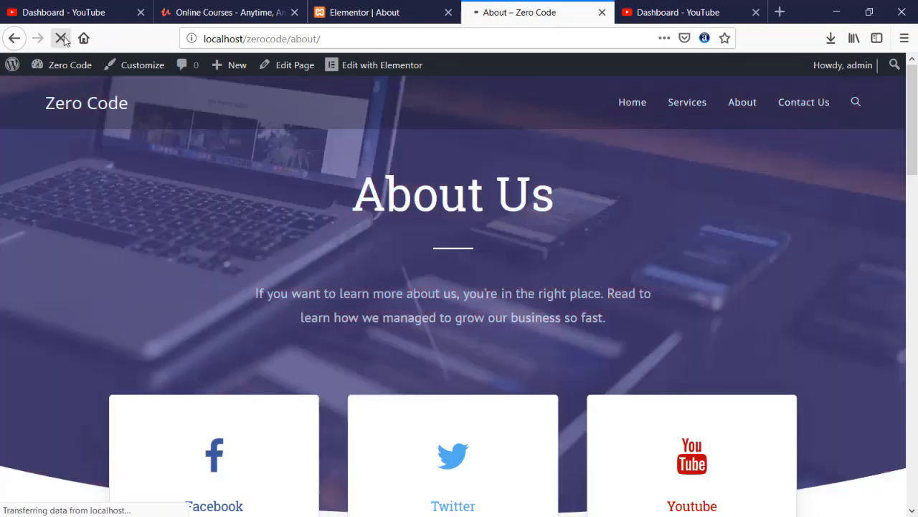
{"action": "scroll", "coordinate": [201, 305], "scroll_direction": "down", "scroll_amount": 15}
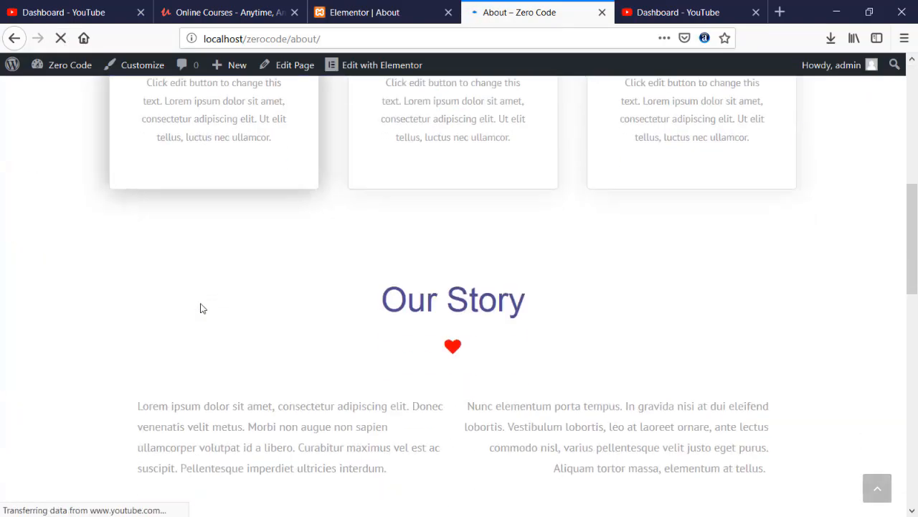
{"action": "scroll", "coordinate": [200, 308], "scroll_direction": "up", "scroll_amount": 3}
{"action": "scroll", "coordinate": [200, 308], "scroll_direction": "down", "scroll_amount": 3}
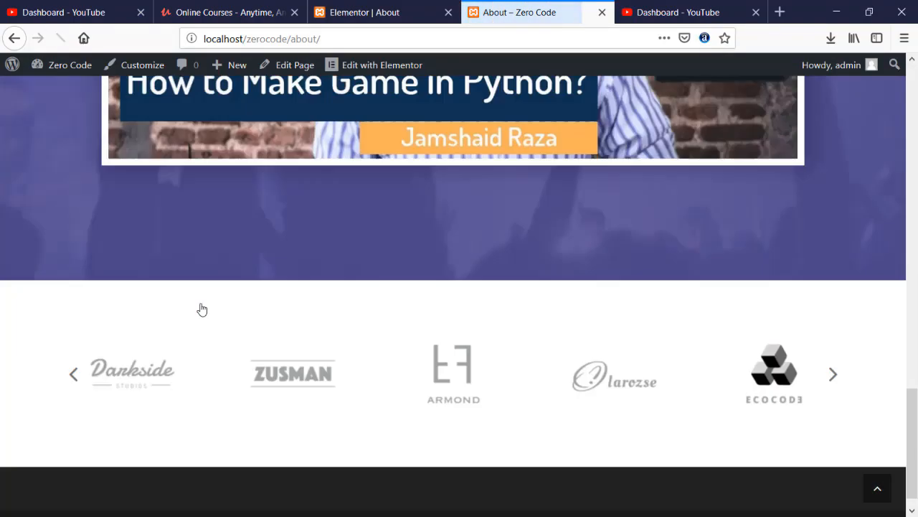
{"action": "scroll", "coordinate": [201, 308], "scroll_direction": "up", "scroll_amount": 10}
{"action": "scroll", "coordinate": [202, 309], "scroll_direction": "up", "scroll_amount": 6}
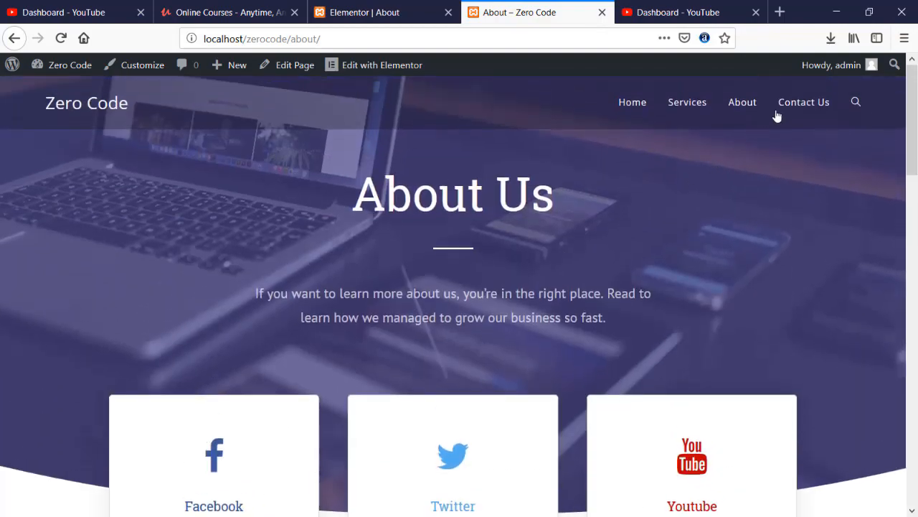
- Go to the Contact Us page from the site menu and look it over
{"action": "left_click", "coordinate": [803, 105]}
{"action": "scroll", "coordinate": [424, 225], "scroll_direction": "down", "scroll_amount": 10}
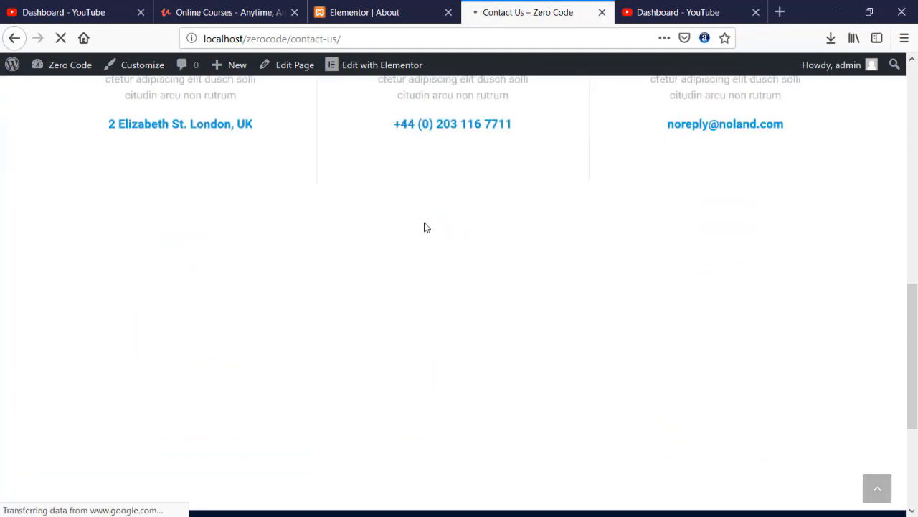
{"action": "scroll", "coordinate": [424, 227], "scroll_direction": "up", "scroll_amount": 4}
{"action": "scroll", "coordinate": [424, 227], "scroll_direction": "up", "scroll_amount": 8}
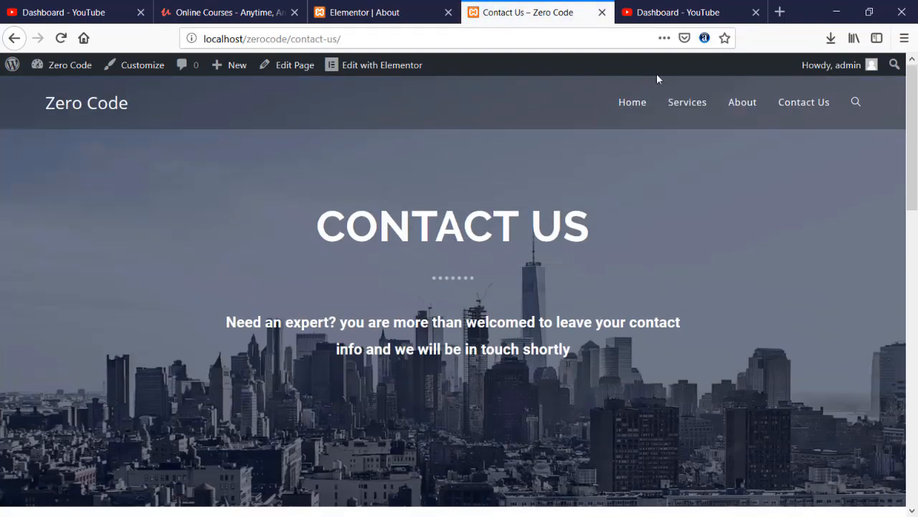
- Return to the Home page and scroll through its purple-themed sections
{"action": "left_click", "coordinate": [629, 102]}
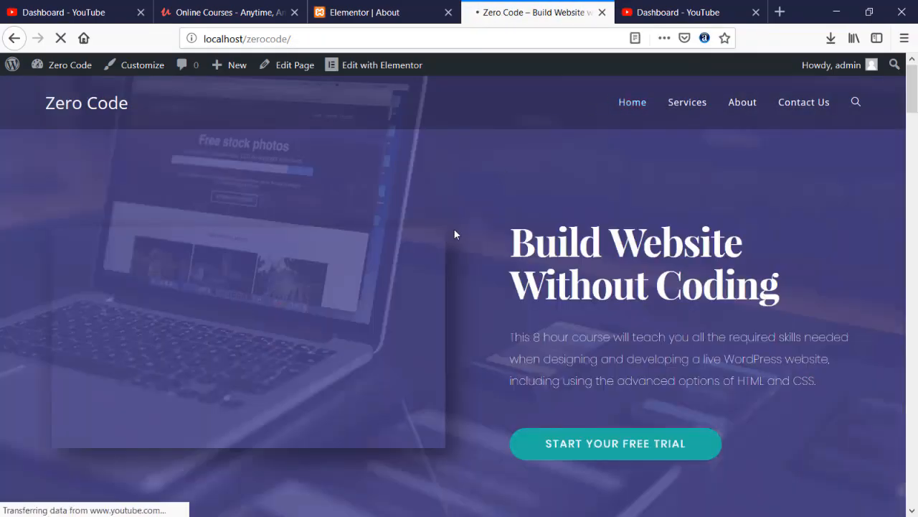
{"action": "scroll", "coordinate": [452, 234], "scroll_direction": "down", "scroll_amount": 5}
{"action": "scroll", "coordinate": [450, 234], "scroll_direction": "down", "scroll_amount": 15}
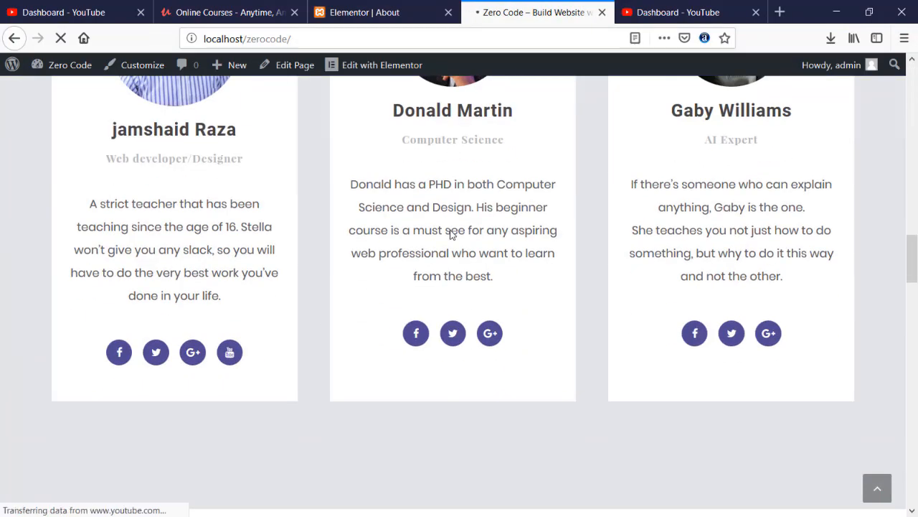
{"action": "scroll", "coordinate": [452, 230], "scroll_direction": "down", "scroll_amount": 5}
{"action": "scroll", "coordinate": [452, 229], "scroll_direction": "up", "scroll_amount": 12}
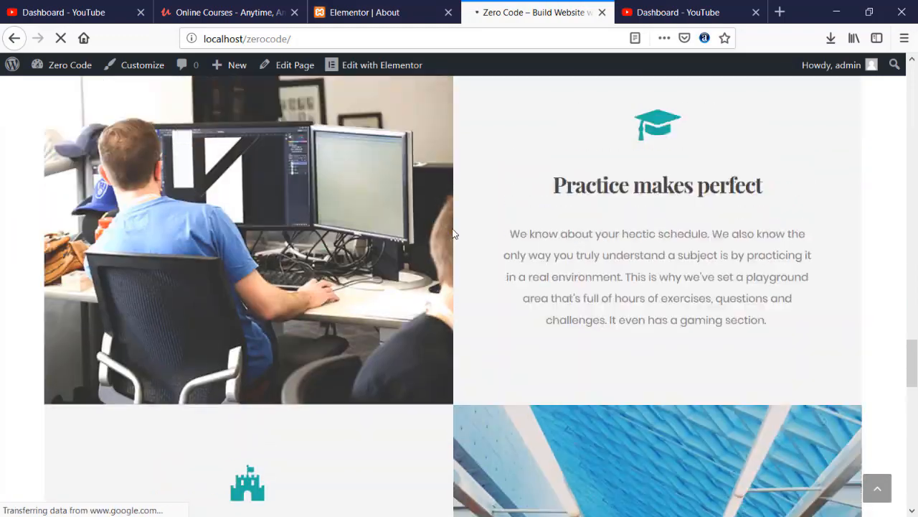
{"action": "scroll", "coordinate": [383, 369], "scroll_direction": "up", "scroll_amount": 10}
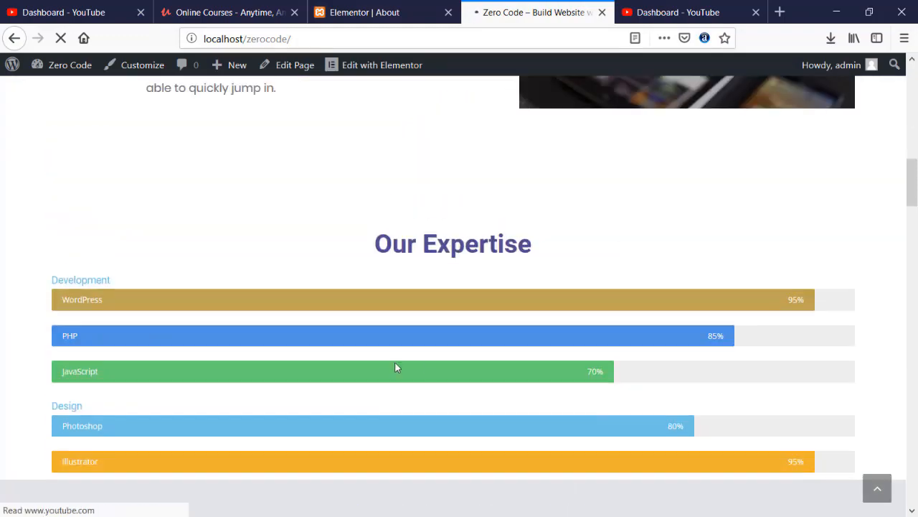
{"action": "scroll", "coordinate": [420, 367], "scroll_direction": "down", "scroll_amount": 4}
- Highlight the 'Our Teaching Team' heading, finish reviewing the home page, then open Services
{"action": "triple_click", "coordinate": [470, 245]}
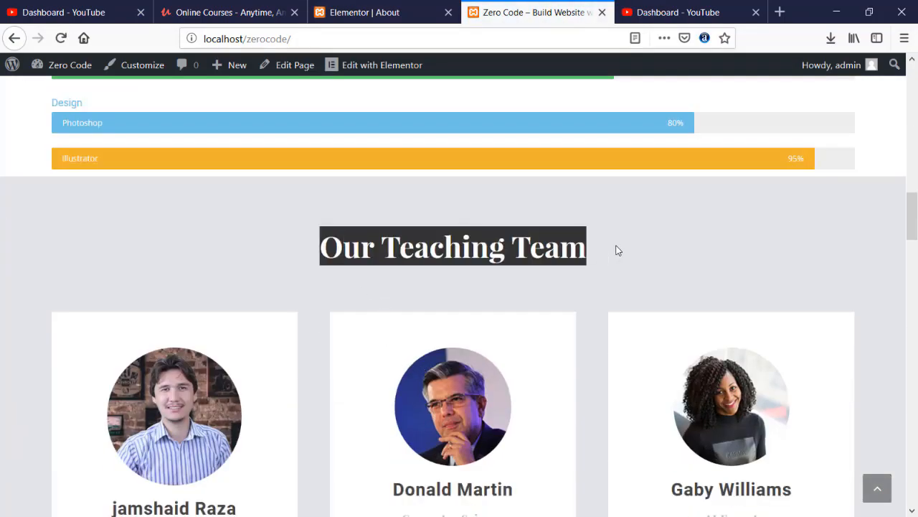
{"action": "left_click", "coordinate": [619, 251]}
{"action": "scroll", "coordinate": [488, 248], "scroll_direction": "up", "scroll_amount": 5}
{"action": "scroll", "coordinate": [490, 252], "scroll_direction": "down", "scroll_amount": 5}
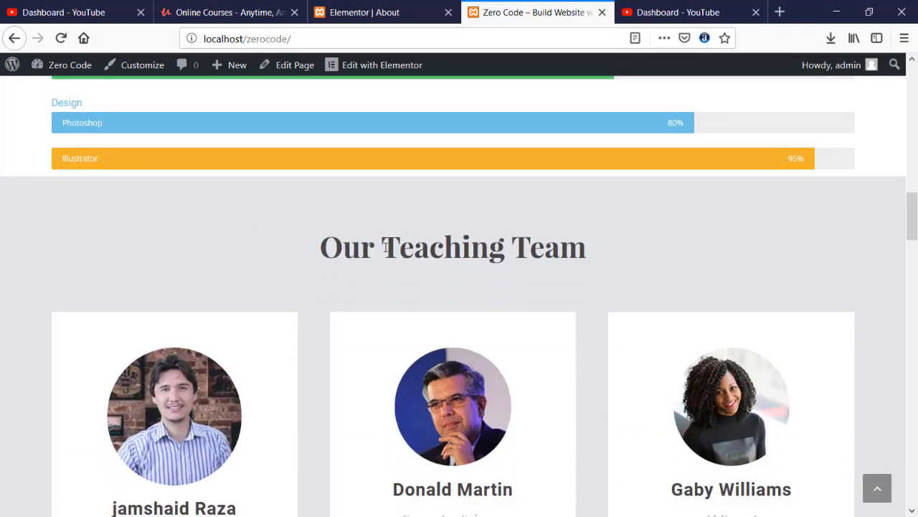
{"action": "scroll", "coordinate": [354, 257], "scroll_direction": "down", "scroll_amount": 20}
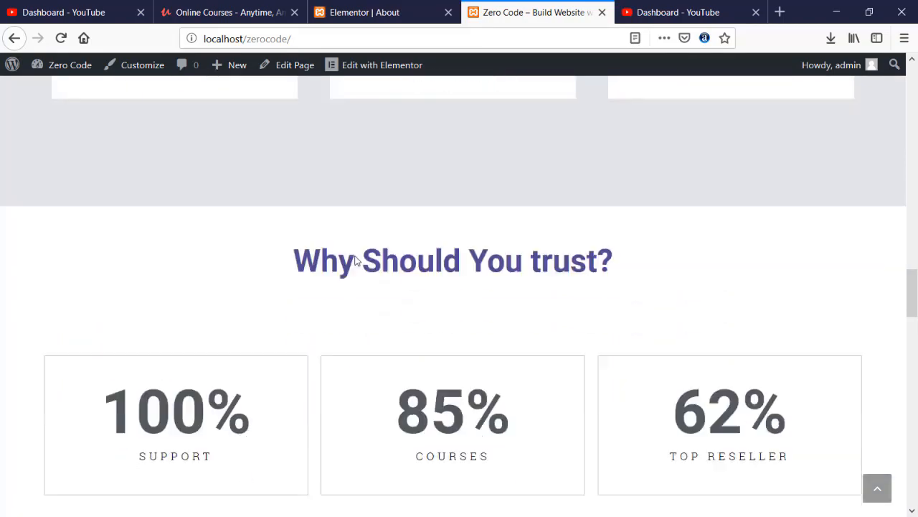
{"action": "scroll", "coordinate": [356, 255], "scroll_direction": "down", "scroll_amount": 6}
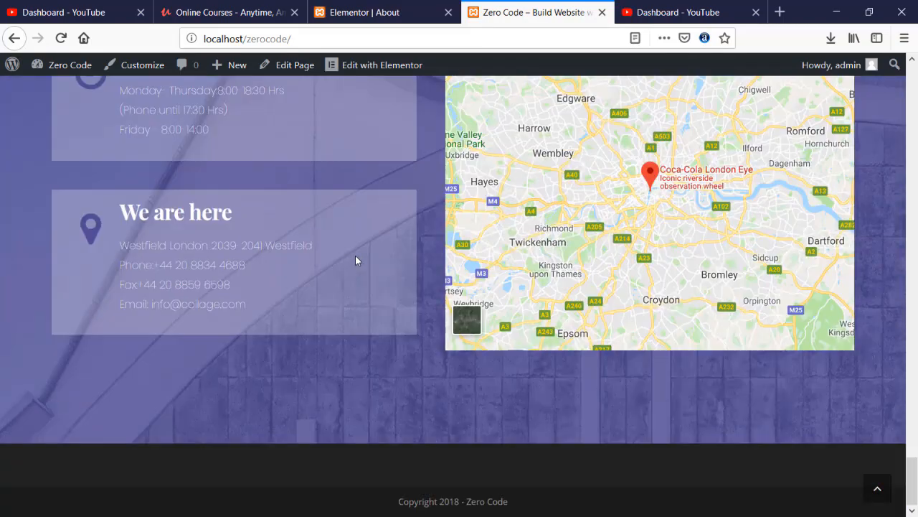
{"action": "scroll", "coordinate": [355, 259], "scroll_direction": "up", "scroll_amount": 20}
{"action": "scroll", "coordinate": [357, 260], "scroll_direction": "up", "scroll_amount": 15}
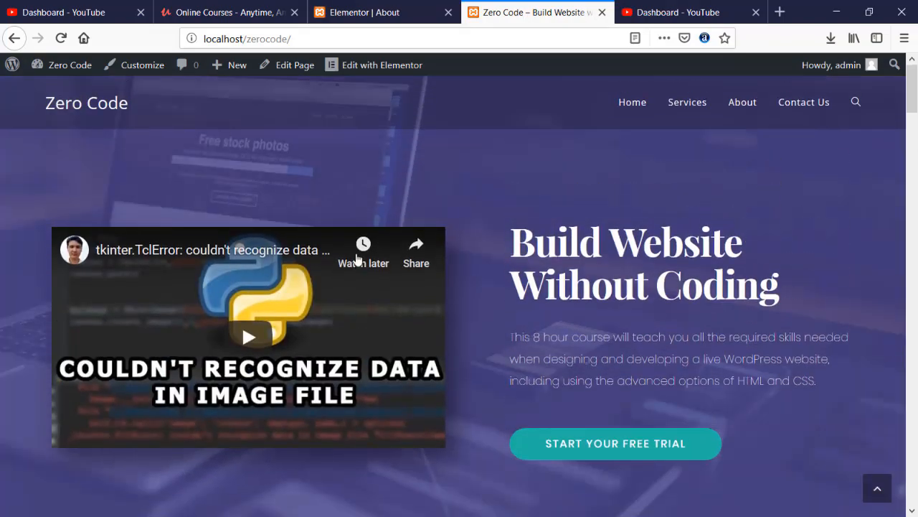
{"action": "left_click", "coordinate": [674, 106]}
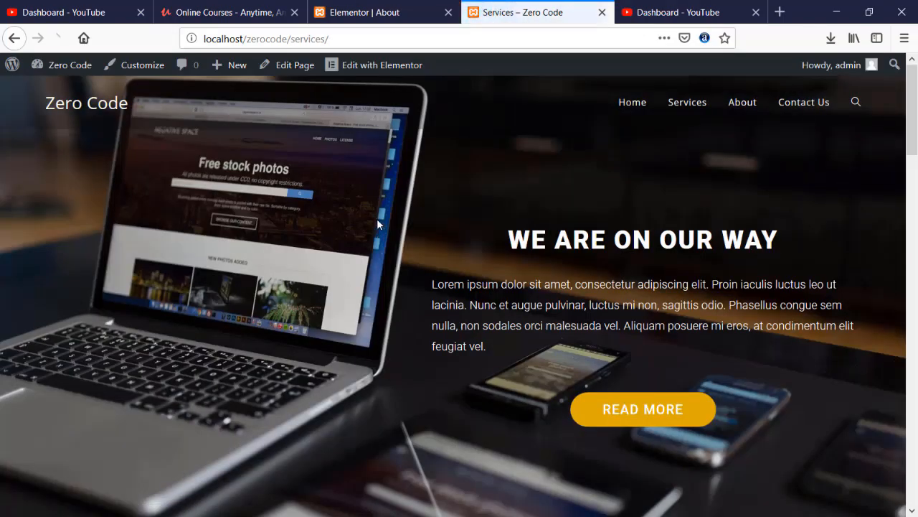
- Scroll through the Services page, briefly highlighting the OUR SERVICES heading
{"action": "scroll", "coordinate": [371, 221], "scroll_direction": "down", "scroll_amount": 5}
{"action": "scroll", "coordinate": [372, 224], "scroll_direction": "down", "scroll_amount": 8}
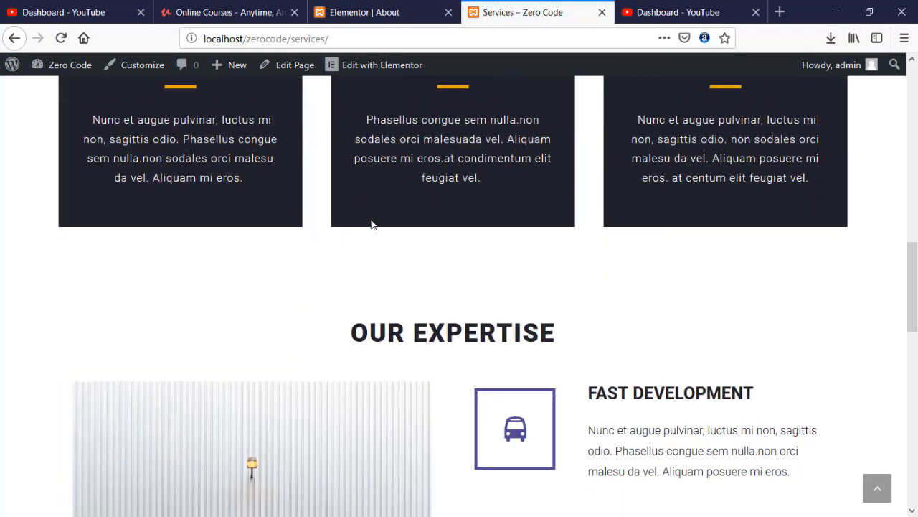
{"action": "scroll", "coordinate": [372, 224], "scroll_direction": "up", "scroll_amount": 7}
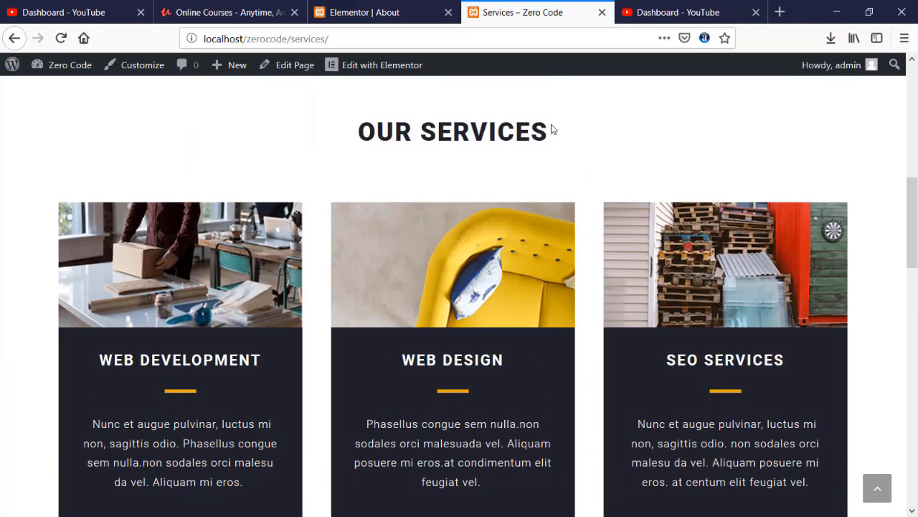
{"action": "left_click_drag", "start_coordinate": [553, 129], "coordinate": [346, 138]}
{"action": "left_click", "coordinate": [331, 139]}
{"action": "scroll", "coordinate": [311, 173], "scroll_direction": "up", "scroll_amount": 2}
{"action": "scroll", "coordinate": [311, 174], "scroll_direction": "down", "scroll_amount": 10}
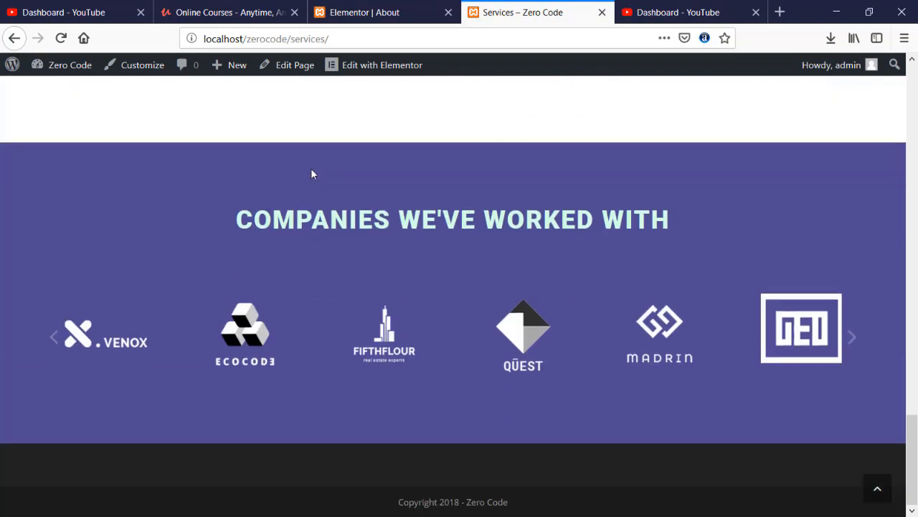
{"action": "scroll", "coordinate": [311, 174], "scroll_direction": "up", "scroll_amount": 5}
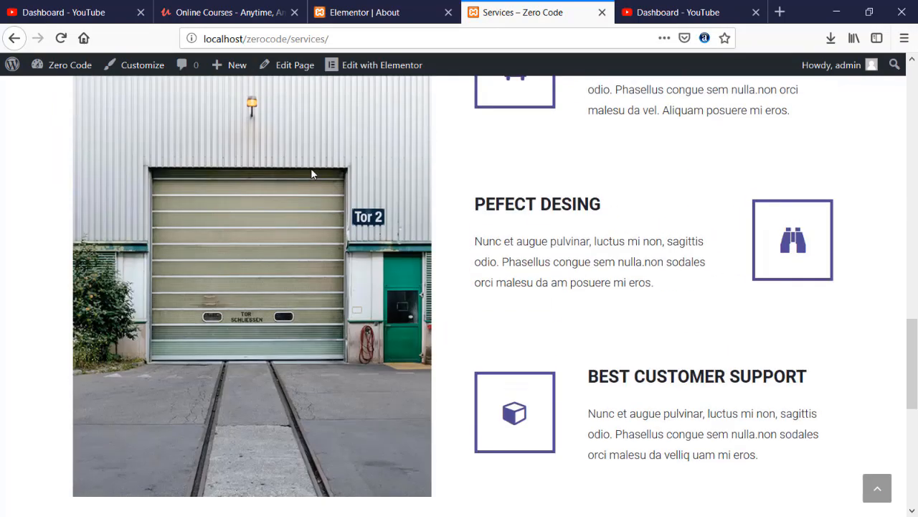
{"action": "scroll", "coordinate": [311, 174], "scroll_direction": "up", "scroll_amount": 10}
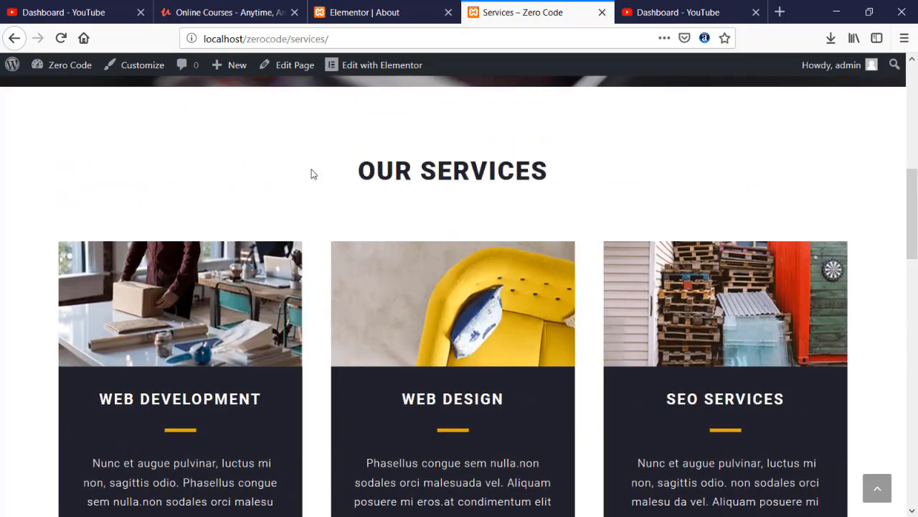
{"action": "scroll", "coordinate": [316, 172], "scroll_direction": "up", "scroll_amount": 8}
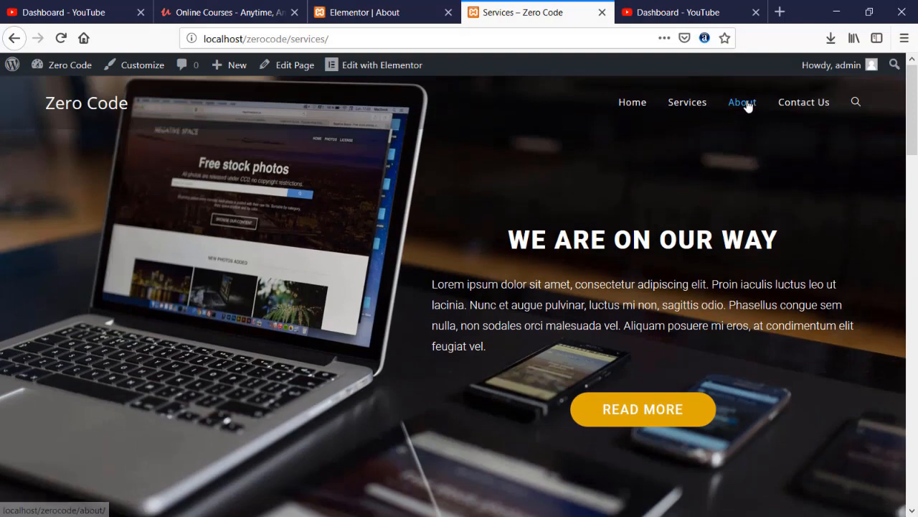
- Open the updated About page and scroll through its content
{"action": "left_click", "coordinate": [747, 106]}
{"action": "scroll", "coordinate": [259, 239], "scroll_direction": "down", "scroll_amount": 7}
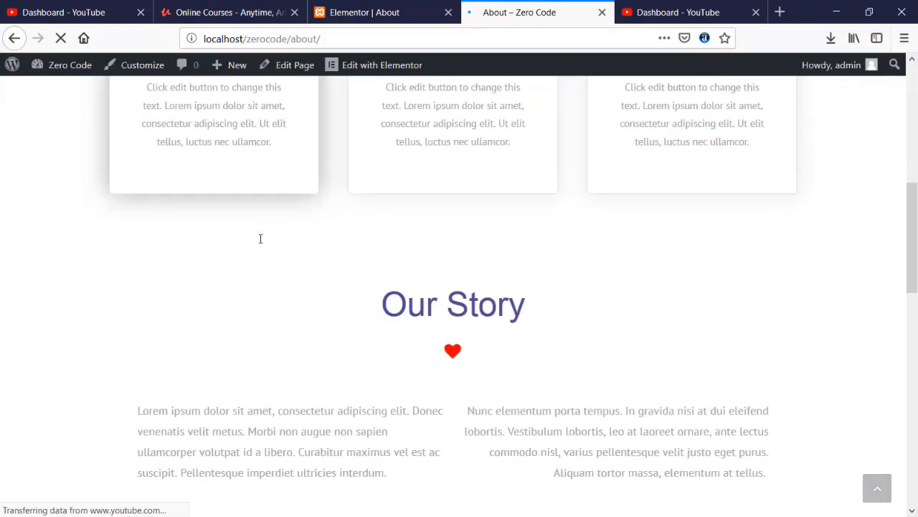
{"action": "scroll", "coordinate": [260, 239], "scroll_direction": "down", "scroll_amount": 10}
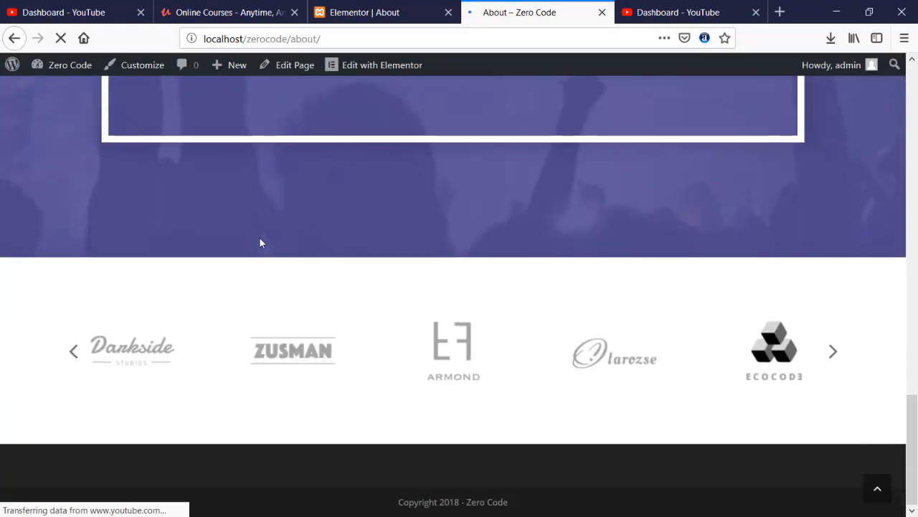
{"action": "scroll", "coordinate": [260, 239], "scroll_direction": "up", "scroll_amount": 15}
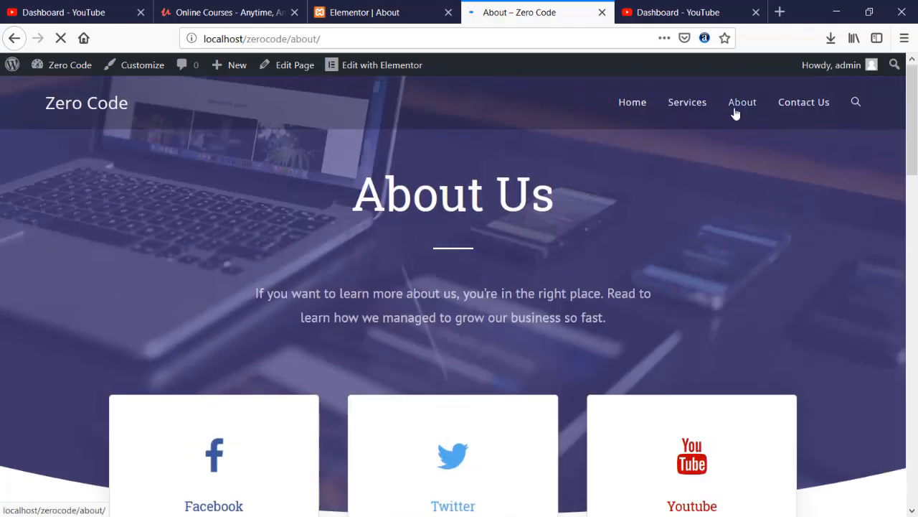
- Review the Contact Us page, then return to the Home page
{"action": "left_click", "coordinate": [798, 108]}
{"action": "scroll", "coordinate": [466, 257], "scroll_direction": "down", "scroll_amount": 5}
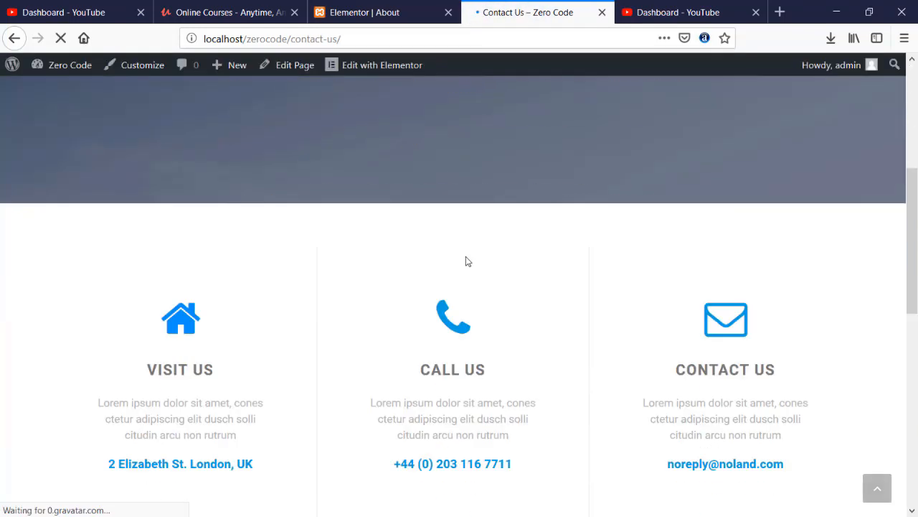
{"action": "scroll", "coordinate": [465, 257], "scroll_direction": "down", "scroll_amount": 3}
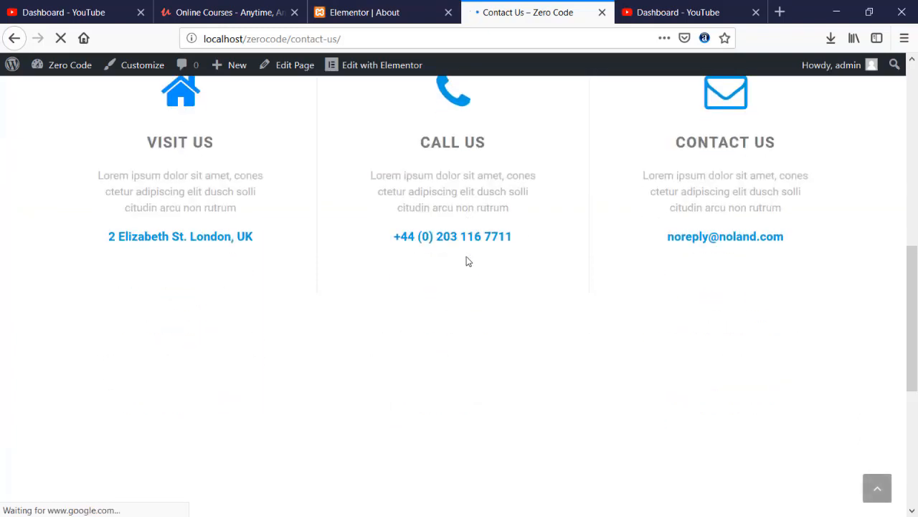
{"action": "scroll", "coordinate": [466, 261], "scroll_direction": "down", "scroll_amount": 5}
{"action": "scroll", "coordinate": [466, 261], "scroll_direction": "up", "scroll_amount": 15}
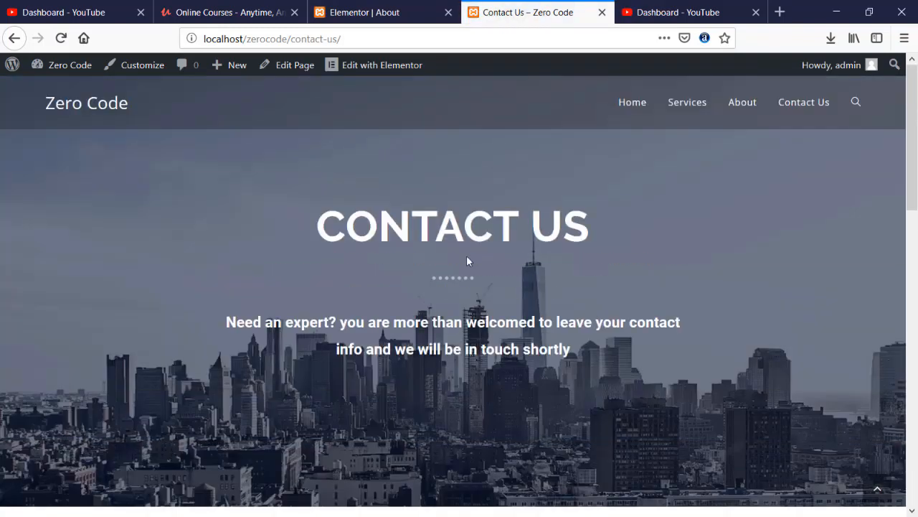
{"action": "left_click", "coordinate": [637, 106]}
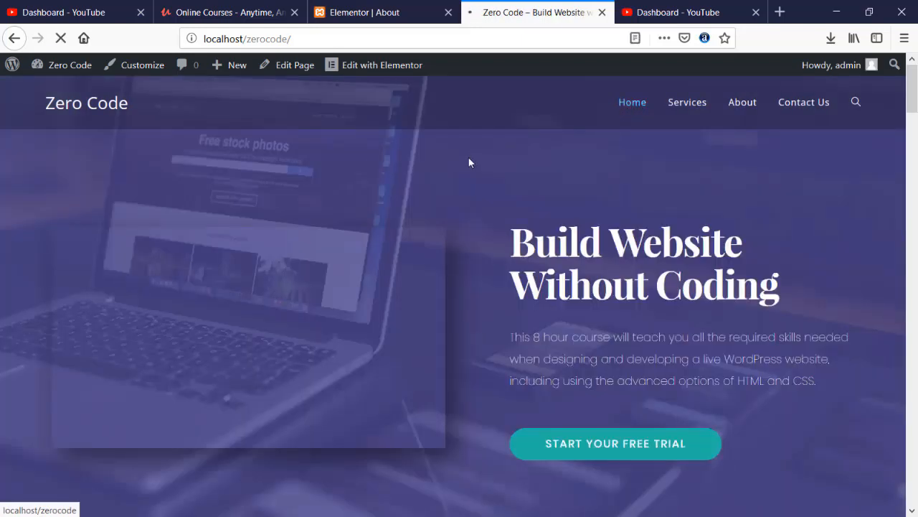